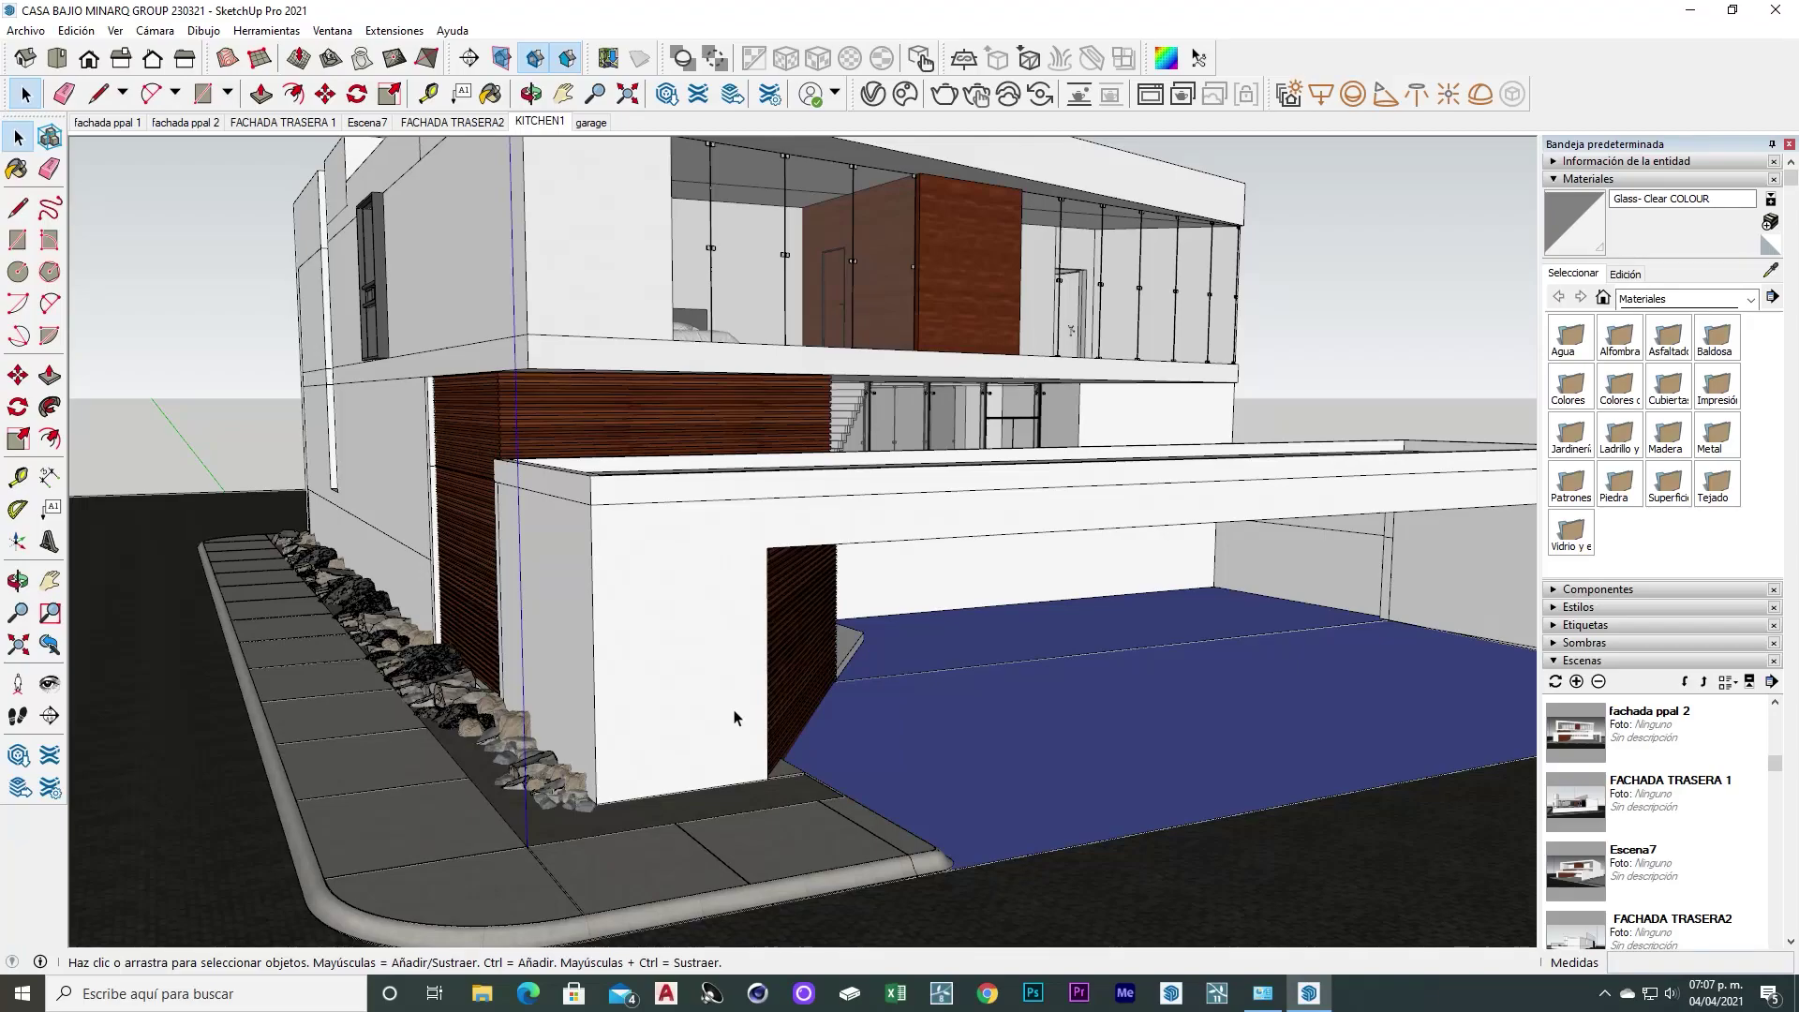
Orbit the modern house model around to a frontal view
mouse_move(1107, 534)
middle_mouse_down()
mouse_move(1144, 594)
mouse_move(920, 566)
middle_mouse_up()
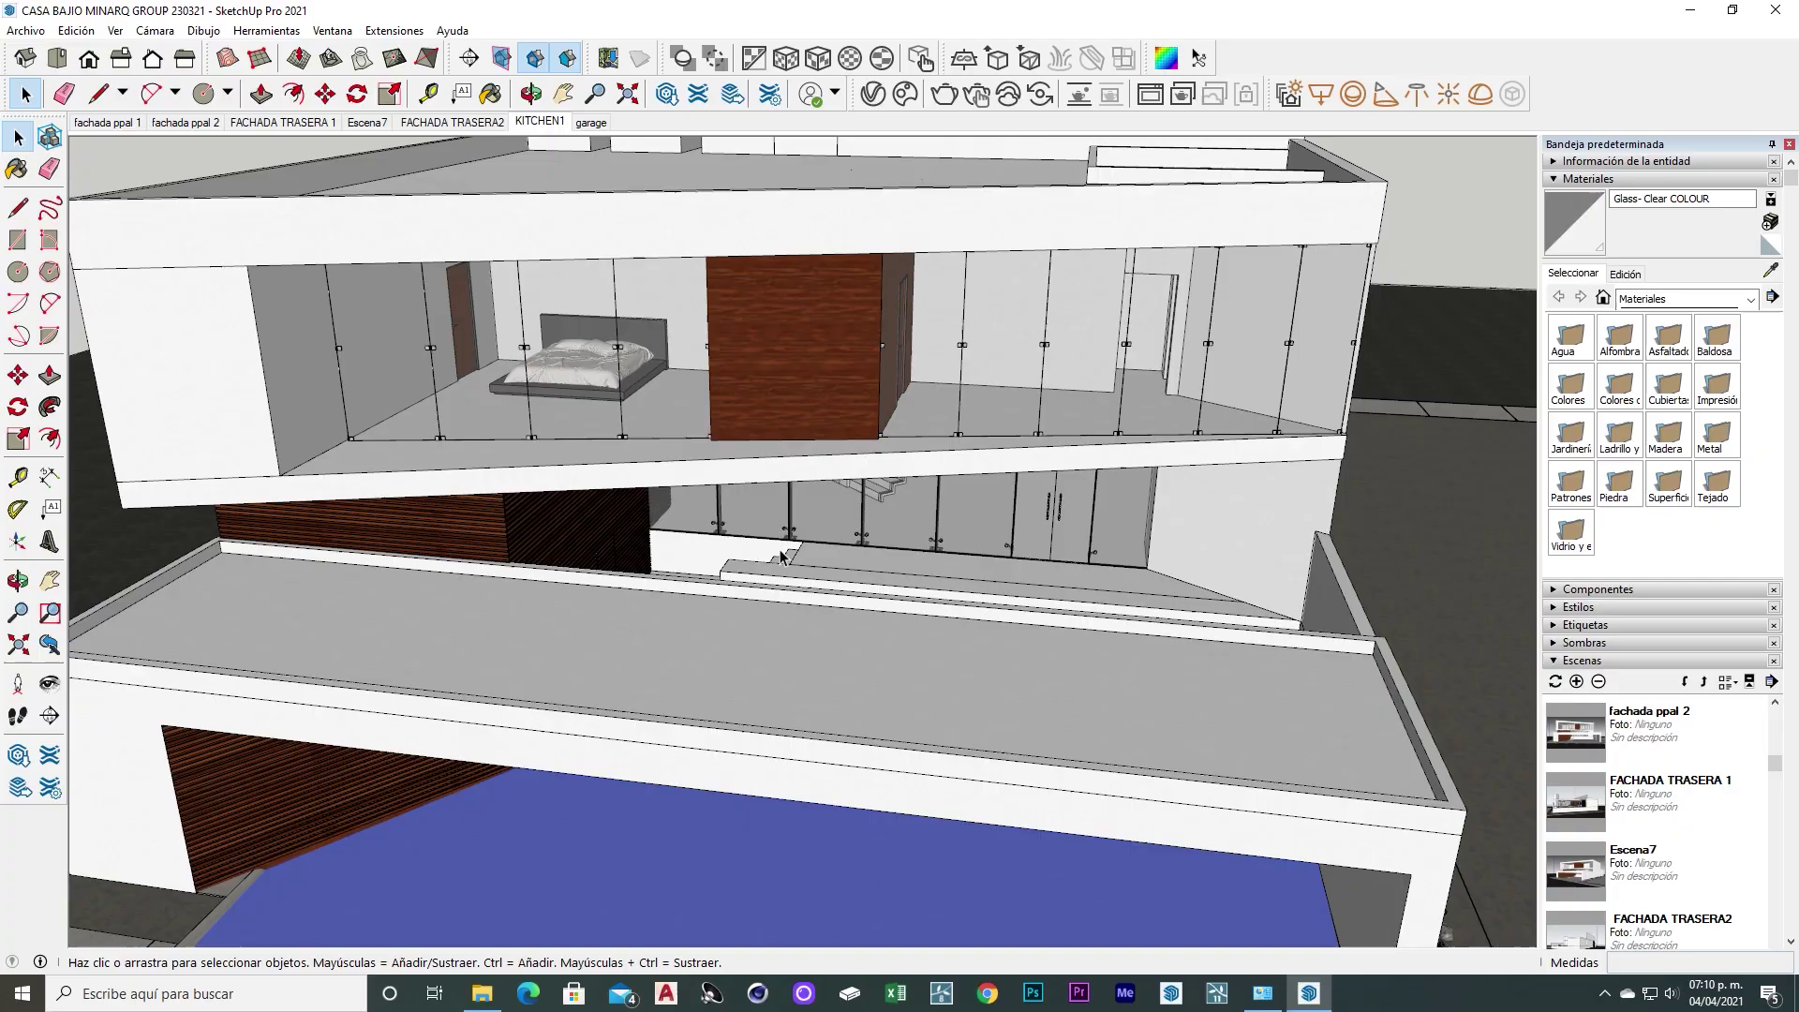
mouse_move(781, 556)
middle_mouse_down()
mouse_move(842, 507)
mouse_move(848, 453)
middle_mouse_up()
Zoom, orbit and pan in to the garden grass beside the glass railing
scroll(862, 450, "up", 2)
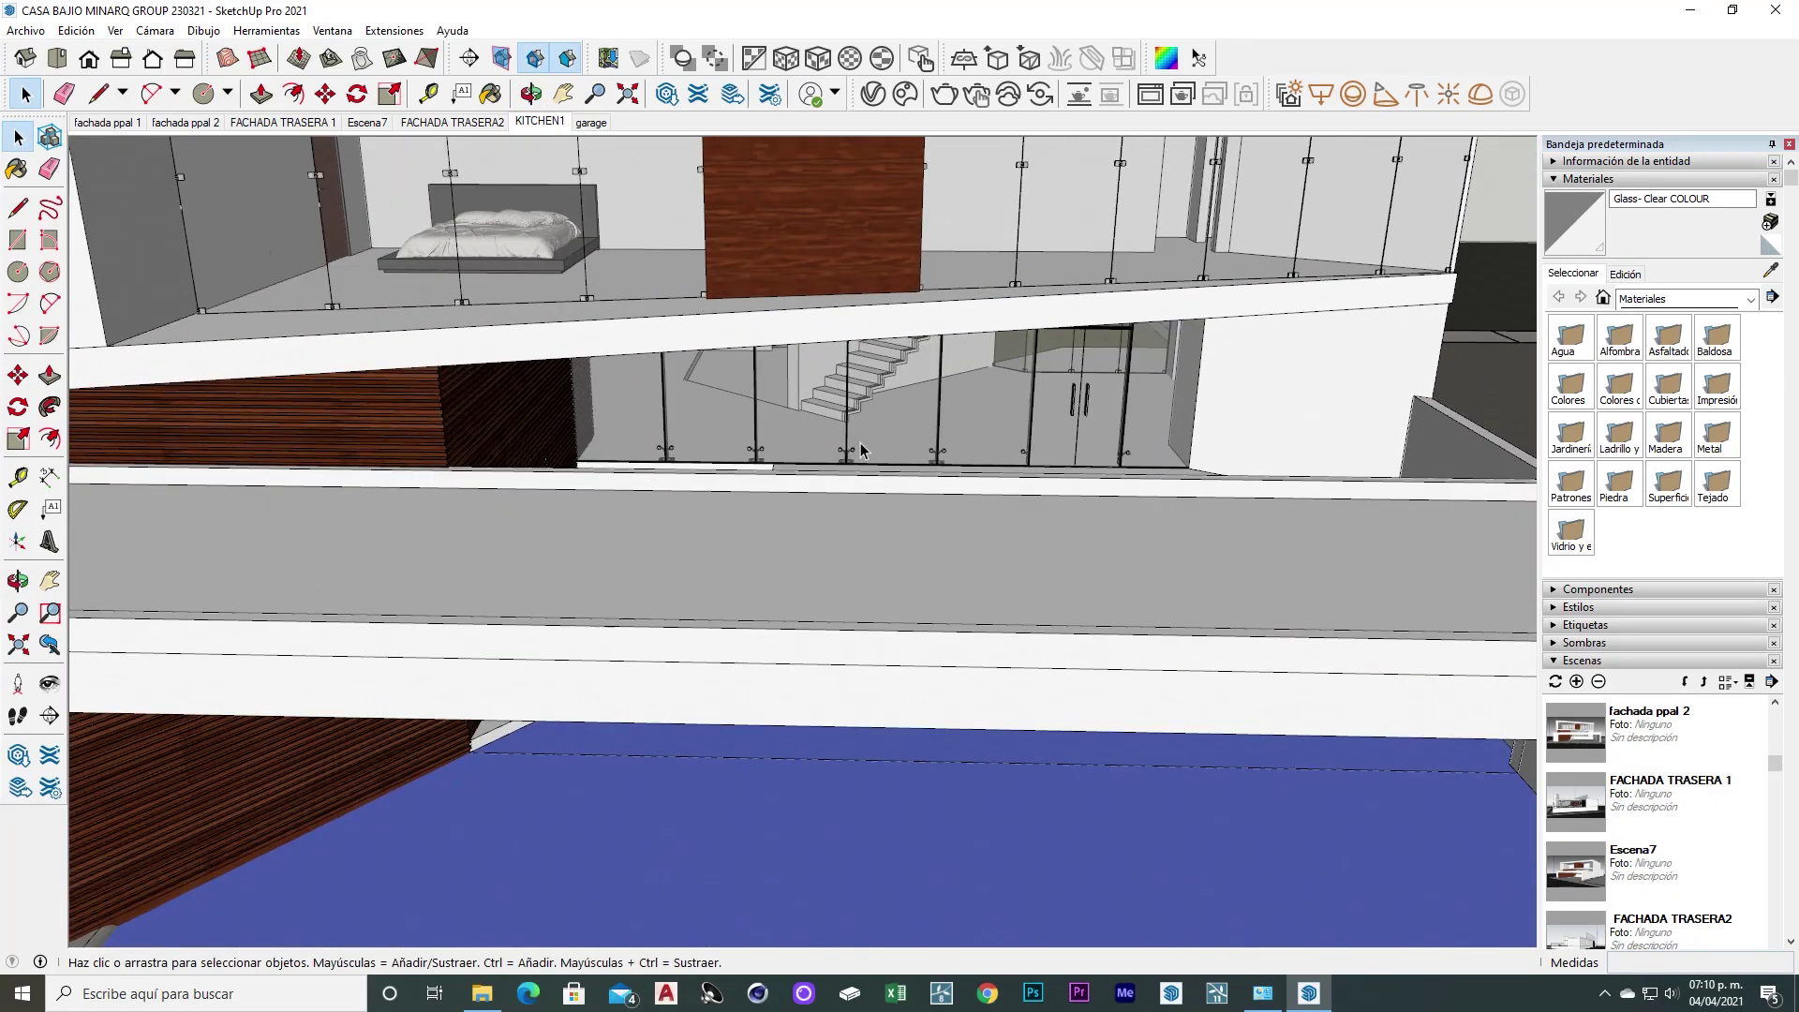
scroll(861, 450, "down", 3)
mouse_move(861, 450)
middle_mouse_down()
mouse_move(1206, 481)
mouse_move(723, 562)
middle_mouse_up()
scroll(821, 492, "up", 3)
middle_click_drag(821, 492, 699, 530, "shift")
scroll(699, 531, "up", 3)
scroll(735, 547, "up", 2)
key("b")
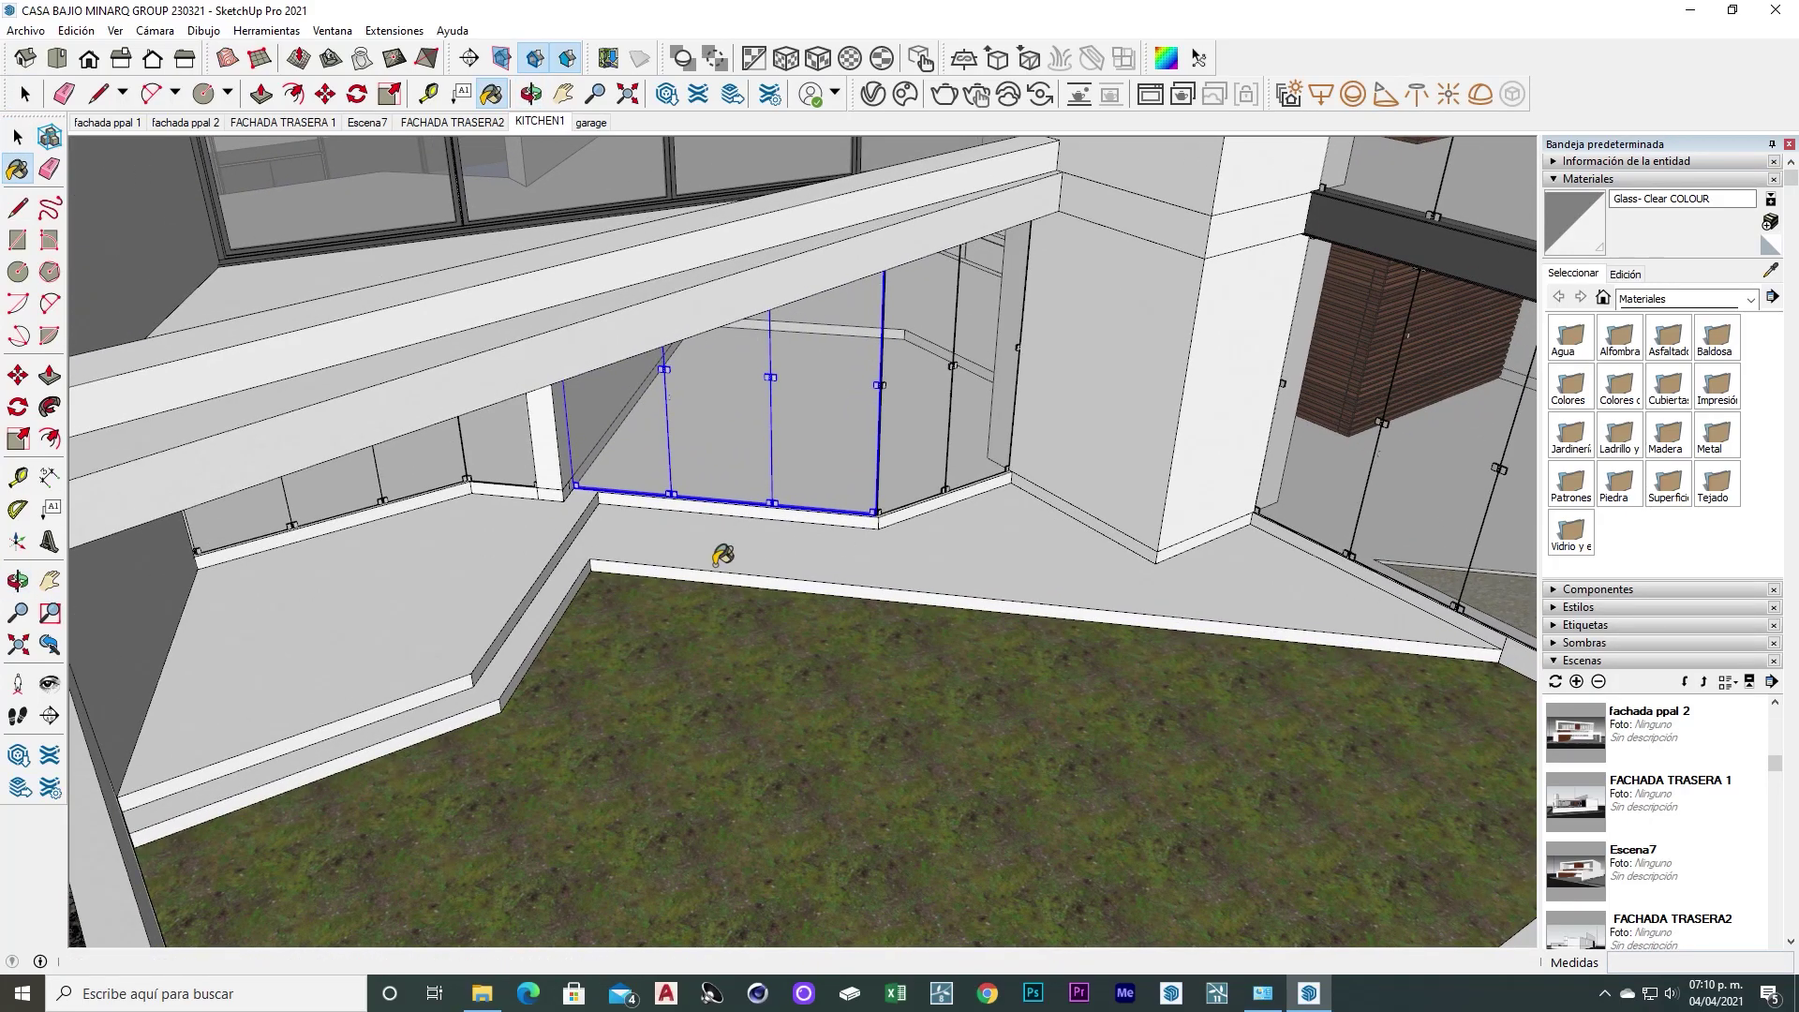
middle_click_drag(762, 474, 656, 600)
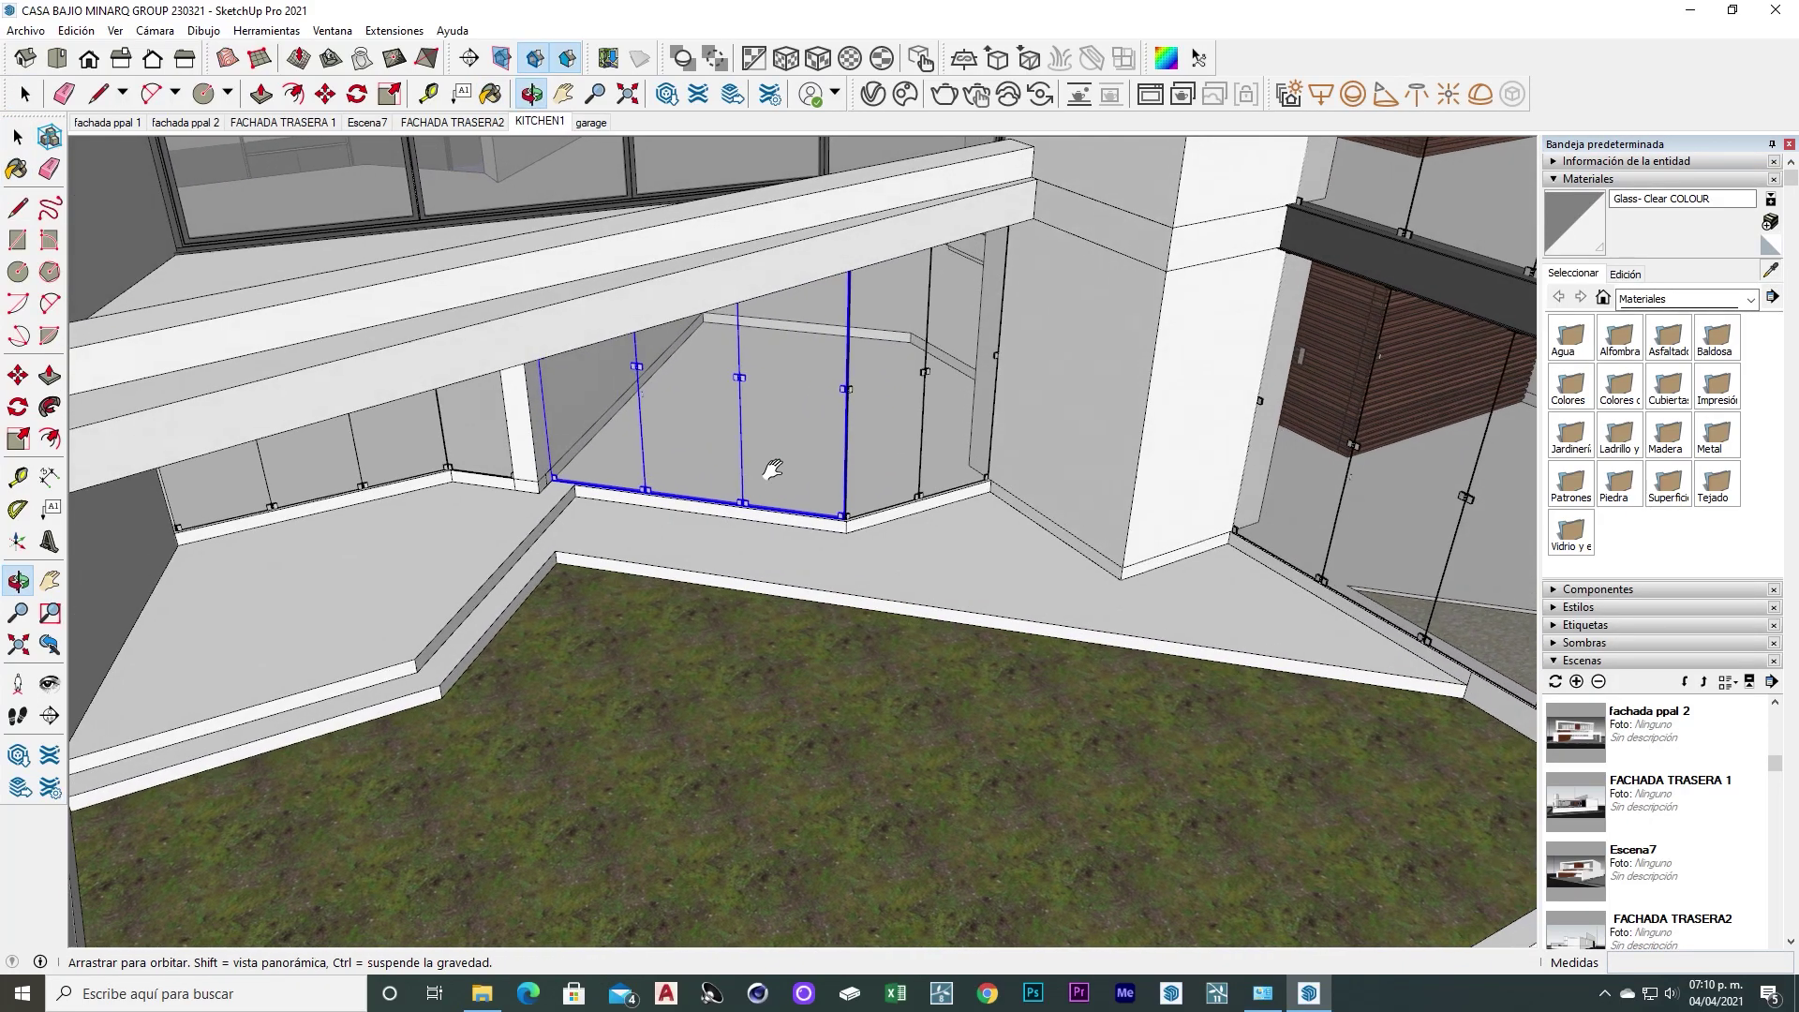
scroll(644, 626, "up", 3)
Draw a 1.08 m square on the grass and push it up into a cube
key("r")
left_click(720, 583)
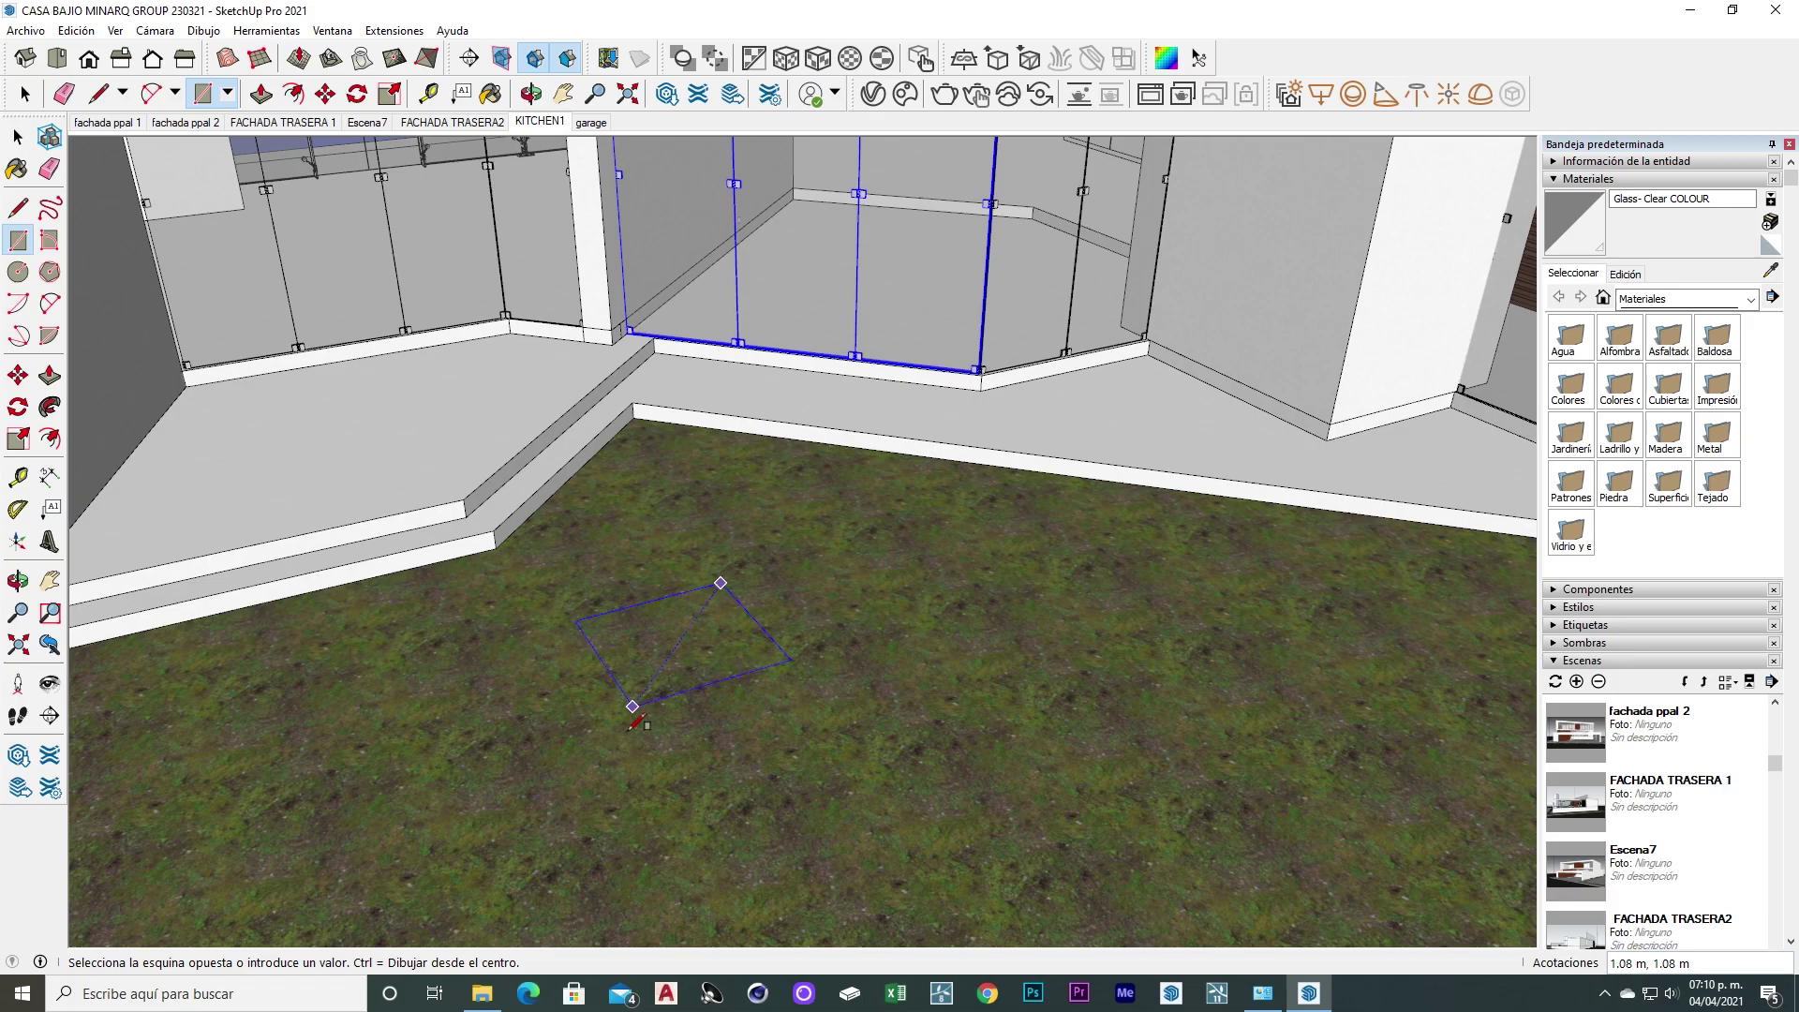
left_click(643, 744)
key("p")
left_click_drag(691, 694, 693, 562)
scroll(605, 705, "up", 3)
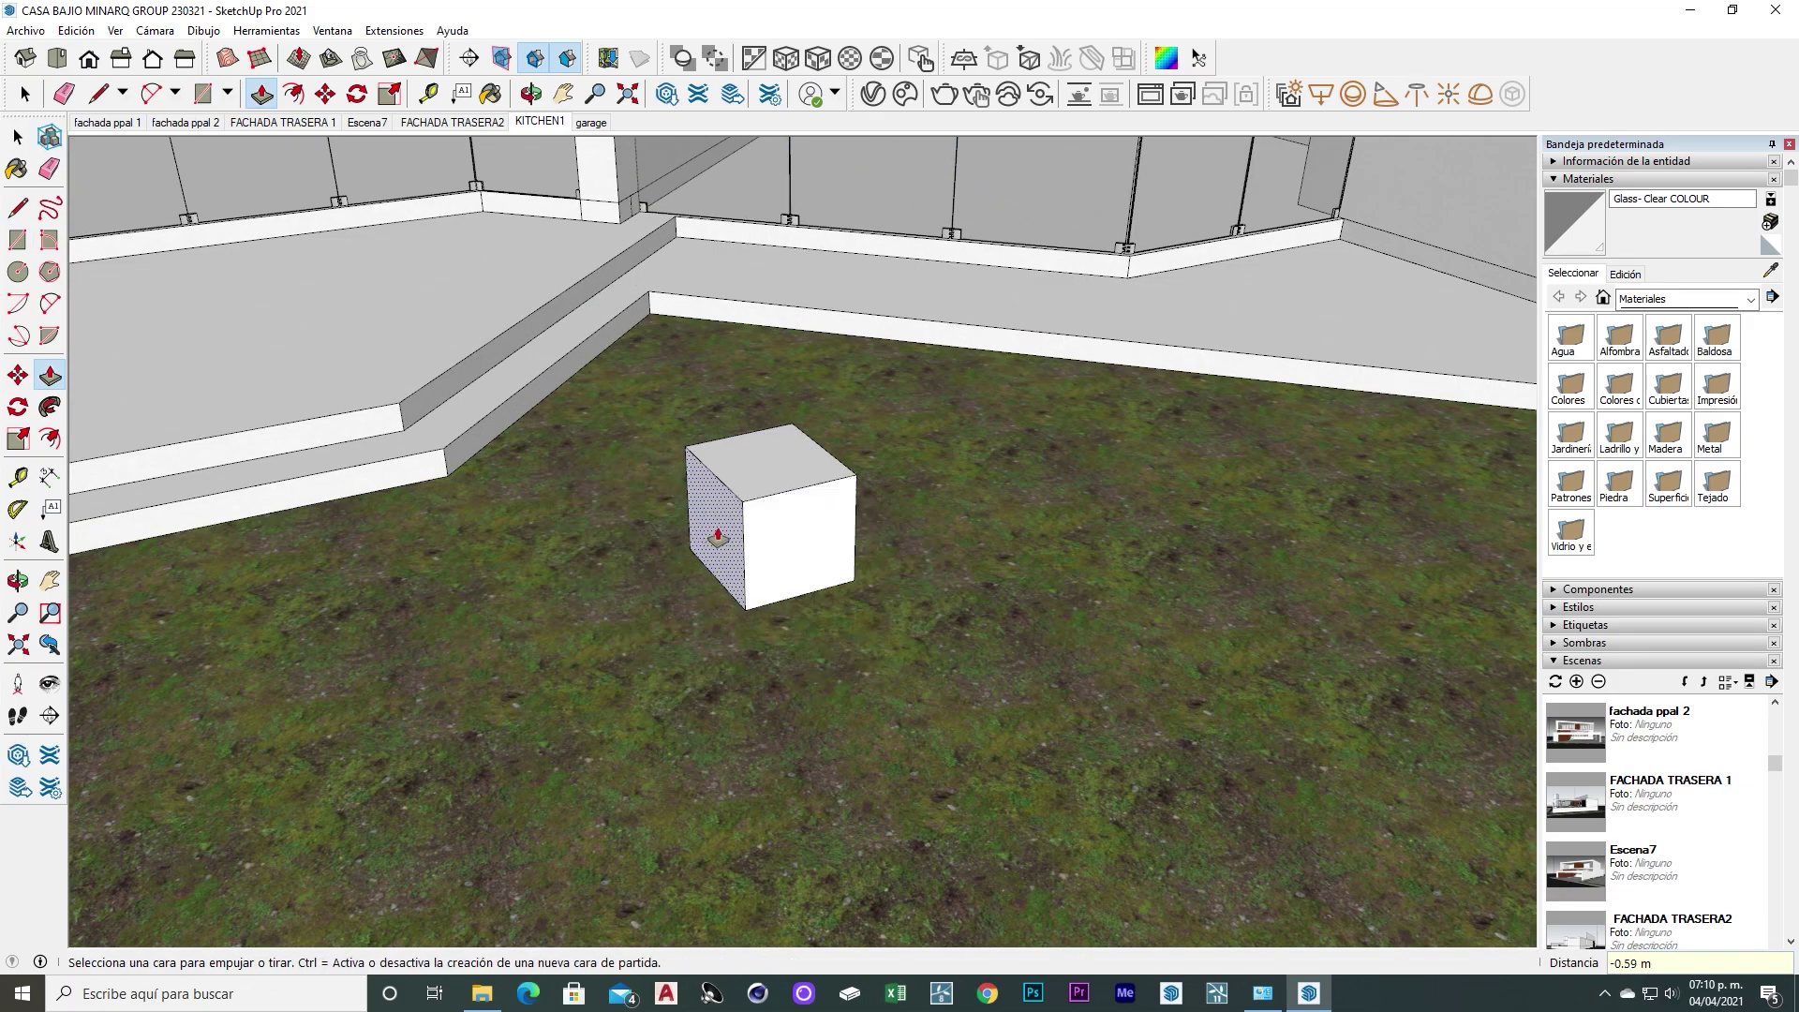
key("space")
scroll(804, 507, "up", 2)
scroll(805, 507, "up", 2)
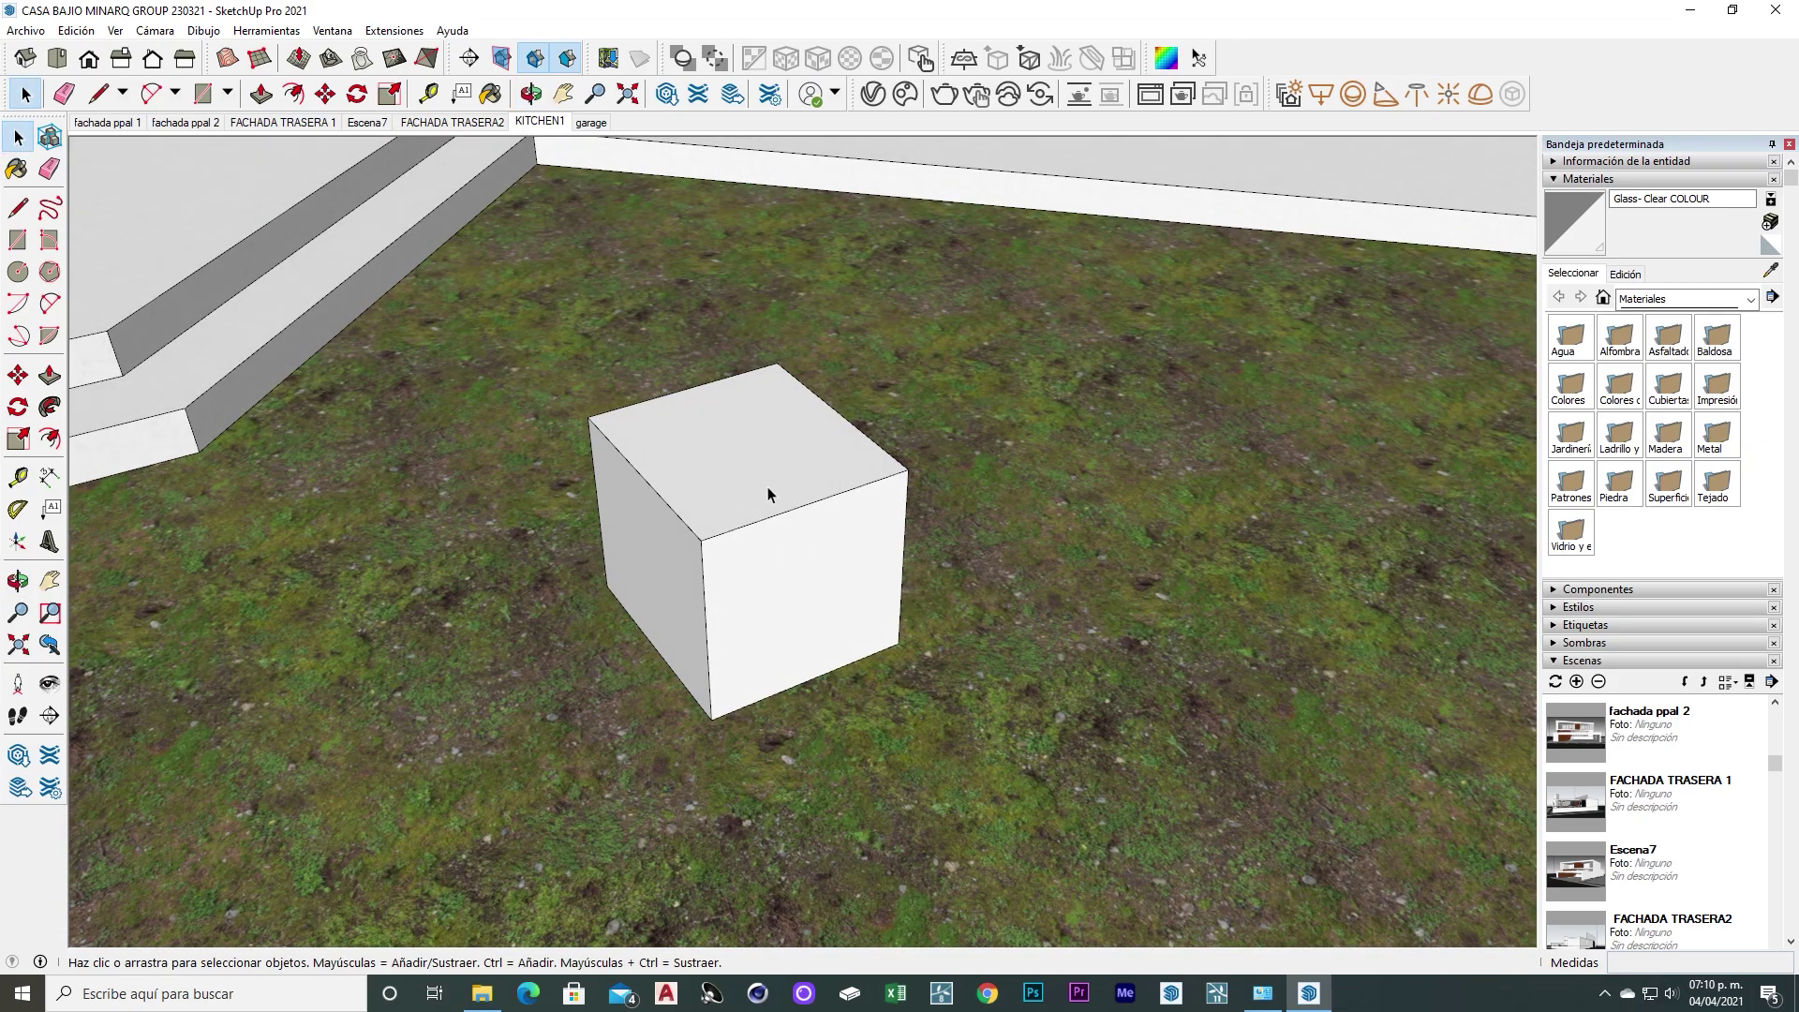
Select the whole cube and make it a group
triple_click(767, 486)
right_click(767, 487)
left_click(824, 636)
scroll(726, 667, "down", 1)
Draw a 0.3 m radius circle on the grass next to the cube
mouse_move(727, 667)
middle_mouse_down()
mouse_move(581, 602)
mouse_move(711, 637)
middle_mouse_up()
scroll(710, 637, "up", 2)
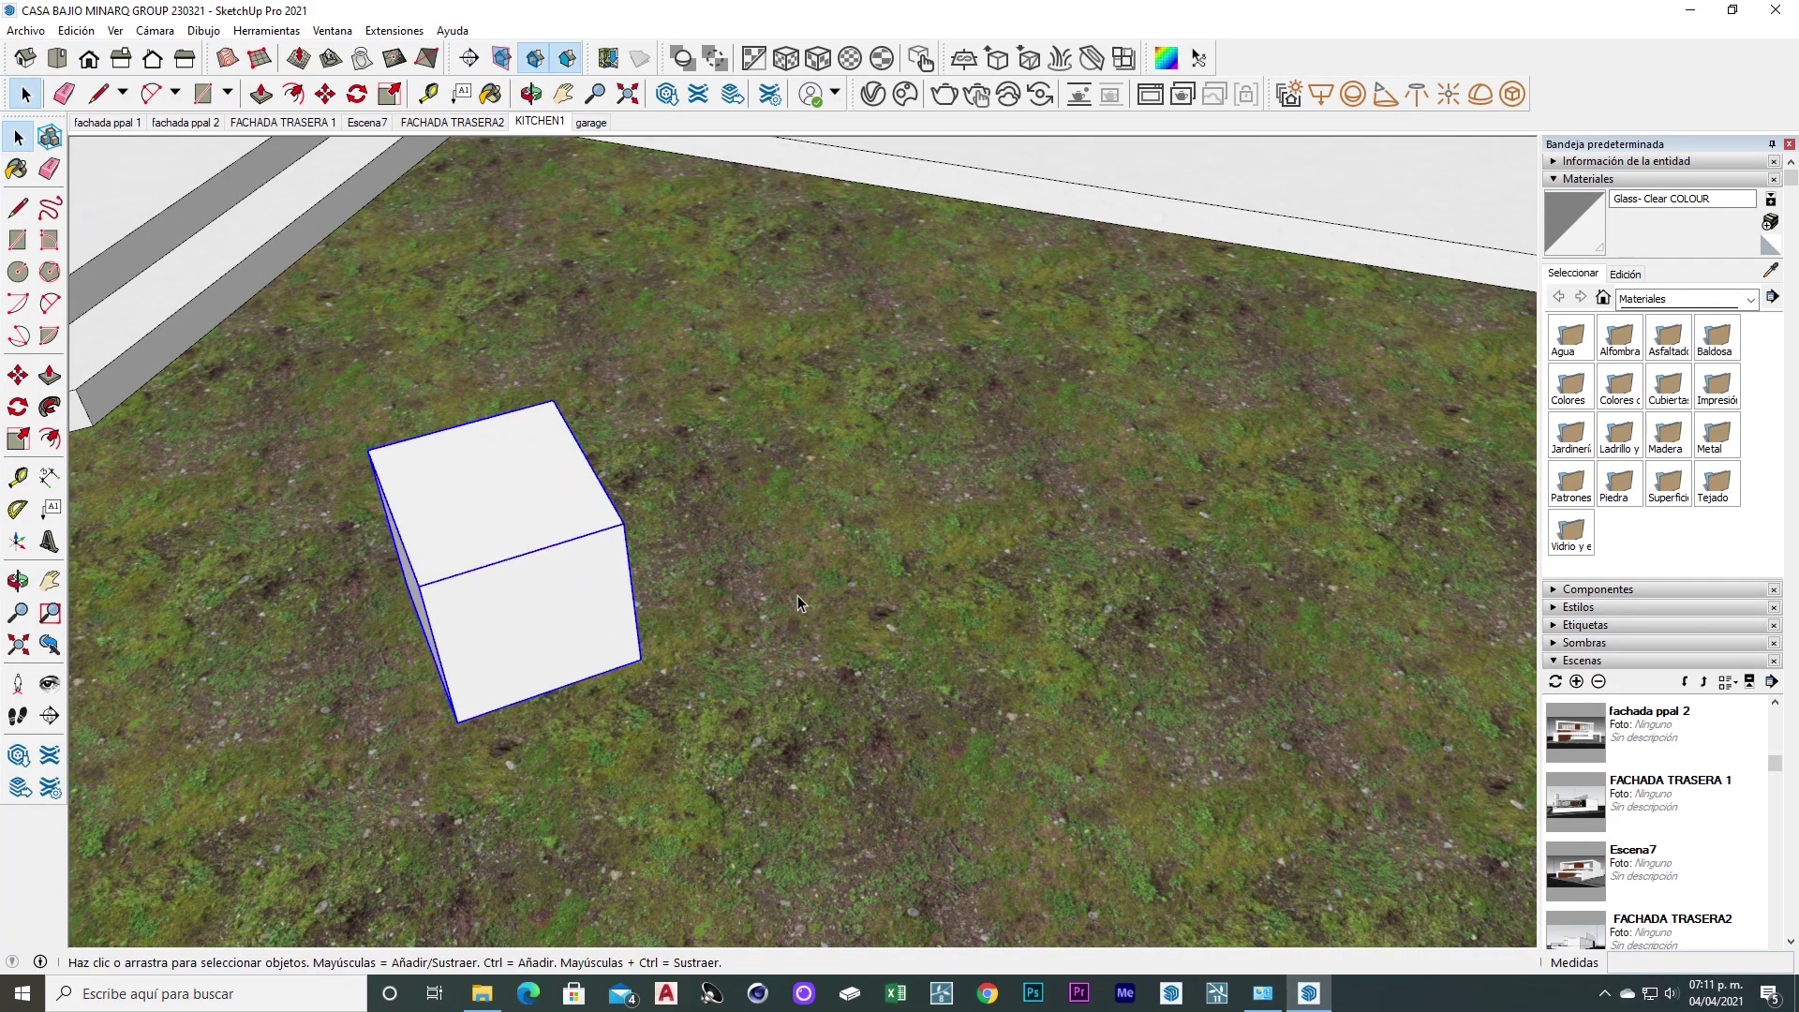
key("c")
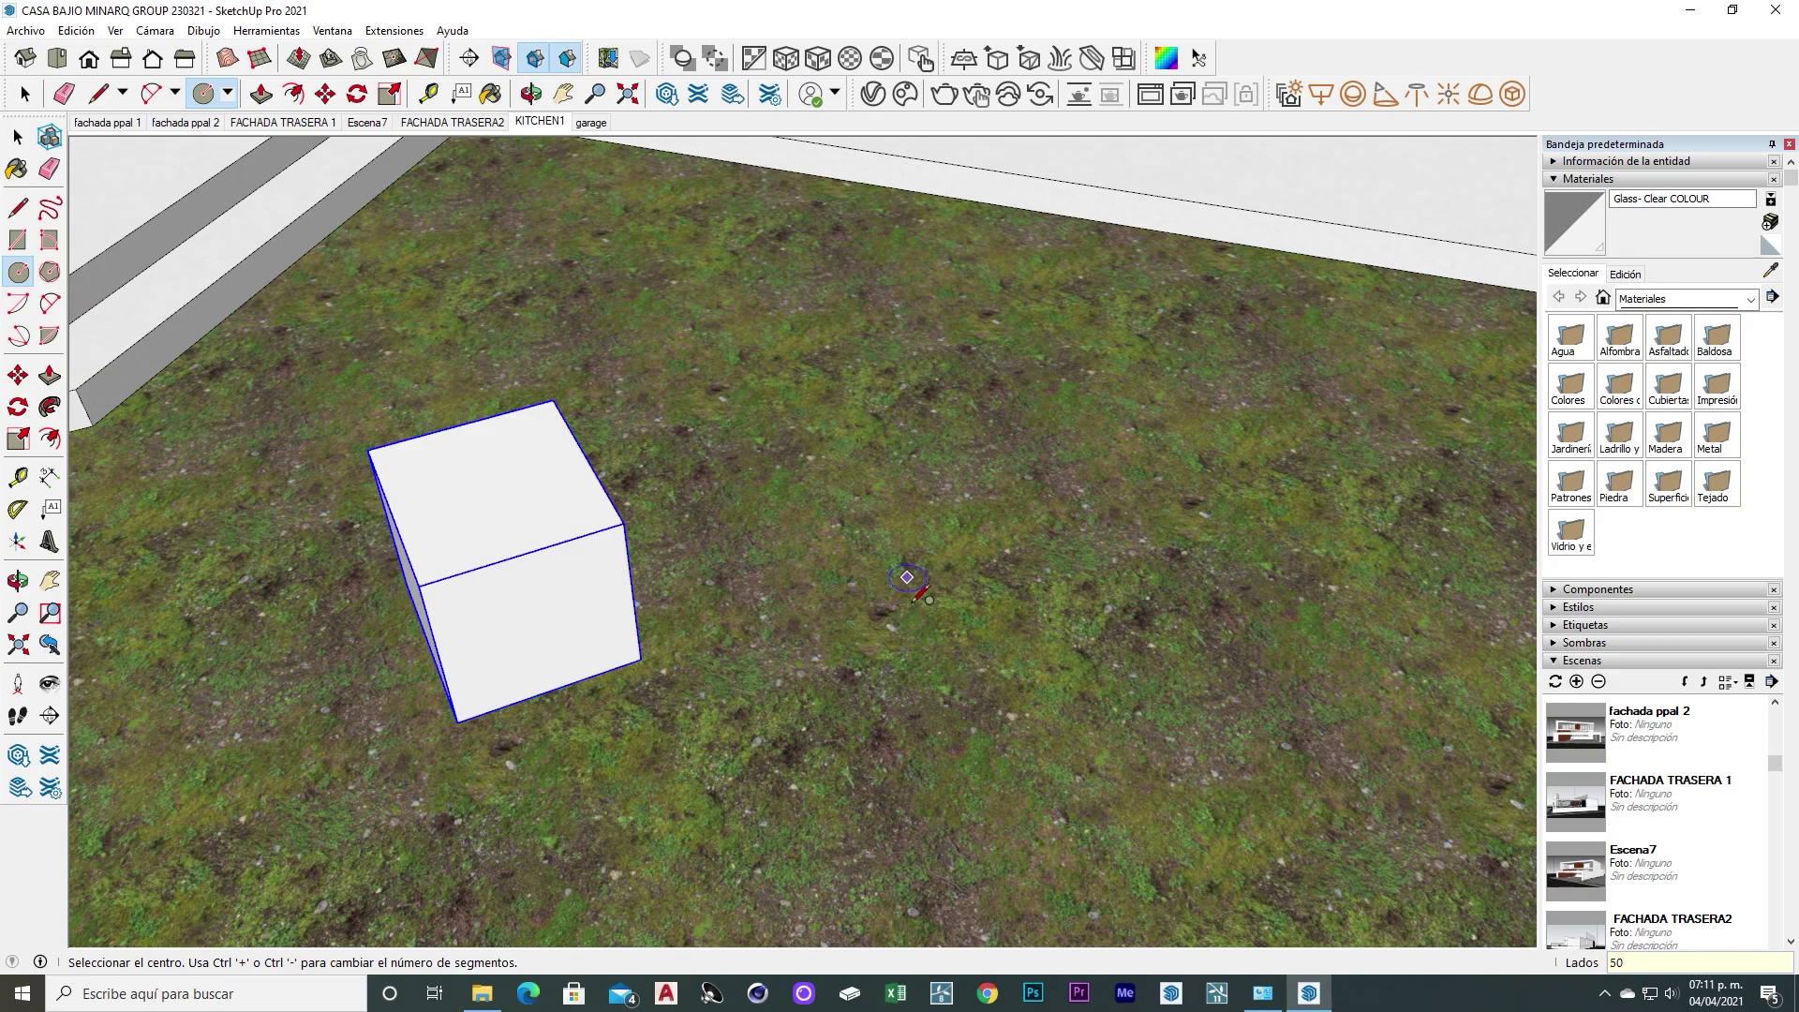
mouse_move(851, 574)
middle_mouse_down()
mouse_move(834, 595)
mouse_move(880, 606)
middle_mouse_up()
left_click(879, 604)
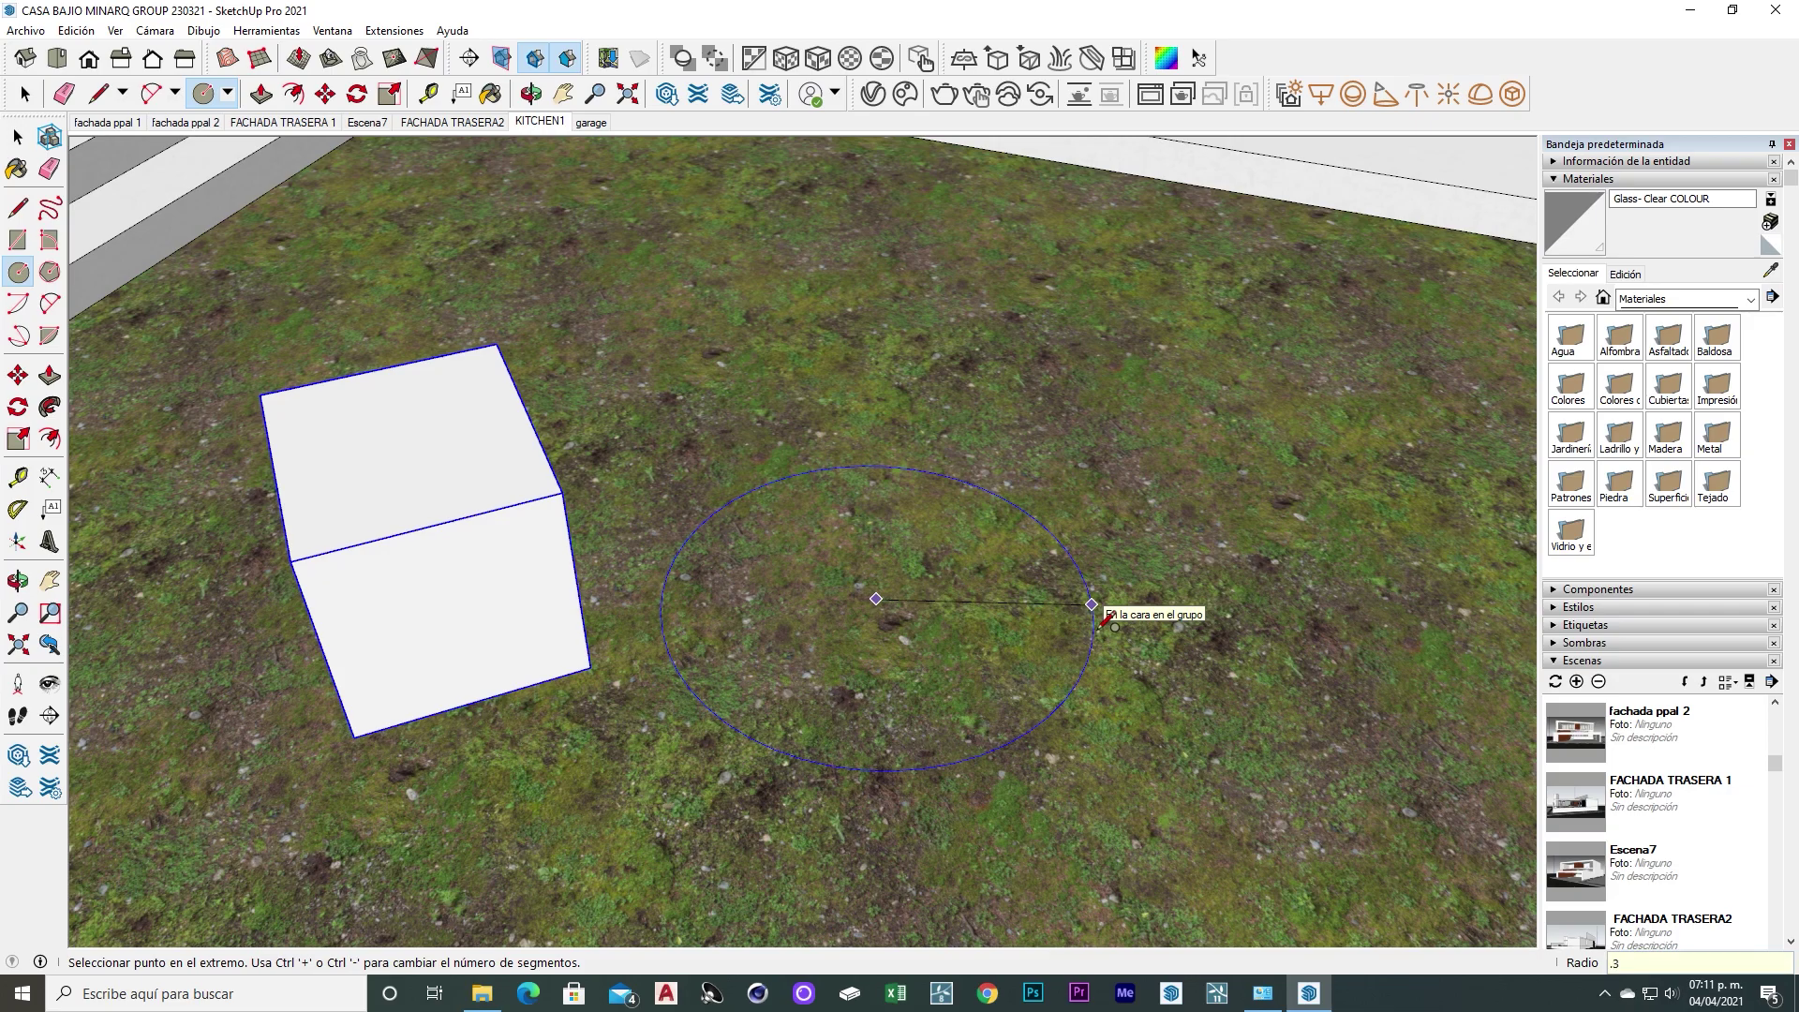
key("Return")
Group the circle's face and edge, then open the group for editing
mouse_move(1106, 611)
middle_mouse_down()
mouse_move(727, 596)
mouse_move(743, 632)
middle_mouse_up()
key("space")
left_click(789, 606)
key("o")
left_click_drag(787, 590, 843, 512)
key("space")
double_click(768, 557)
right_click(768, 557)
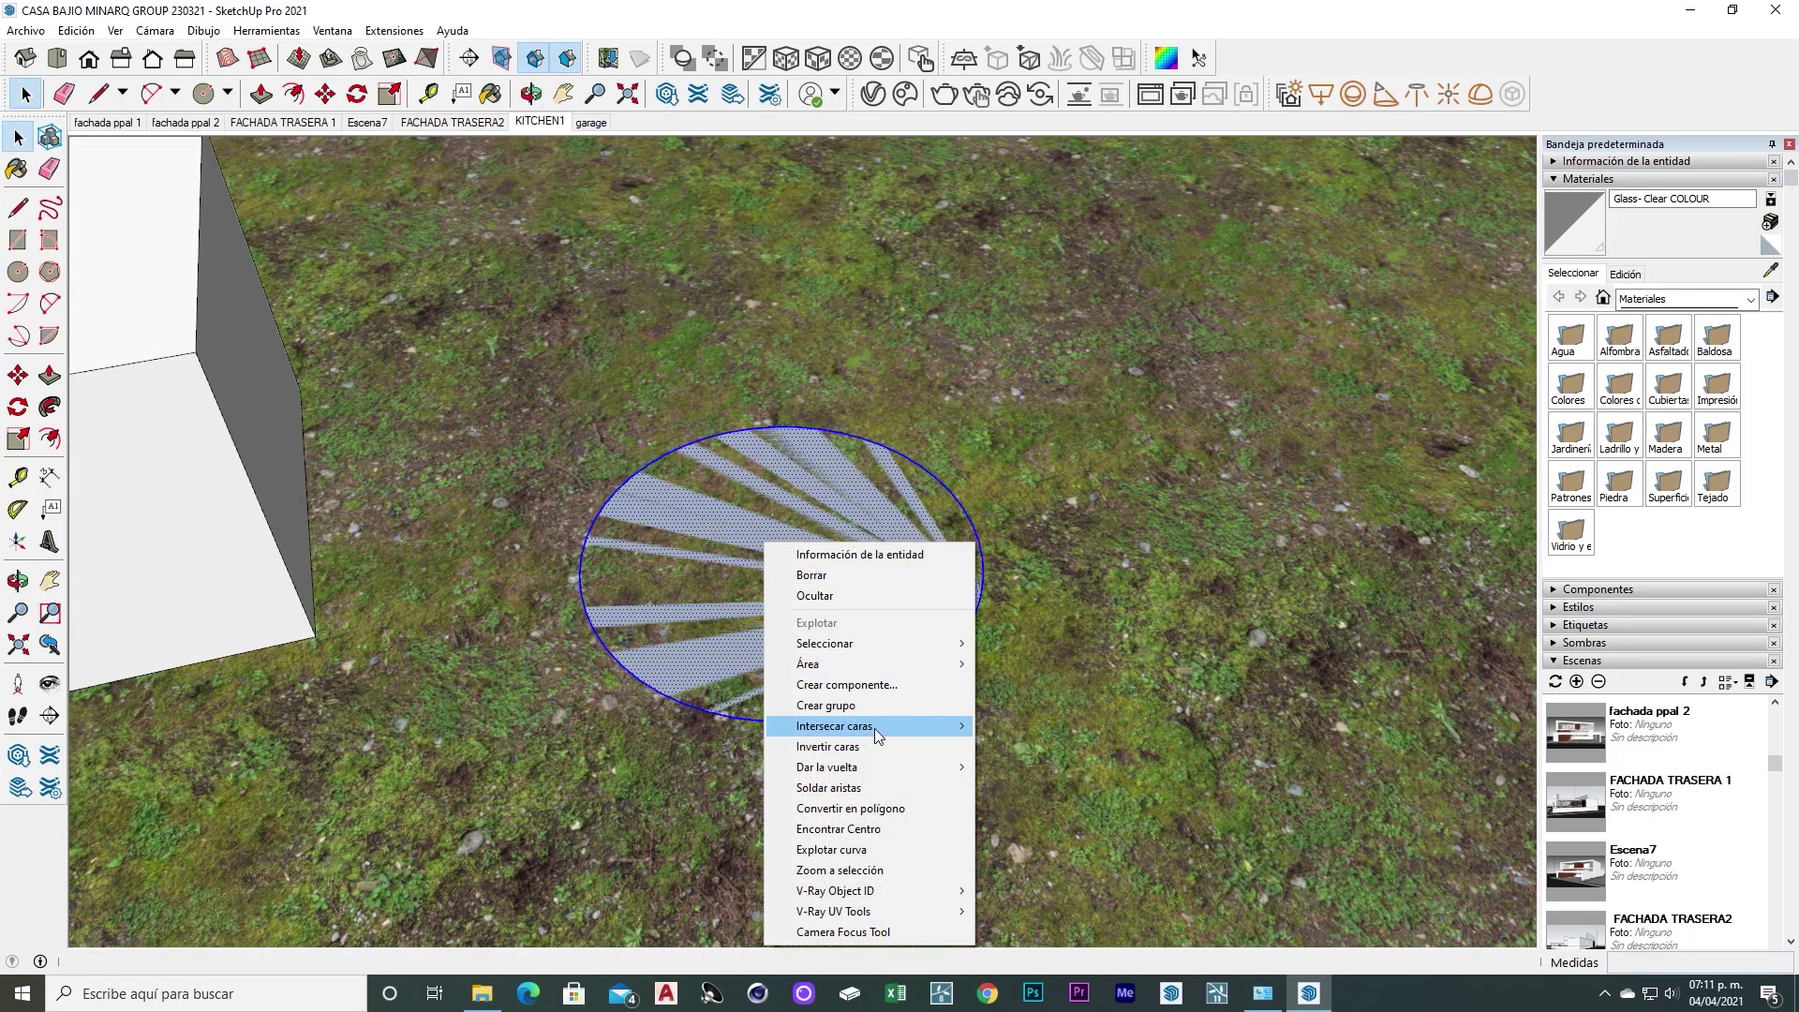
left_click(871, 705)
middle_click_drag(871, 705, 846, 582)
double_click(846, 582)
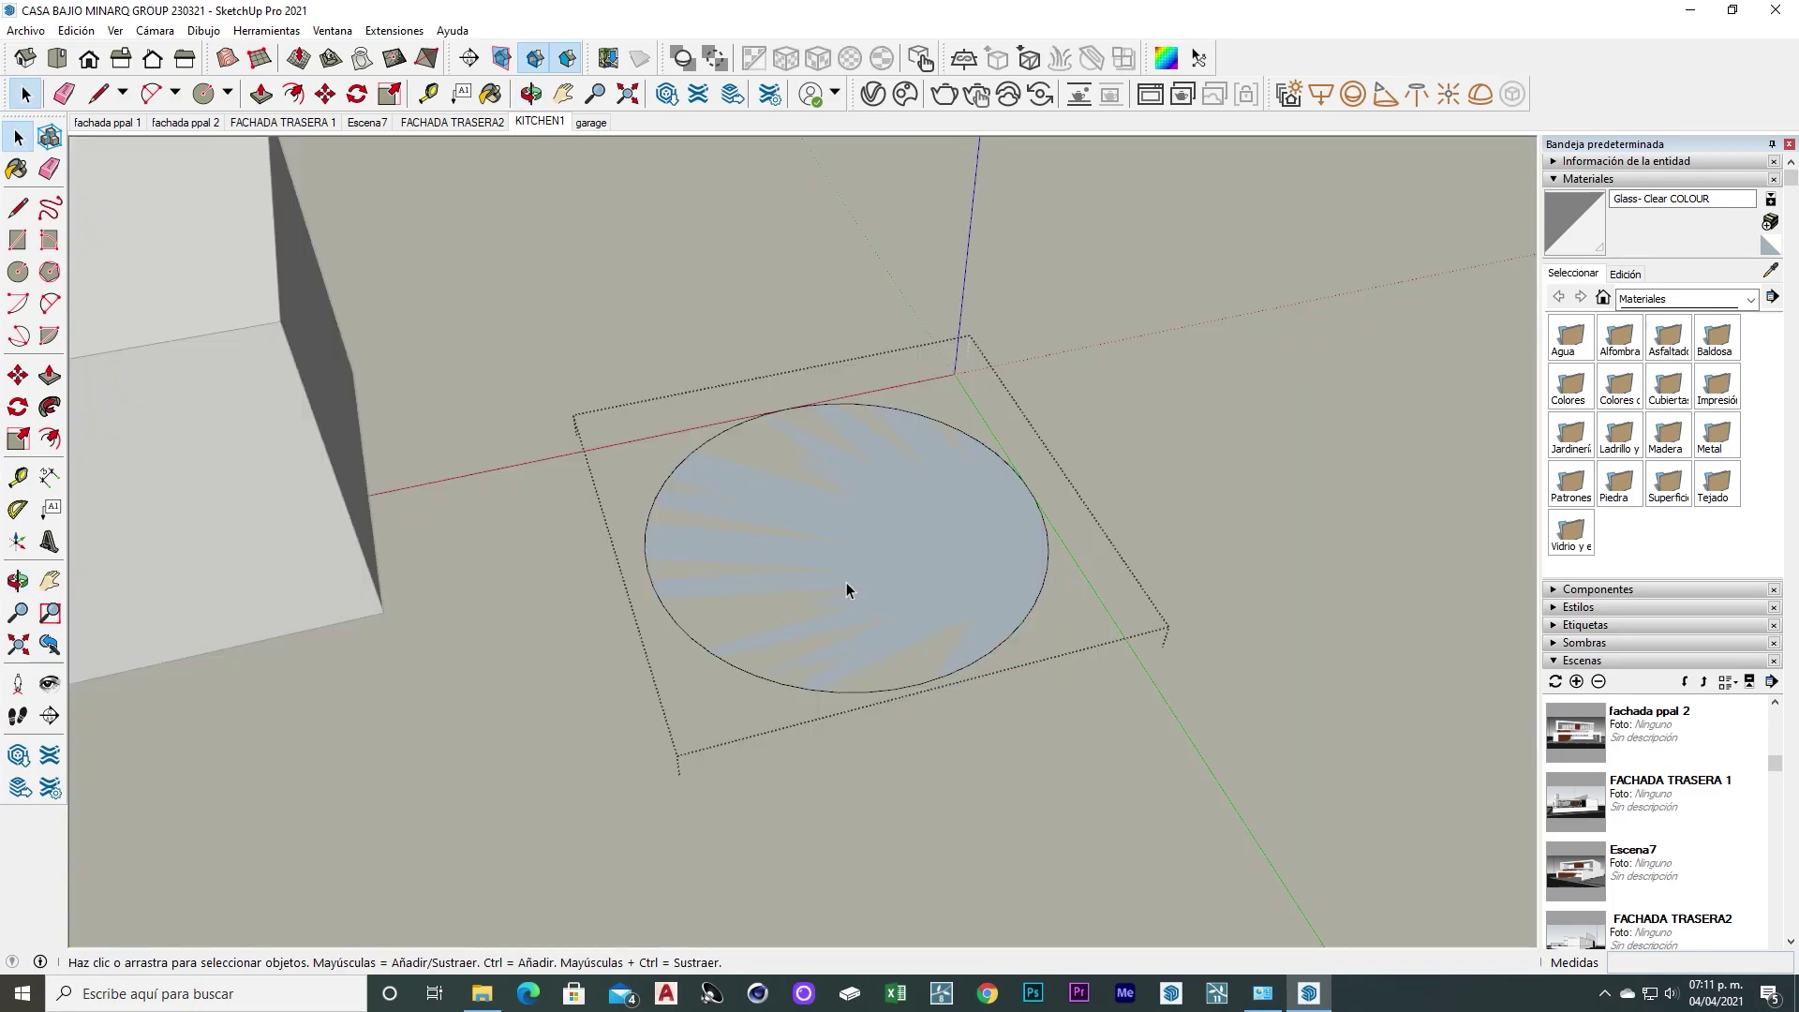
Draw a diameter line across the circle and a vertical line up from its centre
key("l")
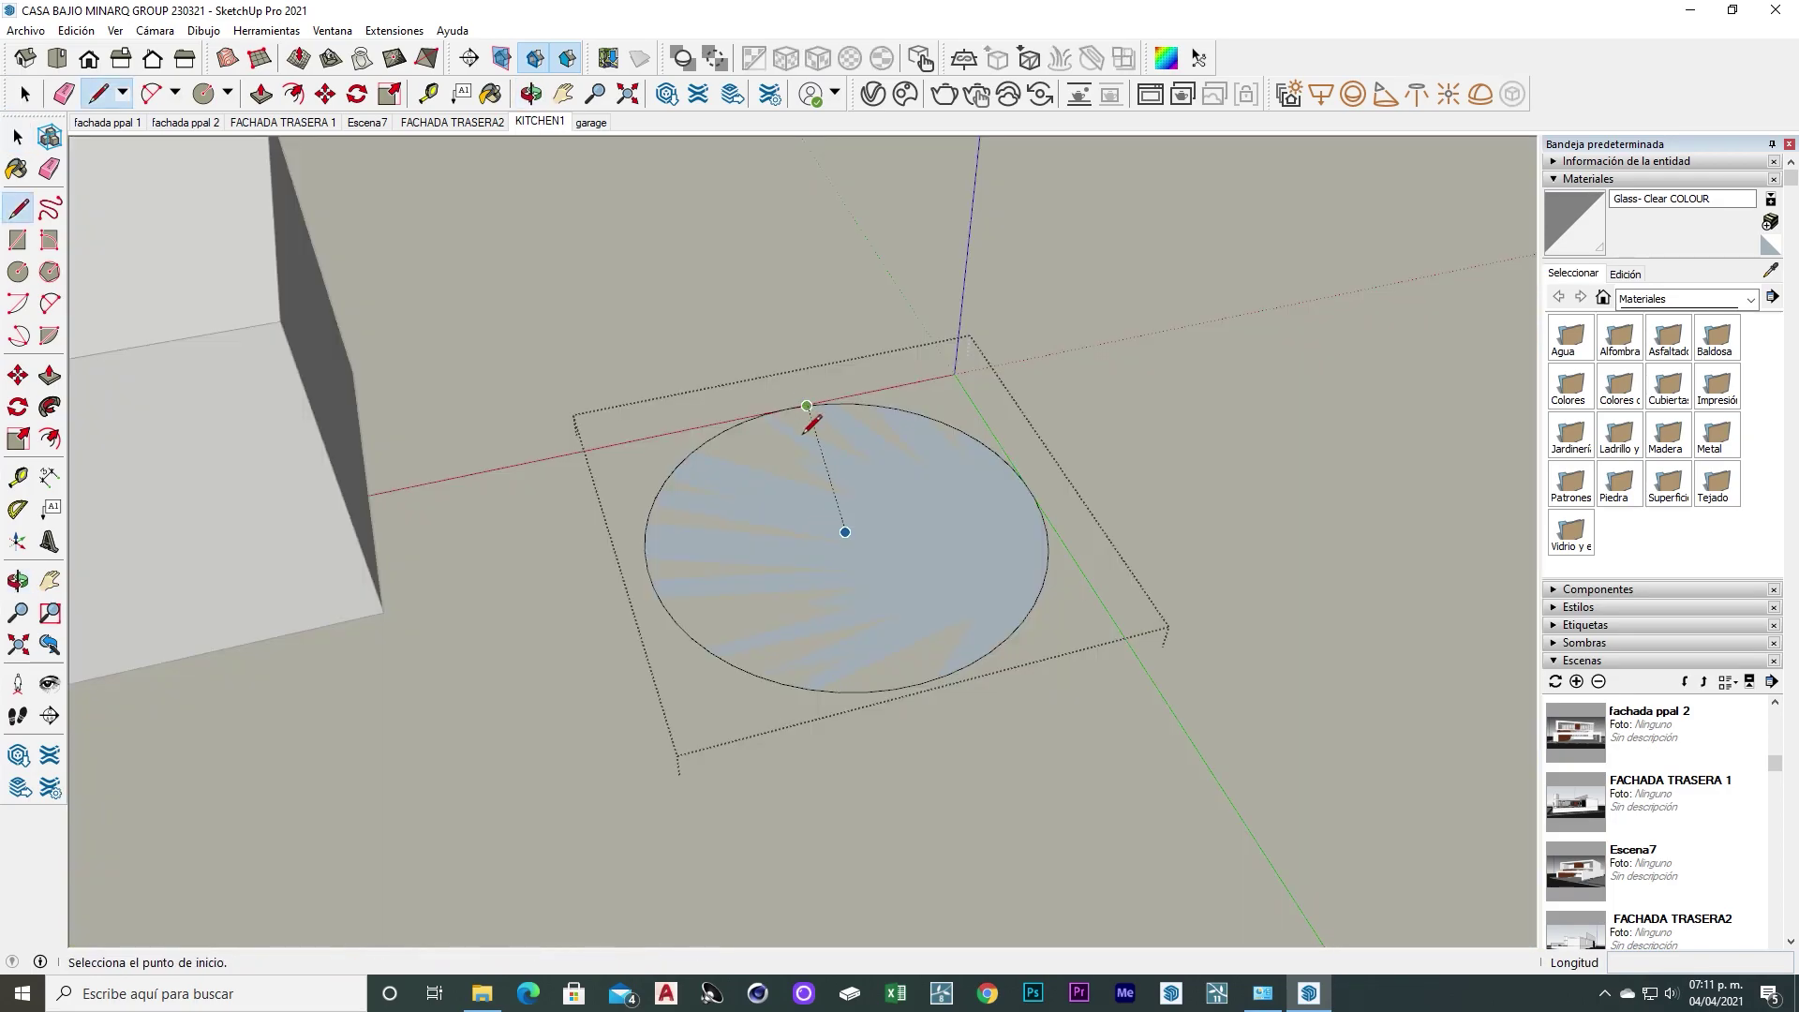
left_click(807, 406)
left_click(893, 689)
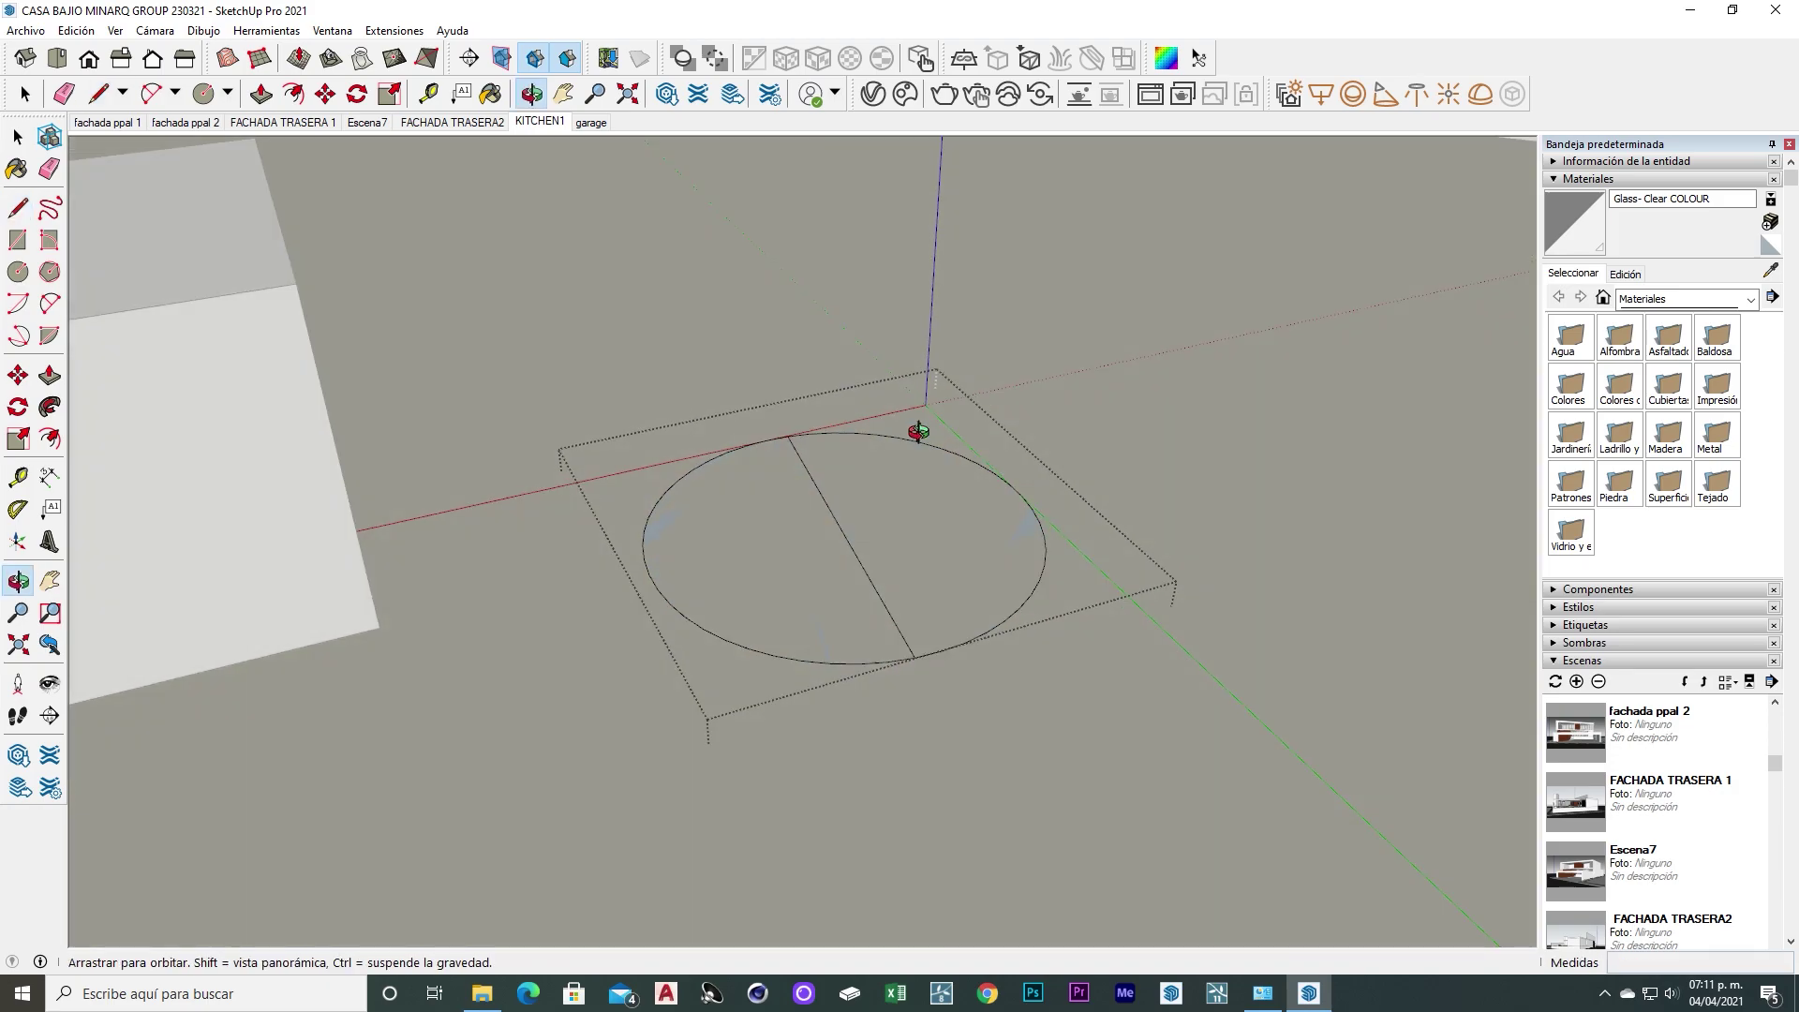
middle_click_drag(856, 553, 862, 299)
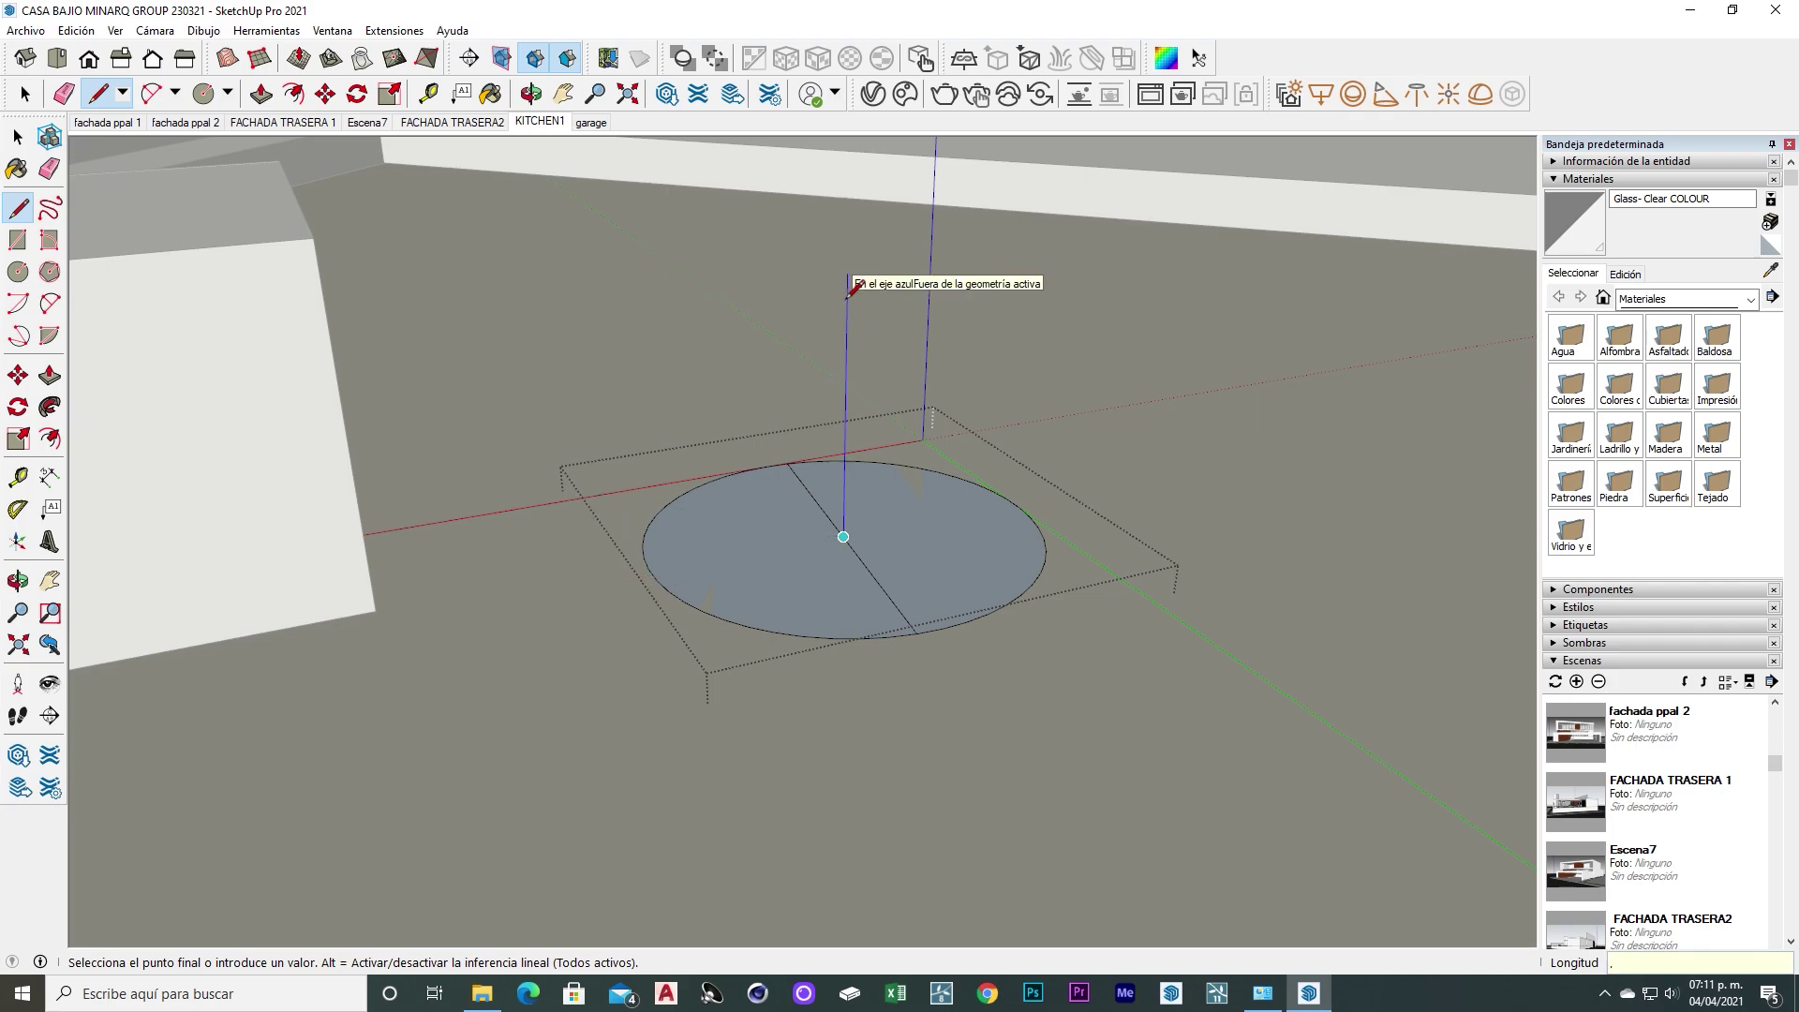
left_click(849, 287)
middle_click_drag(849, 287, 868, 446)
Draw a 2-point arc from the centre to the vertical line's top, forming a 0.30 m half-disc face
key("space")
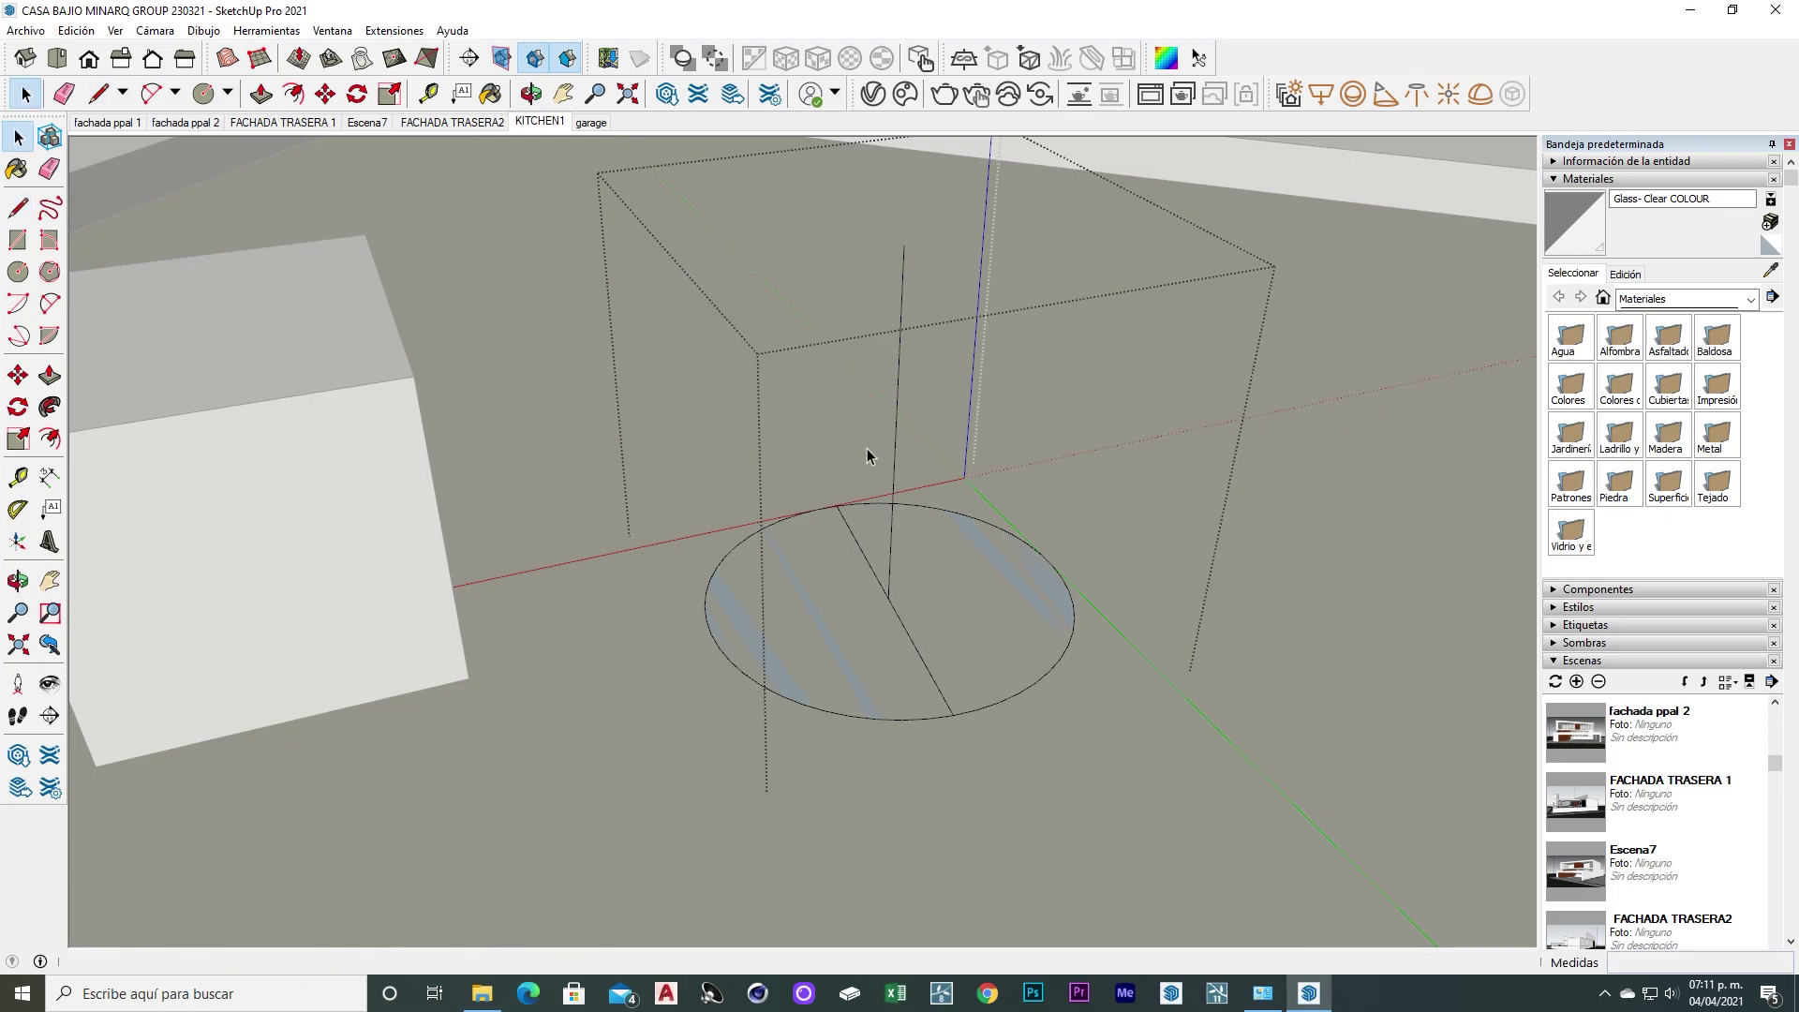
left_click(856, 559)
middle_click_drag(855, 559, 787, 502)
key("g")
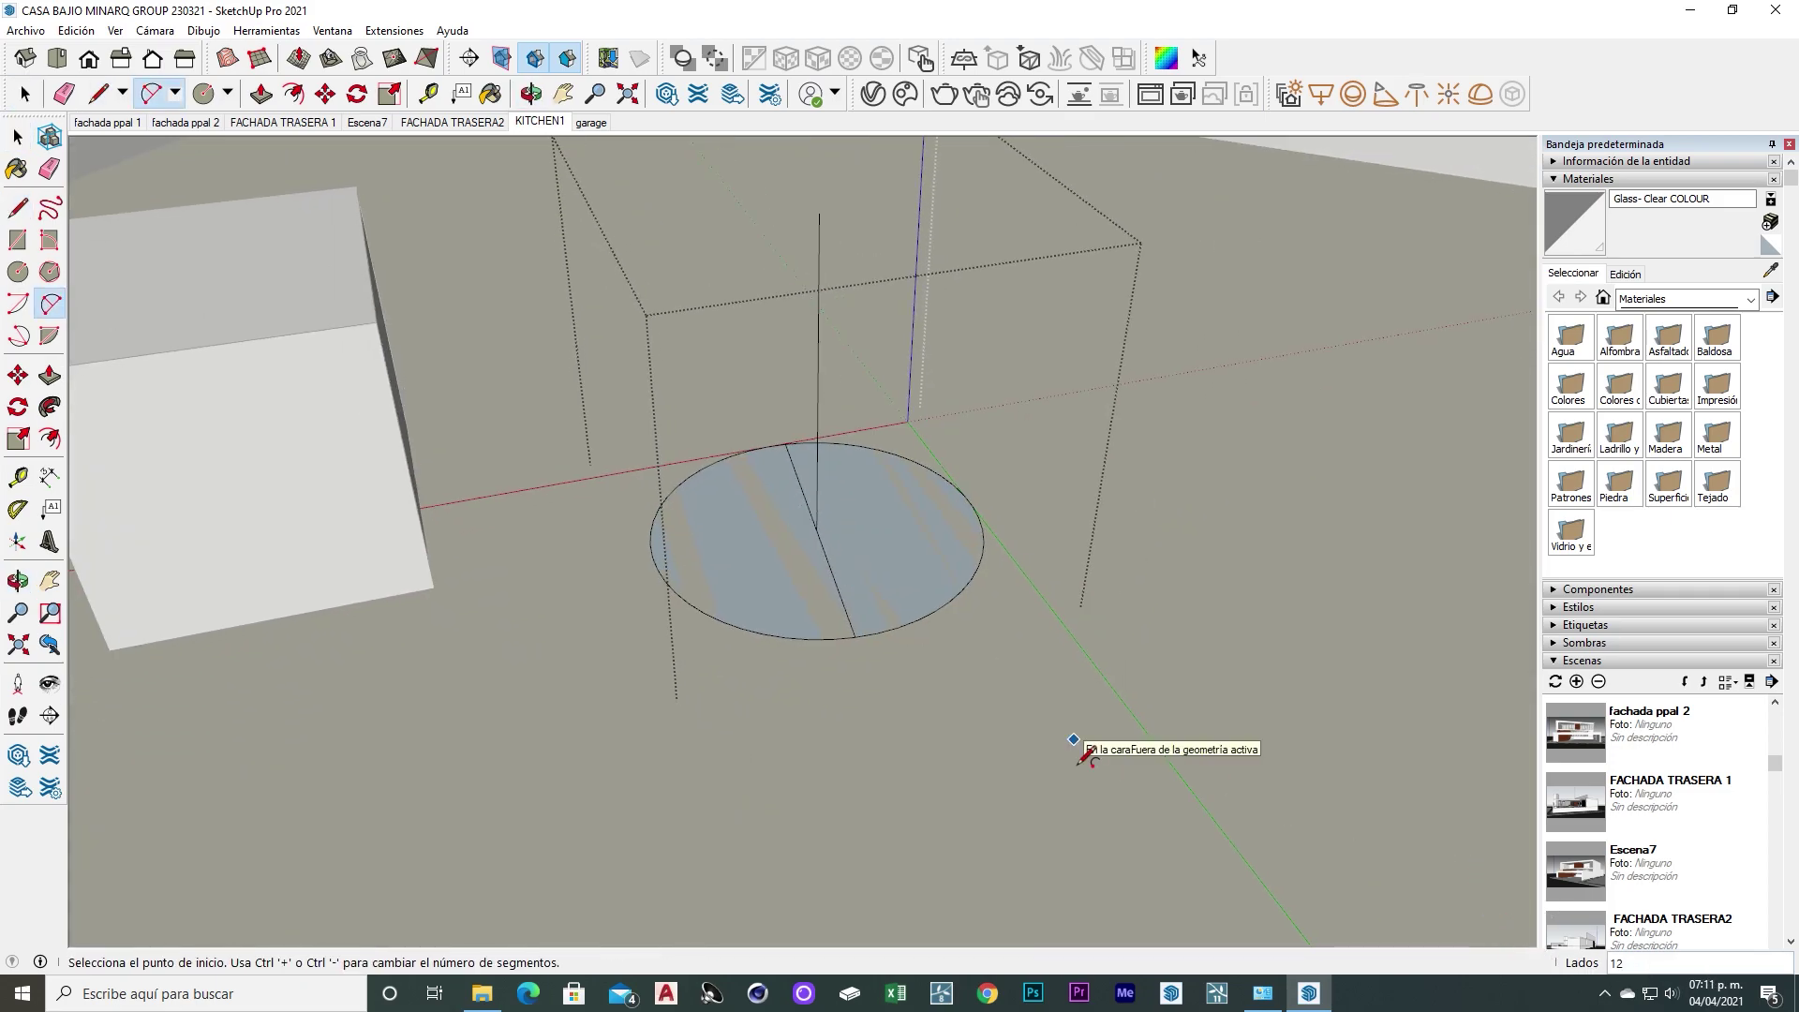
left_click(816, 531)
left_click(821, 225)
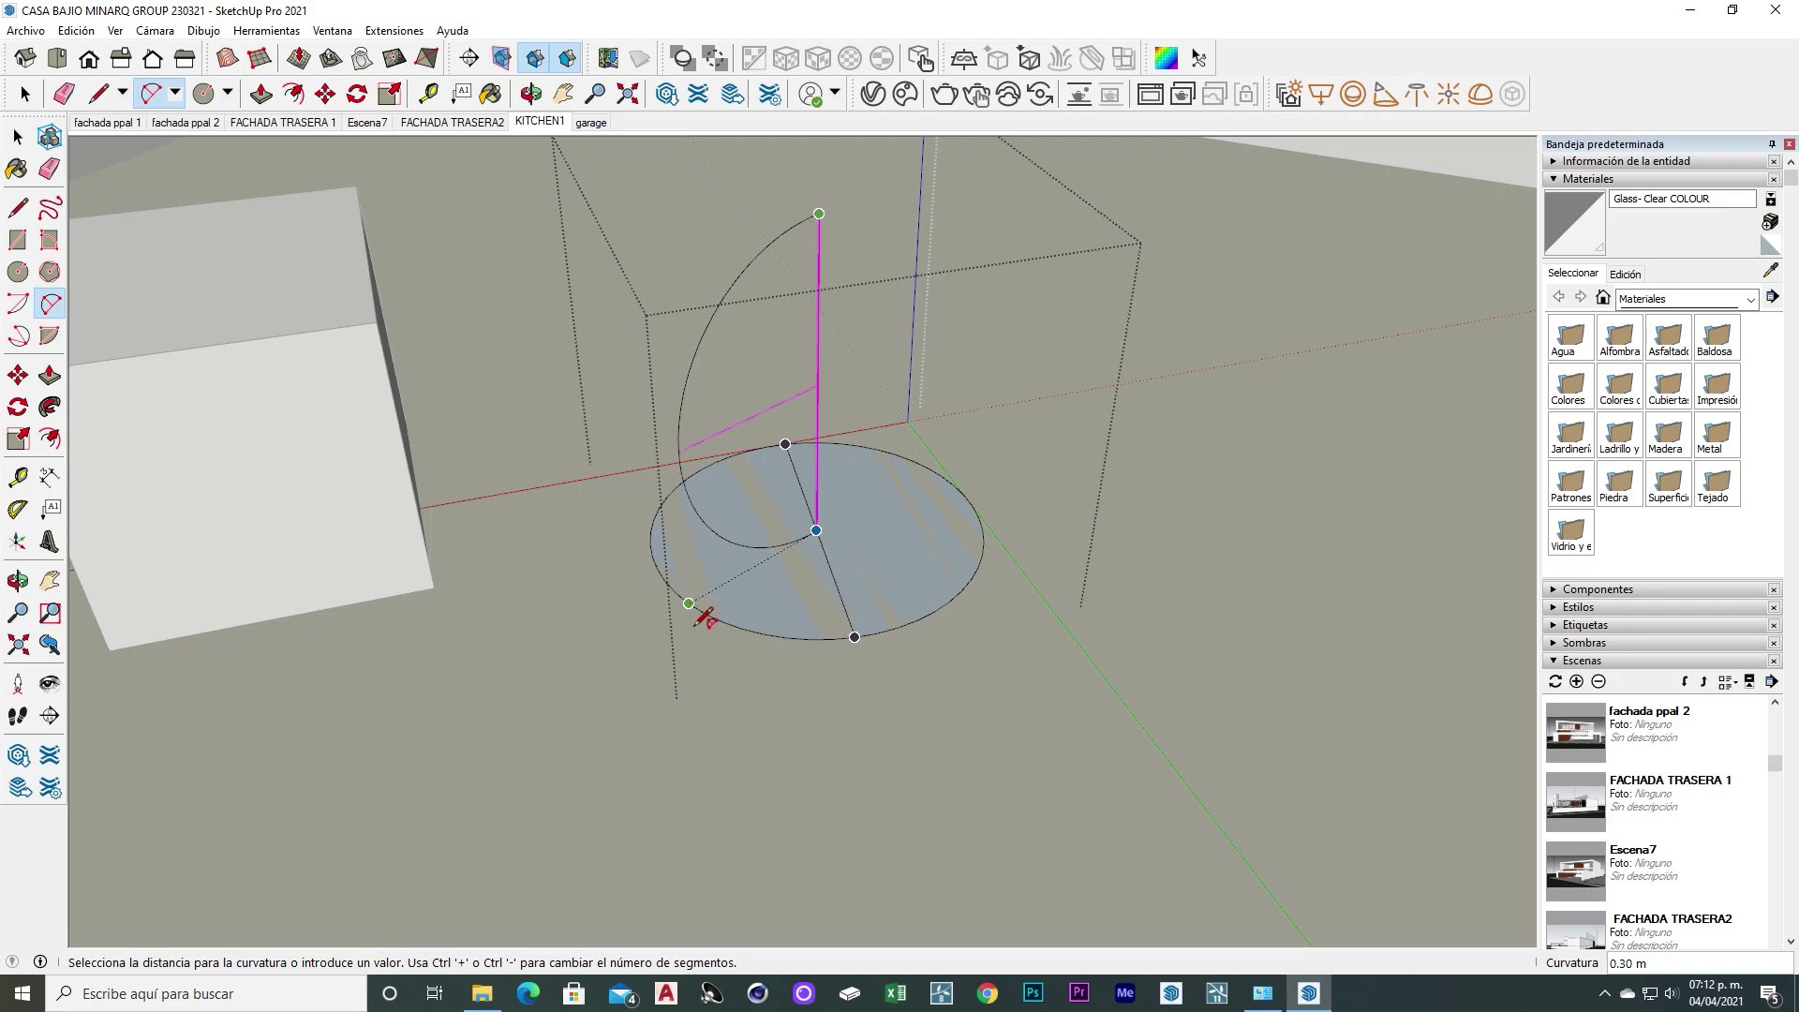
left_click(654, 560)
mouse_move(743, 683)
middle_mouse_down()
mouse_move(868, 615)
mouse_move(651, 555)
mouse_move(944, 522)
middle_mouse_up()
key("e")
key("space")
left_click(904, 564)
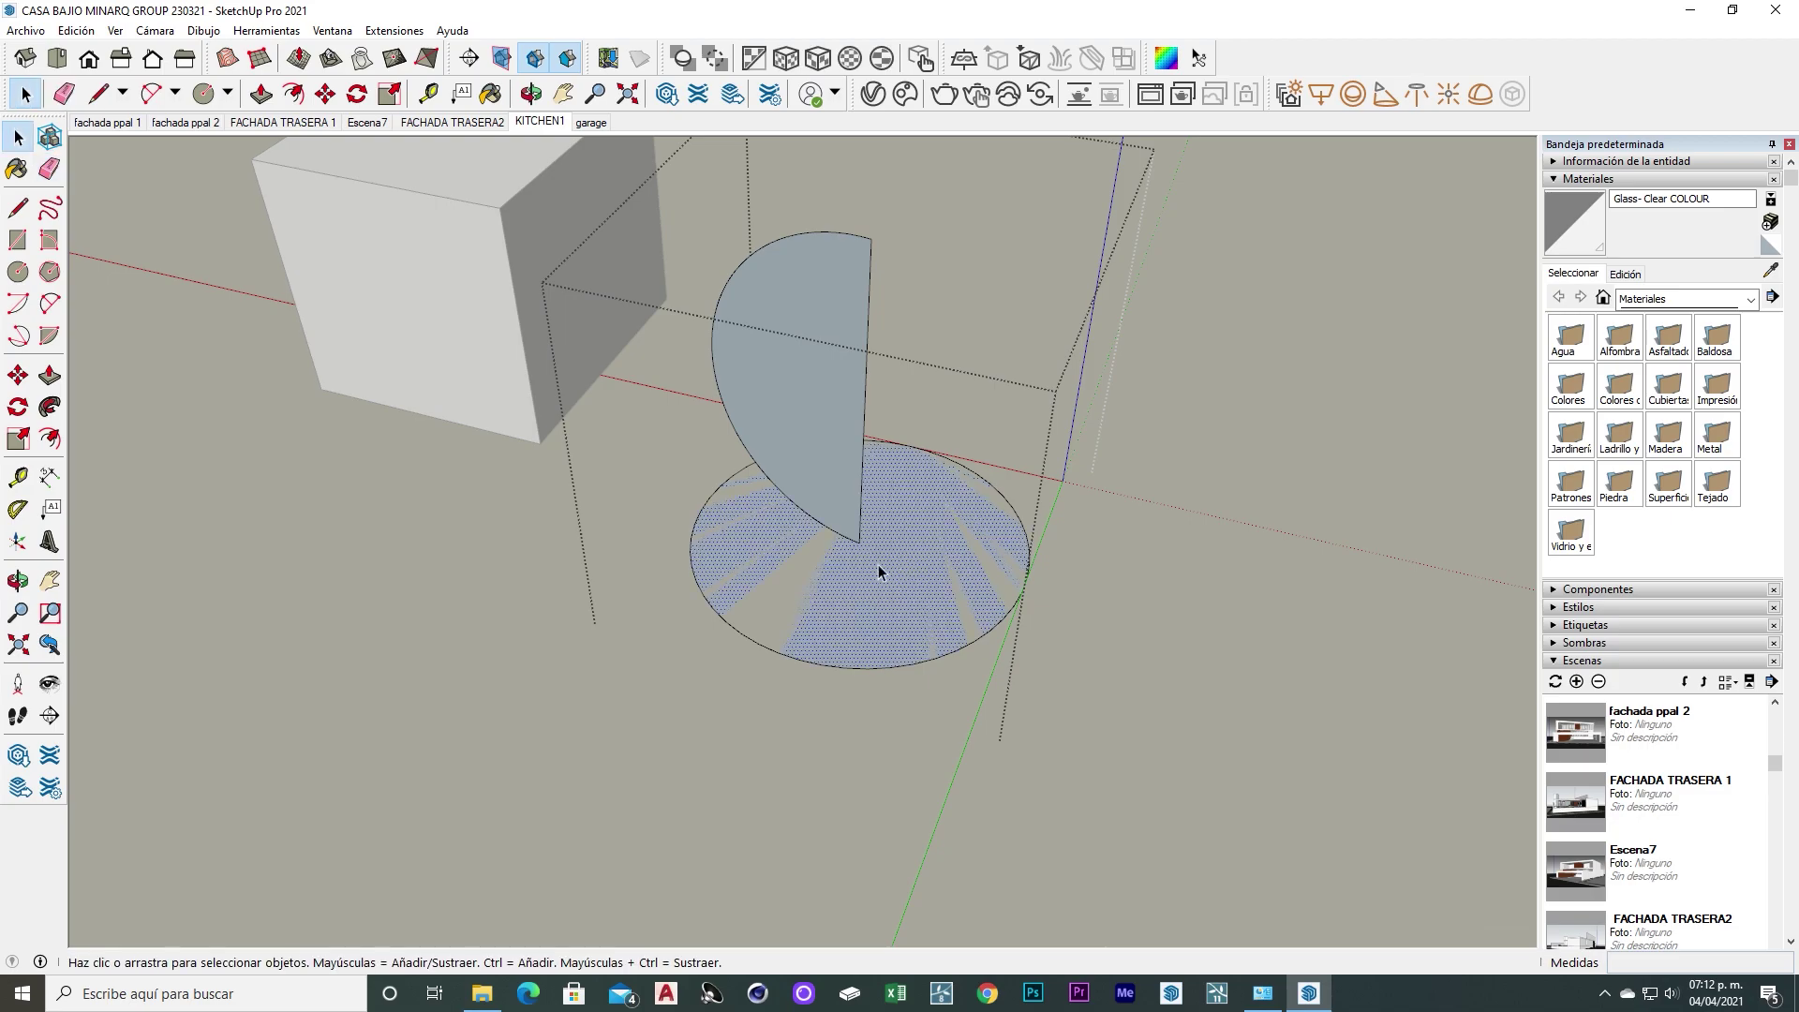
Delete the circle's base face, then Follow Me the half-disc around the circle edge into a sphere
key("Delete")
scroll(931, 585, "up", 3)
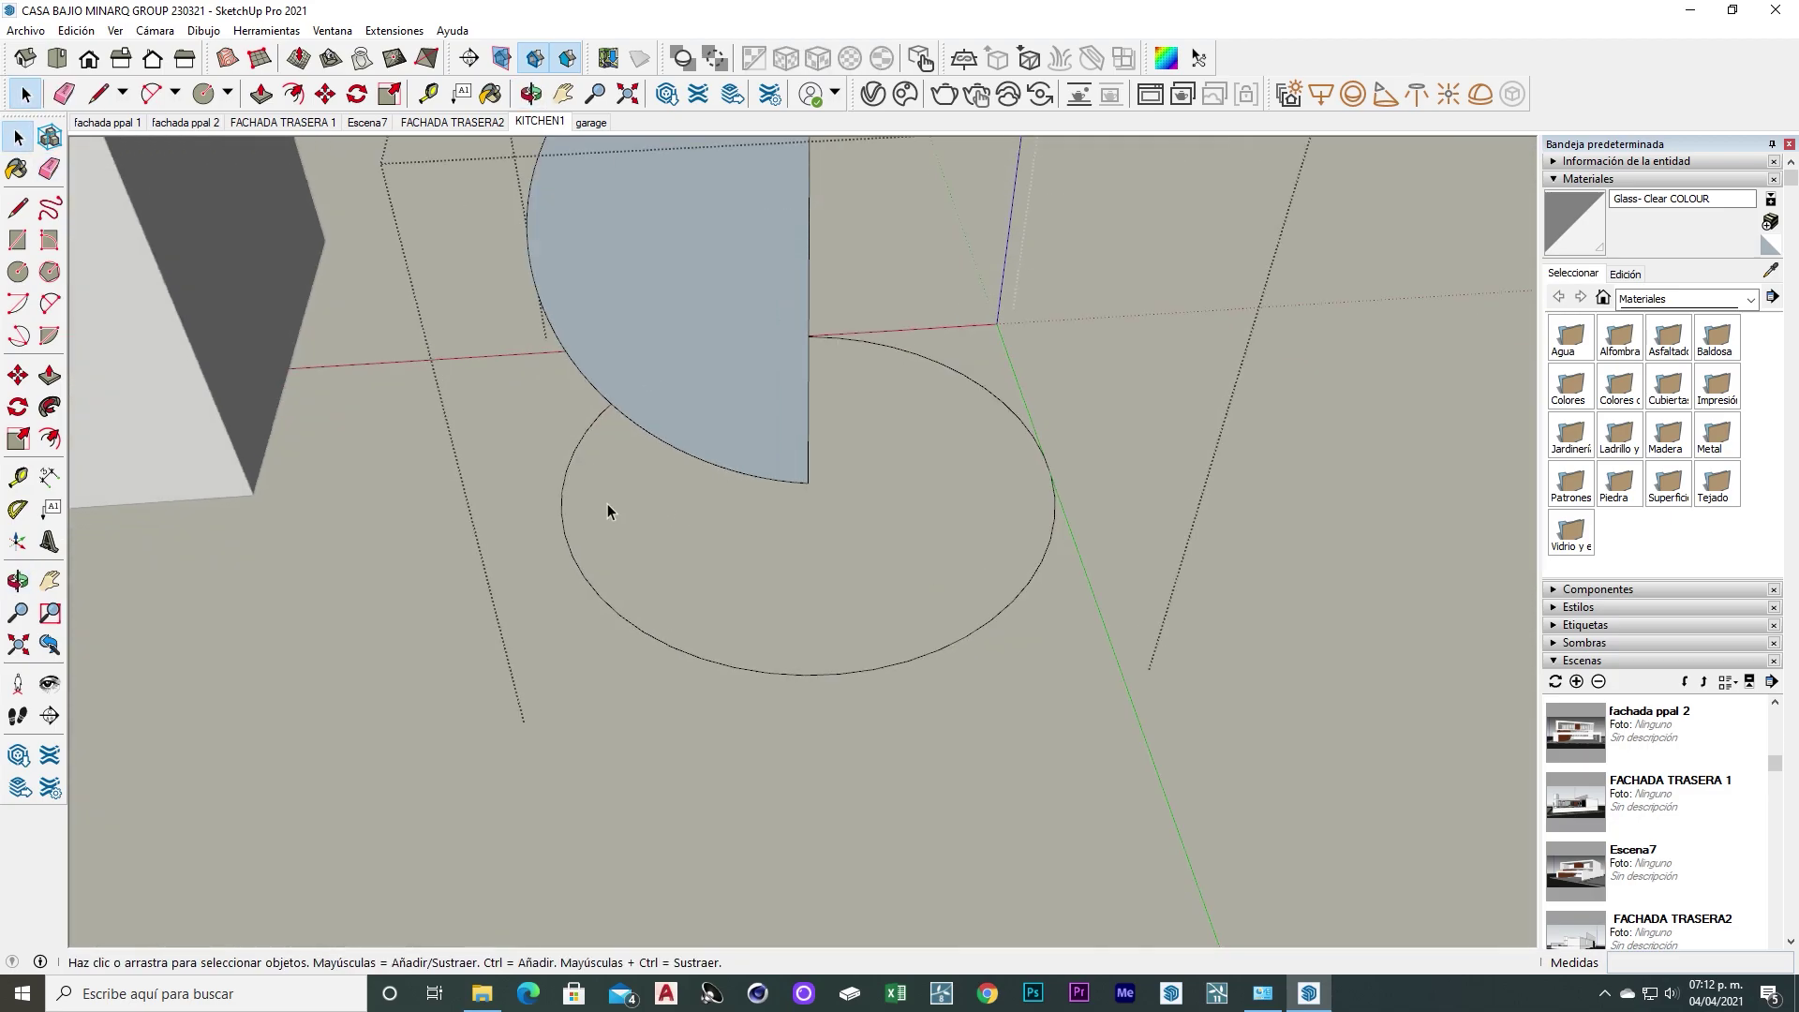
middle_click_drag(611, 506, 749, 464)
middle_click_drag(533, 510, 629, 589, "shift")
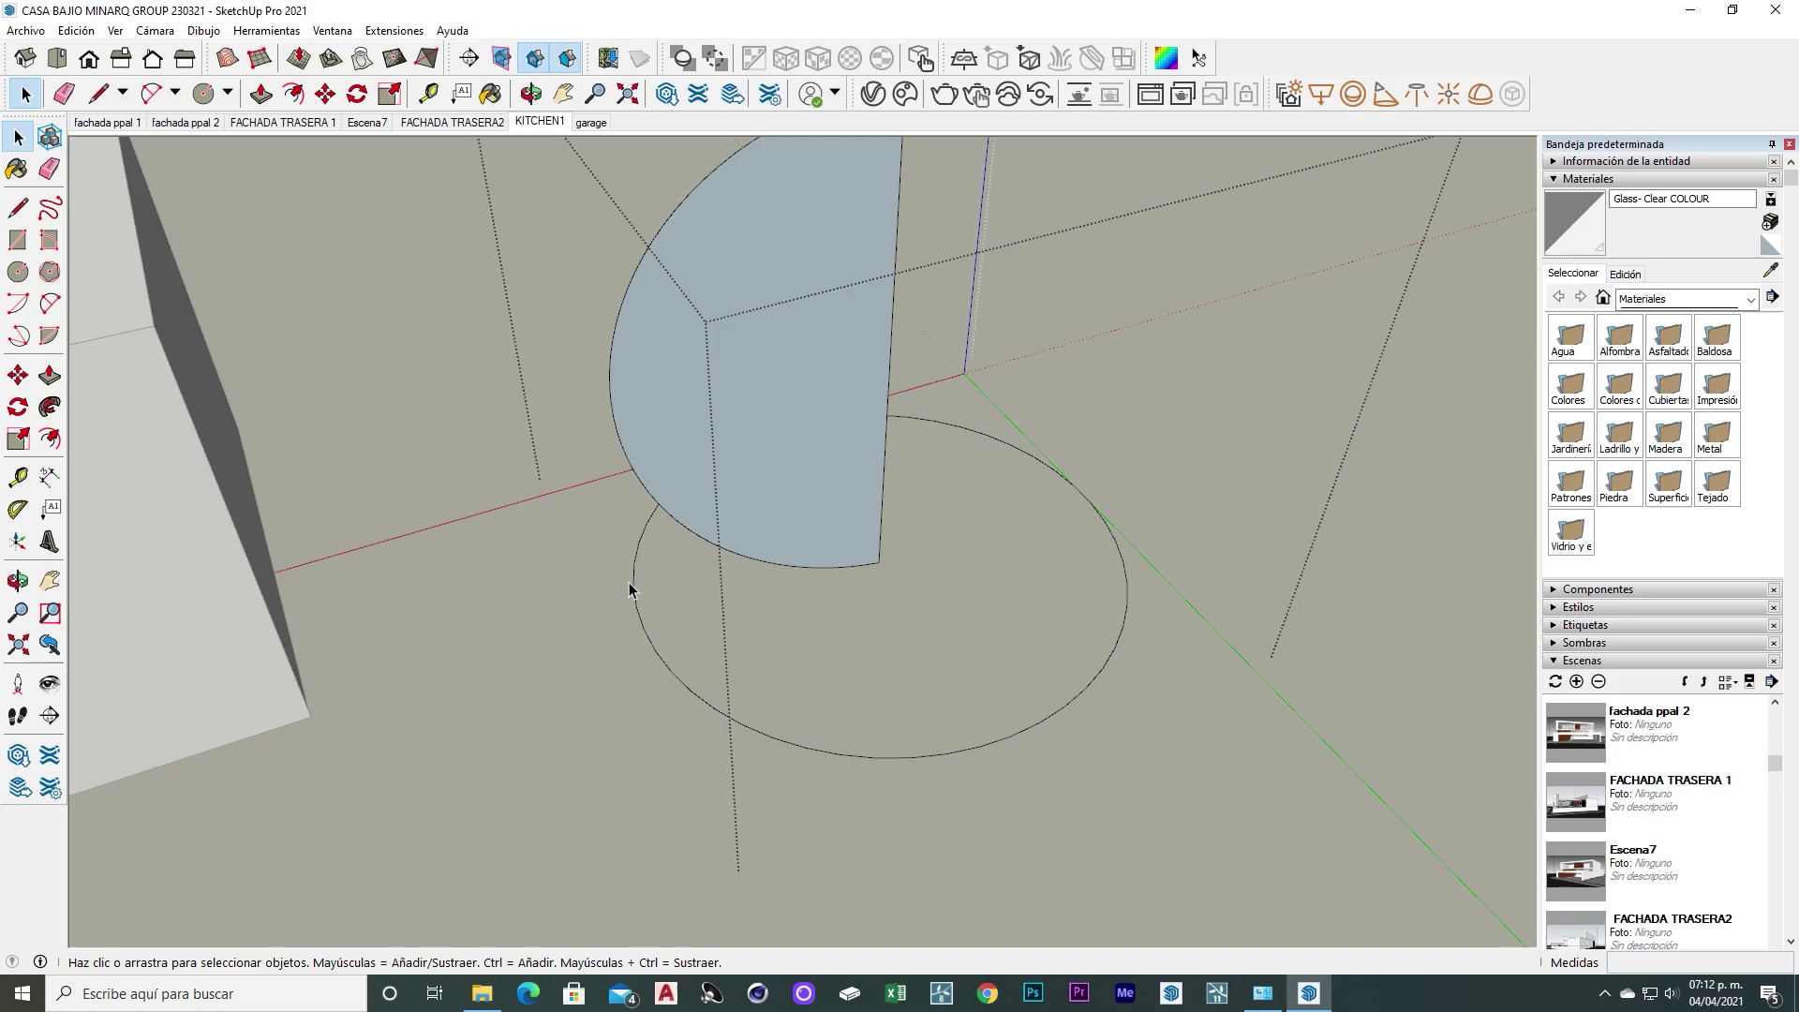
left_click(650, 540)
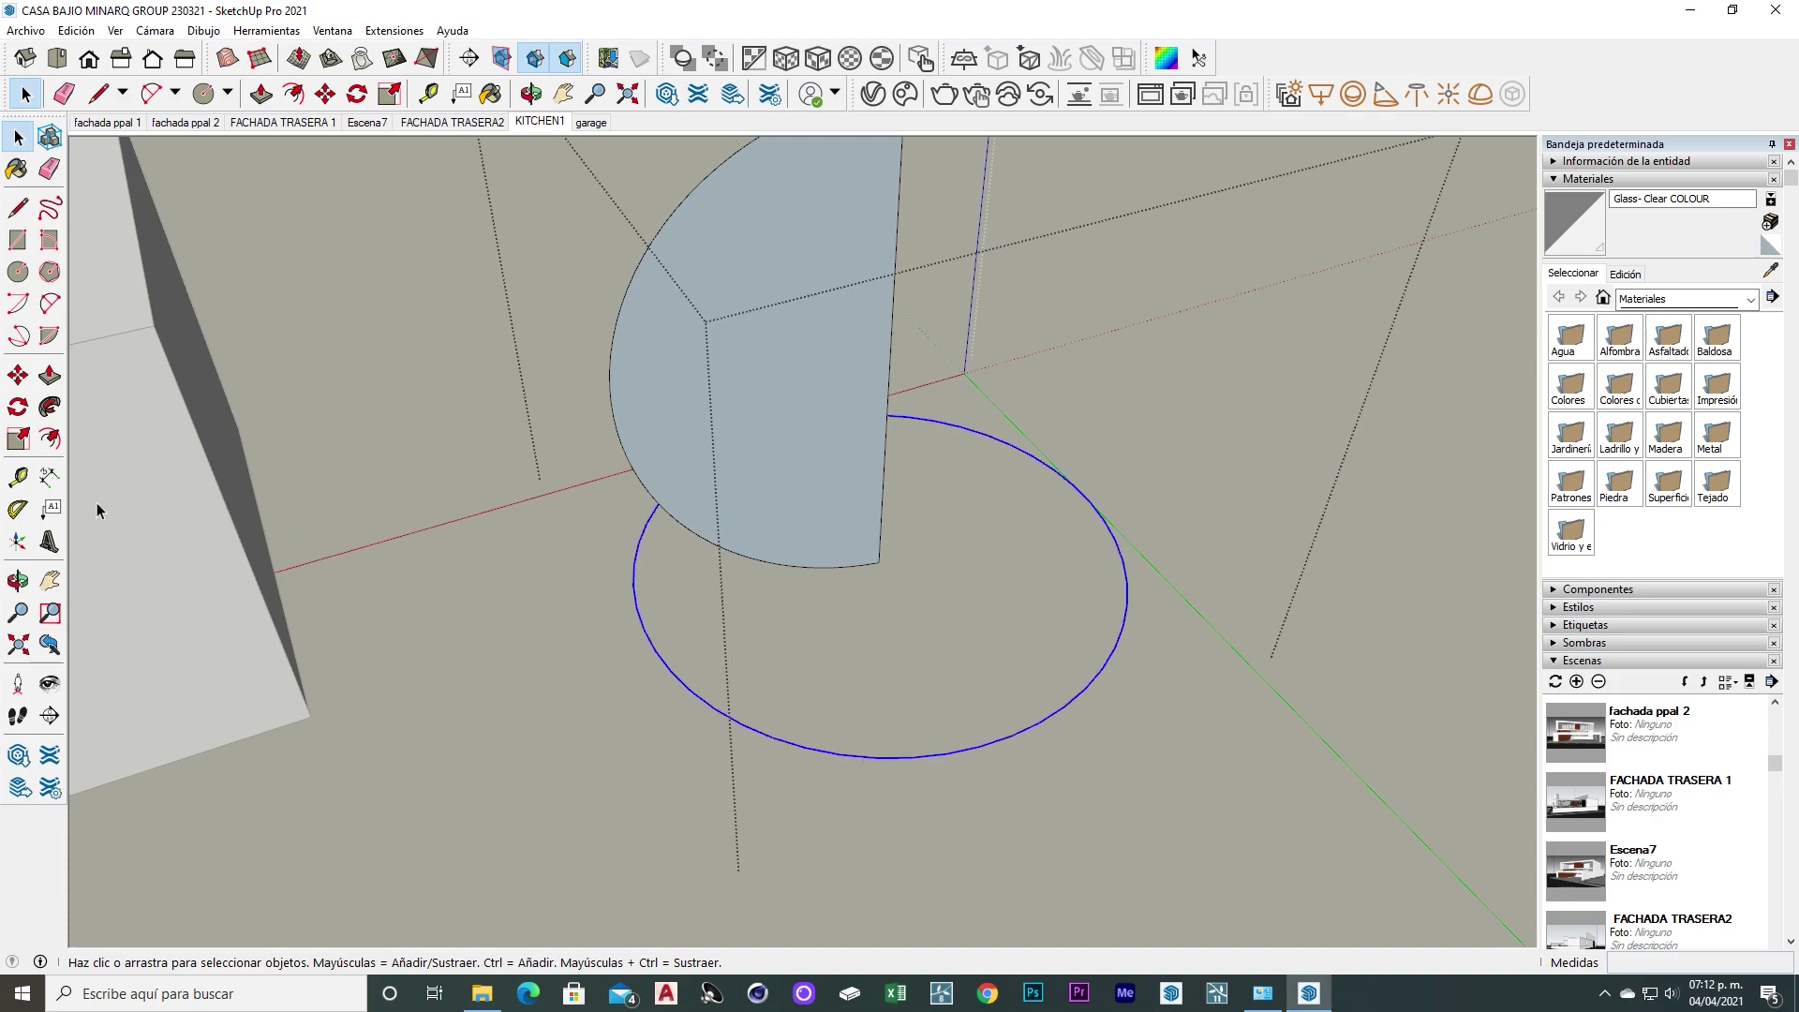
left_click(49, 410)
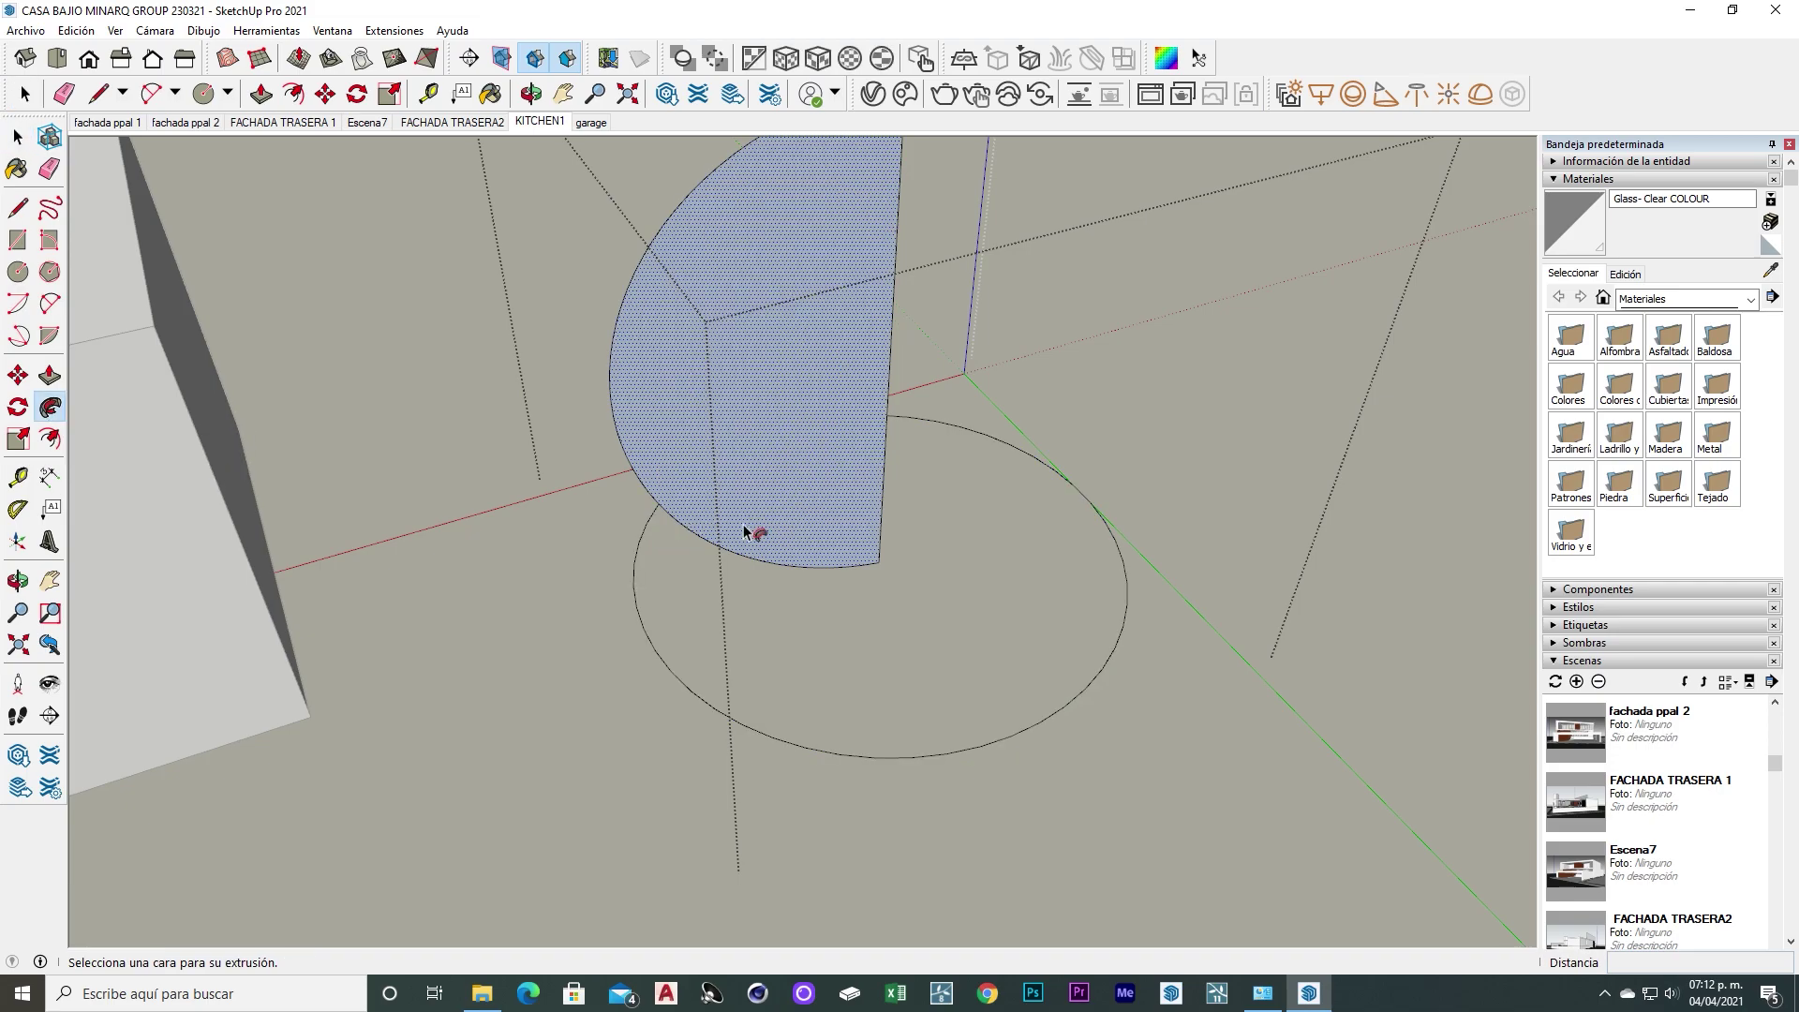
left_click(771, 510)
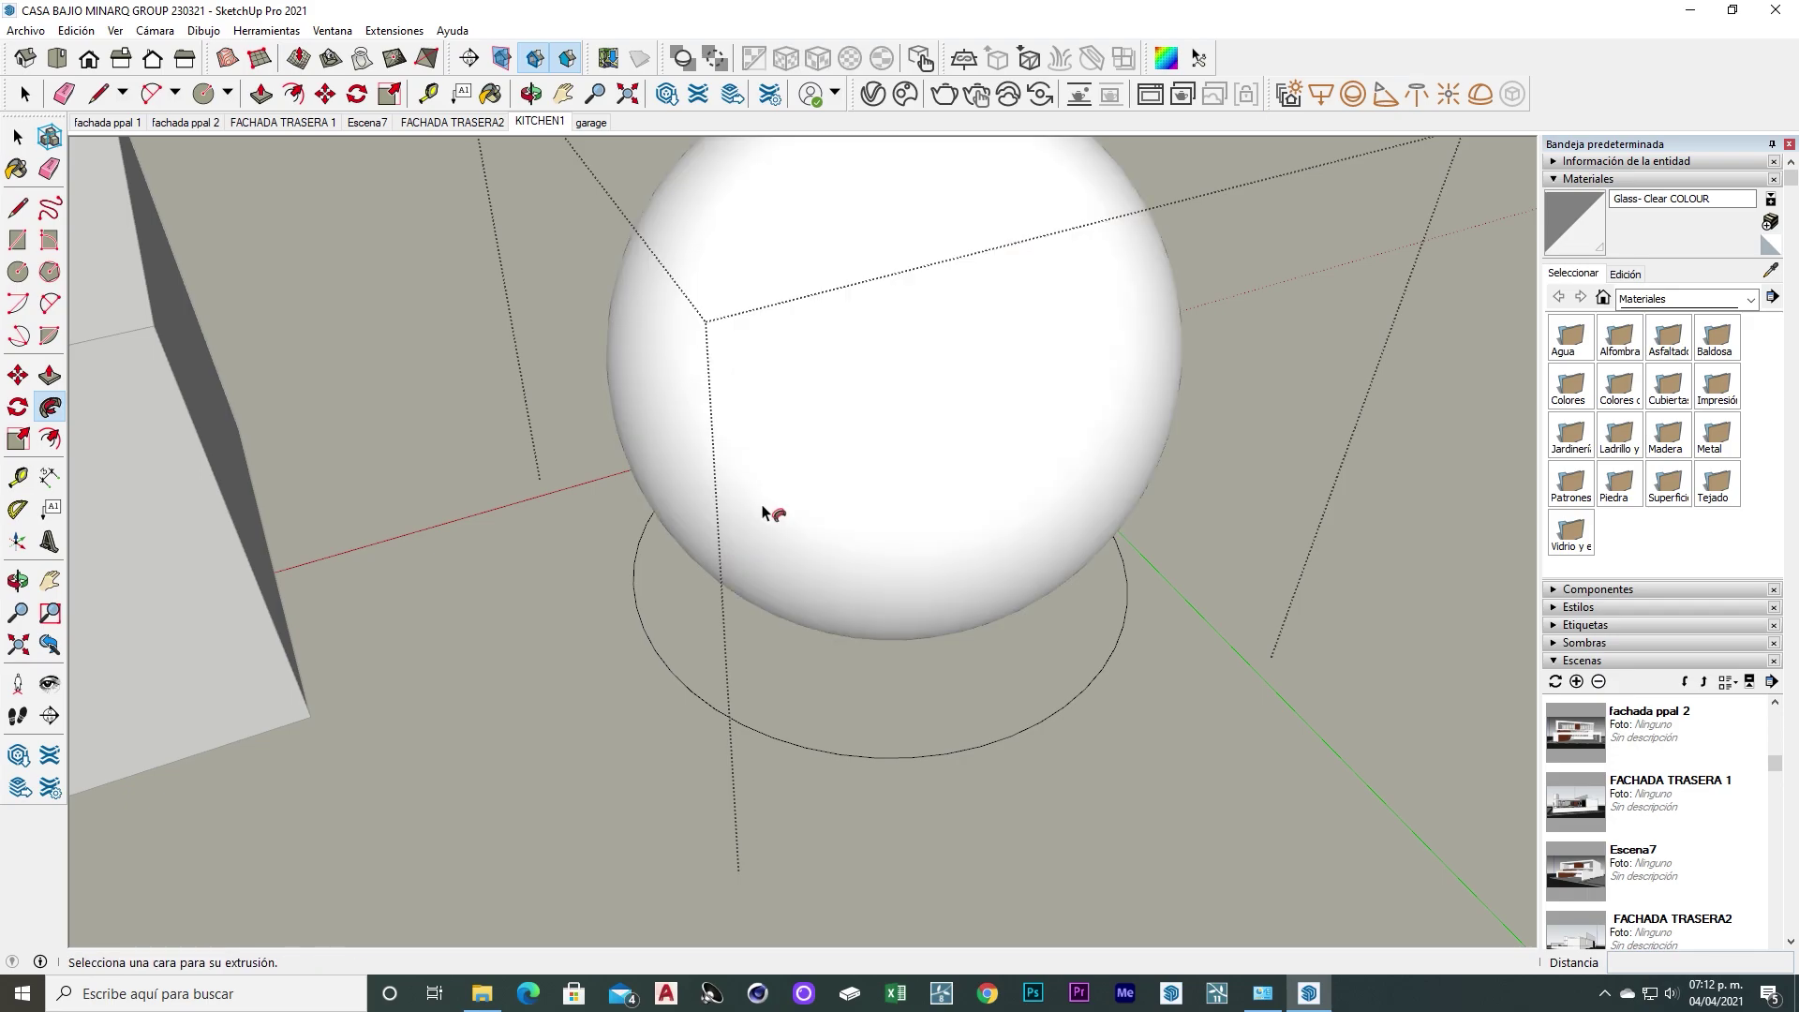
middle_click_drag(756, 515, 869, 617)
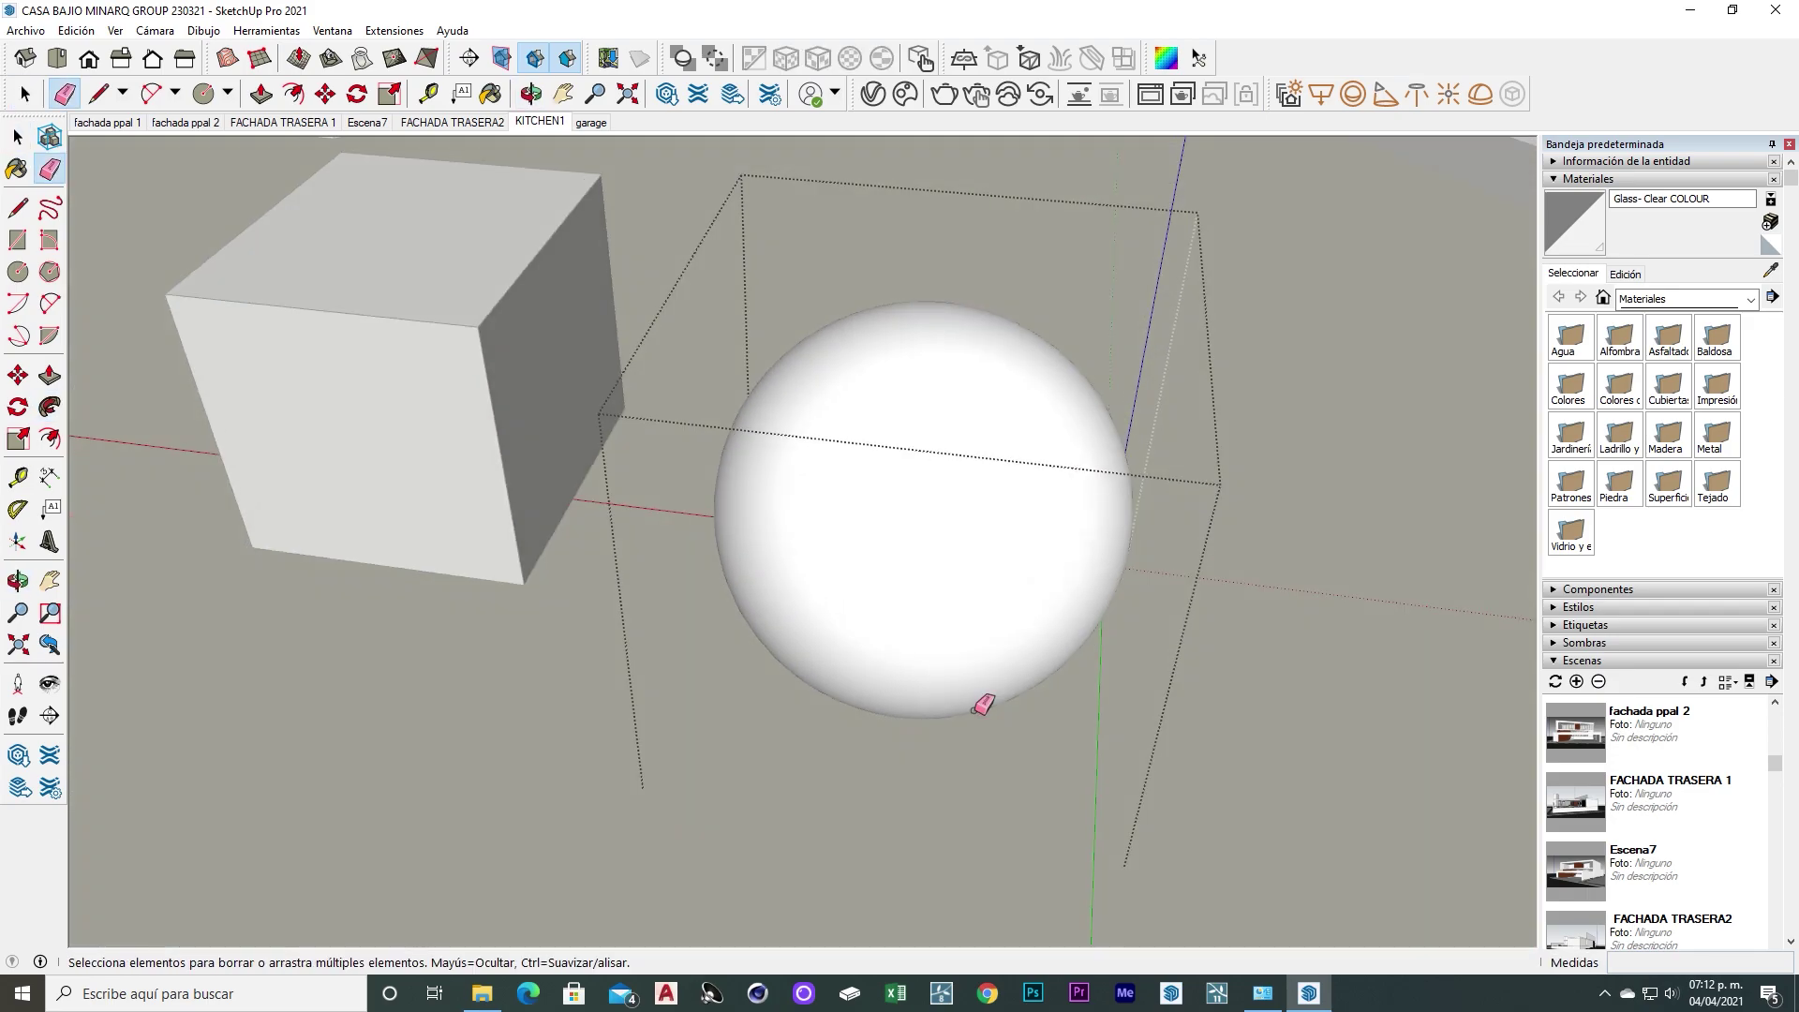
mouse_move(868, 617)
left_mouse_down()
mouse_move(457, 444)
mouse_move(1277, 715)
mouse_move(1402, 800)
mouse_move(815, 715)
left_mouse_up()
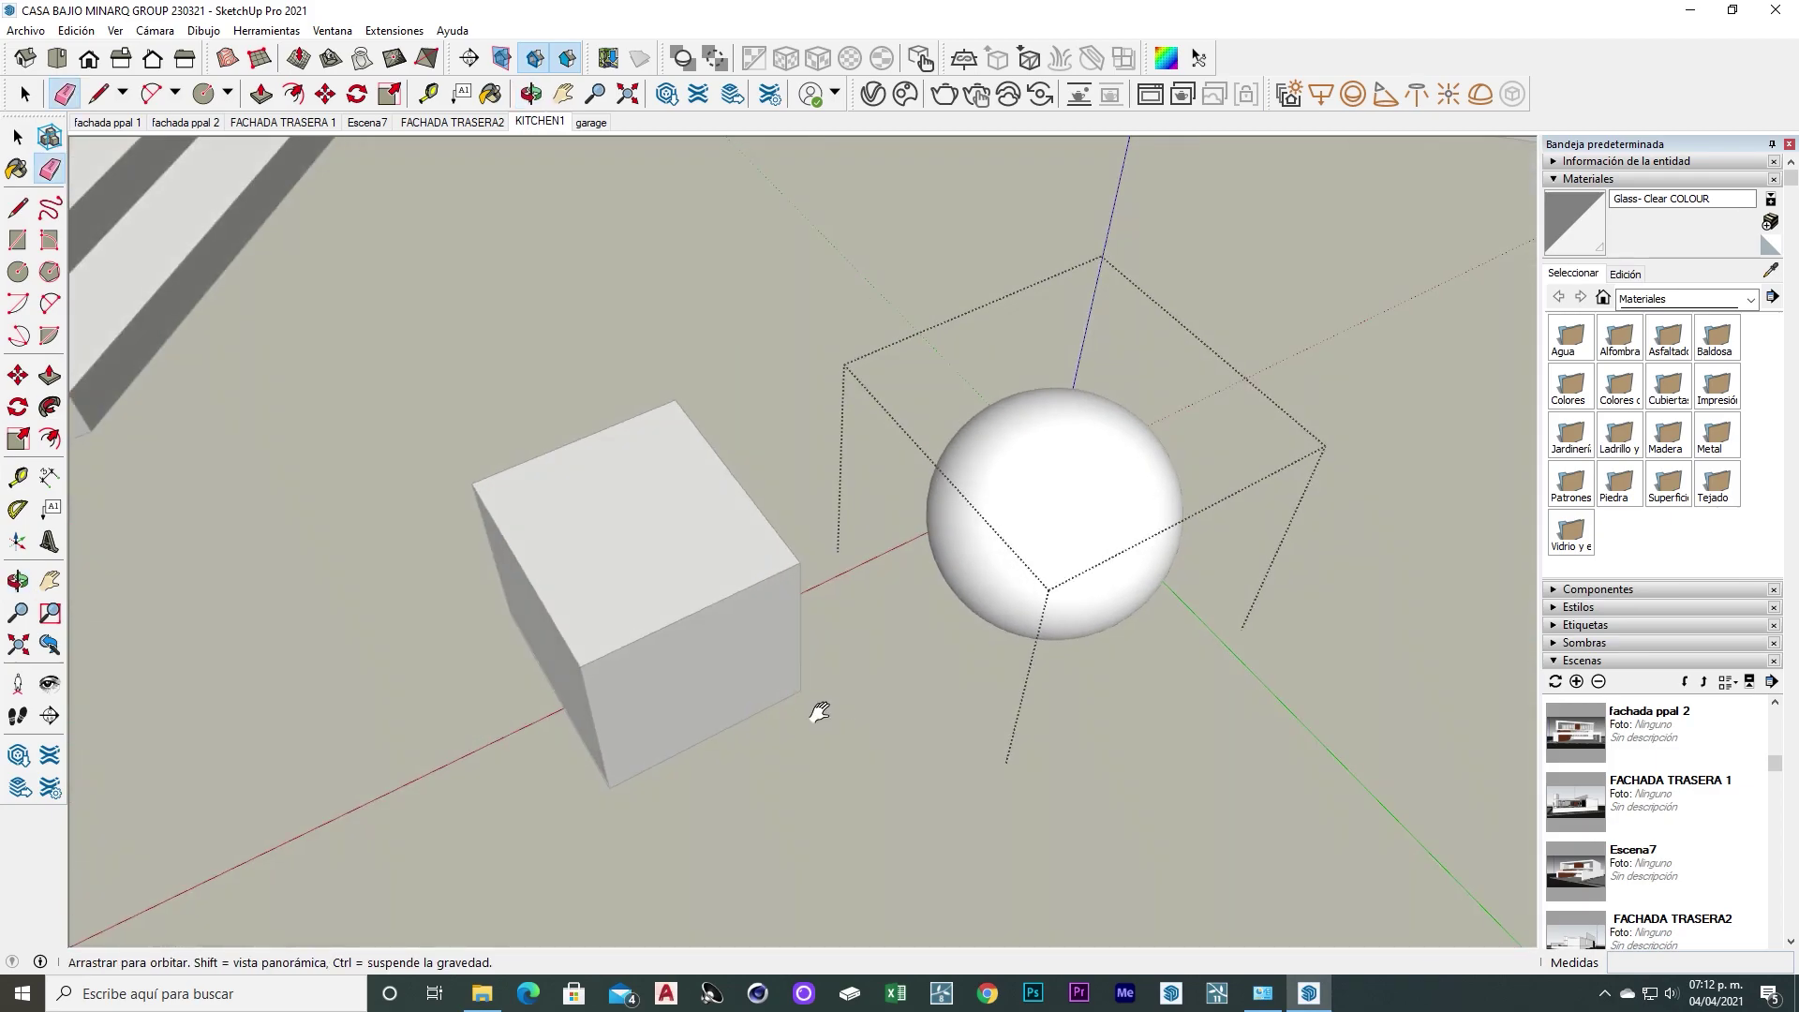
Draw a second circle on the grass below the sphere and group it
key("space")
scroll(776, 635, "down", 3)
middle_click_drag(775, 635, 831, 641)
key("c")
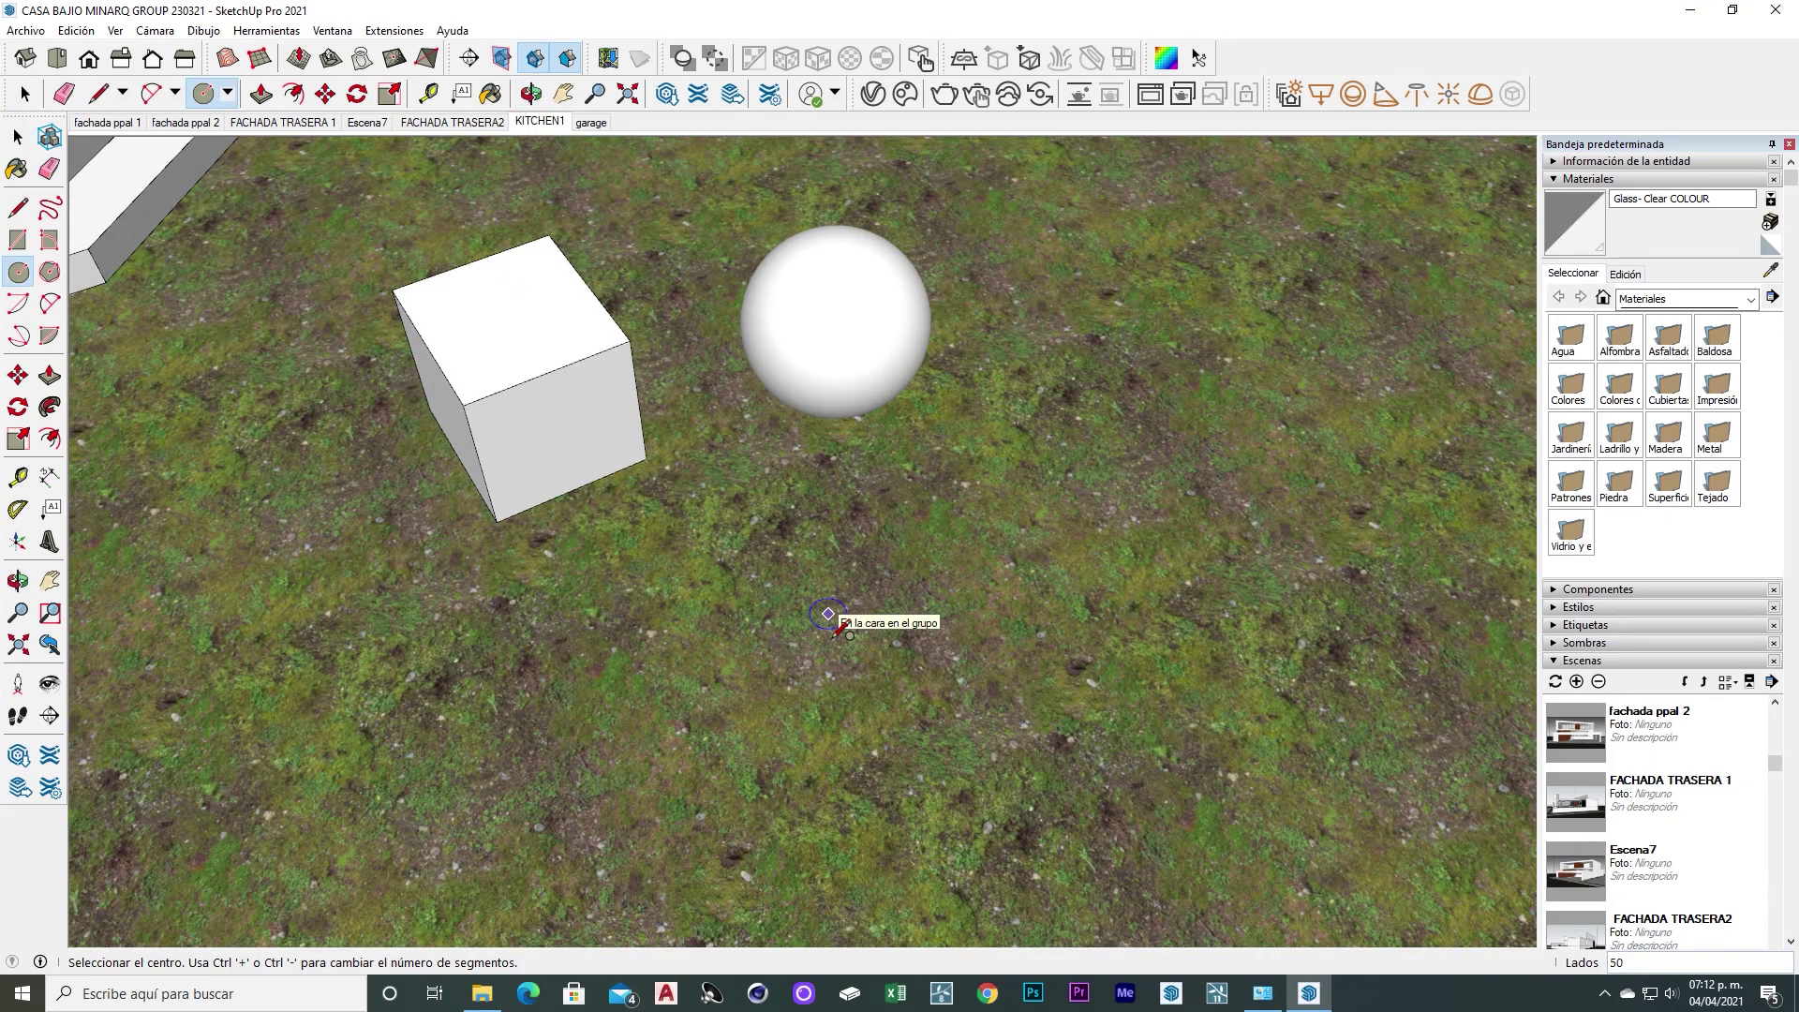
left_click(806, 688)
left_click(964, 691)
scroll(963, 692, "up", 3)
key("space")
right_click(964, 692)
left_click(1031, 320)
Delete the new circle's face, leaving only its outline
middle_click_drag(800, 603, 867, 530)
scroll(905, 315, "up", 2)
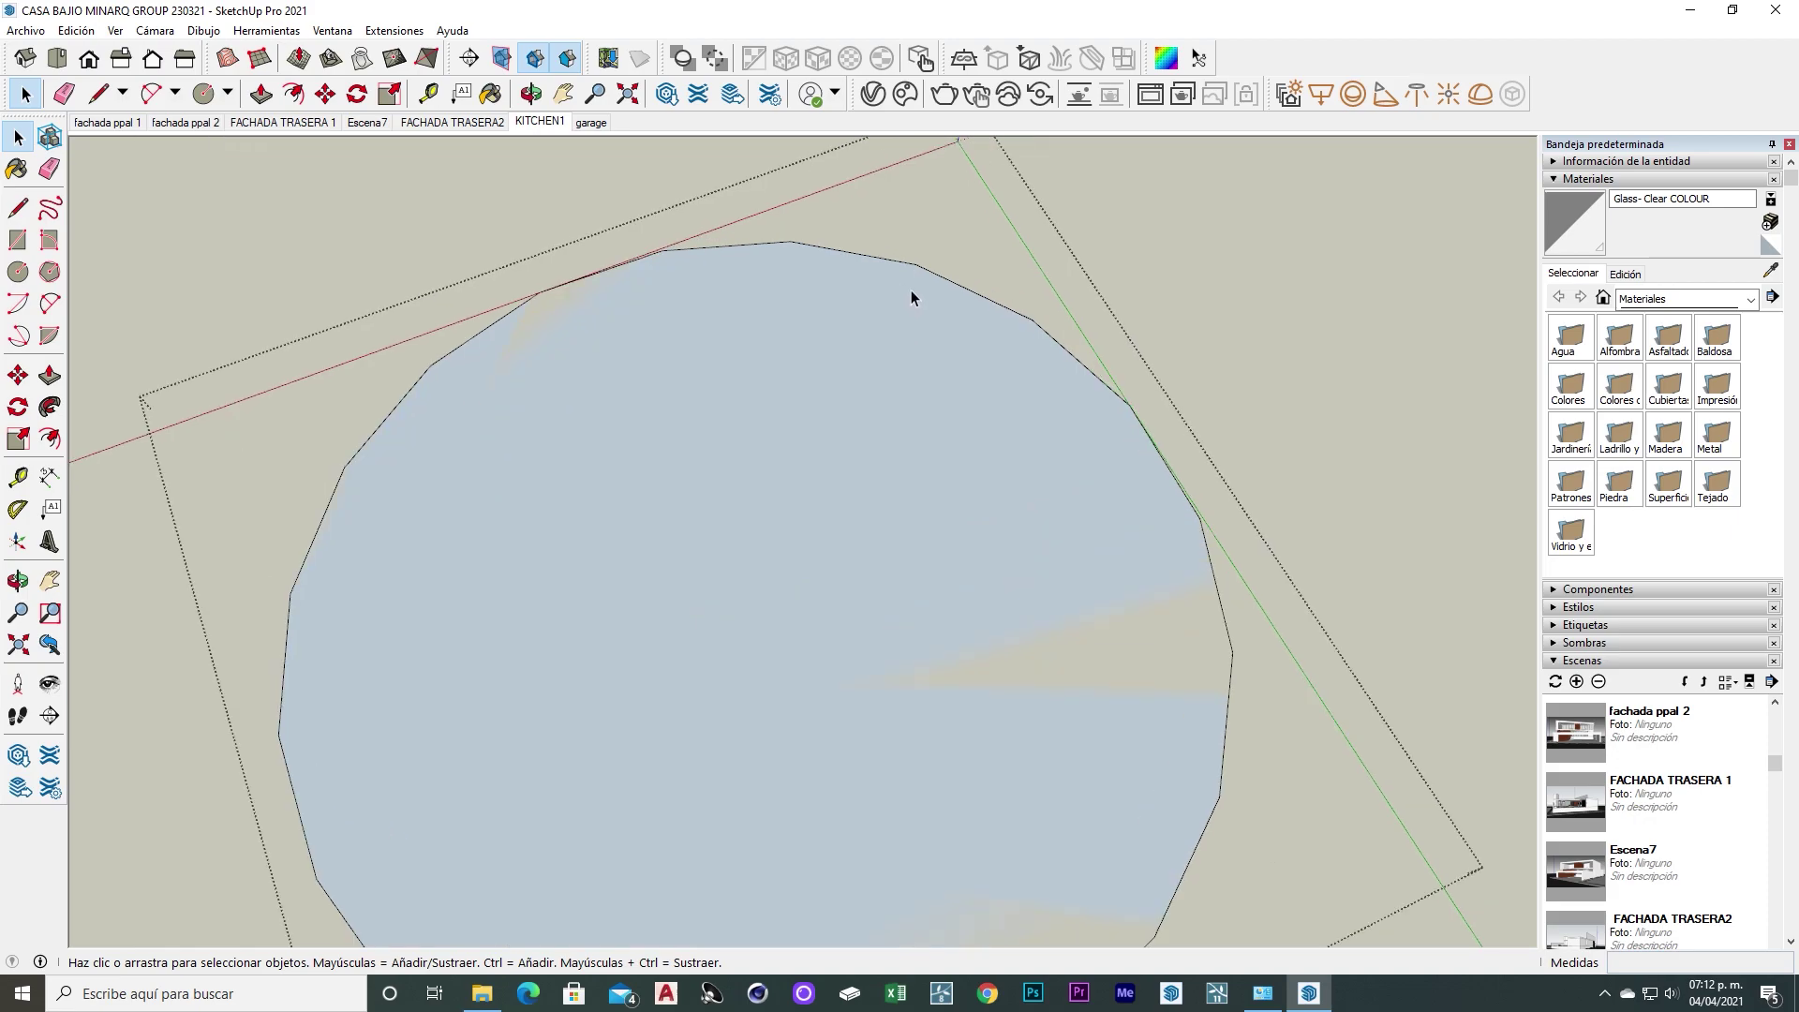
key("l")
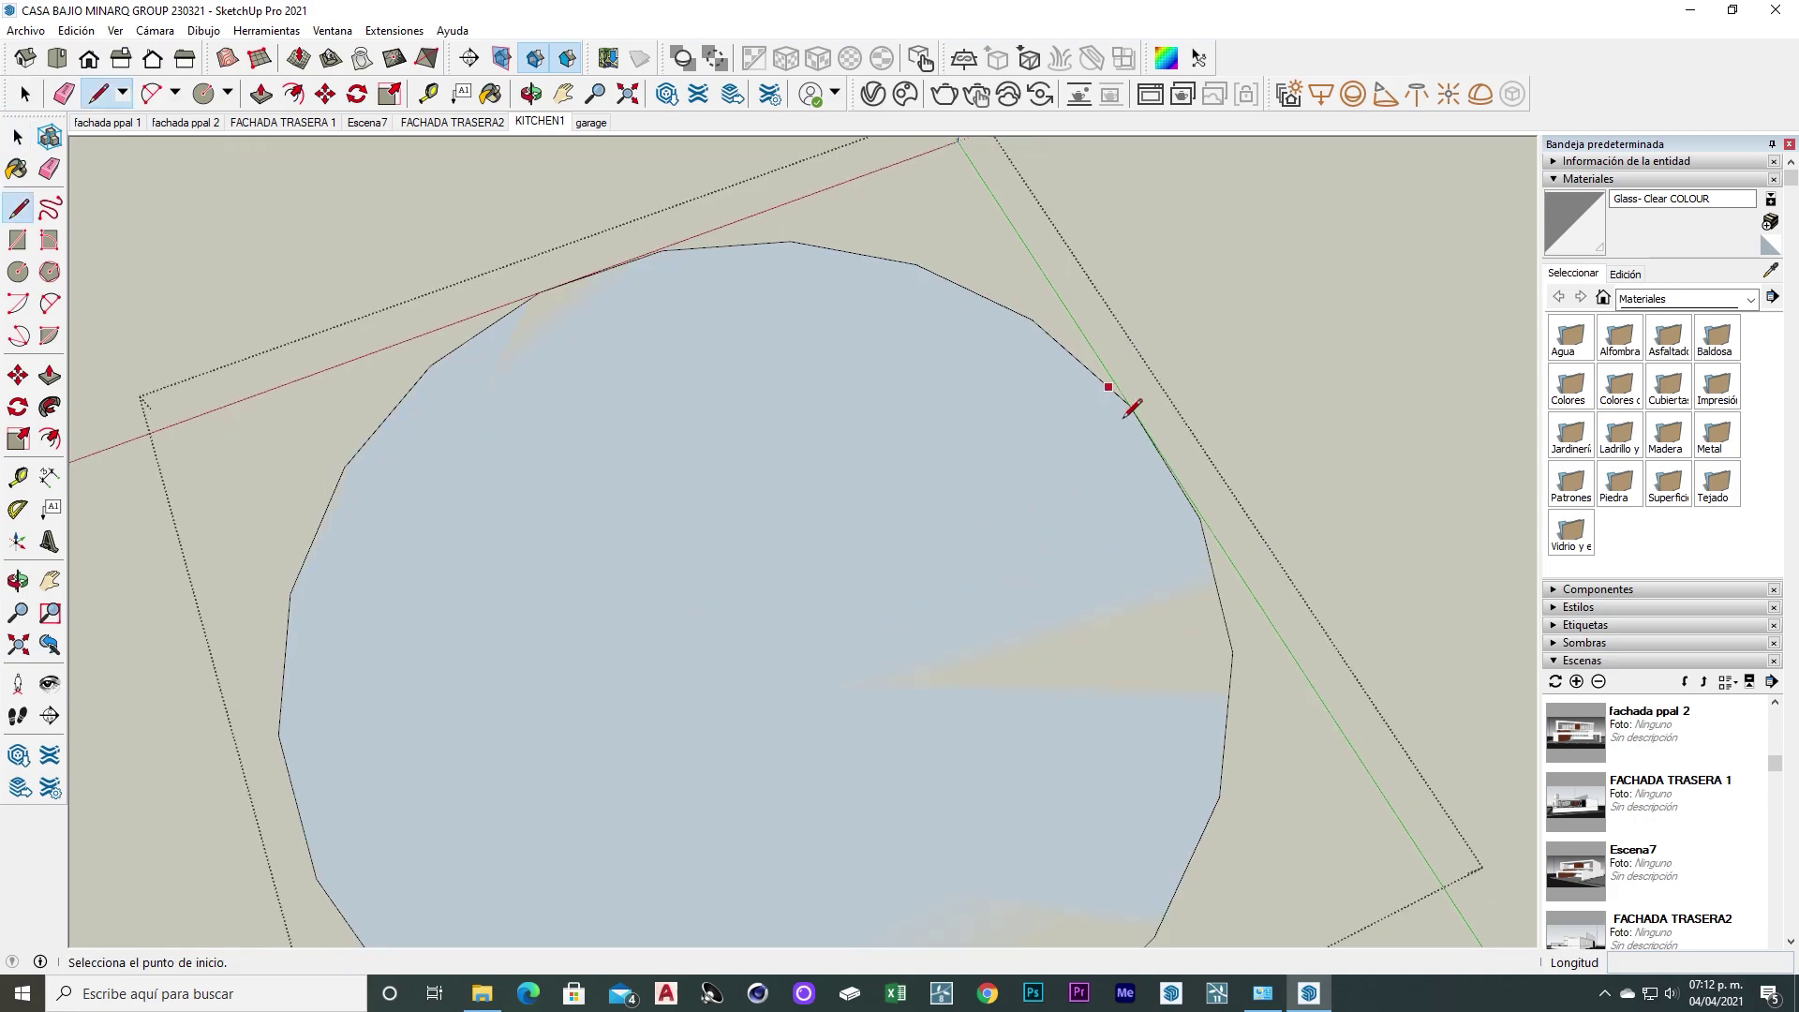
scroll(1197, 560, "down", 3)
mouse_move(1077, 402)
middle_mouse_down()
mouse_move(968, 470)
mouse_move(898, 456)
mouse_move(890, 618)
mouse_move(772, 449)
mouse_move(871, 522)
mouse_move(863, 566)
mouse_move(937, 610)
middle_mouse_up()
mouse_move(1169, 533)
middle_mouse_down()
mouse_move(1012, 446)
mouse_move(847, 510)
middle_mouse_up()
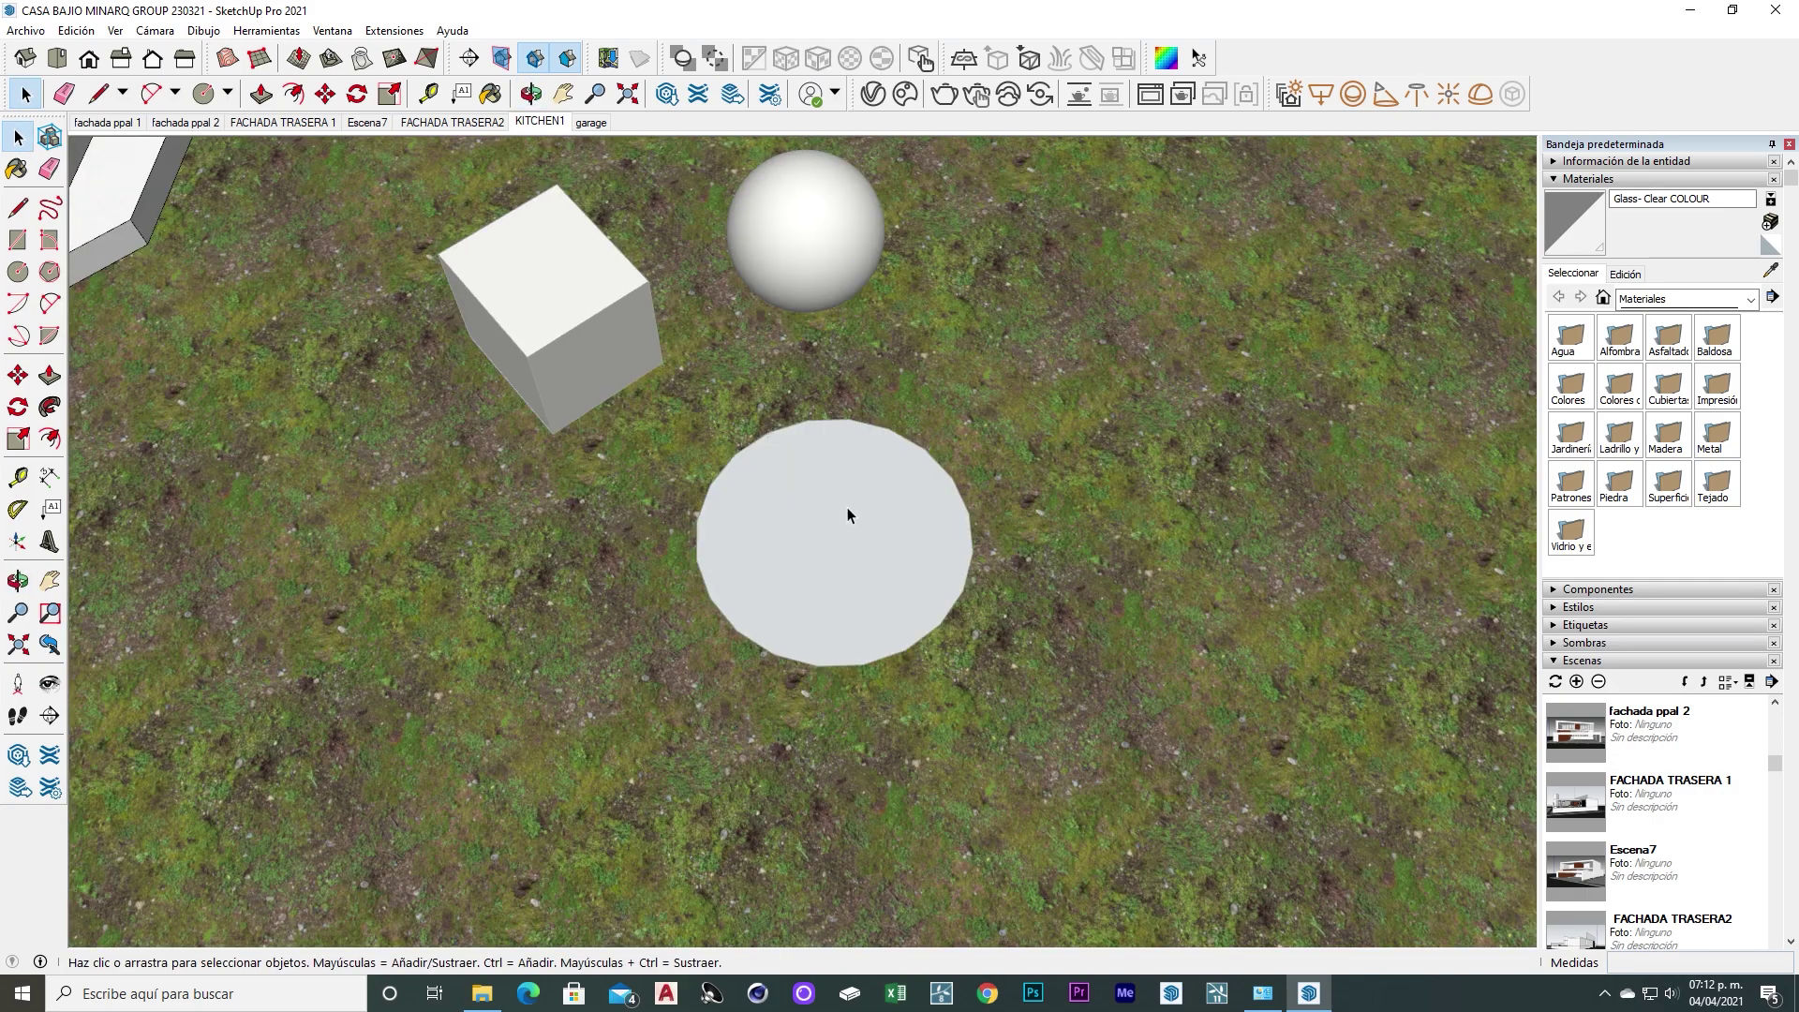
key("Delete")
scroll(825, 496, "up", 3)
key("shift+p")
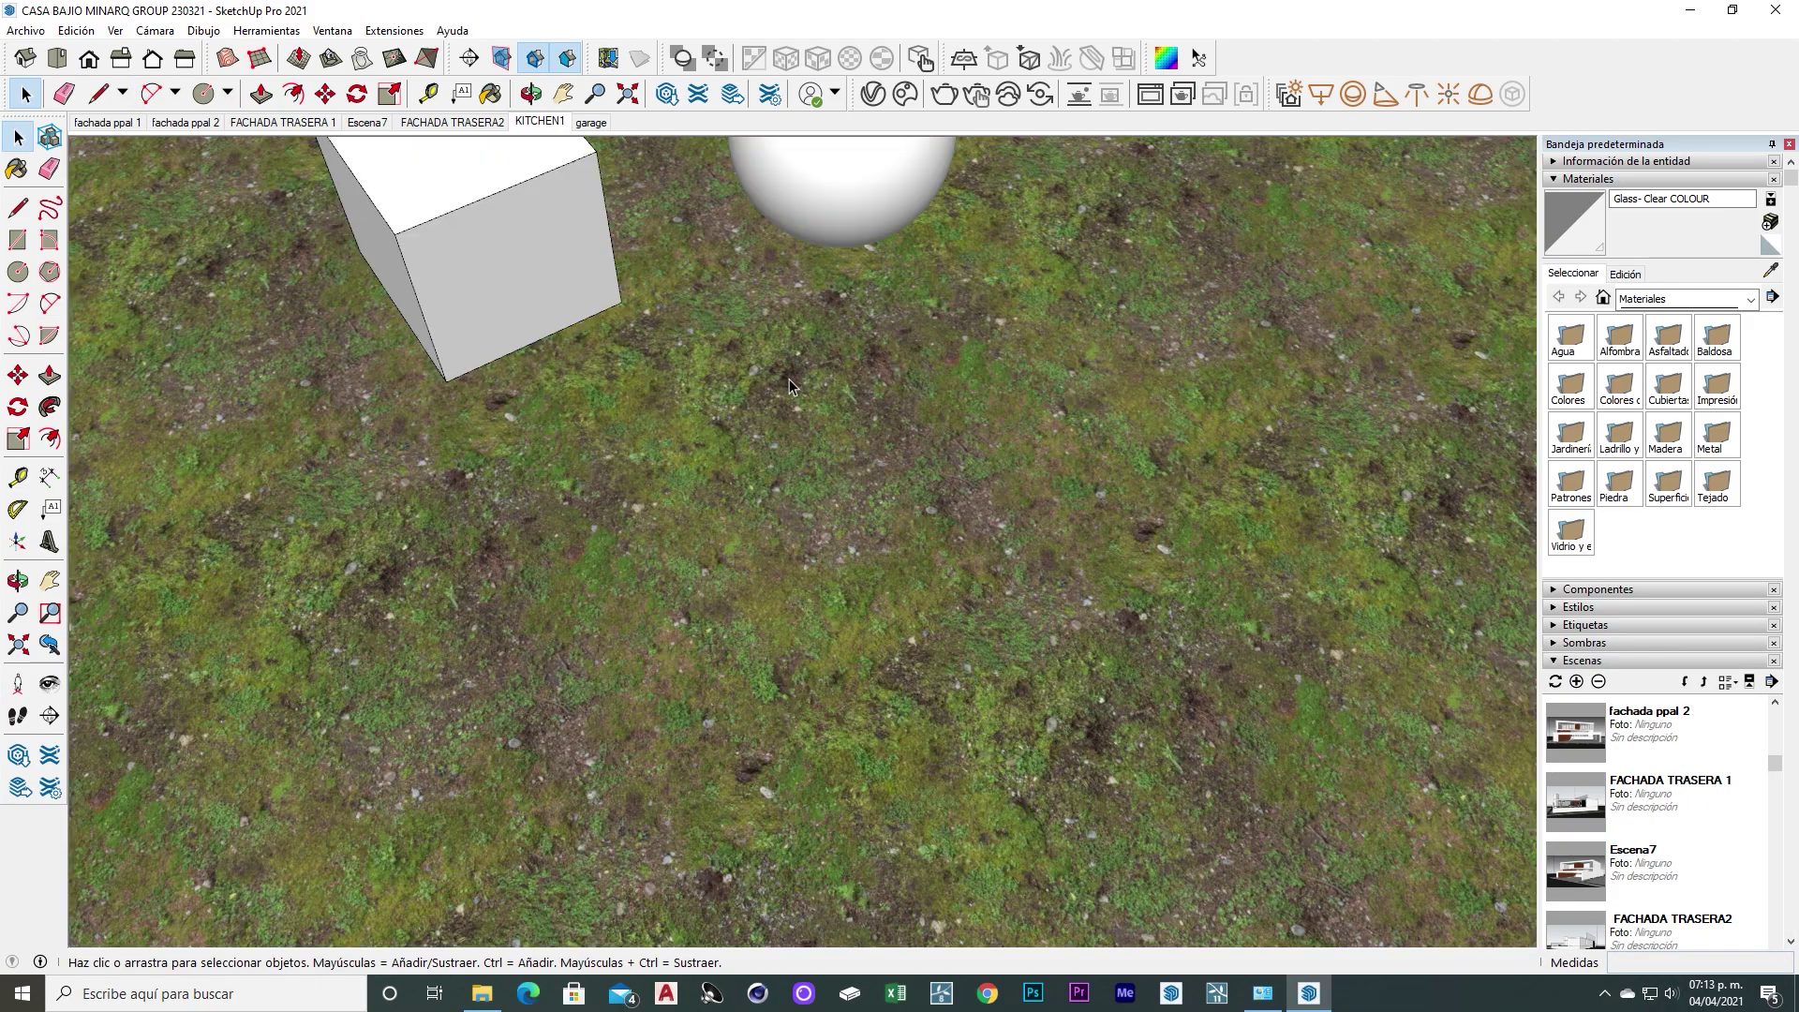
middle_click_drag(790, 378, 819, 559, "shift")
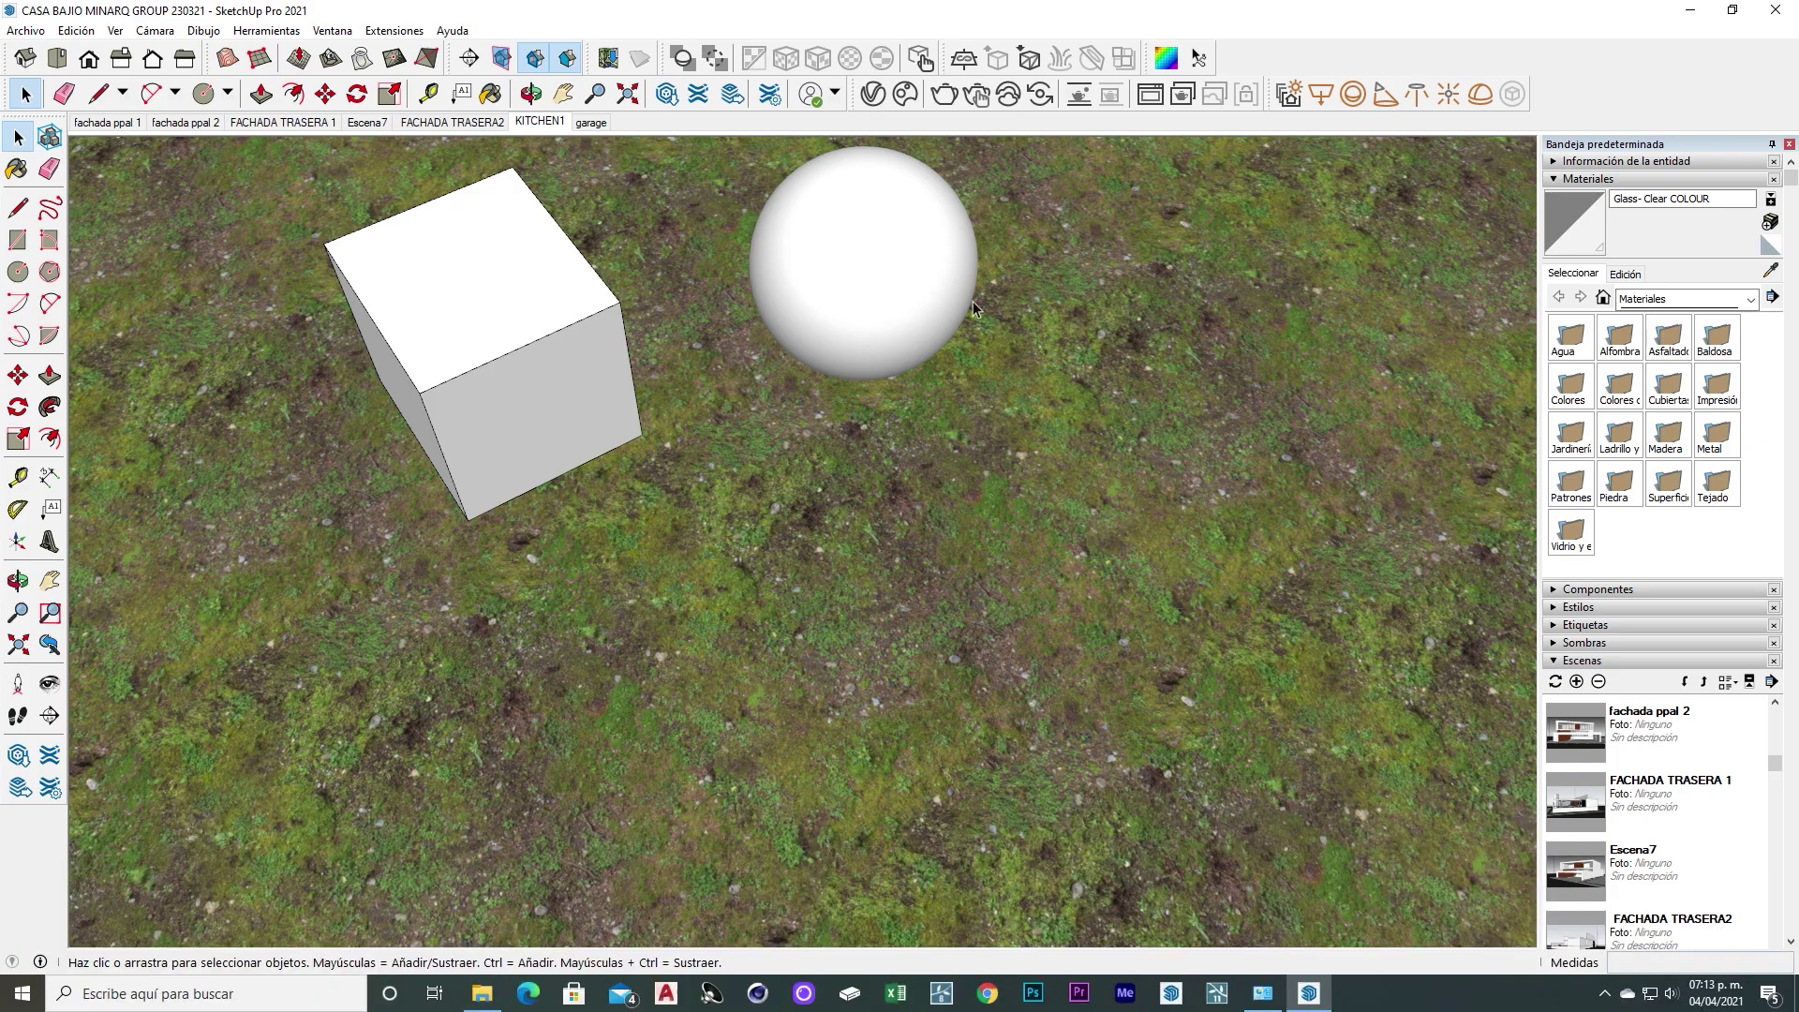
Create a bluish-grey material named cristal1 at 100 opacity
mouse_move(709, 341)
middle_mouse_down()
mouse_move(878, 476)
mouse_move(812, 468)
mouse_move(818, 607)
mouse_move(783, 590)
mouse_move(879, 430)
middle_mouse_up()
key("b")
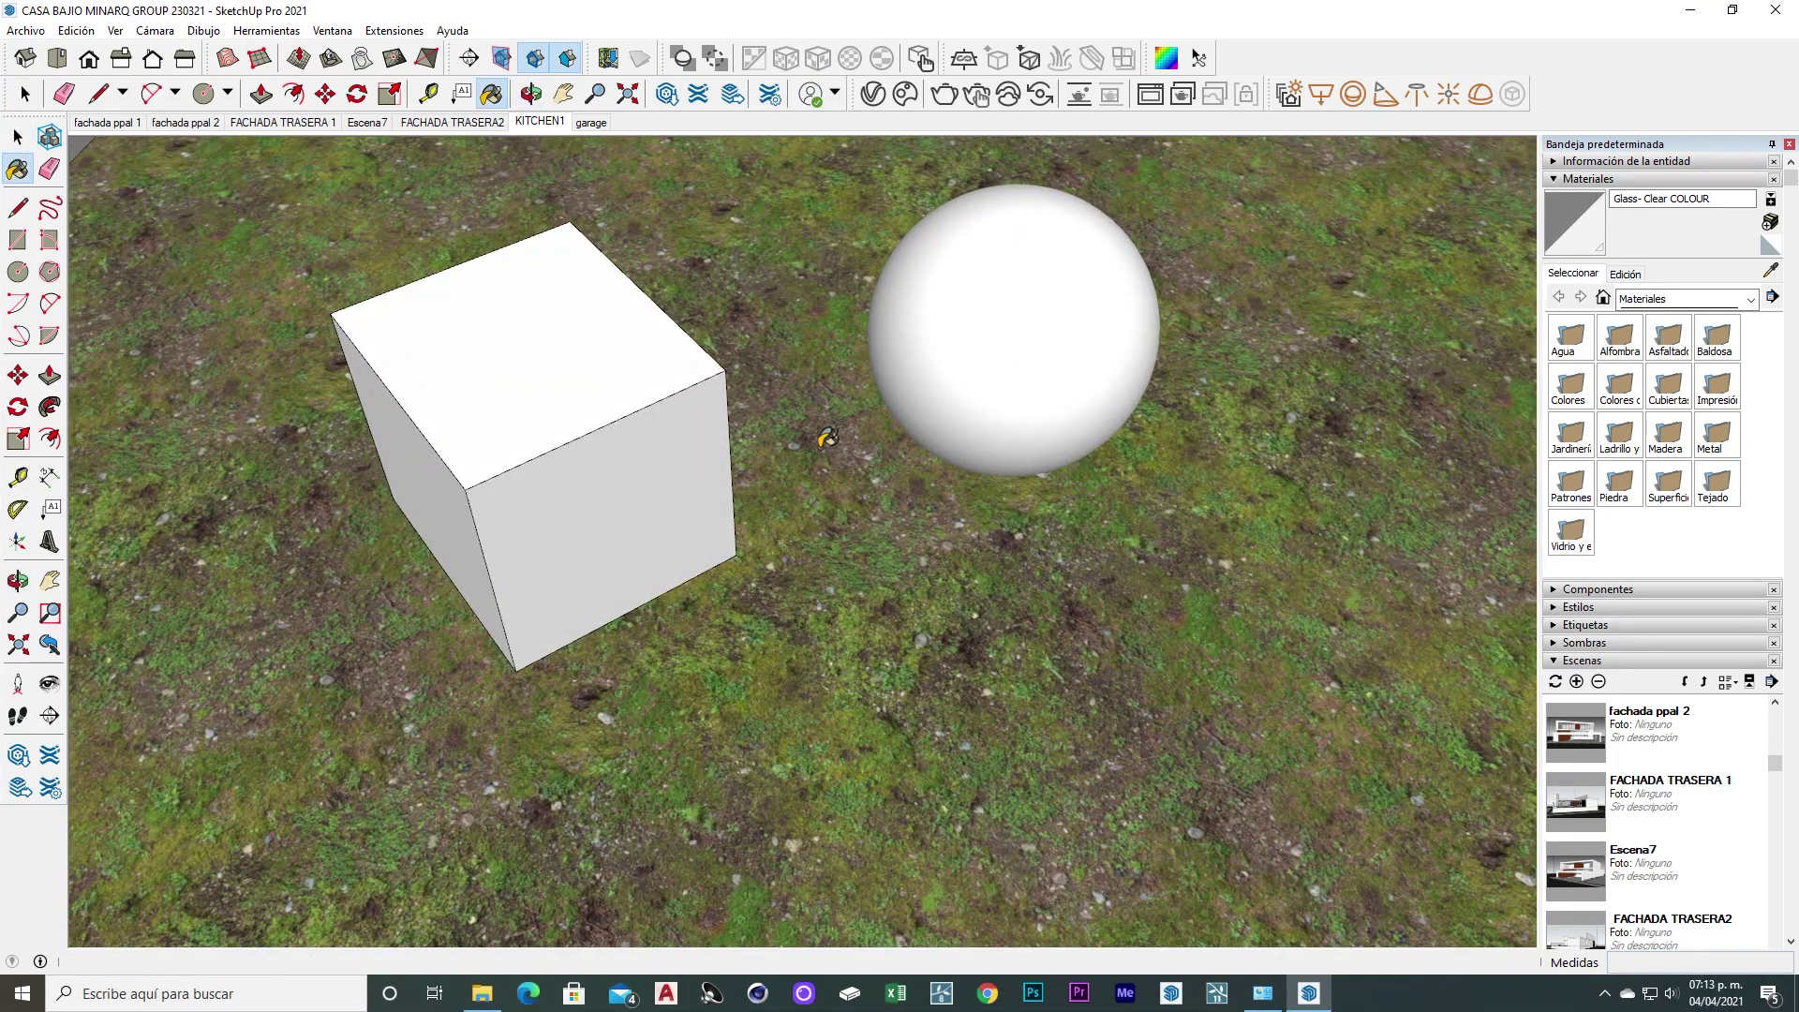
left_click(1771, 223)
left_click_drag(1073, 254, 914, 242)
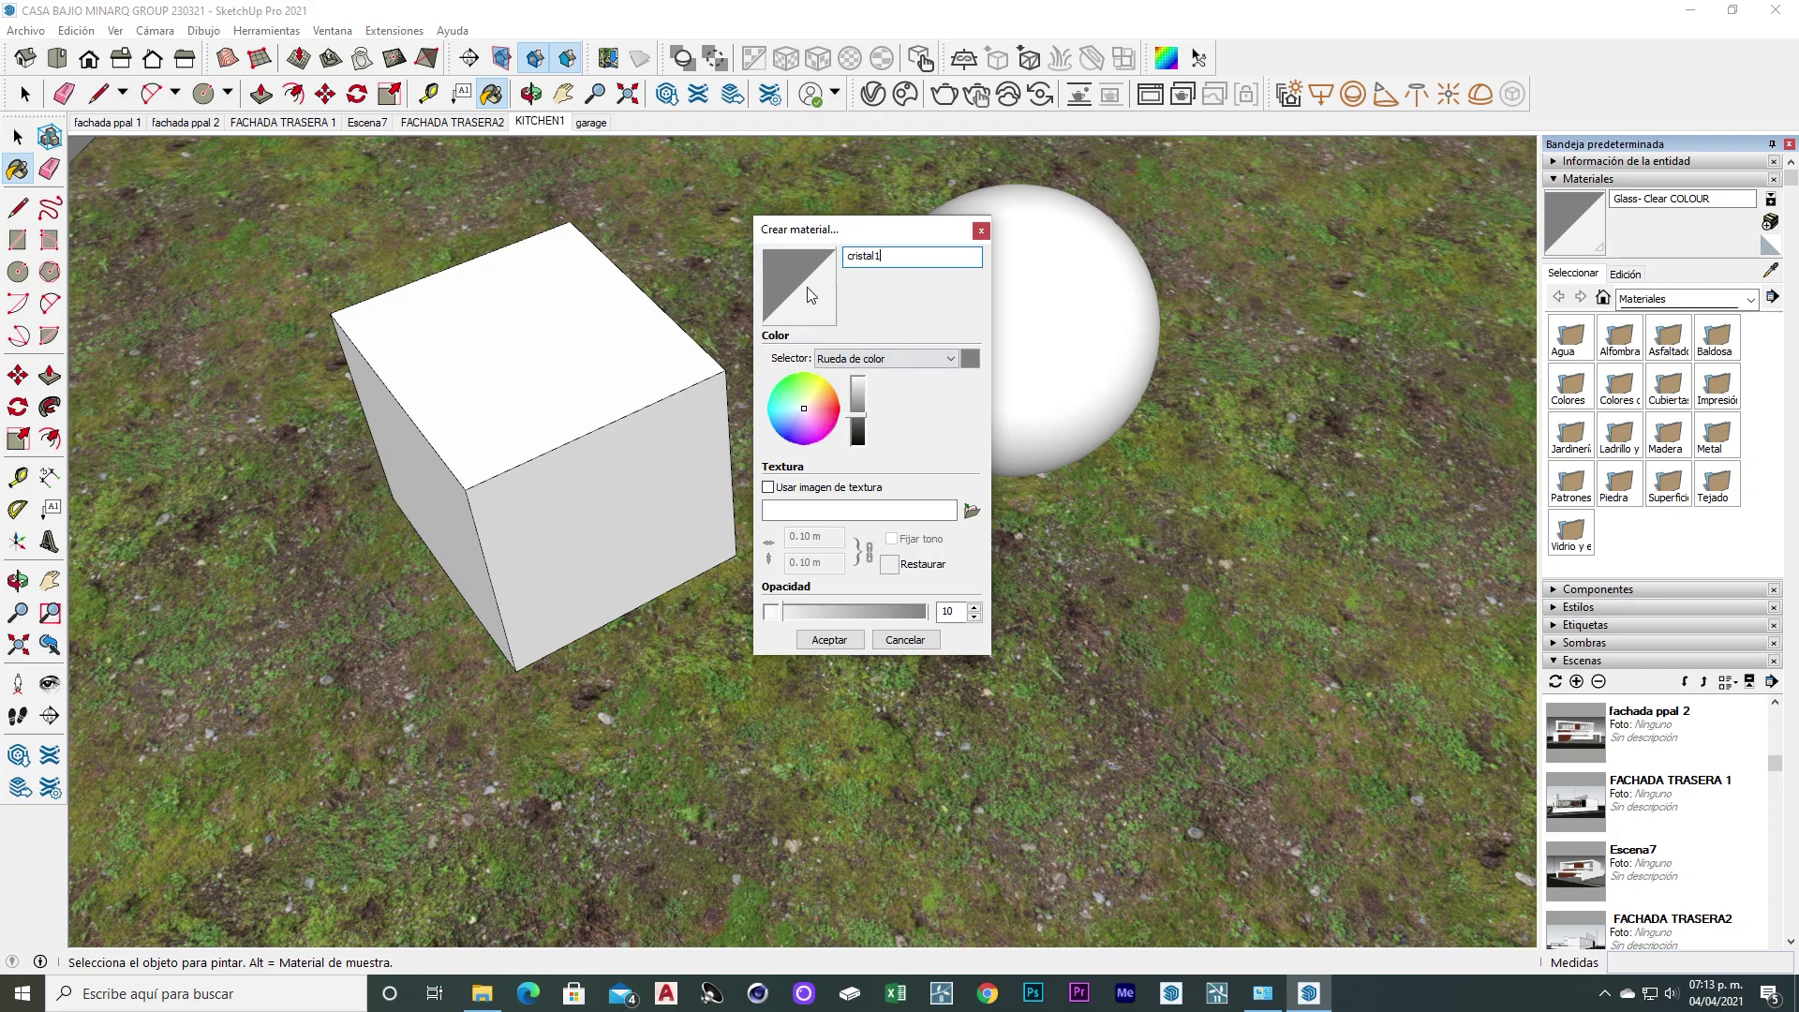
left_click_drag(771, 611, 921, 611)
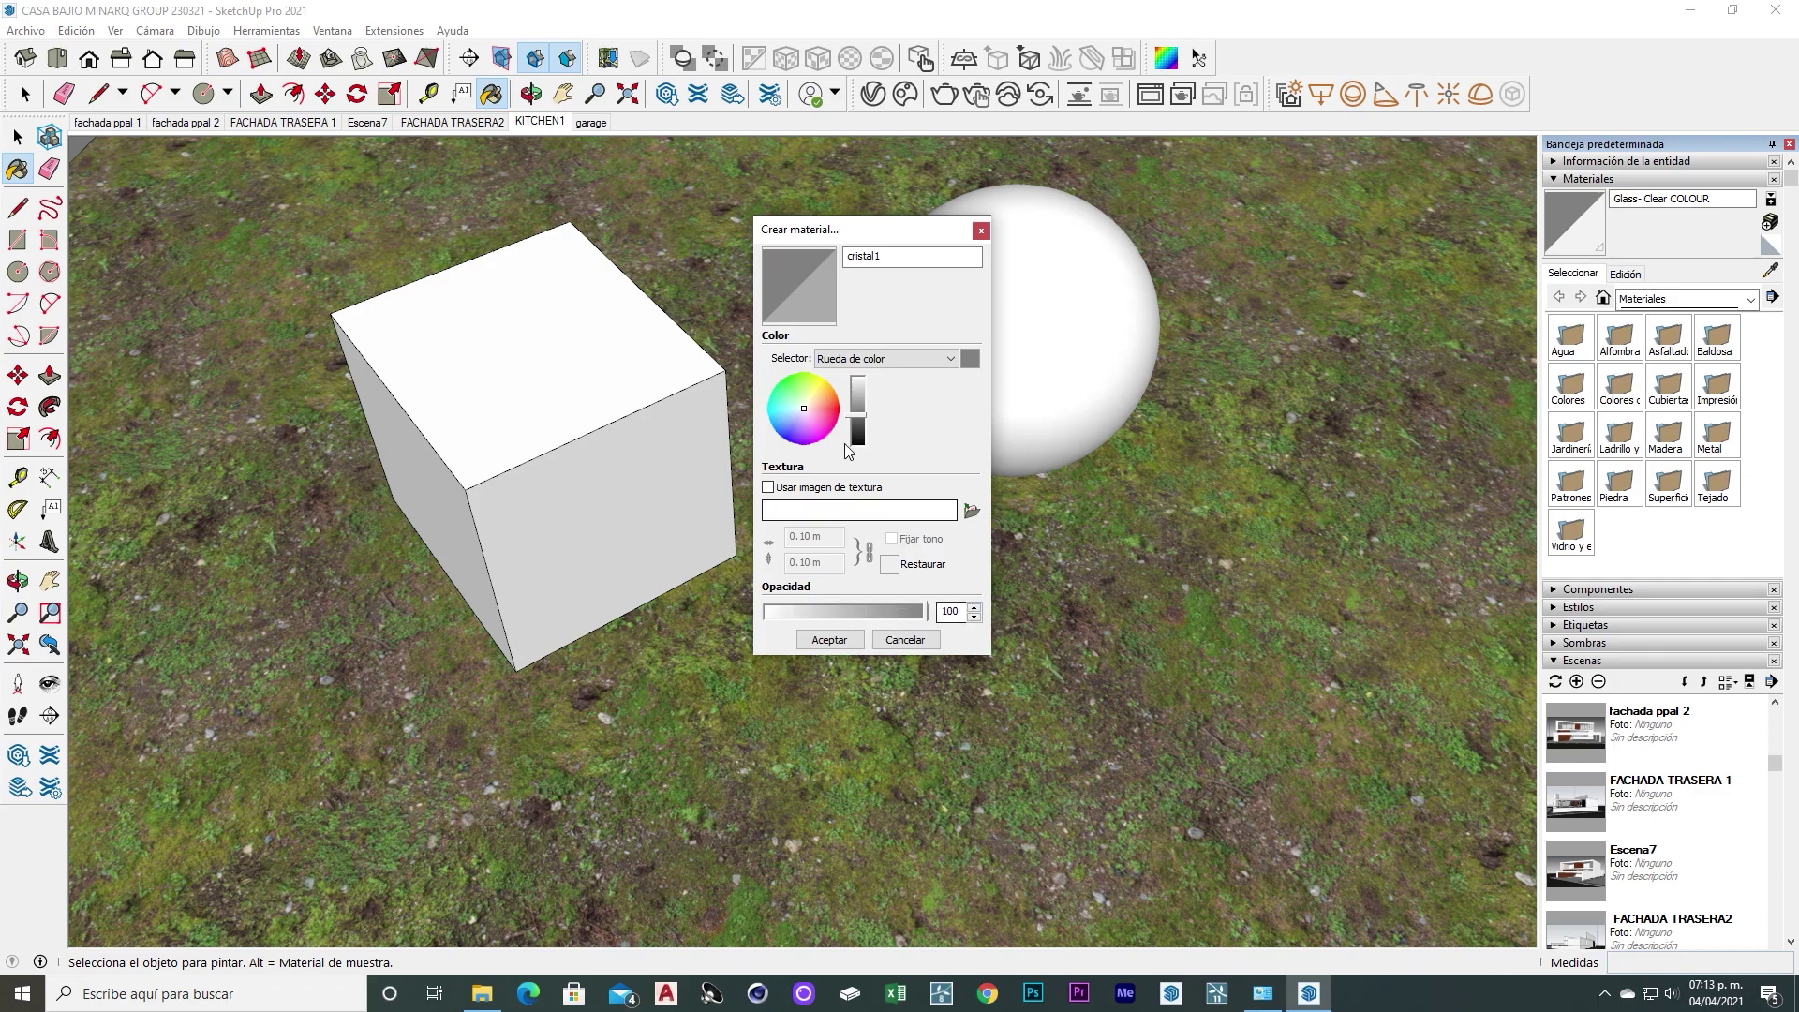
left_click(795, 409)
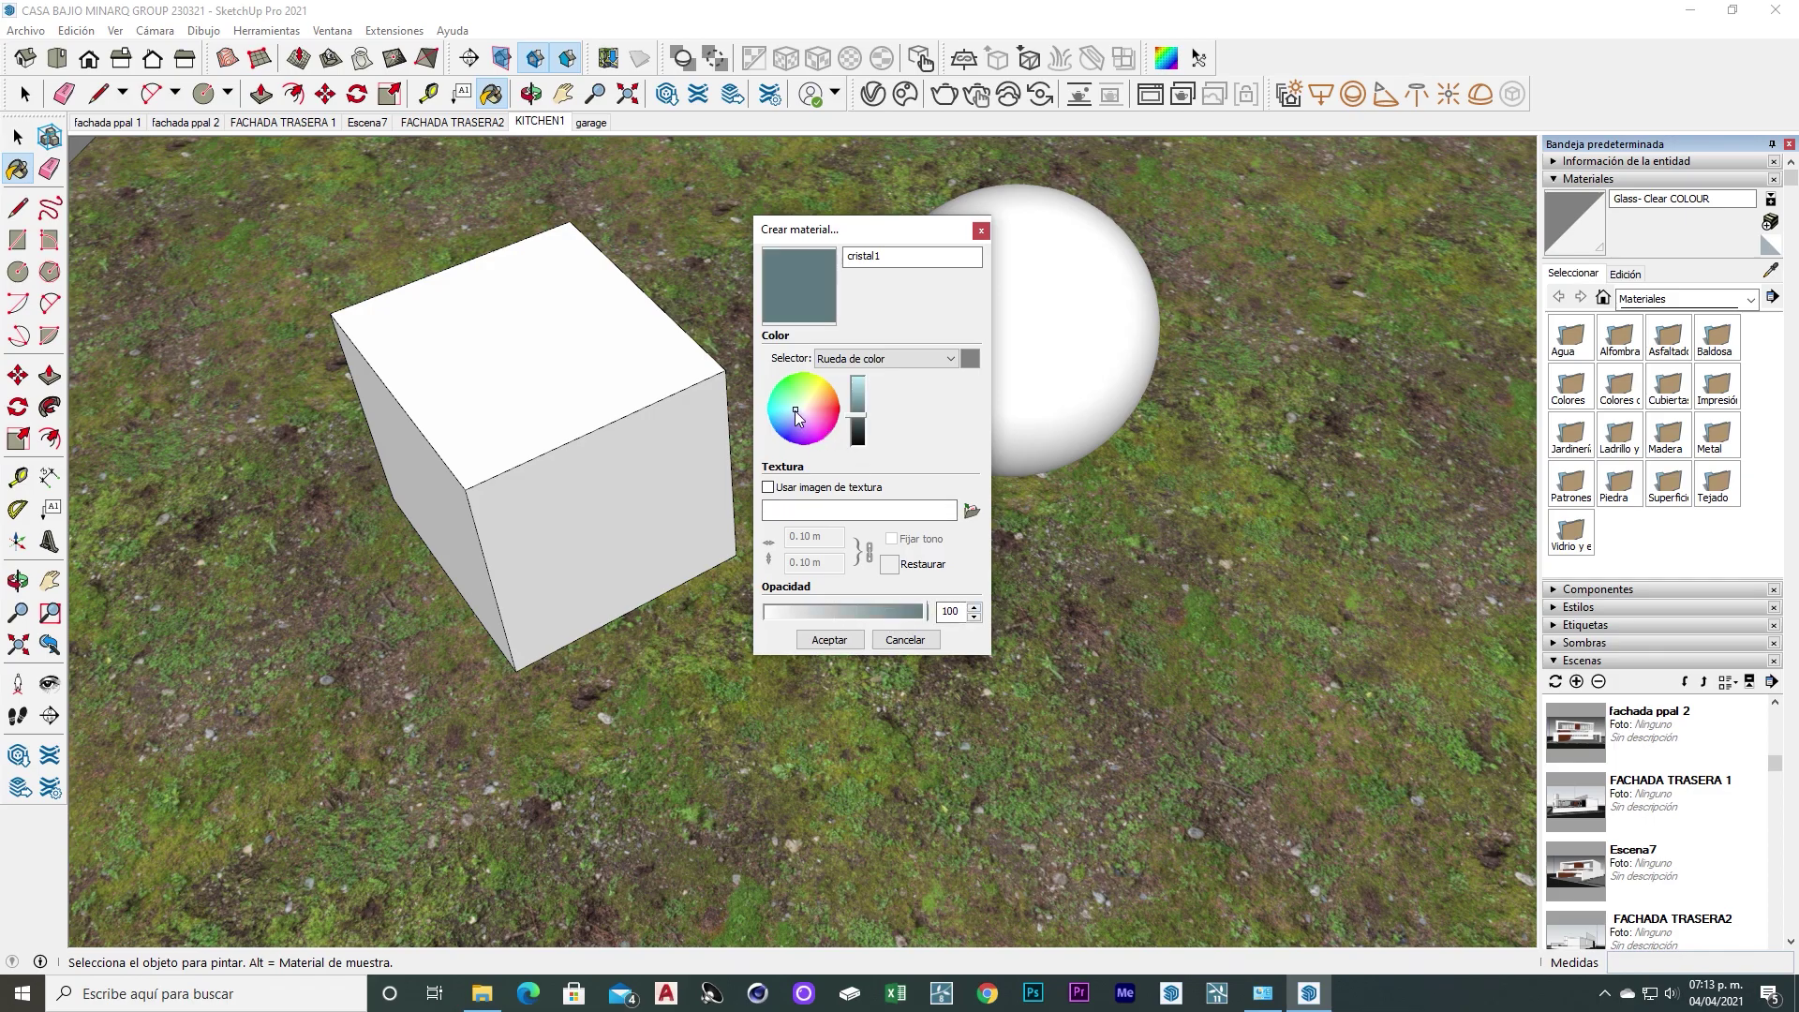
left_click(829, 640)
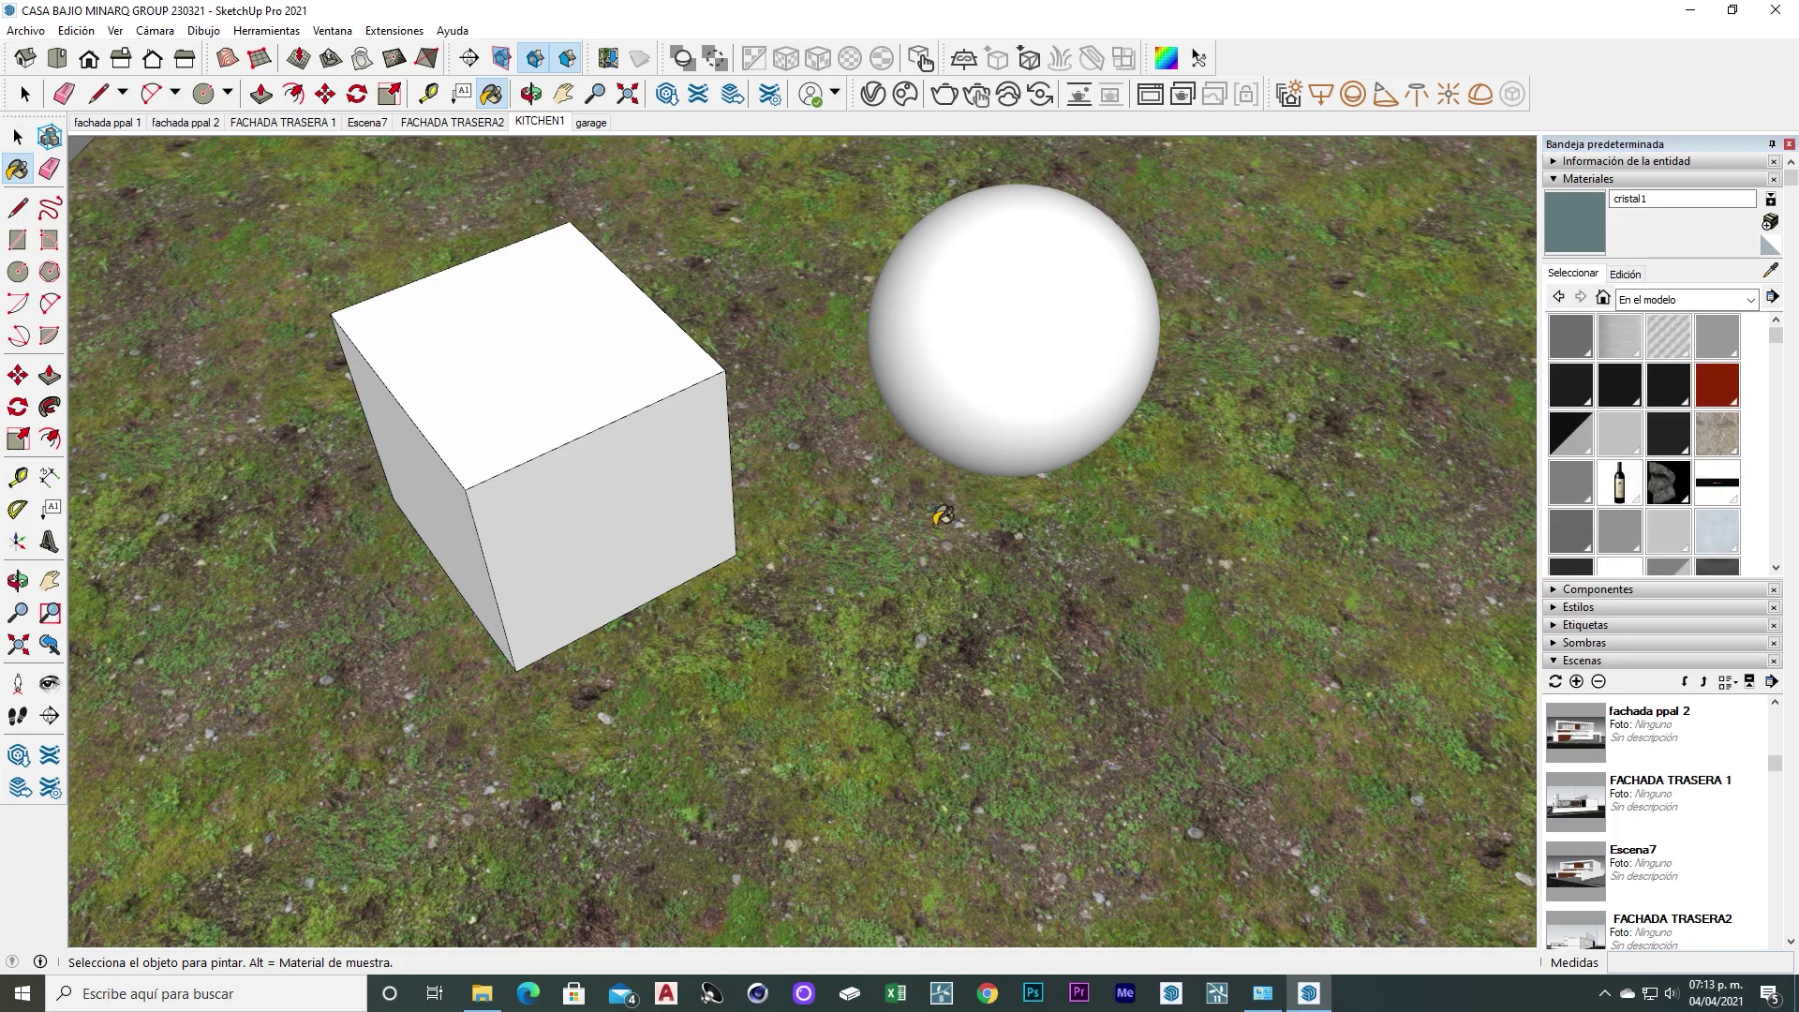
middle_click_drag(955, 479, 1006, 432)
Paint the sphere and the cube with cristal1
left_click(1019, 348)
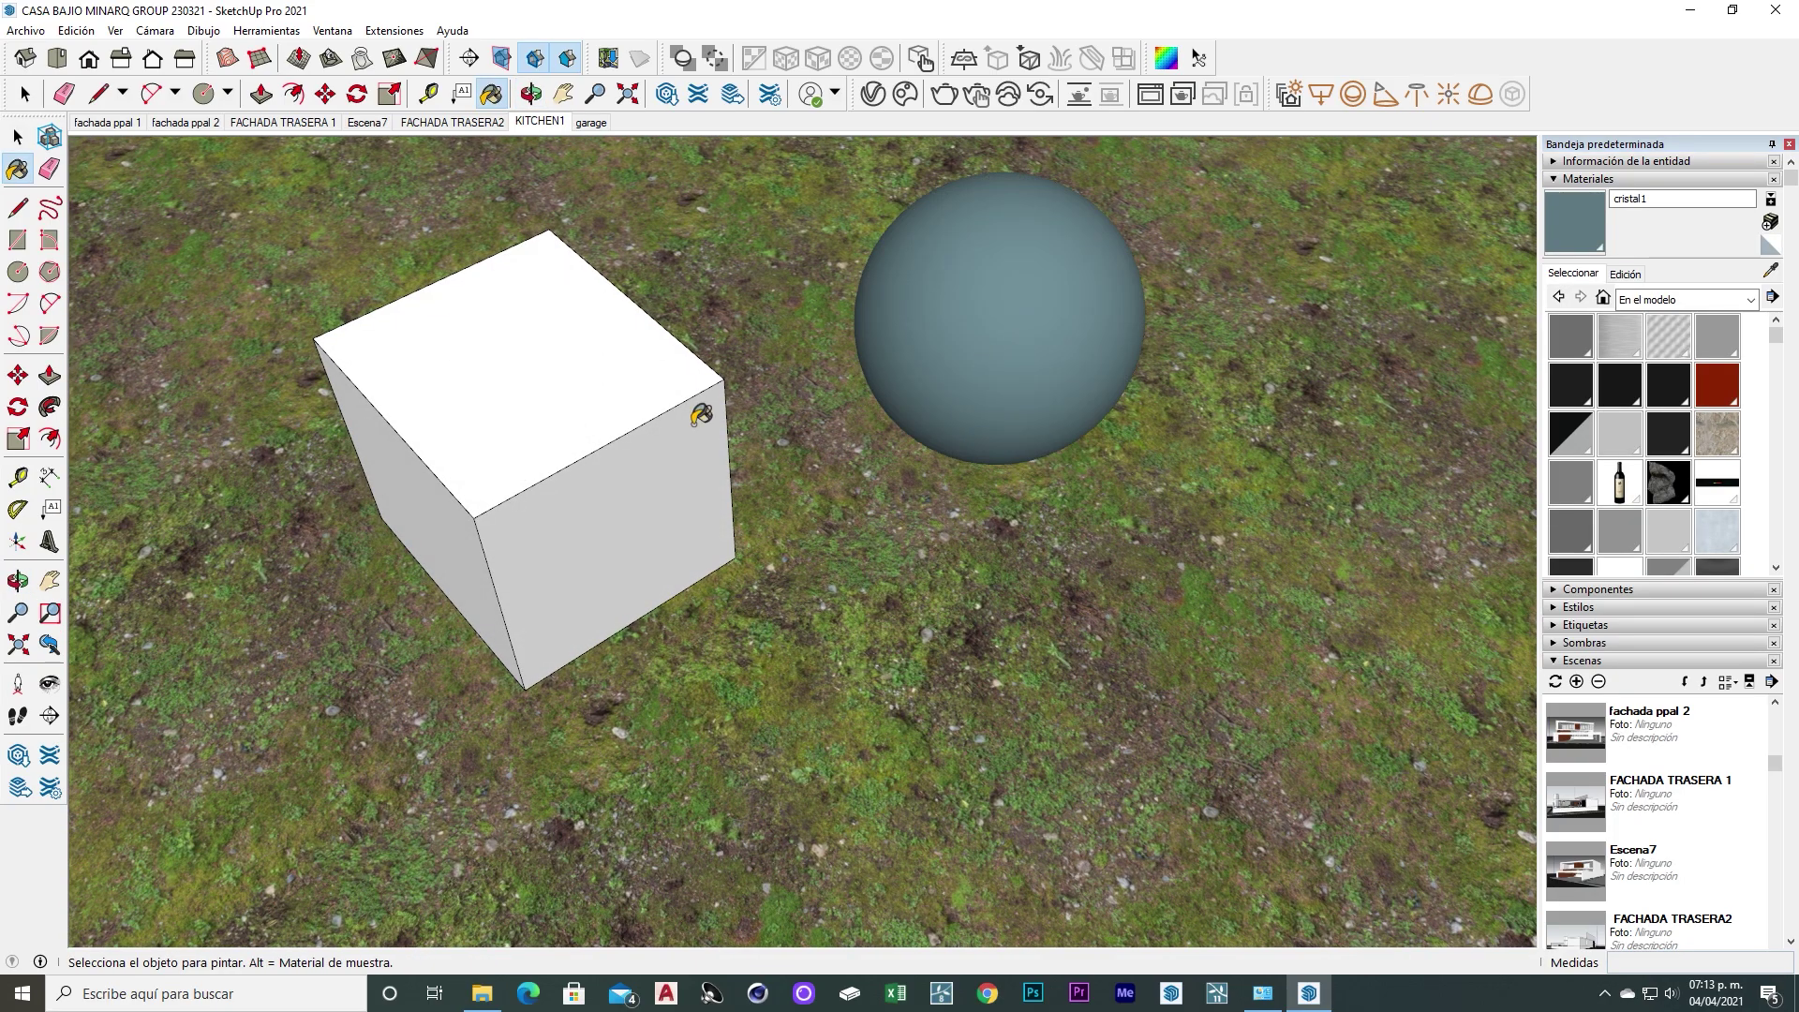
left_click(700, 414)
mouse_move(581, 646)
middle_mouse_down()
mouse_move(708, 622)
mouse_move(1527, 348)
middle_mouse_up()
Lower cristal1's opacity to 19 and position the V-Ray Asset Editor
left_click(1626, 274)
left_click(1615, 562)
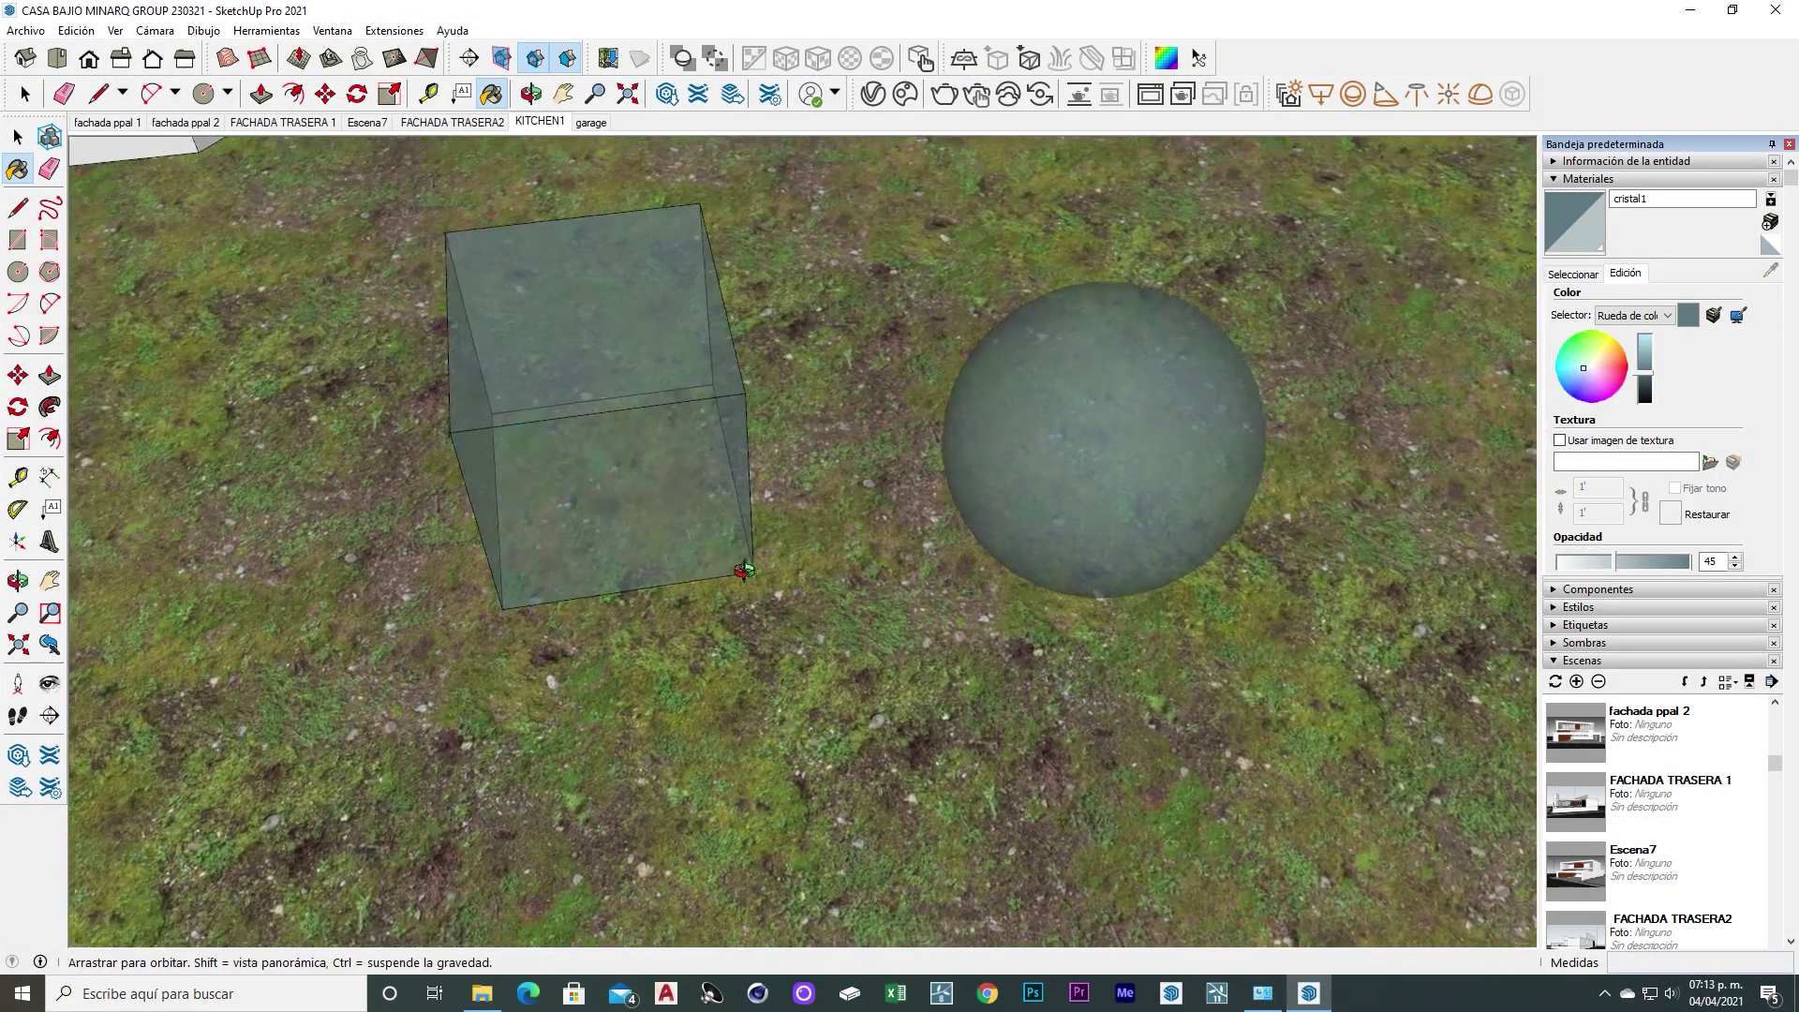
mouse_move(1048, 549)
middle_mouse_down()
mouse_move(851, 562)
mouse_move(787, 415)
mouse_move(796, 576)
mouse_move(843, 375)
mouse_move(677, 585)
mouse_move(898, 291)
middle_mouse_up()
middle_click_drag(1128, 339, 962, 629)
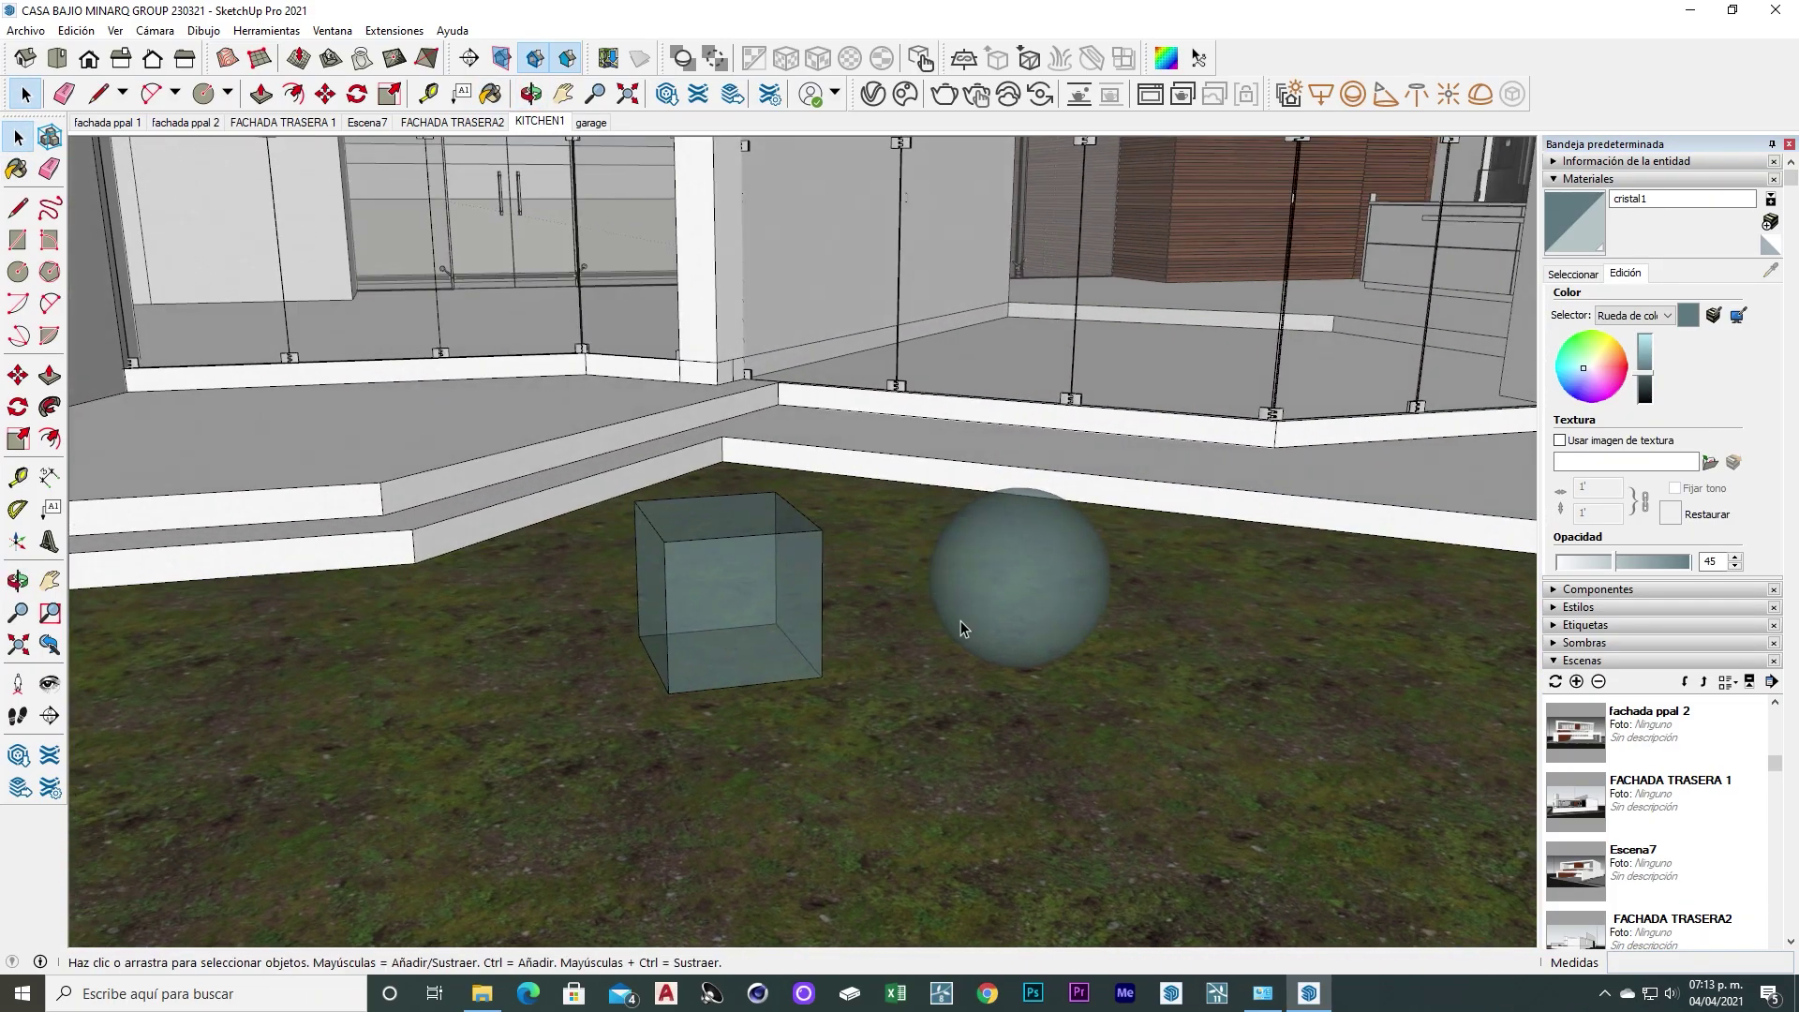
left_click_drag(1587, 571, 1581, 565)
middle_click_drag(1349, 486, 808, 504)
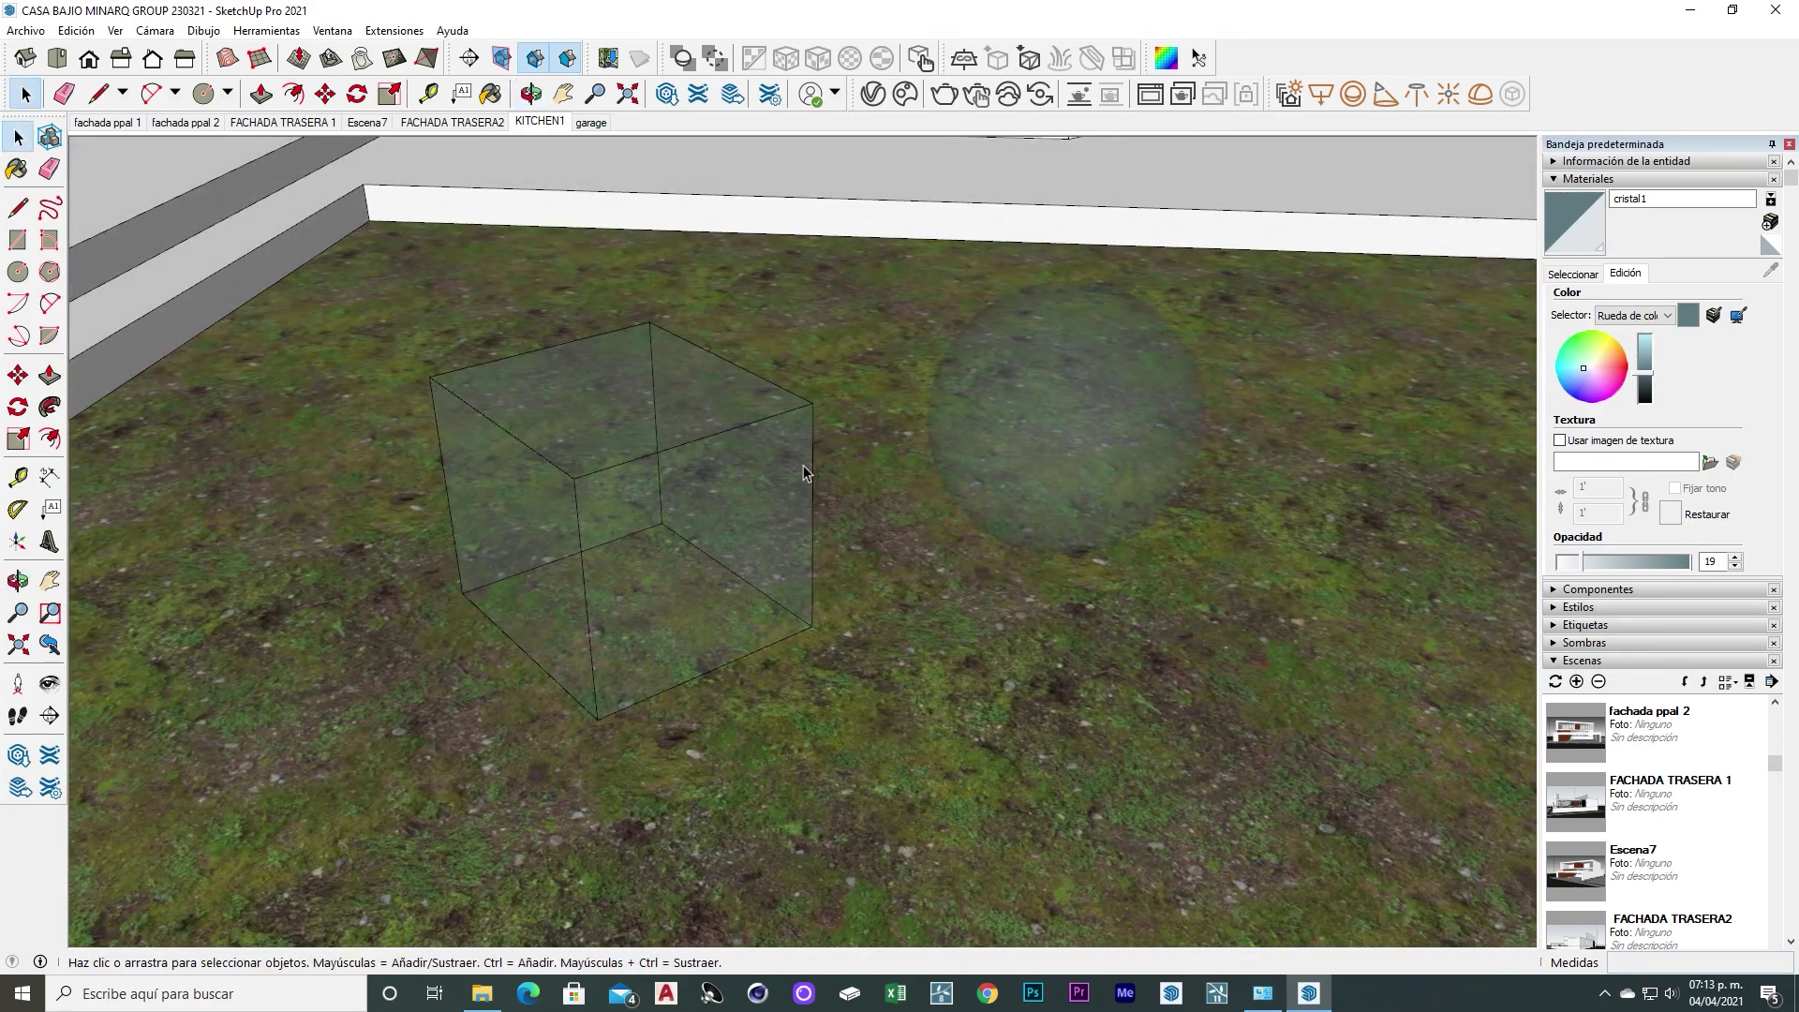
mouse_move(806, 497)
middle_mouse_down()
mouse_move(813, 578)
mouse_move(835, 401)
middle_mouse_up()
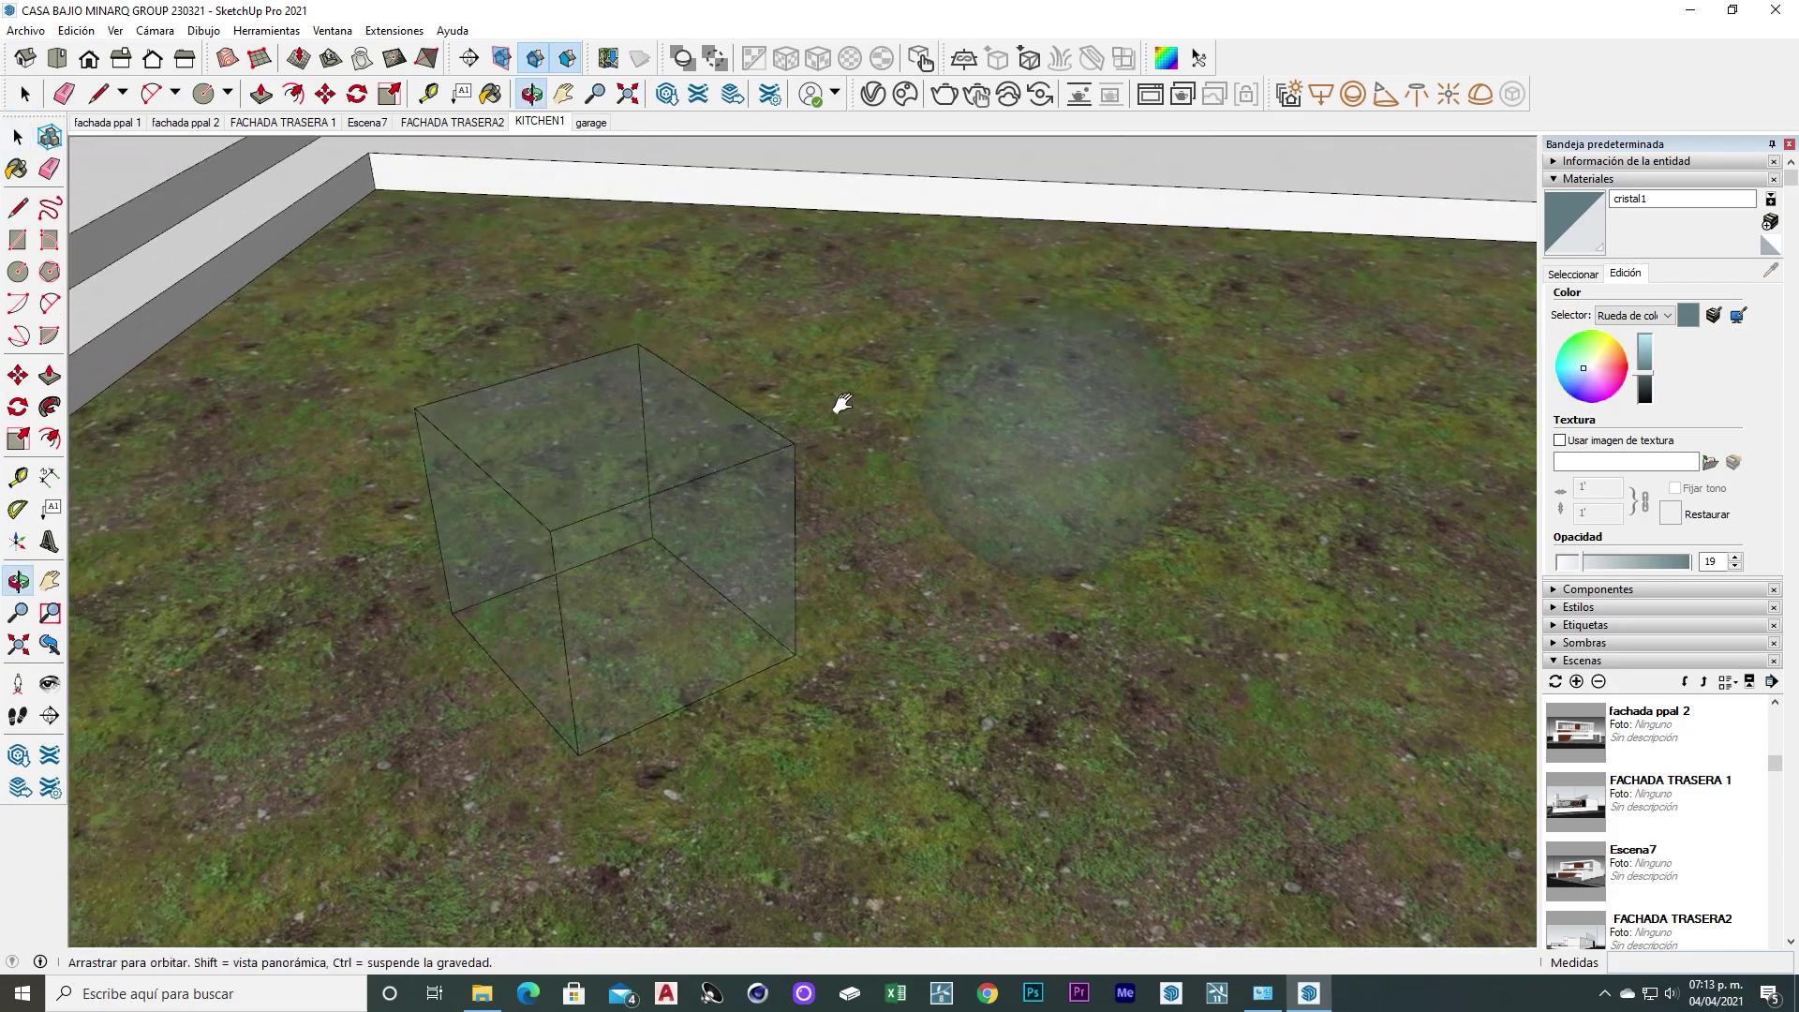
left_click_drag(422, 133, 515, 58)
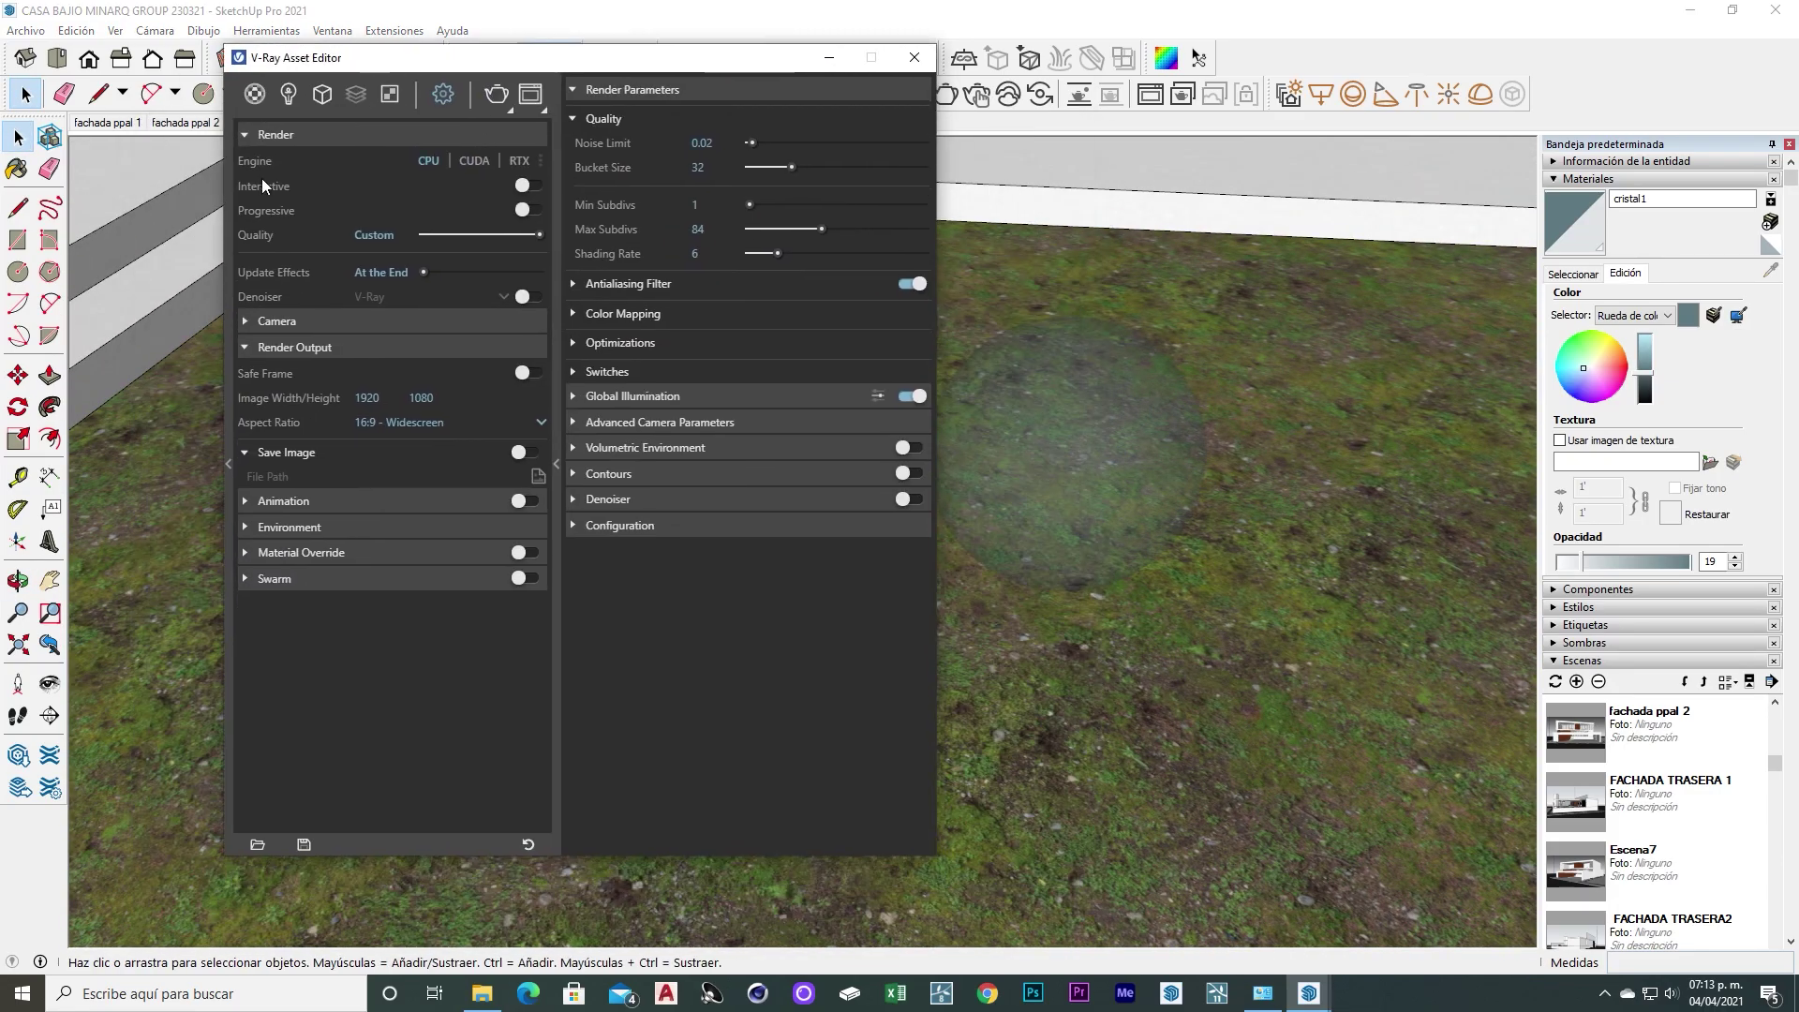
Show the V-Ray materials list and inspect the -pto brilho material
left_click(256, 94)
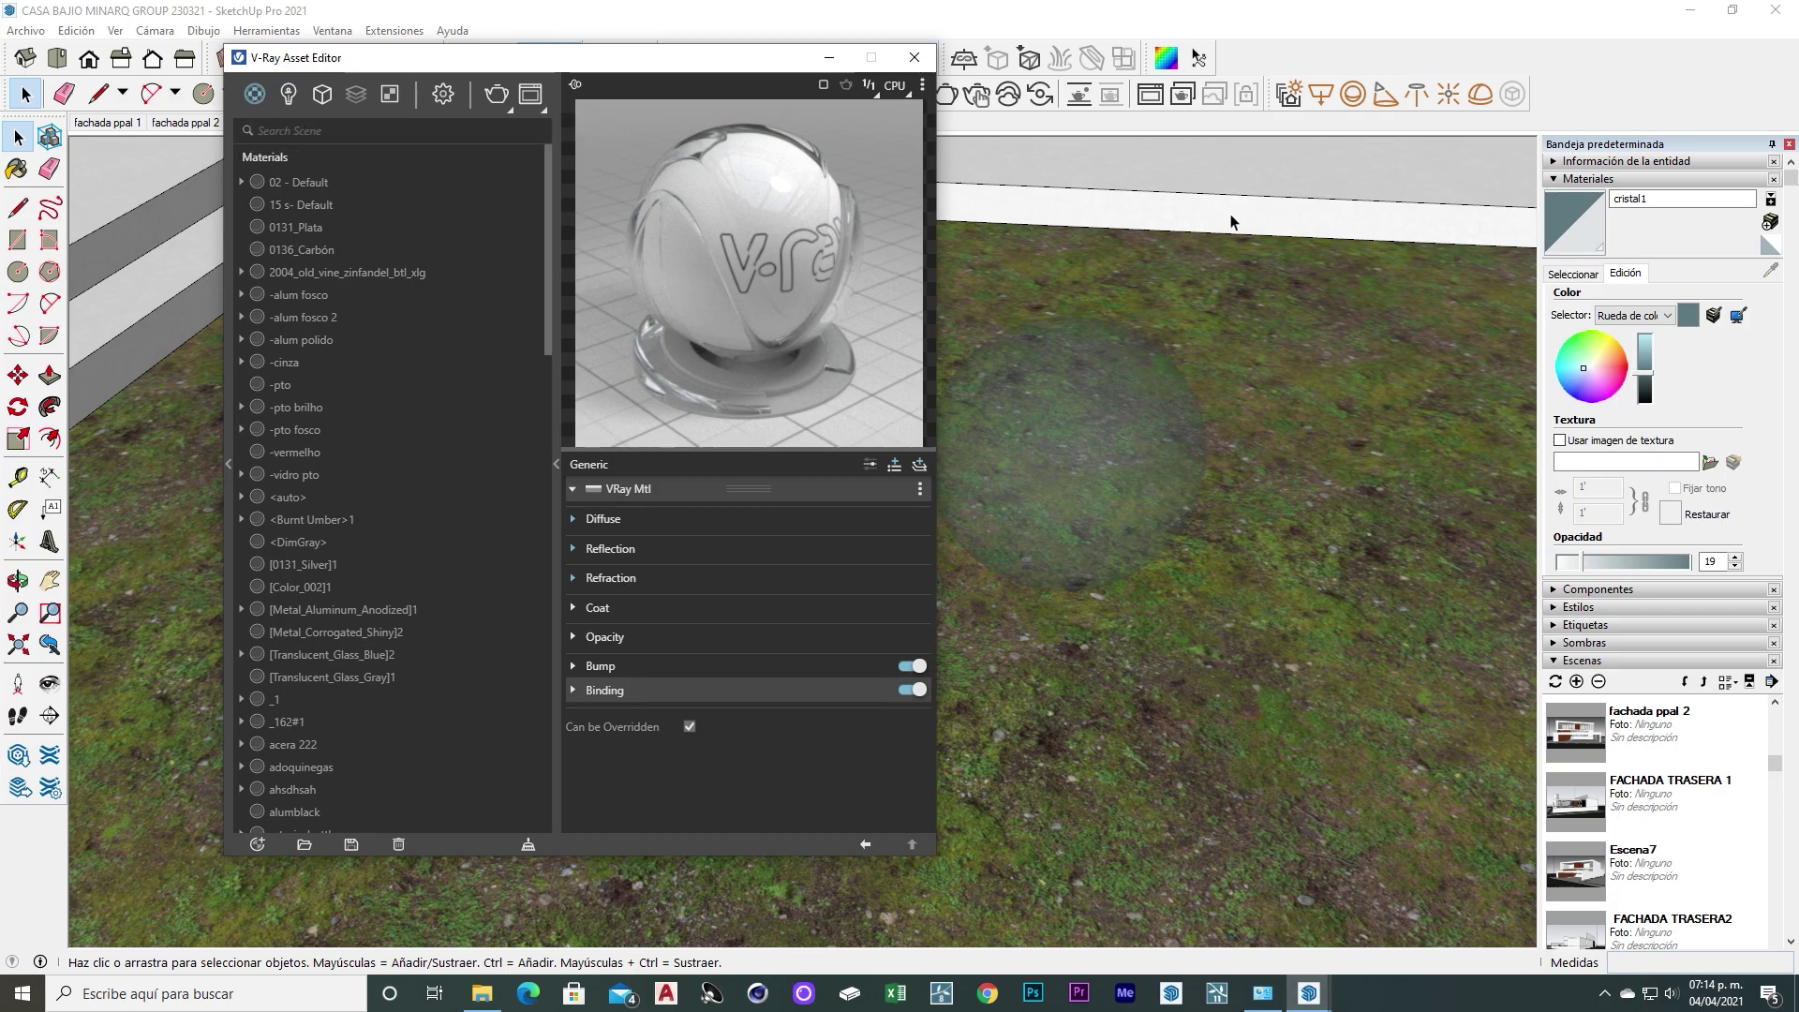
left_click_drag(722, 65, 555, 49)
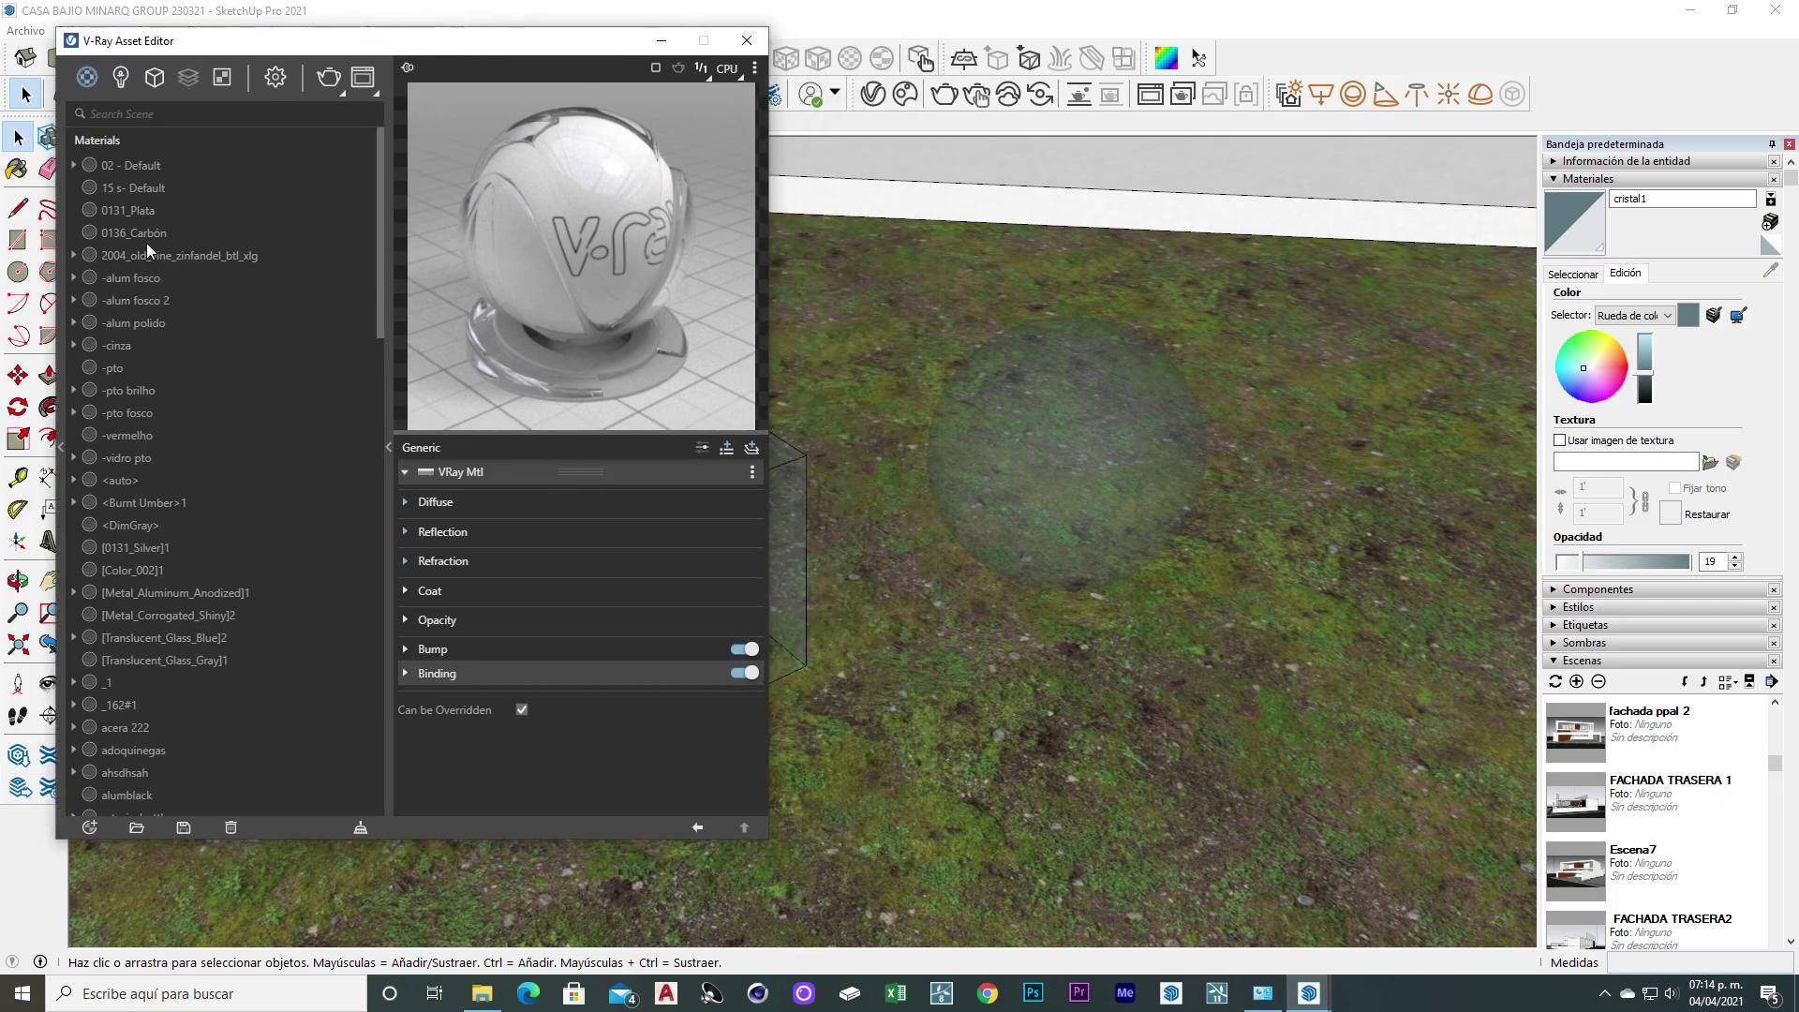
left_click(139, 391)
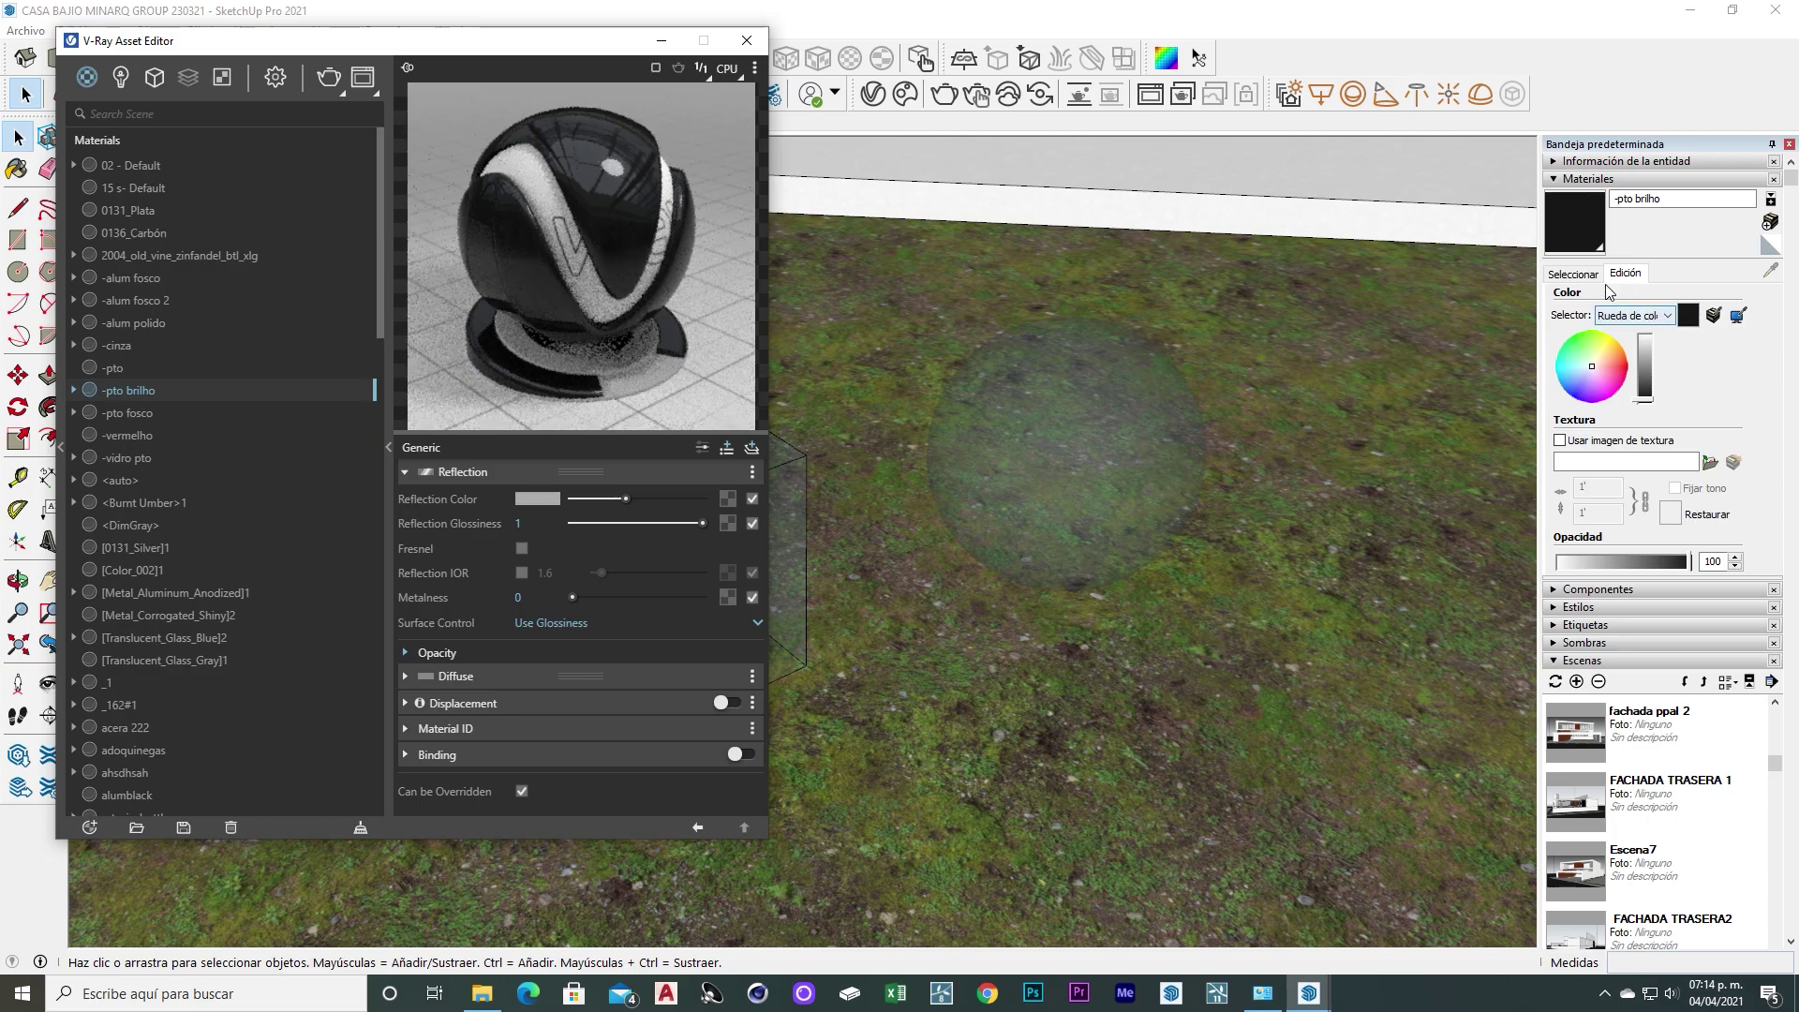
Sample cristal1 from the sphere to show its blue-grey VRay Mtl settings
left_click(1575, 274)
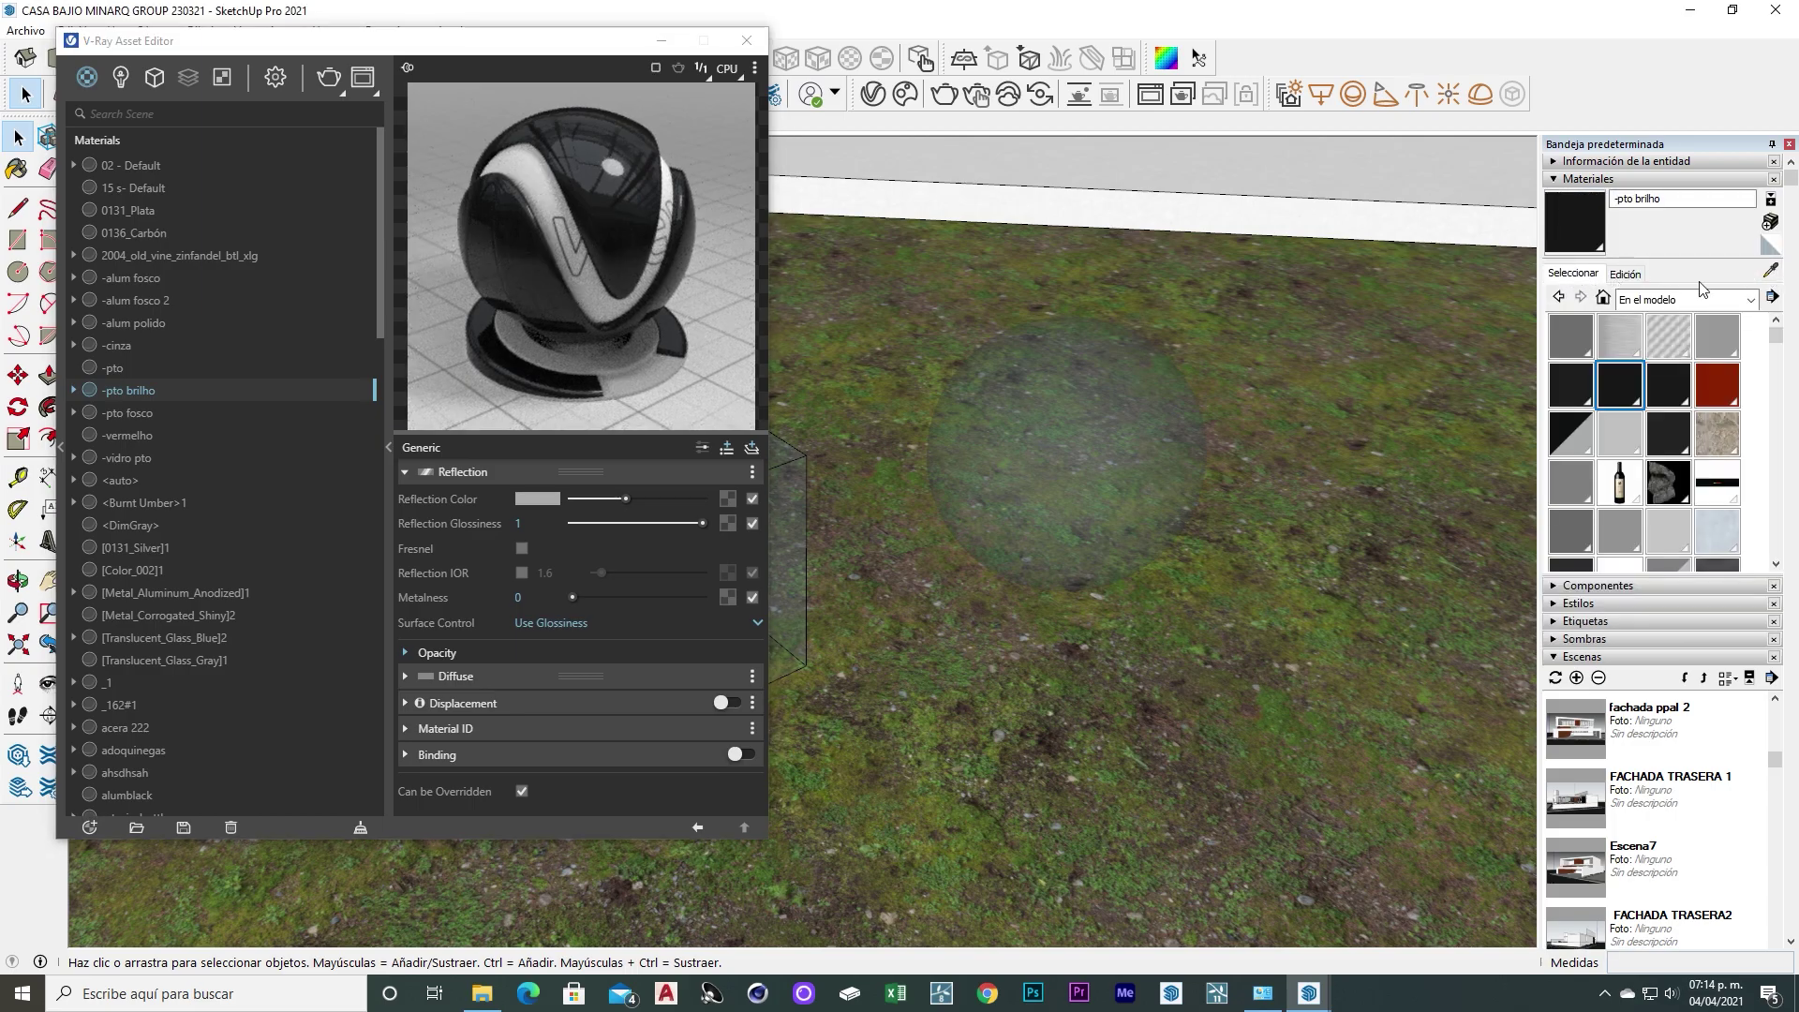
left_click(1771, 277)
scroll(1203, 453, "down", 3)
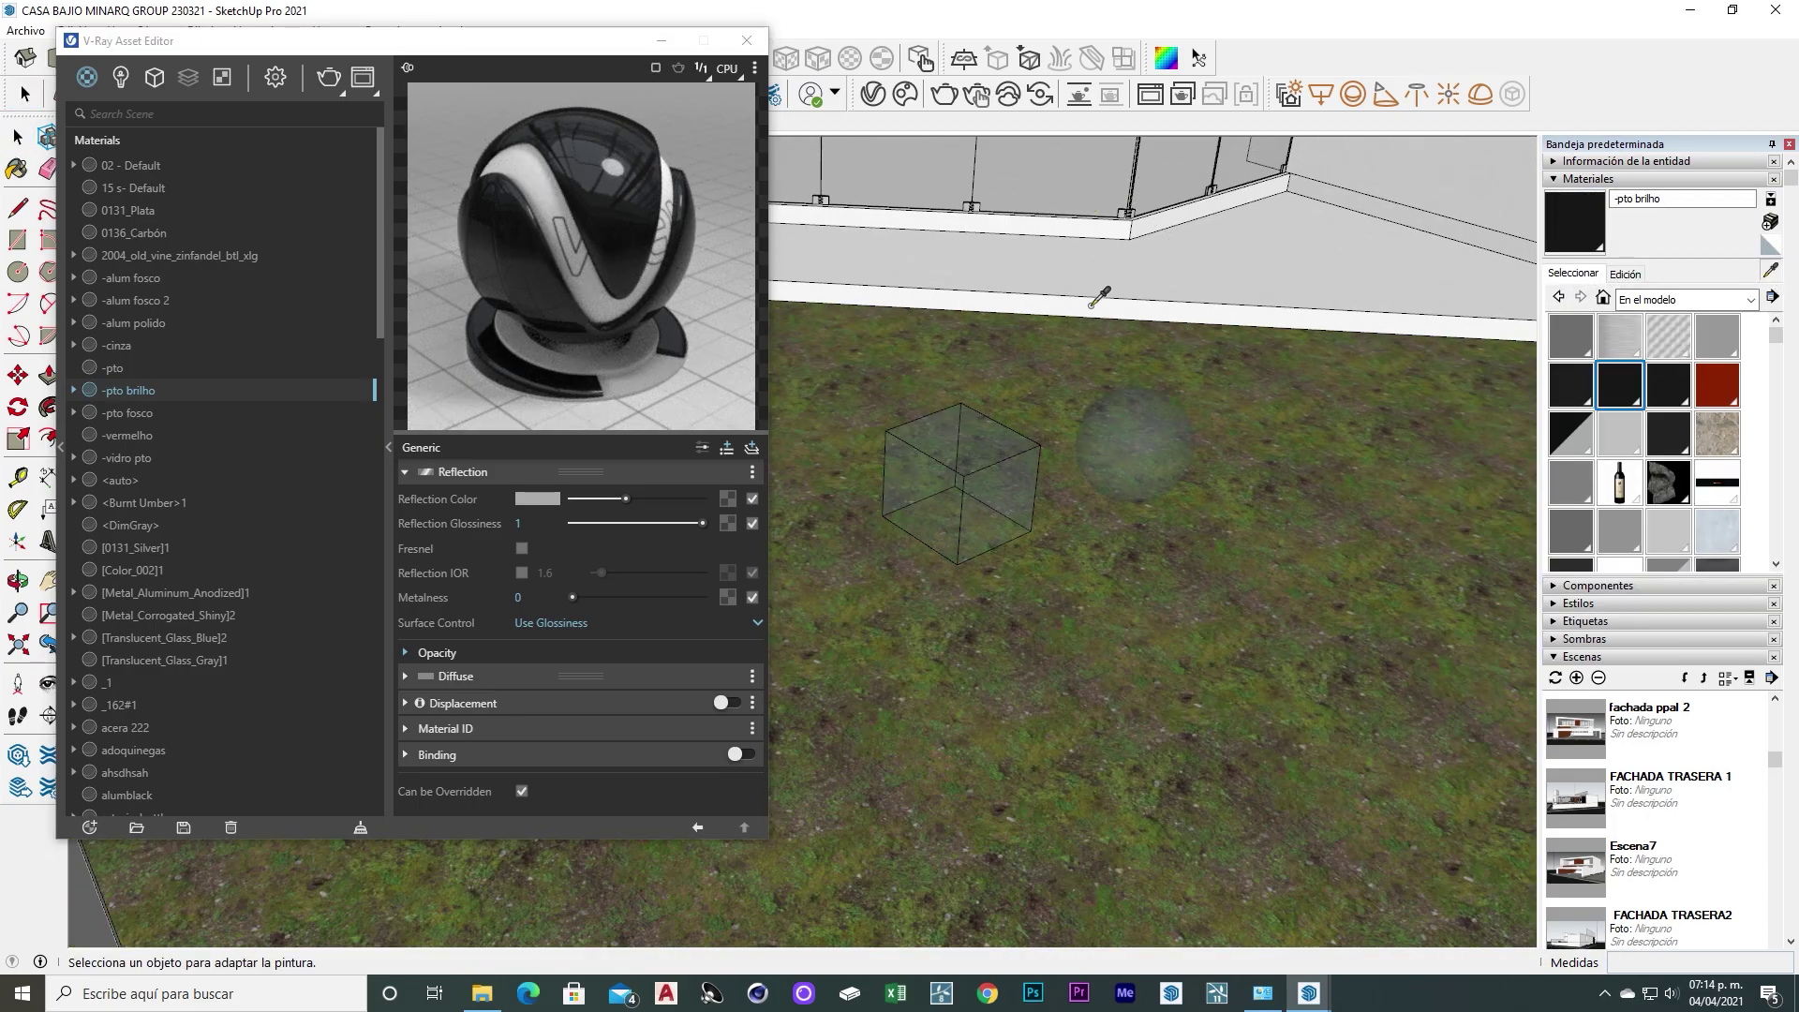
scroll(1099, 300, "up", 2)
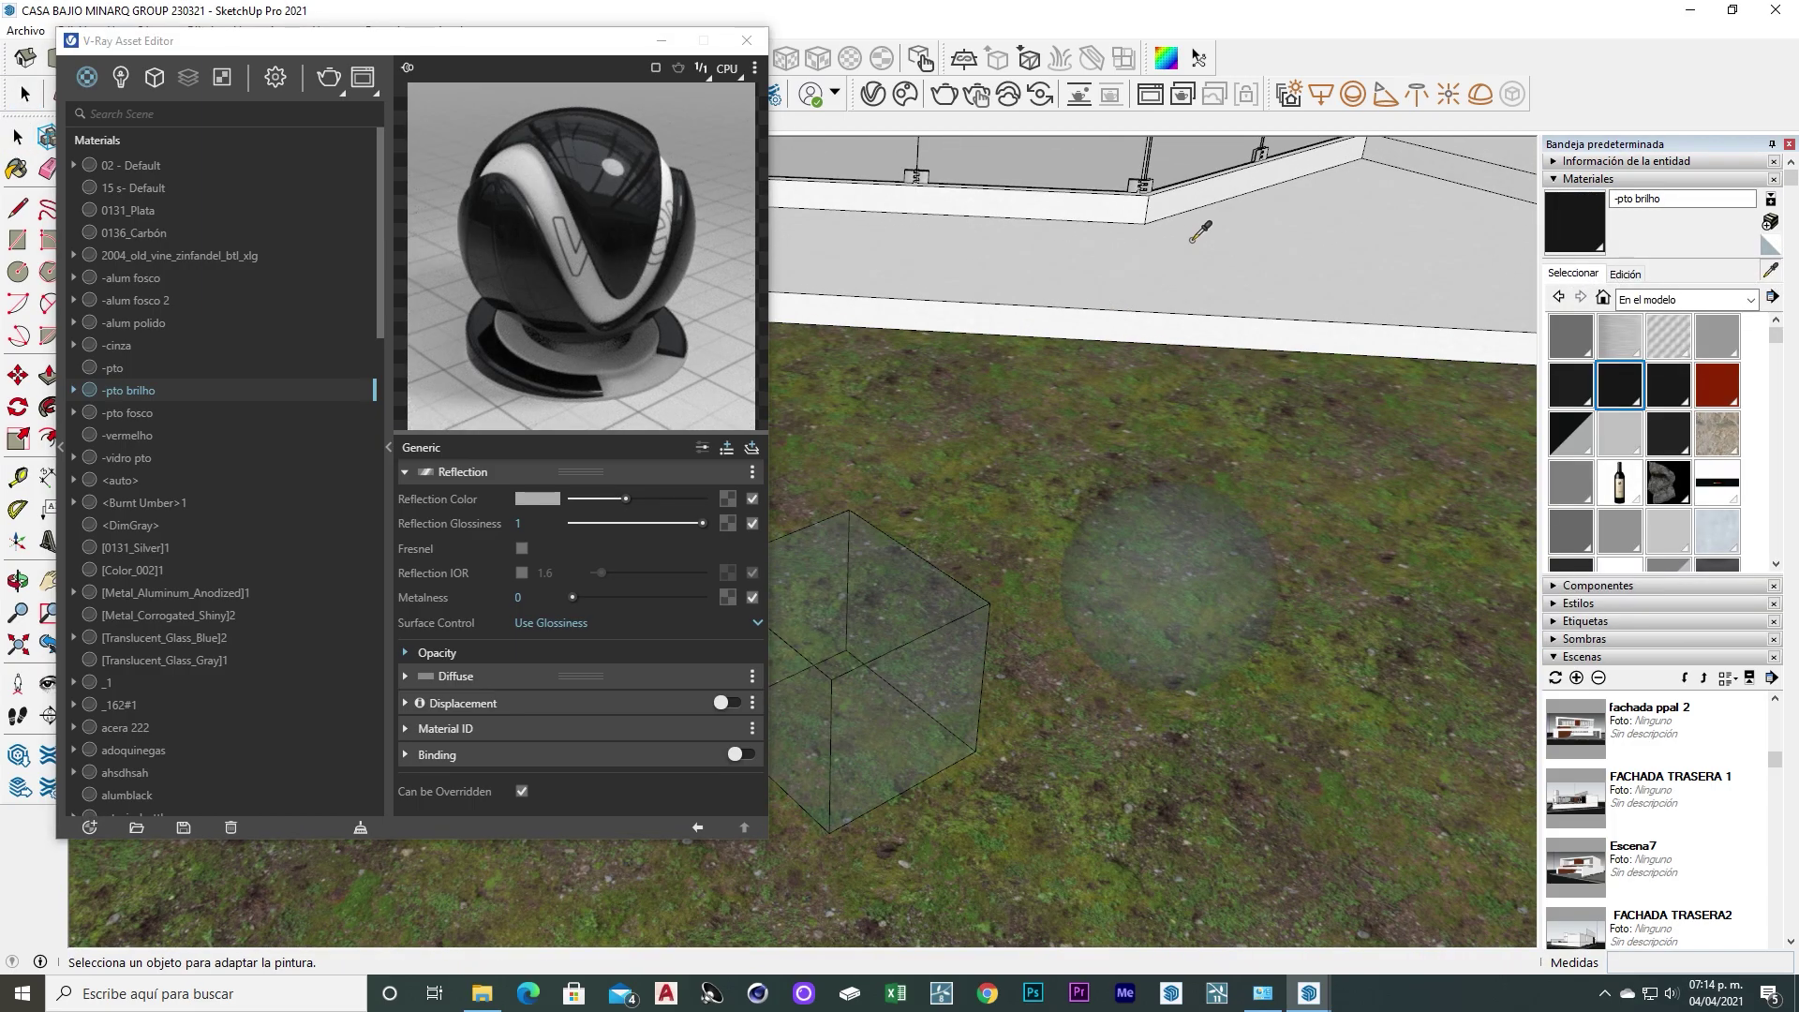
left_click(1178, 600)
scroll(1077, 741, "up", 2)
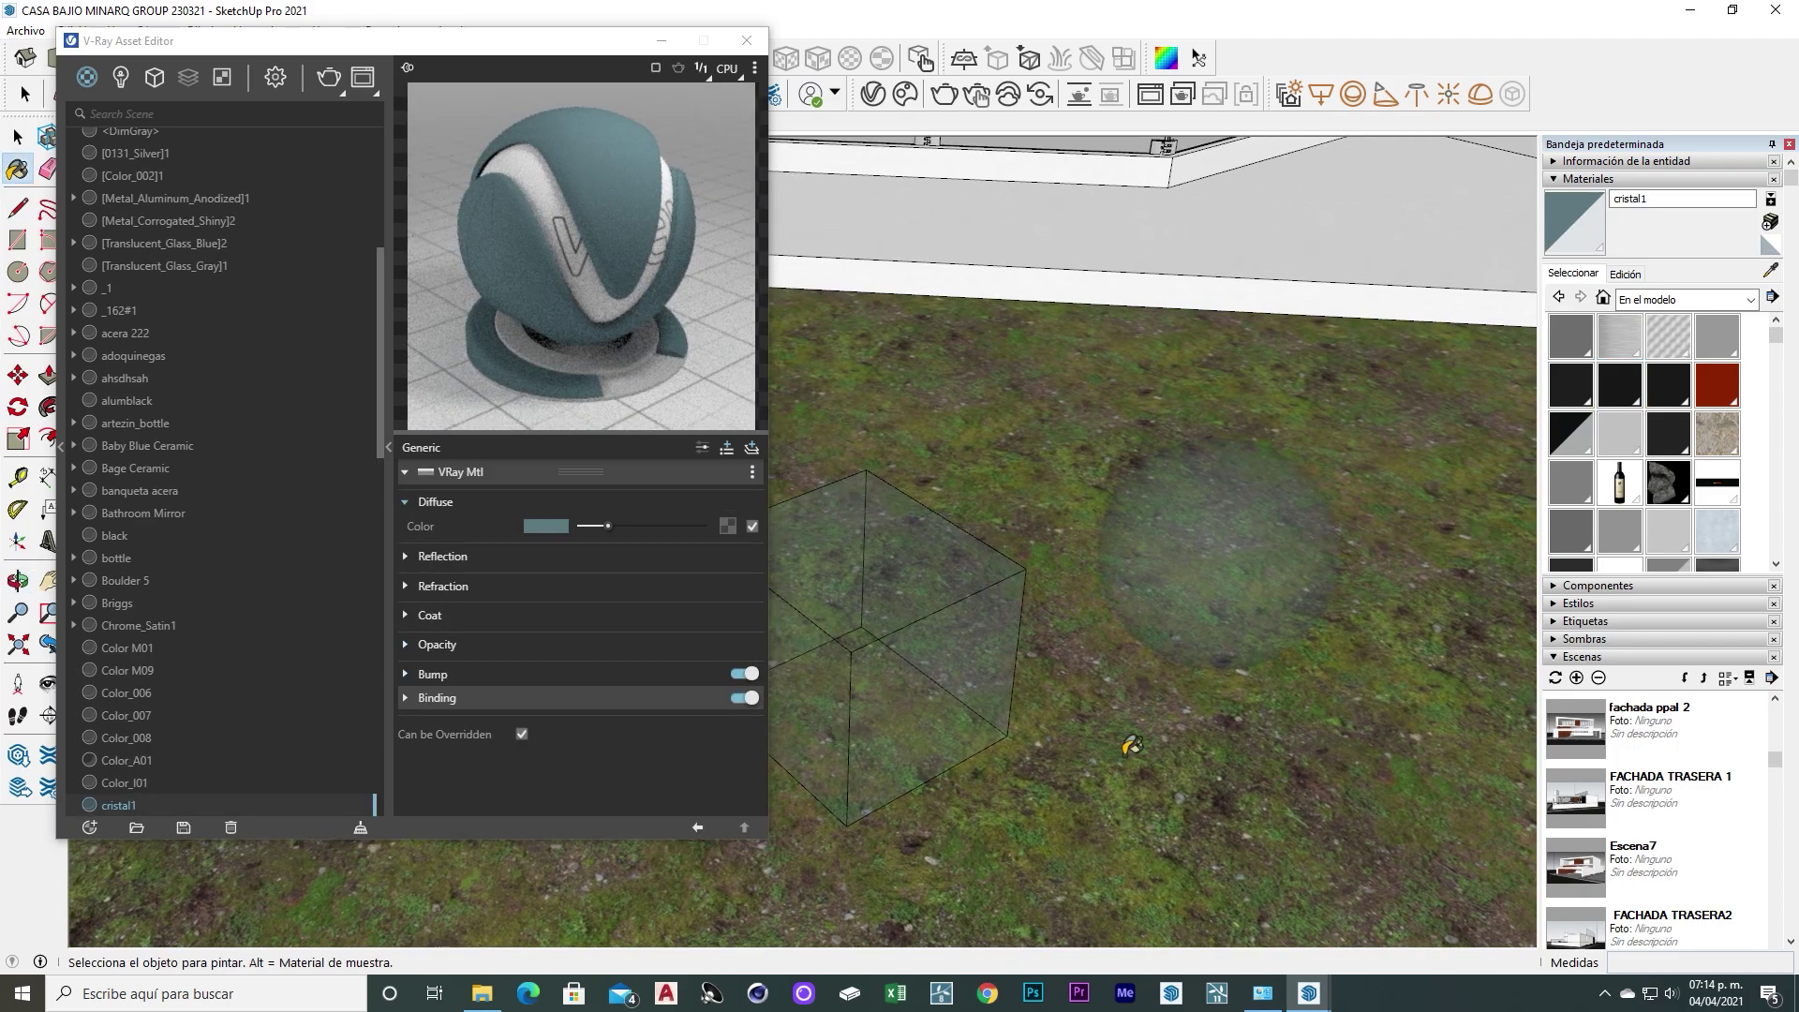
left_click(1627, 273)
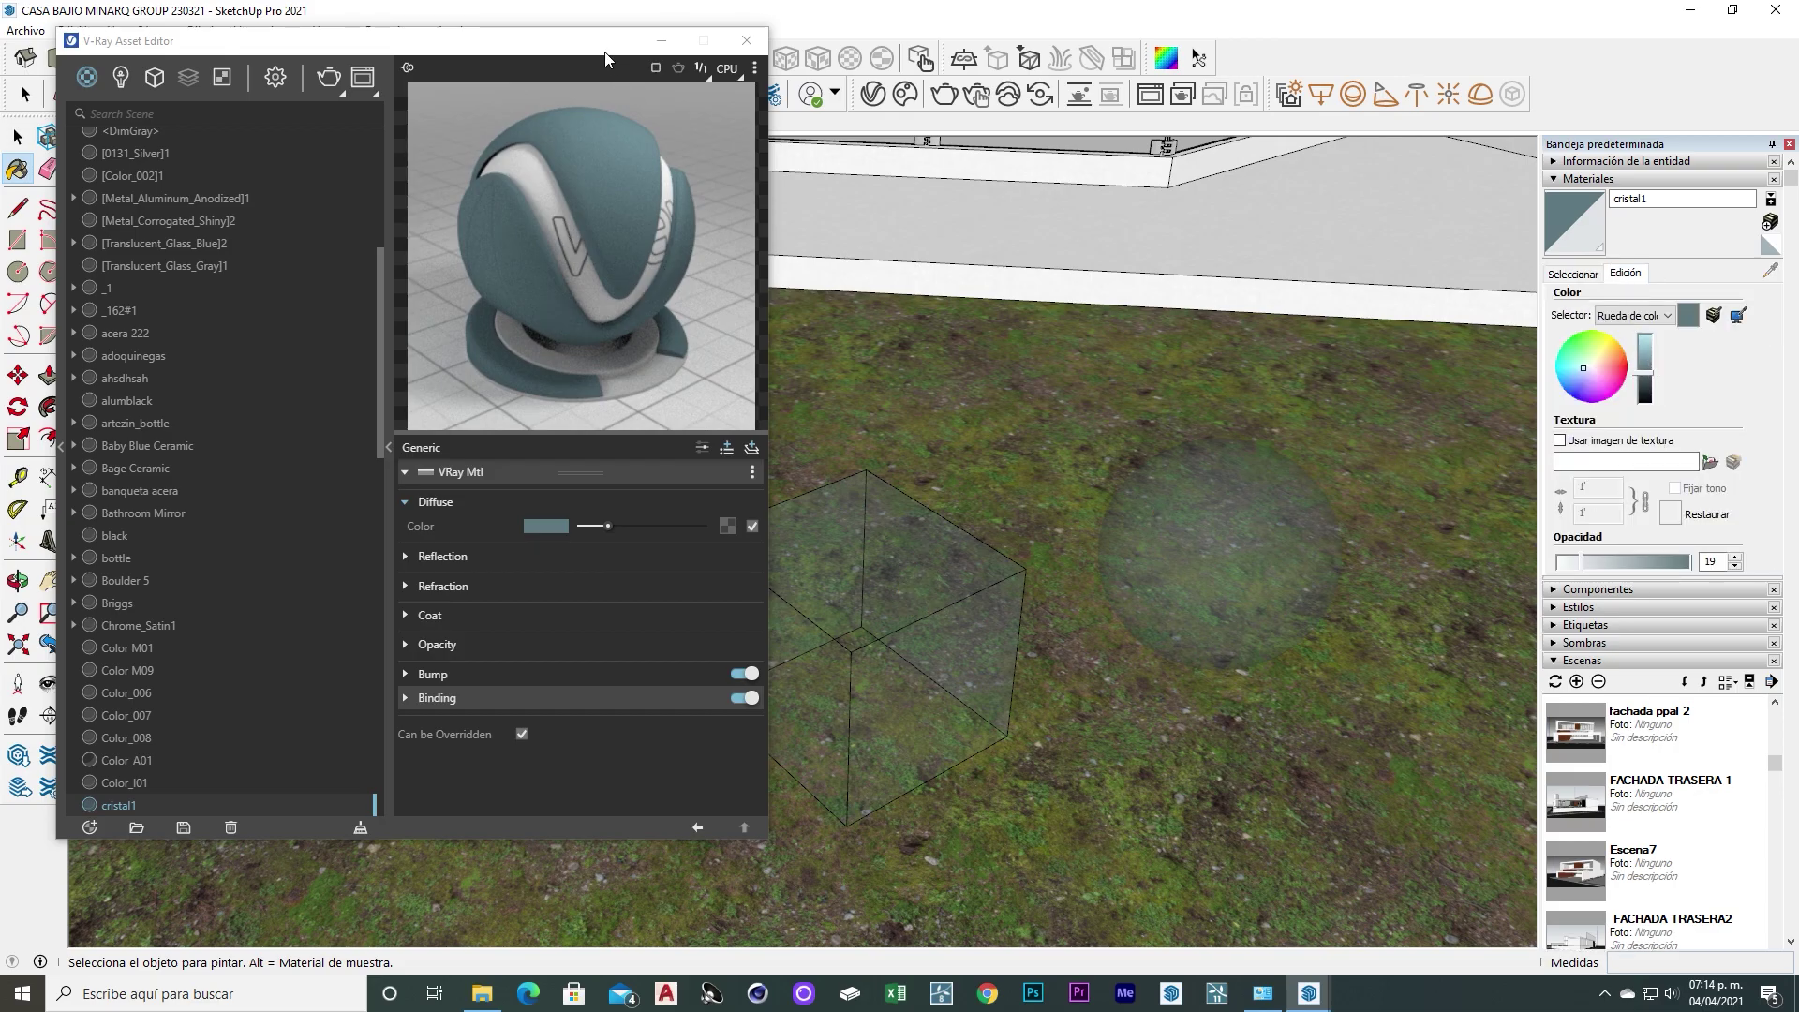
left_click_drag(605, 59, 580, 57)
middle_click_drag(979, 494, 1007, 493)
key("space")
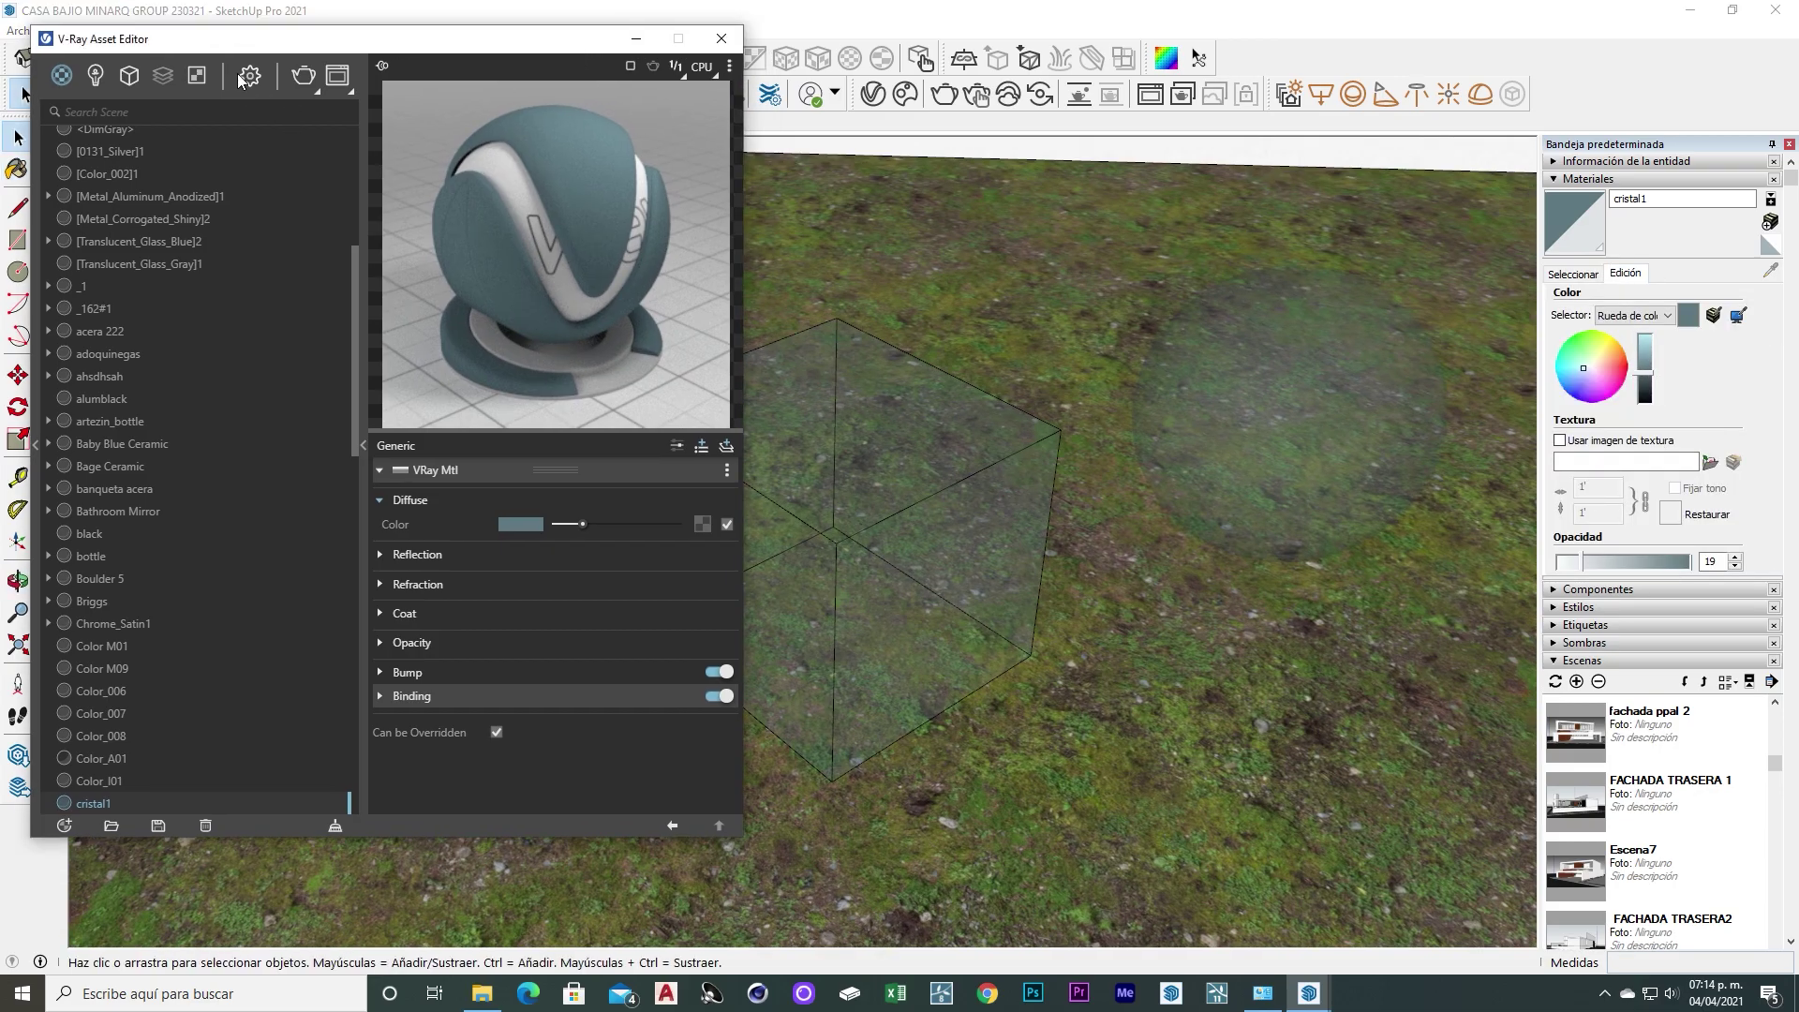
Turn on V-Ray progressive rendering and set the output image to 600 × 338
left_click(242, 78)
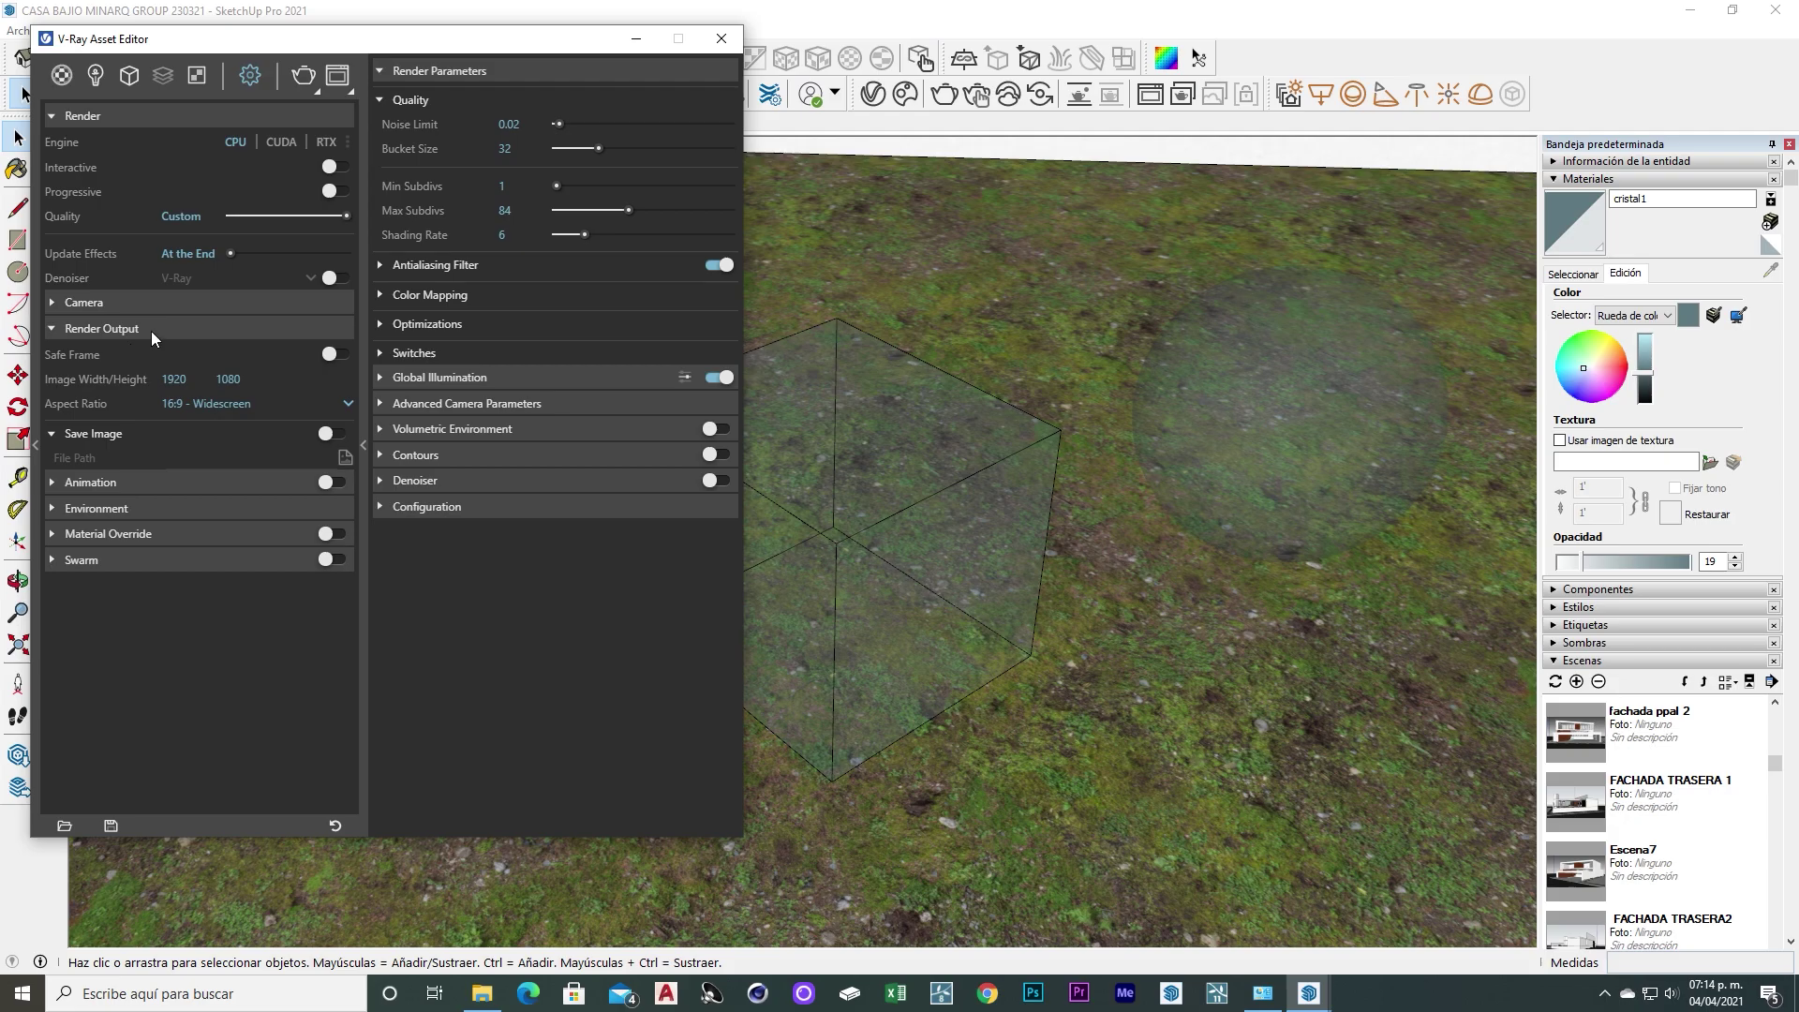
left_click(331, 192)
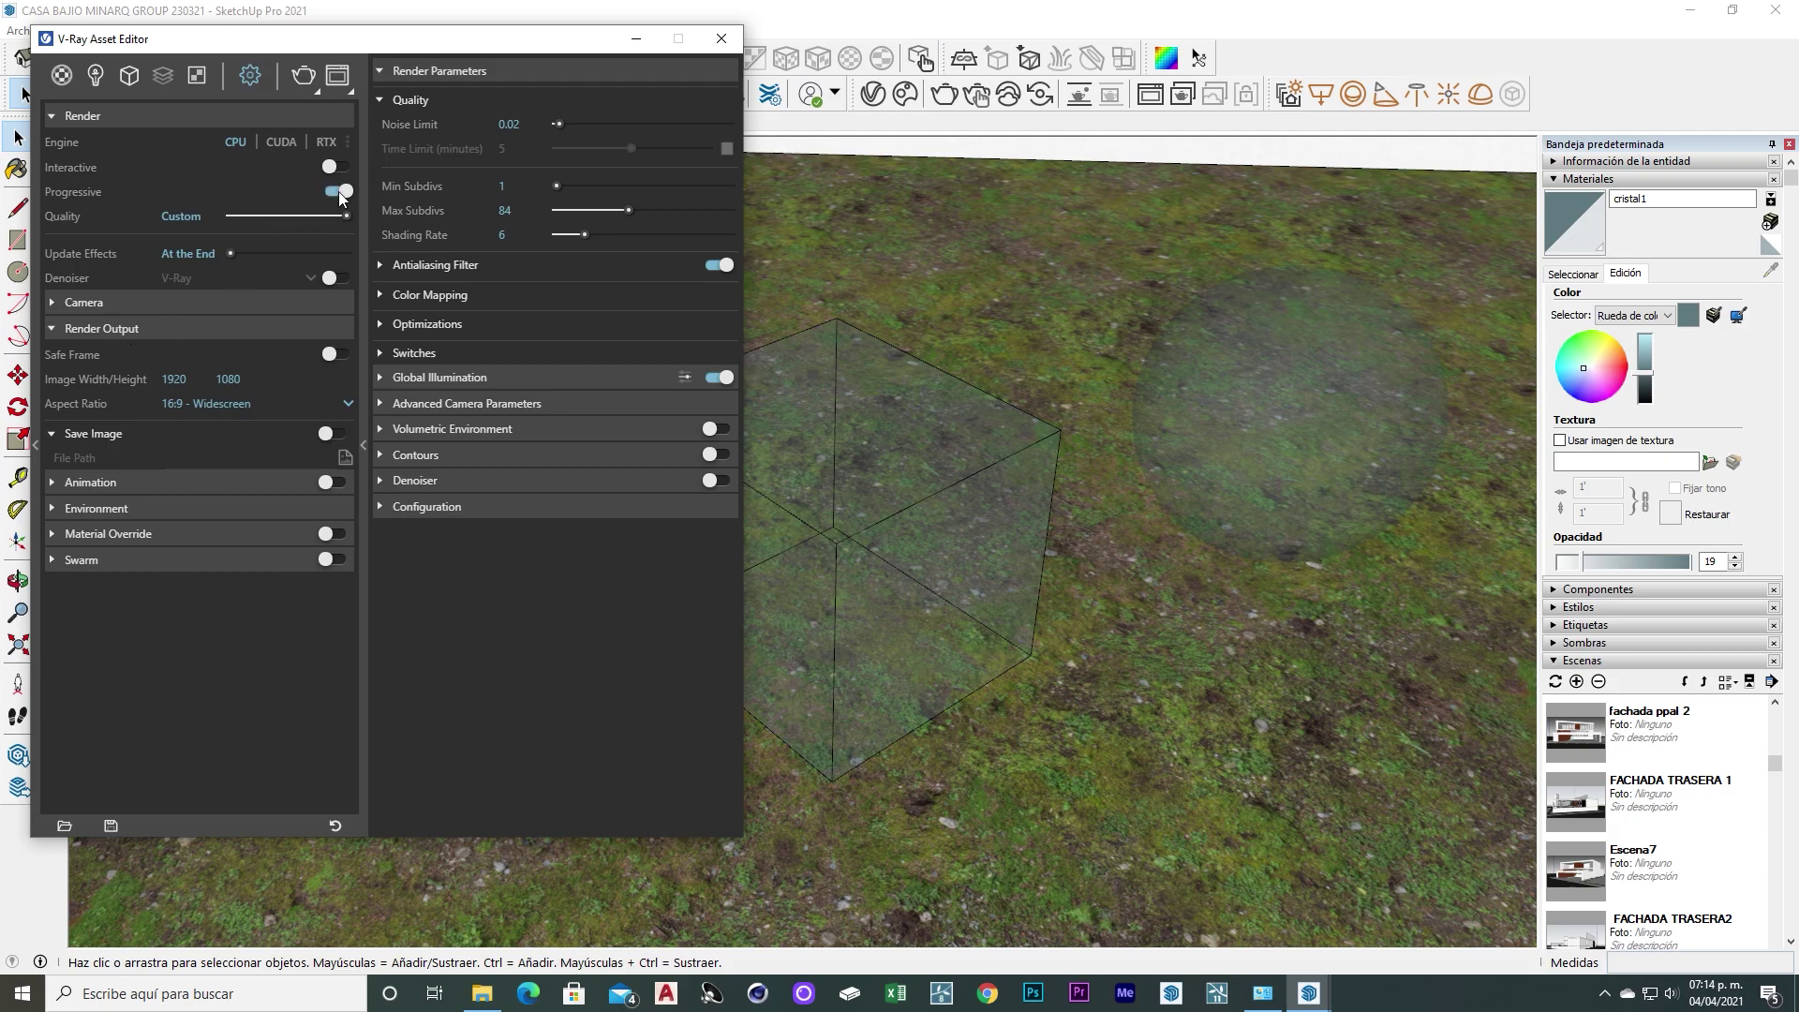
mouse_move(174, 380)
double_click(208, 385)
type("600")
left_click_drag(514, 49, 456, 53)
scroll(979, 458, "up", 2)
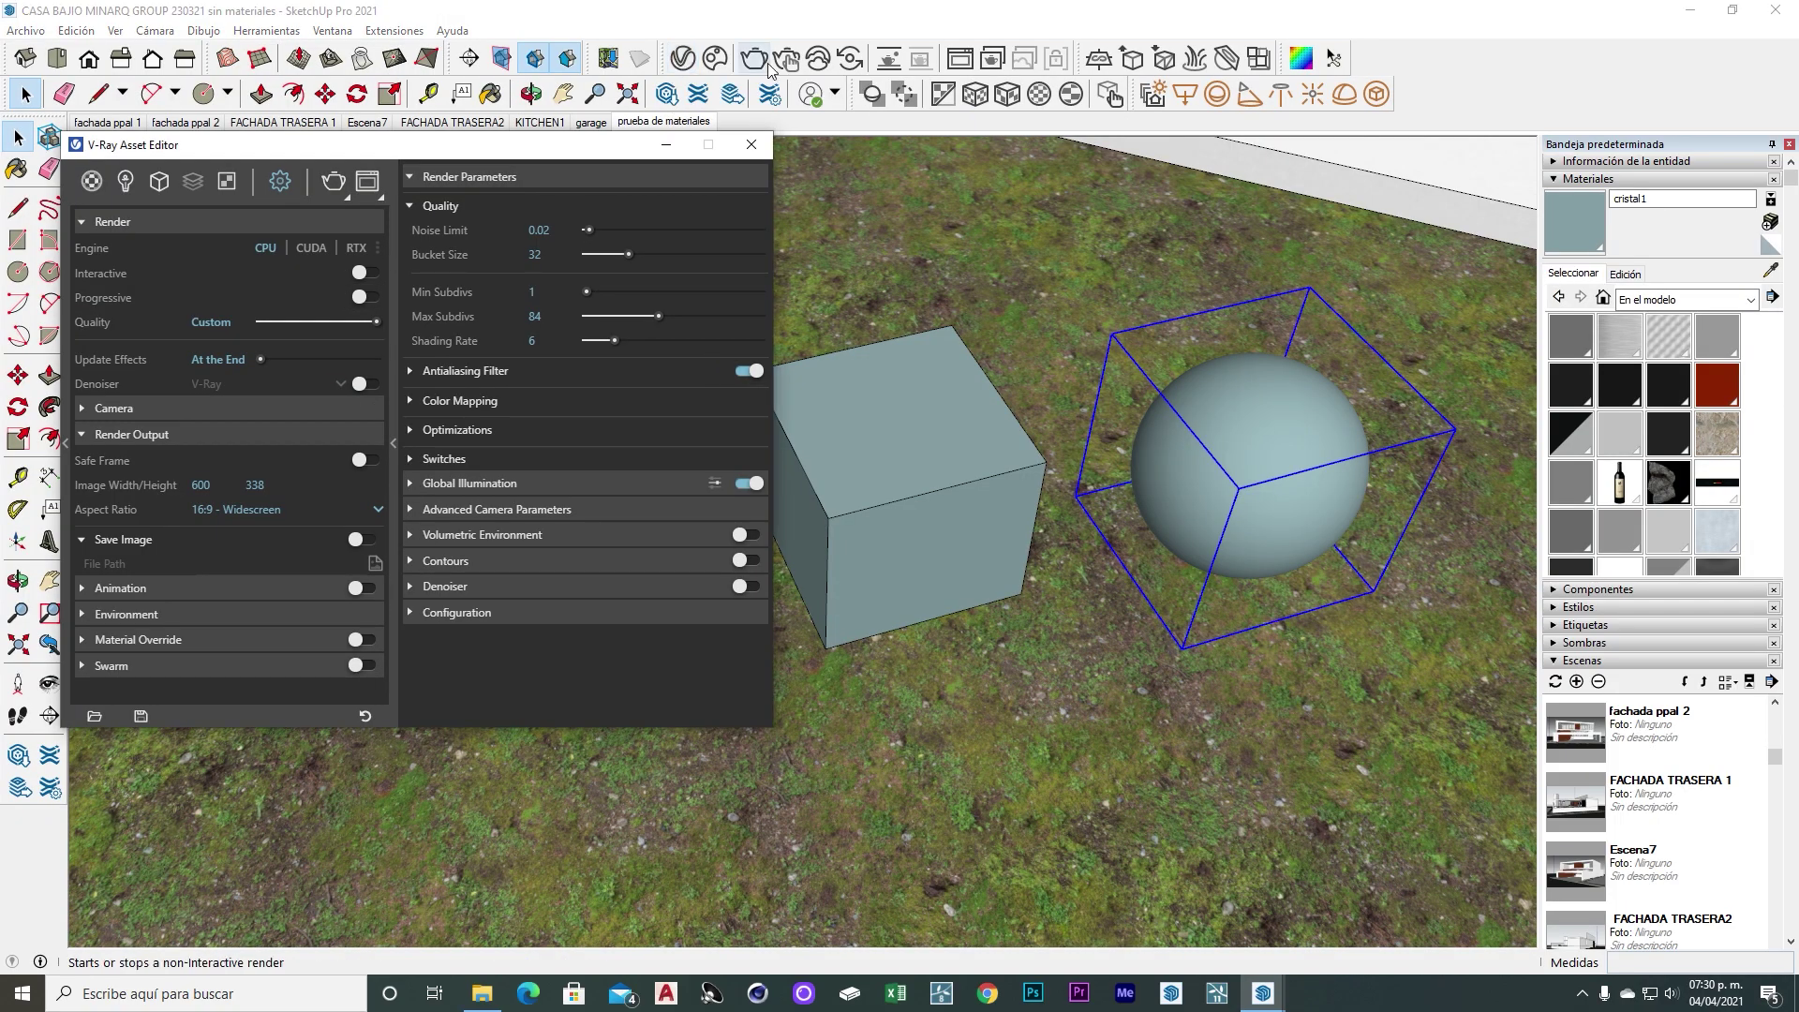
Run a first V-Ray render of the cube and sphere, then close the Frame Buffer
left_click(755, 62)
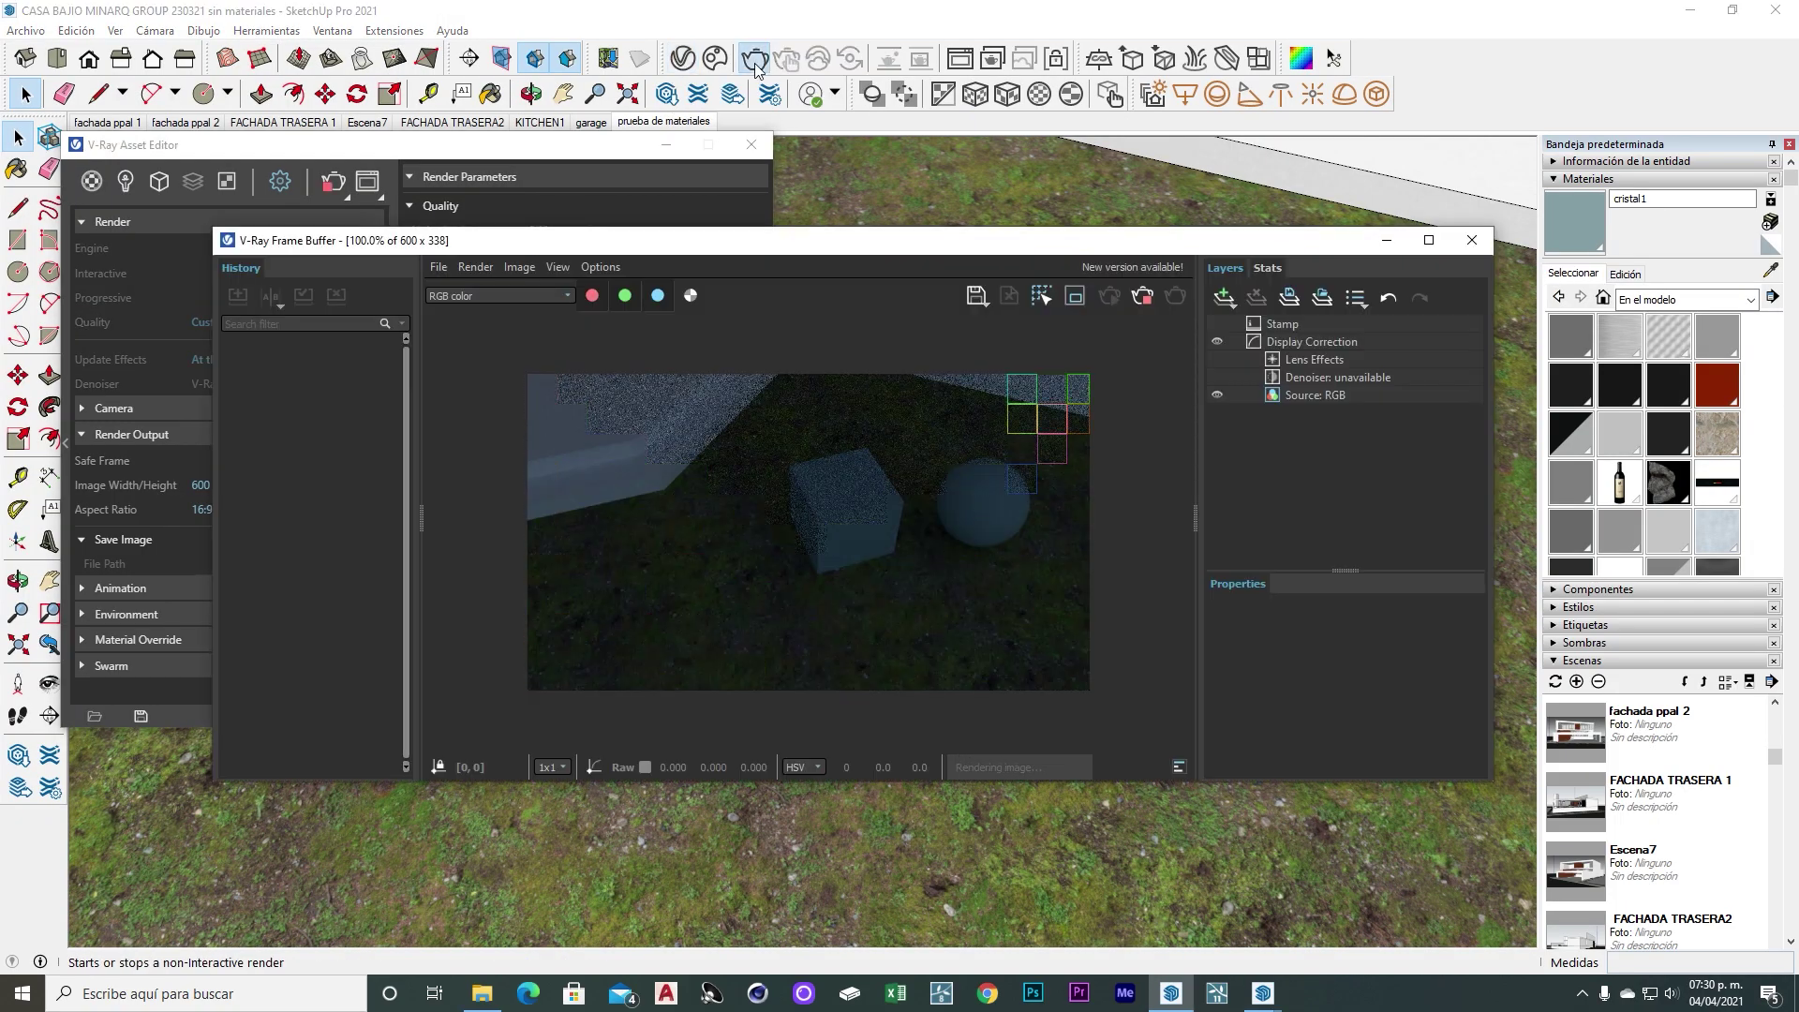
left_click_drag(883, 247, 956, 277)
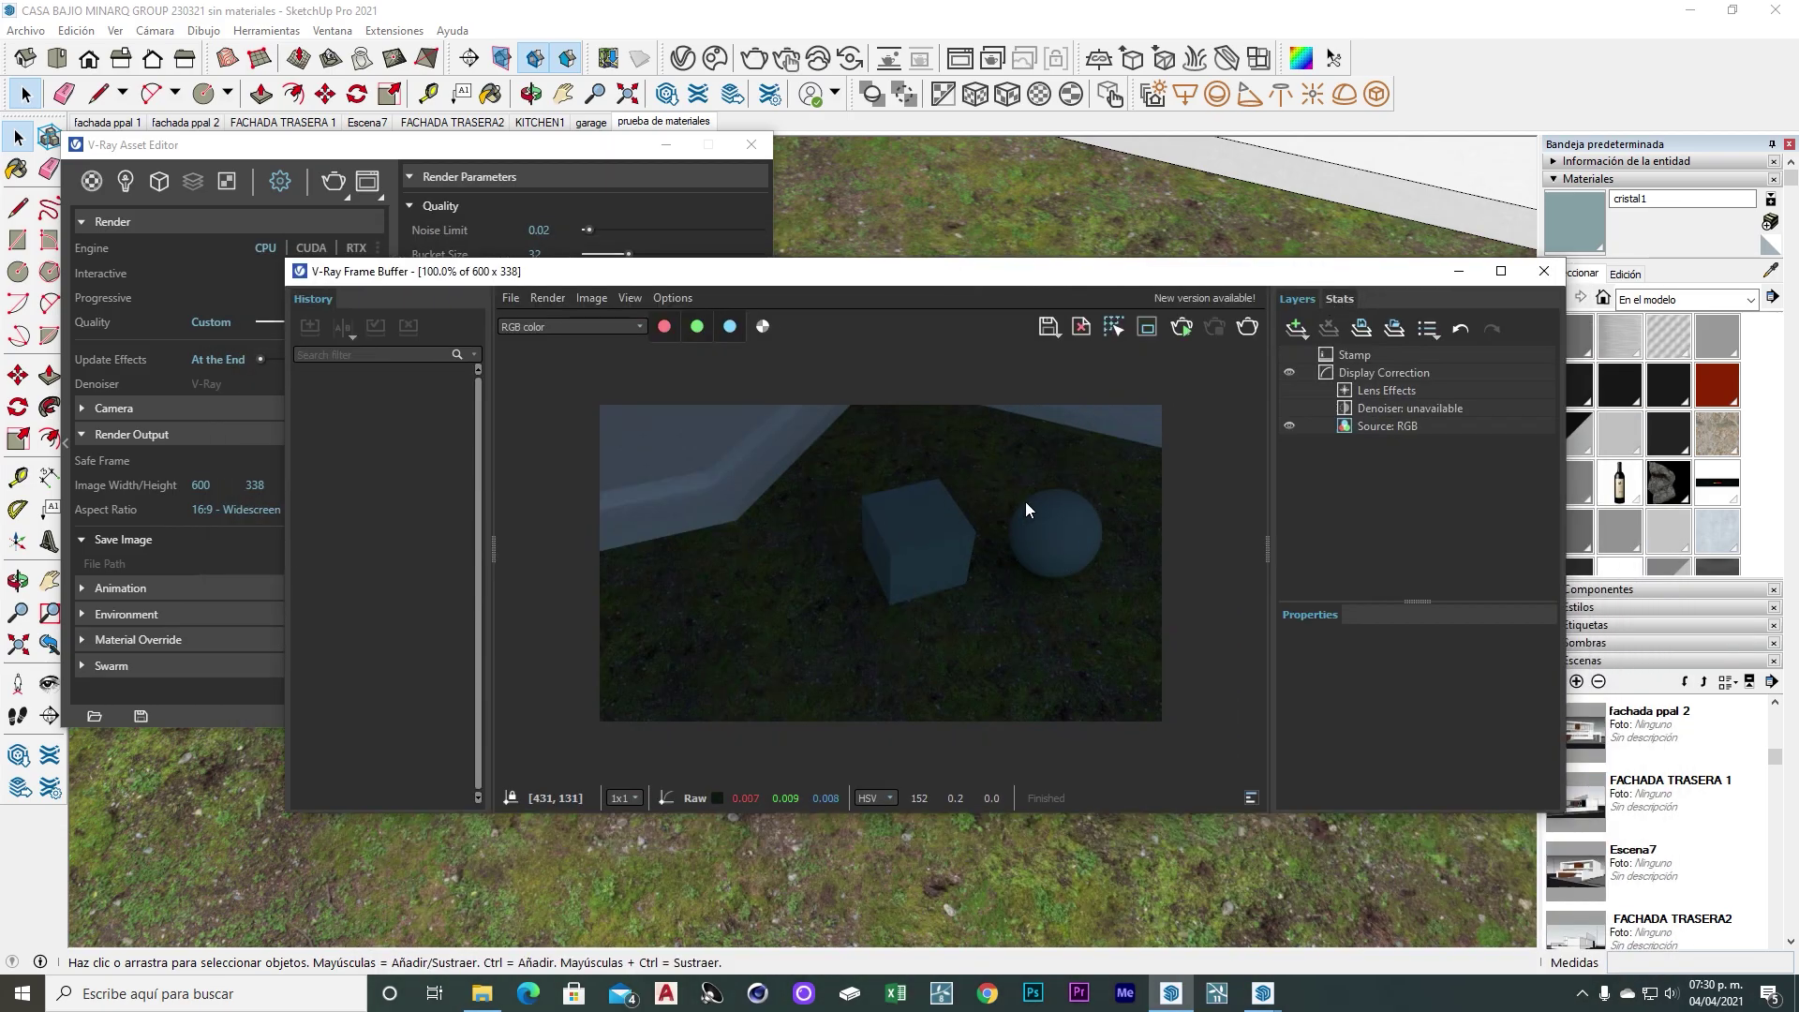
left_click(1544, 271)
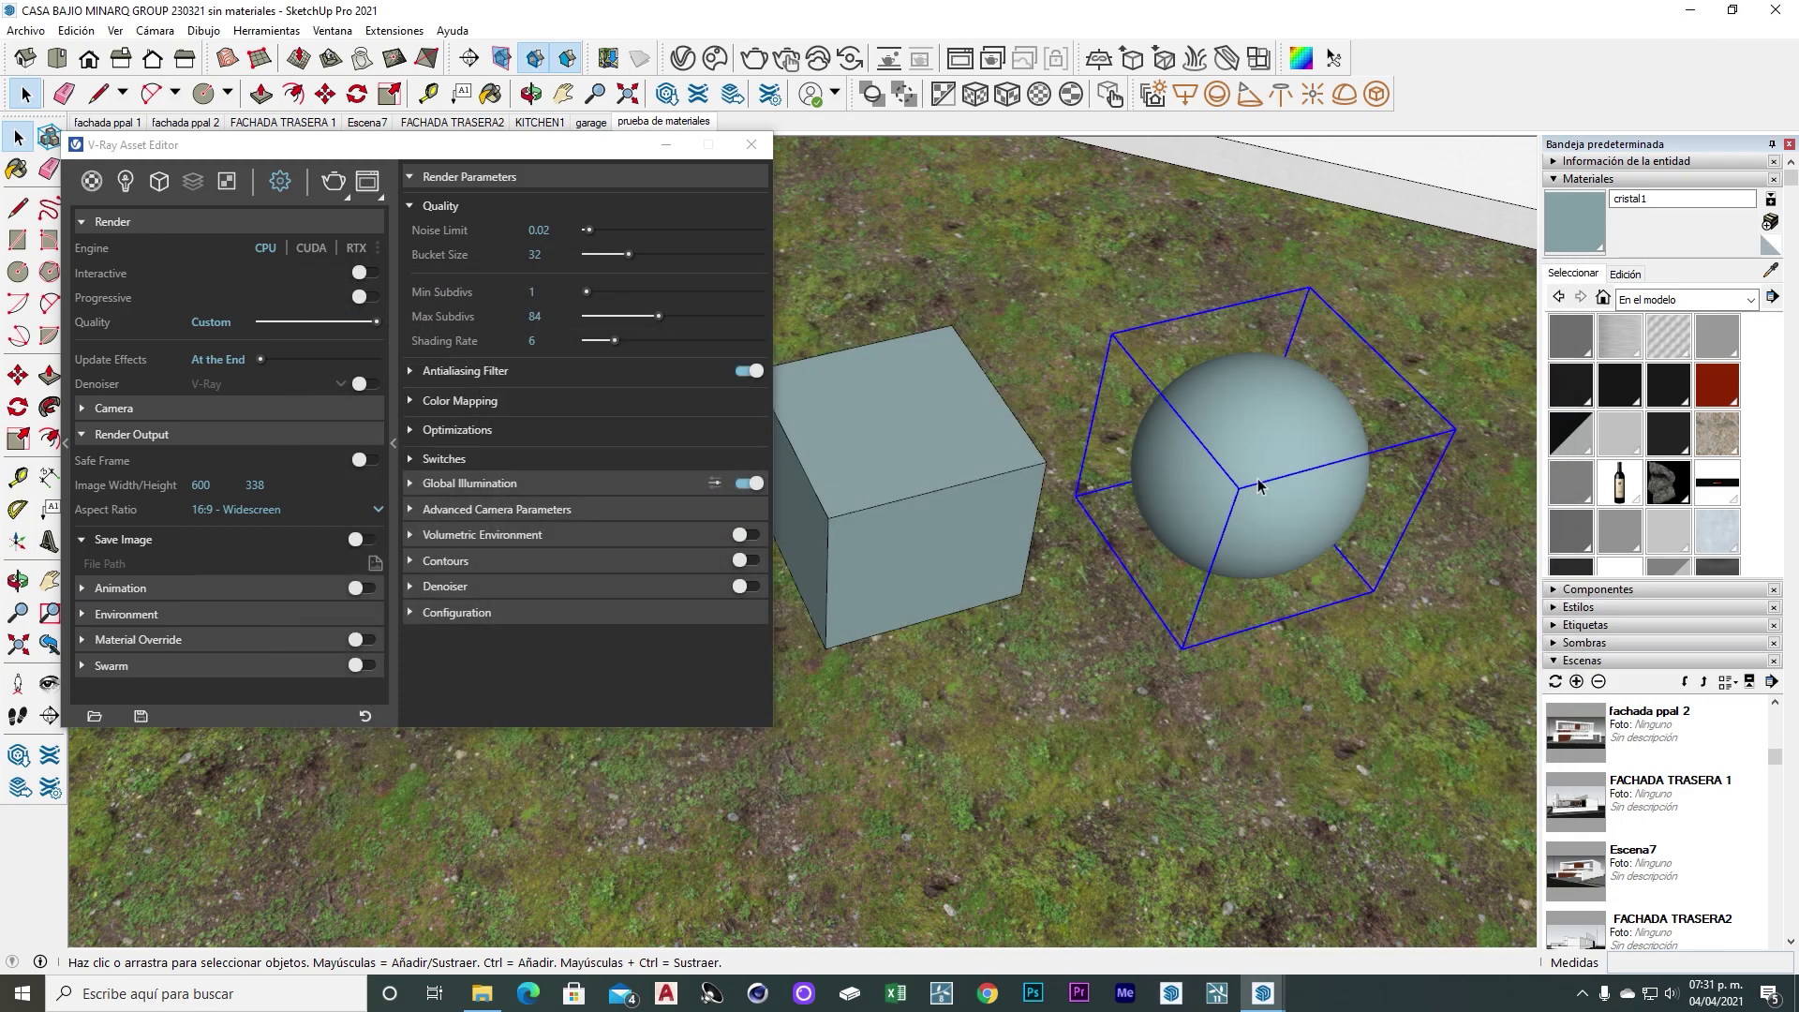
scroll(1152, 525, "up", 3)
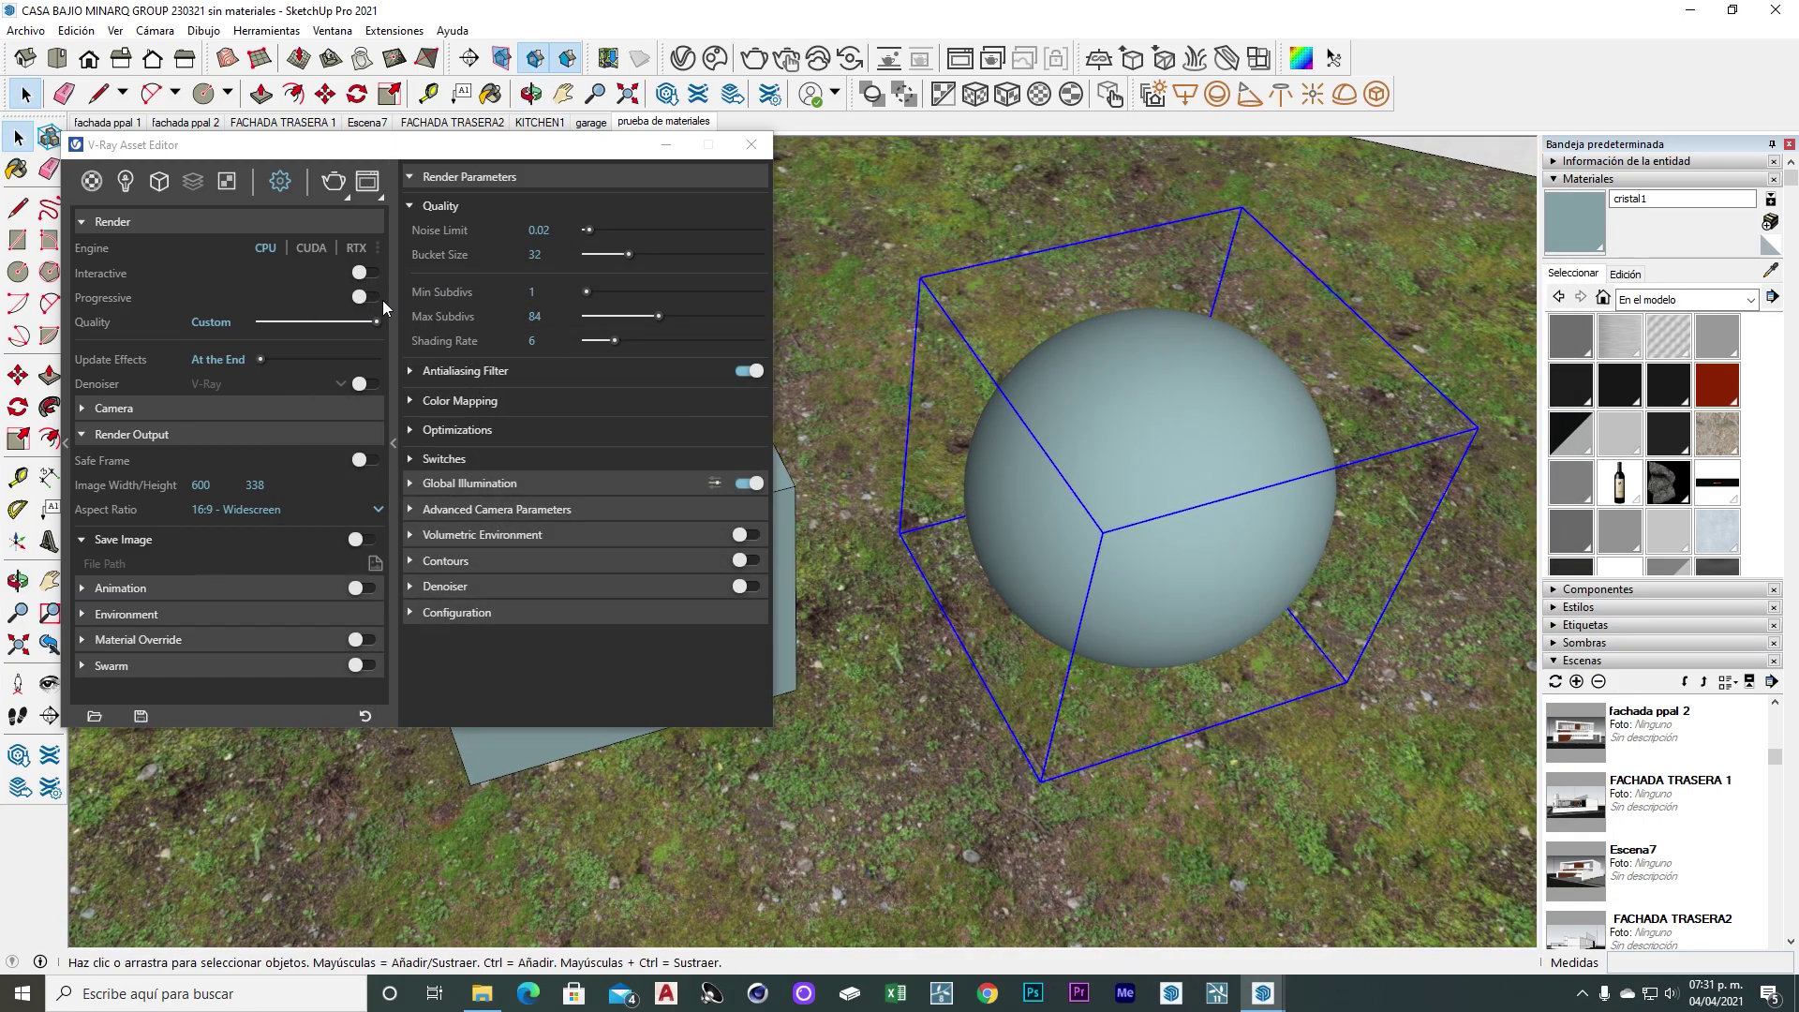
middle_click_drag(919, 626, 858, 553)
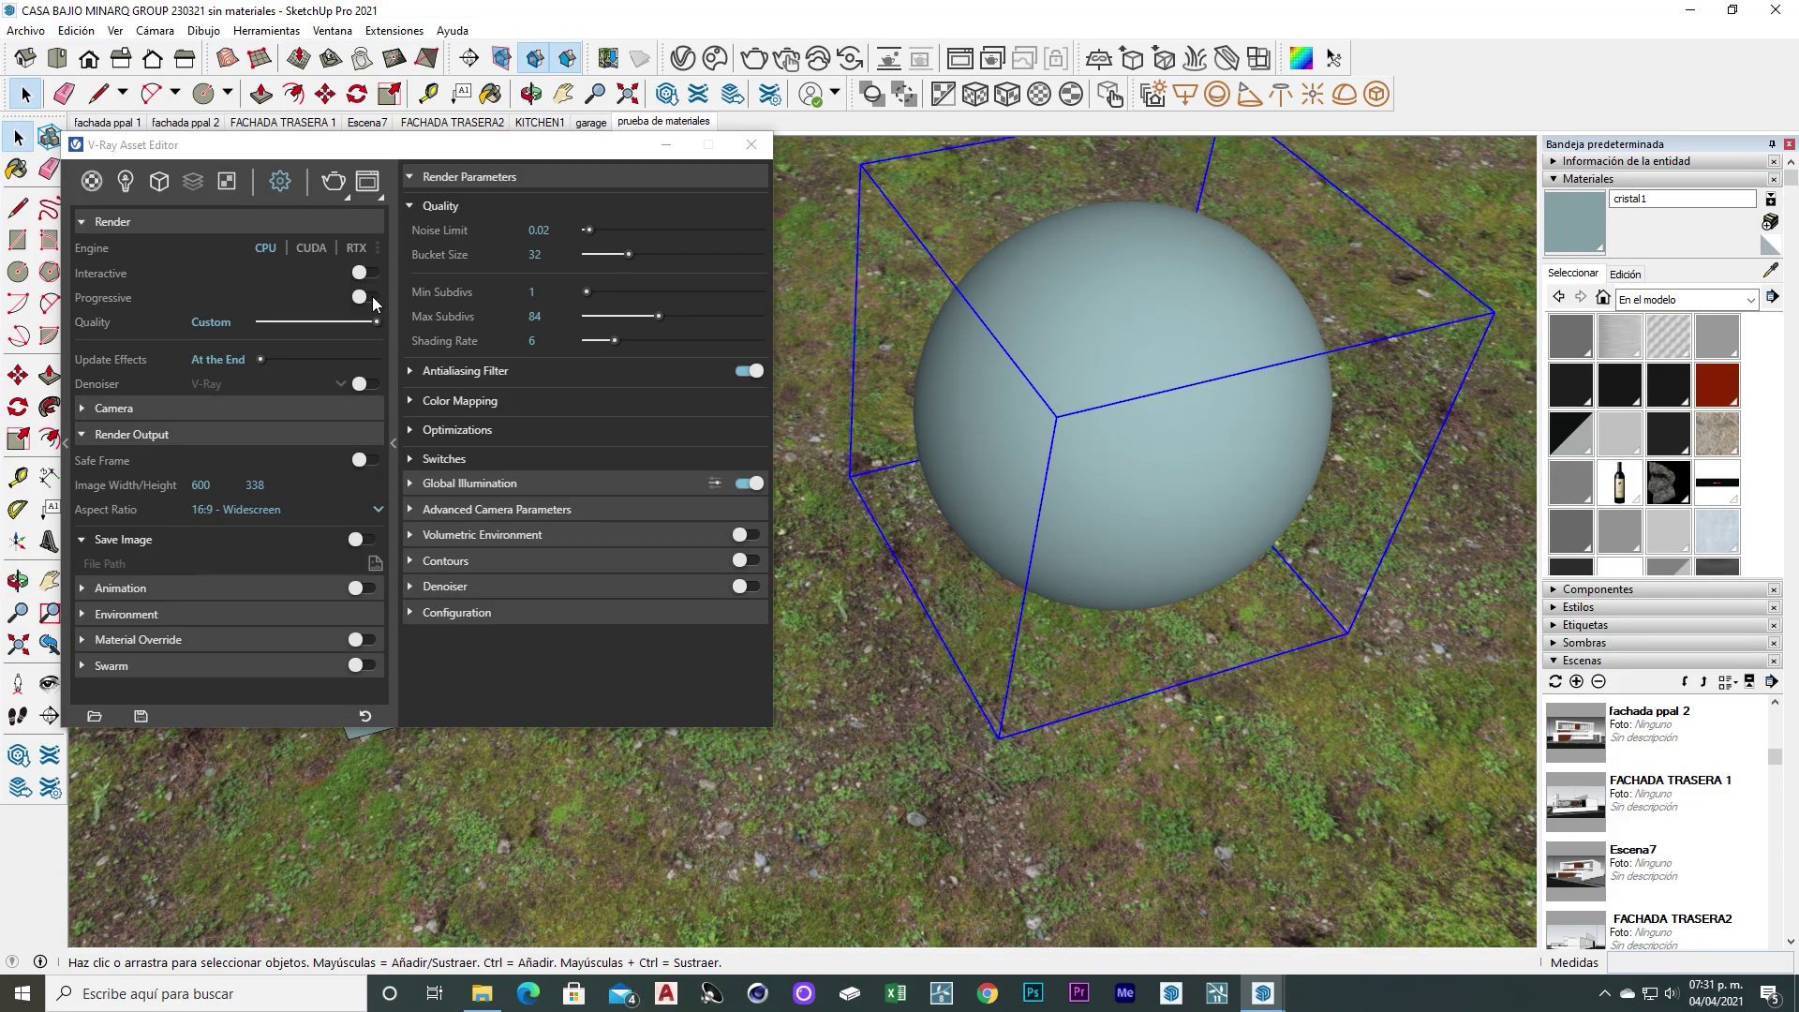
Re-enable Progressive, re-render at 600 × 338, abort when done and close the V-Ray windows
left_click(370, 298)
middle_click_drag(856, 332, 863, 379)
scroll(862, 380, "up", 2)
left_click(757, 61)
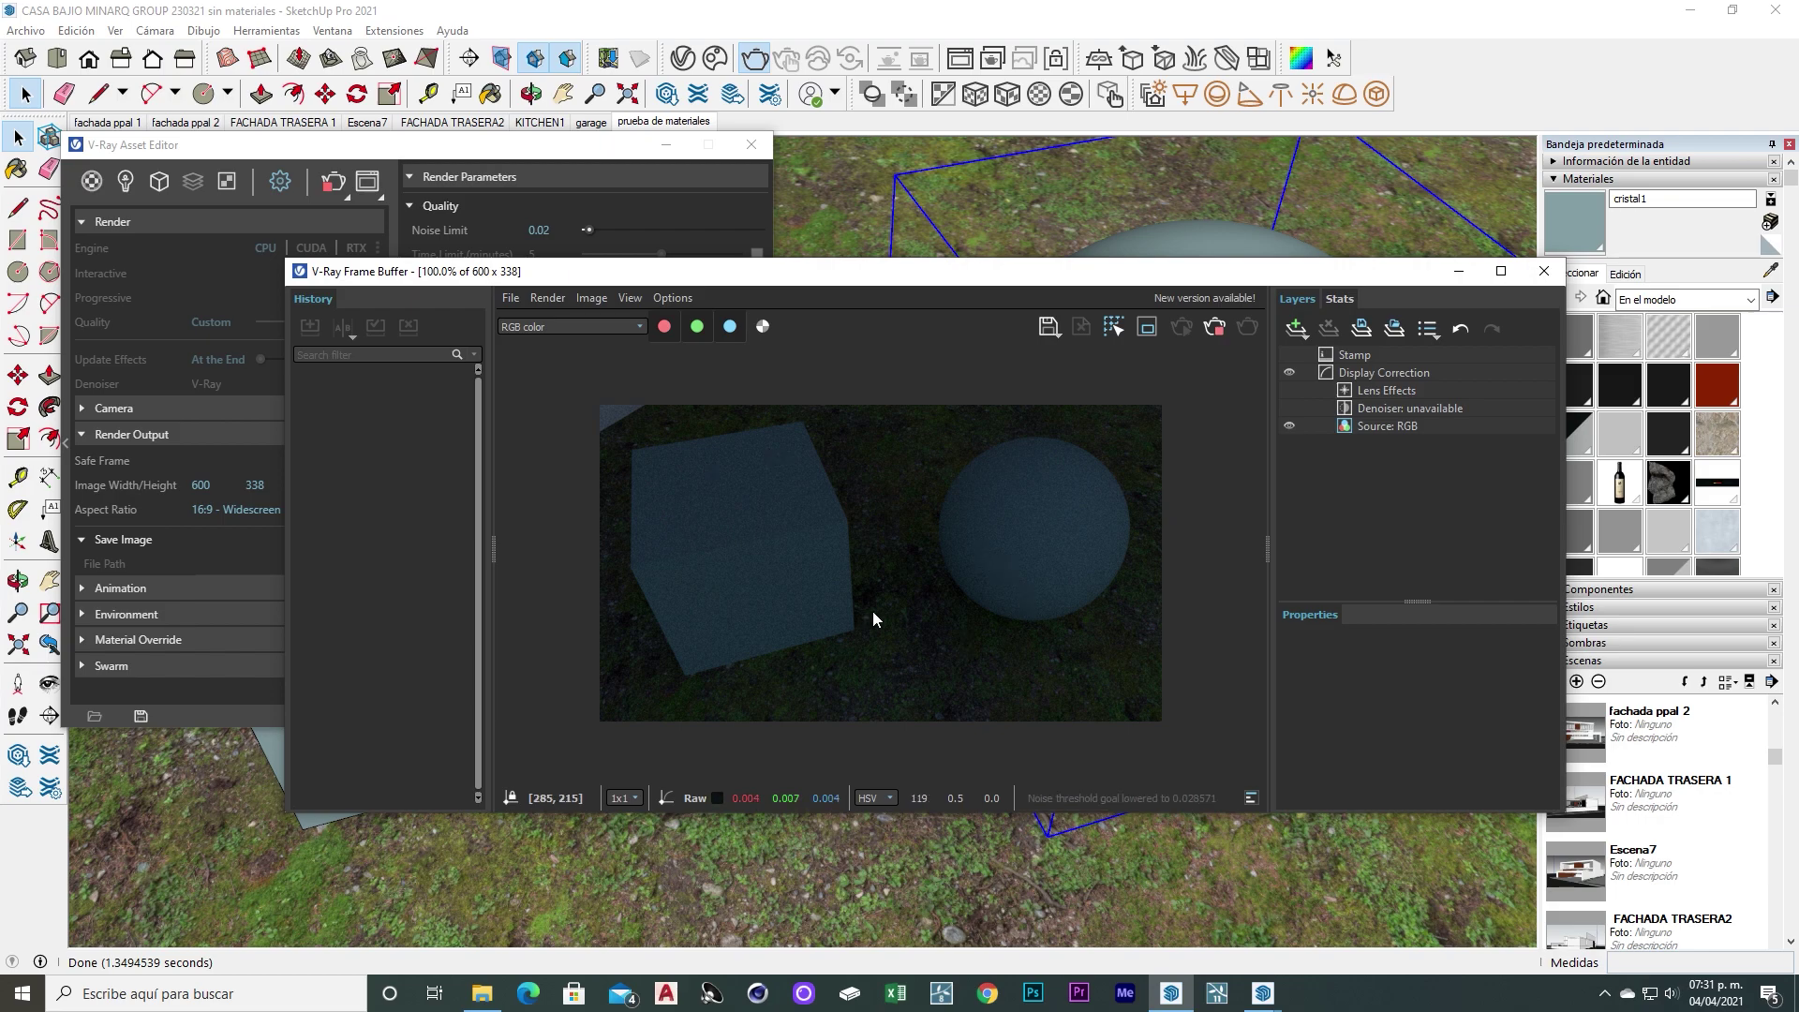
left_click(1215, 328)
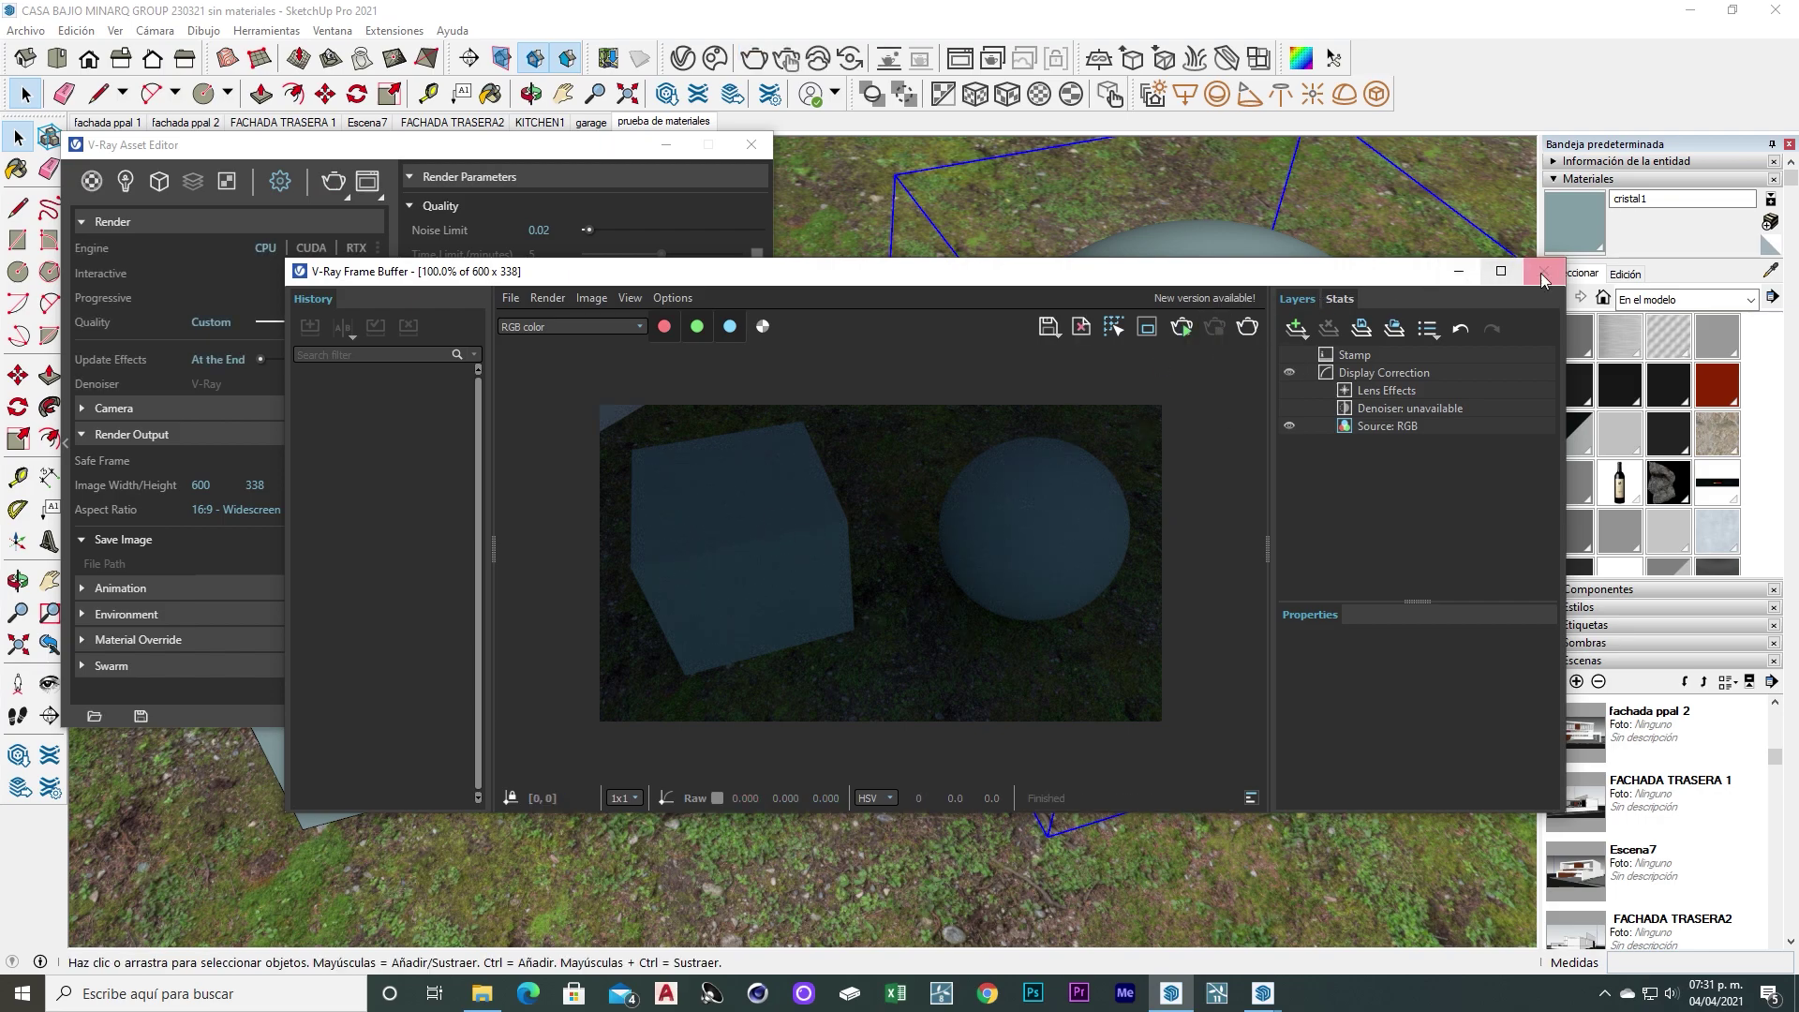
left_click(1543, 271)
left_click(764, 153)
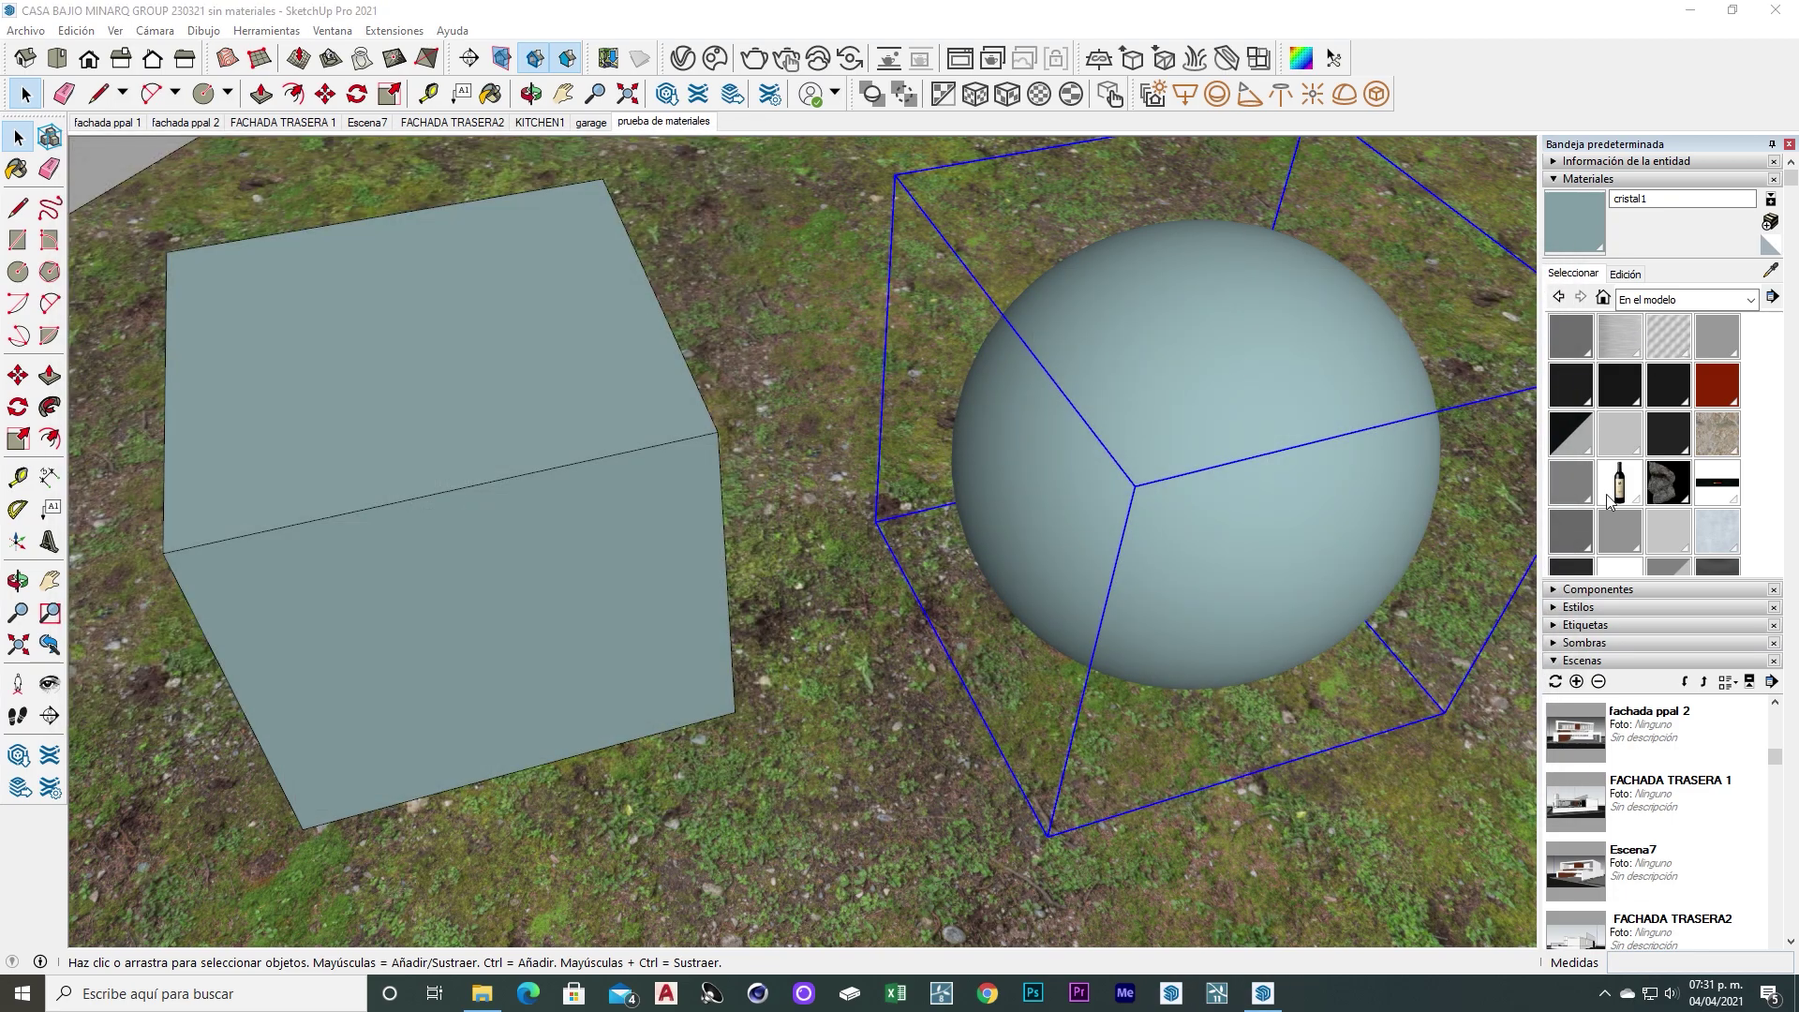
Update the materials test scene to match the current view
left_click(1589, 178)
scroll(1662, 335, "down", 5)
right_click(794, 376)
left_click(857, 579)
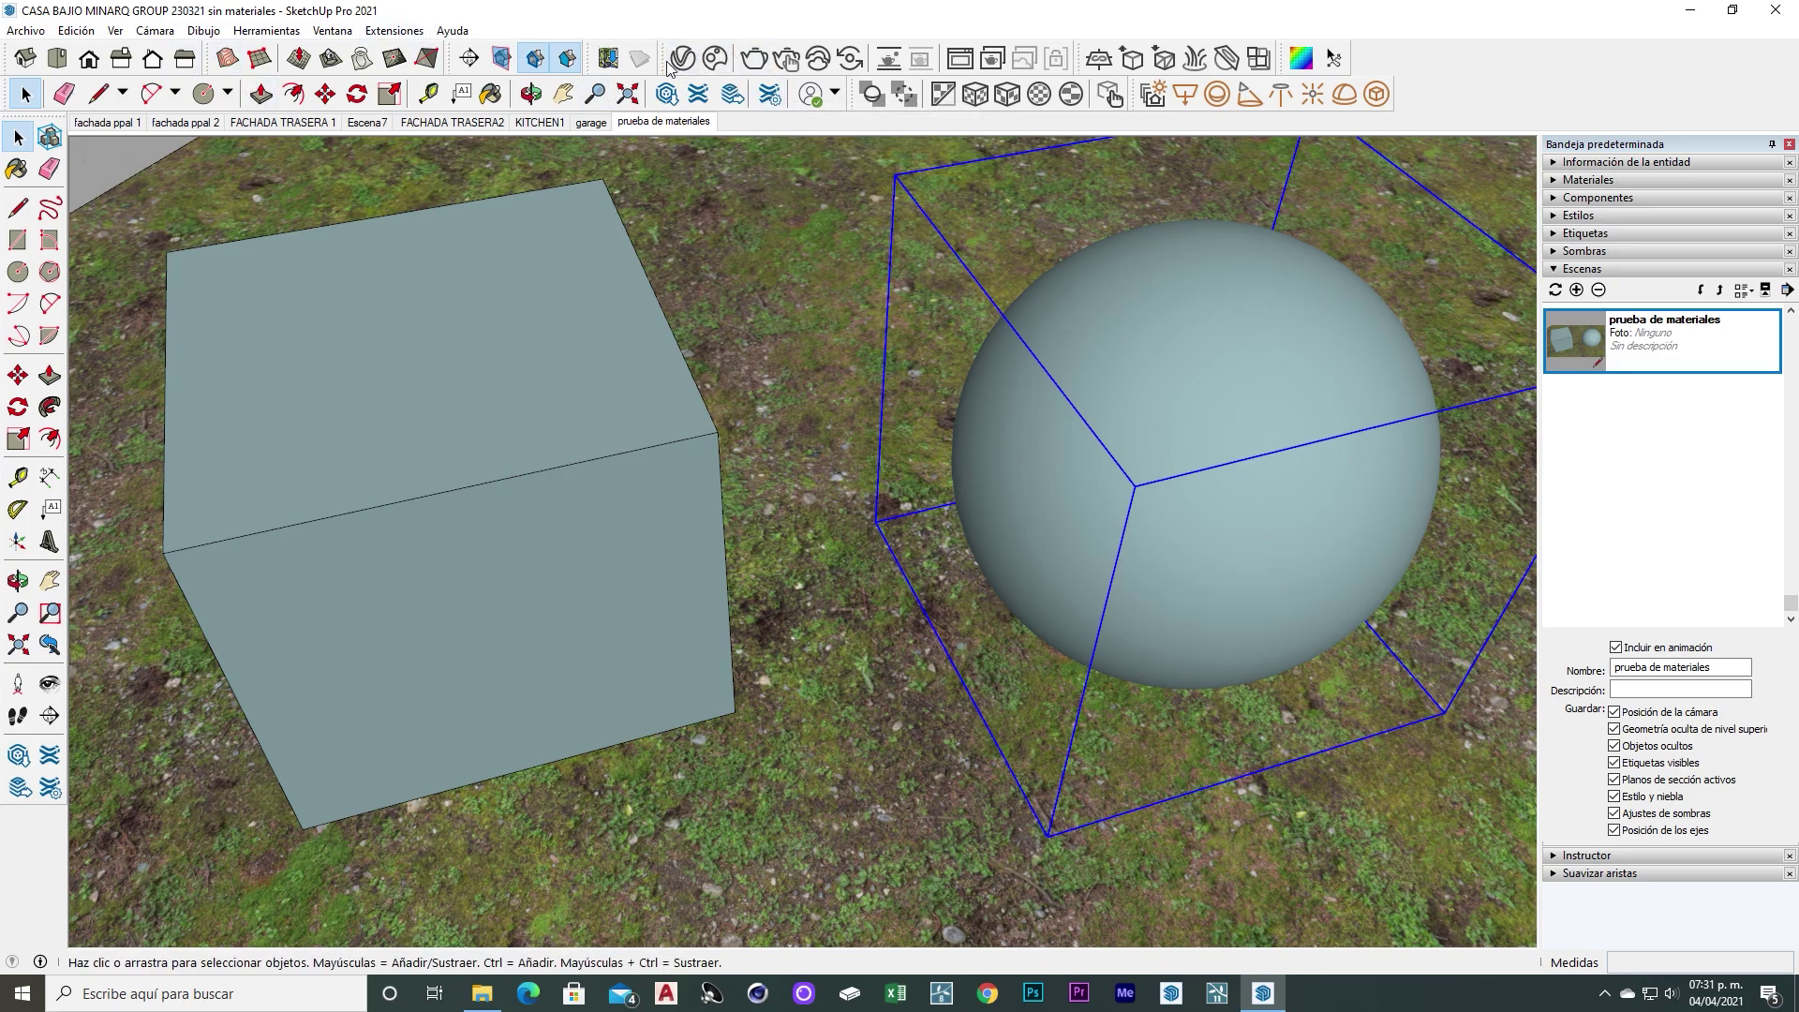
Start an interactive V-Ray render and show the scene lights in the Asset Editor
left_click(788, 62)
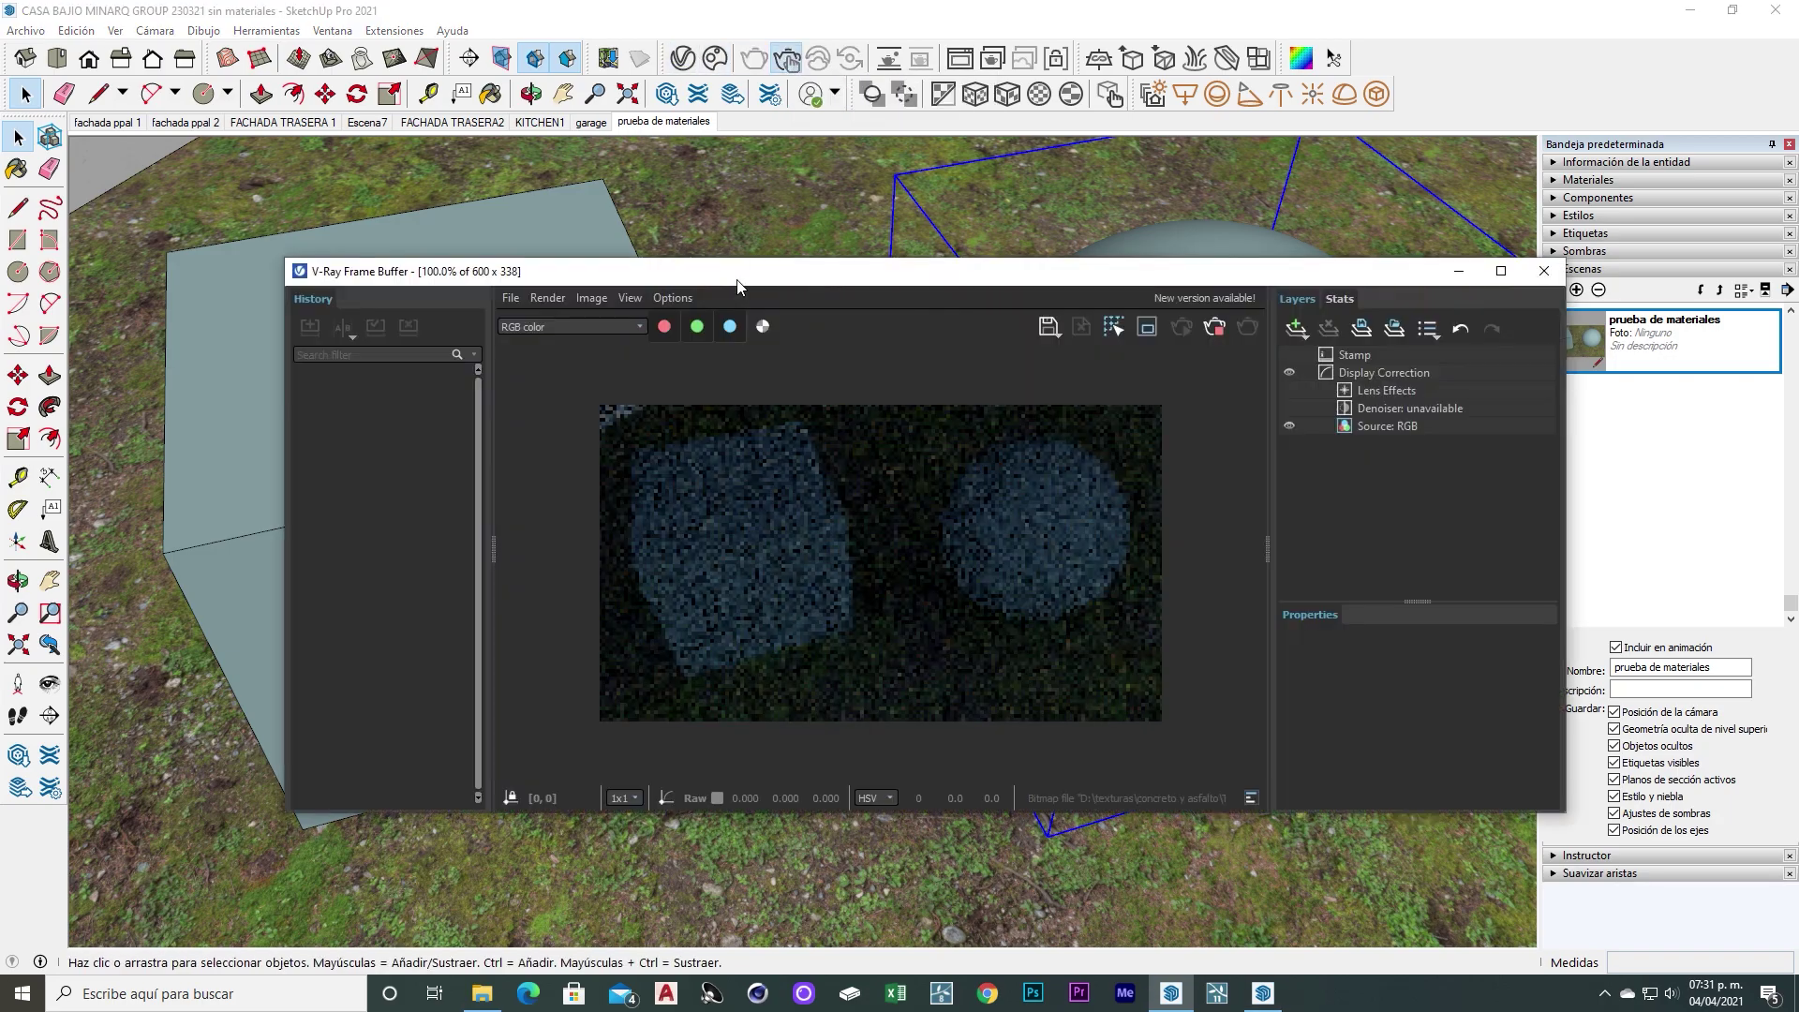
left_click_drag(738, 285, 936, 221)
left_click(684, 59)
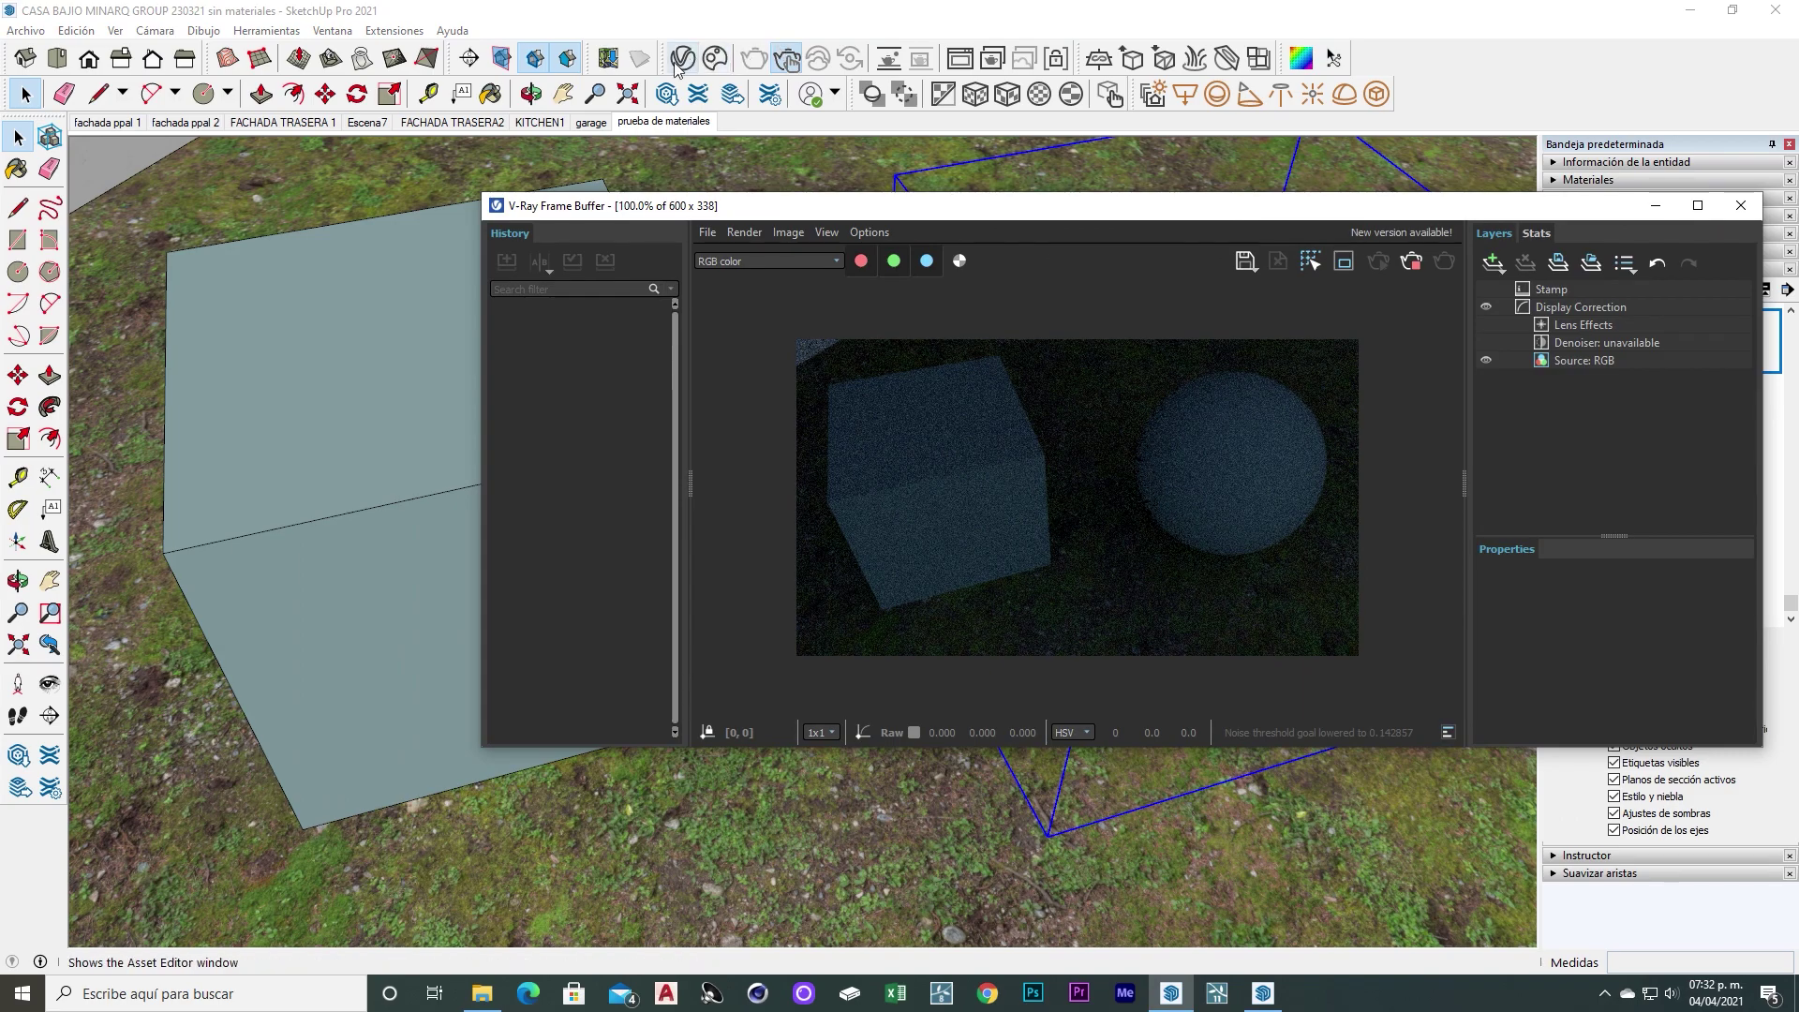
left_click_drag(602, 146, 624, 209)
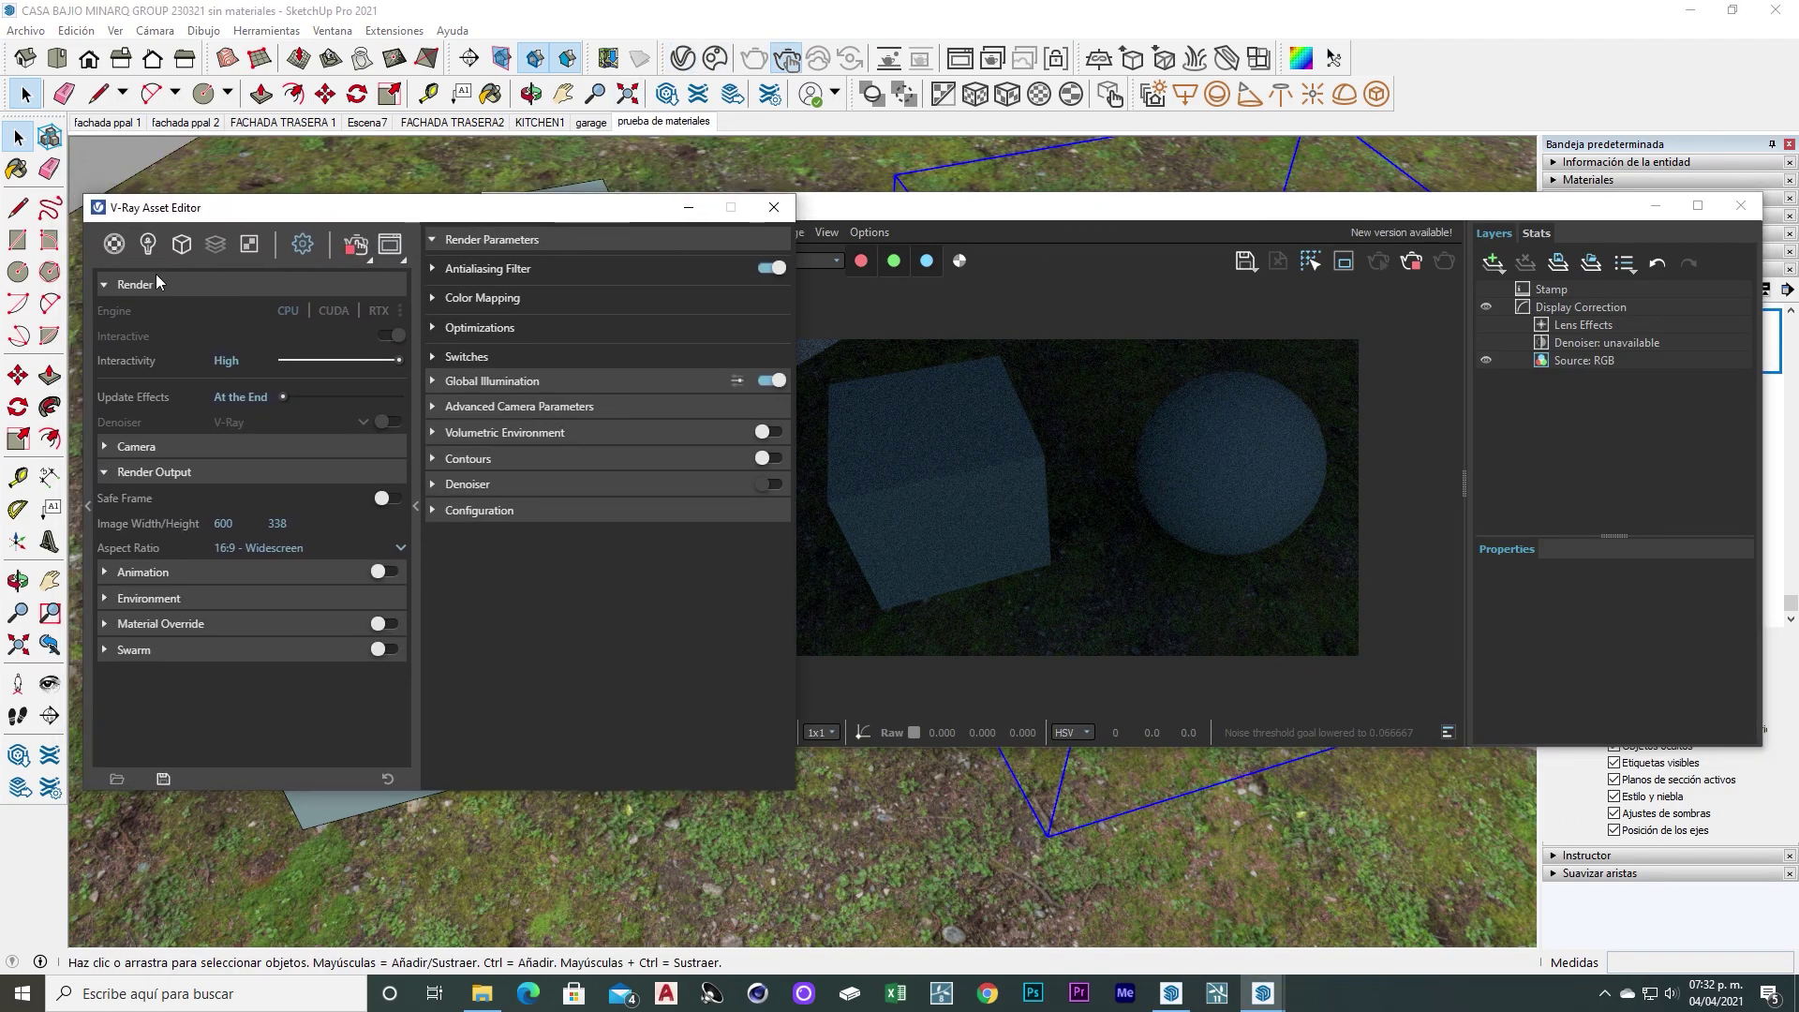
left_click(151, 245)
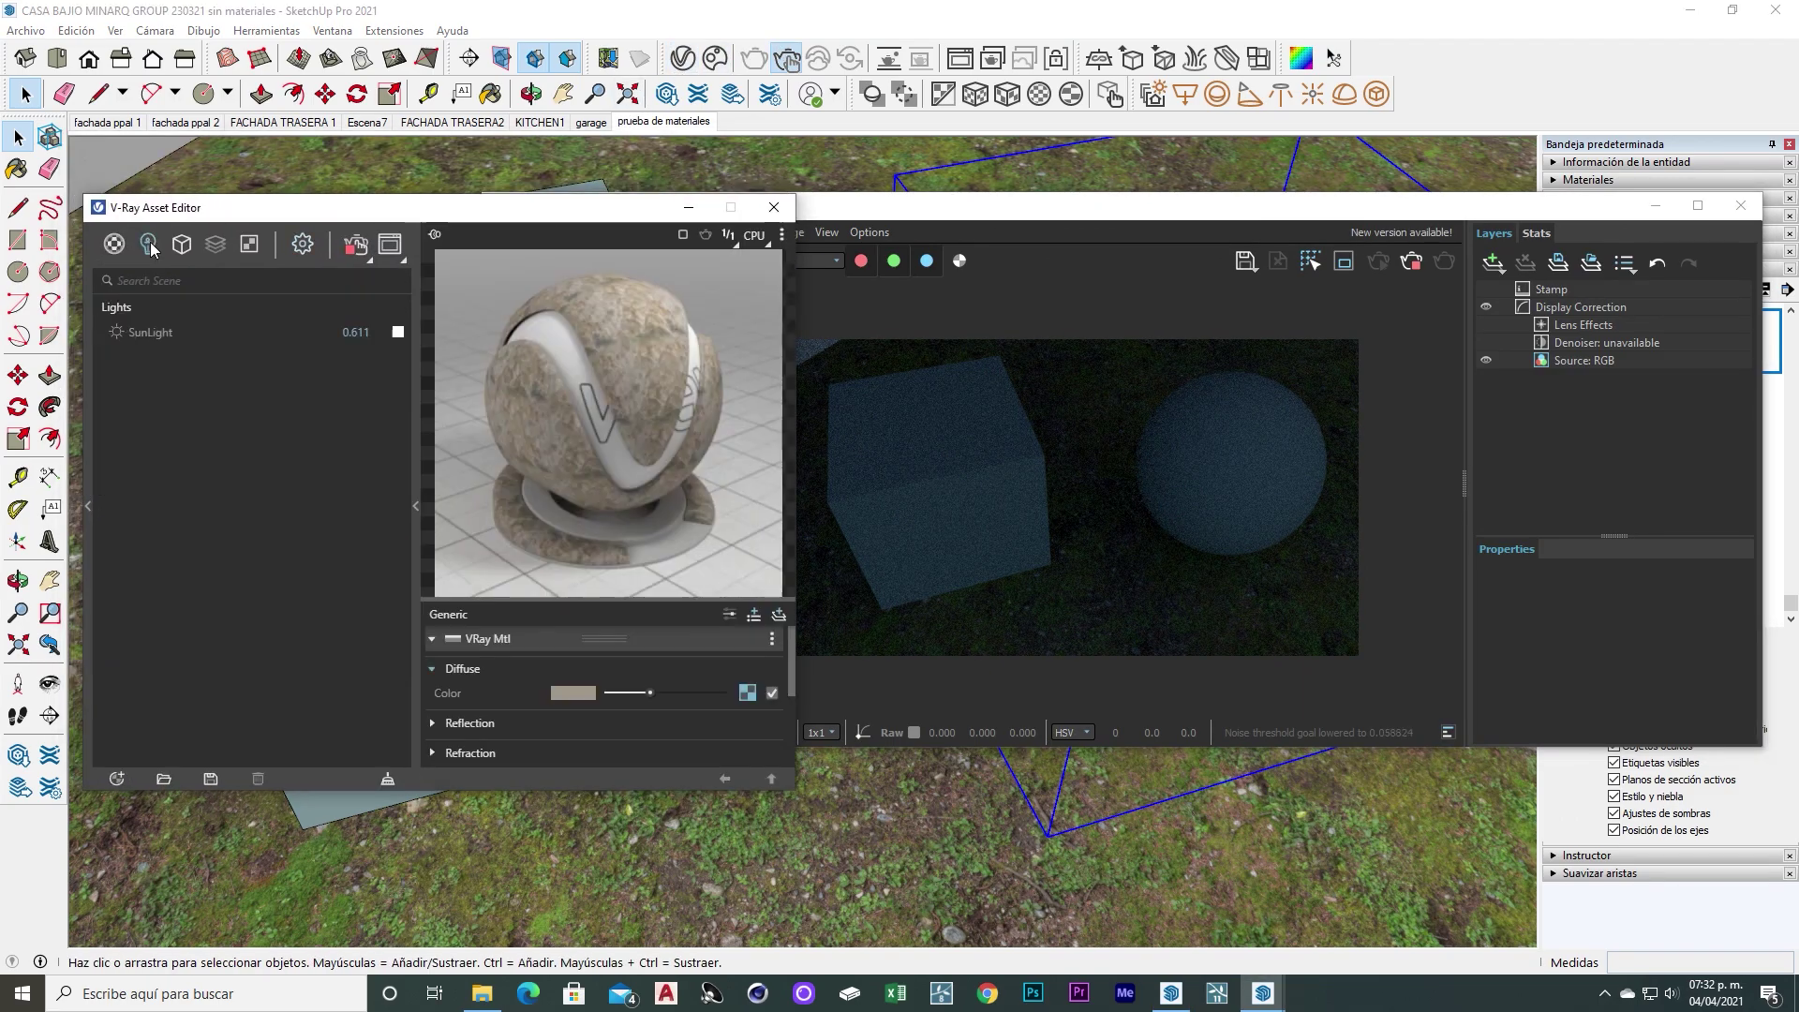
Set the SunLight's custom orientation to Horizontal 56.8 and Vertical 41.3
left_click(148, 335)
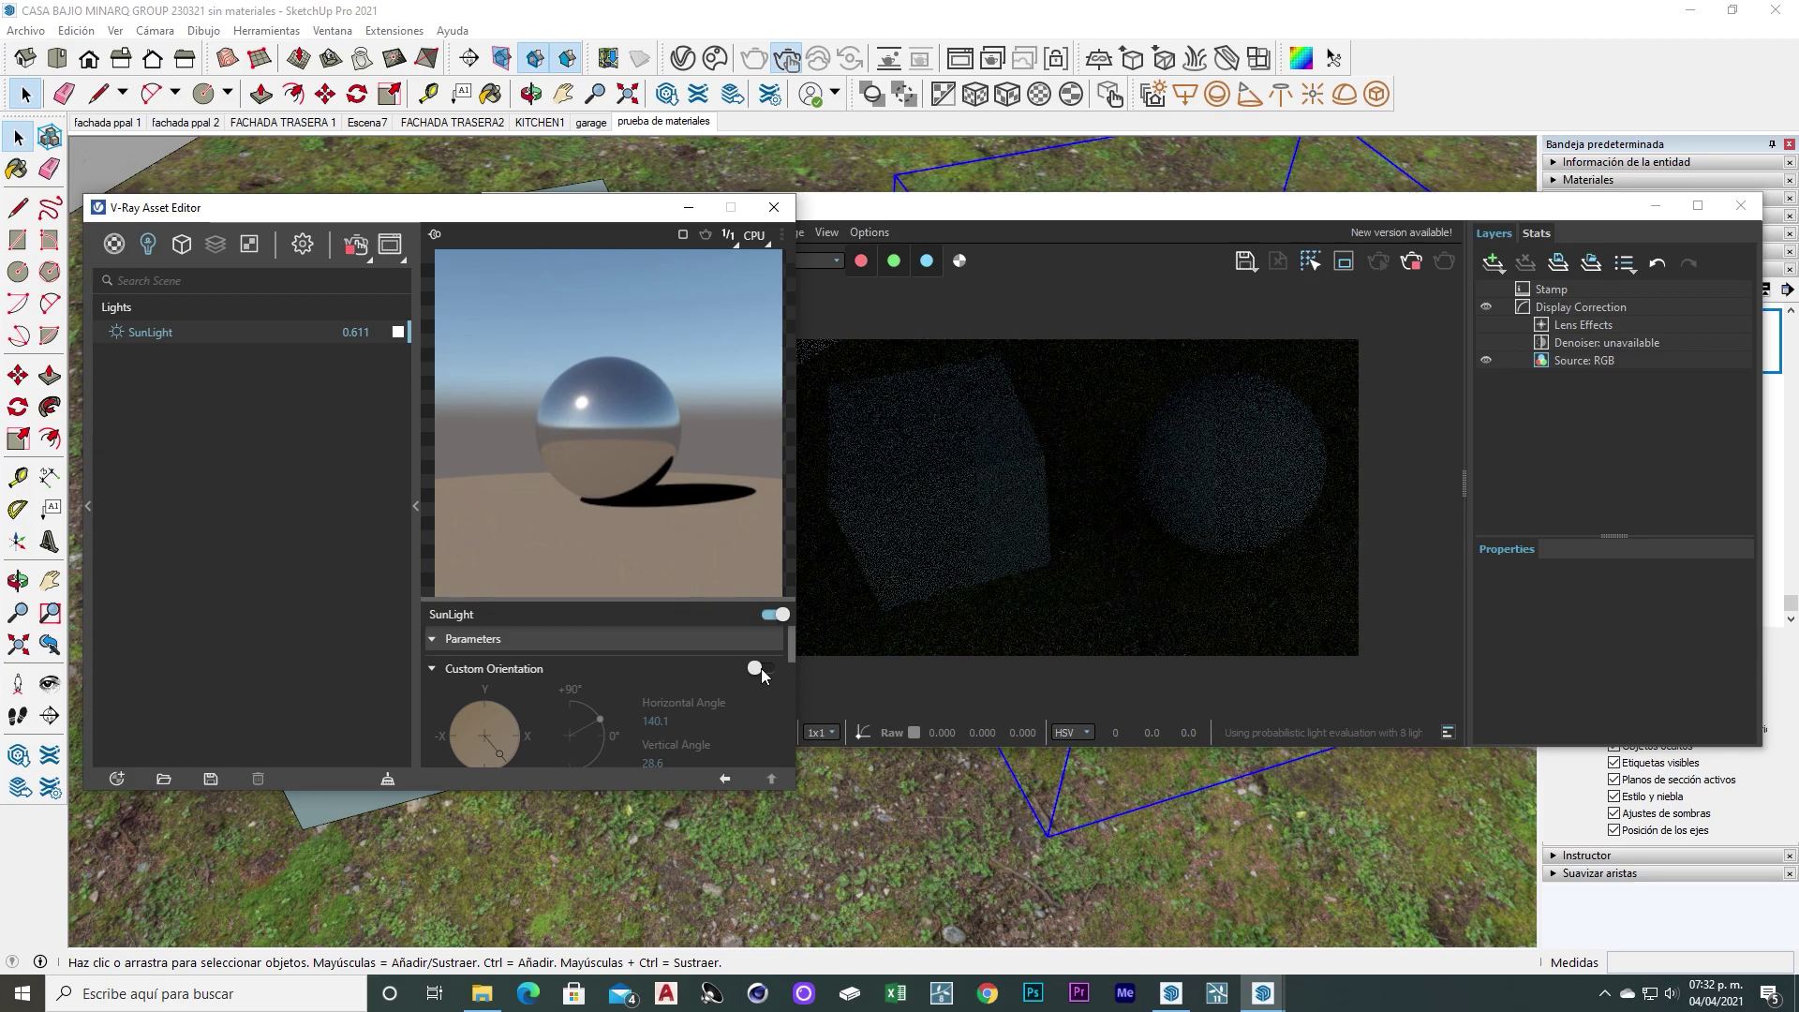
left_click_drag(628, 196, 628, 70)
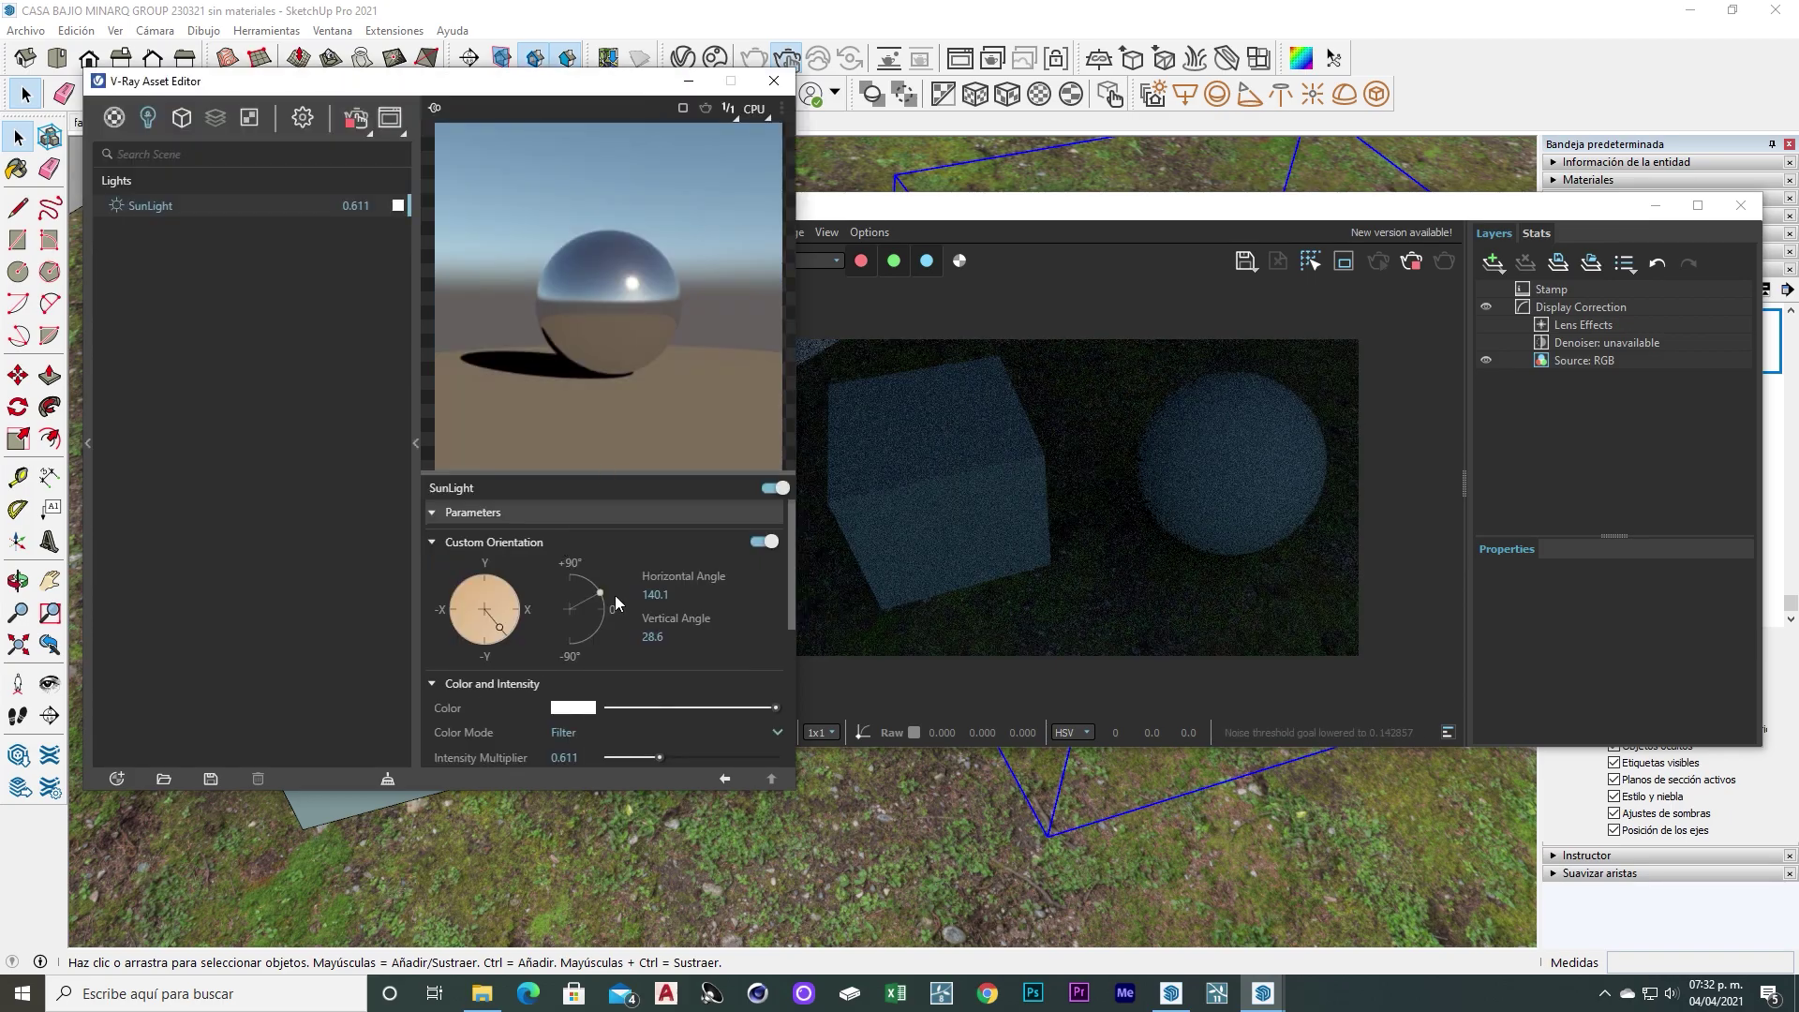
left_click_drag(601, 595, 600, 591)
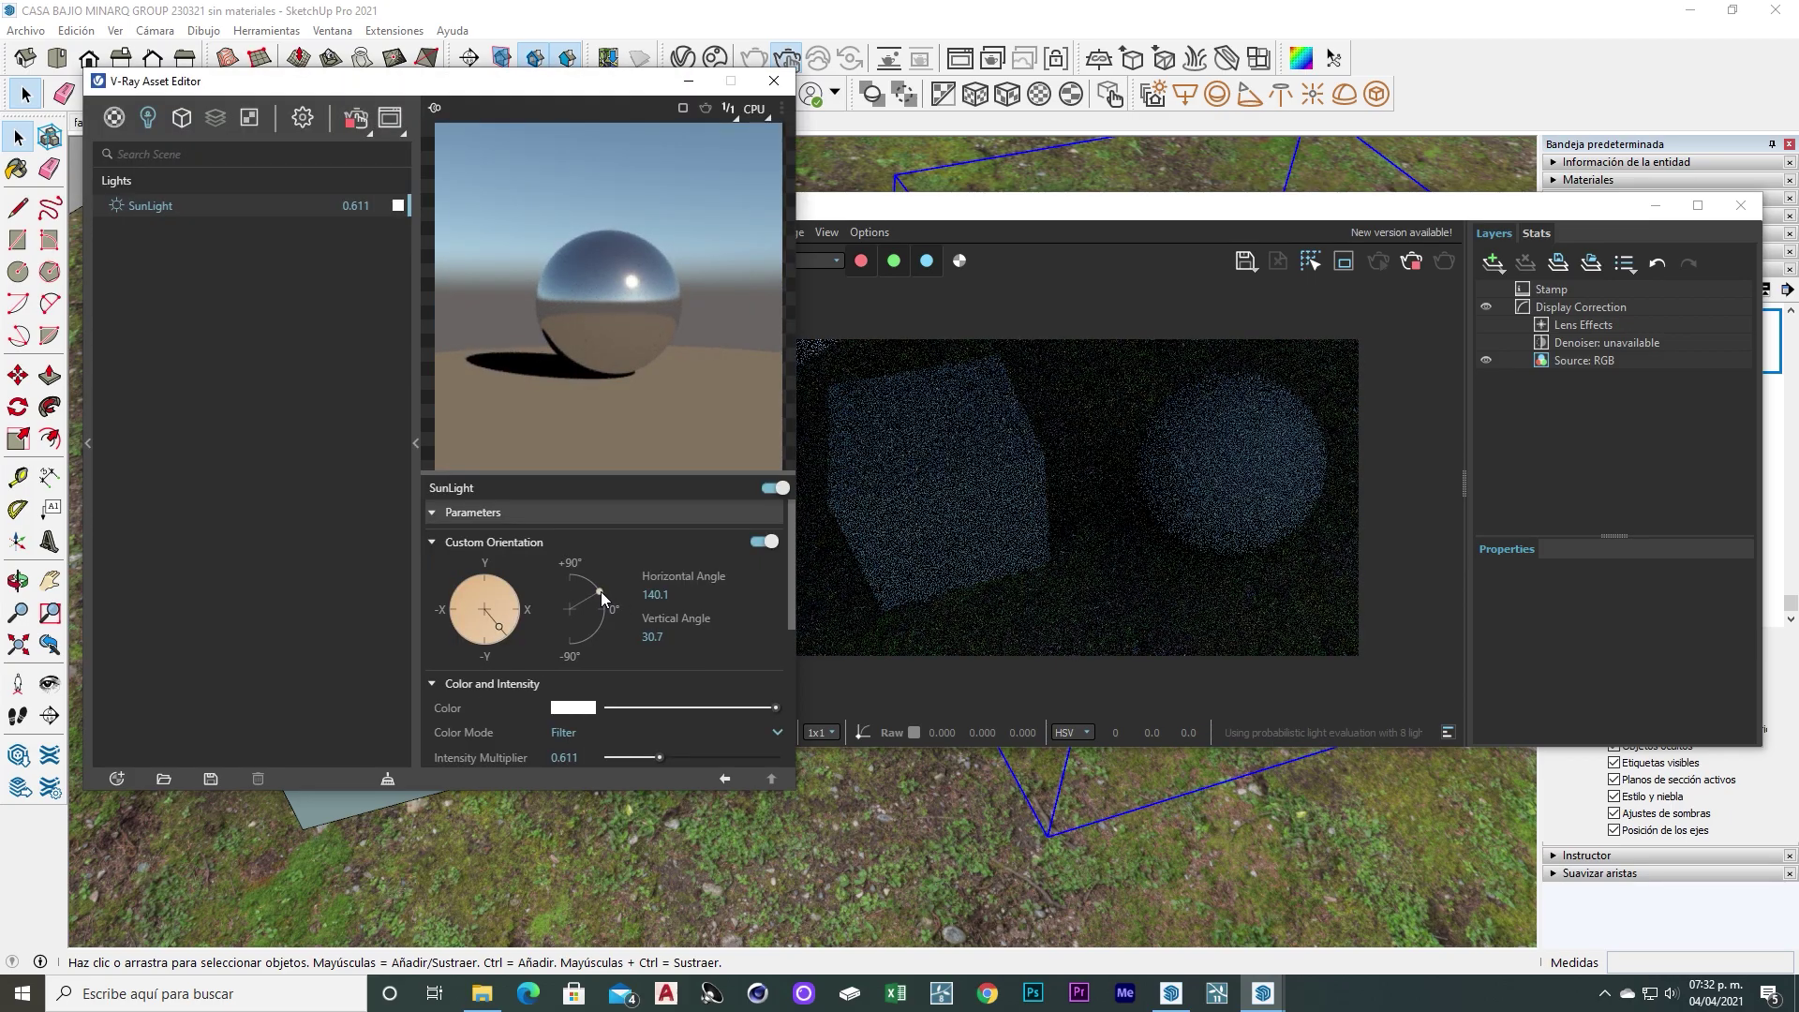
left_click_drag(502, 624, 470, 624)
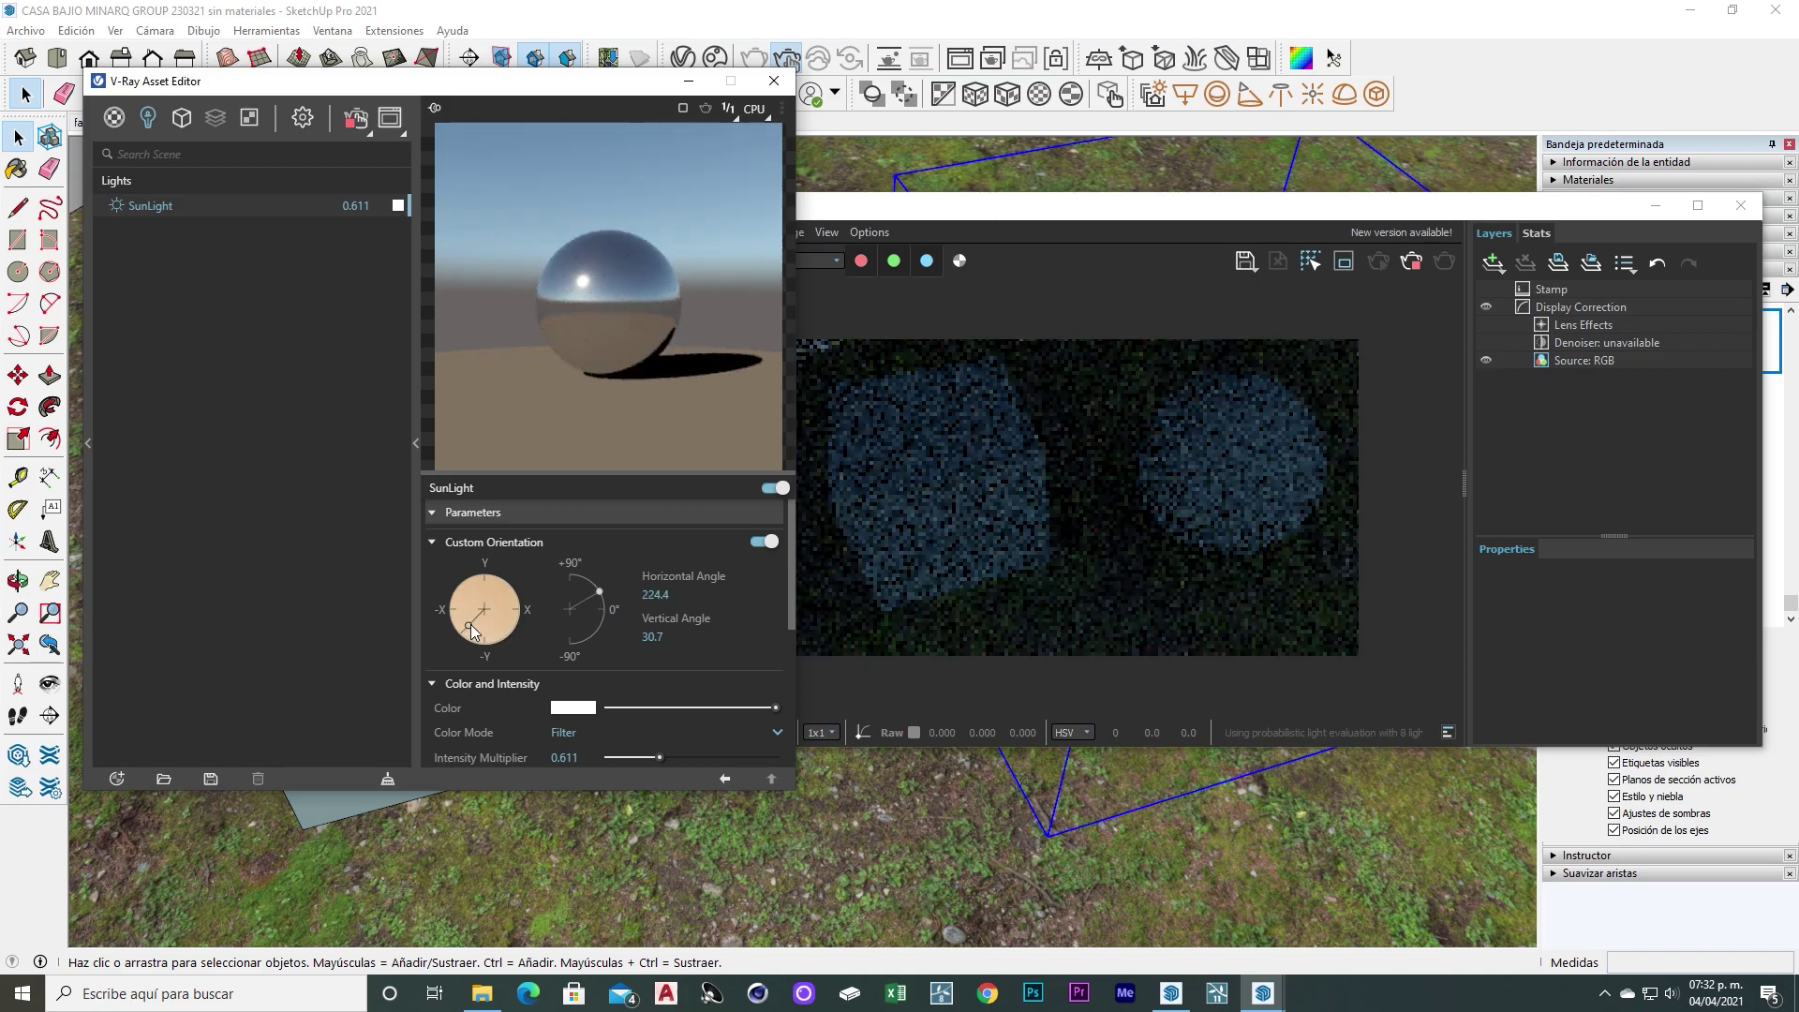
left_click_drag(471, 624, 517, 588)
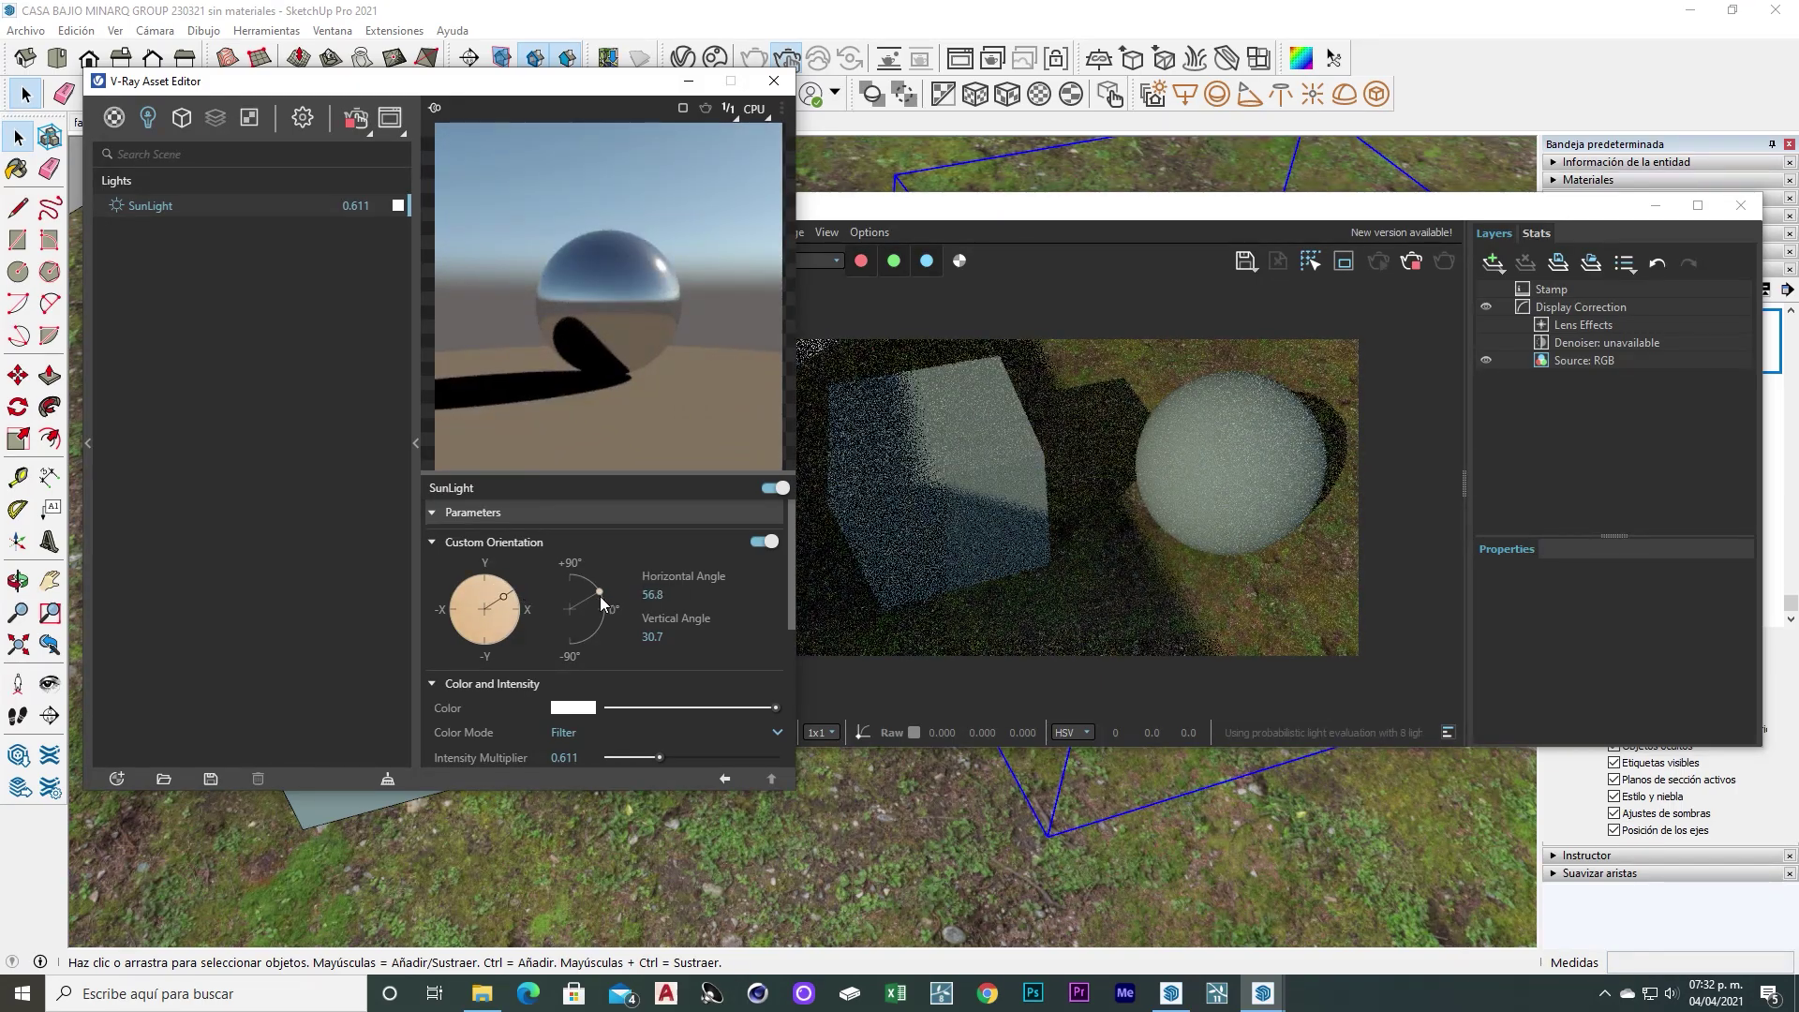
left_click_drag(600, 596, 594, 588)
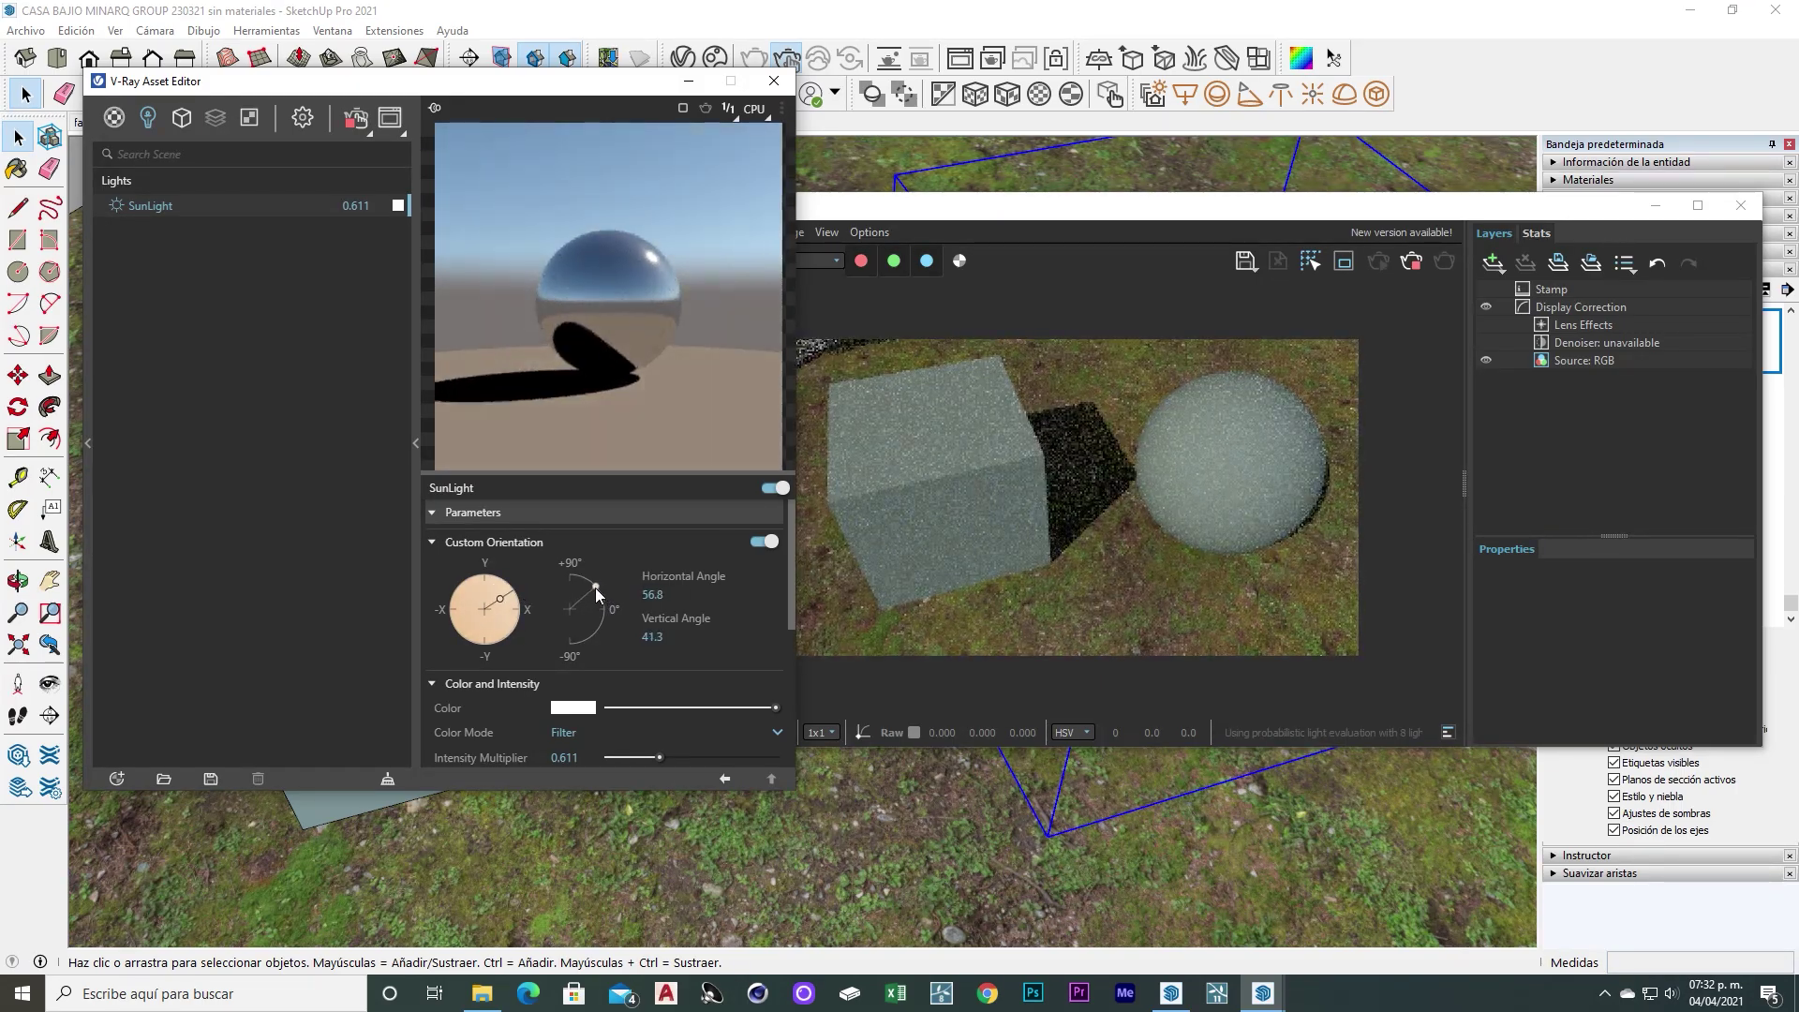
left_click_drag(601, 85, 593, 76)
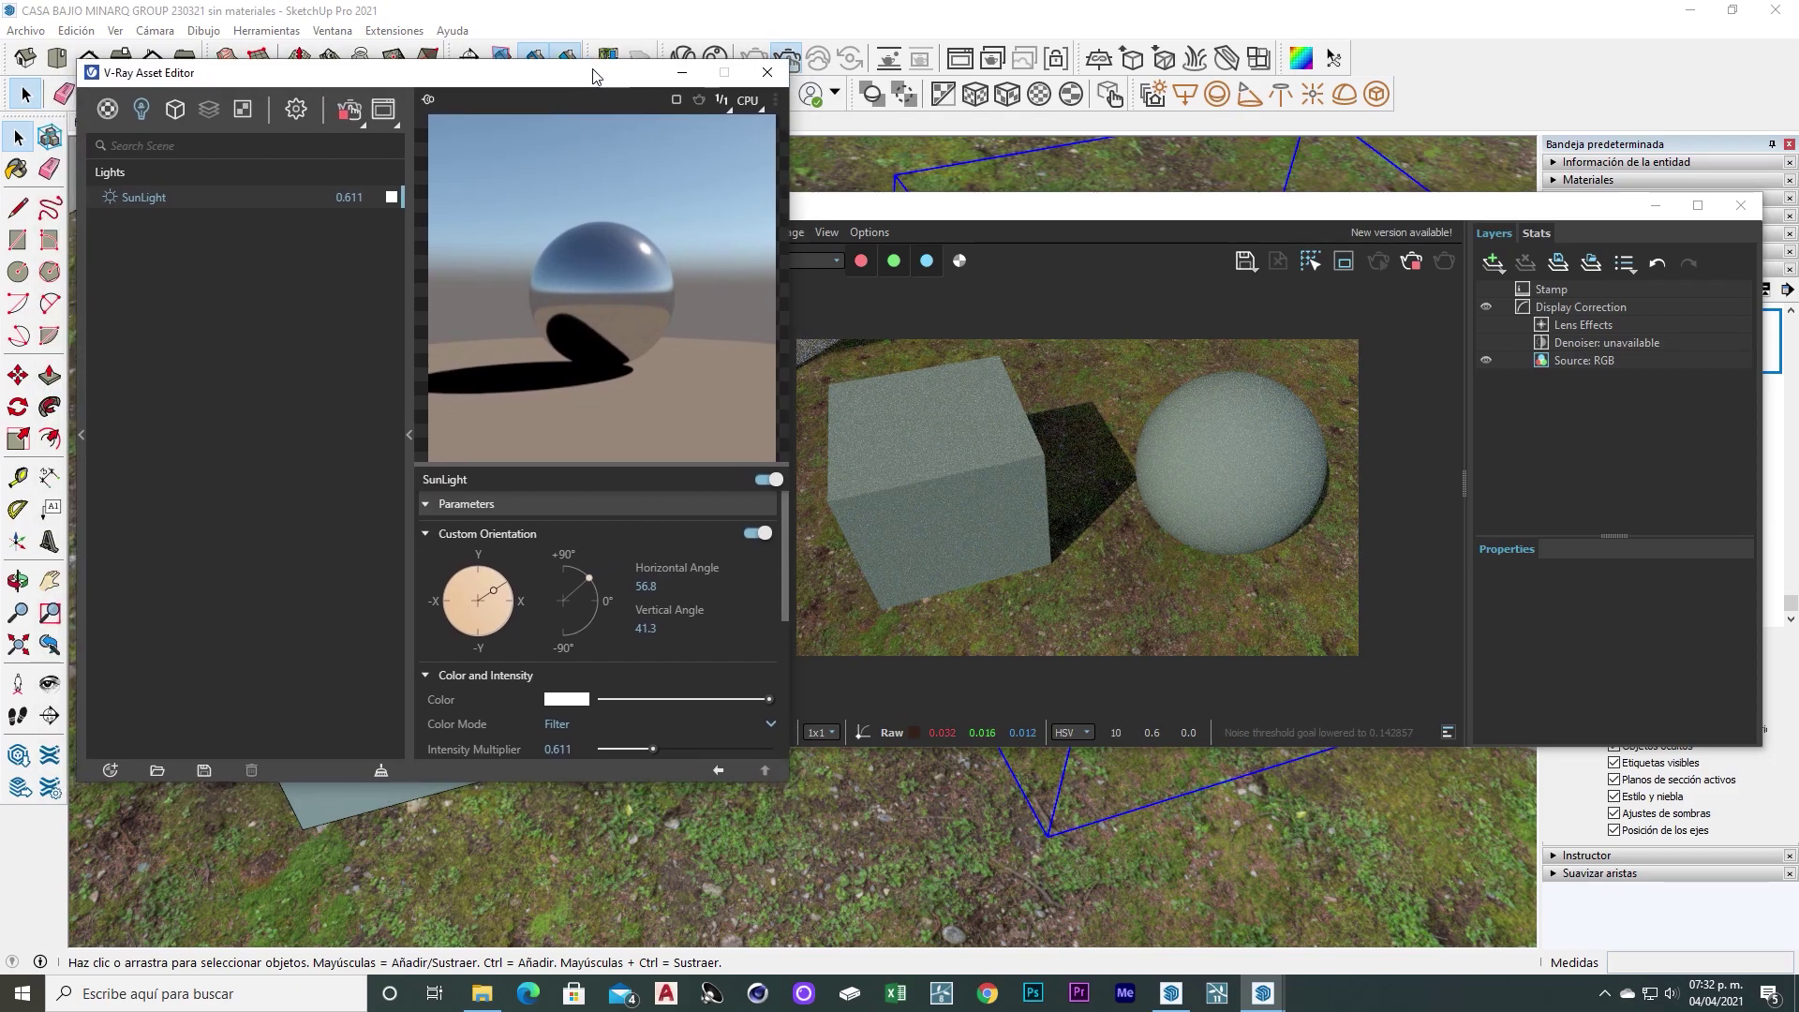
left_click(108, 108)
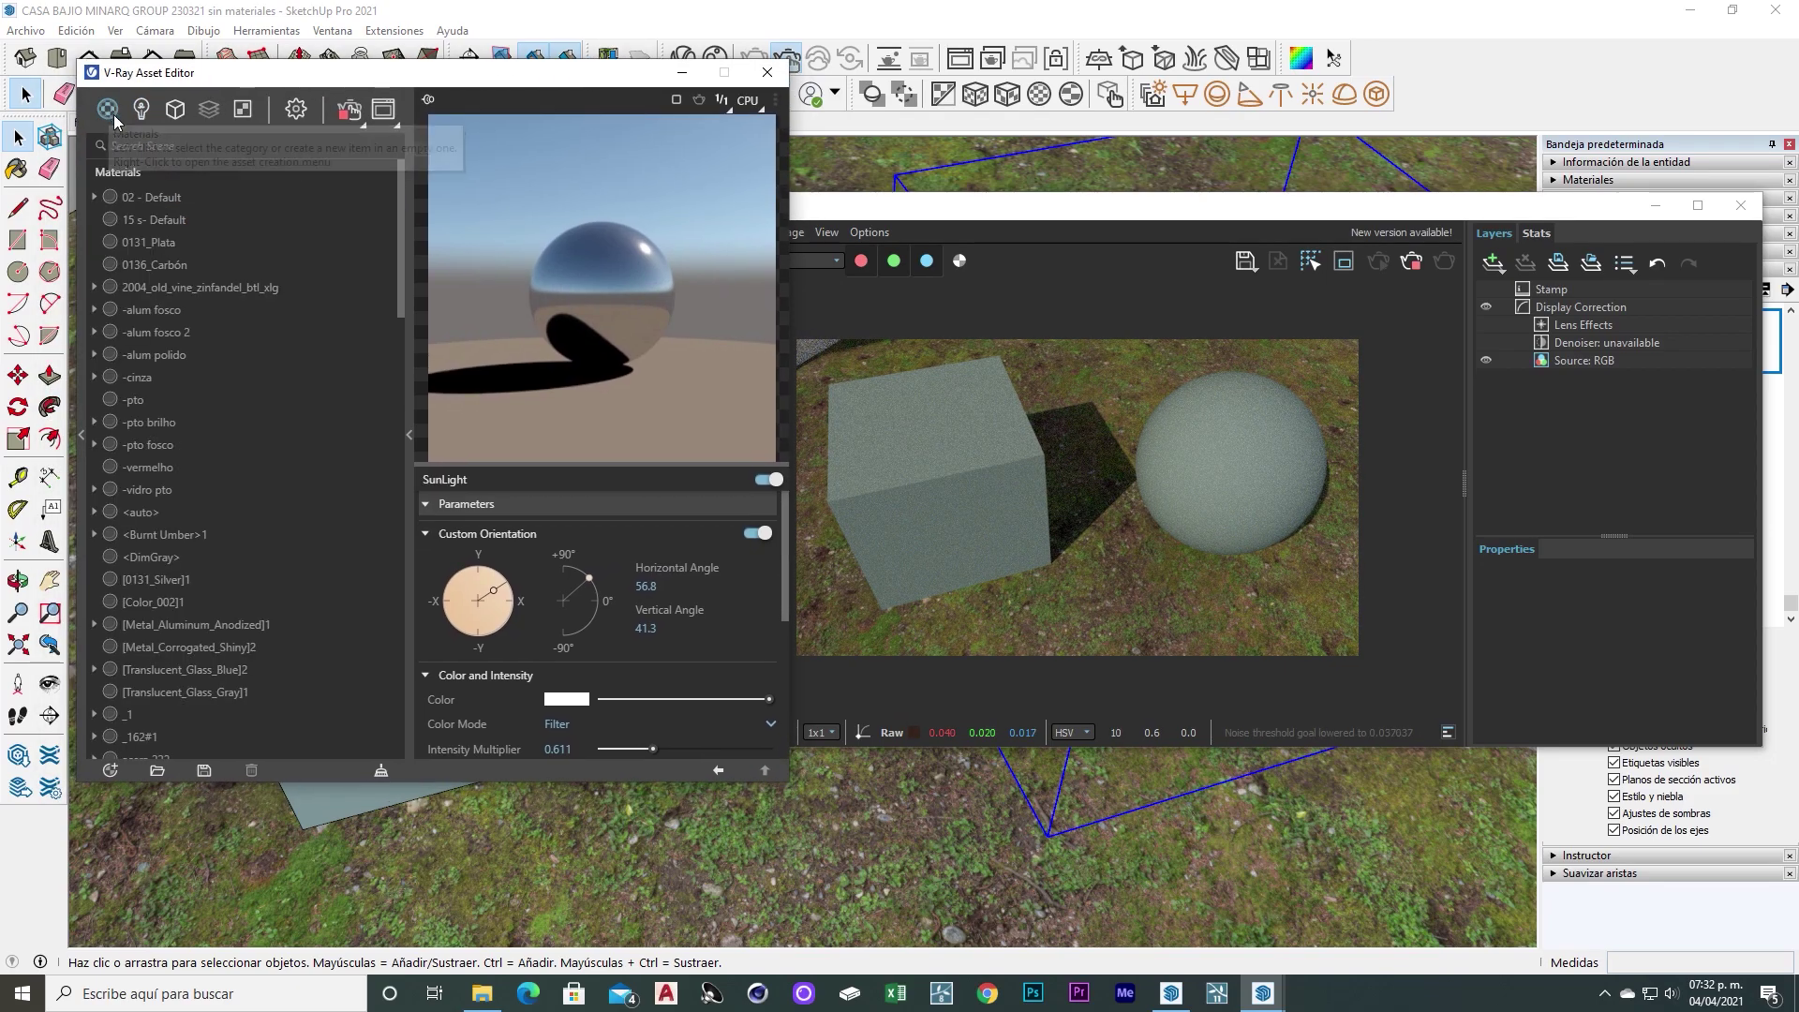
Select the cristal1 material in the V-Ray Asset Editor
left_click_drag(1192, 208, 1153, 46)
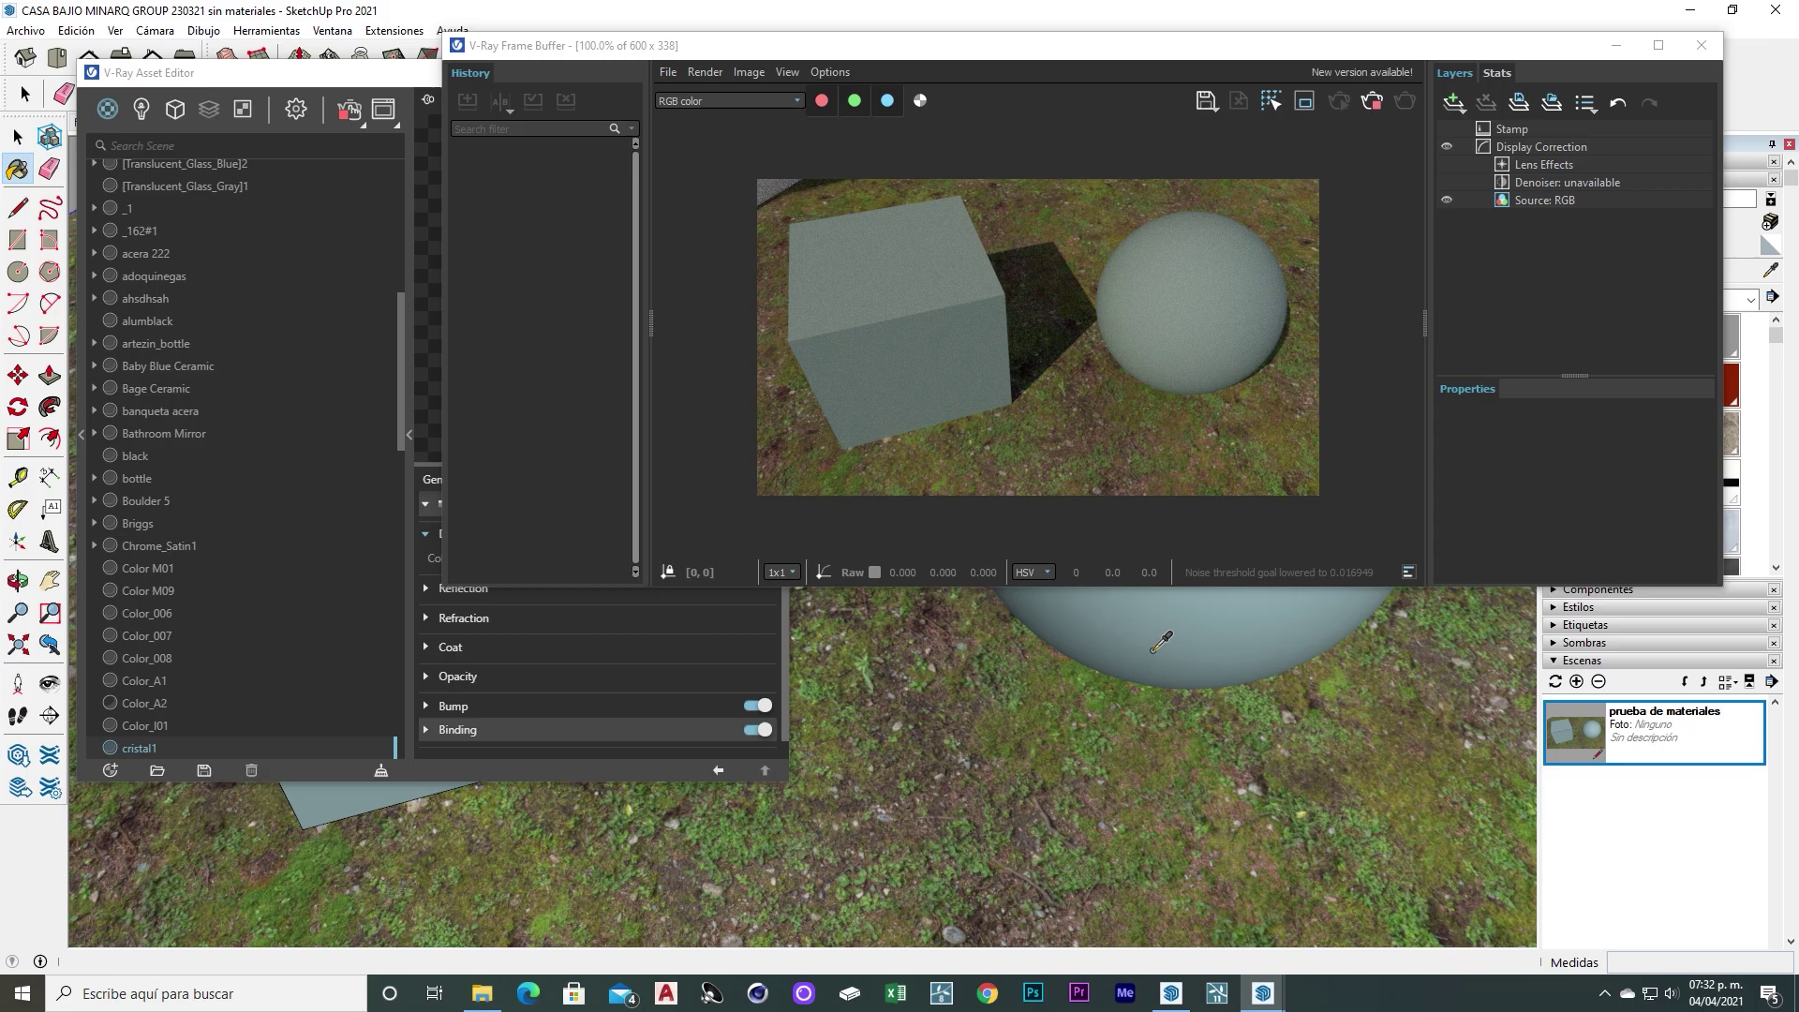
left_click(400, 83)
left_click_drag(901, 49, 1021, 148)
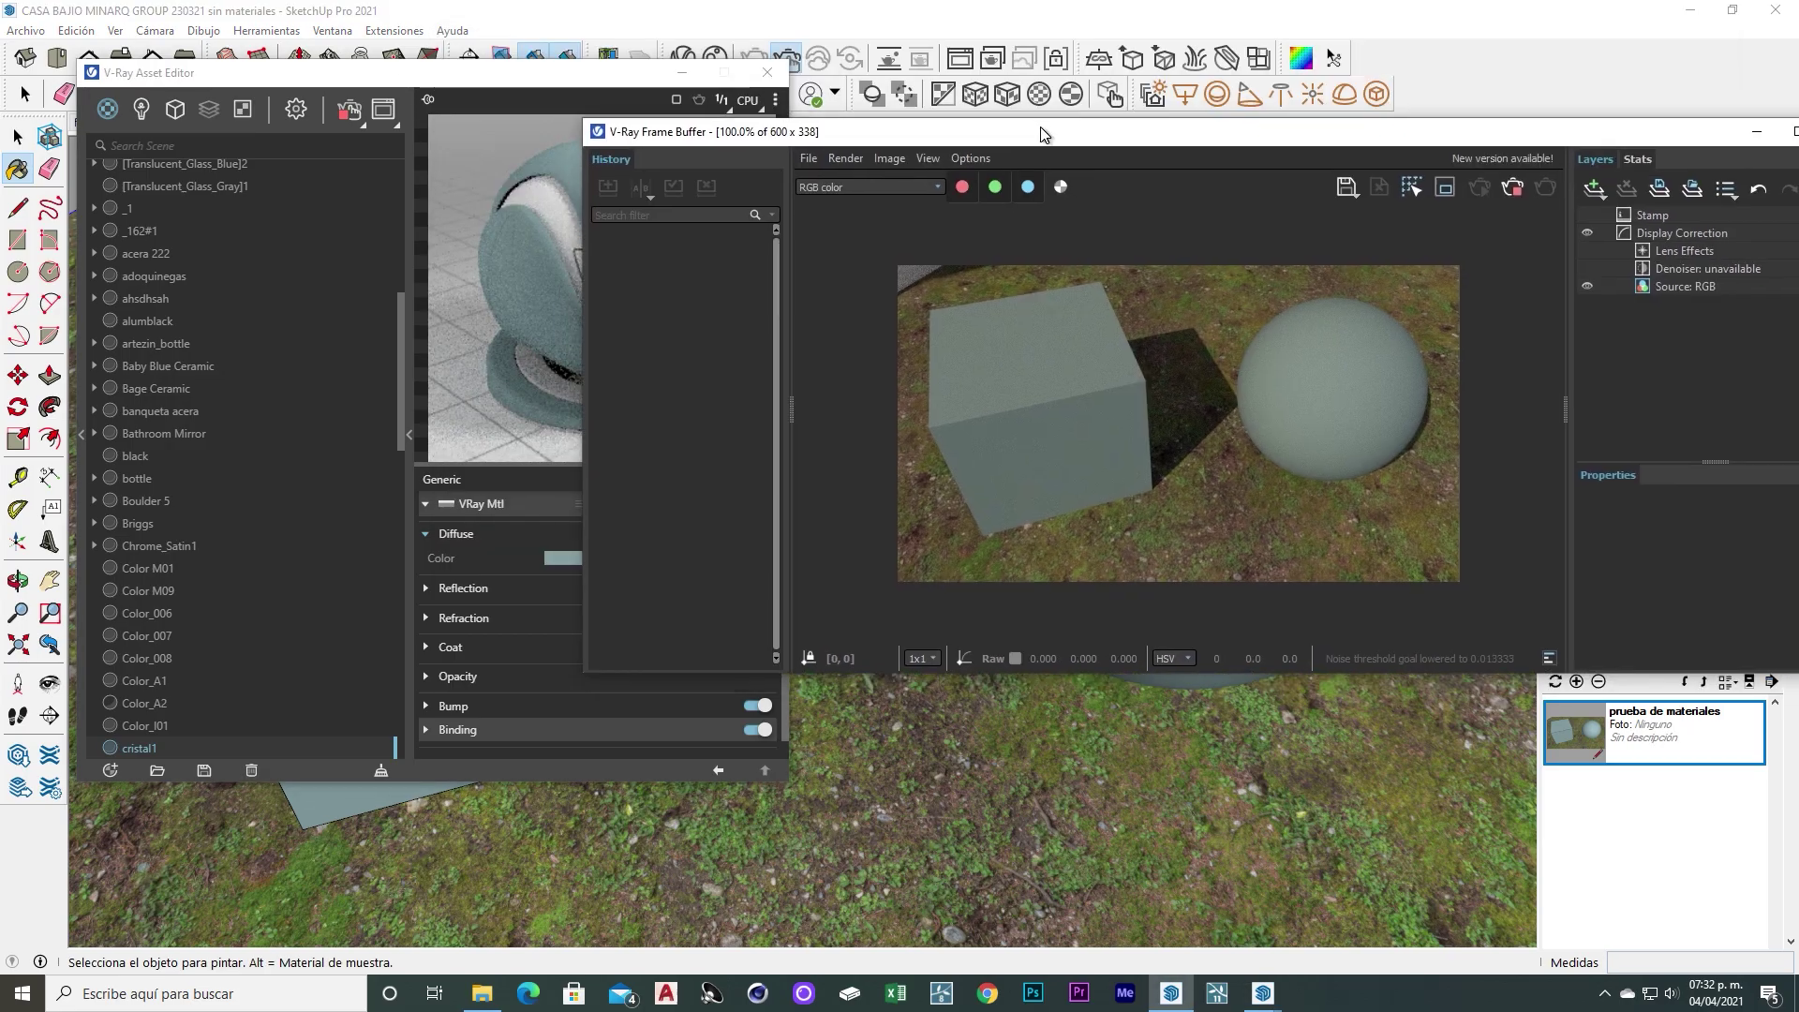
left_click(504, 73)
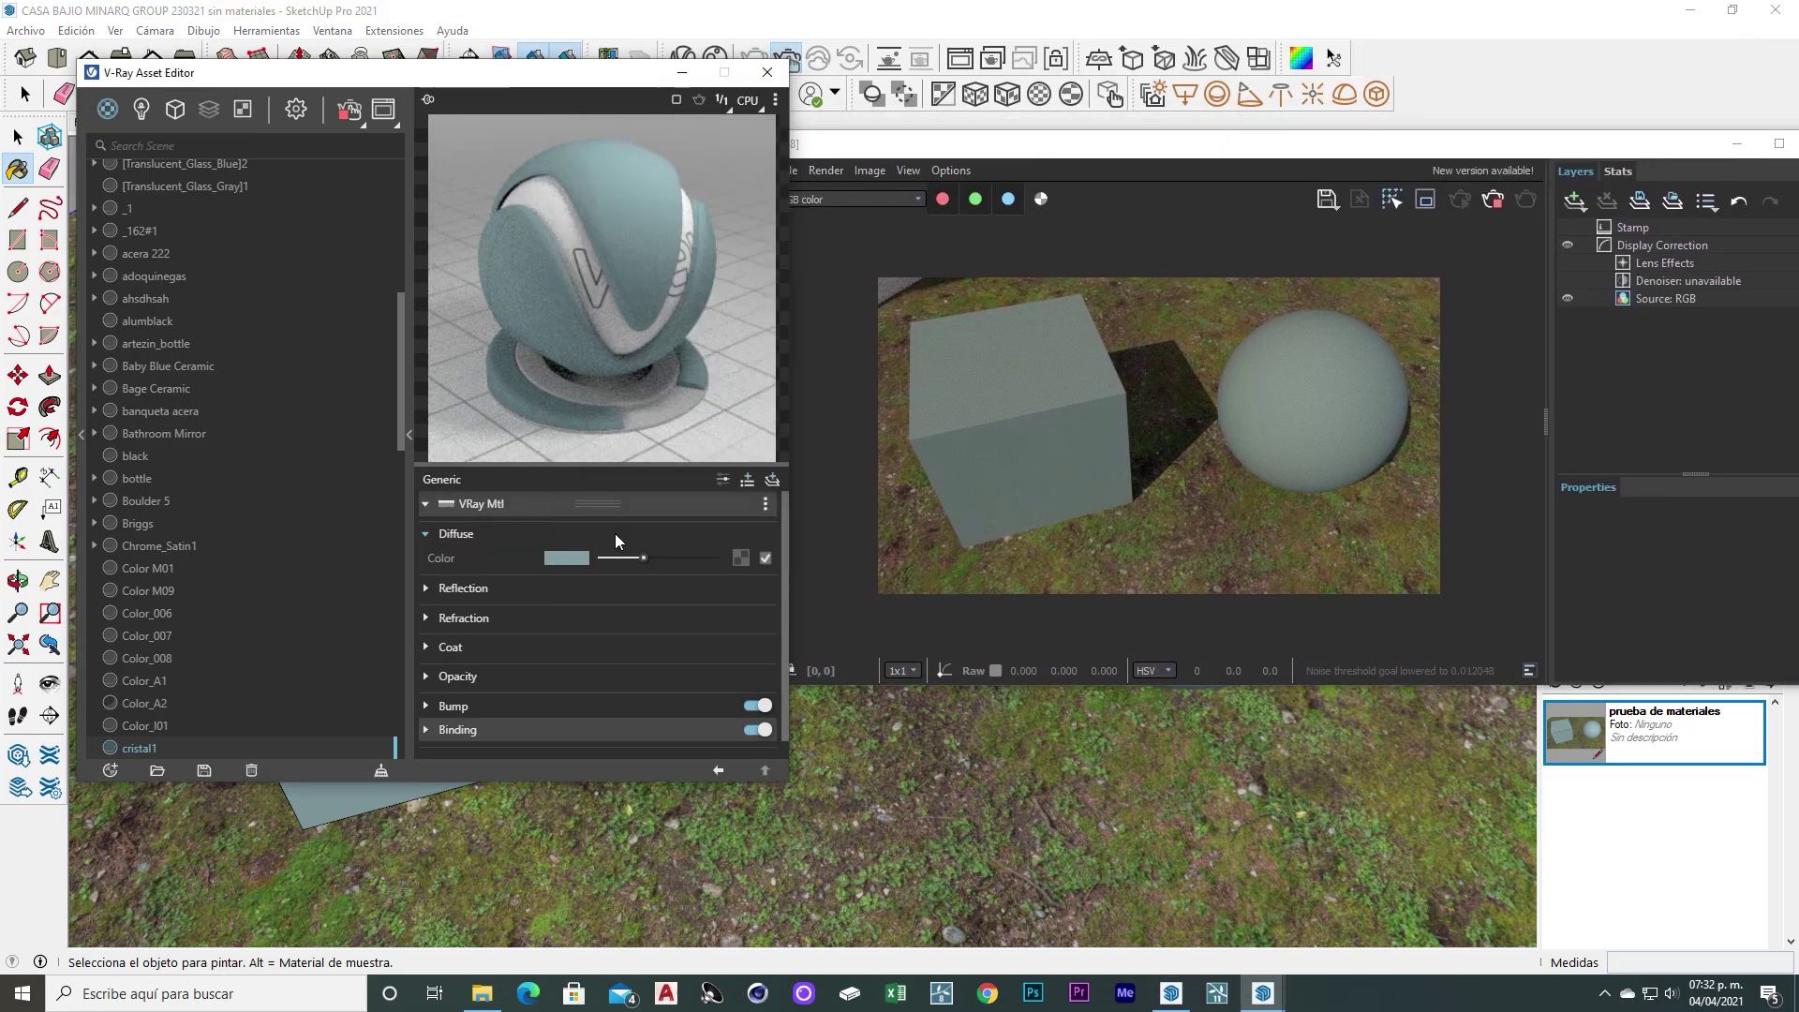
Give cristal1 a white reflection colour and a reflection IOR of 2.5
left_click(433, 589)
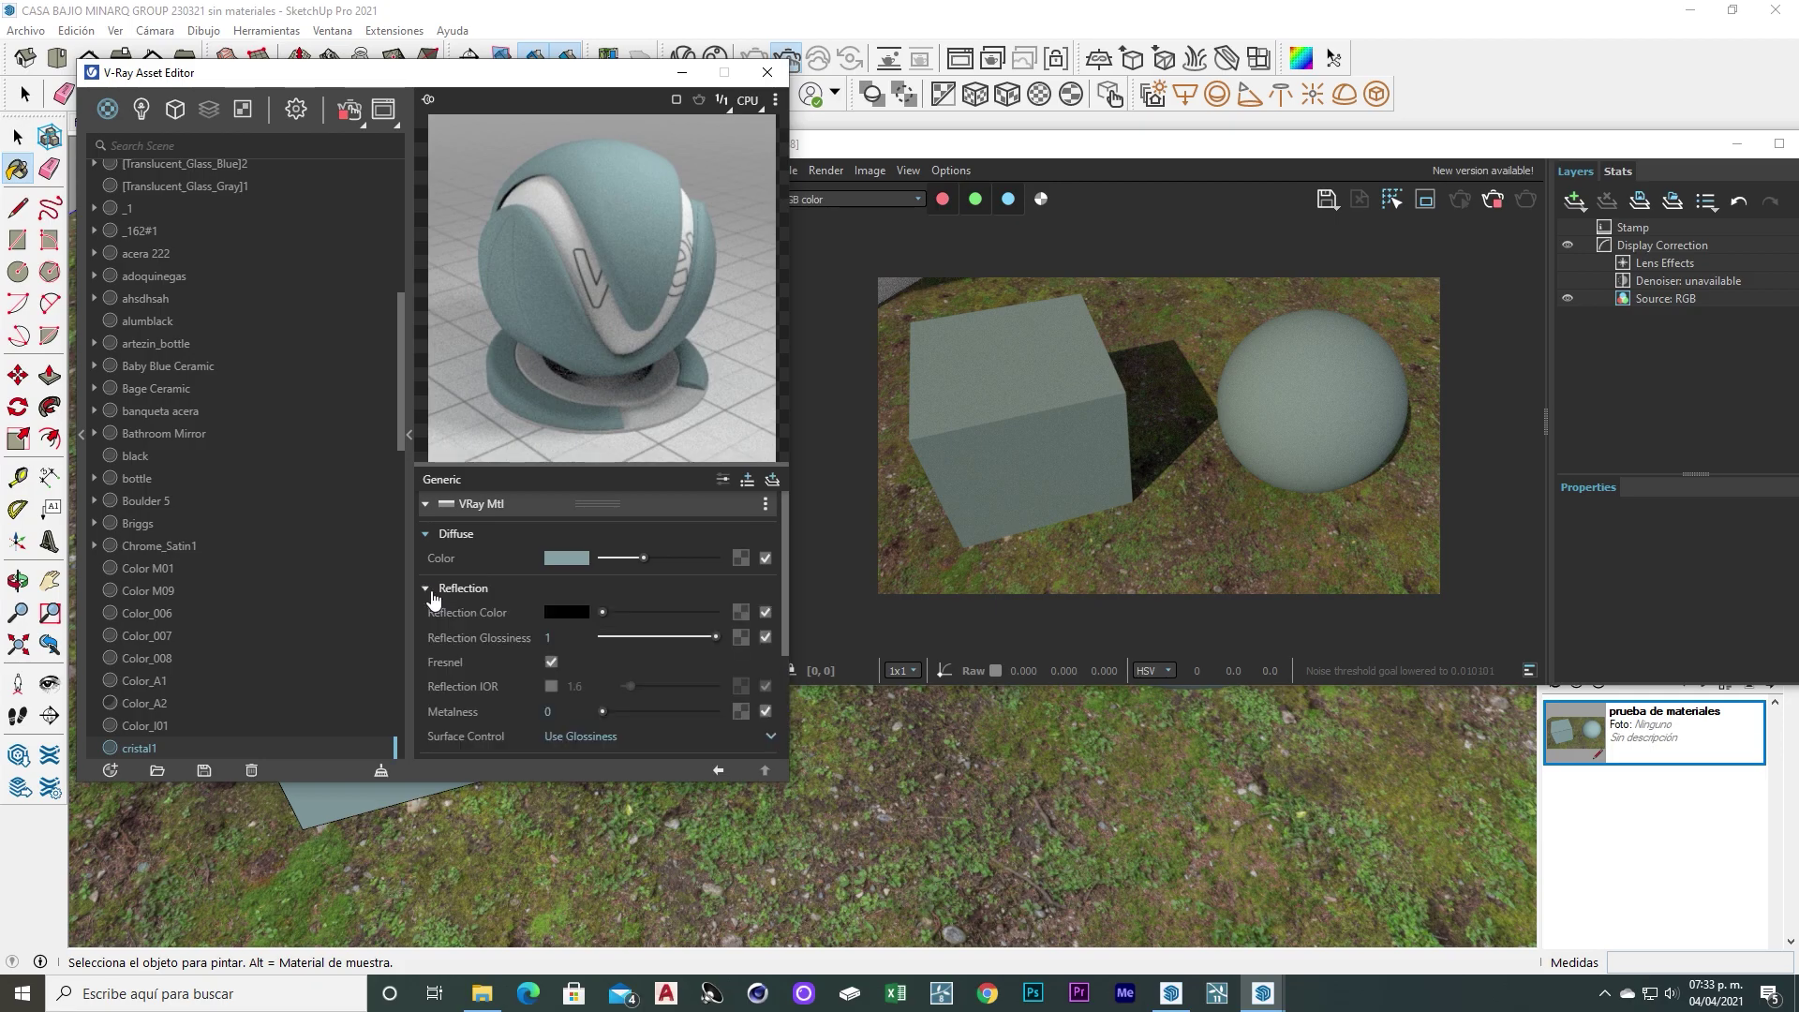
left_click_drag(650, 611, 717, 612)
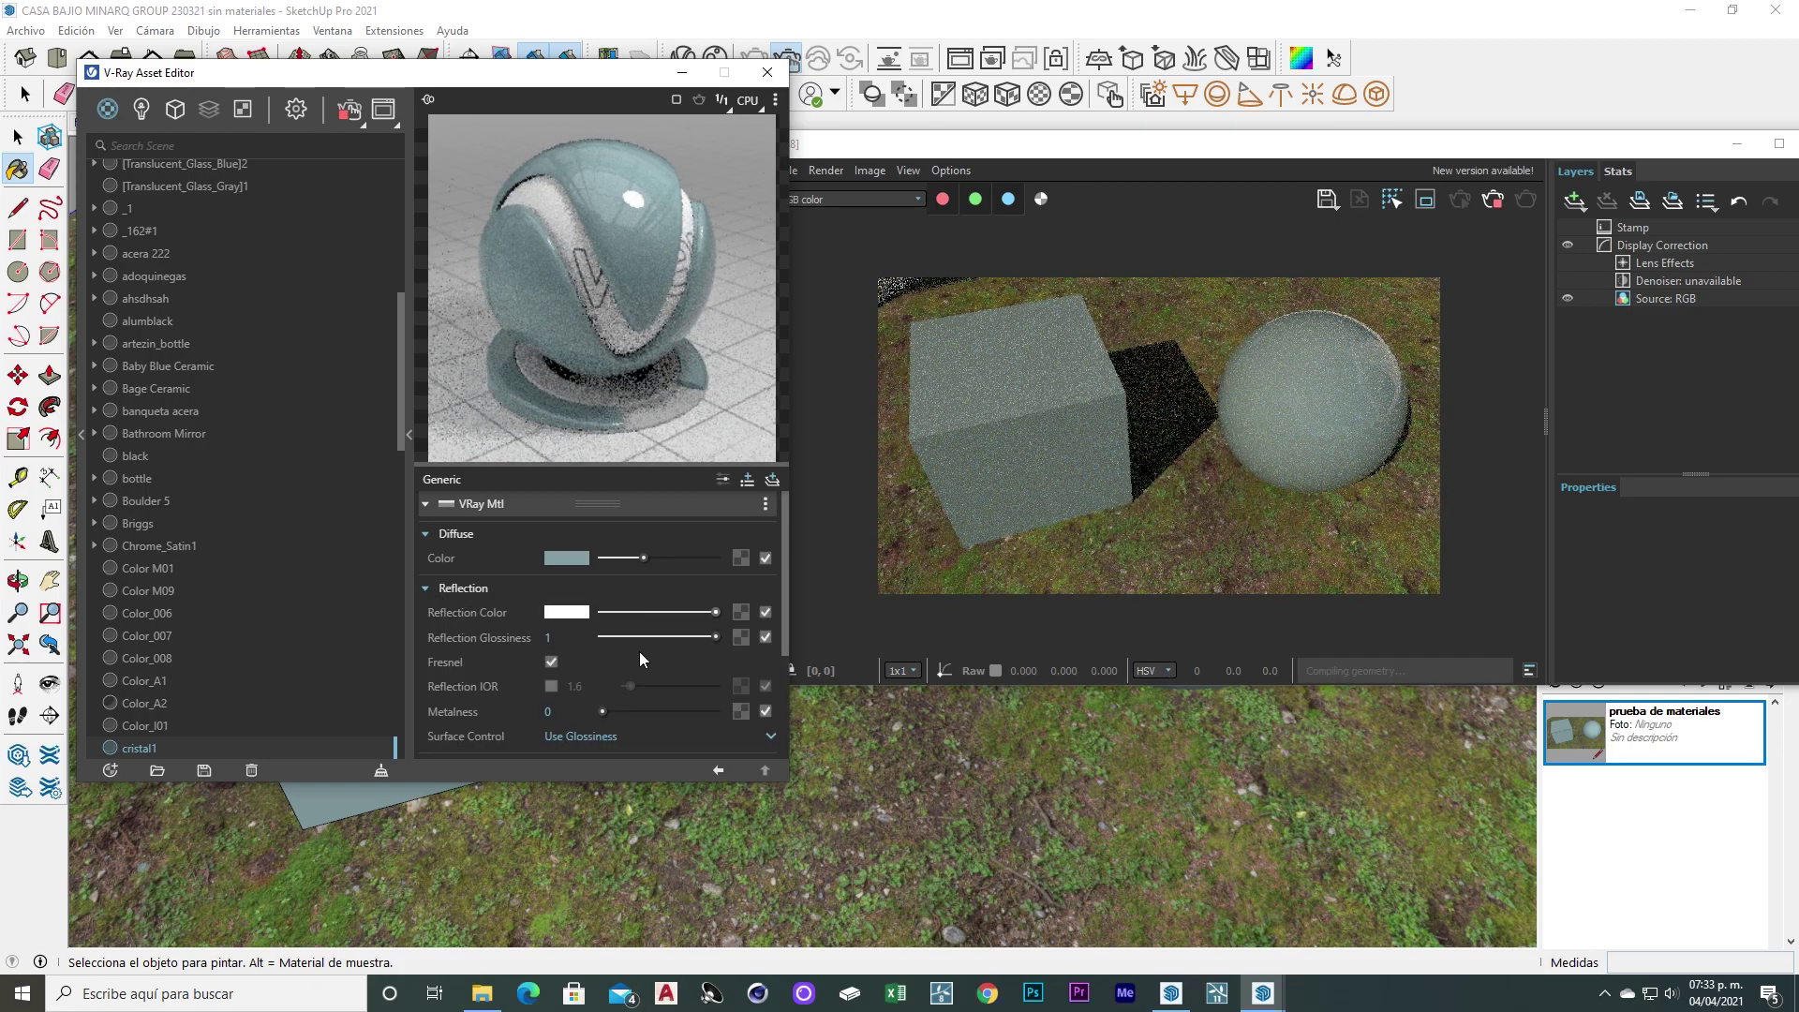
left_click(551, 687)
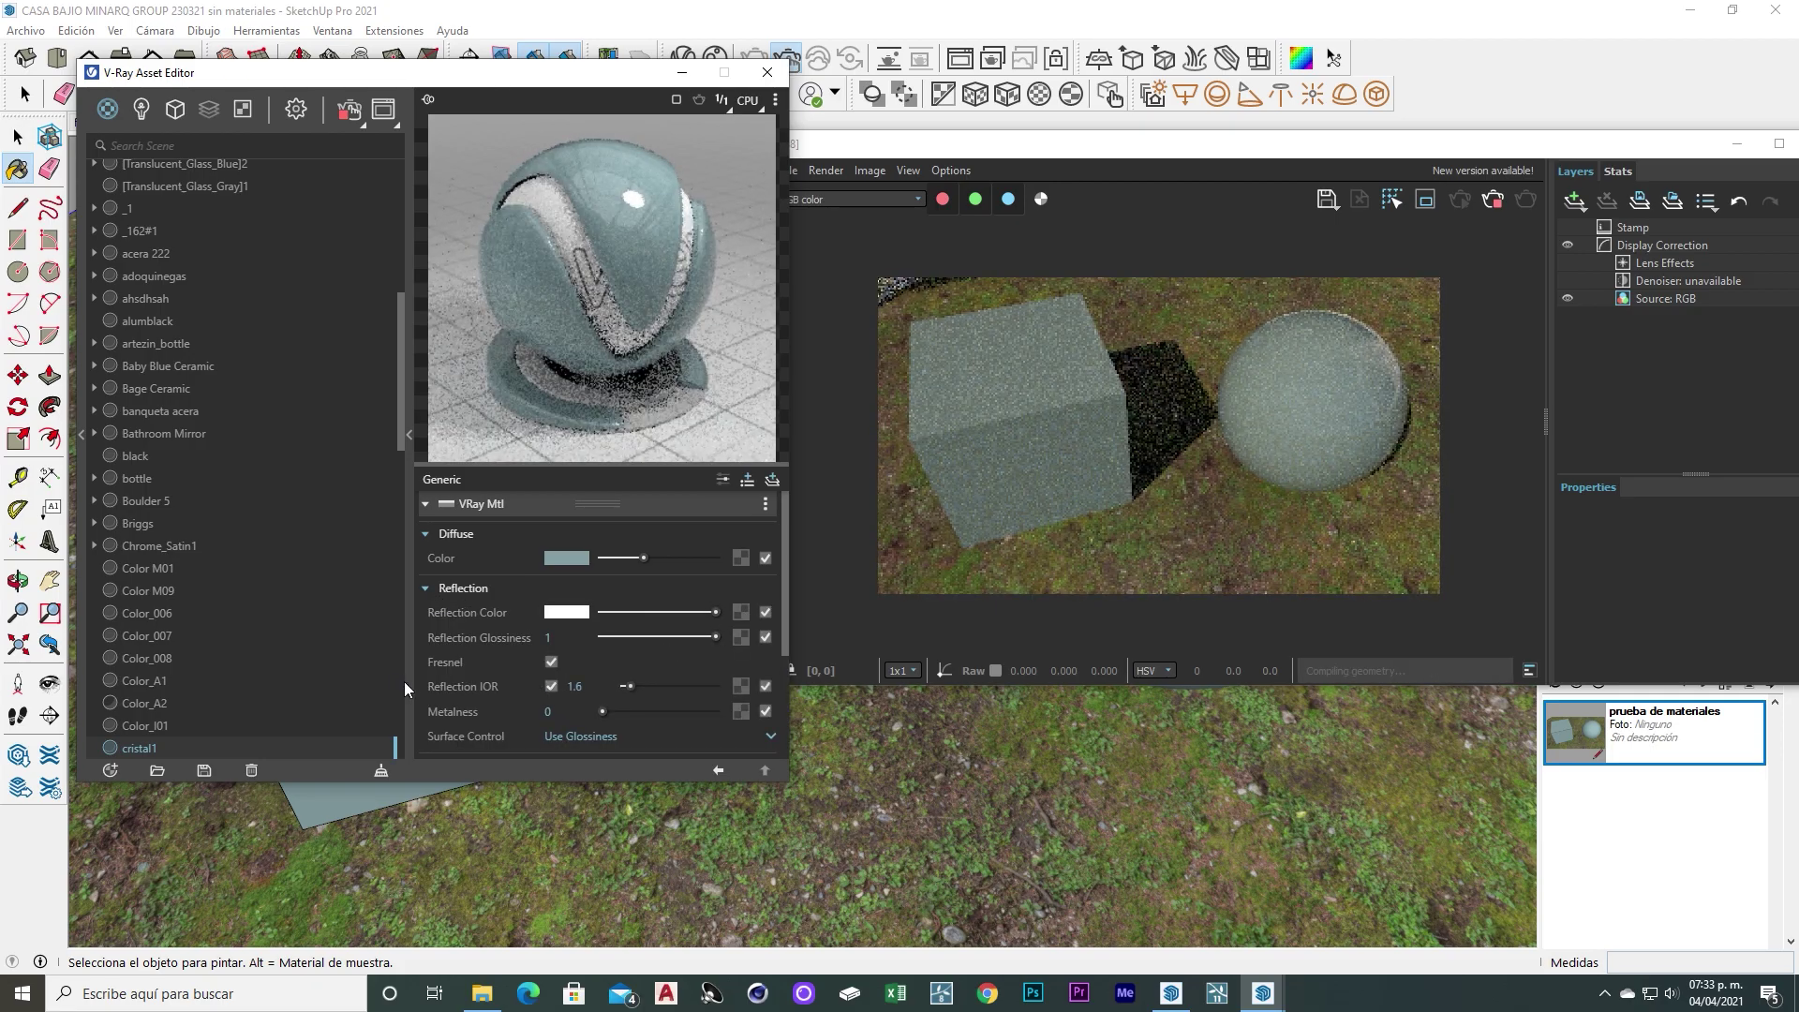
left_click_drag(648, 687, 665, 687)
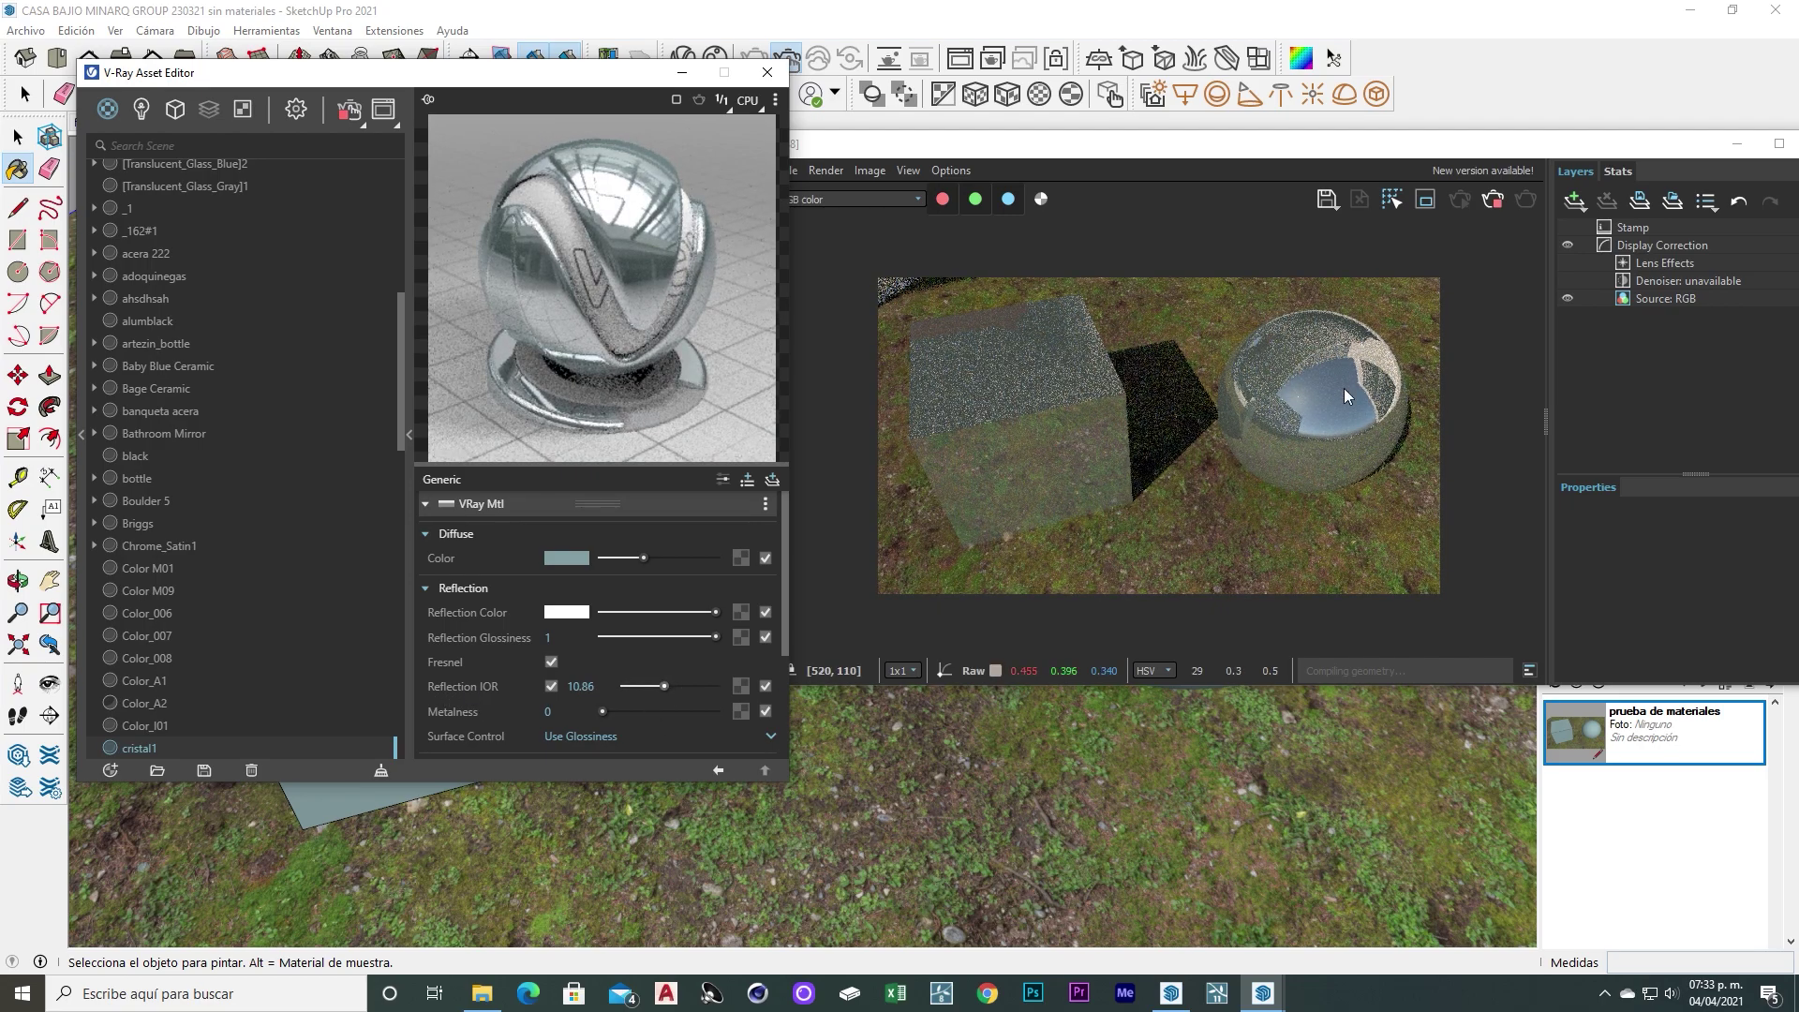
left_click(631, 686)
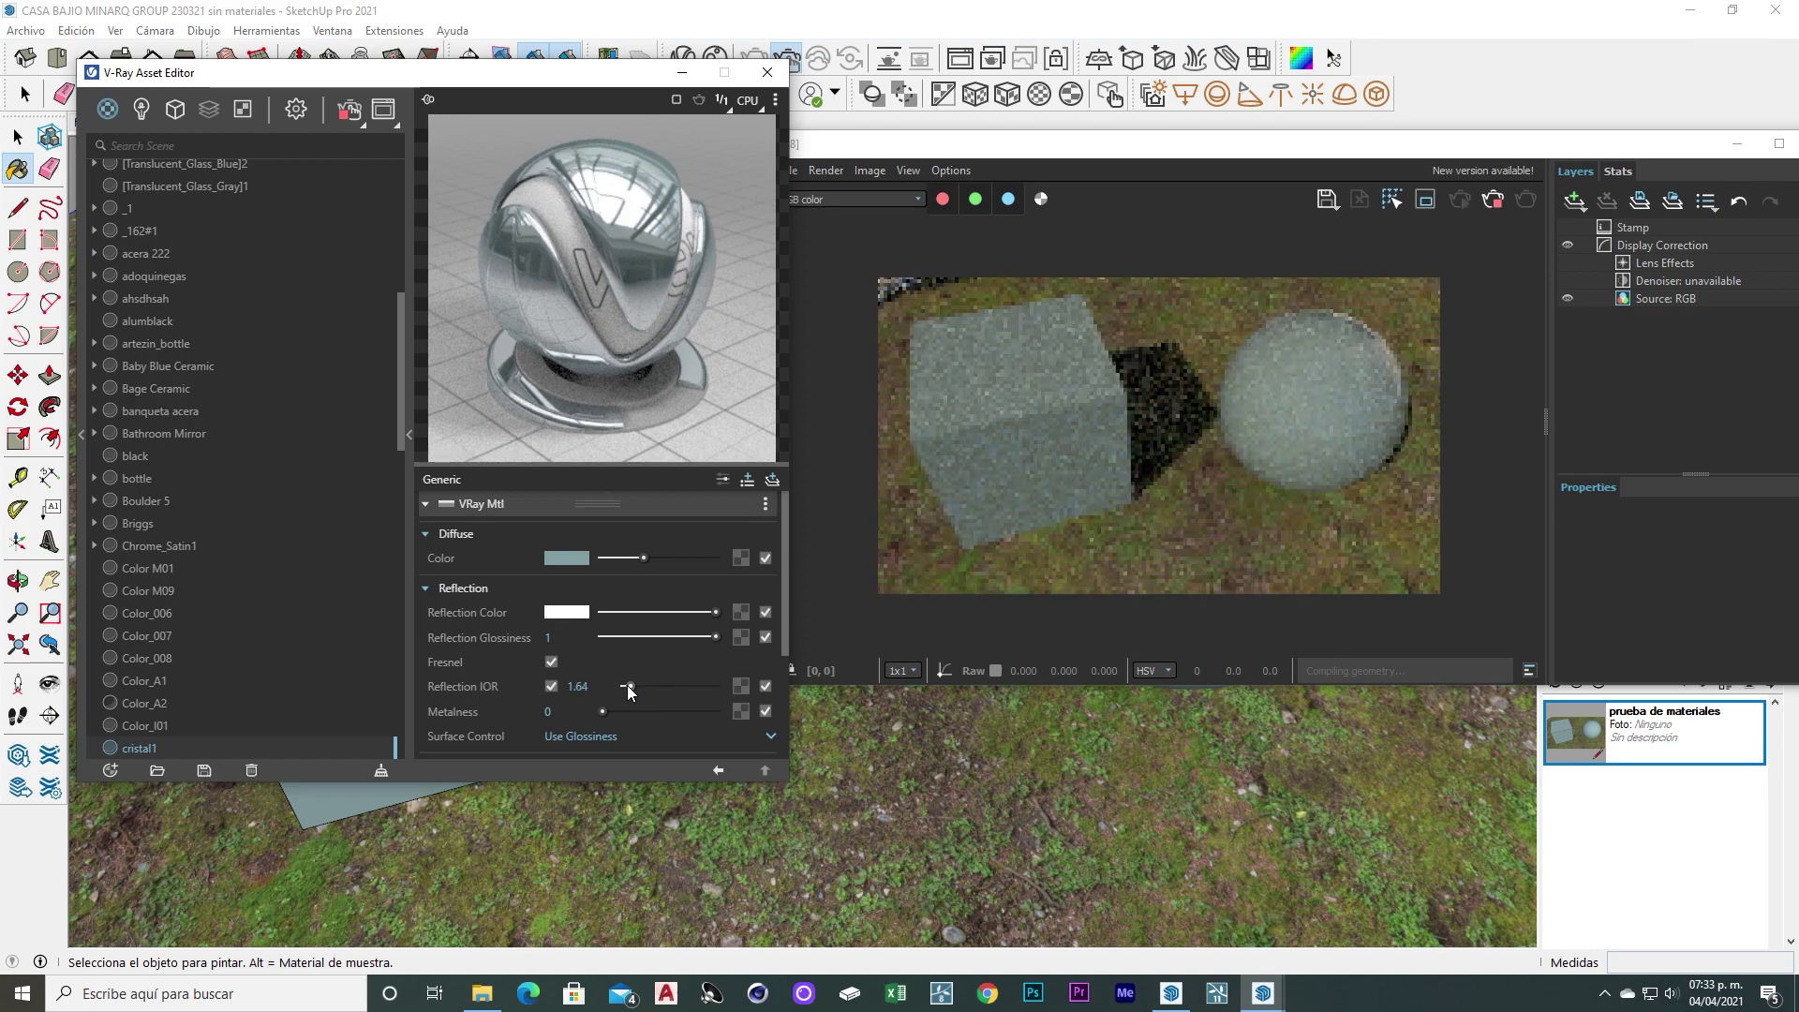
type("2.5")
key("Return")
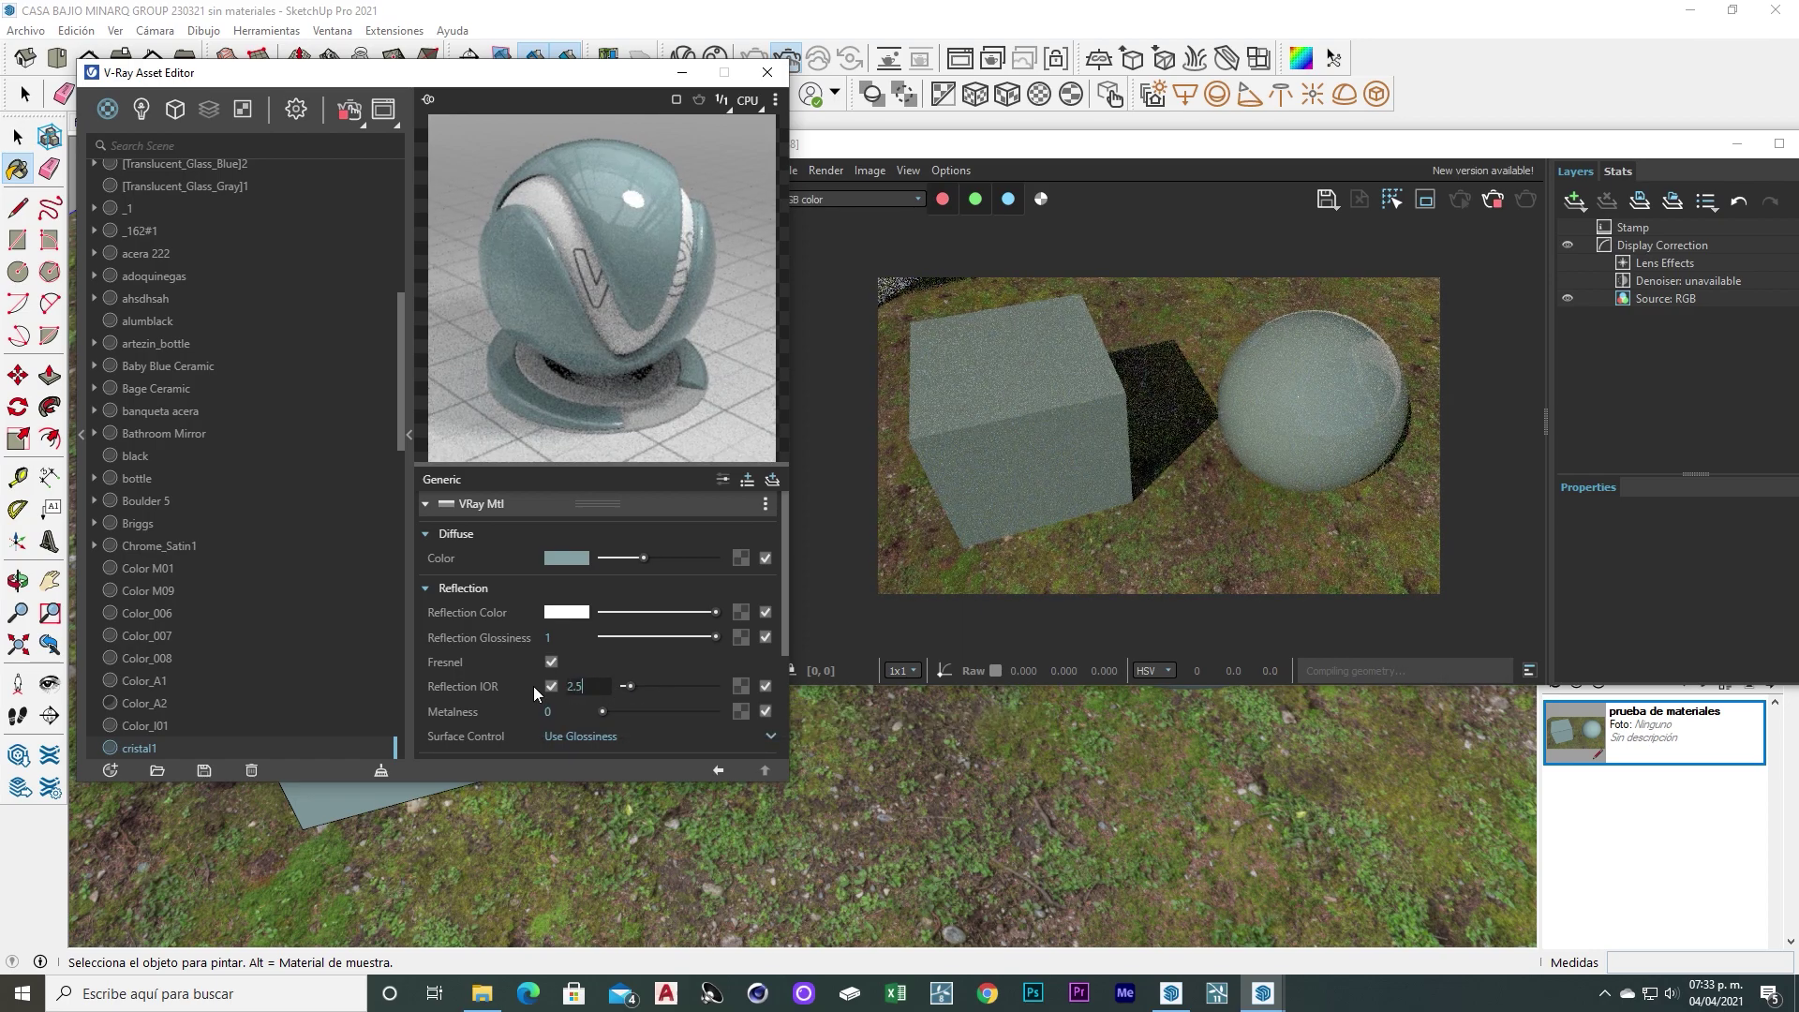
left_click(427, 587)
Set cristal1's refraction colour to white for clear glass
left_click(436, 624)
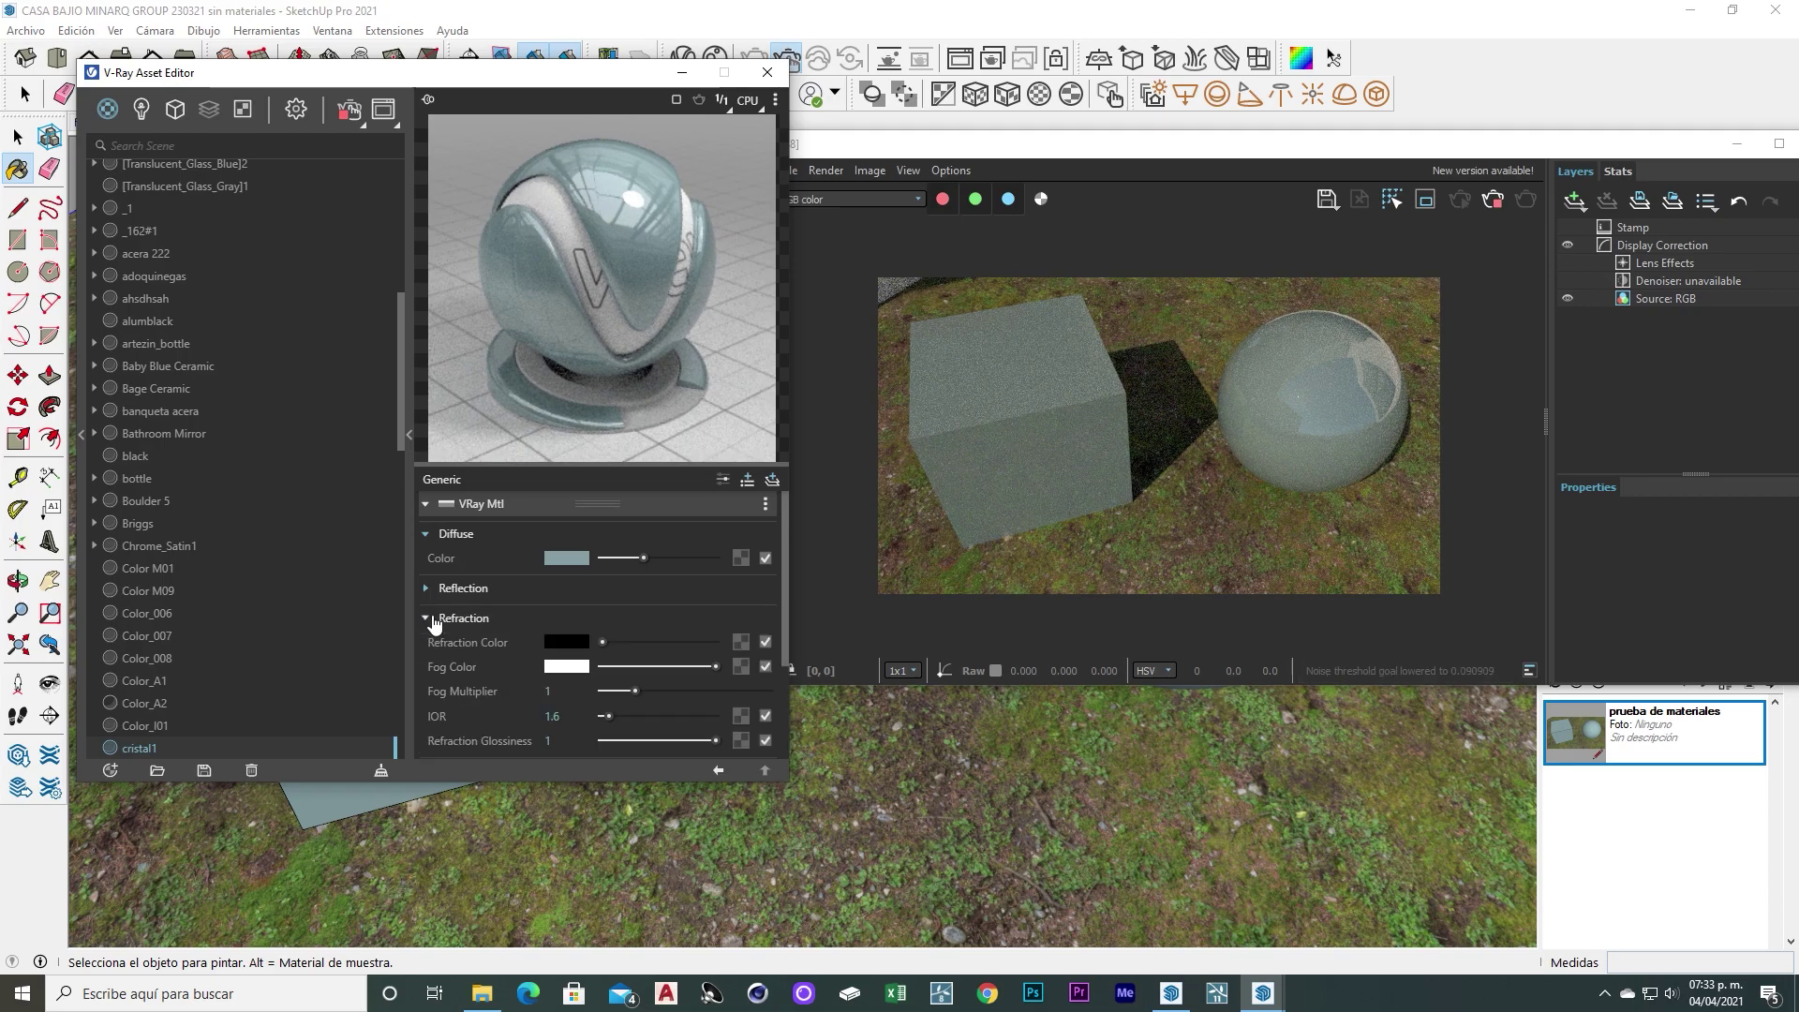
left_click_drag(624, 643, 748, 643)
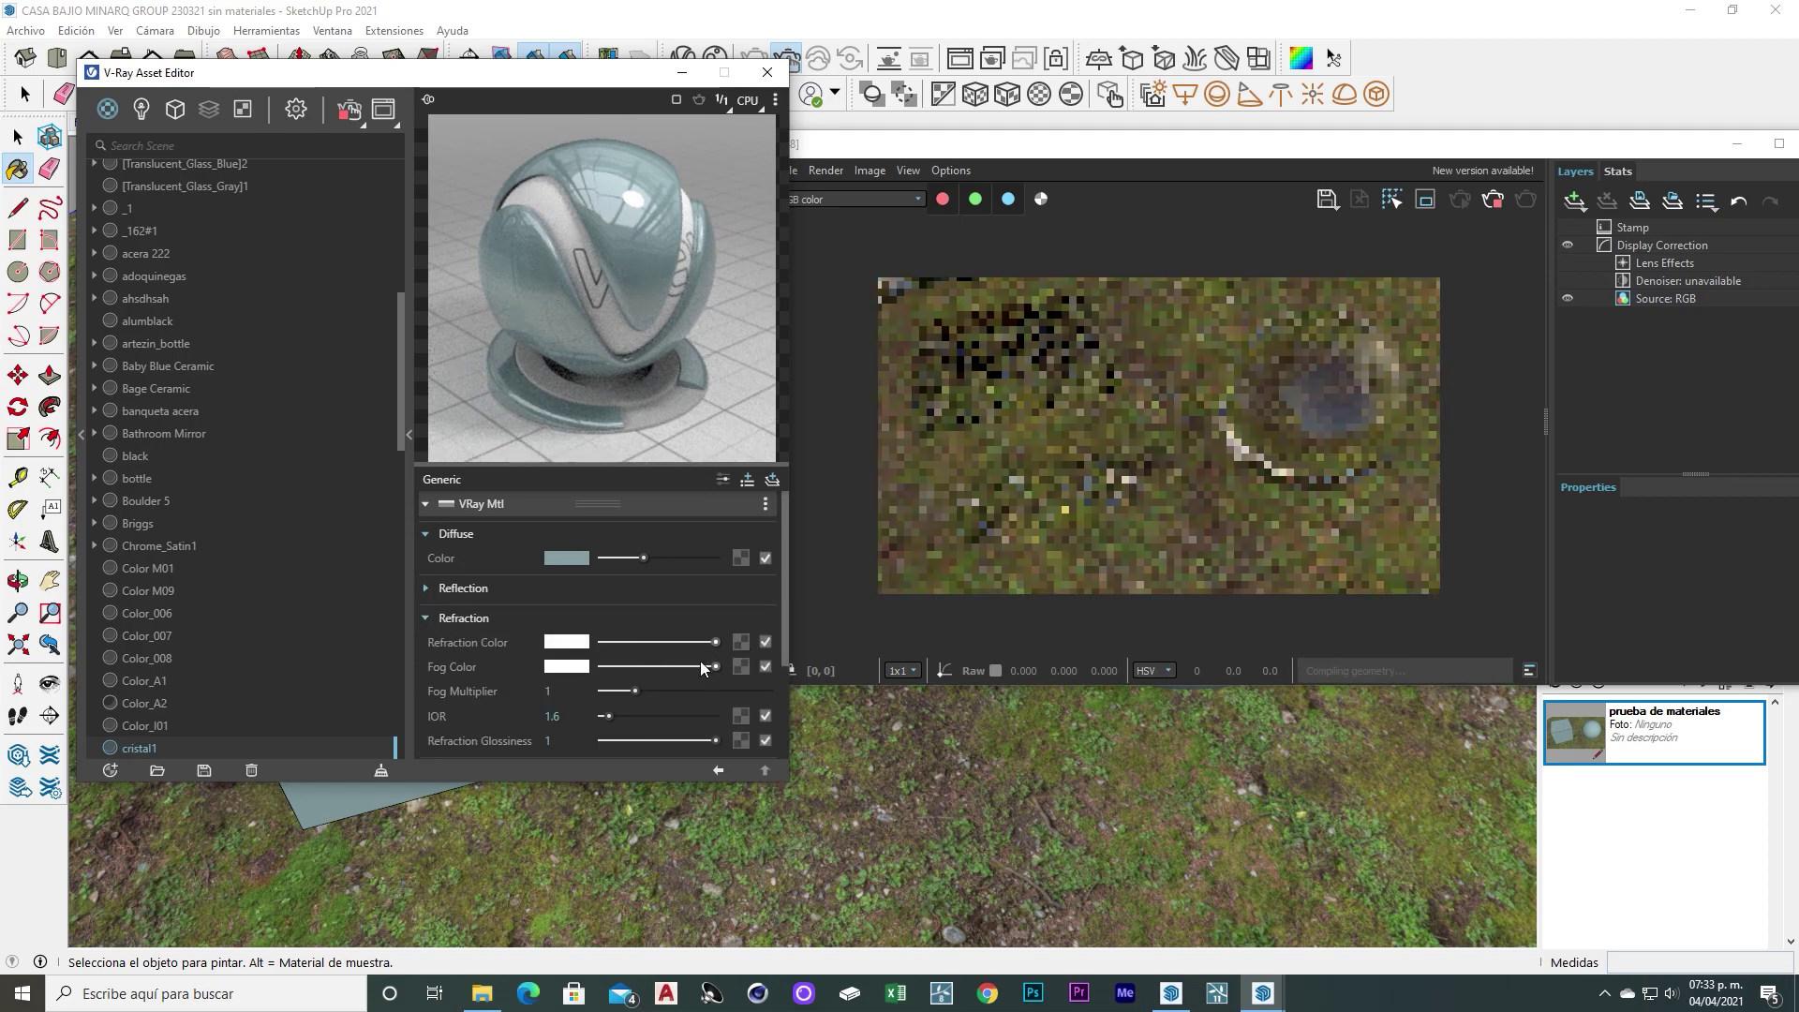
mouse_move(918, 750)
middle_mouse_down()
mouse_move(1041, 673)
mouse_move(992, 716)
middle_mouse_up()
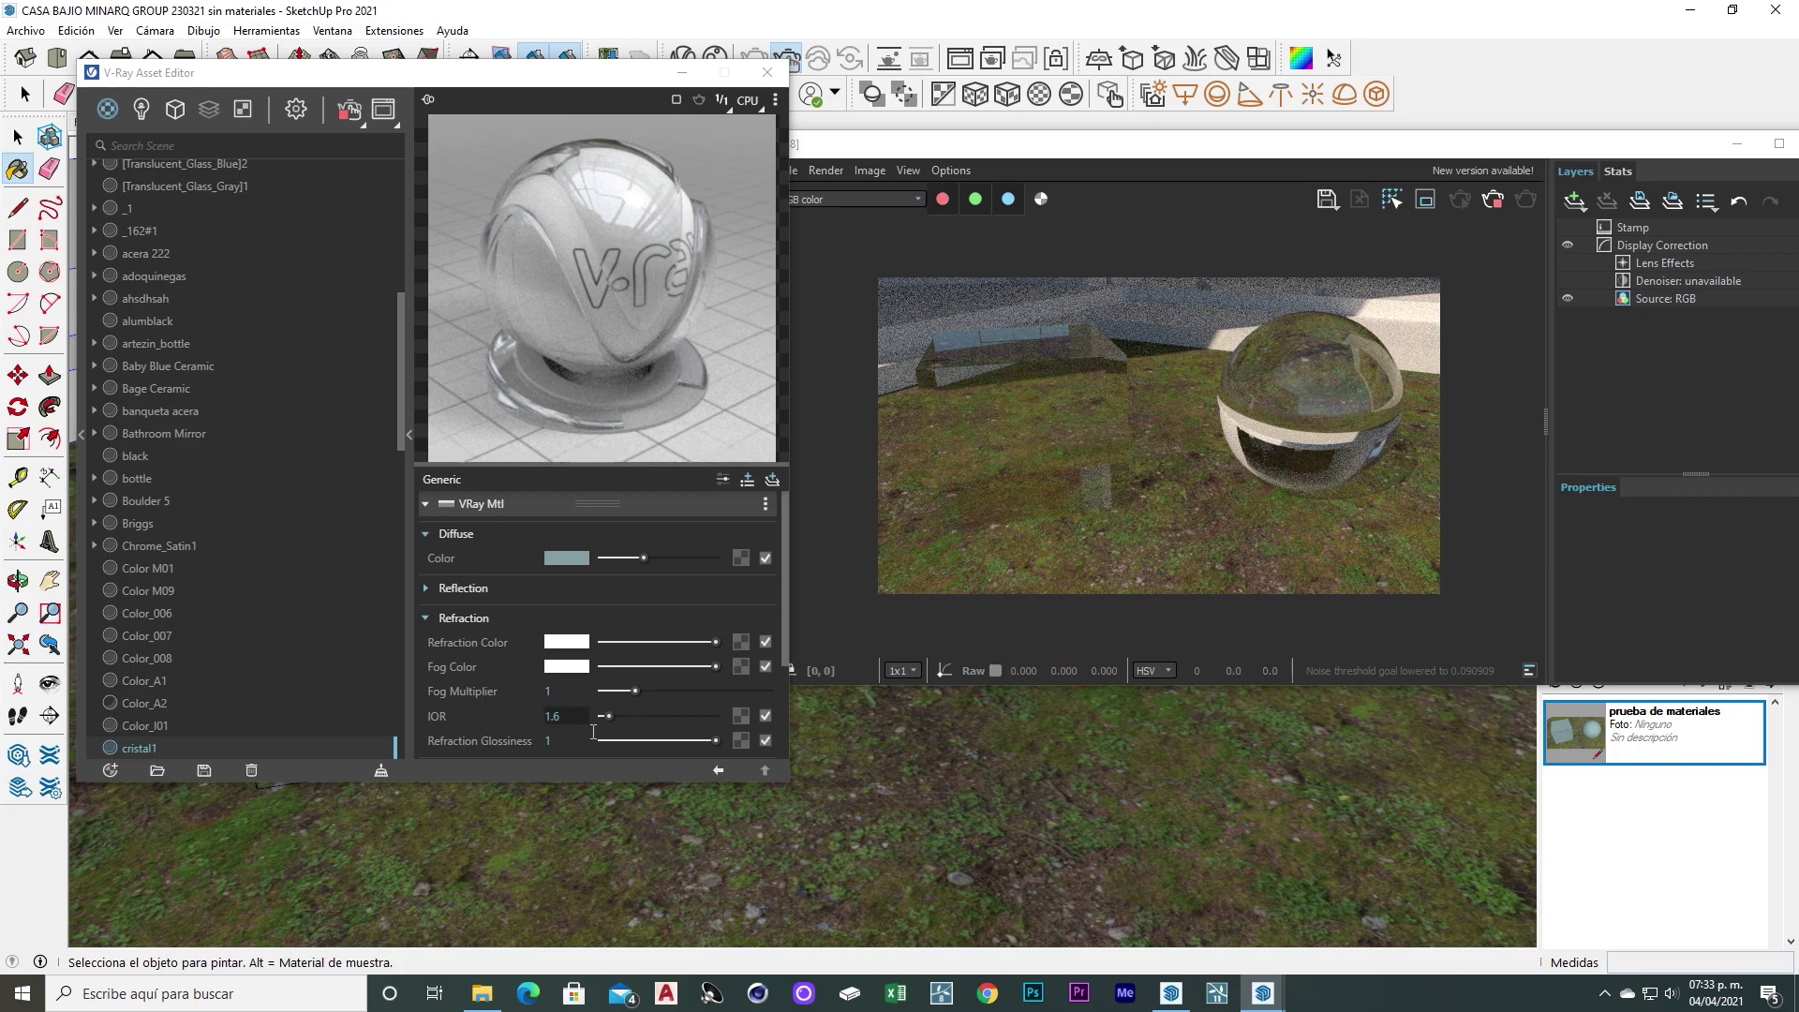
Try refraction IOR values 1.2, 2 and 1, finally settling on 1.8
left_click(540, 717)
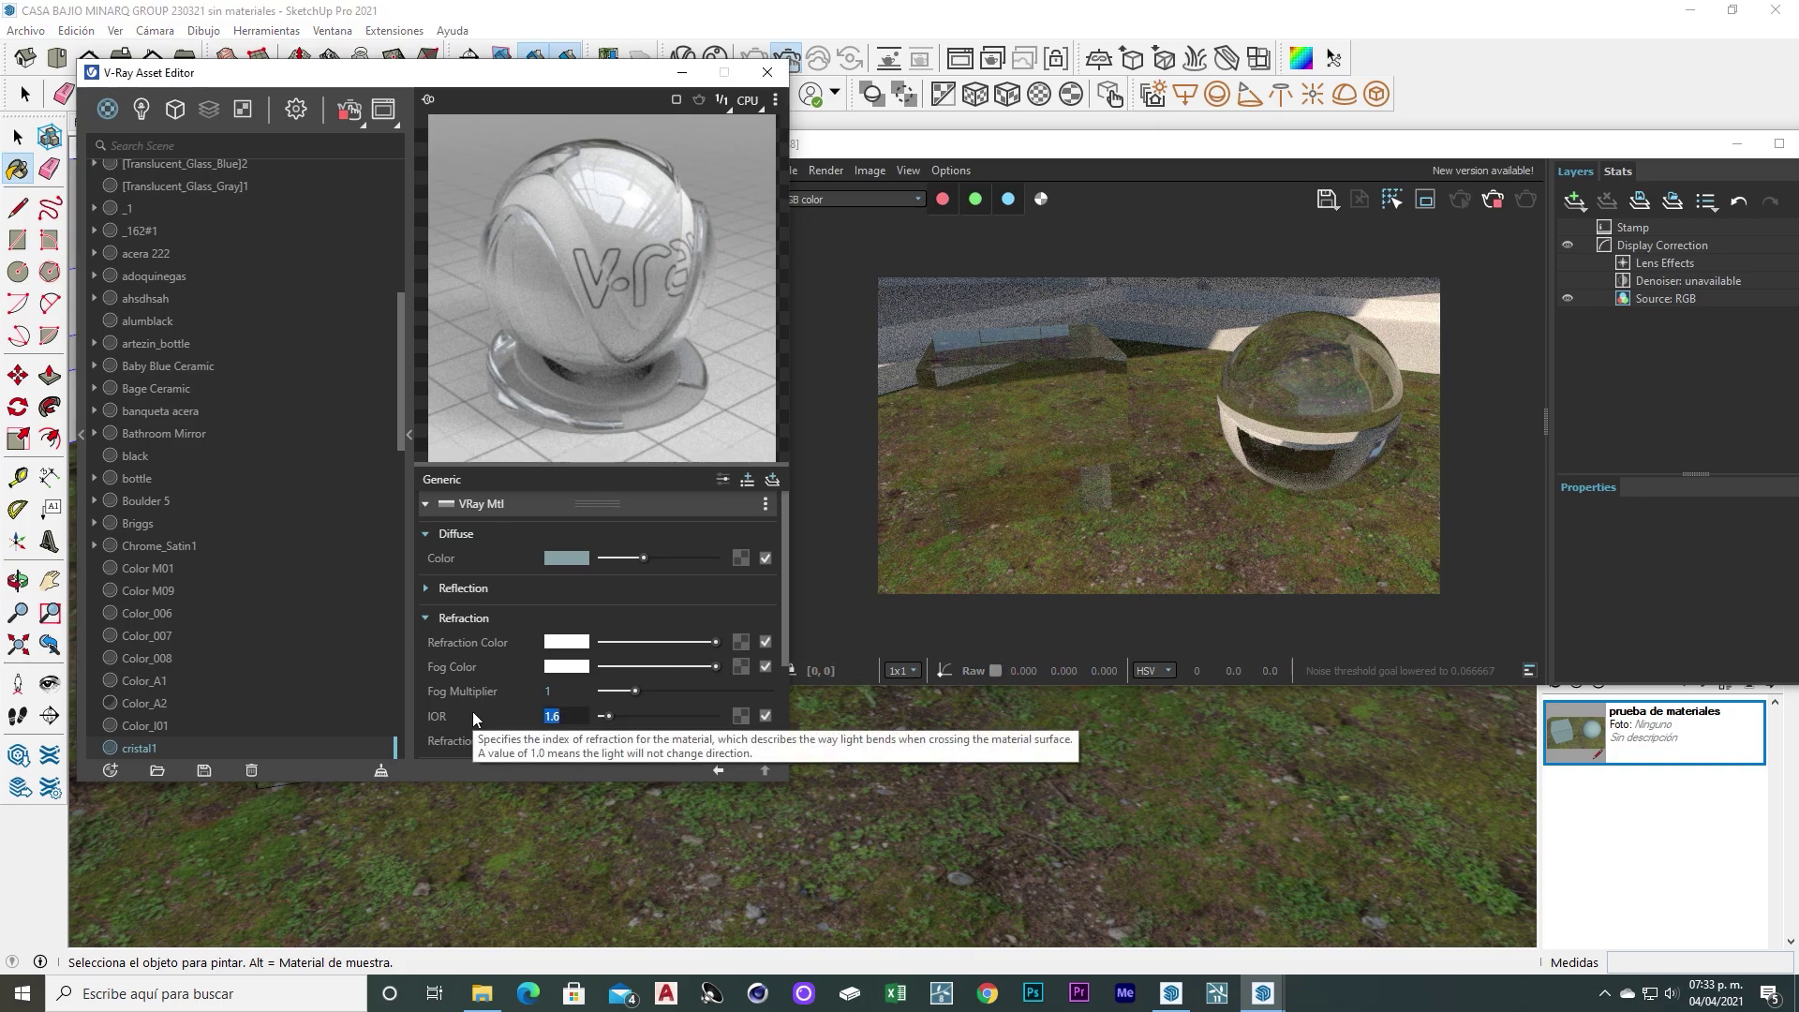
type("1.2")
key("Return")
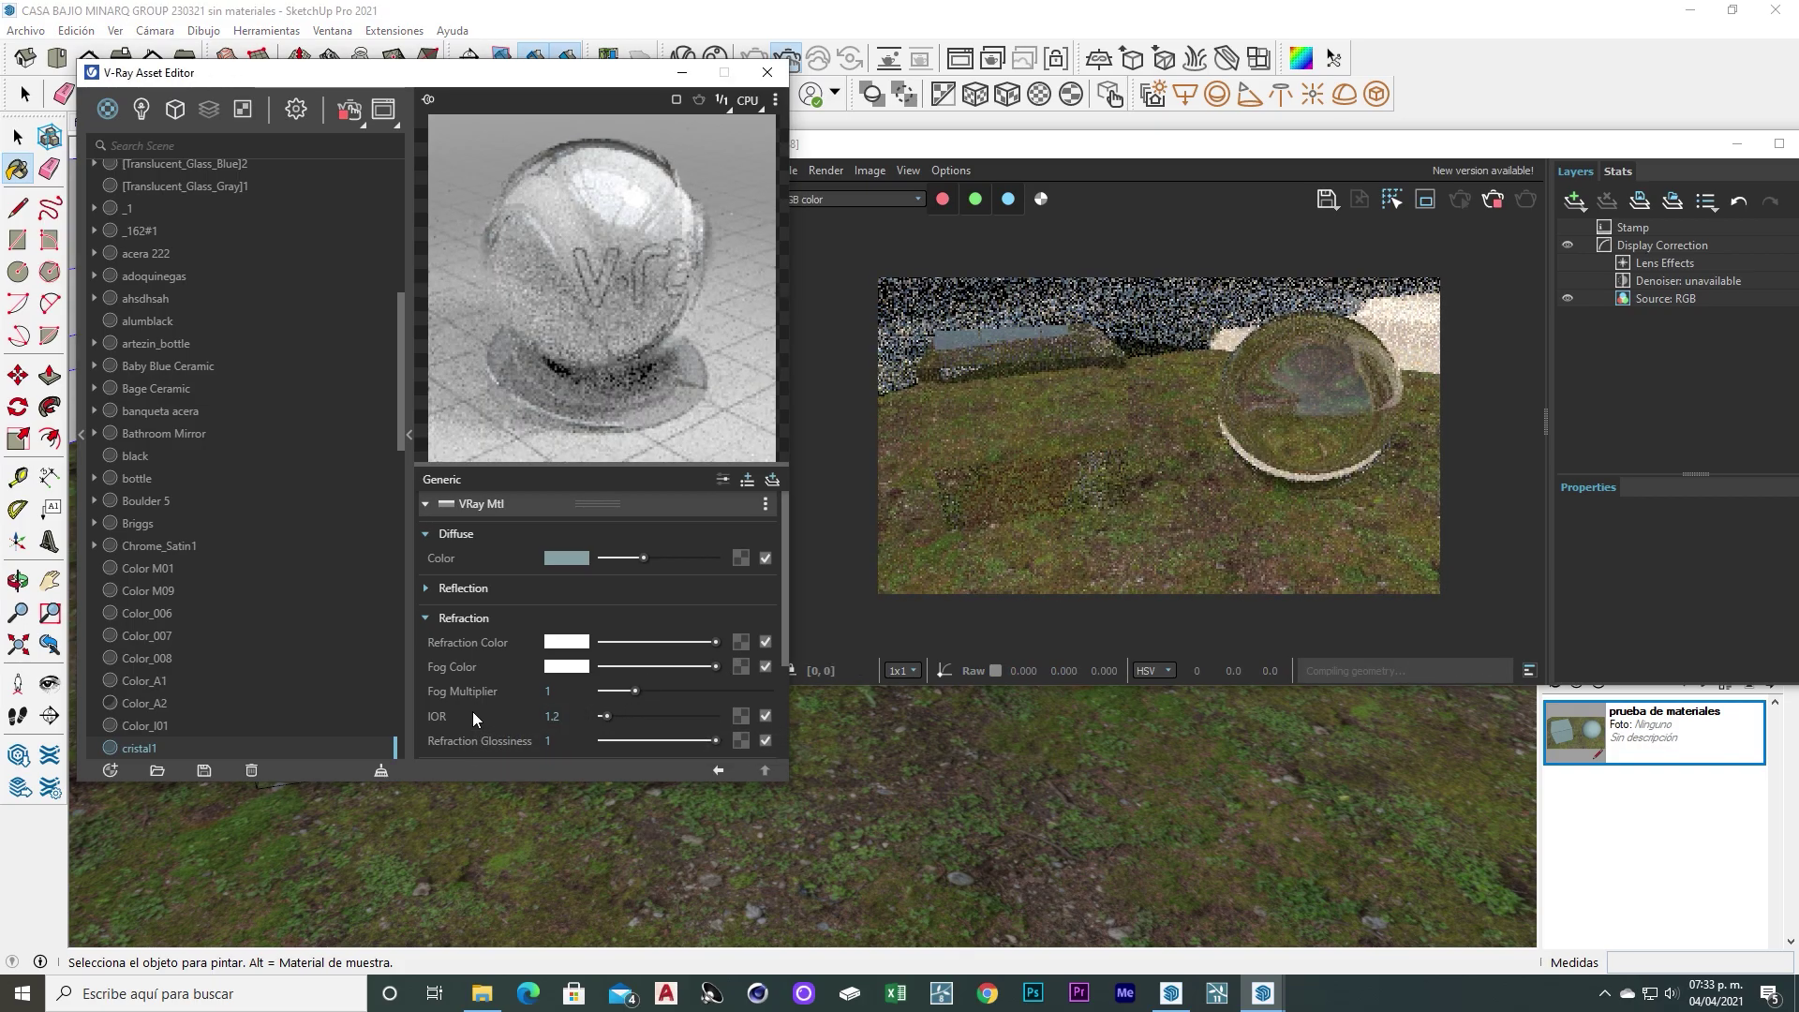
double_click(558, 716)
type("2")
key("Return")
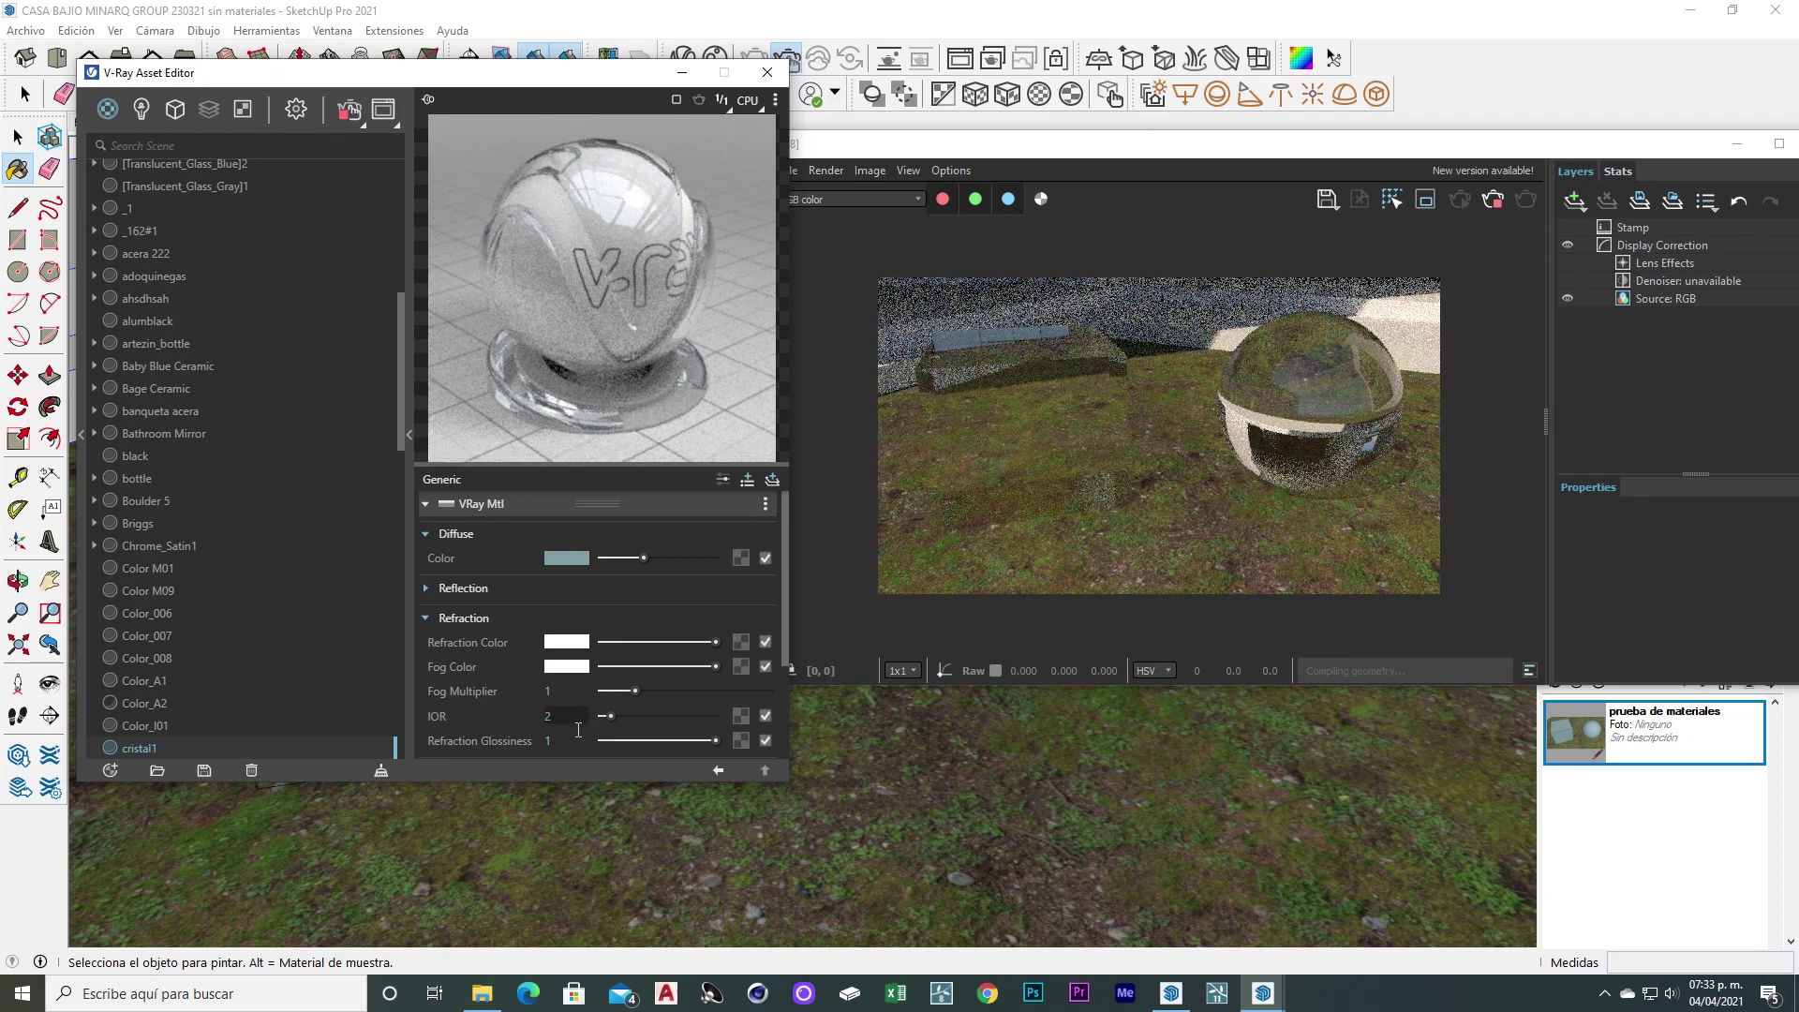
type("1")
key("Return")
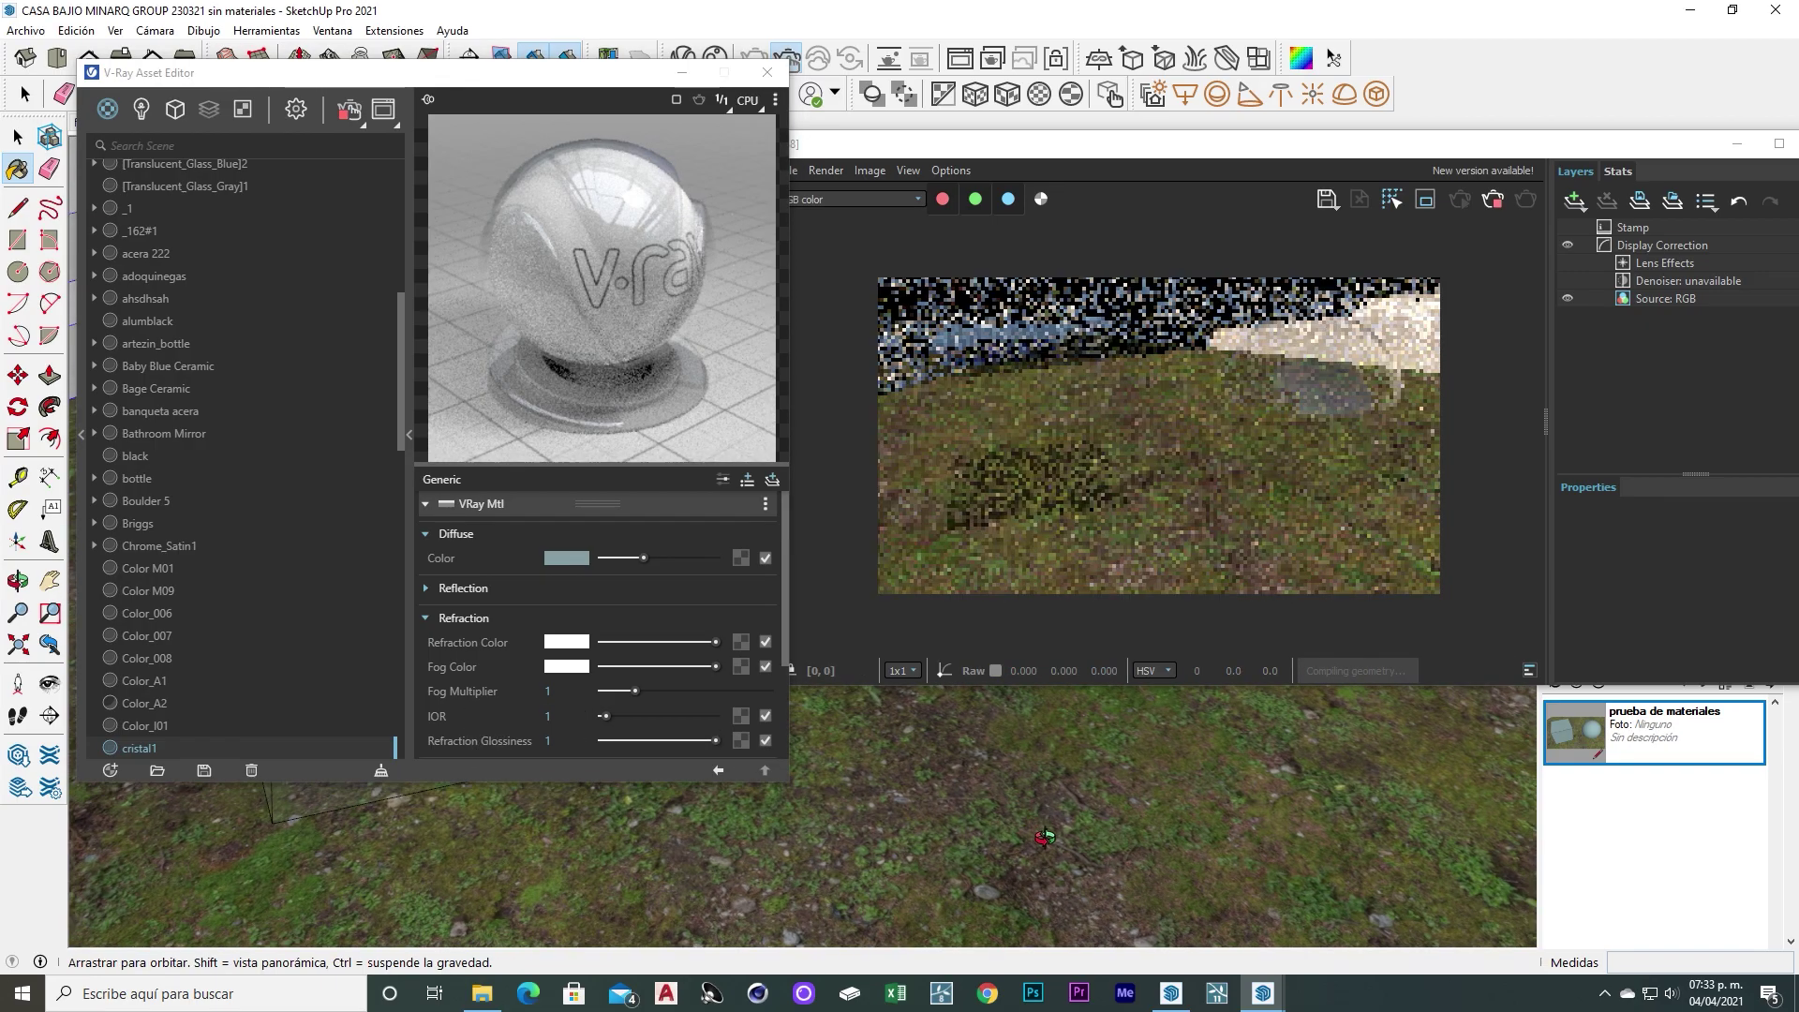
type("1.8")
key("Return")
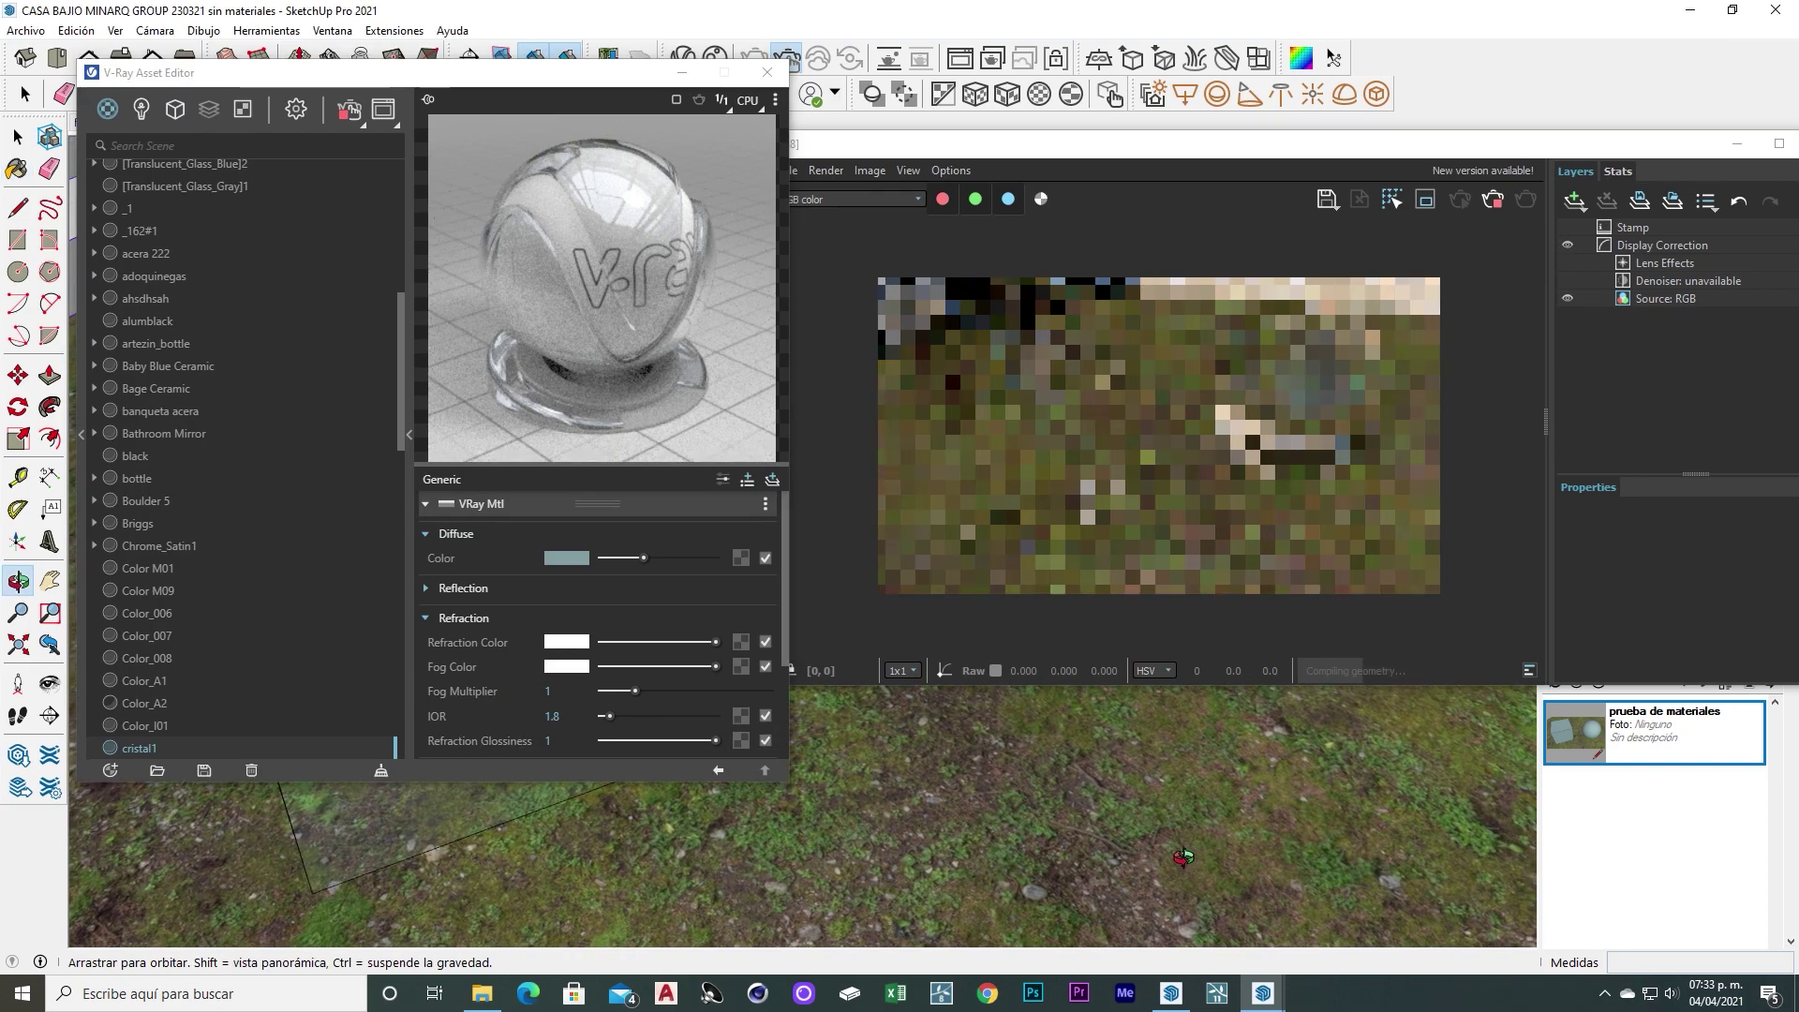
Close the V-Ray Frame Buffer and the V-Ray Asset Editor
middle_click_drag(1143, 836, 1155, 825)
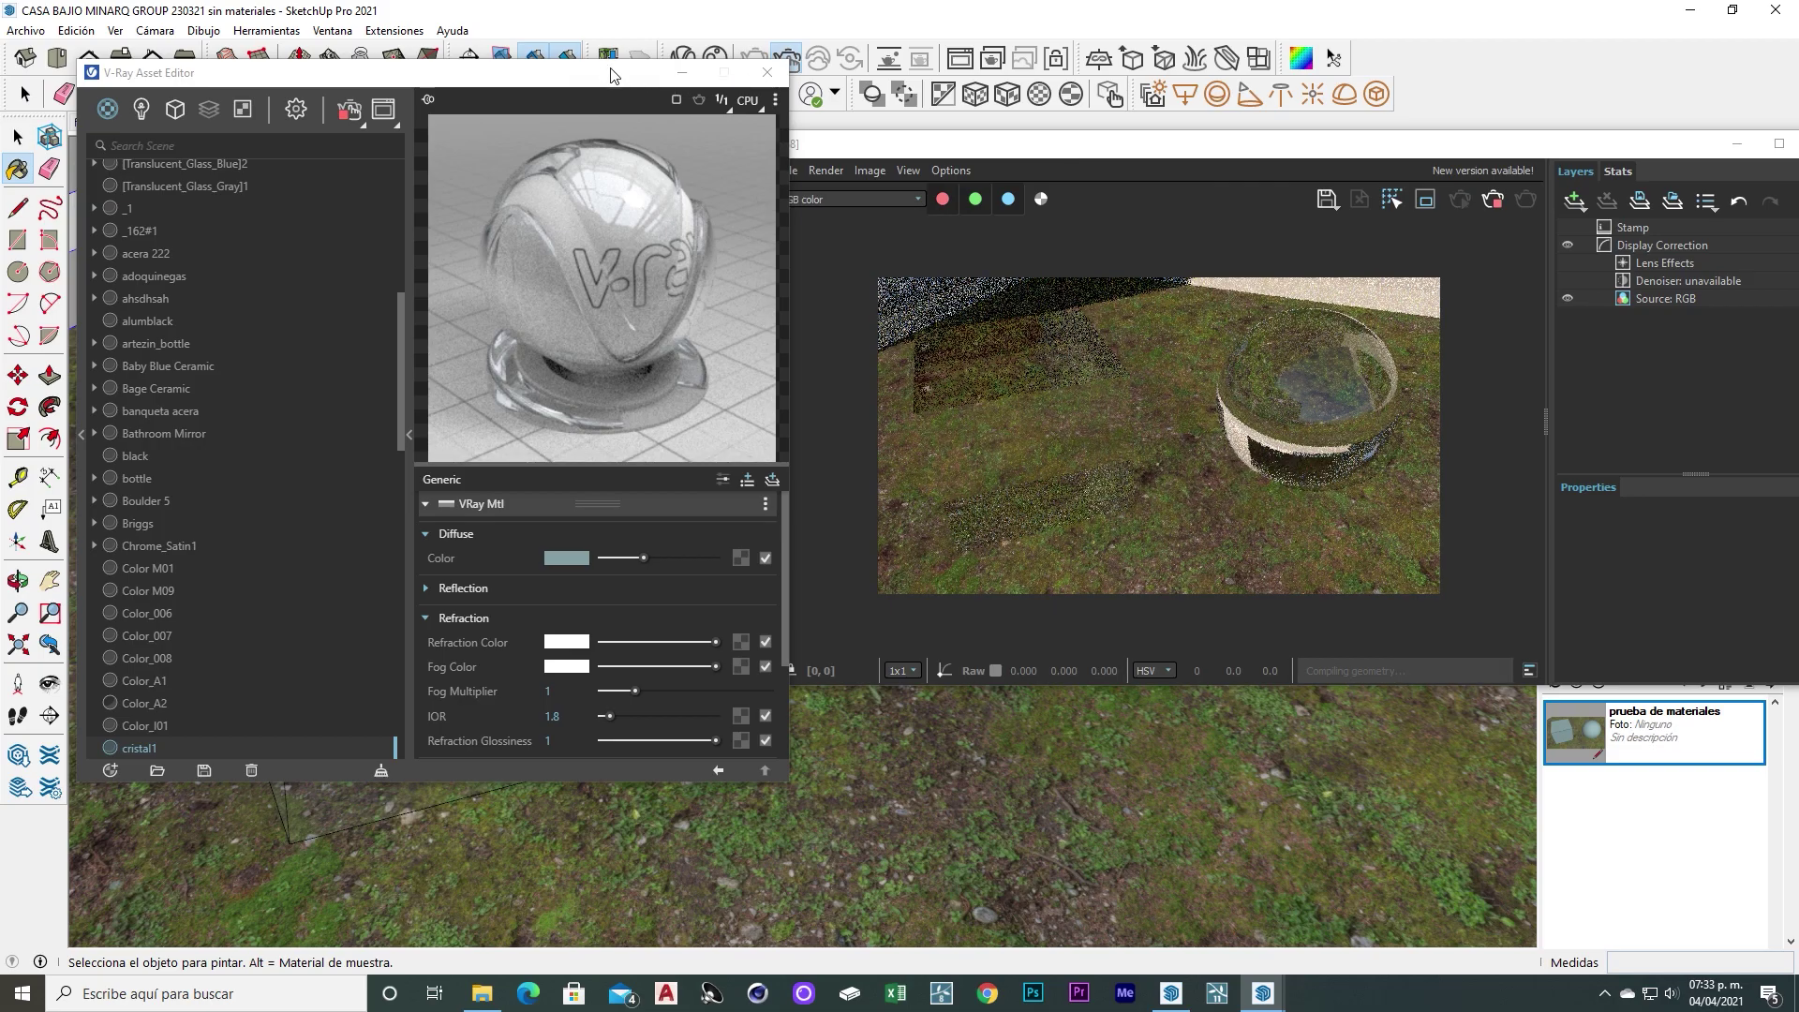
left_click(1251, 153)
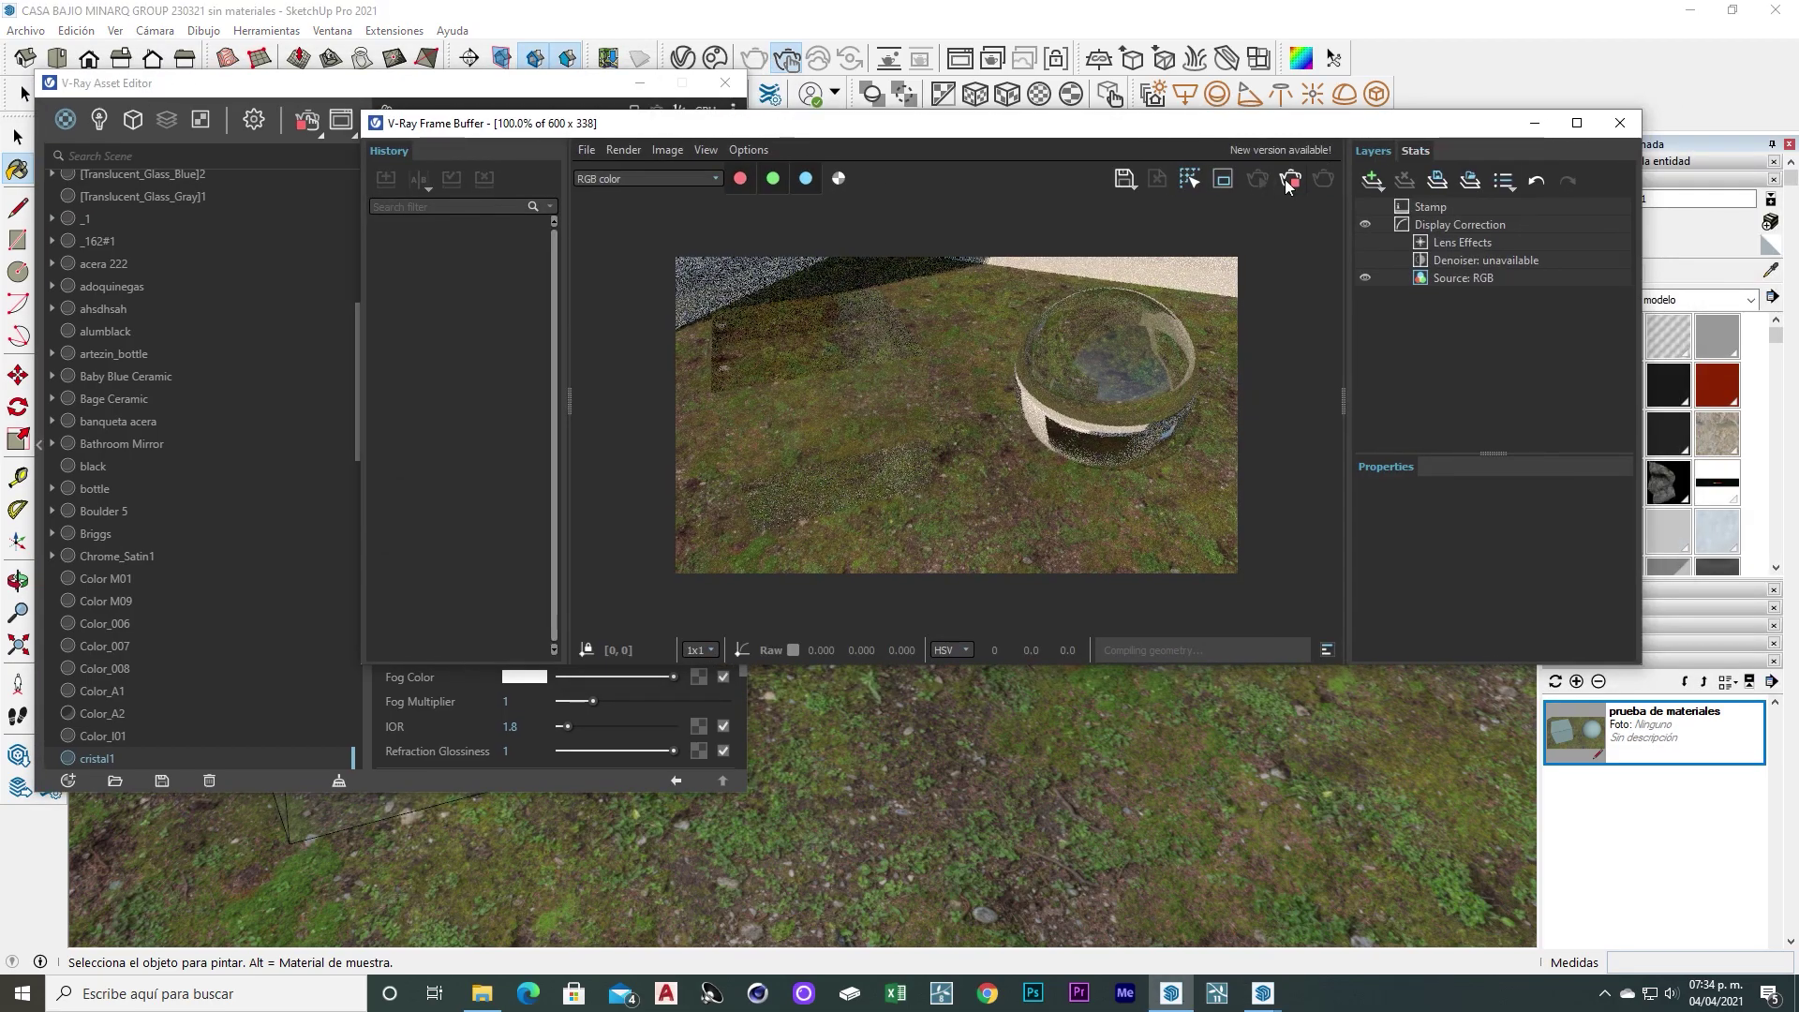
left_click(1619, 122)
left_click(724, 82)
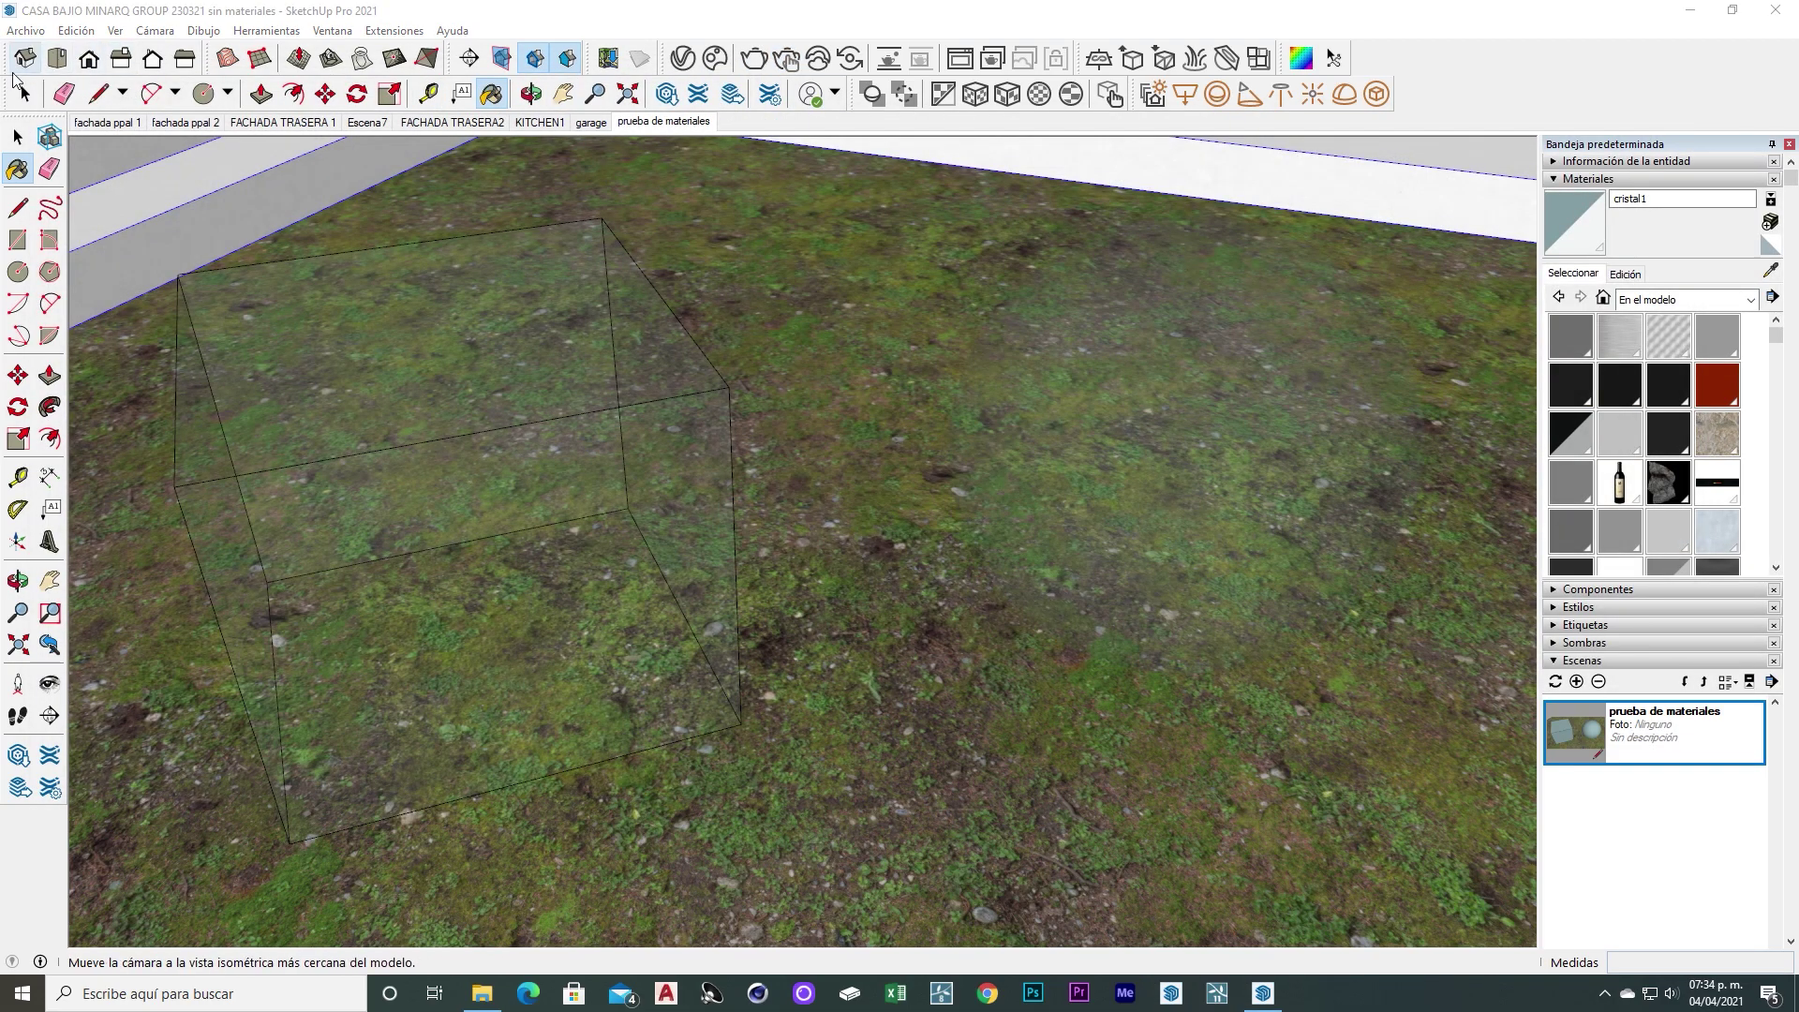
Select the glass box and move it slightly upward
left_click(665, 122)
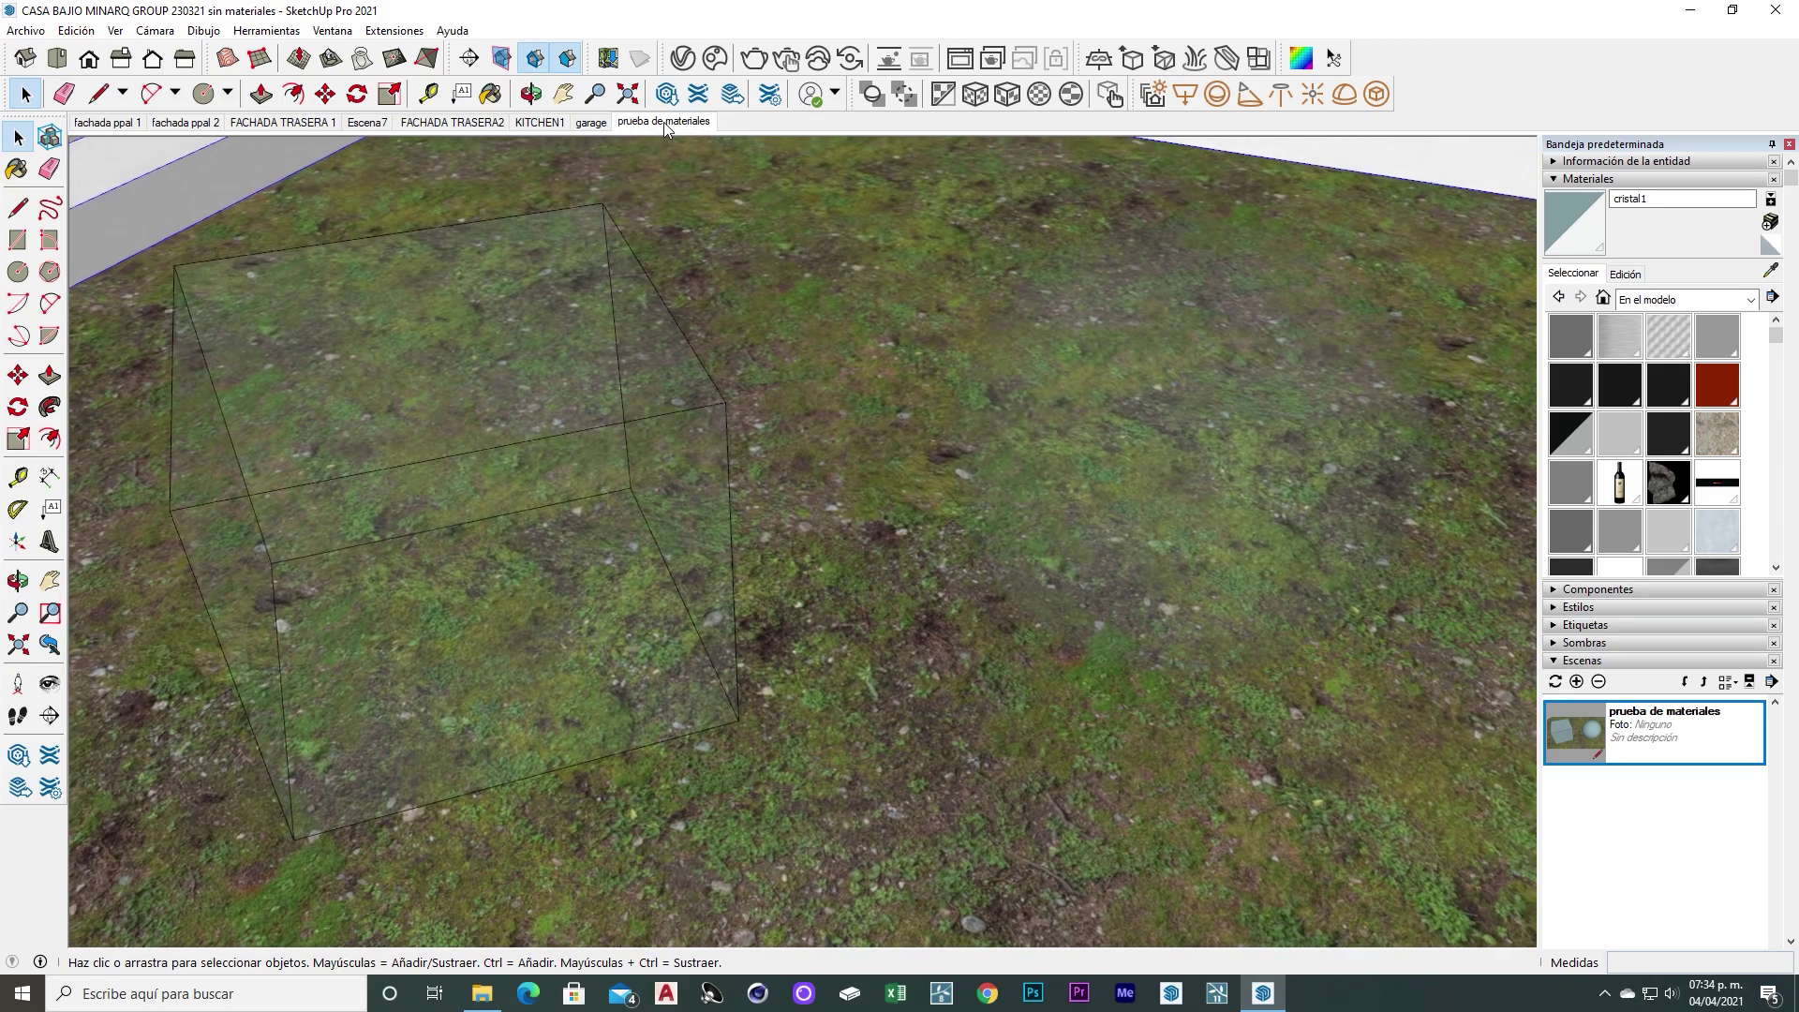
left_click(647, 506)
middle_click_drag(647, 506, 645, 510)
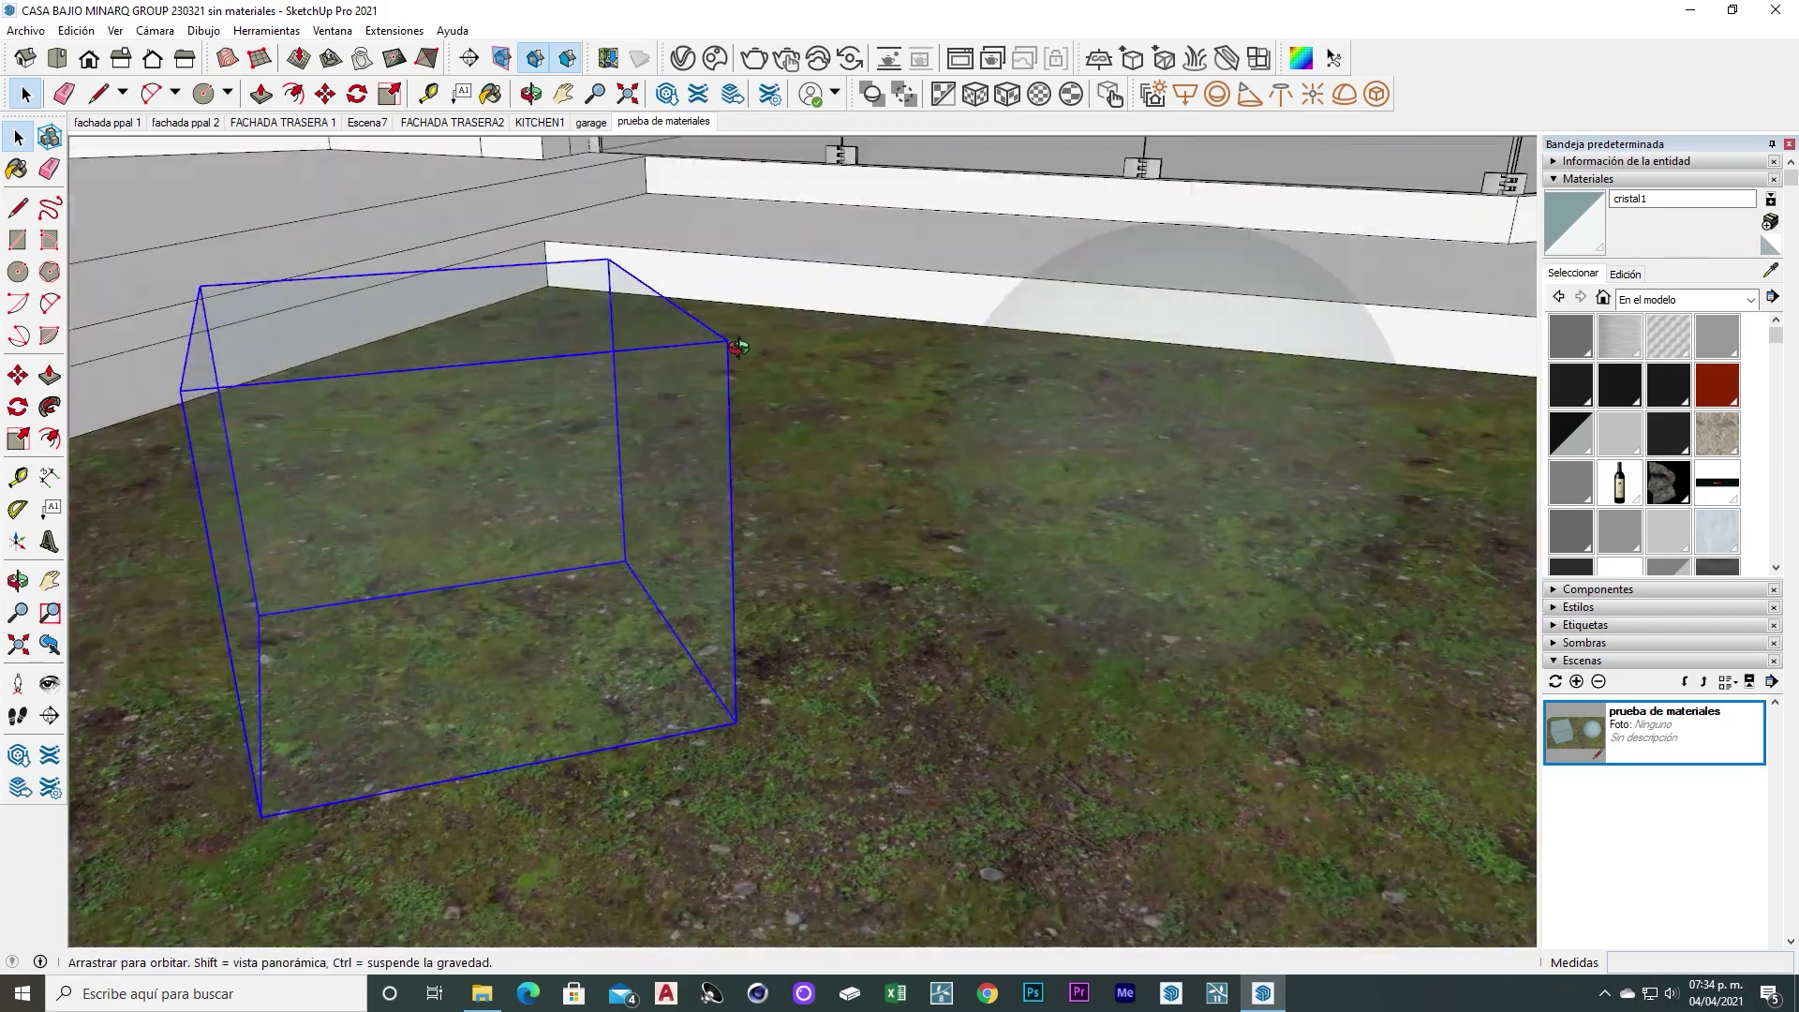
key("m")
left_click(647, 517)
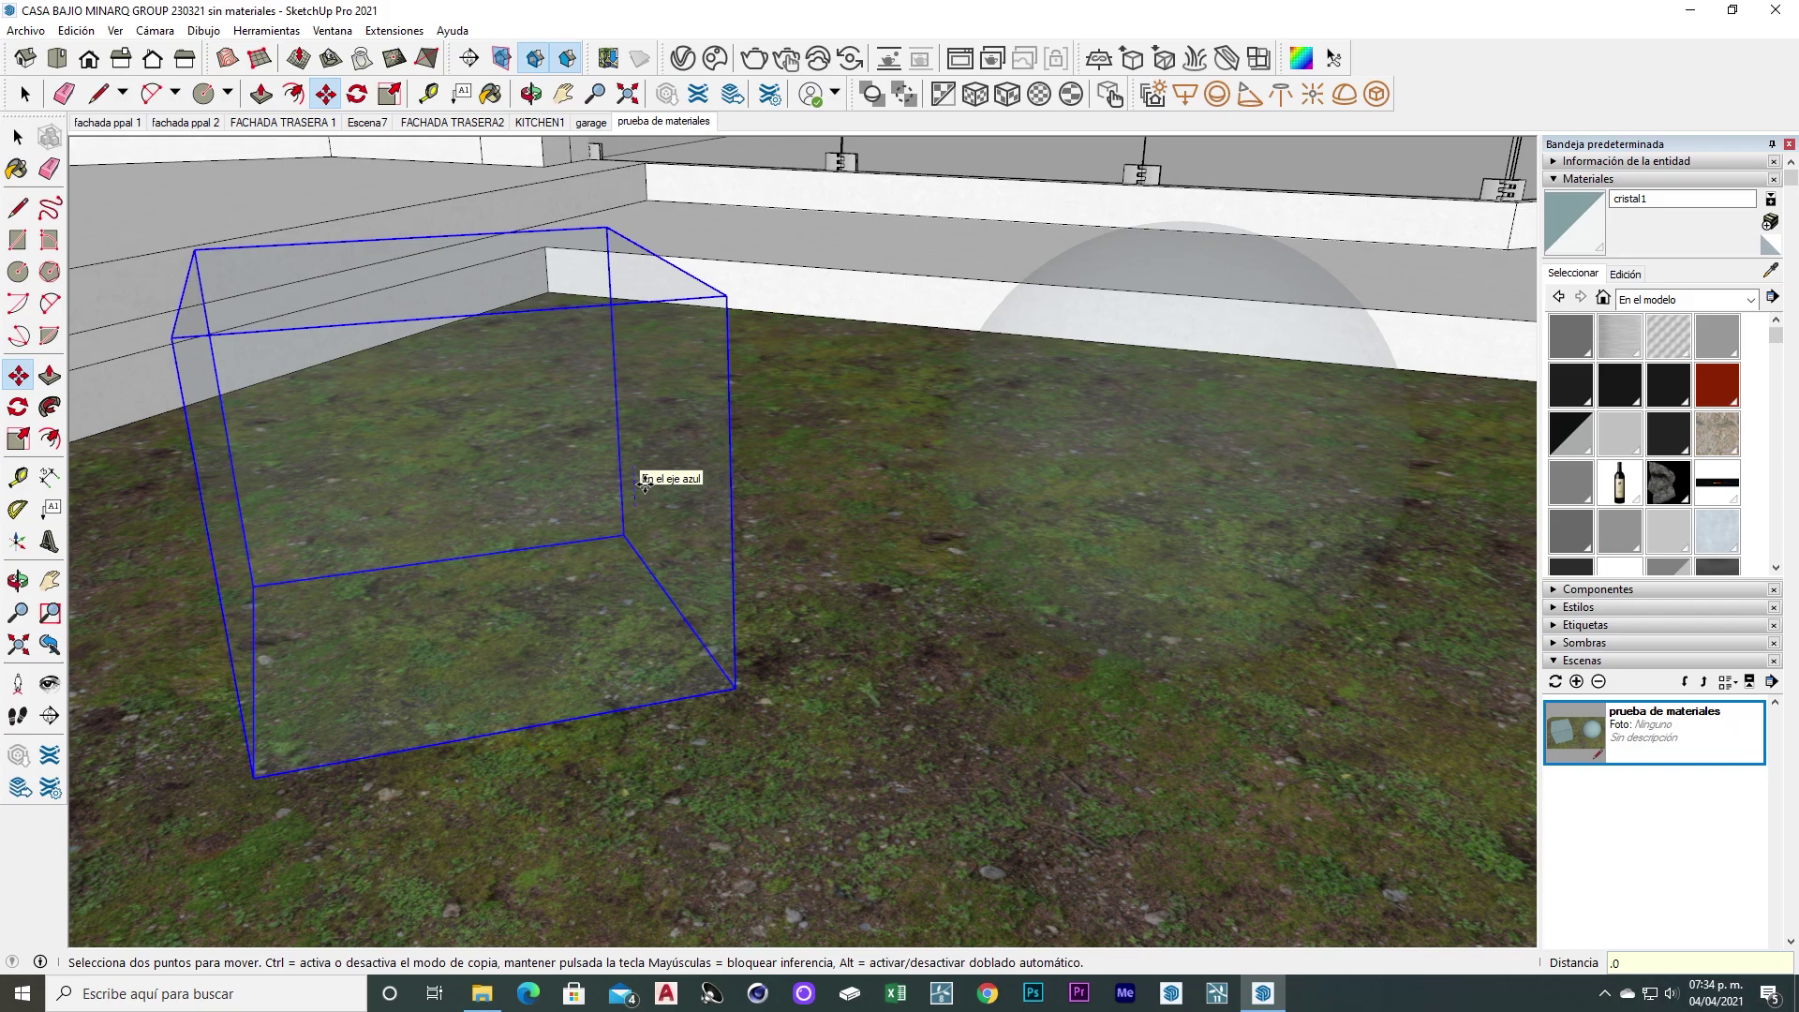
left_click(672, 588)
key("space")
Return to the prueba de materiales scene with the V-Ray render window in view
left_click(680, 120)
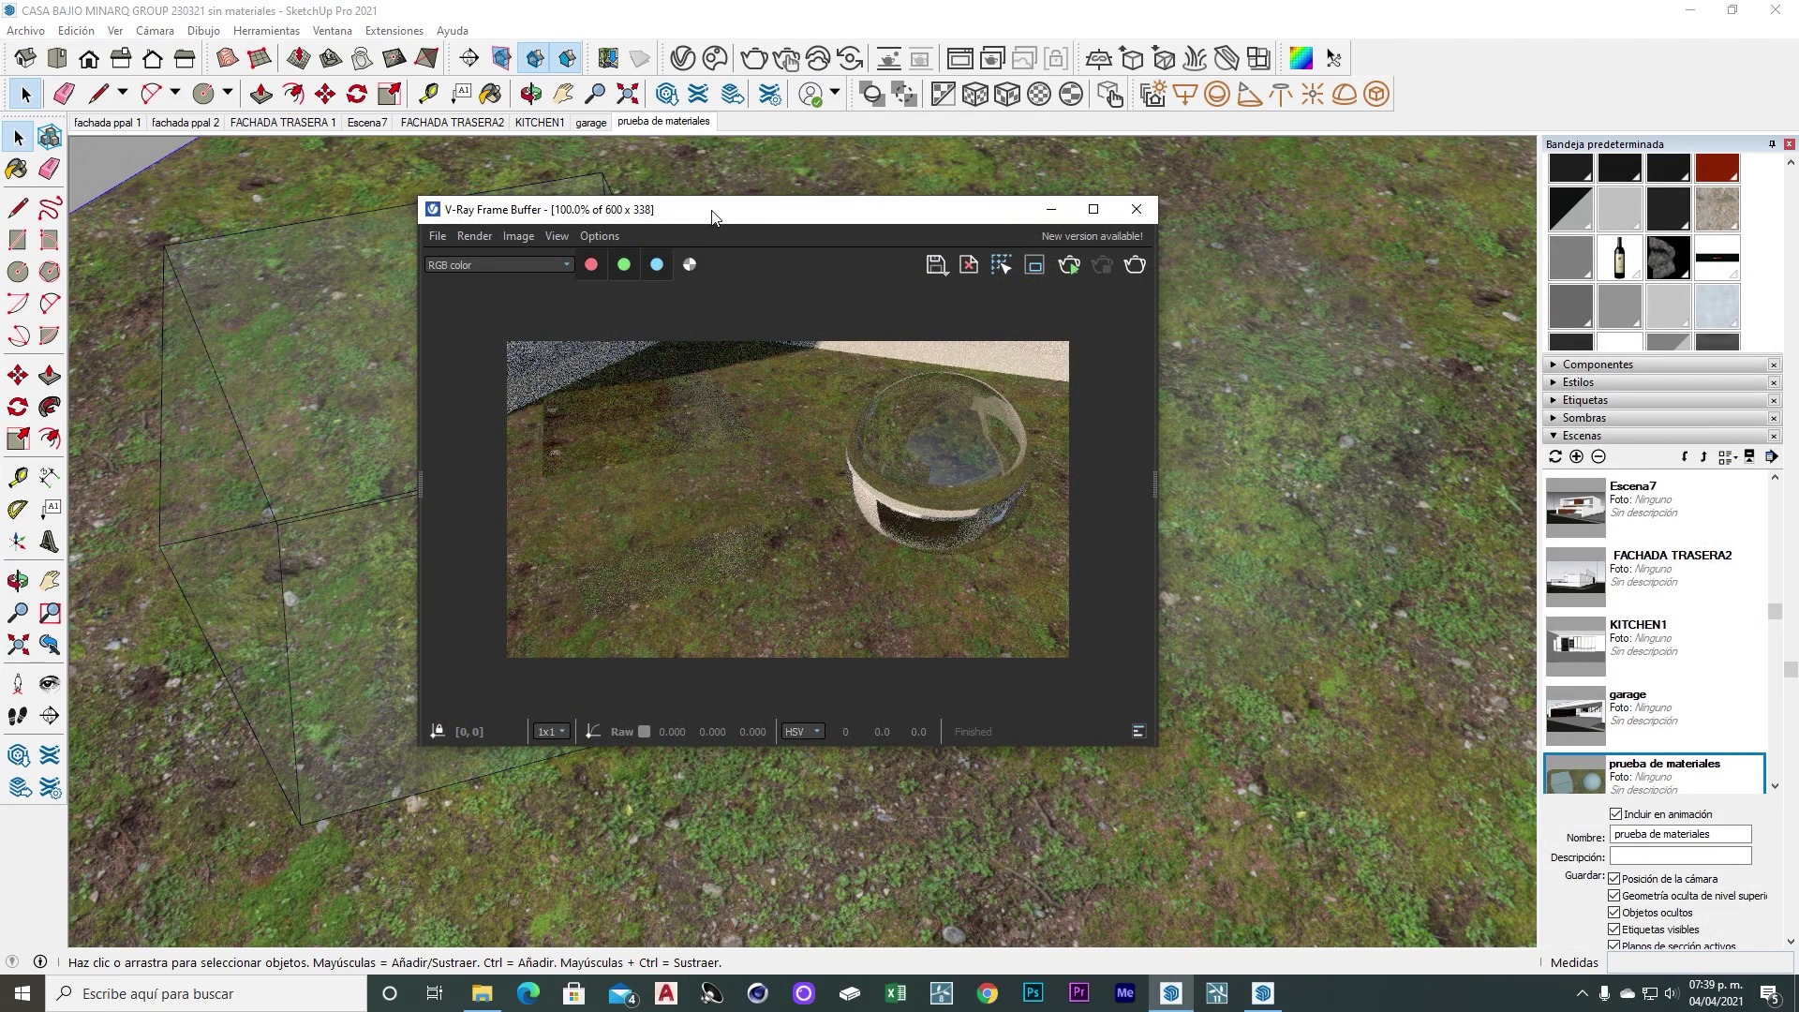
left_click_drag(712, 216, 859, 199)
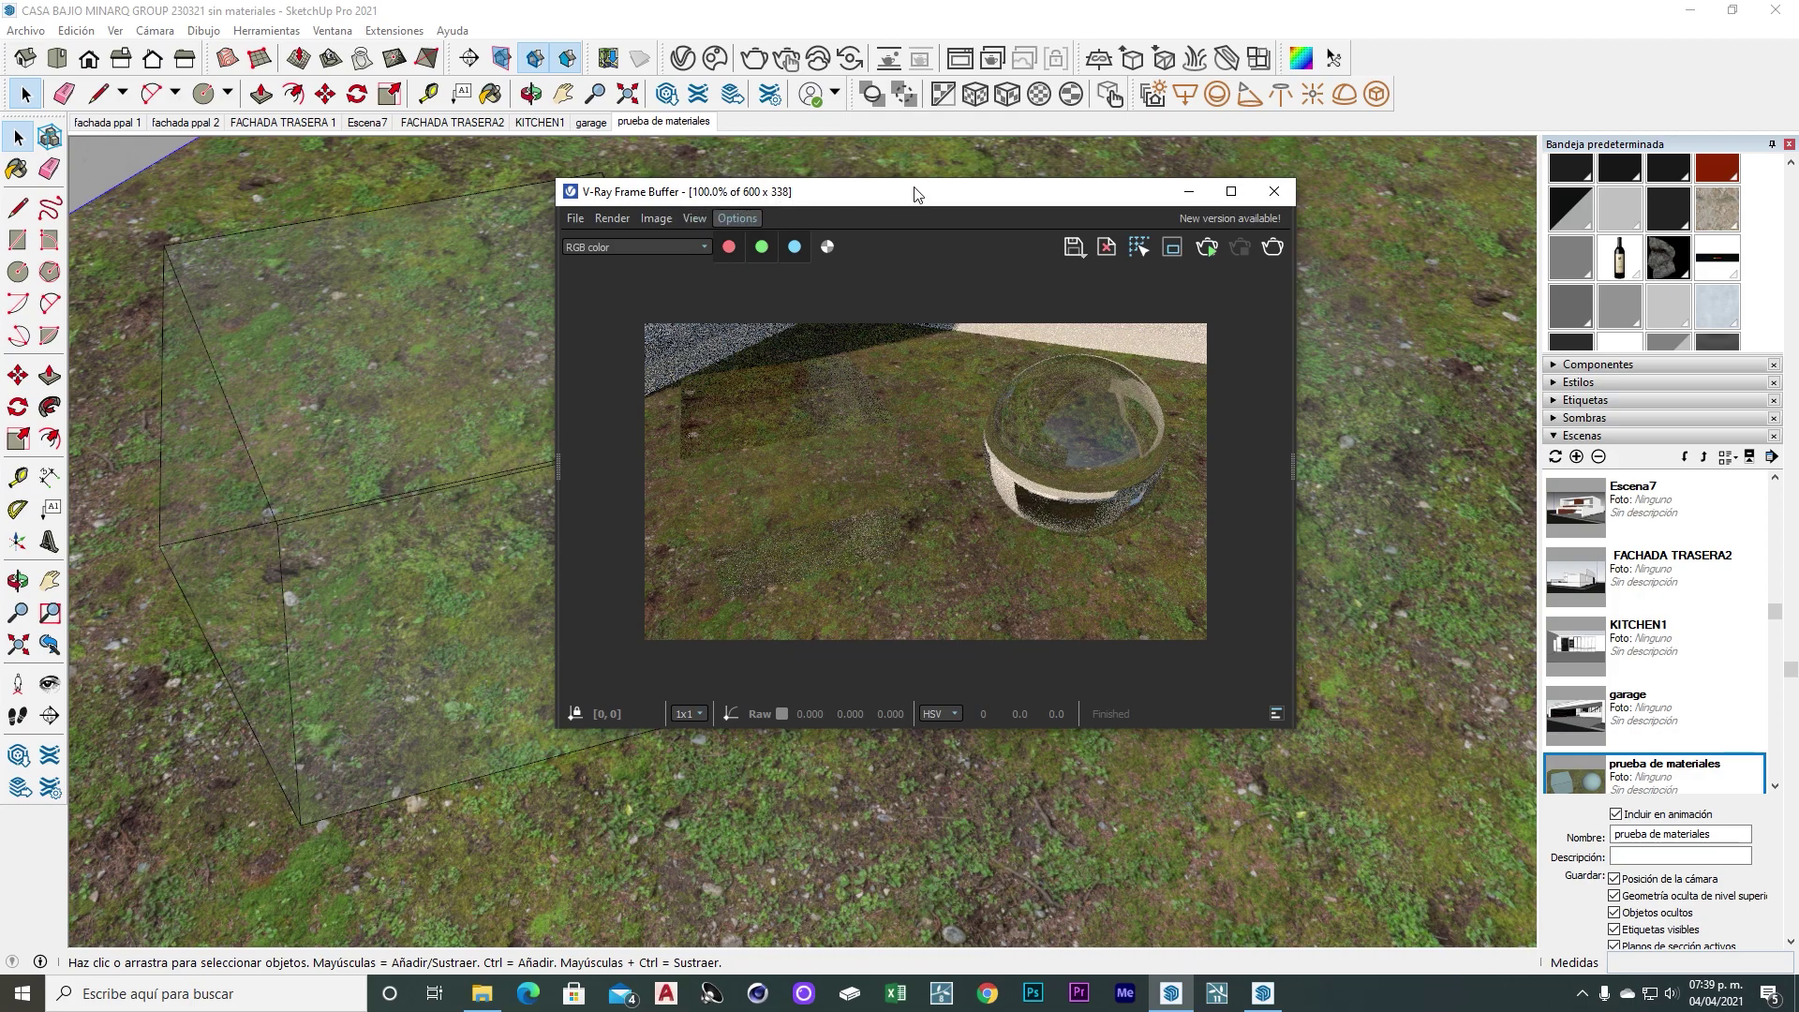
left_click_drag(915, 194, 946, 186)
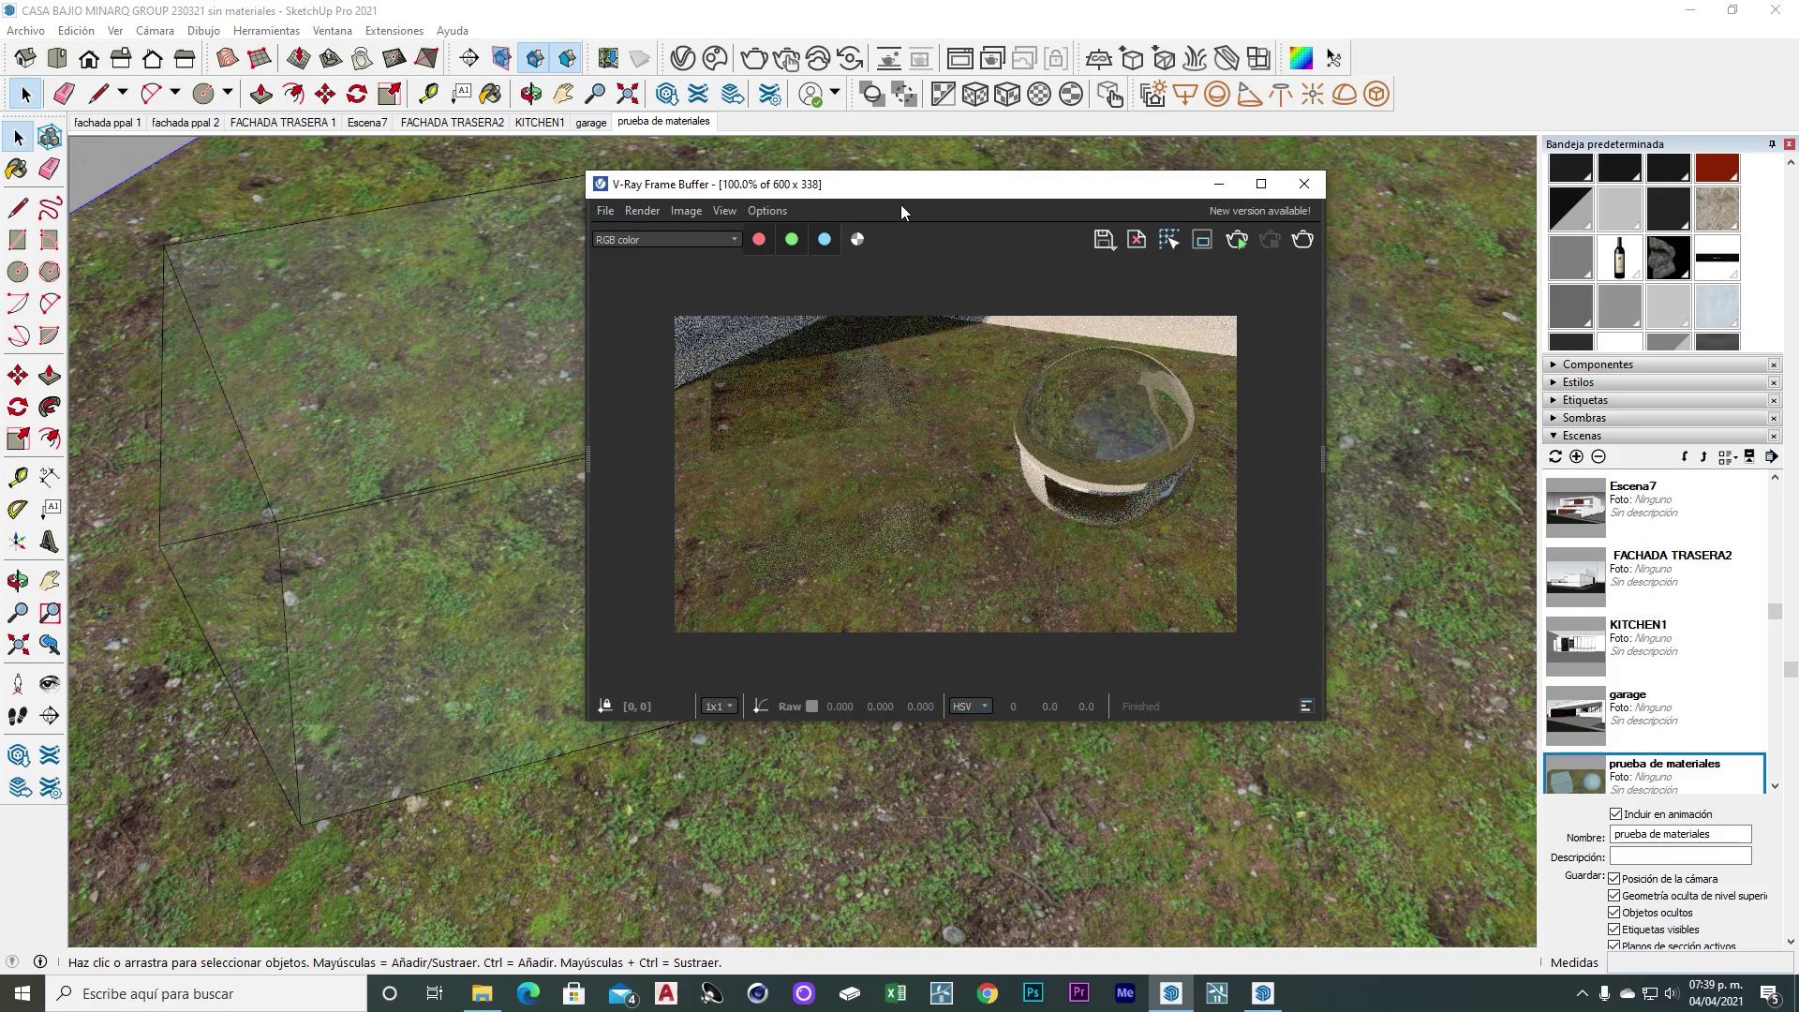
left_click_drag(902, 187, 897, 172)
left_click(720, 194)
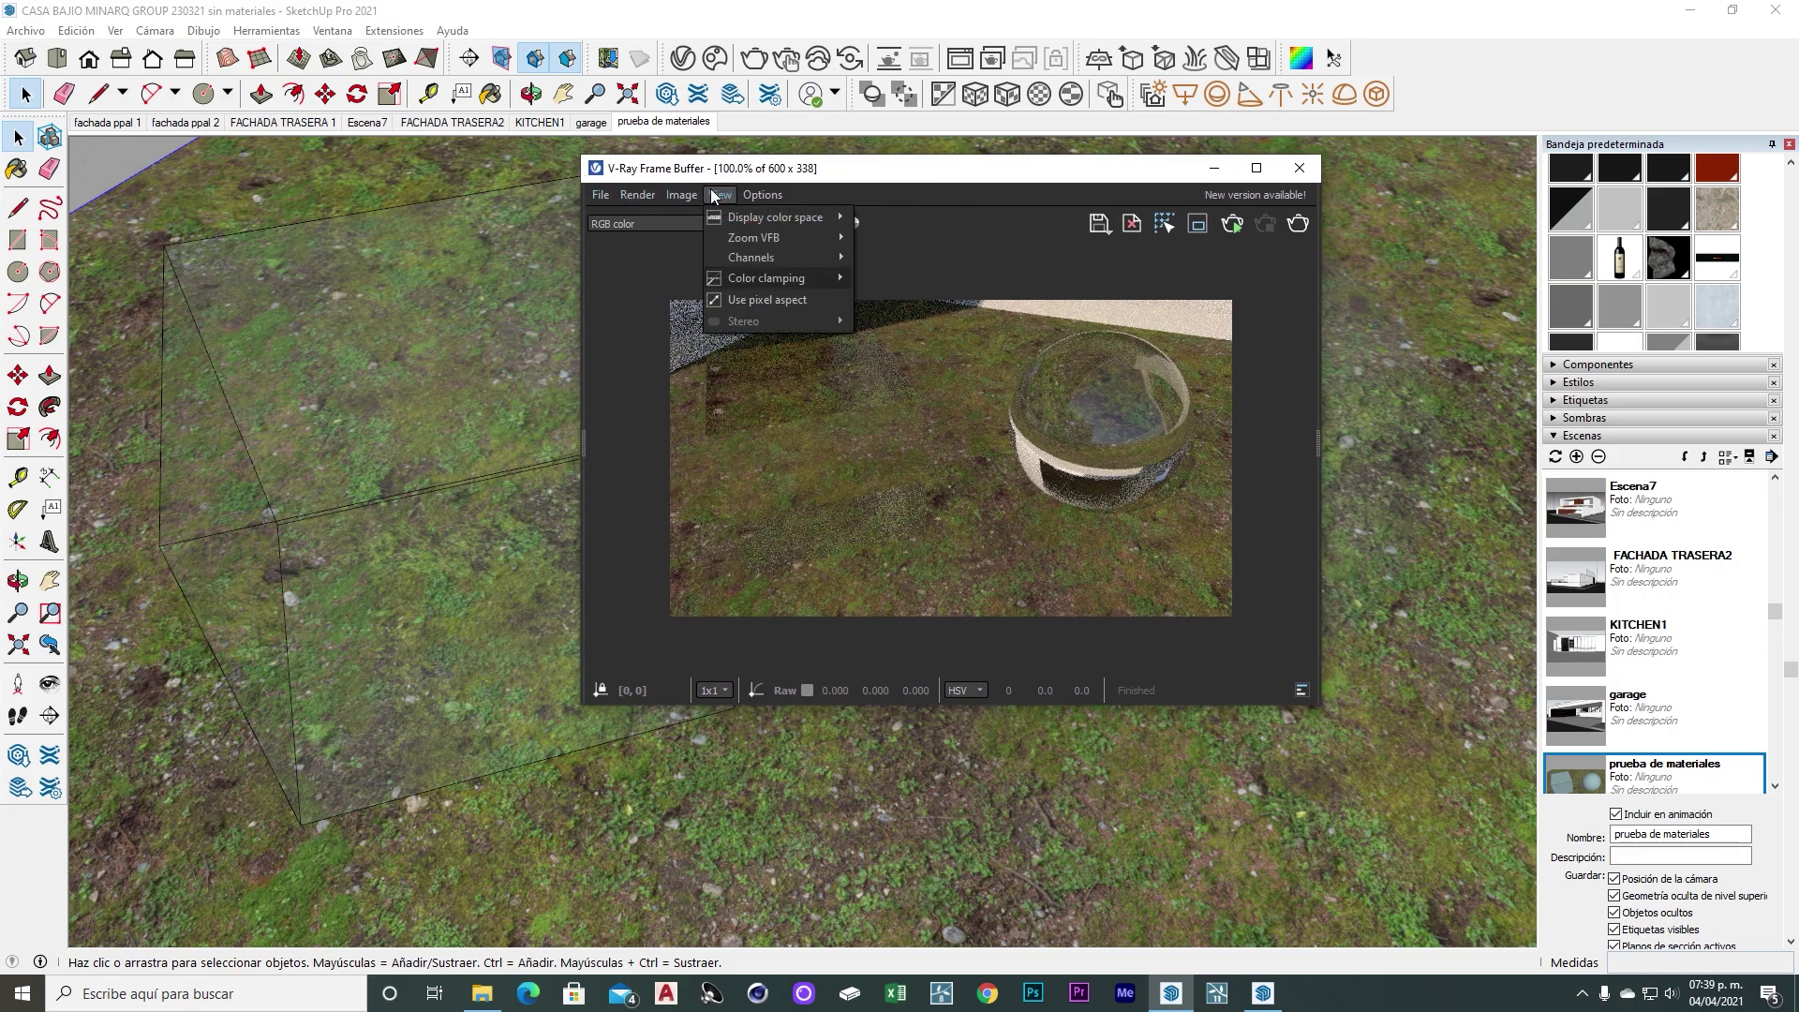
Enable VFB history with Auto Save to the 'renders vray' folder in CASA RESIDENCIAL MINARQ2021
left_click(759, 193)
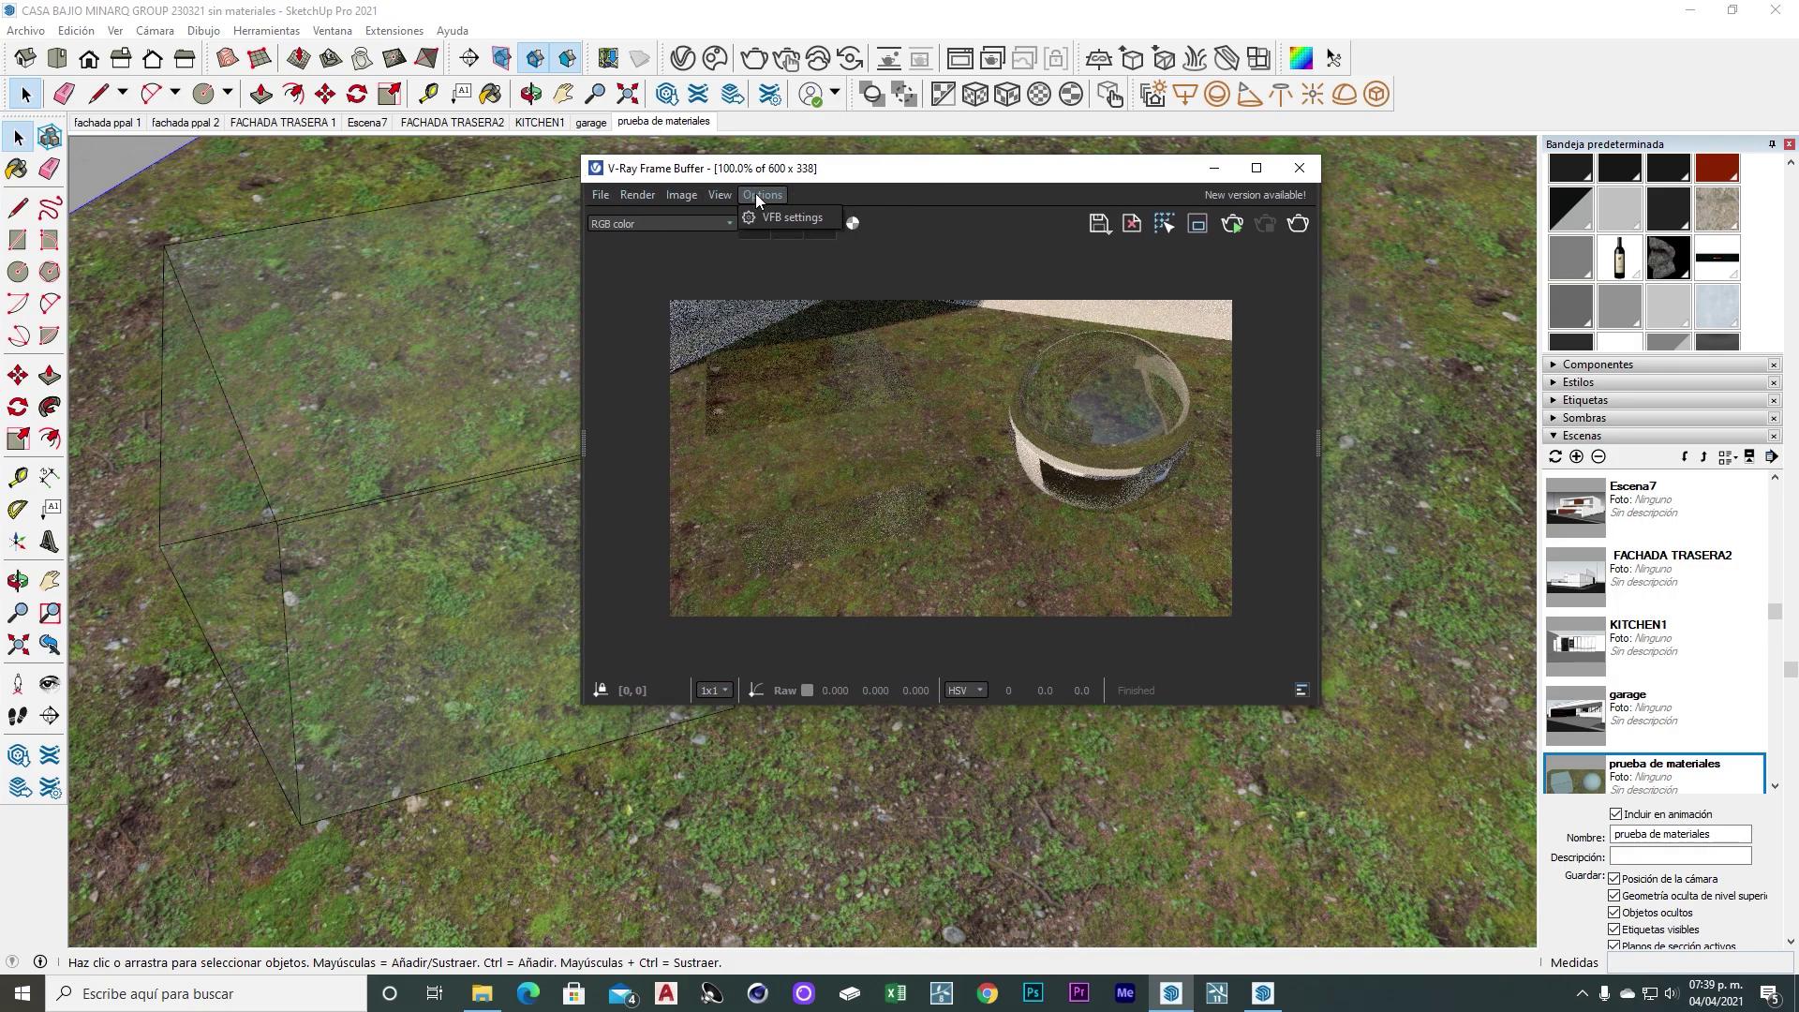
left_click(785, 223)
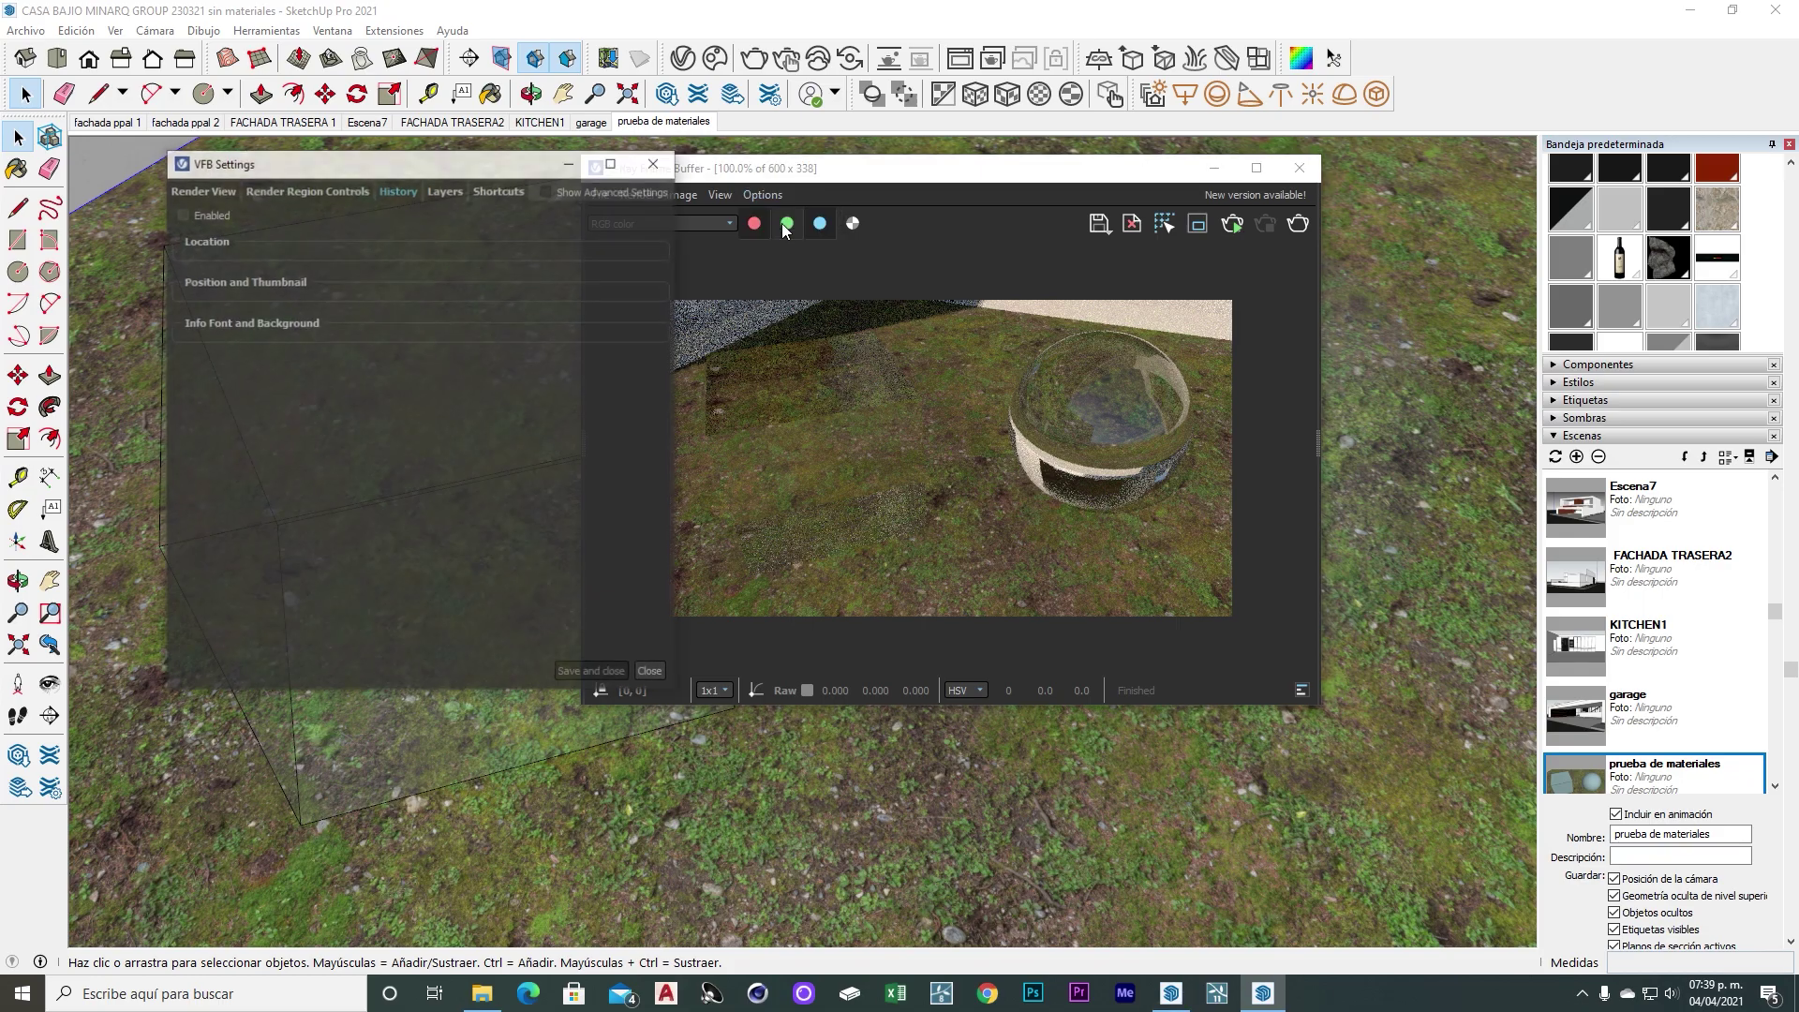
left_click_drag(480, 166, 654, 208)
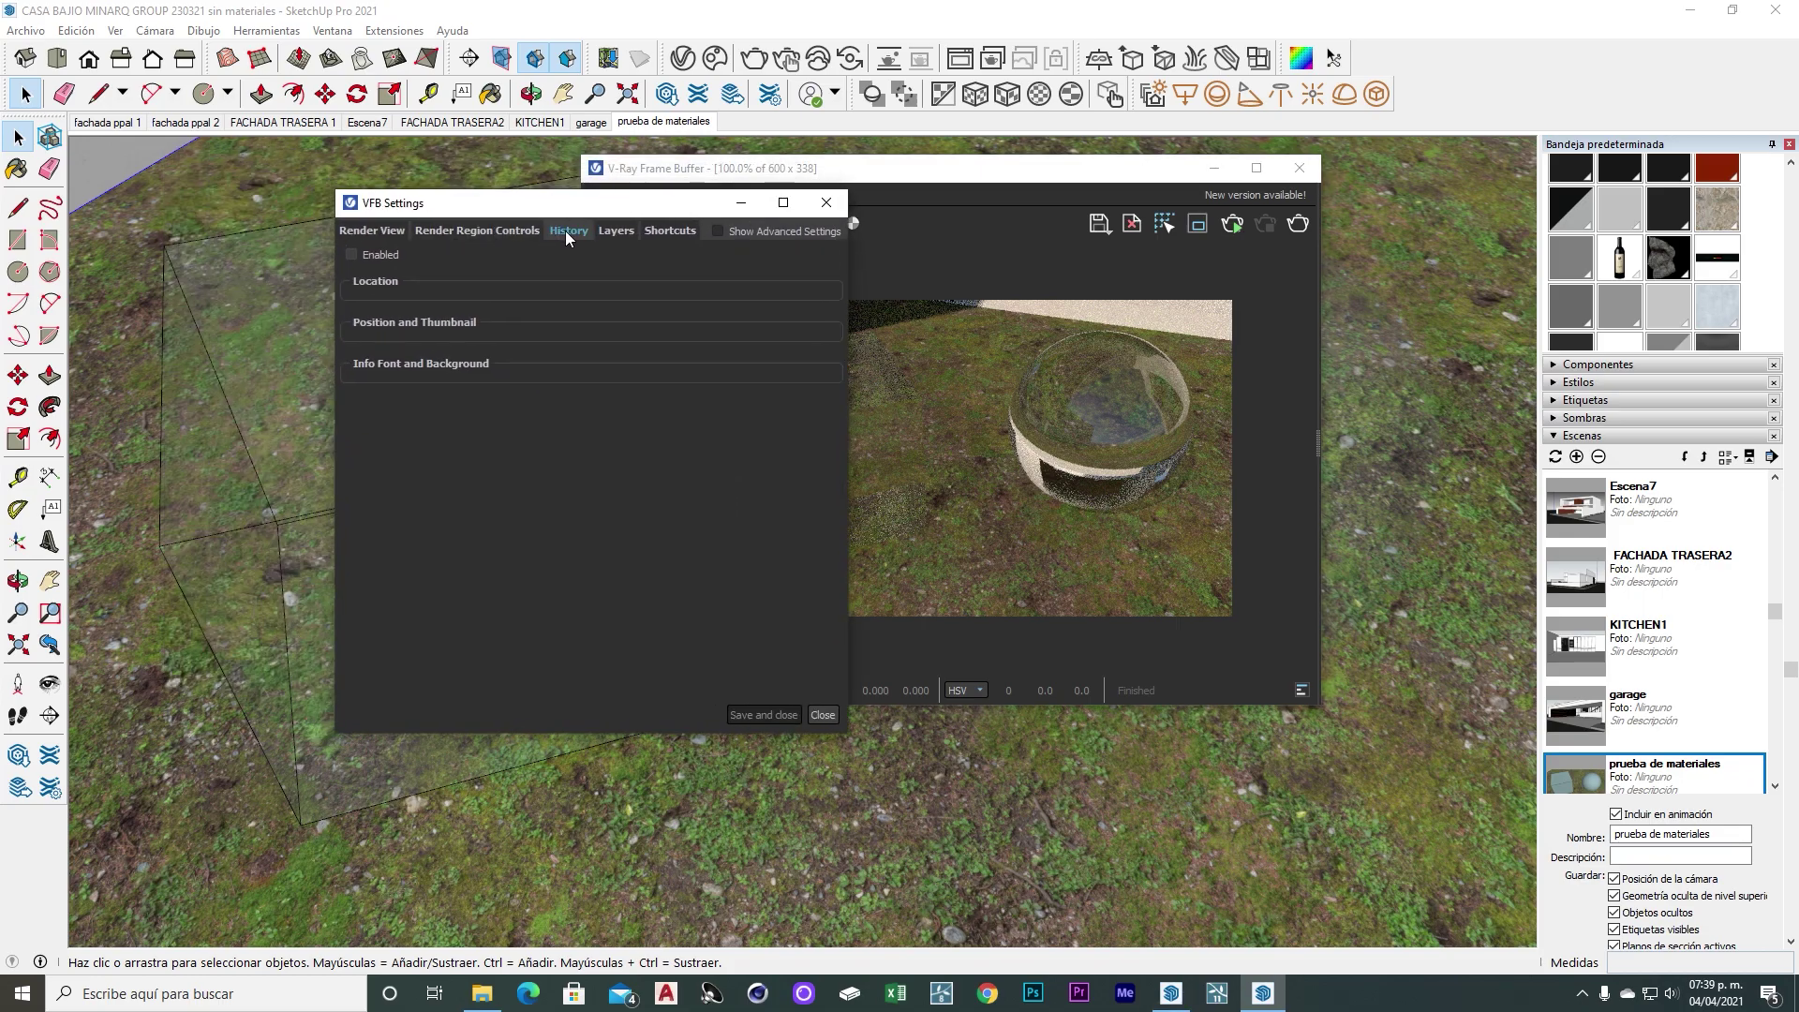
left_click(352, 255)
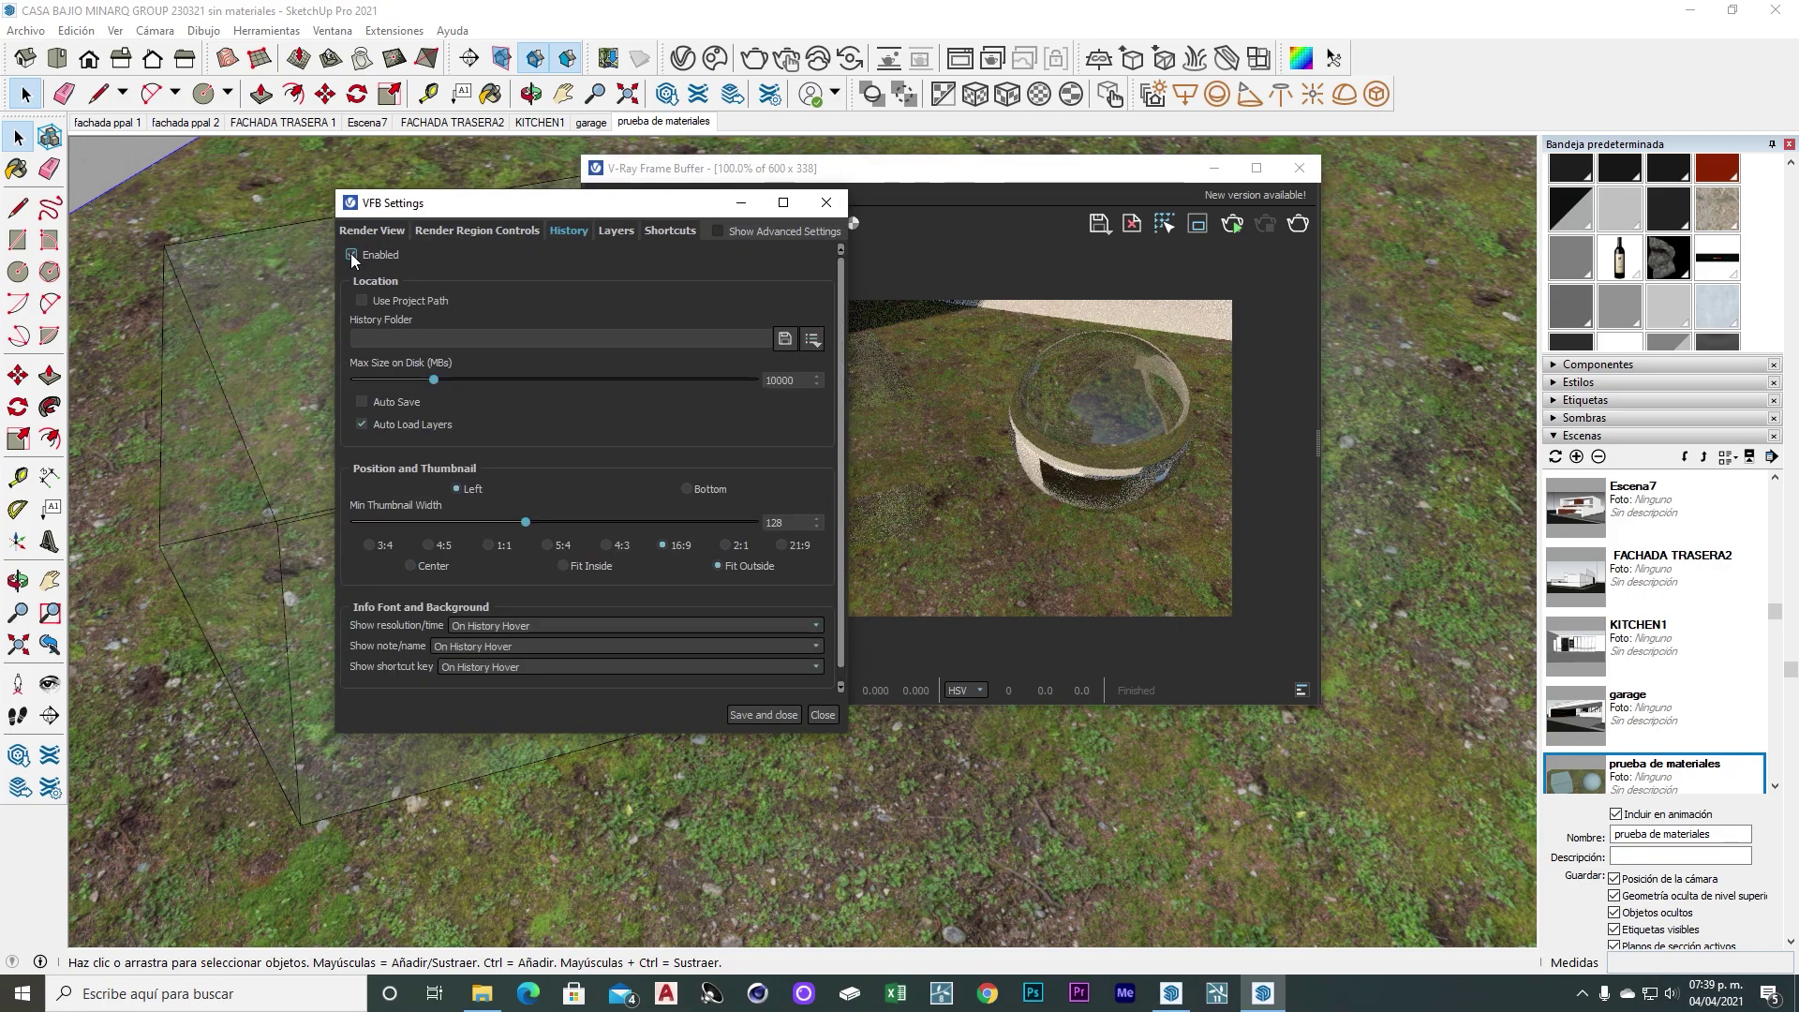
left_click(783, 343)
mouse_move(899, 244)
left_mouse_down()
mouse_move(655, 145)
mouse_move(790, 142)
left_mouse_up()
left_click(341, 627)
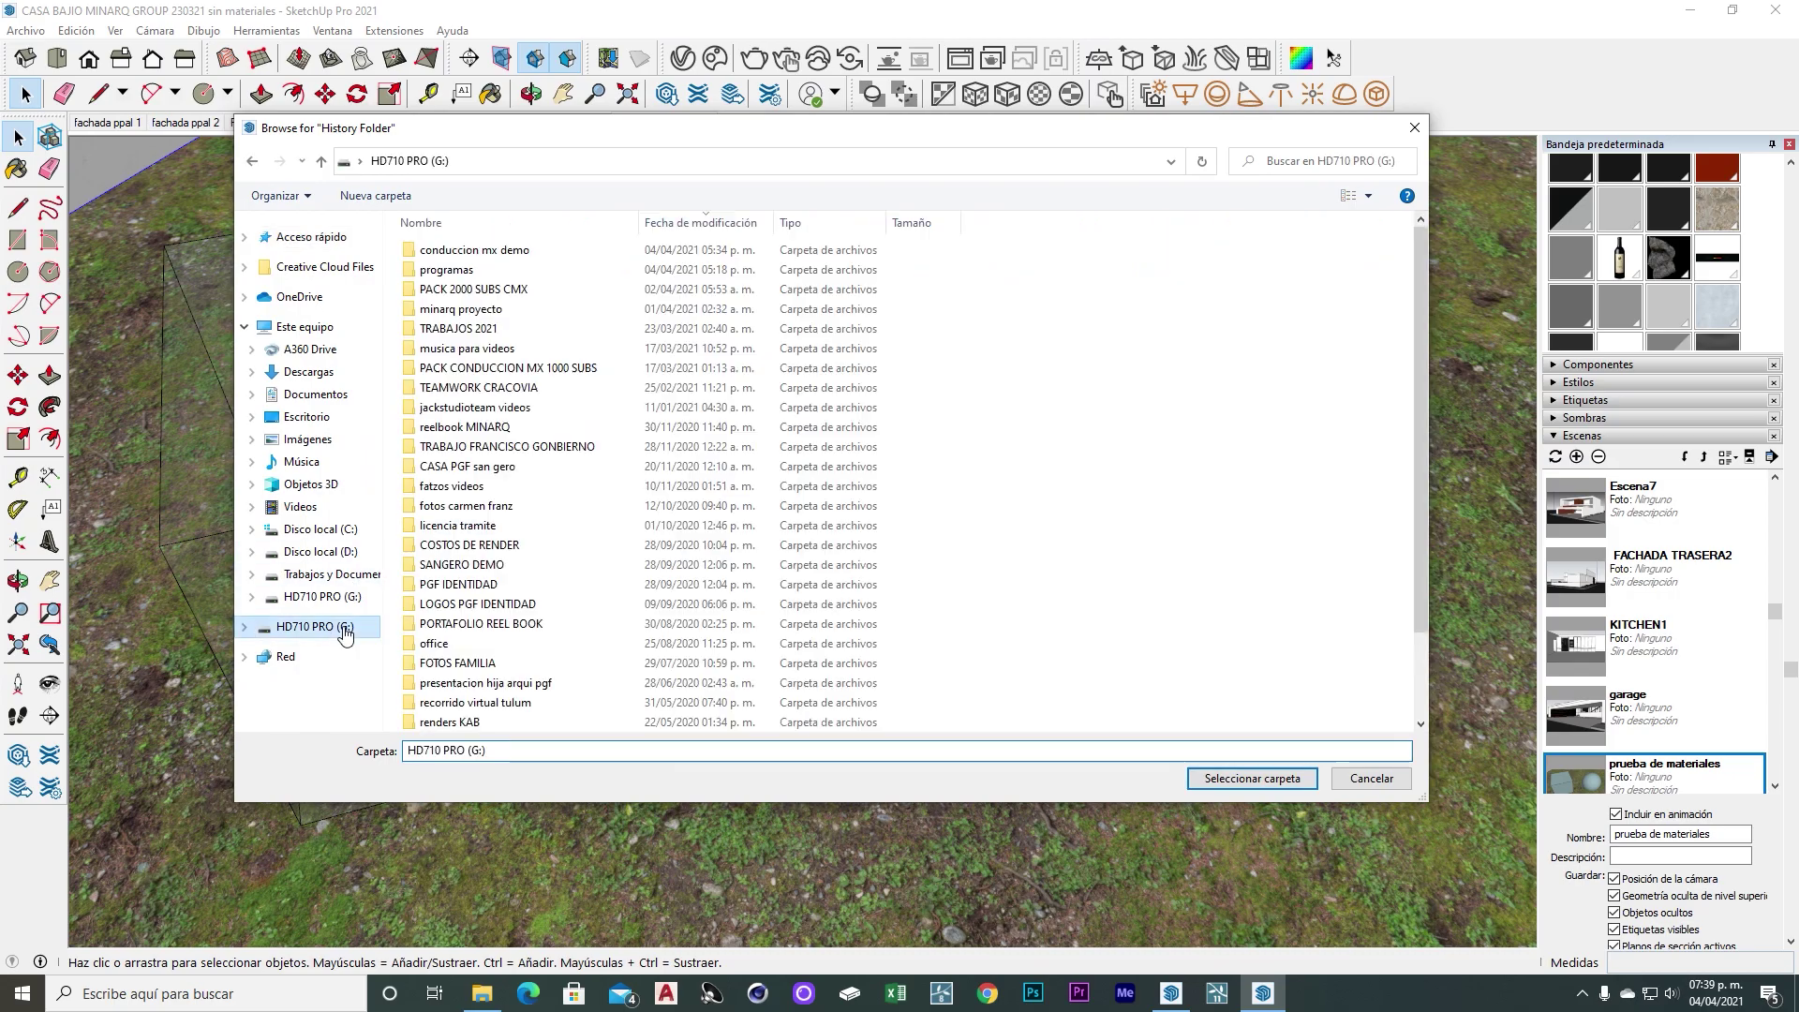
left_click(610, 256)
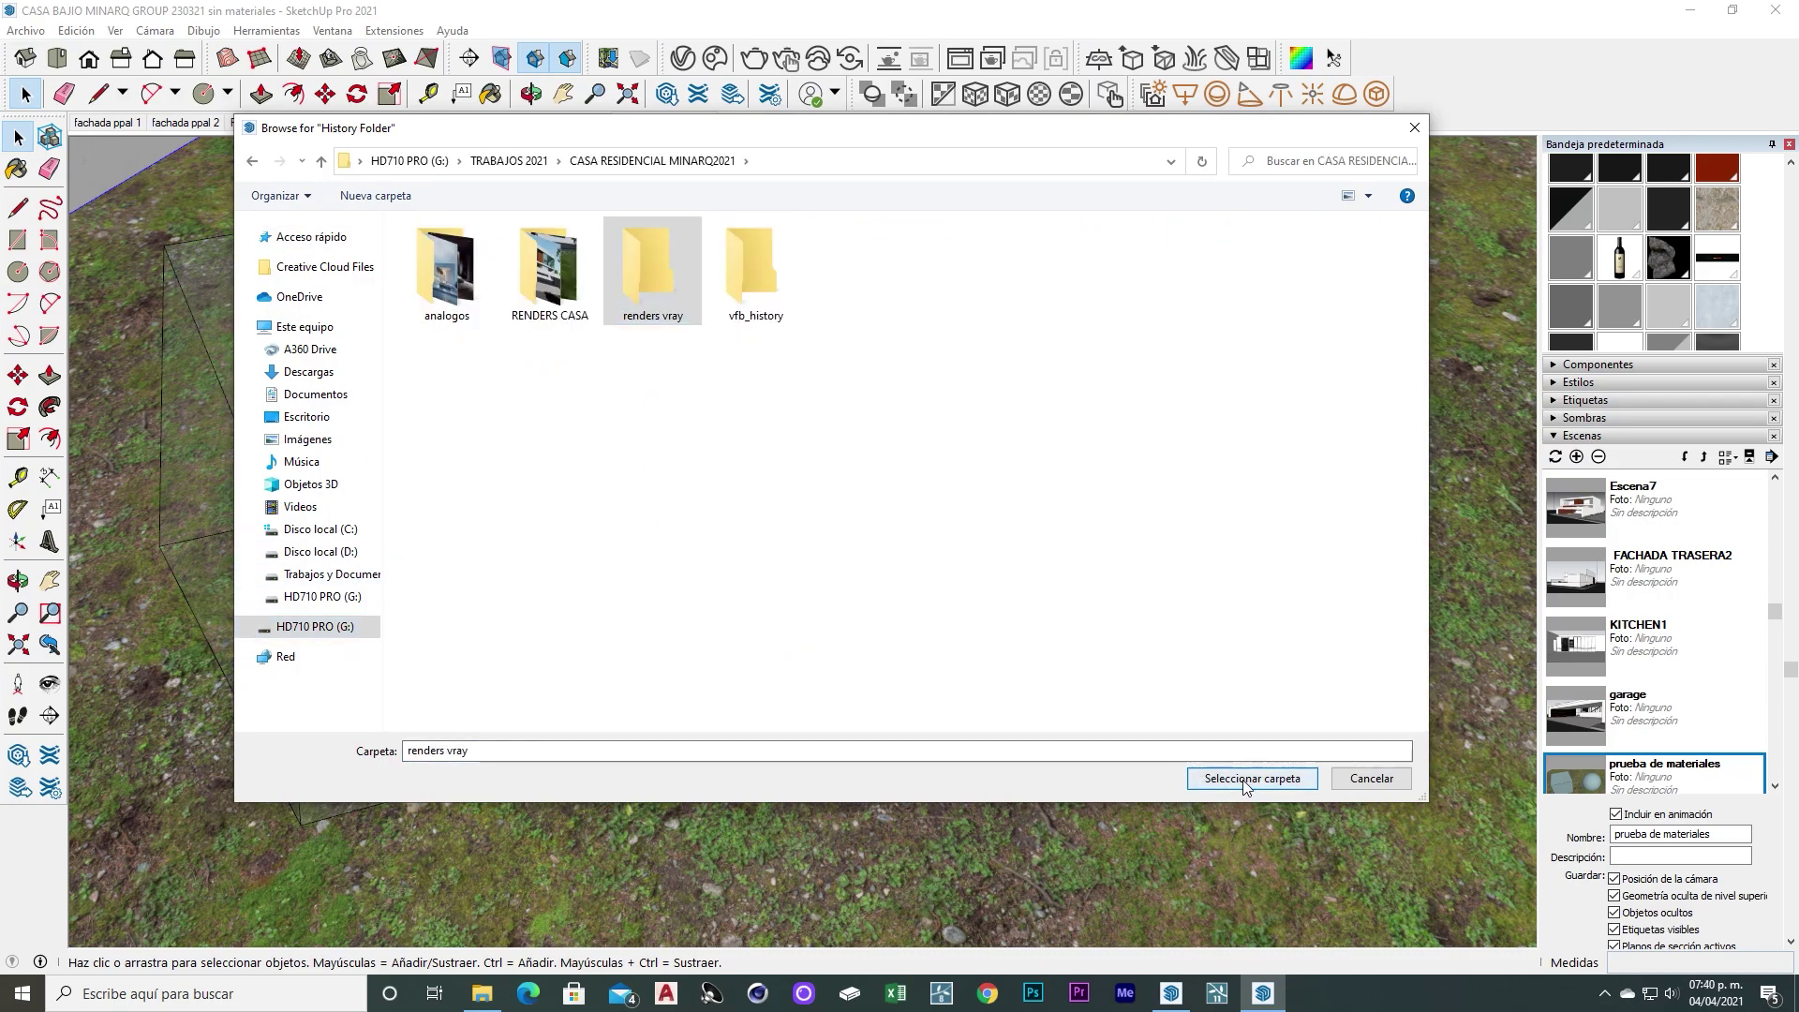
left_click(1246, 778)
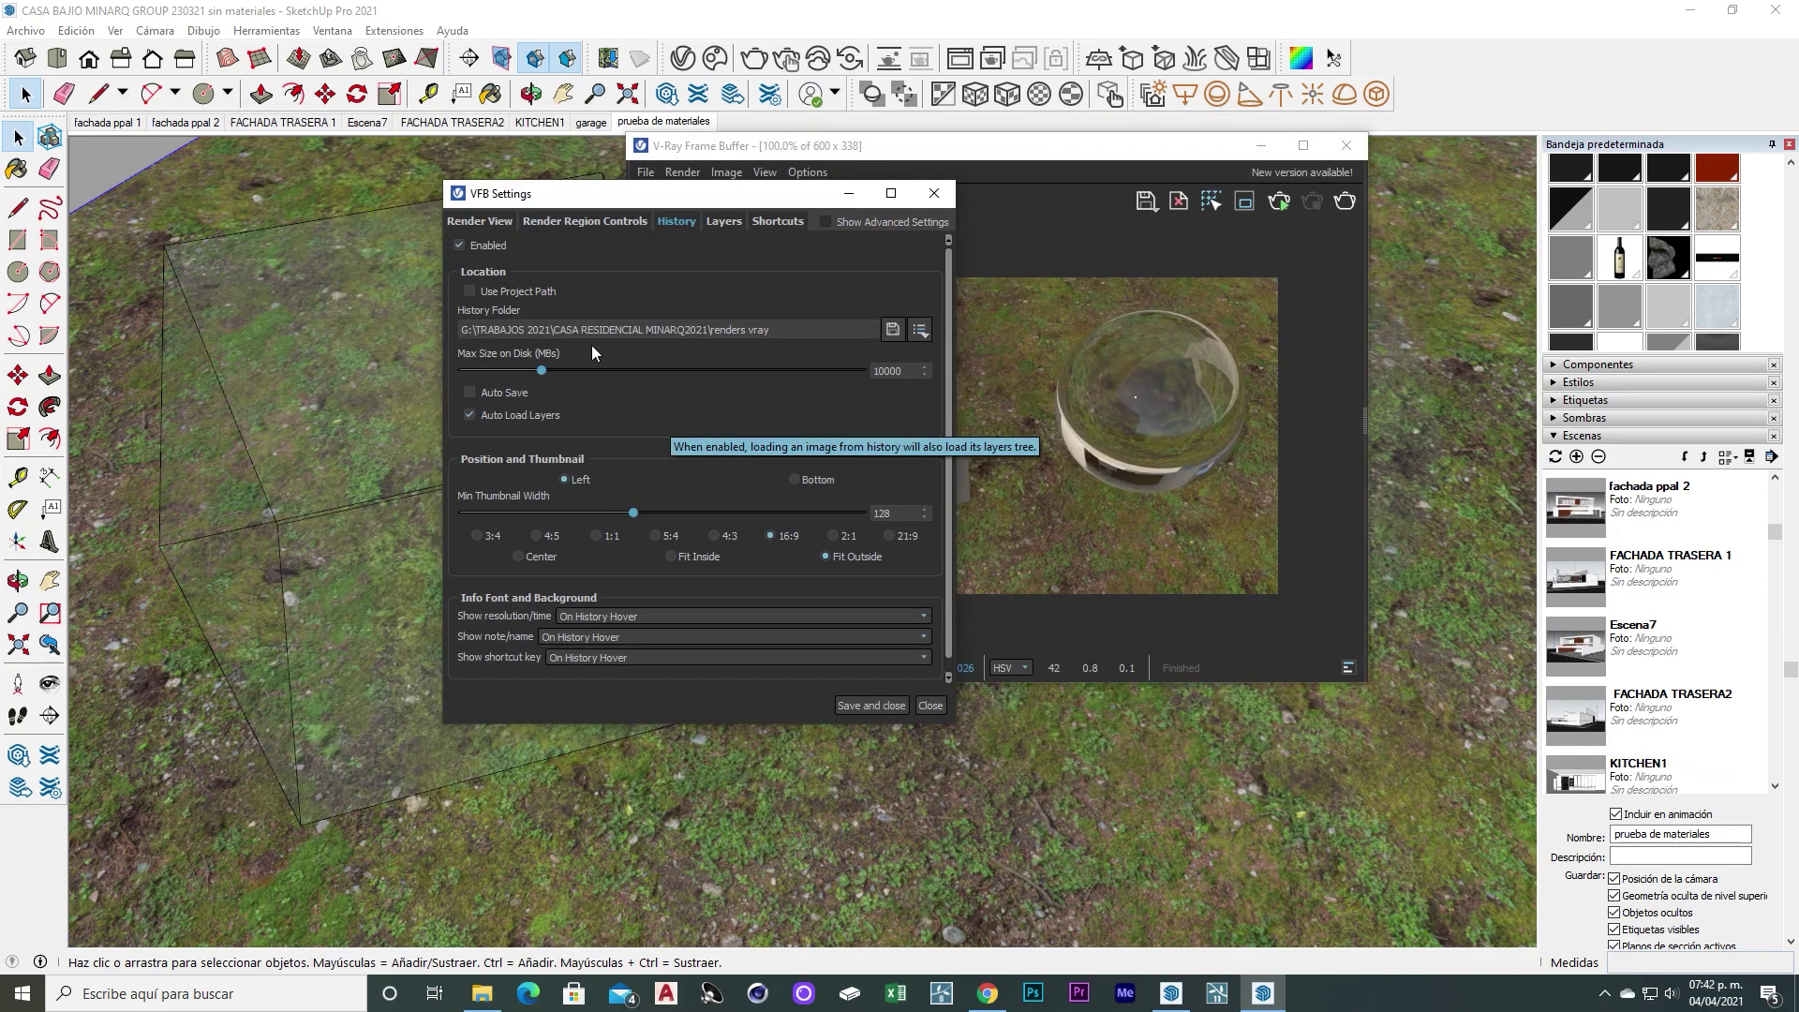
left_click(470, 392)
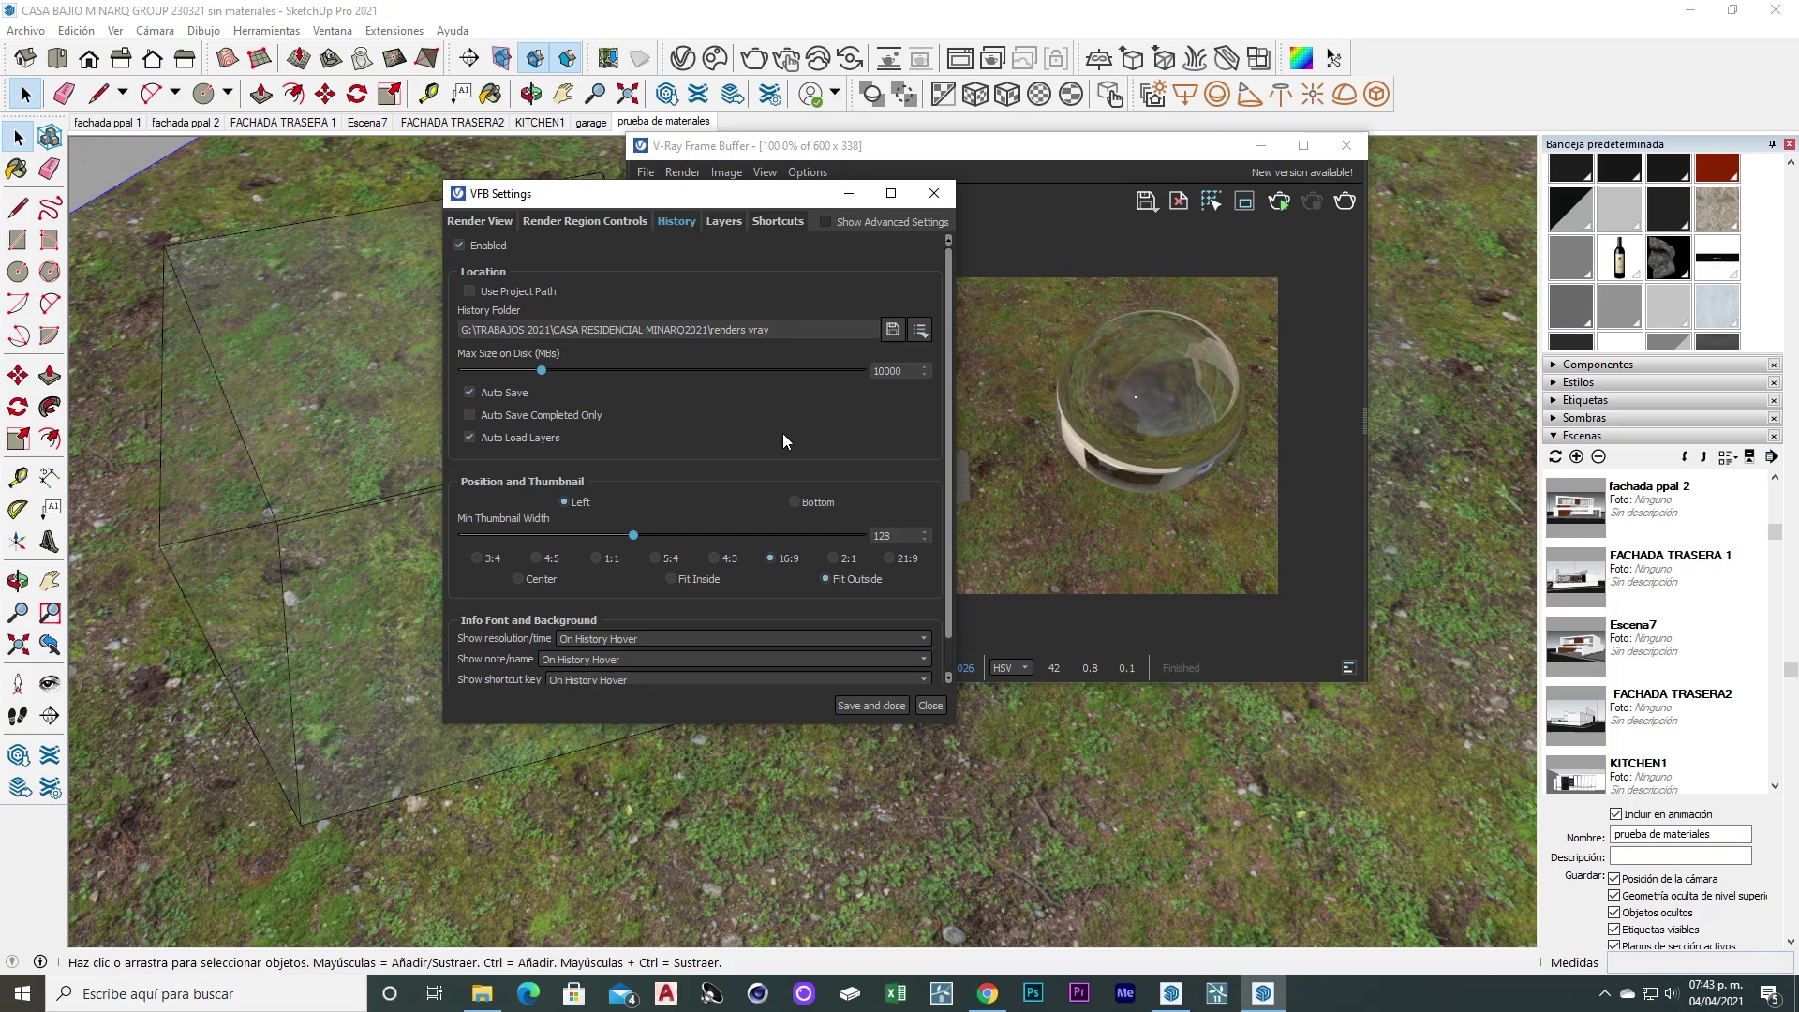
left_click(885, 708)
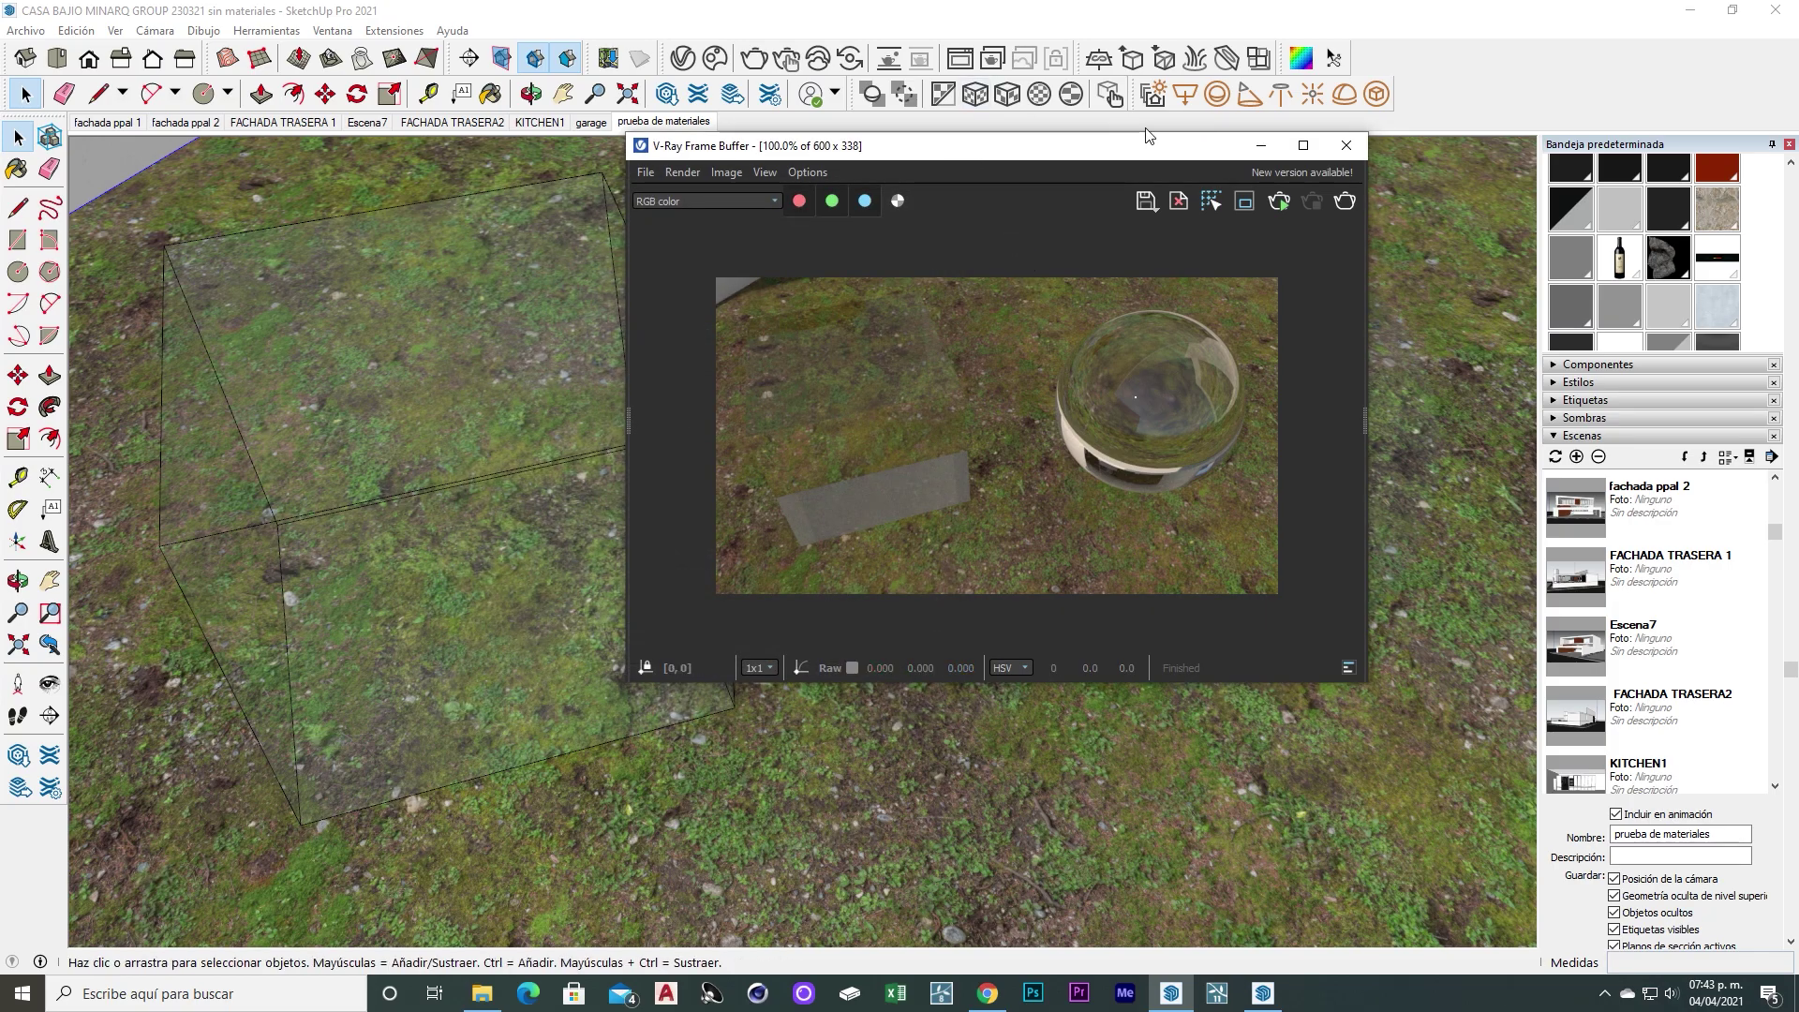
Re-render, select the 600 × 338 render in the VFB History panel, then reopen the Asset Editor
left_click(752, 60)
left_click_drag(1013, 154, 1005, 211)
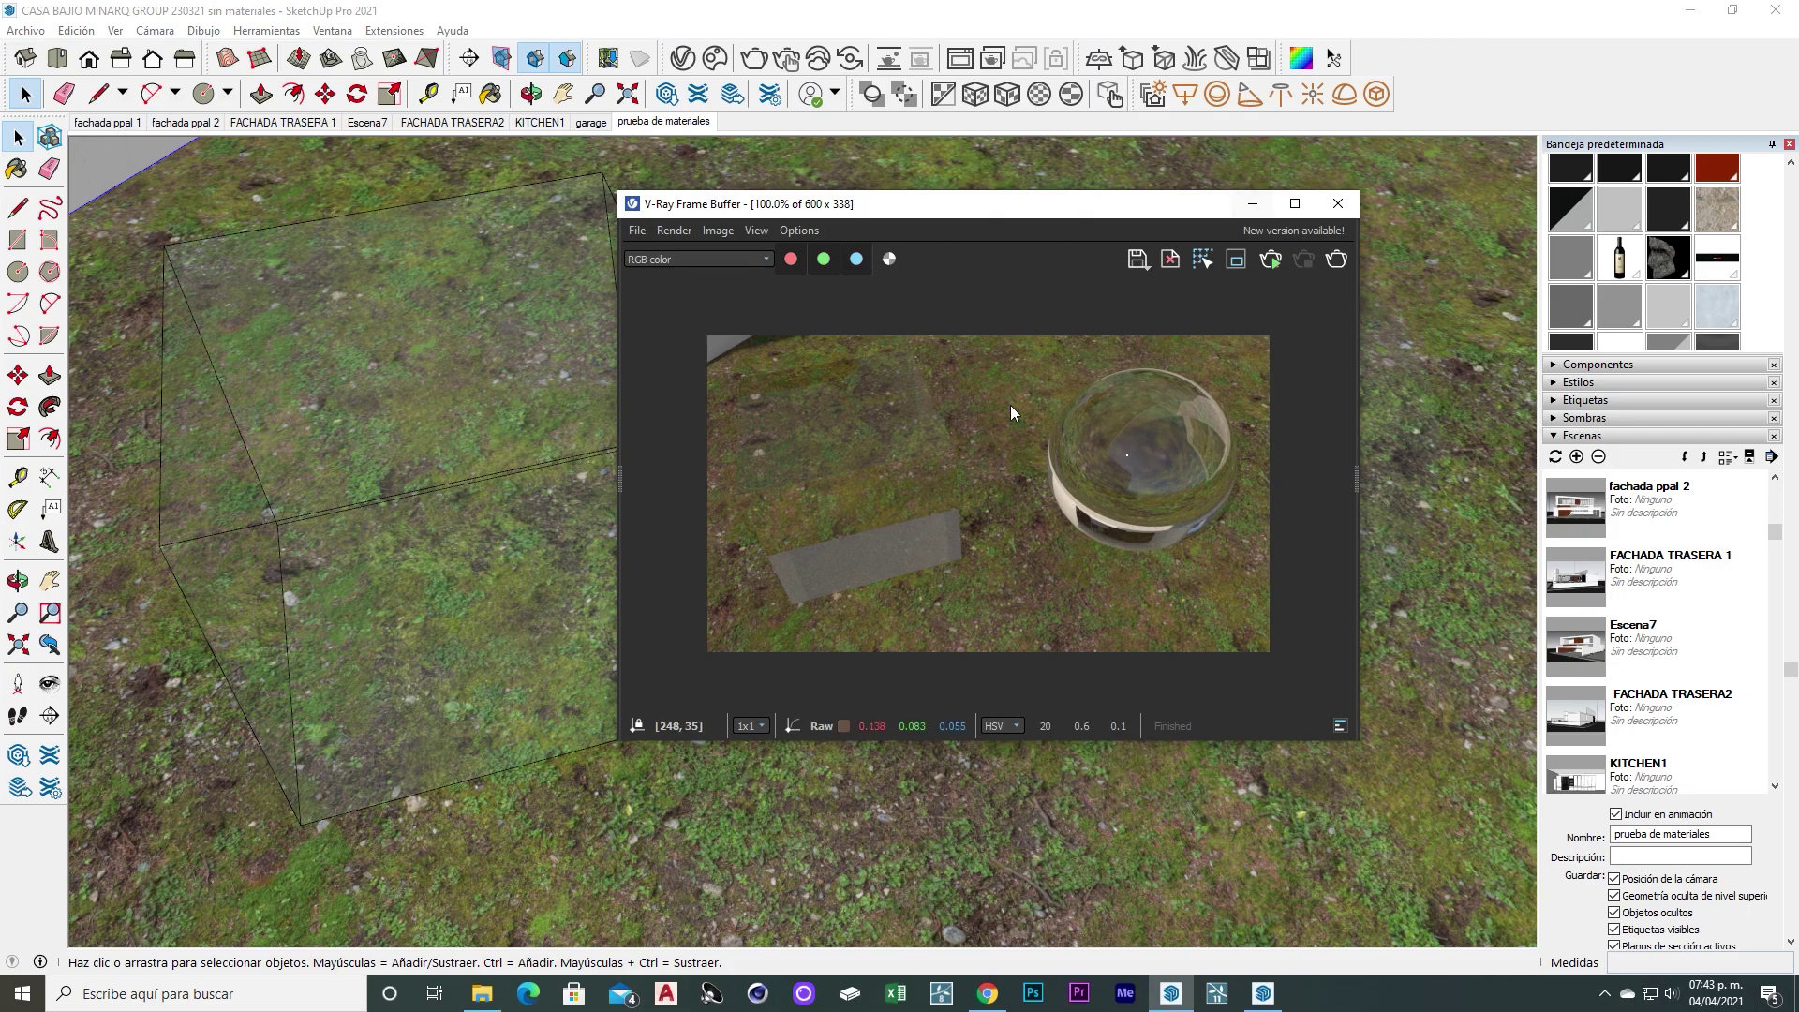
left_click(1369, 486)
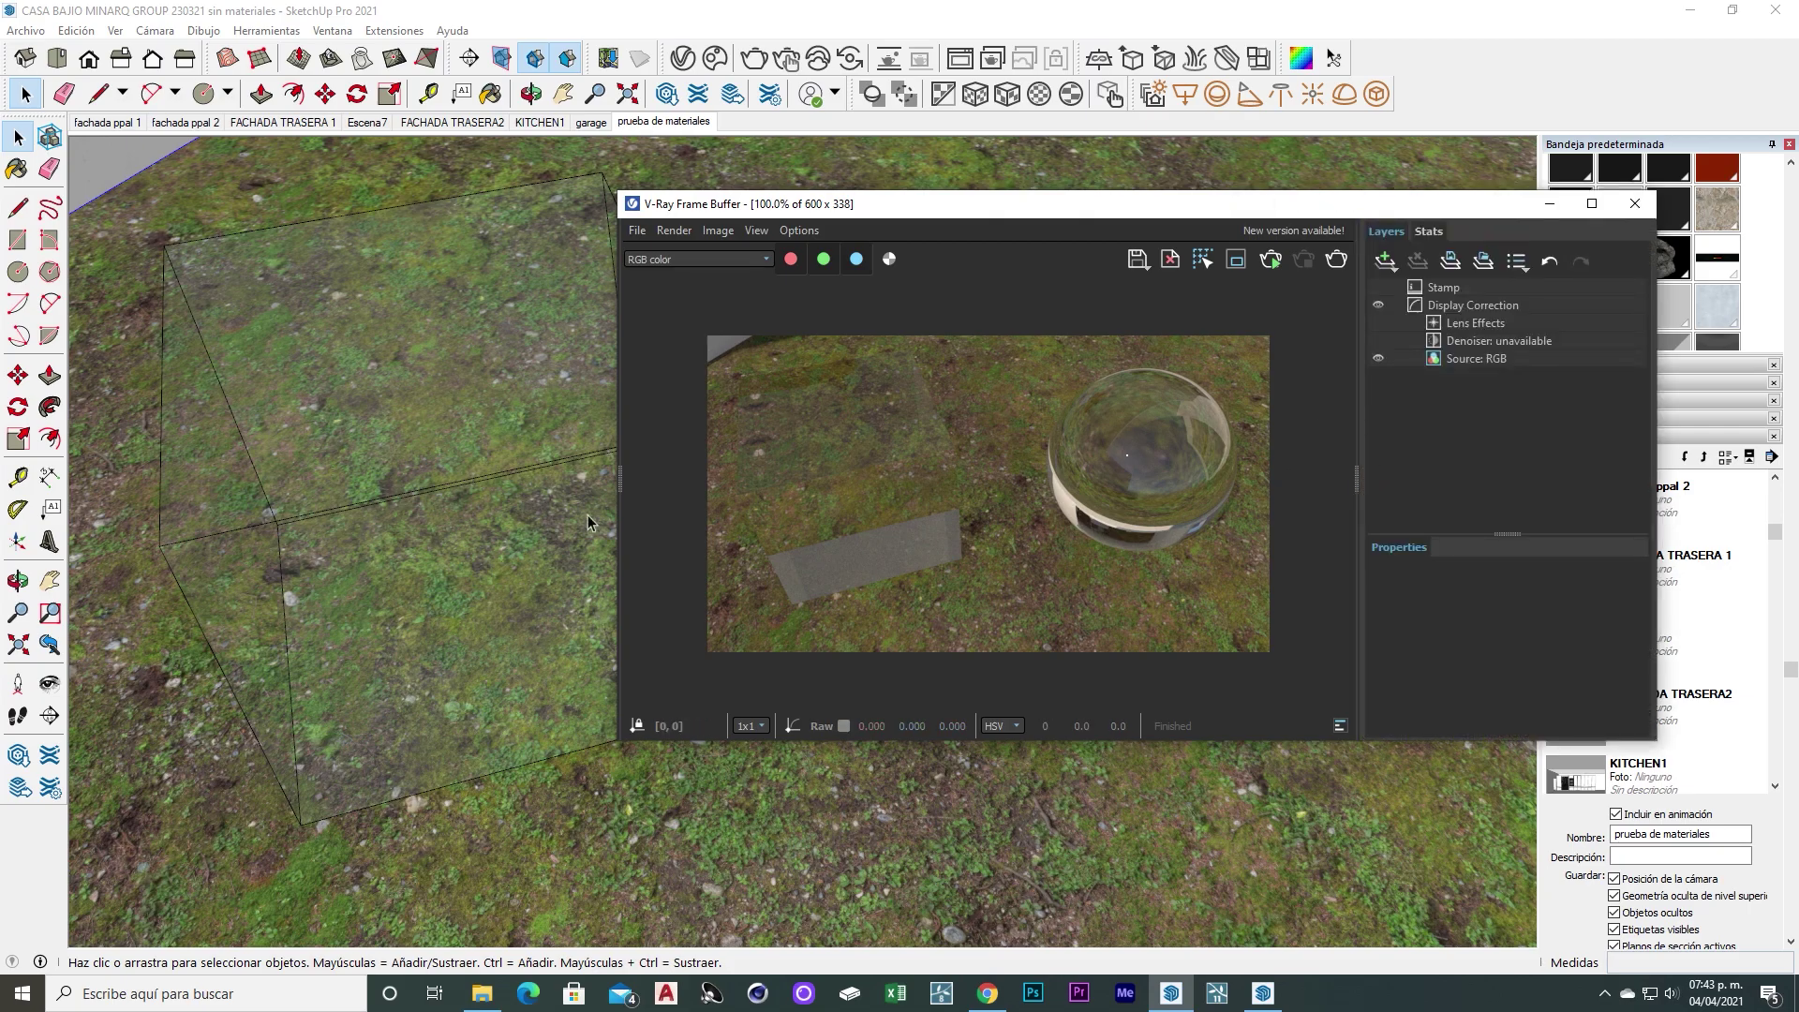
left_click(630, 484)
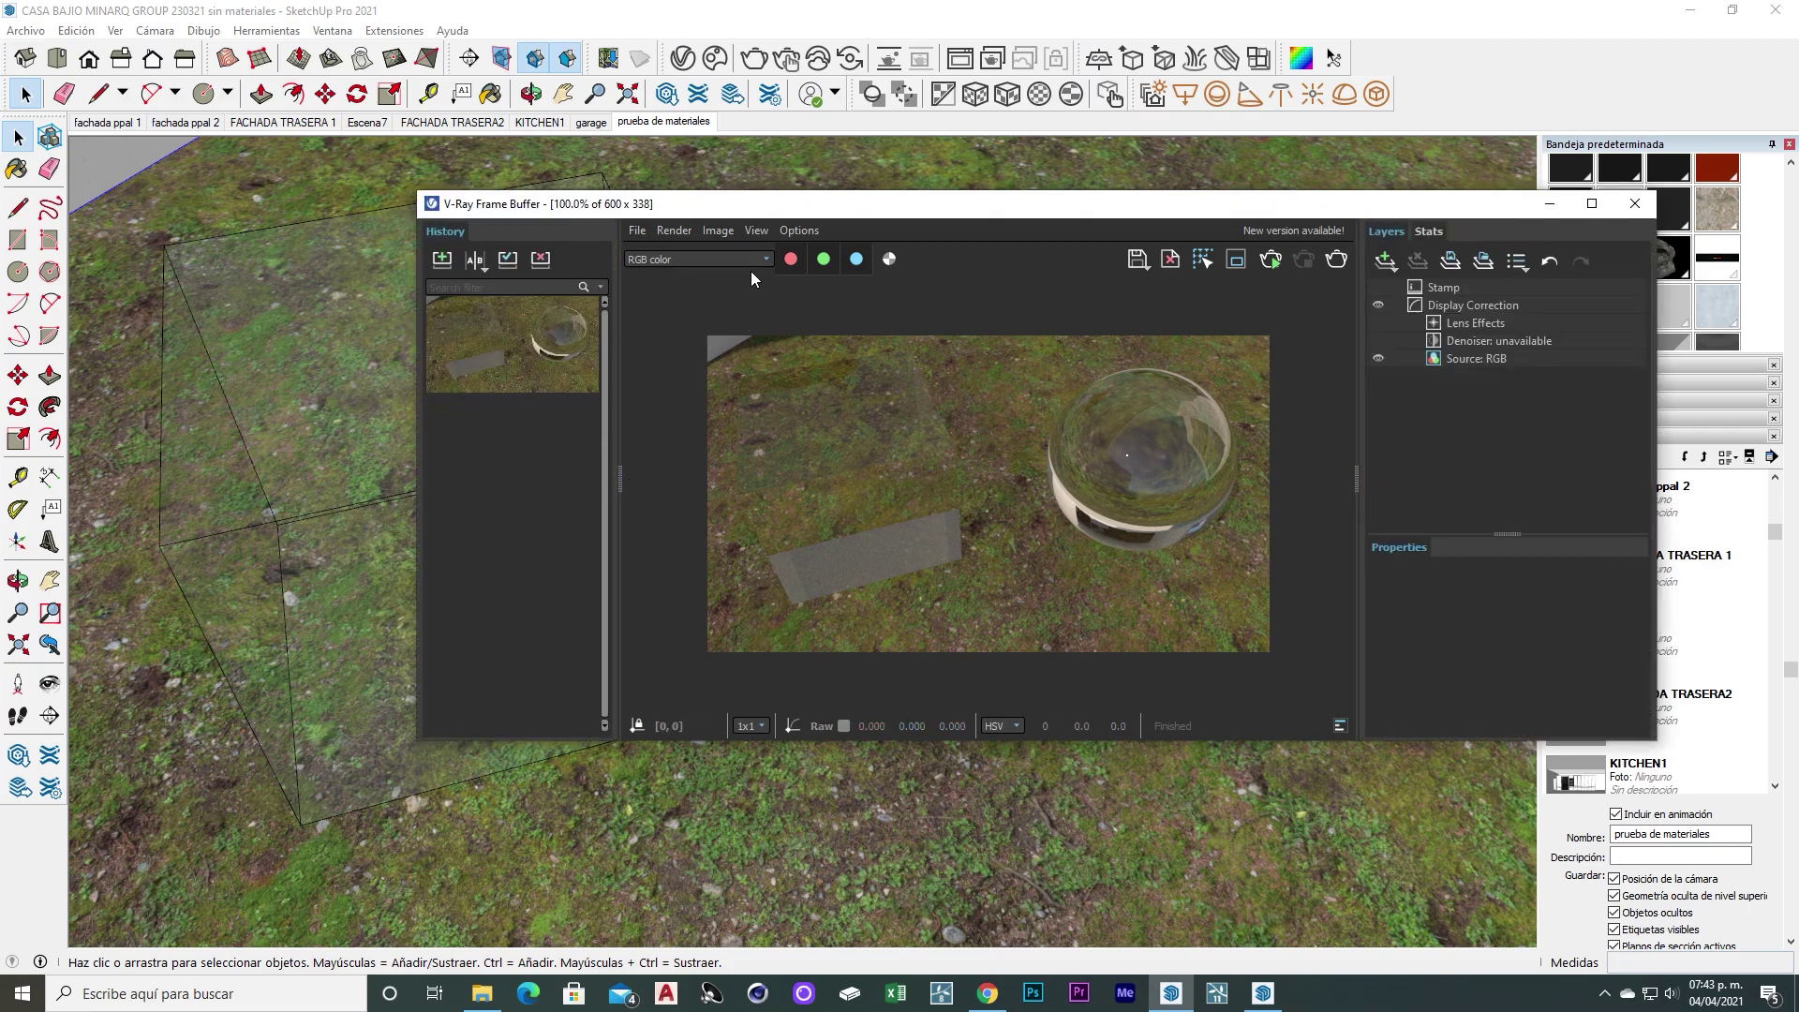
left_click_drag(694, 204, 704, 139)
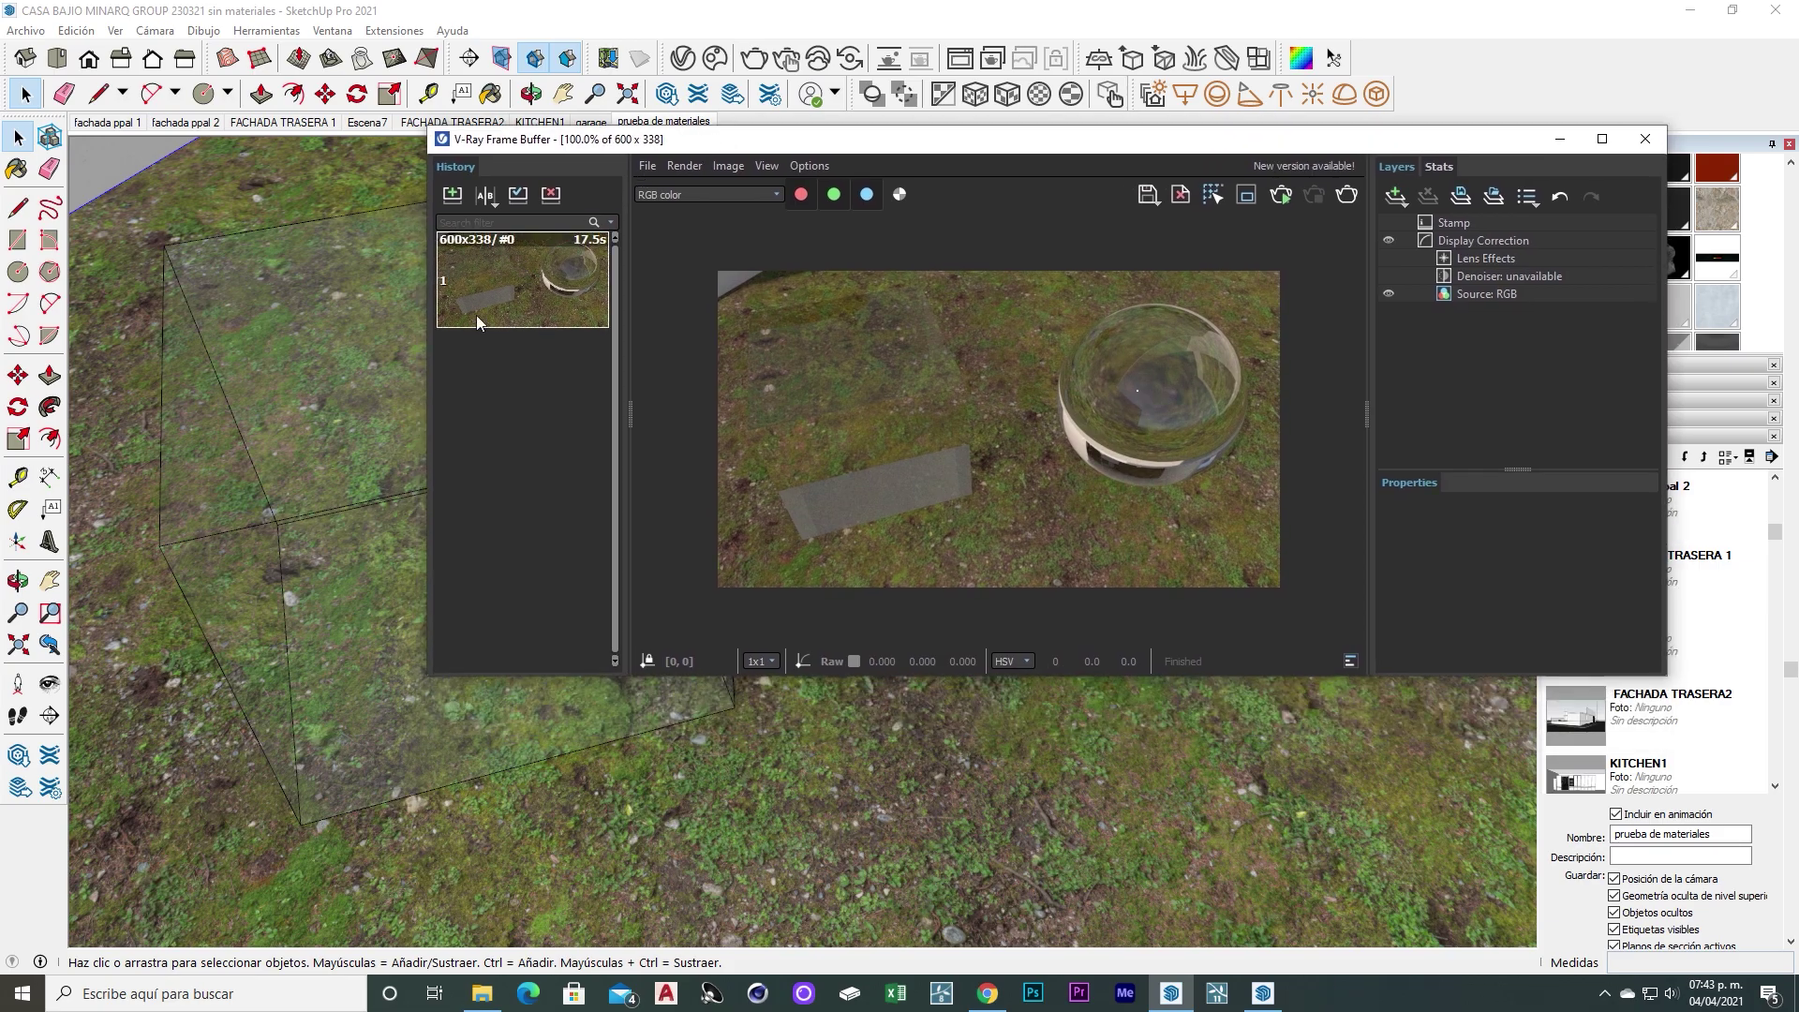
left_click(544, 298)
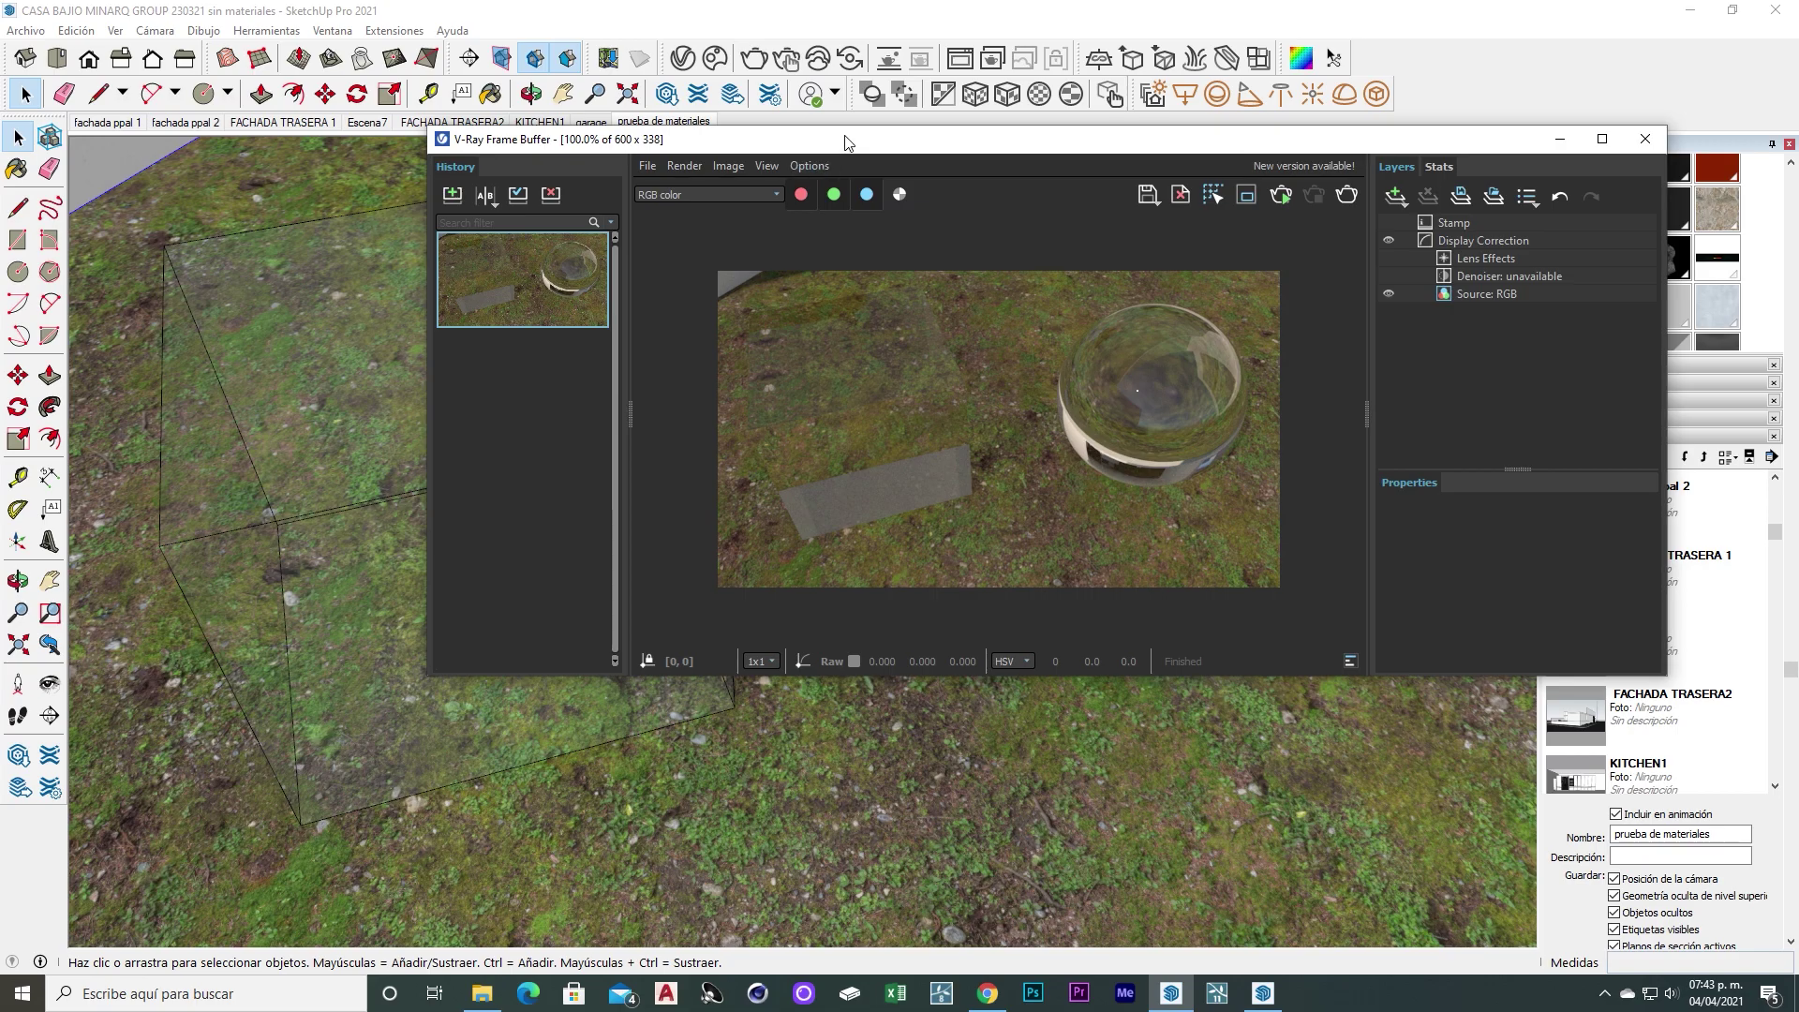
left_click_drag(846, 142, 894, 140)
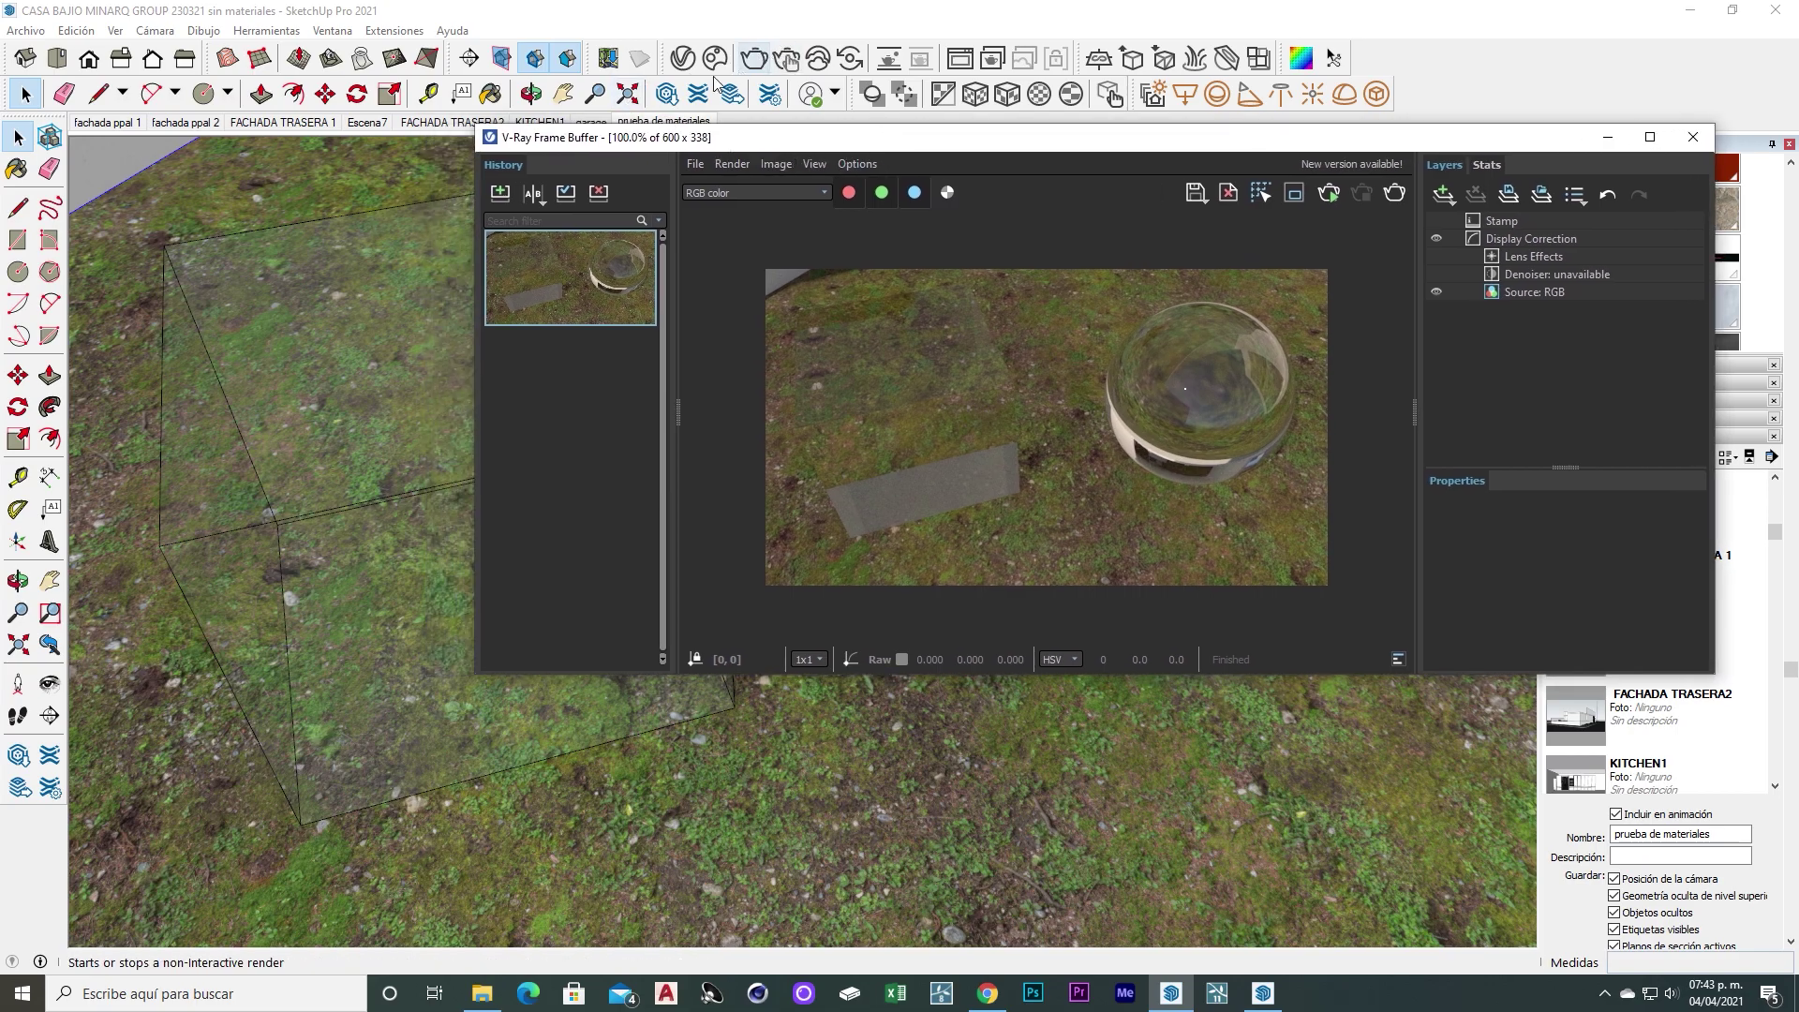
left_click(682, 58)
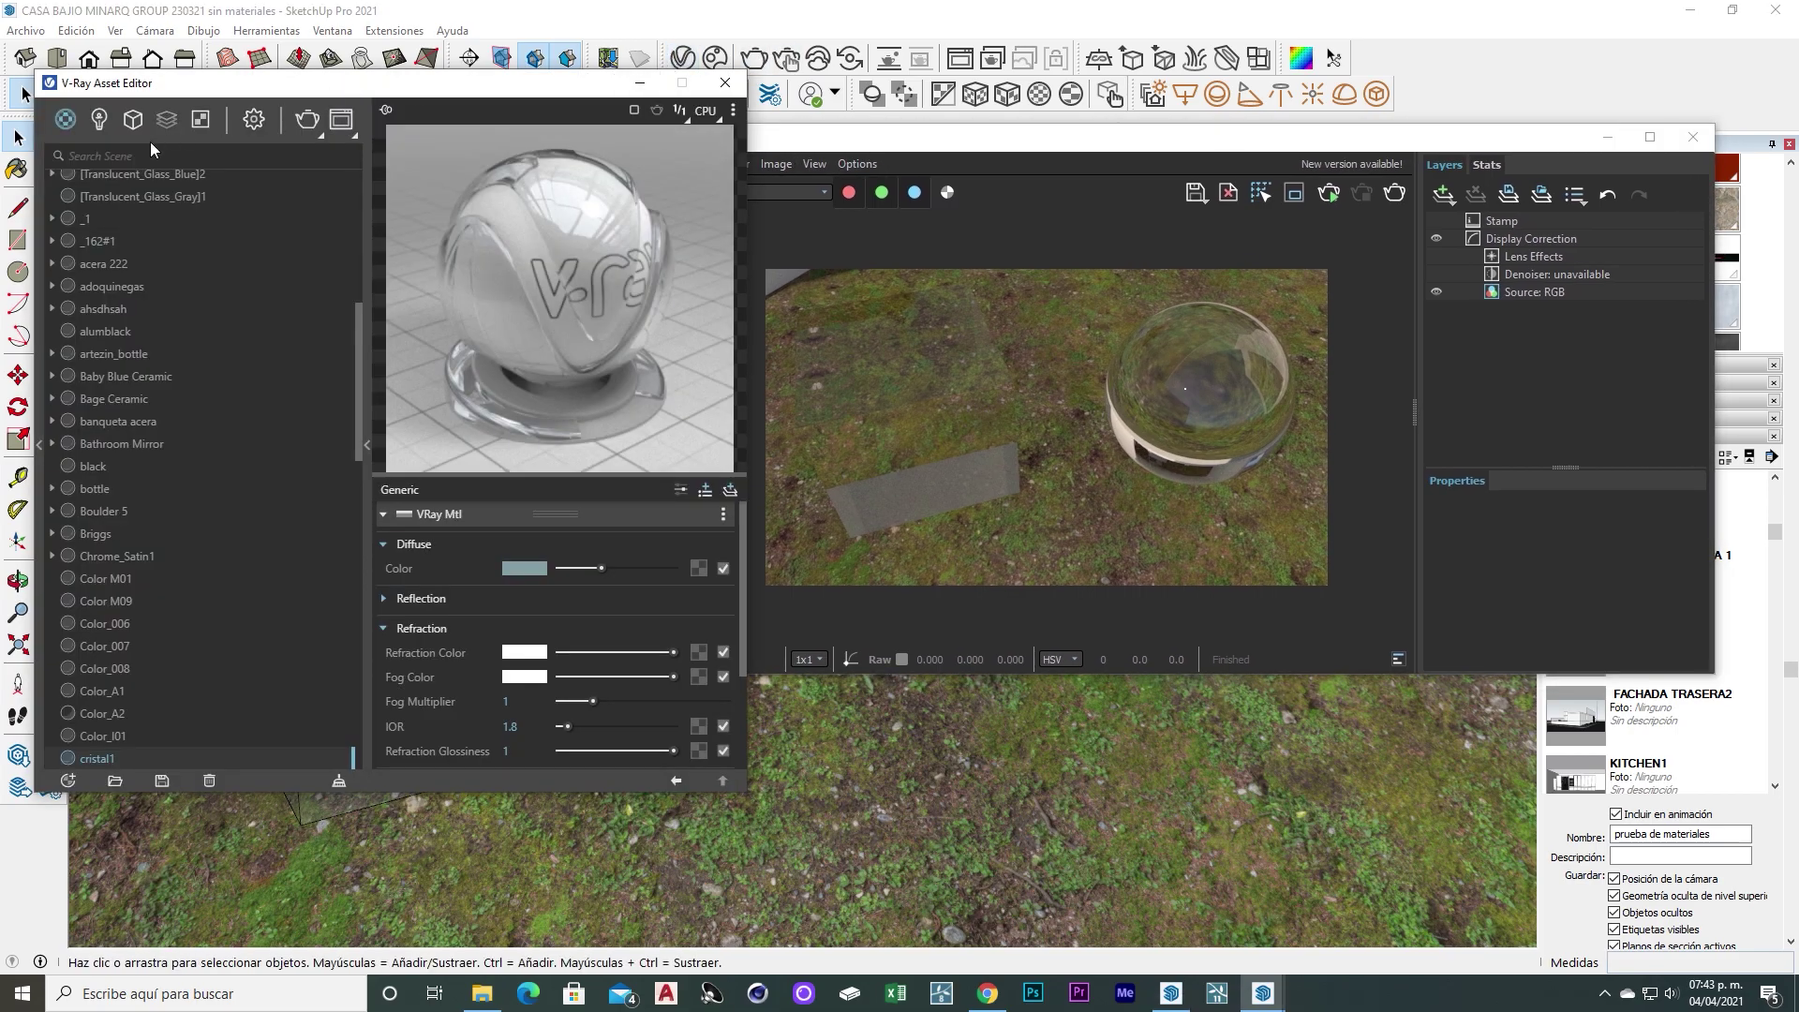
Switch off SunLight's Custom Orientation, then close the Asset Editor and Frame Buffer
left_click(100, 122)
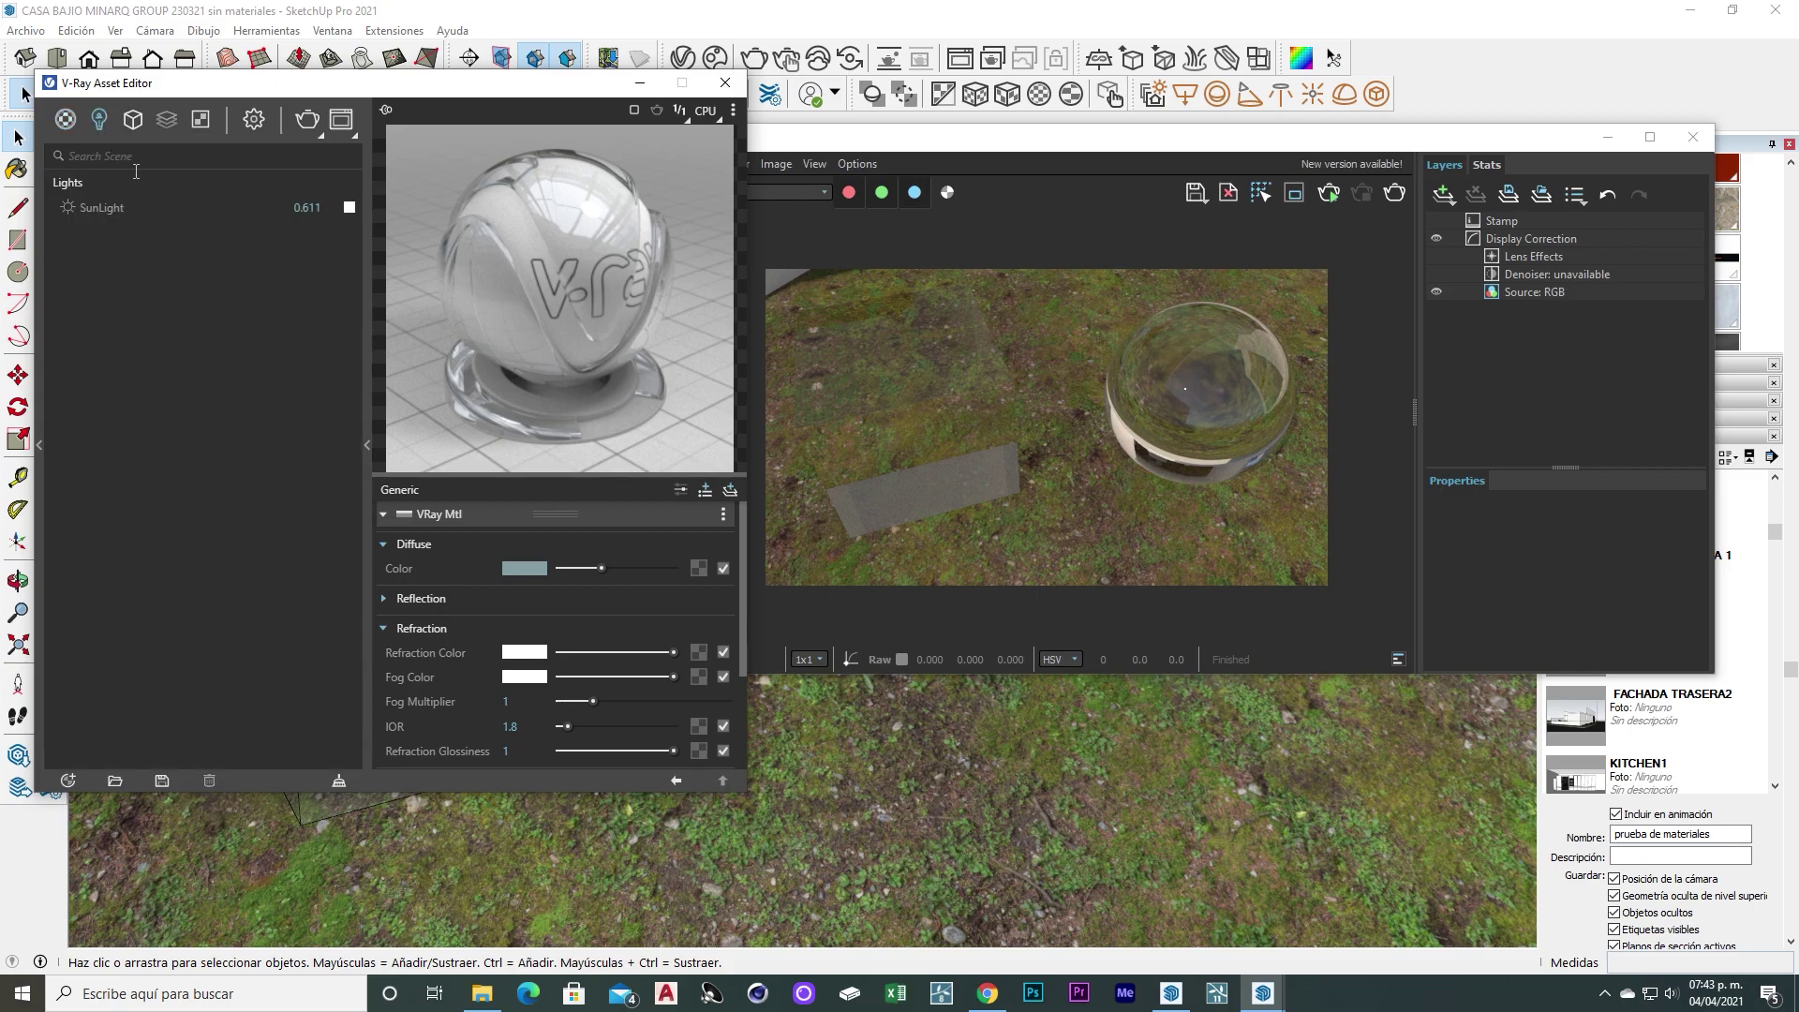
left_click(101, 208)
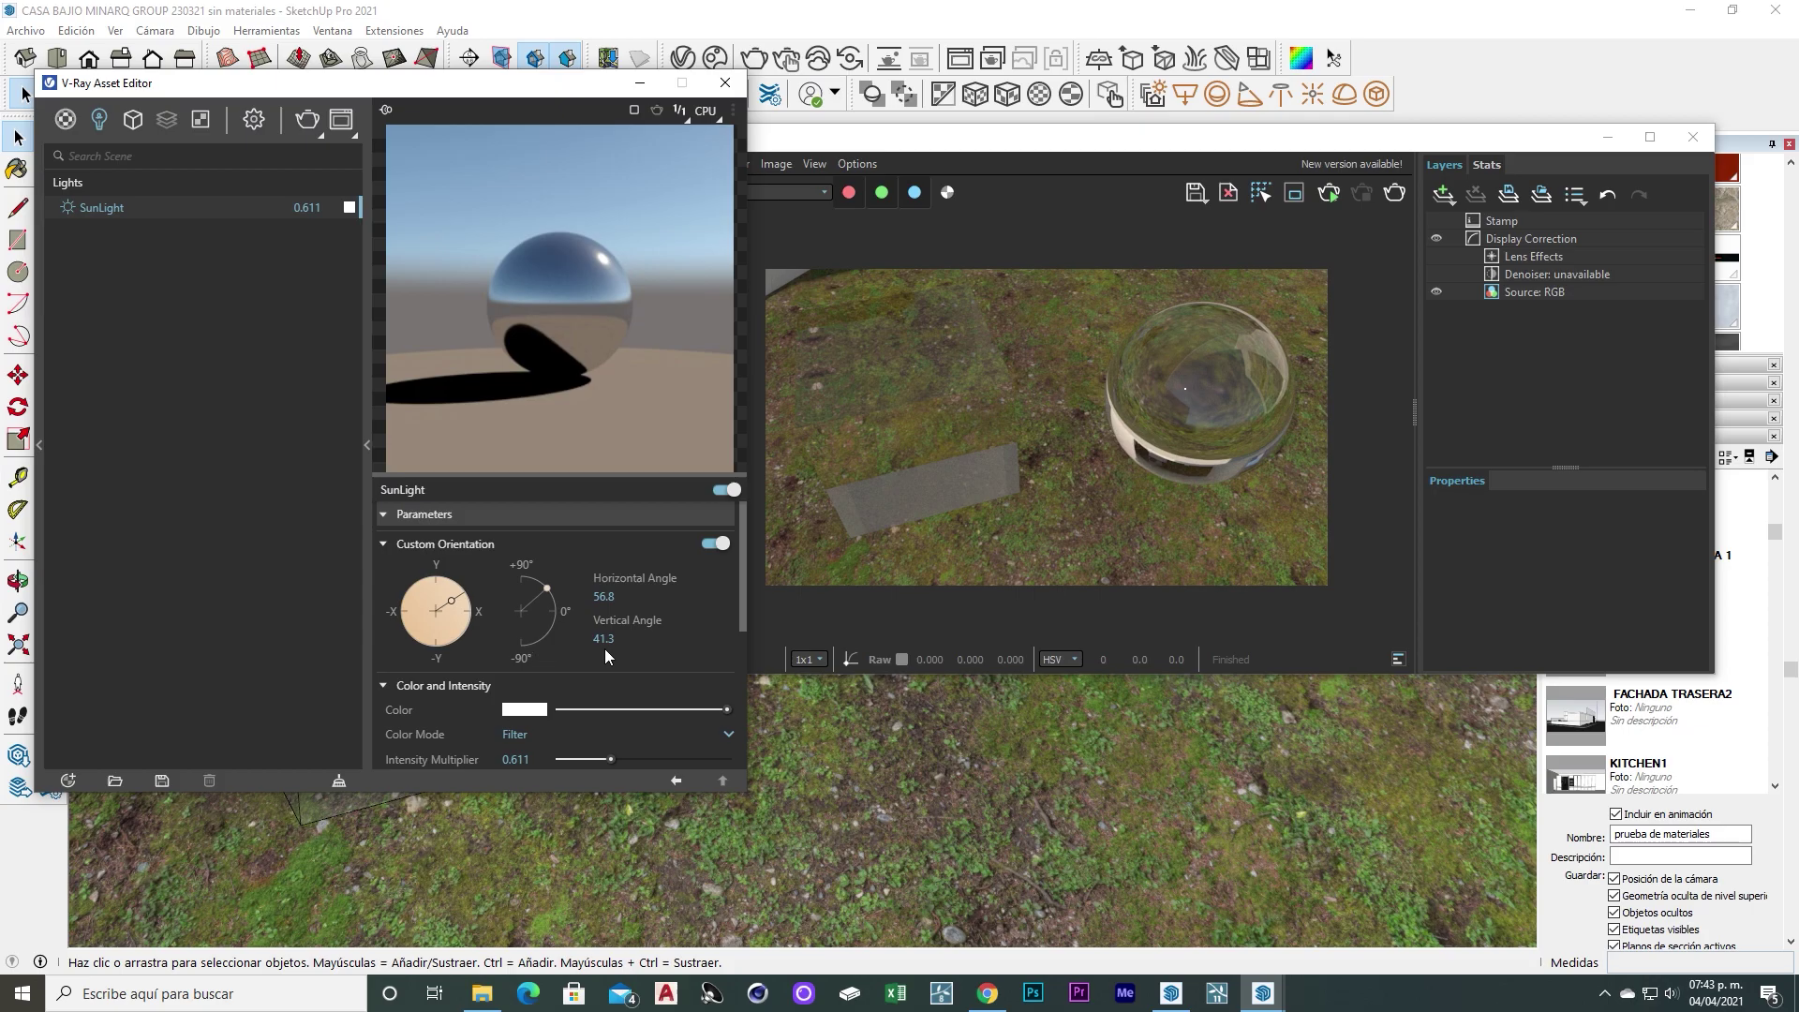
left_click(711, 543)
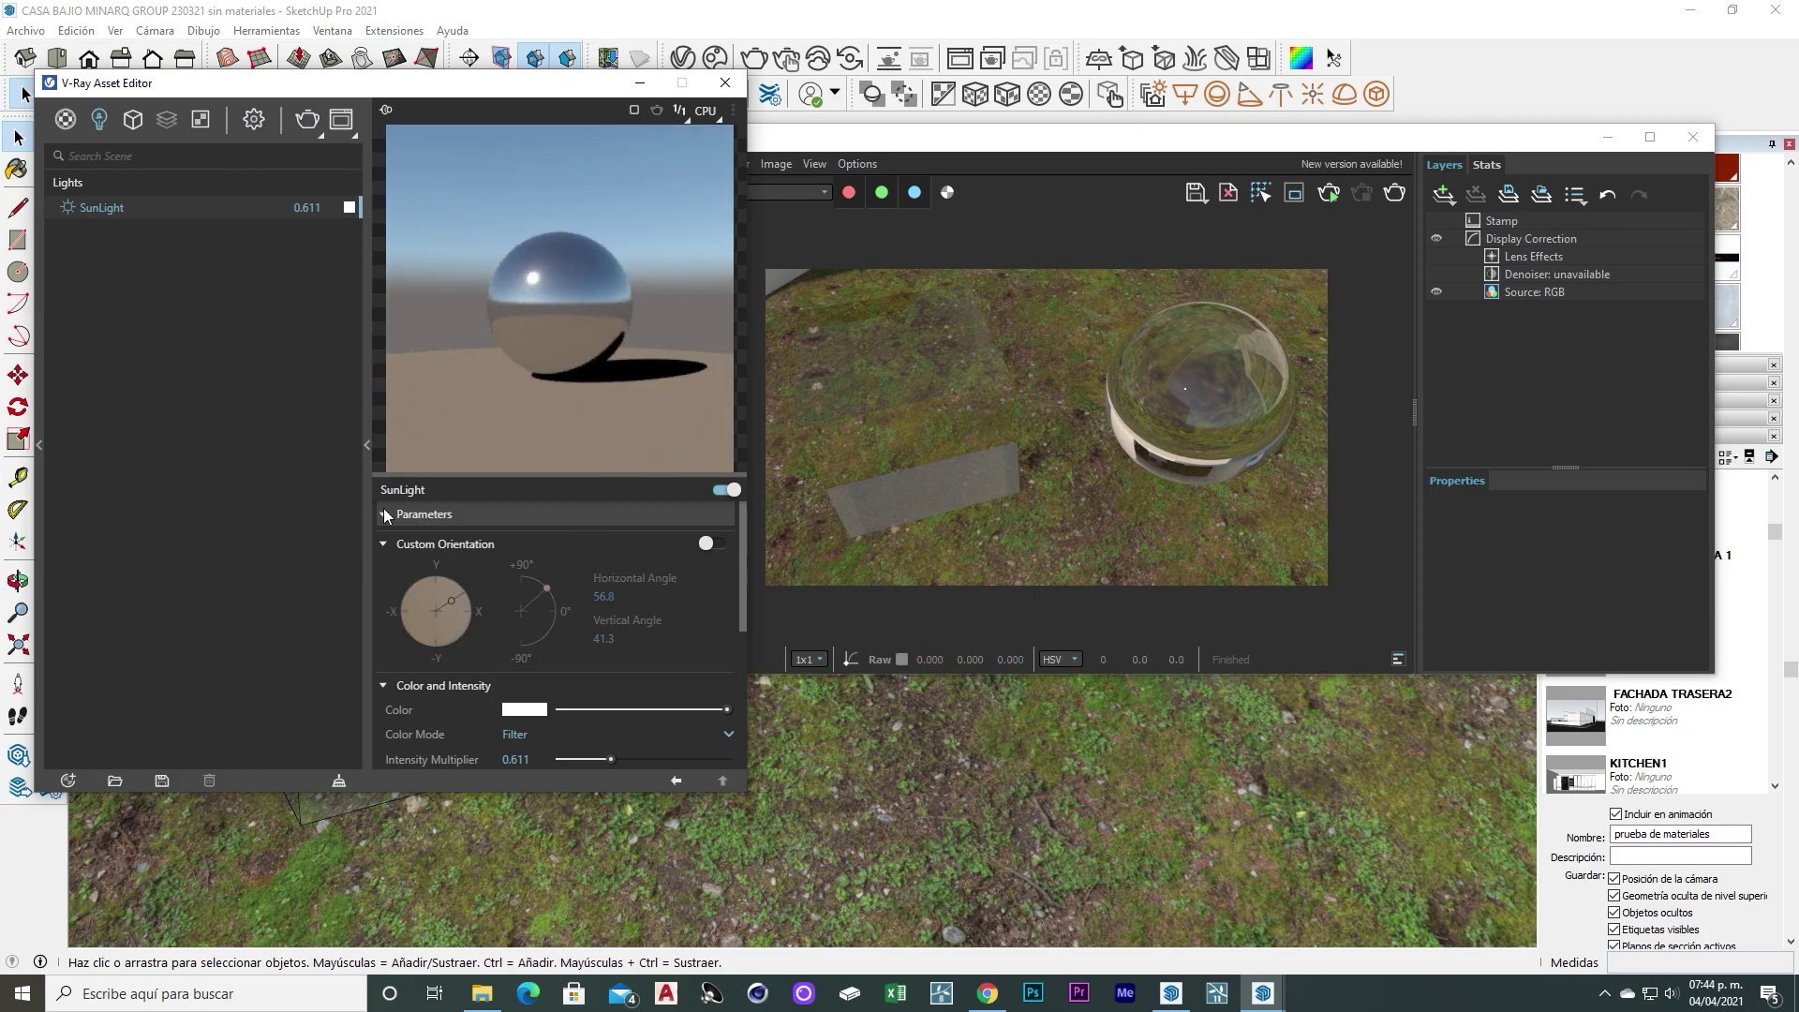
left_click_drag(582, 92, 613, 295)
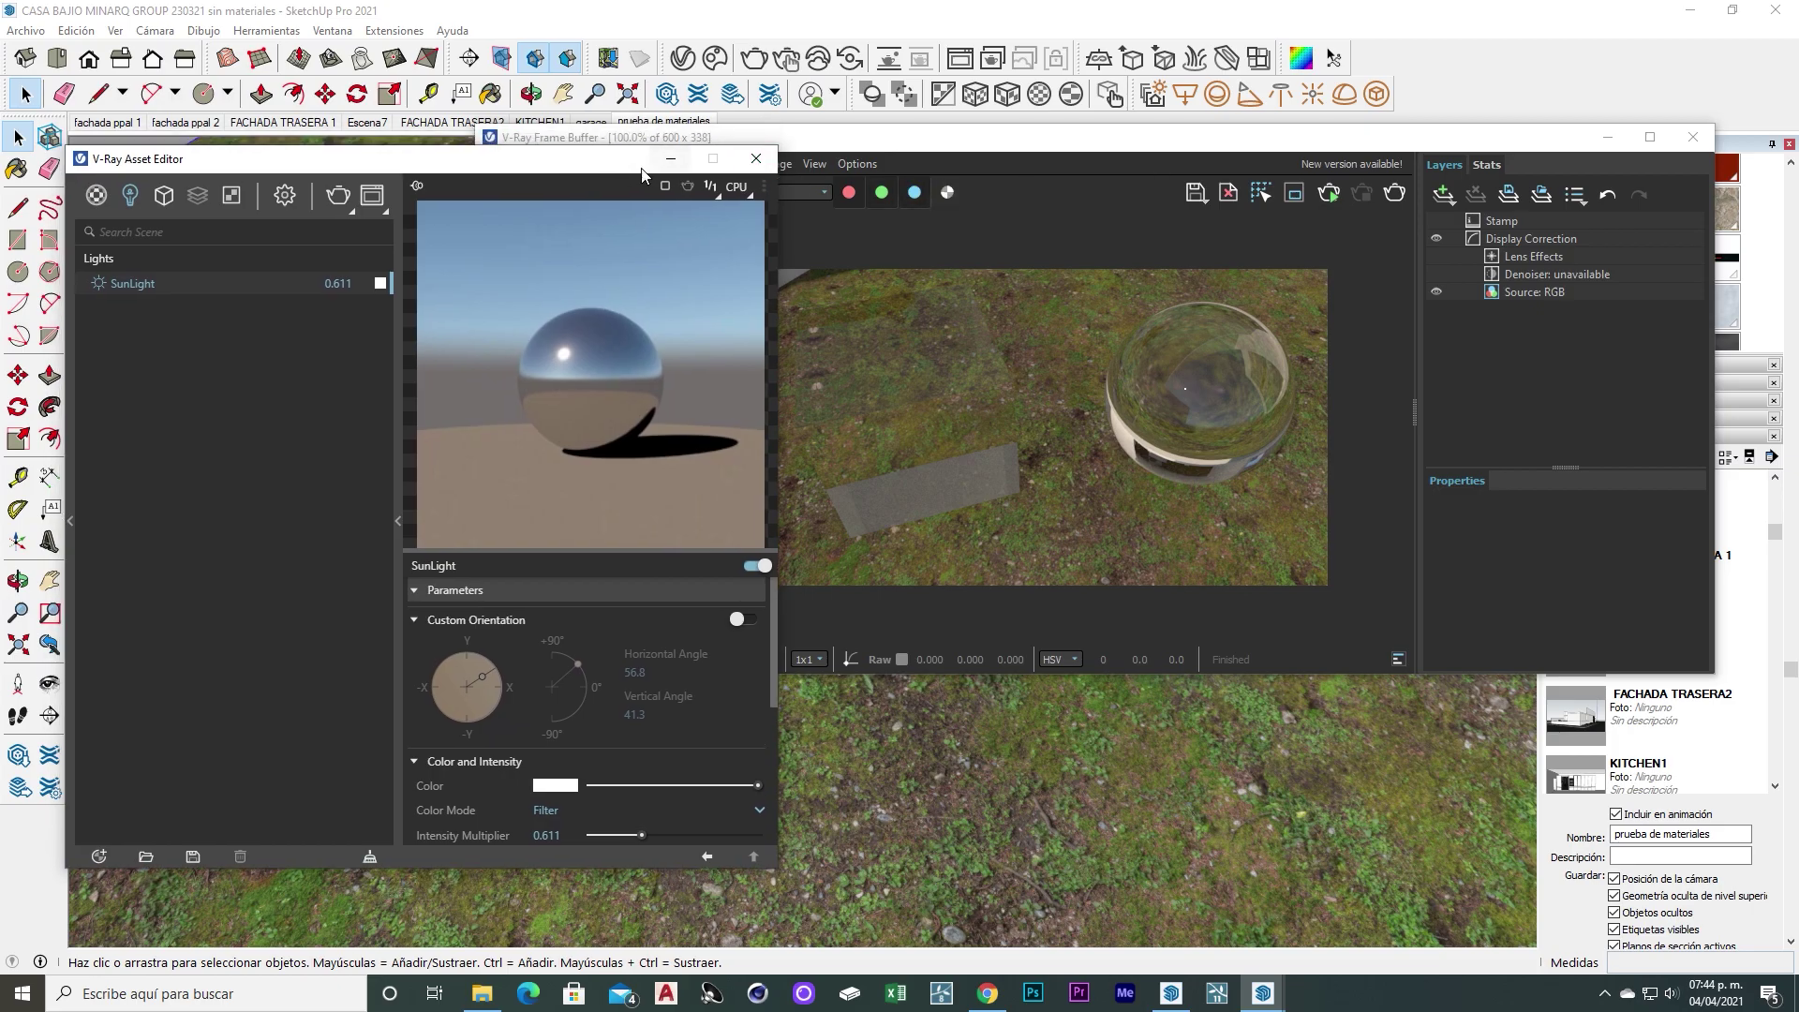
left_click(756, 285)
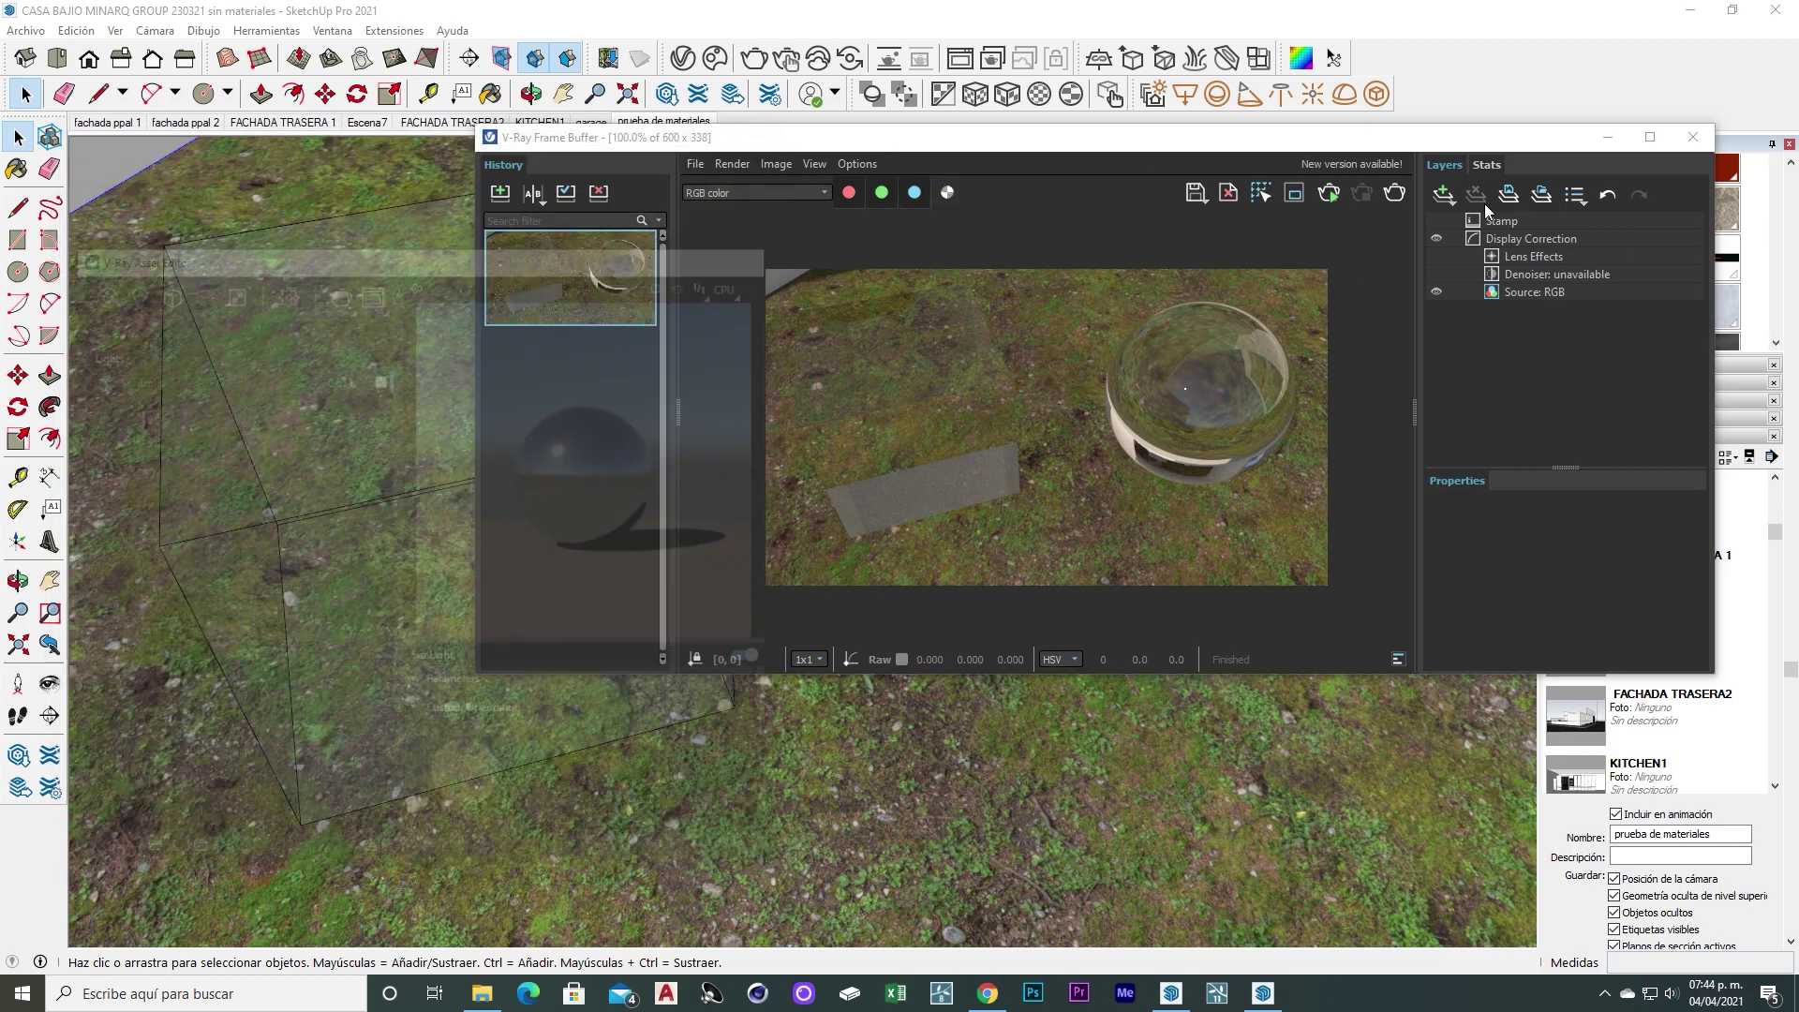
left_click(1693, 138)
Turn on shadows in the model via View > Shadows
scroll(835, 444, "down", 3)
scroll(905, 414, "down", 3)
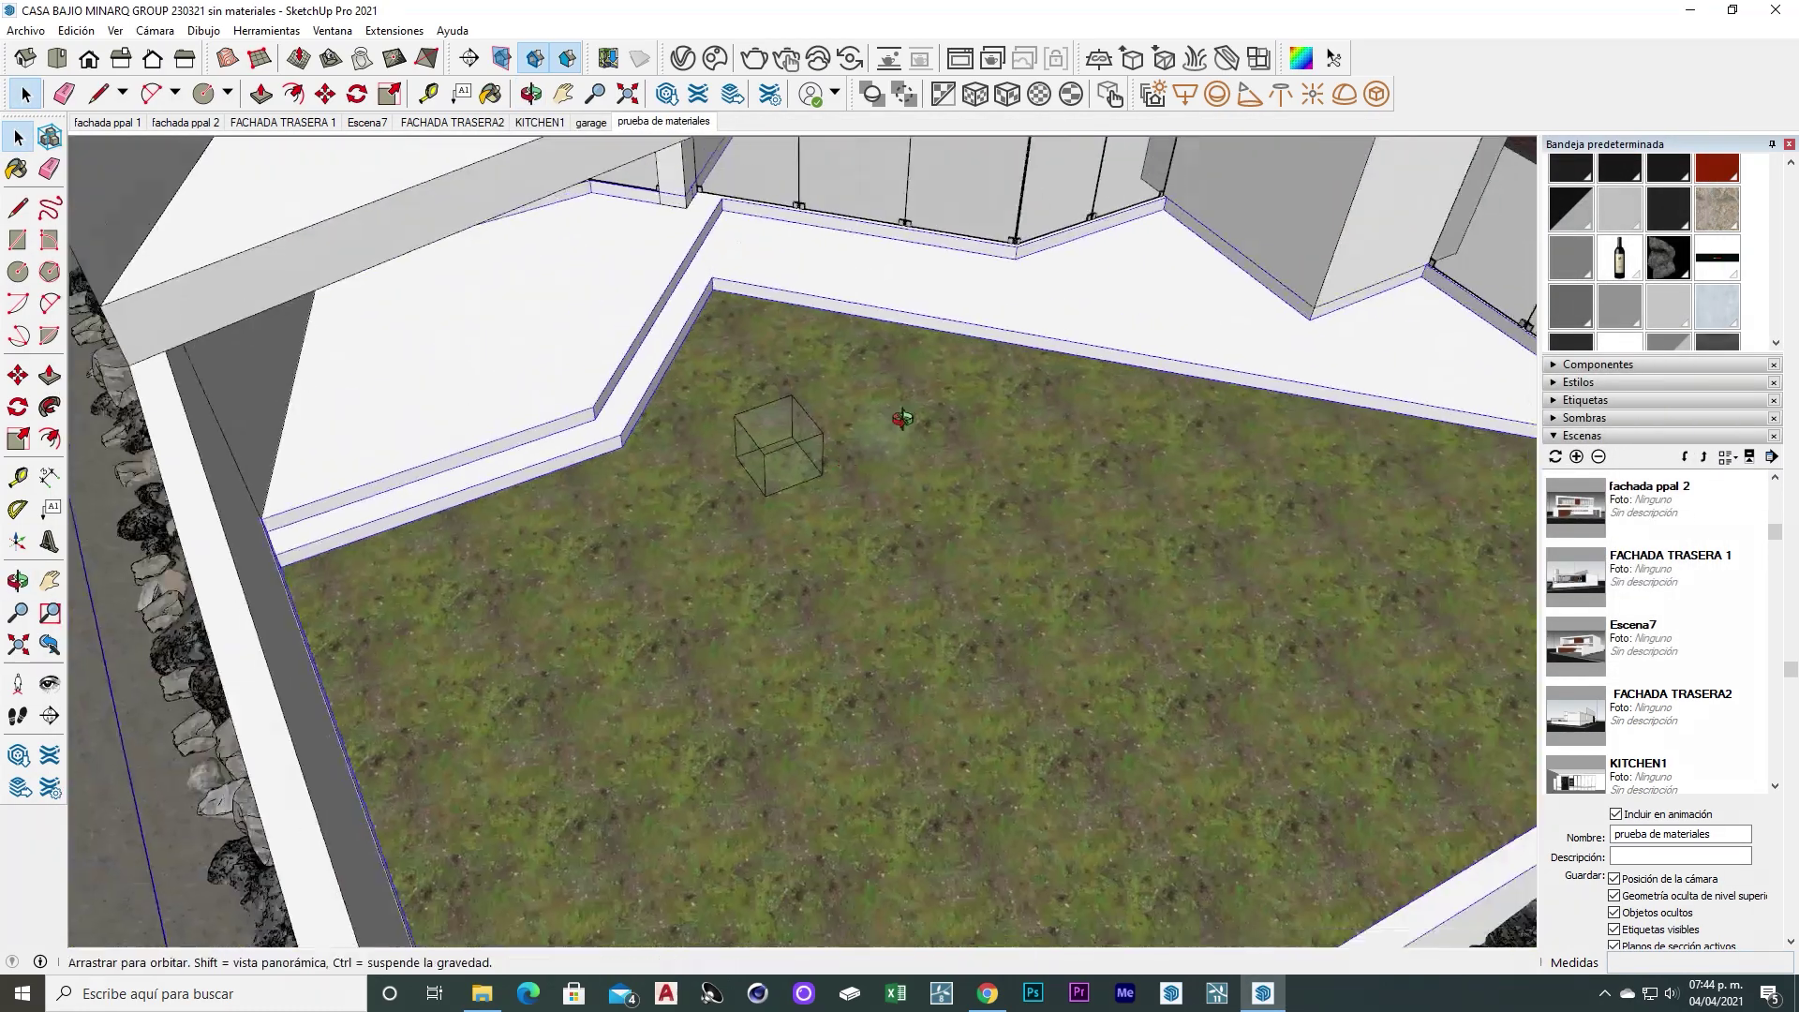
scroll(925, 301, "down", 5)
scroll(925, 301, "down", 3)
scroll(671, 440, "down", 2)
left_click(114, 30)
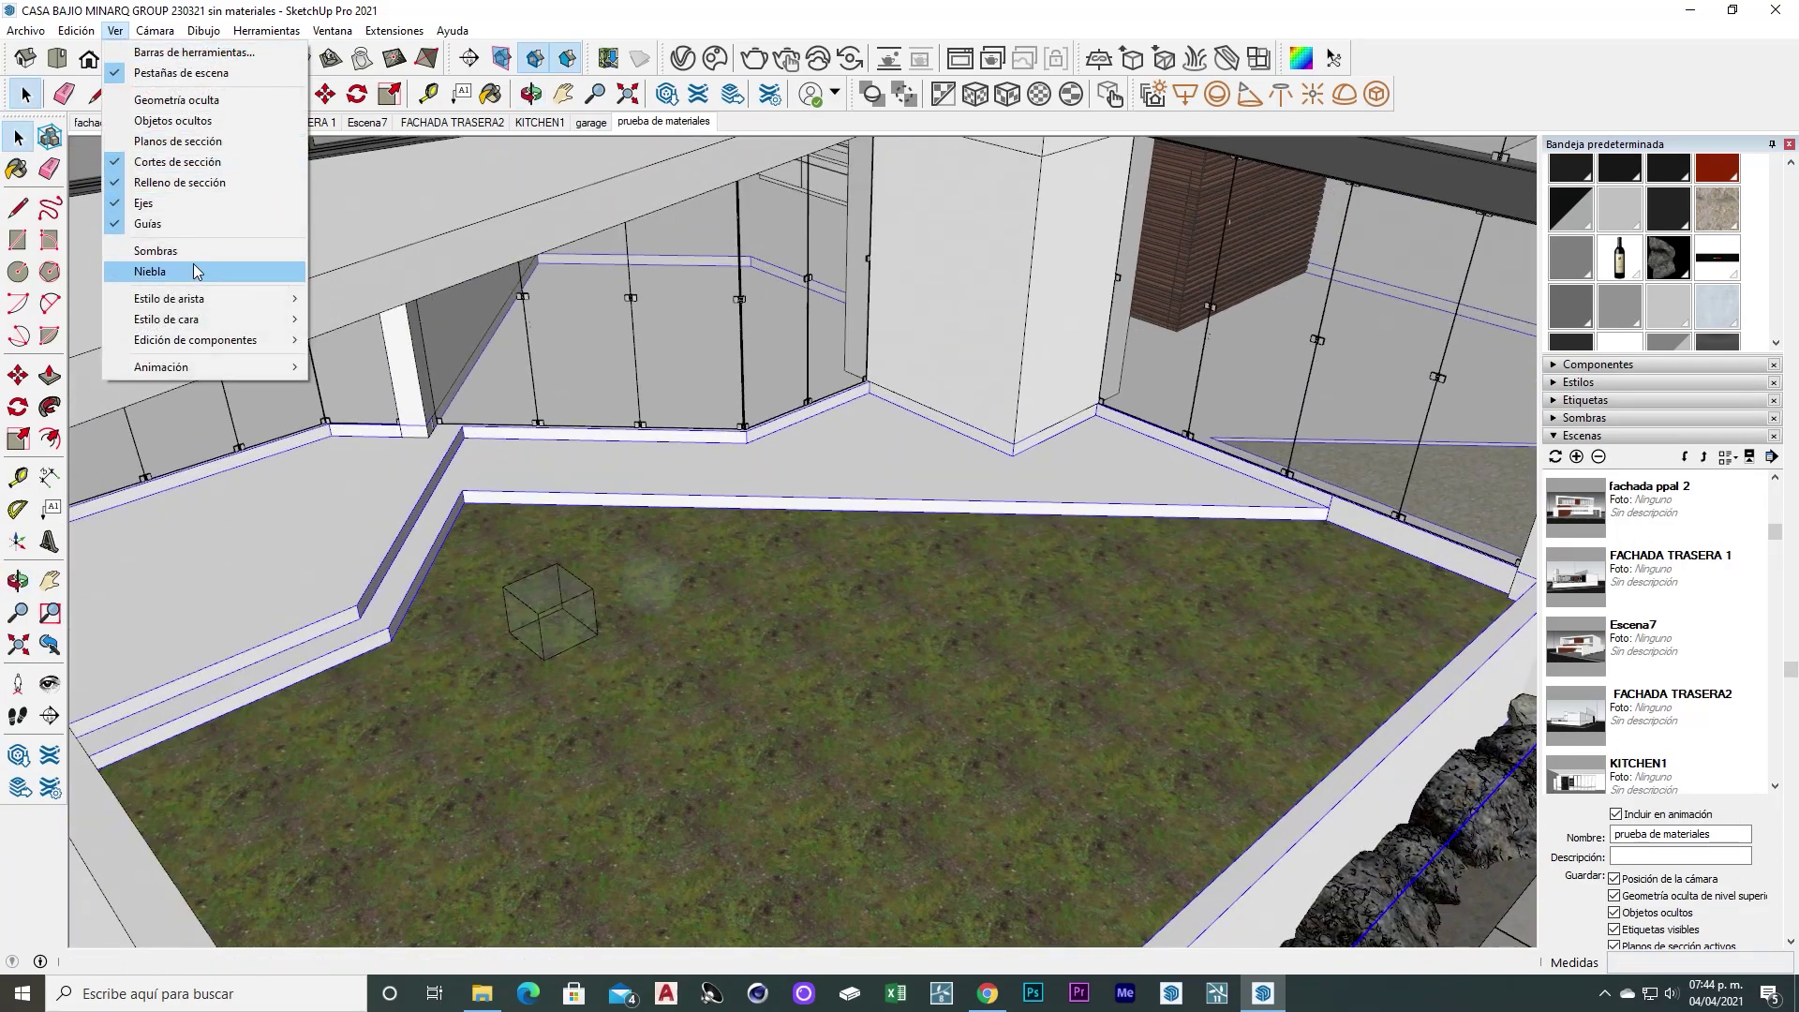
left_click(774, 474)
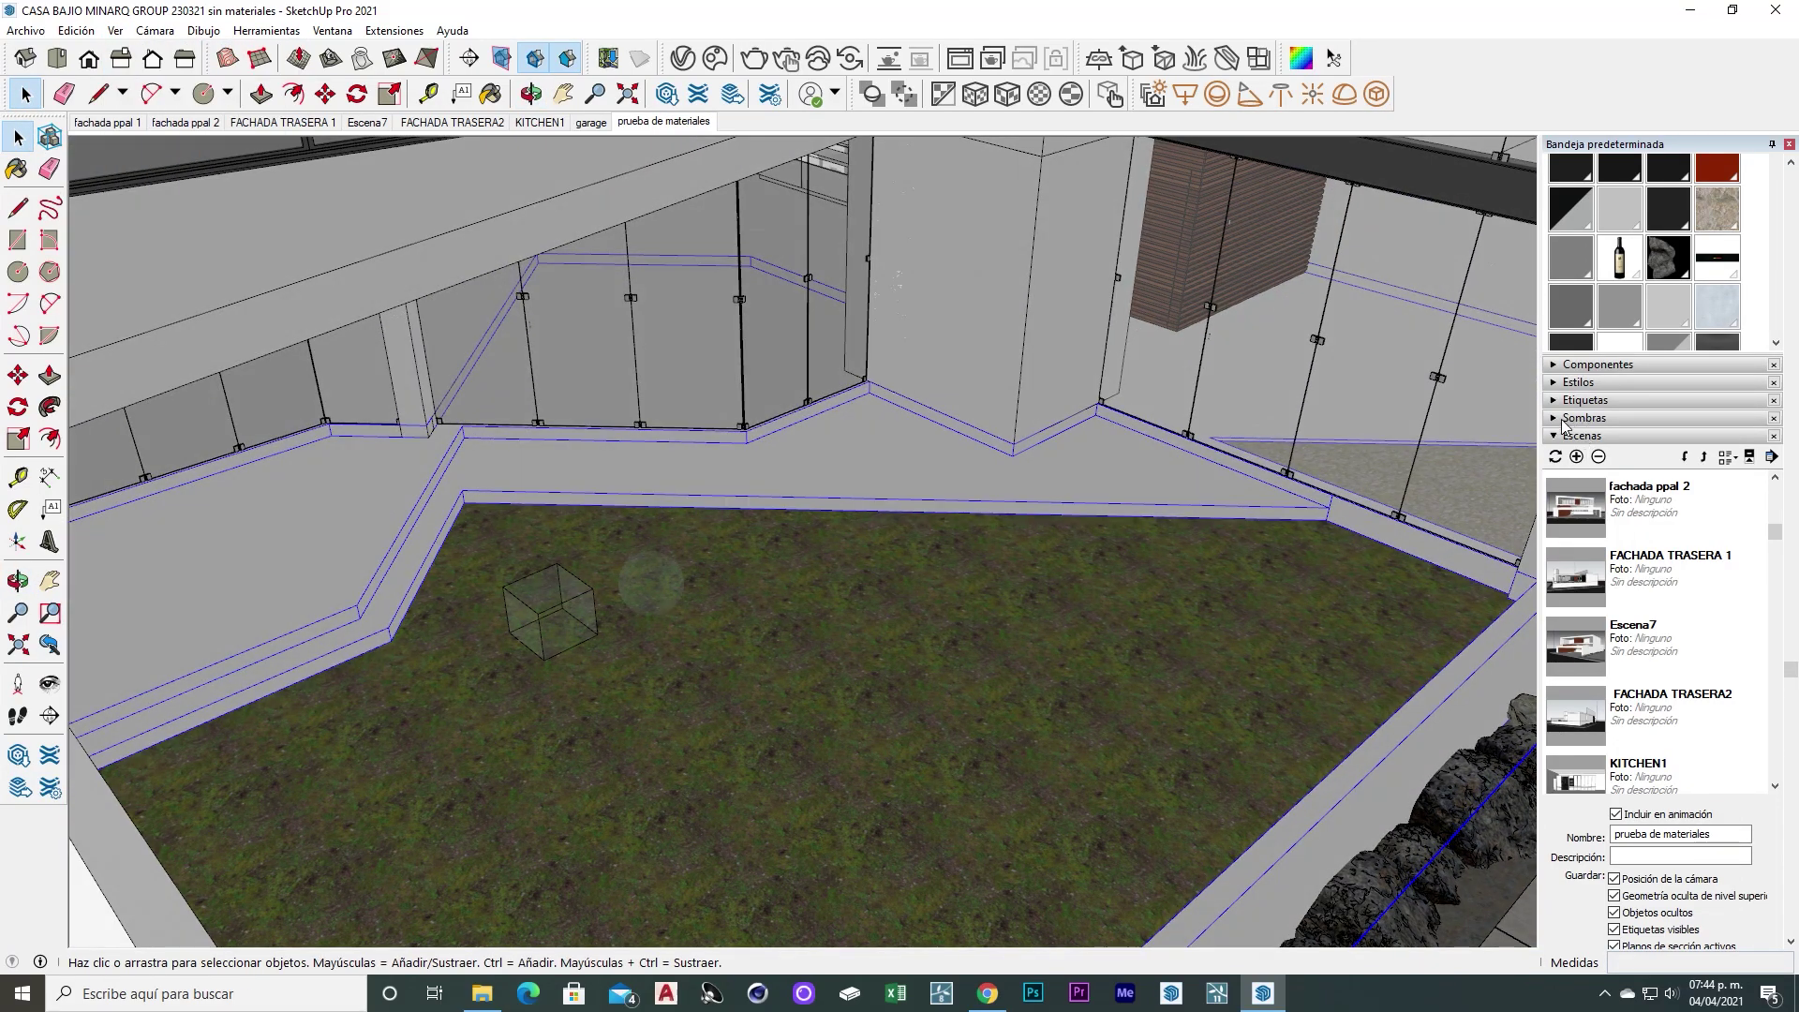
Open the Shadows tray and move the sun time later to 06:24 p.m
left_click(1563, 418)
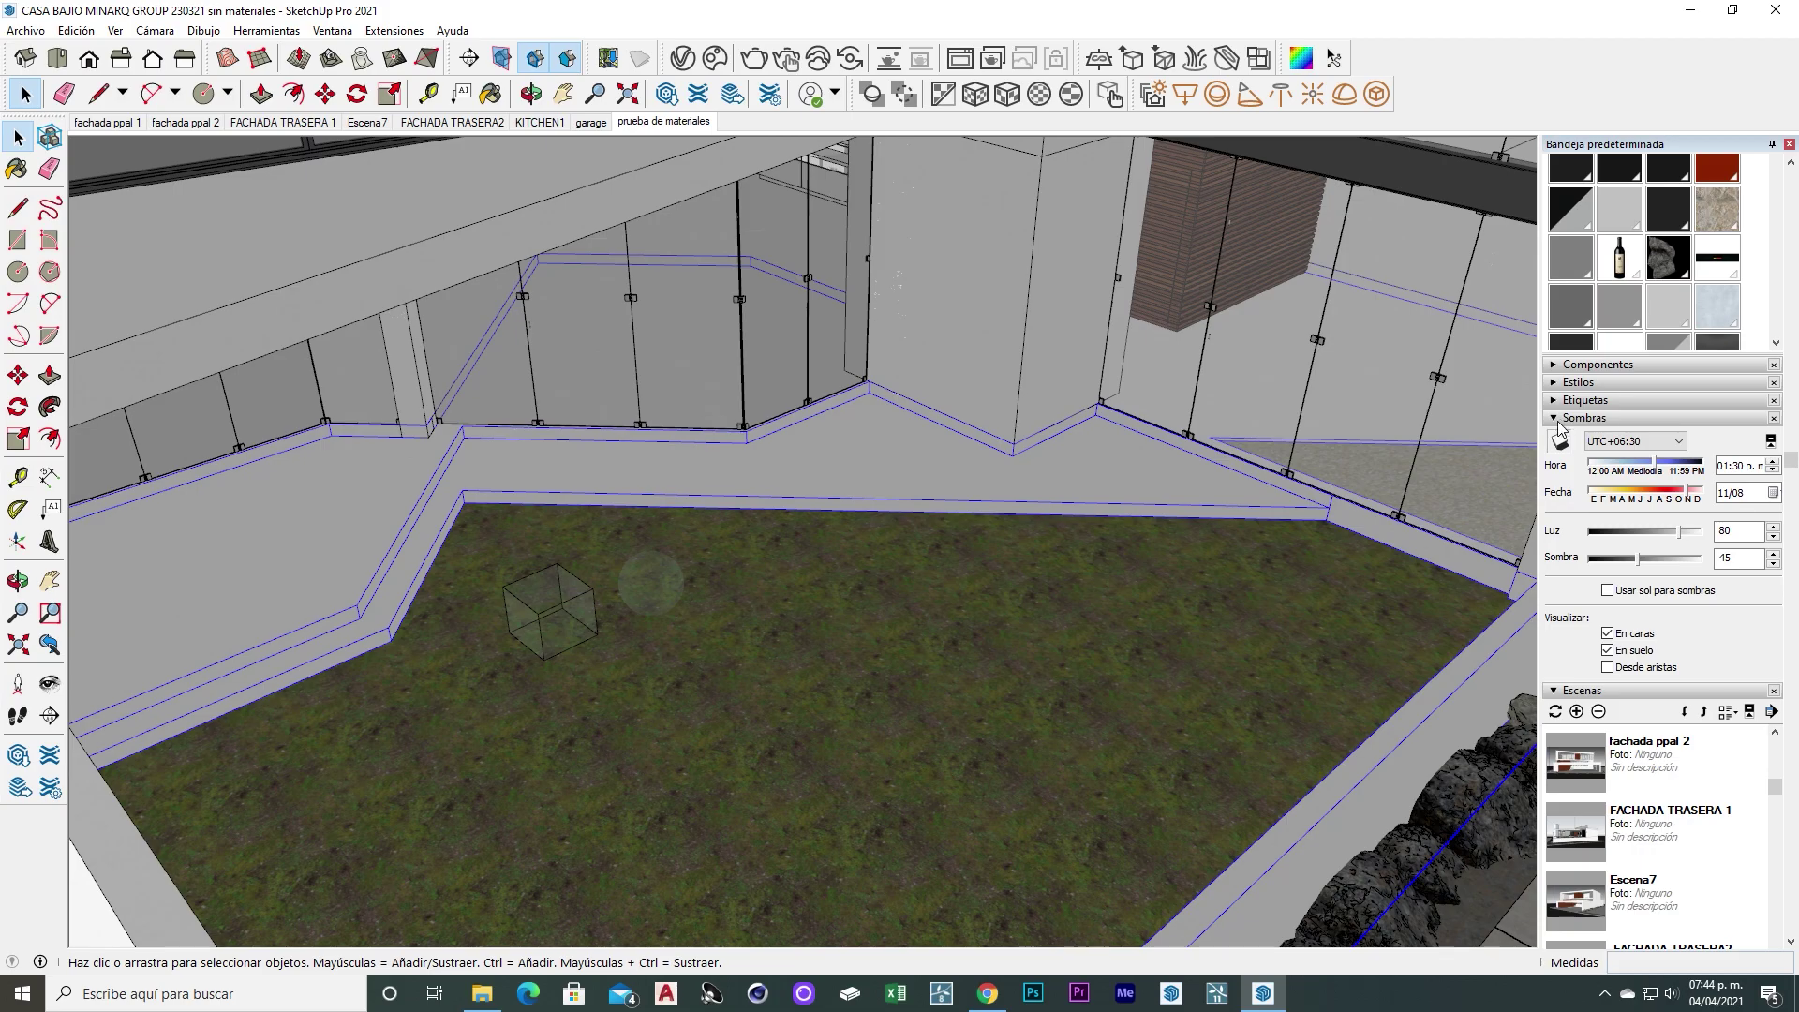
scroll(720, 513, "down", 5)
scroll(720, 512, "down", 5)
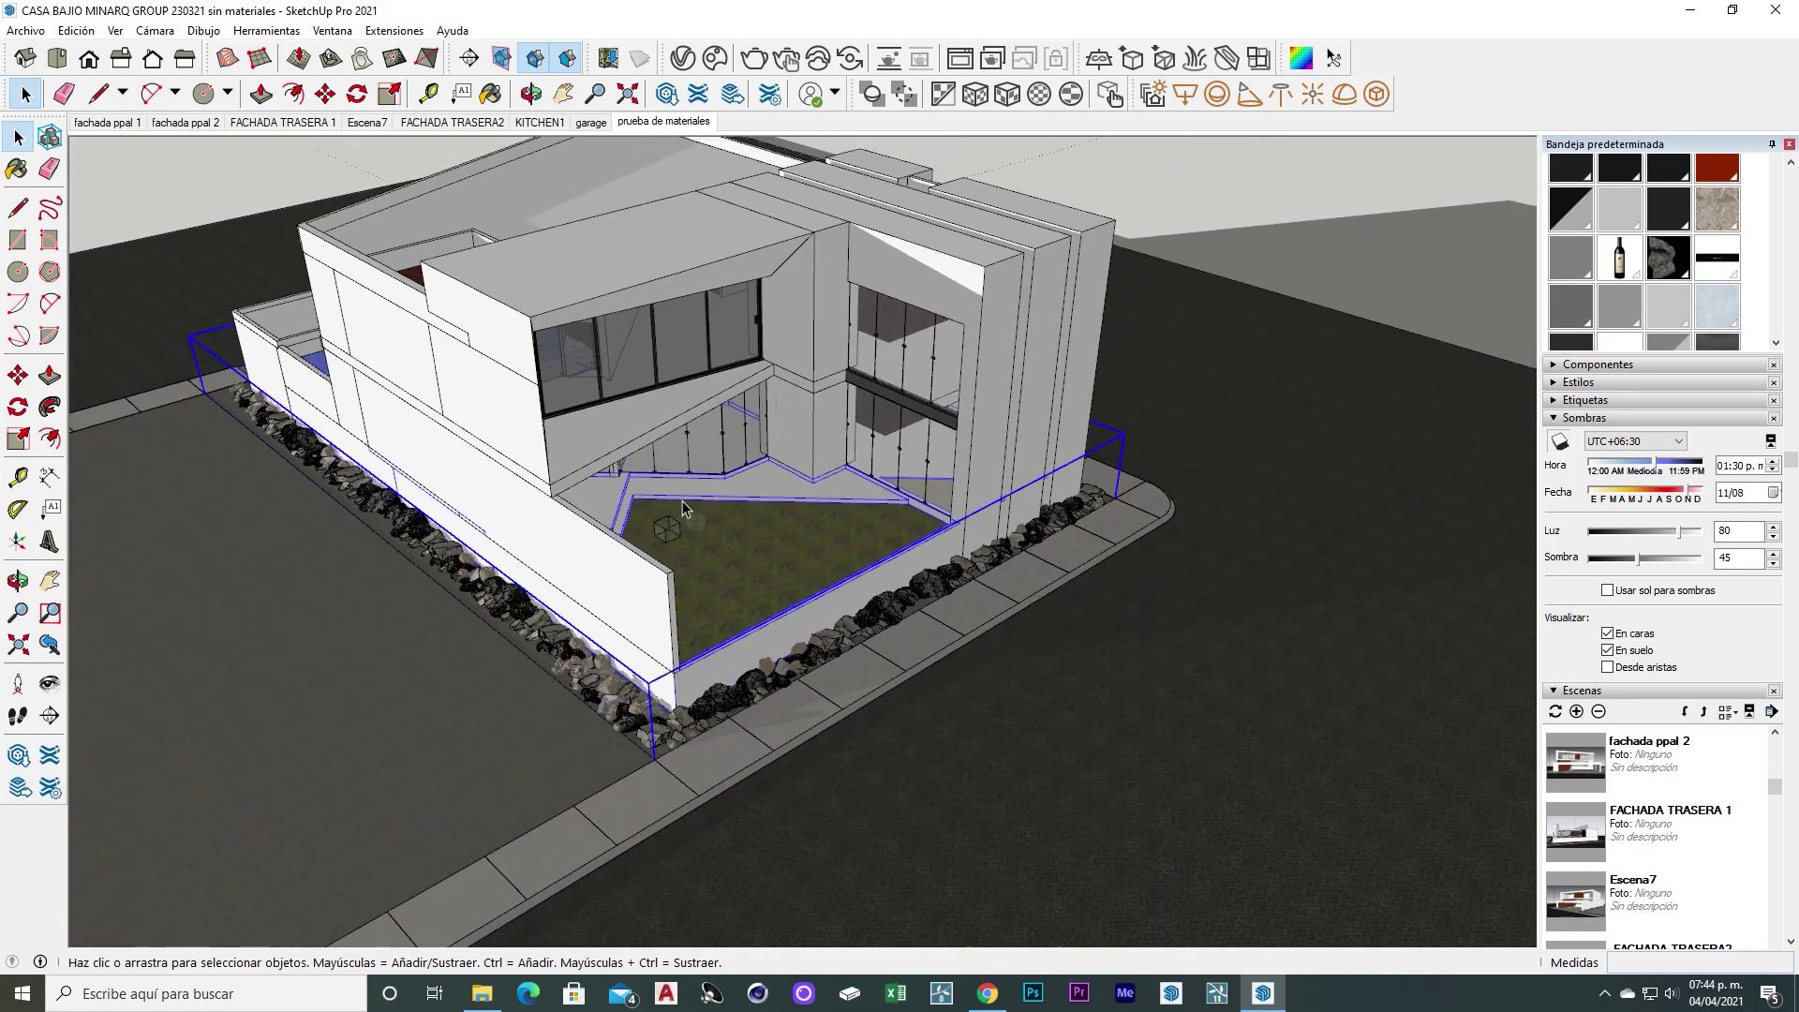
mouse_move(1654, 471)
left_mouse_down()
mouse_move(1631, 468)
mouse_move(1664, 468)
mouse_move(1638, 496)
left_mouse_up()
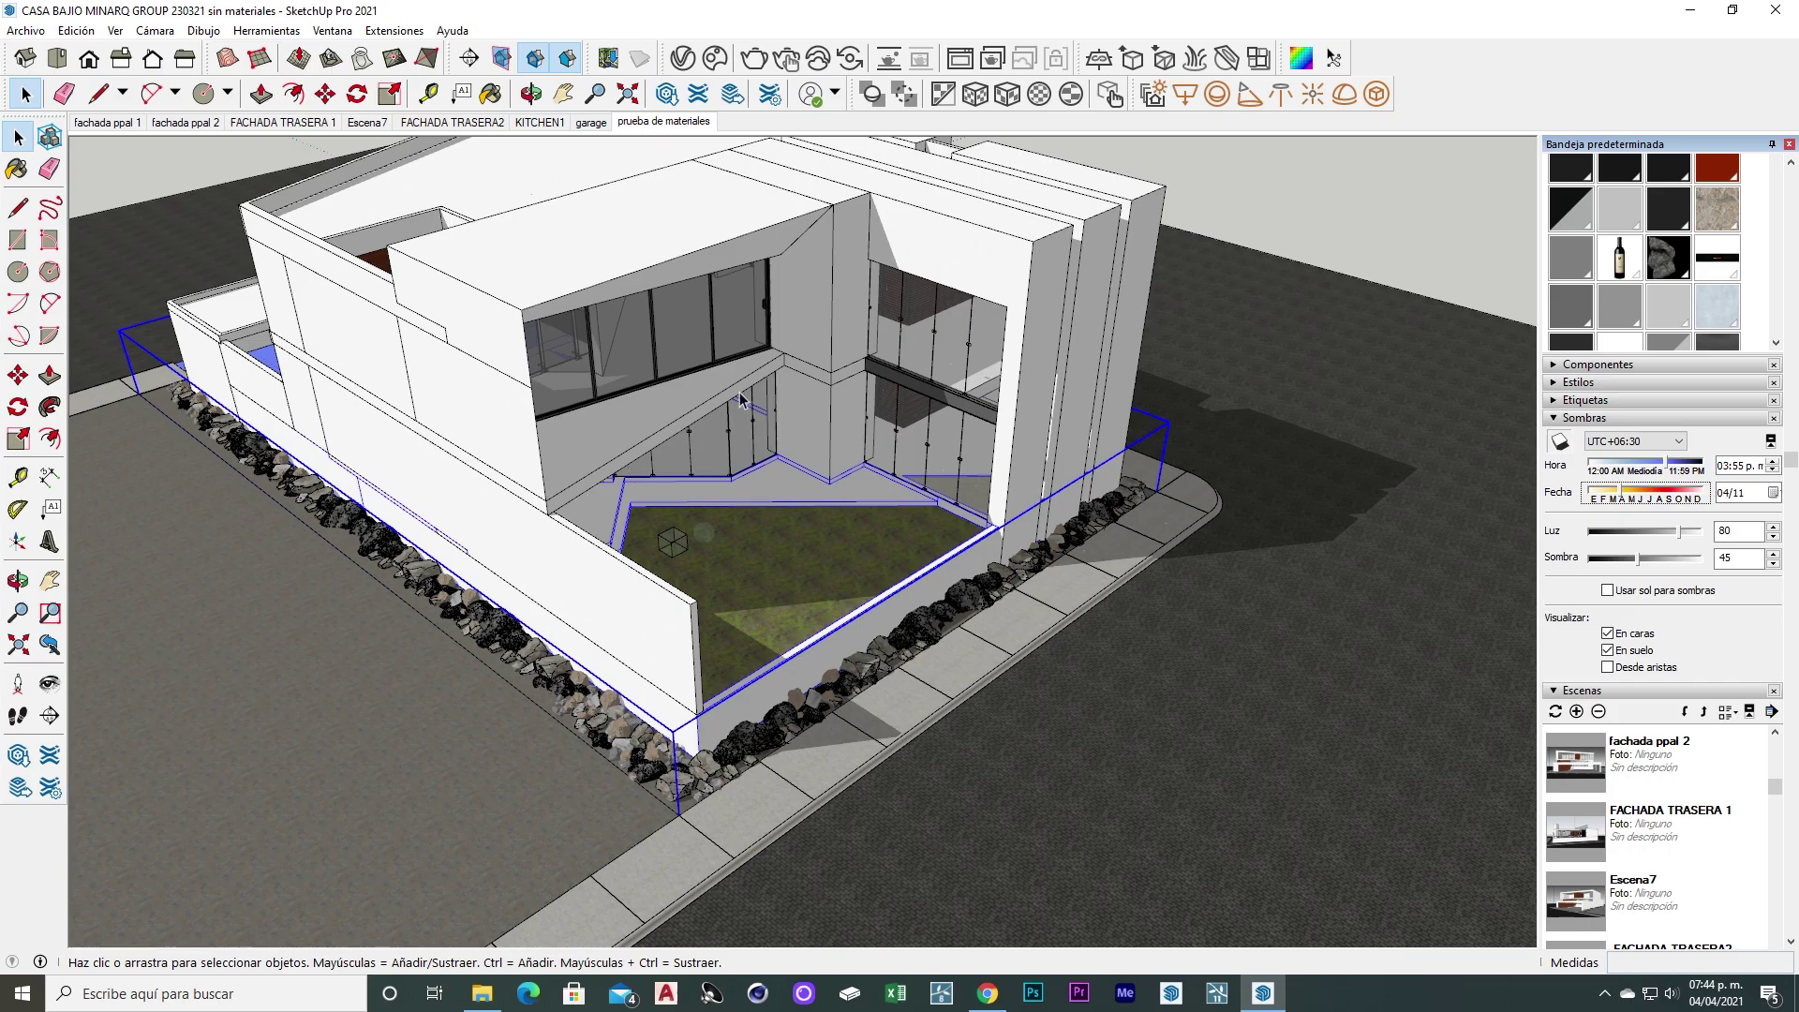
middle_click_drag(740, 398, 654, 466)
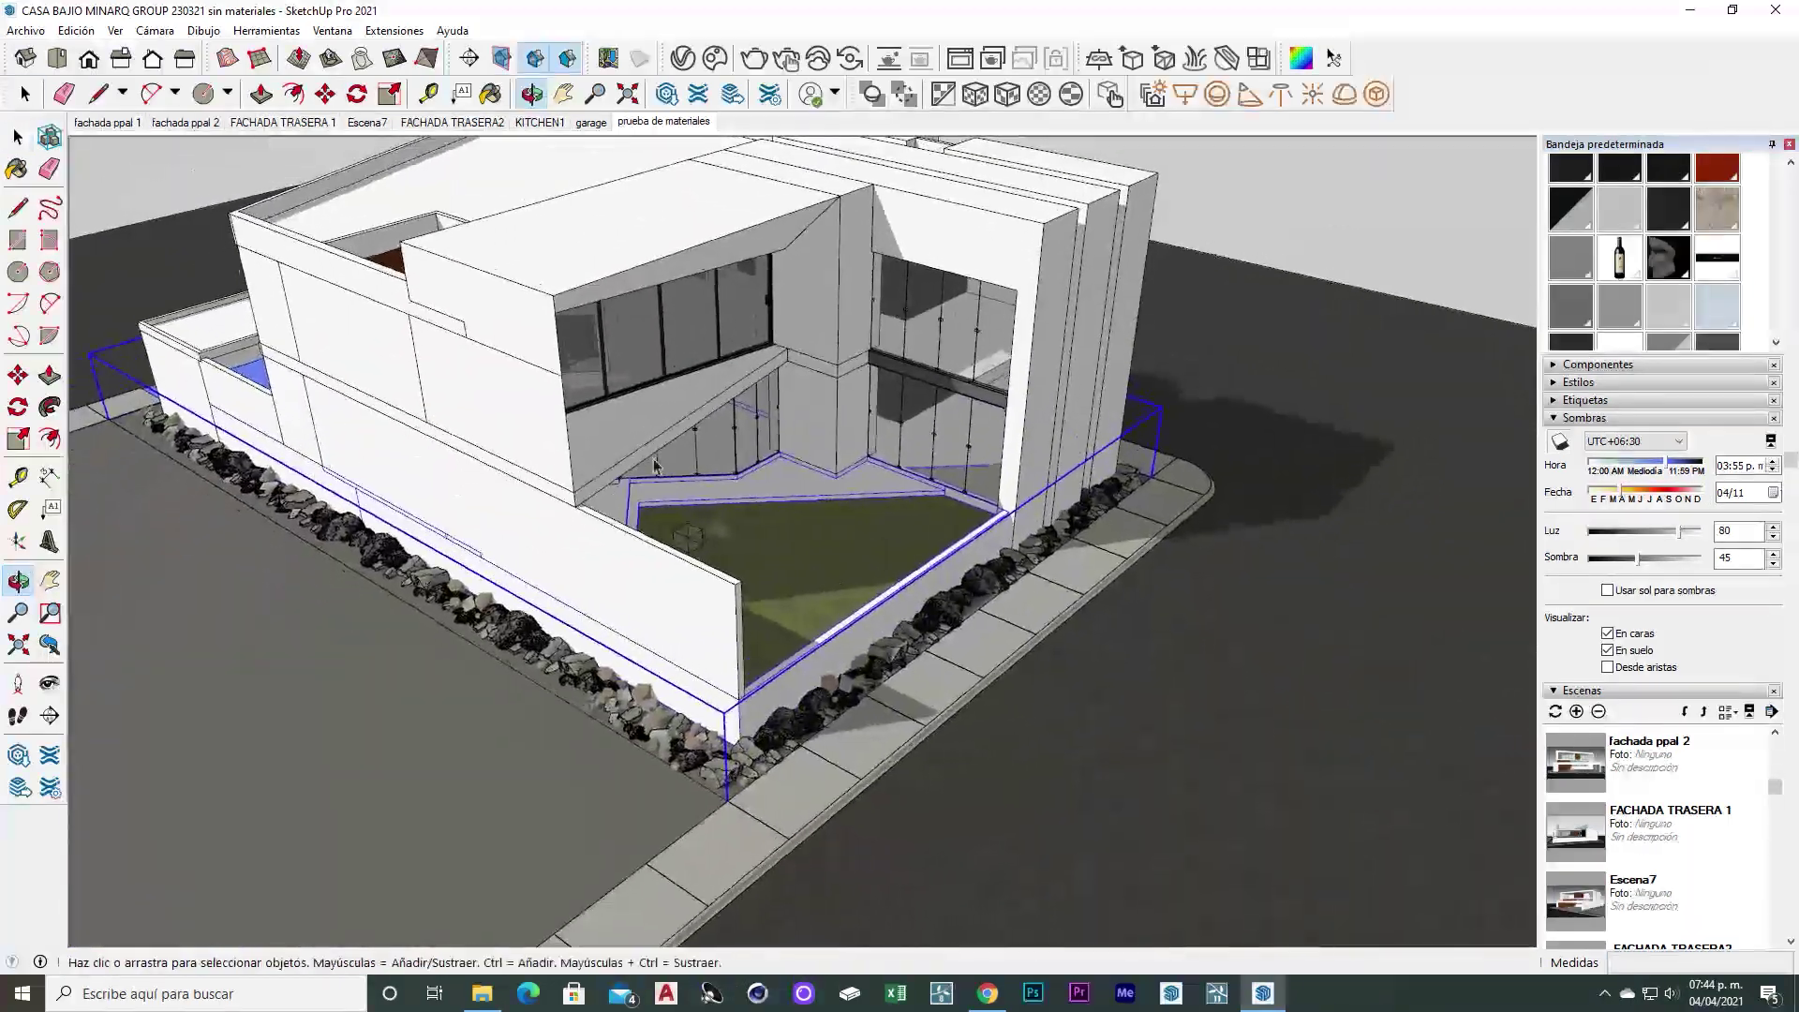
scroll(698, 599, "up", 5)
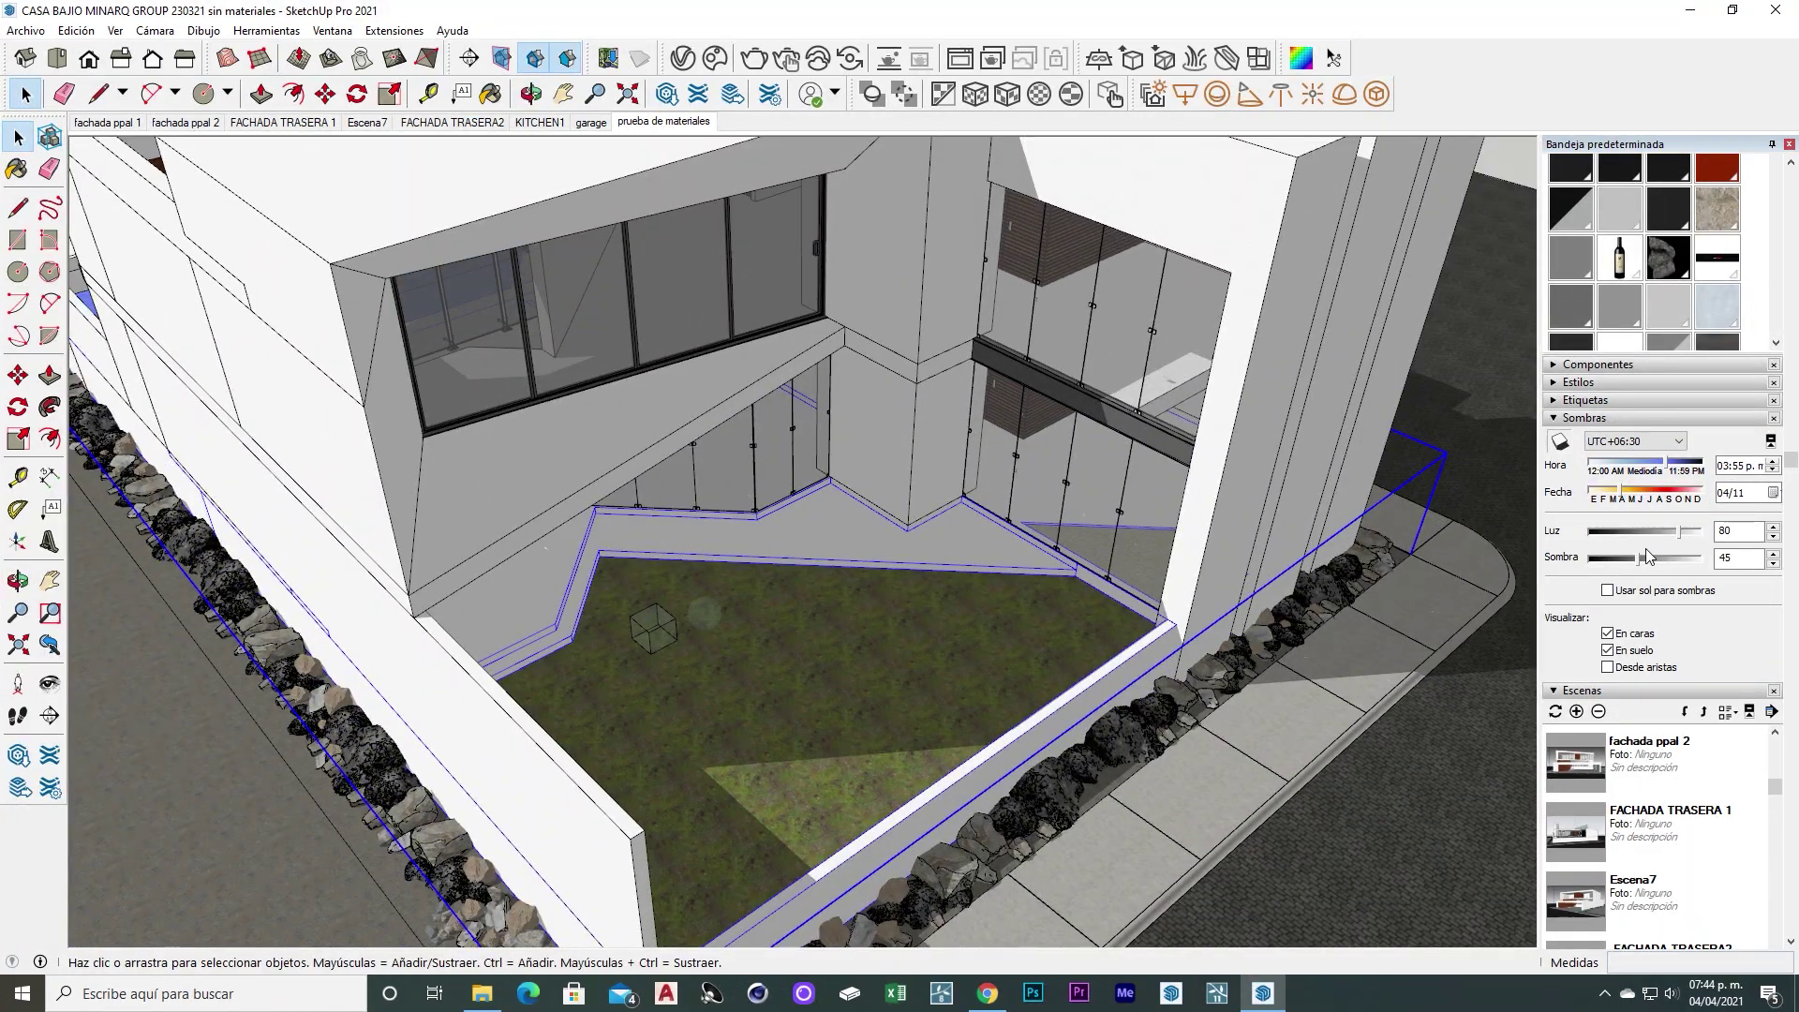
left_click_drag(1665, 462, 1676, 463)
middle_click_drag(761, 654, 731, 619)
Set time zone UTC+03:30, date 05/31 at 12:22 p.m., then turn shadows off
left_click(1635, 441)
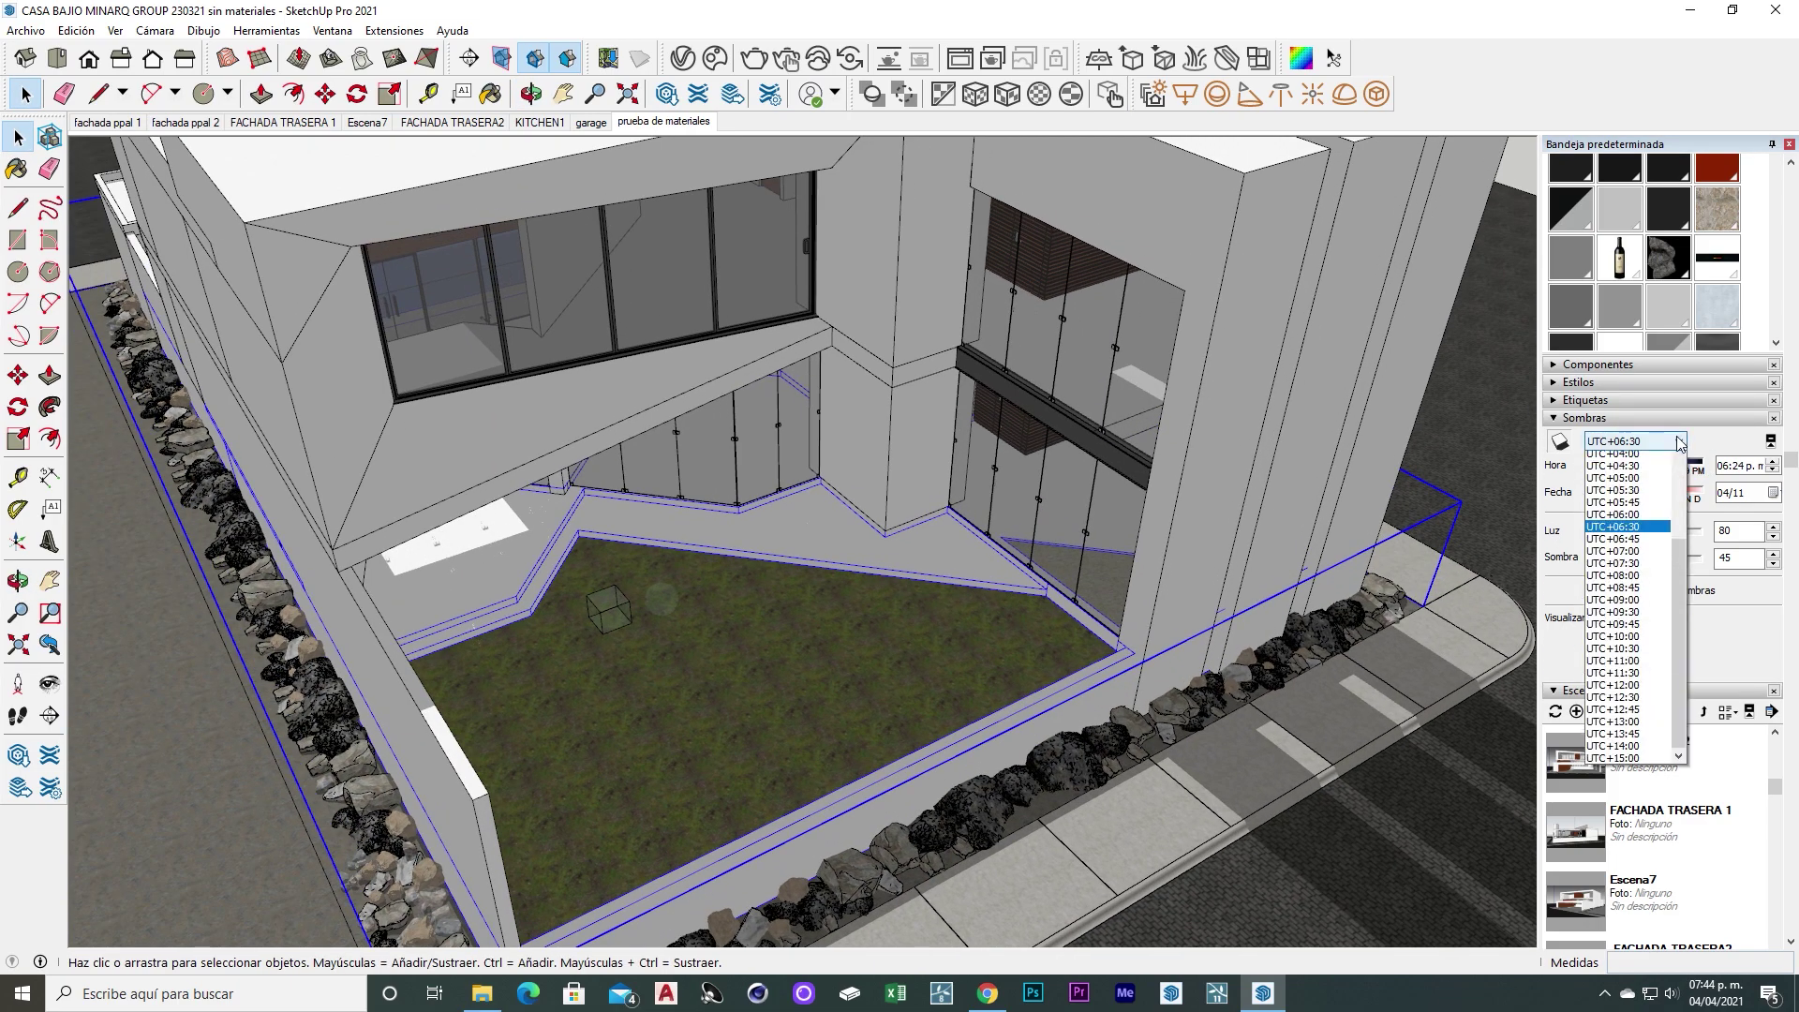
left_click(1635, 519)
left_click_drag(1638, 488, 1645, 487)
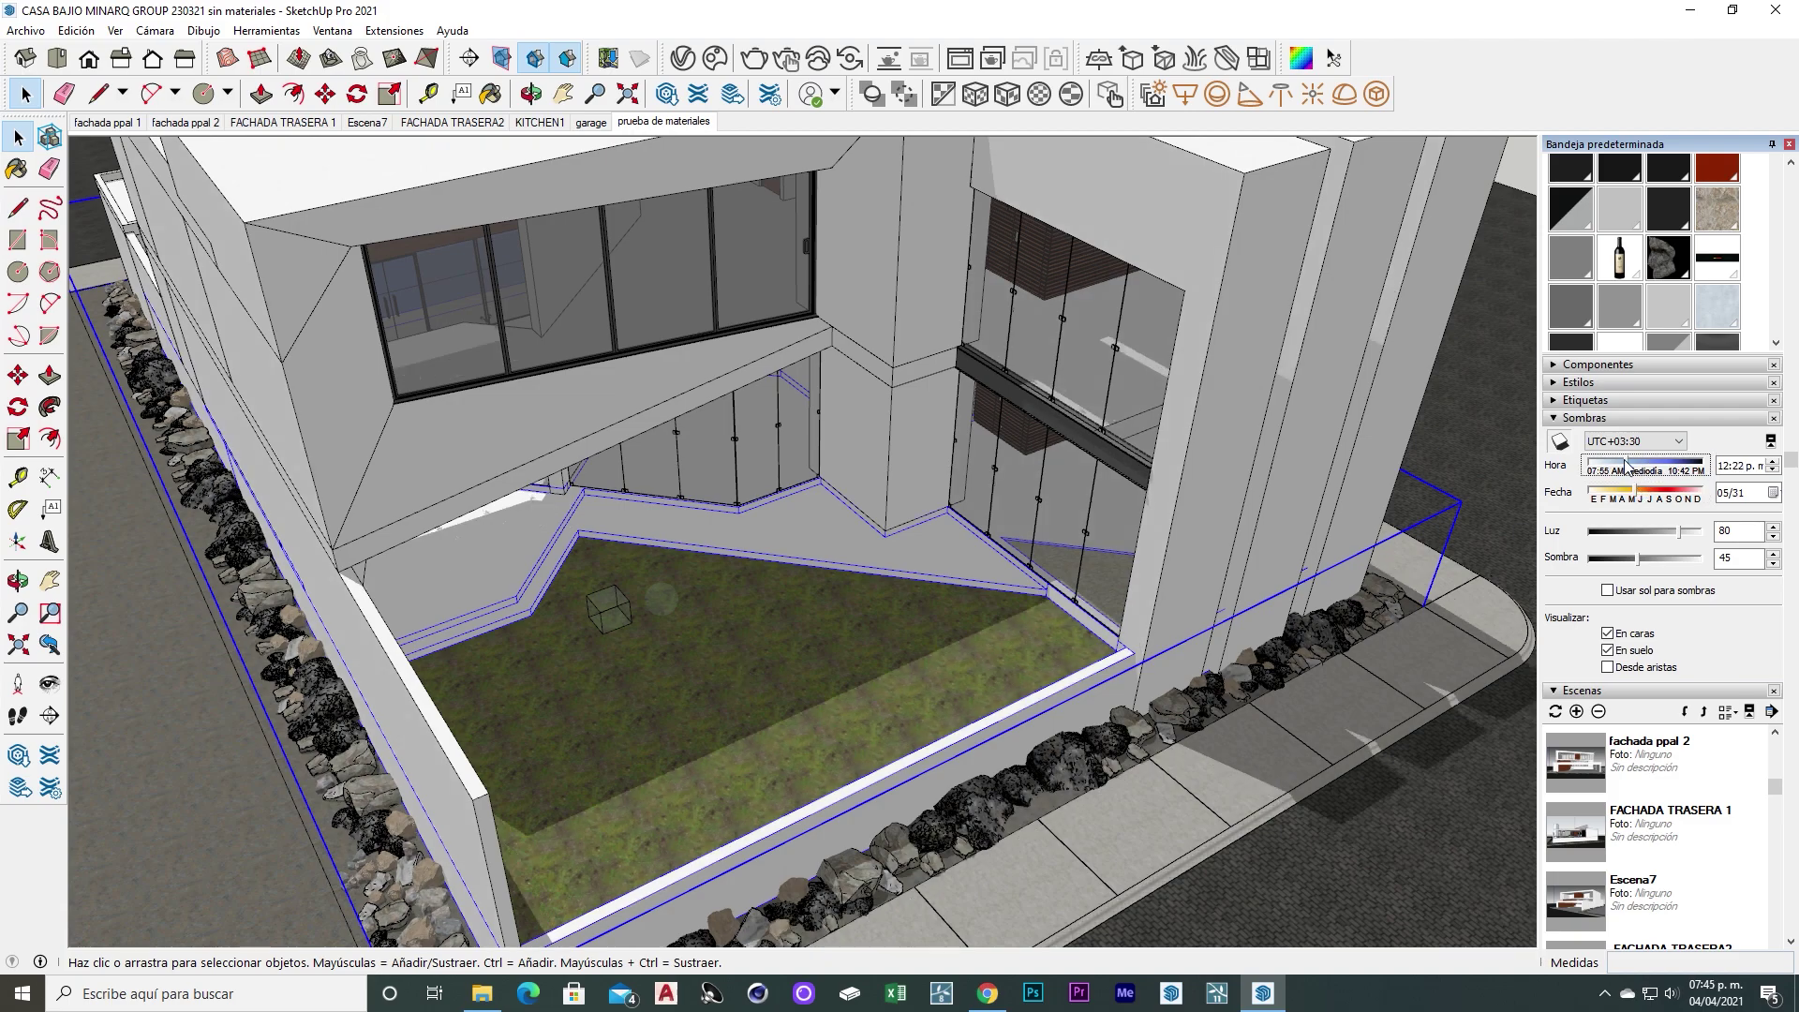
scroll(603, 703, "up", 5)
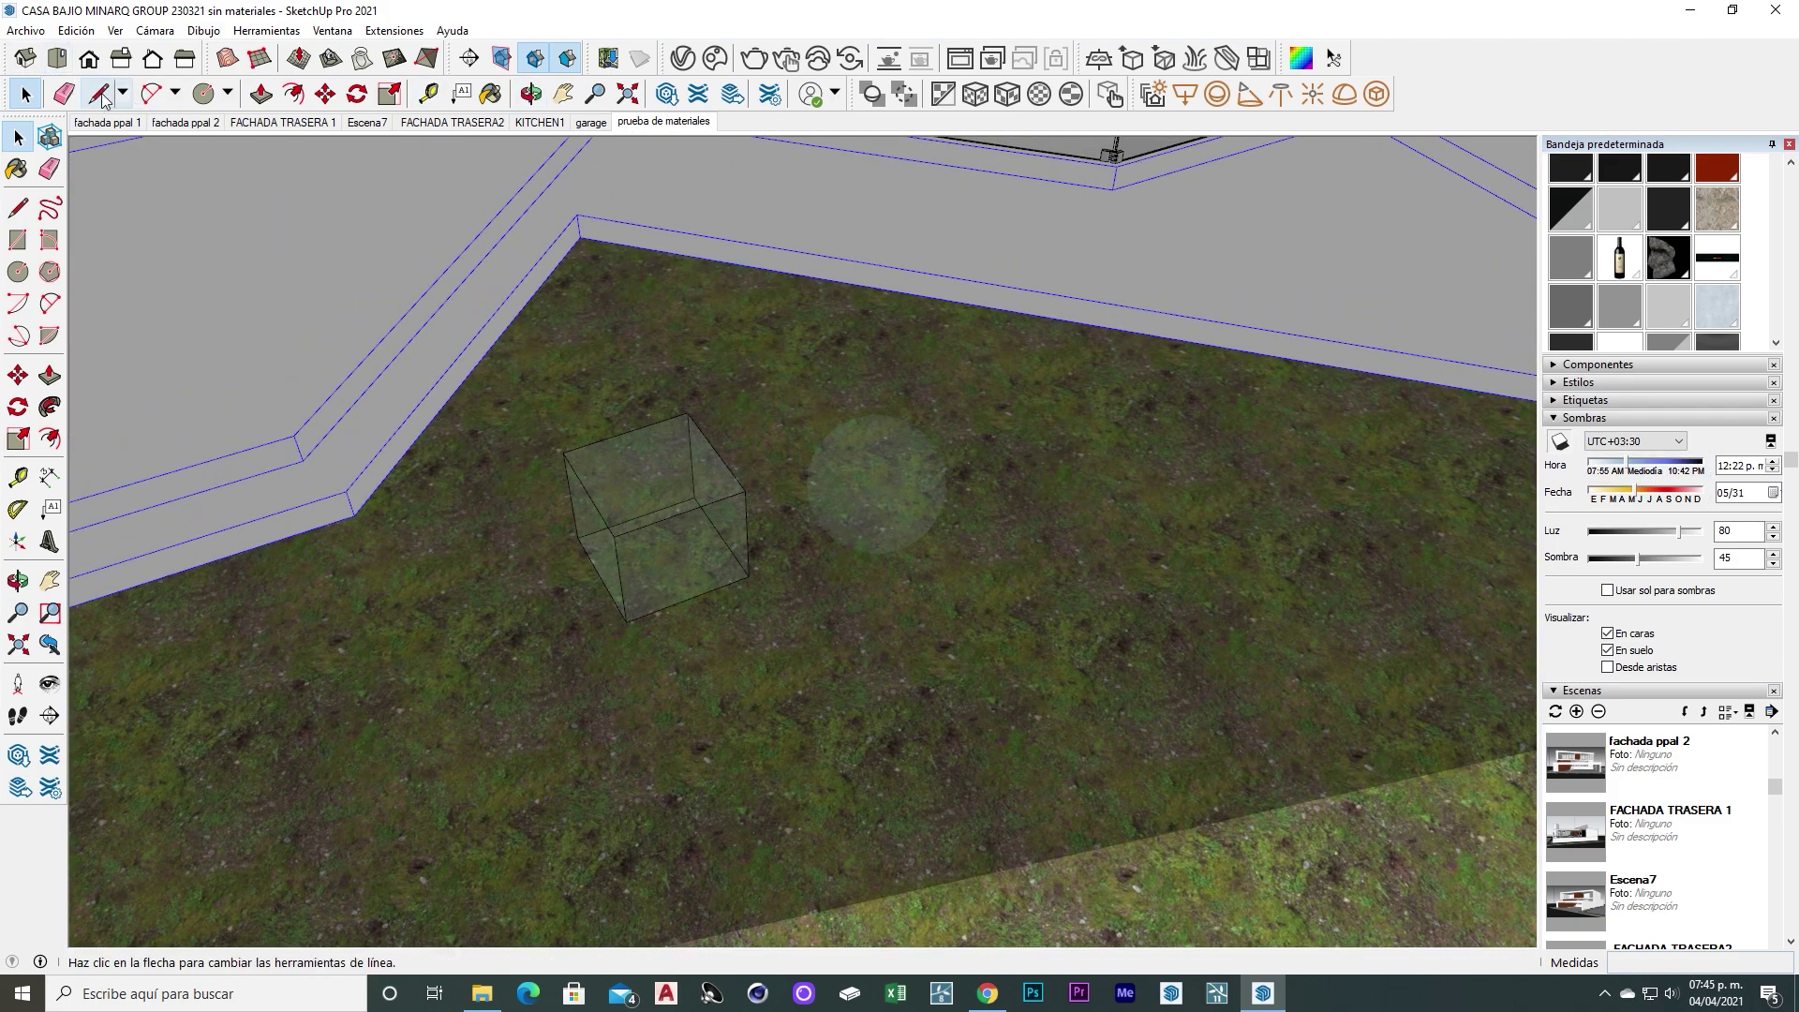
scroll(497, 665, "down", 3)
scroll(497, 666, "down", 2)
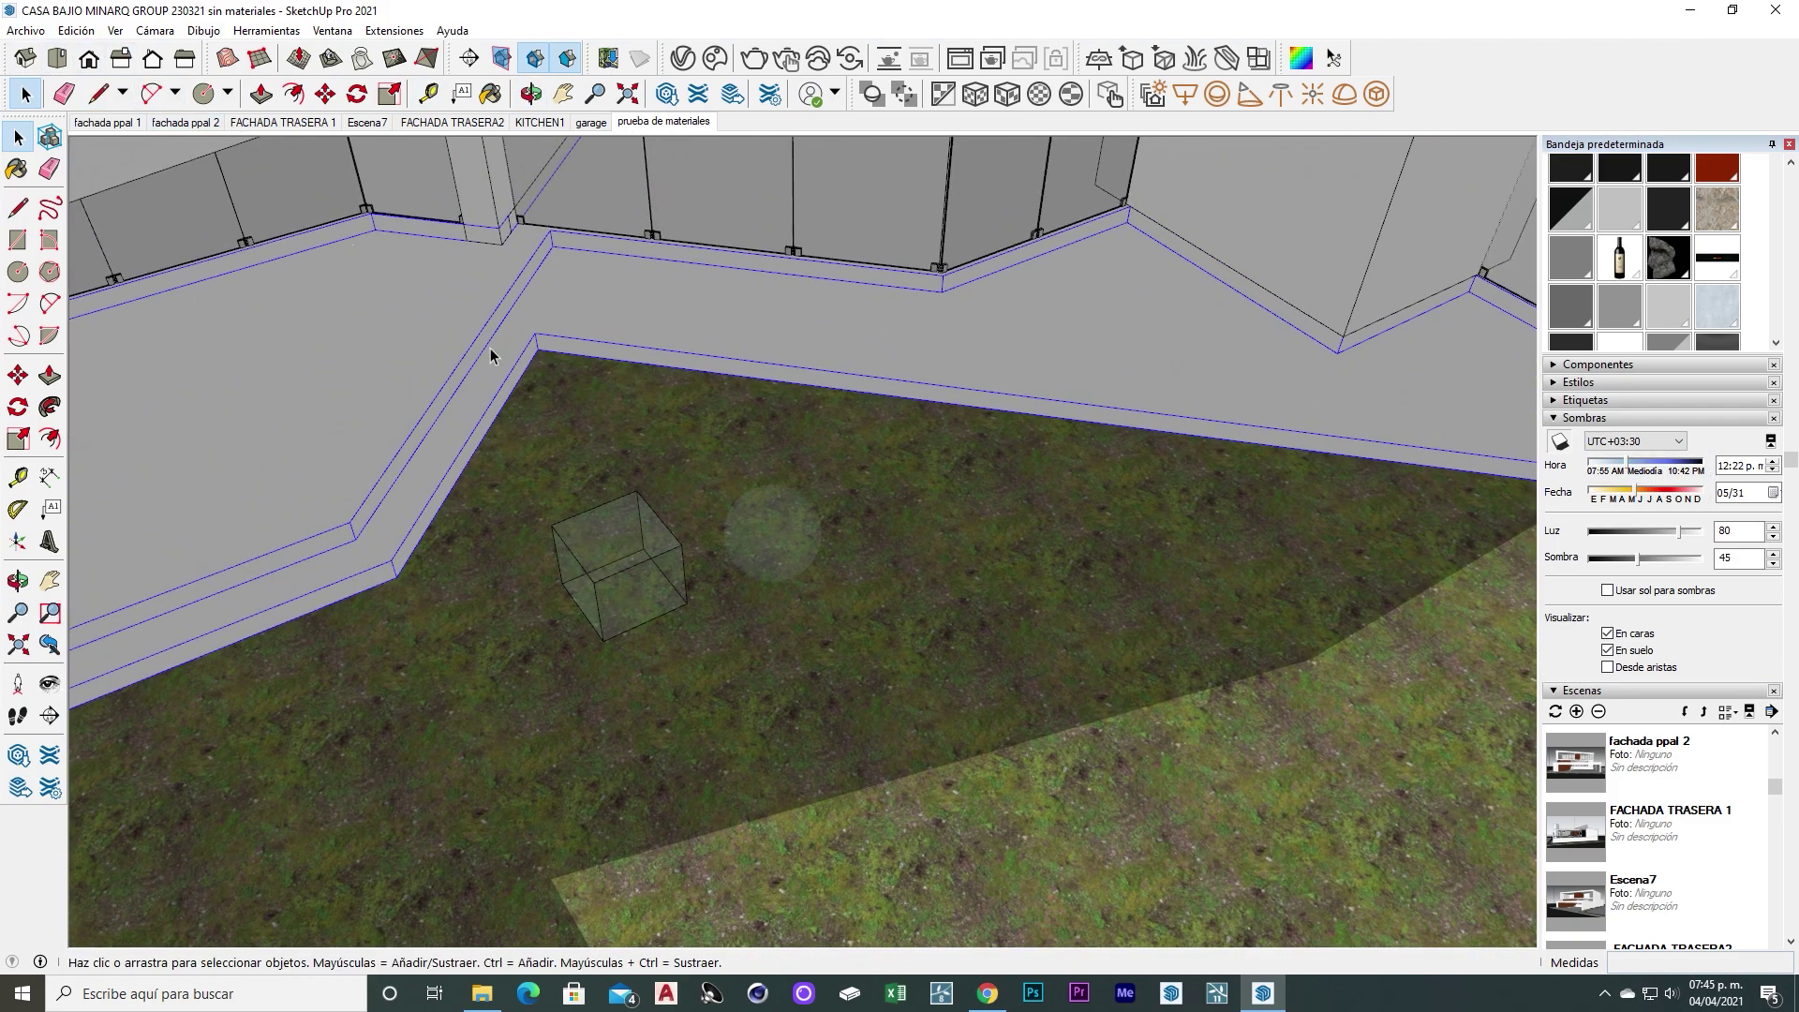
scroll(836, 582, "down", 2)
scroll(836, 582, "down", 1)
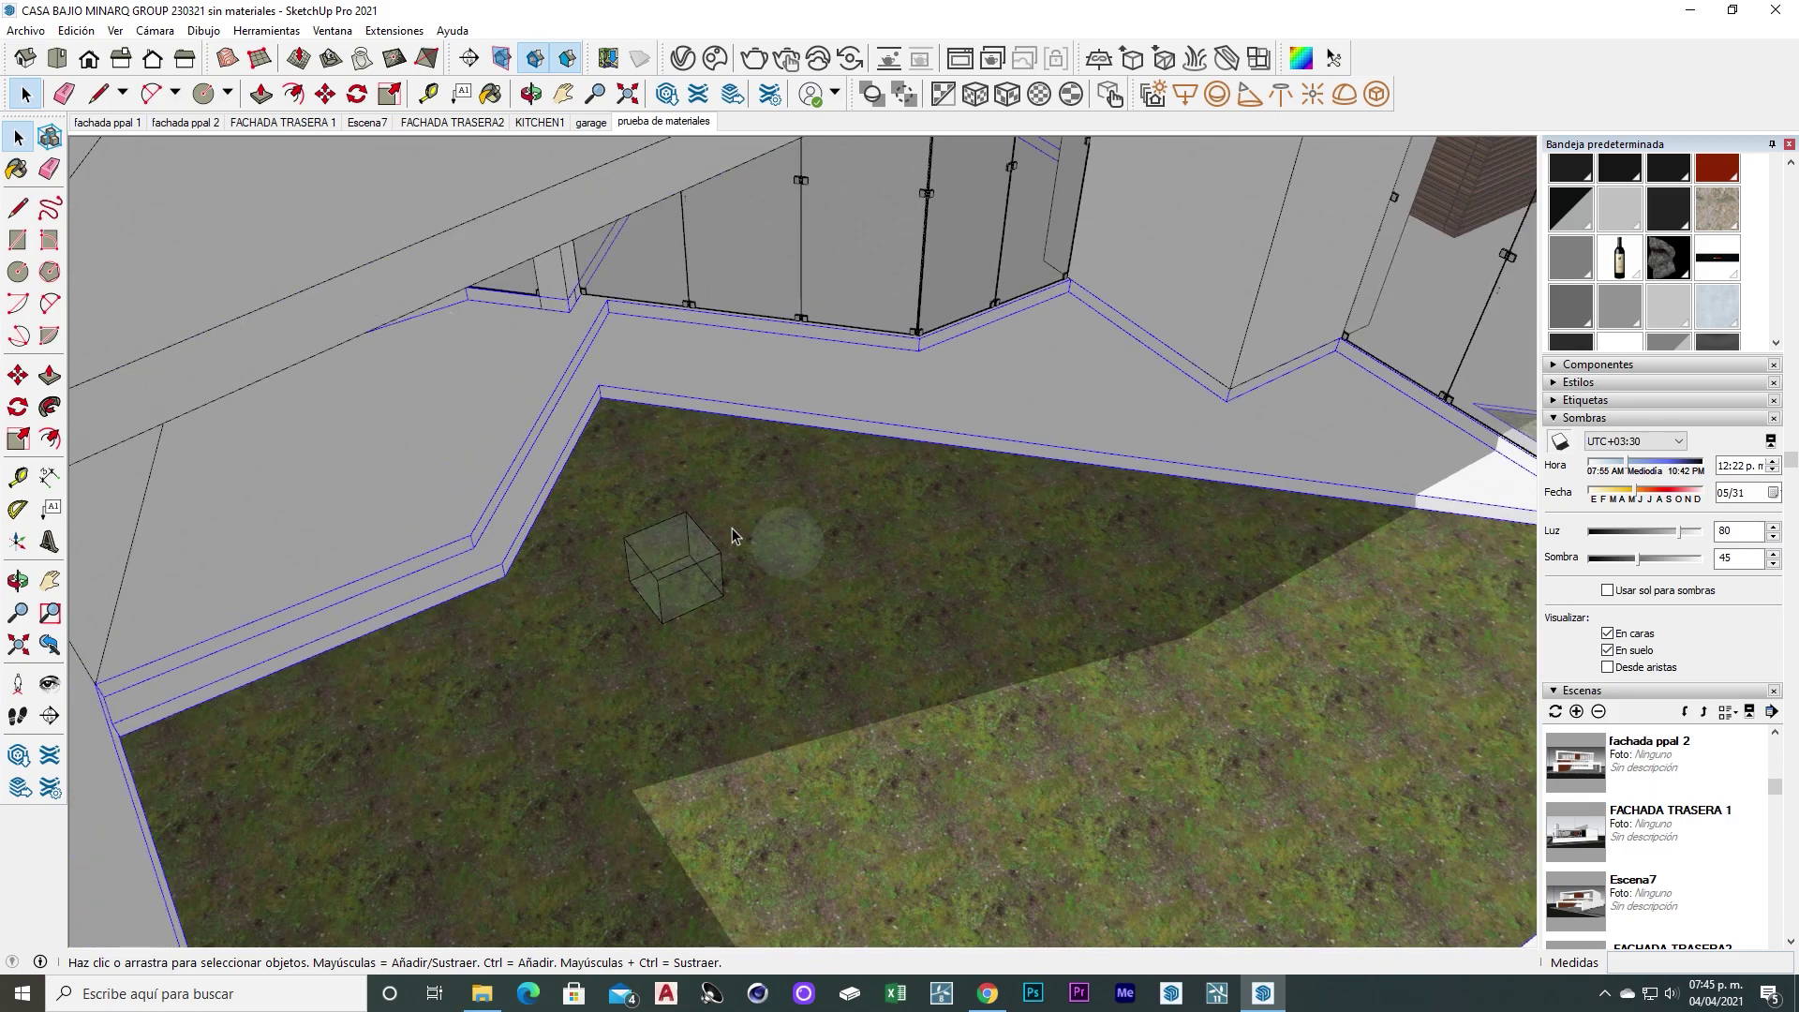
scroll(732, 535, "up", 2)
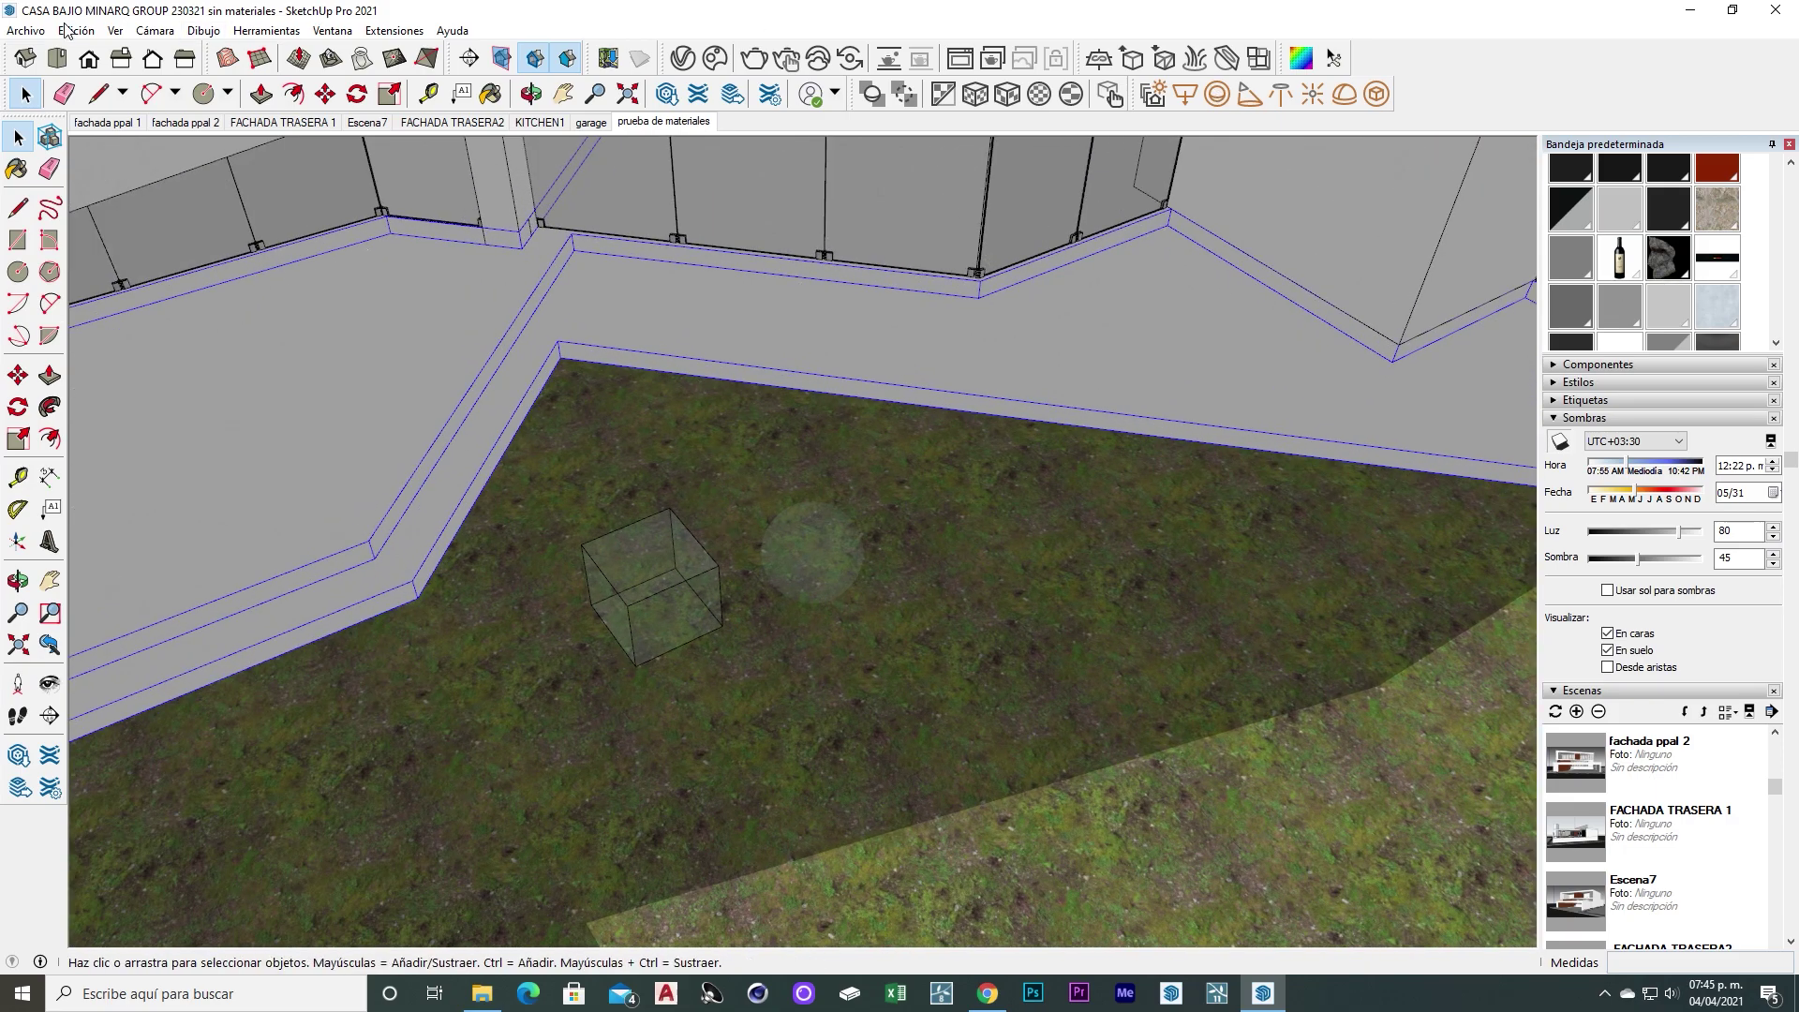
left_click(114, 30)
left_click(176, 255)
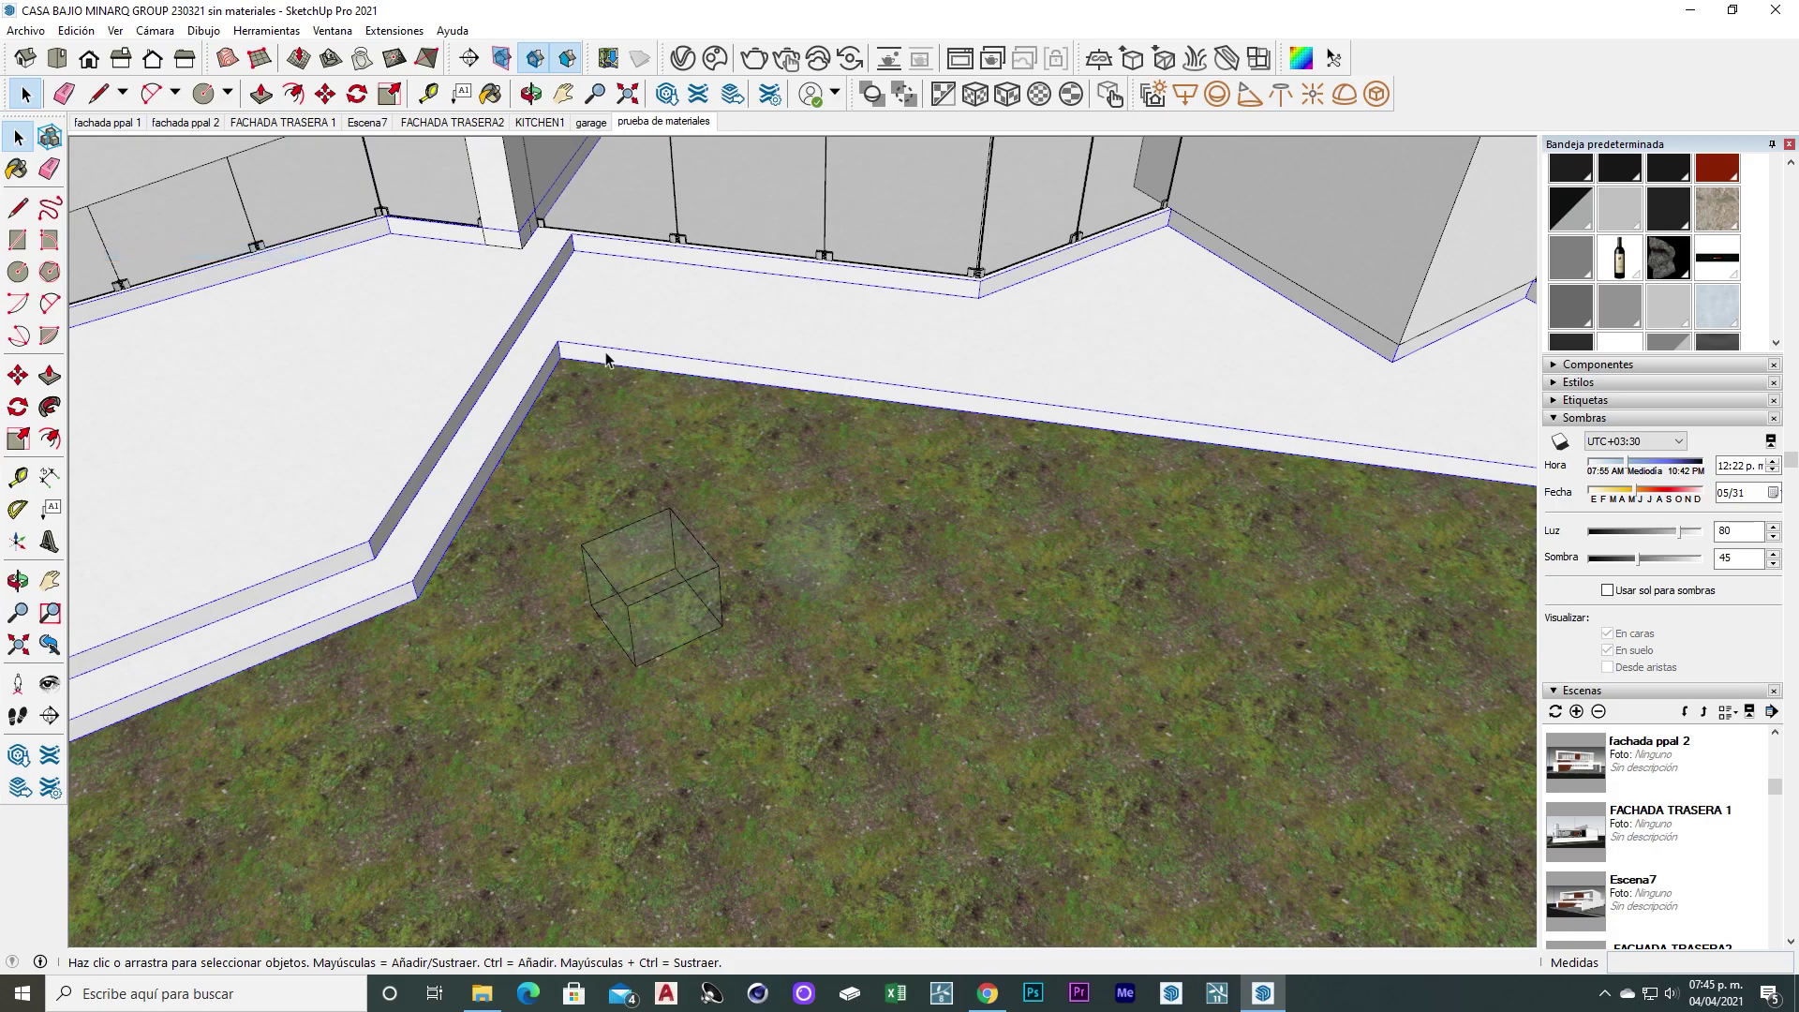
Render interactively while setting the V-Ray sun's custom orientation to 317.6° horizontal and 33.2° vertical
left_click(784, 61)
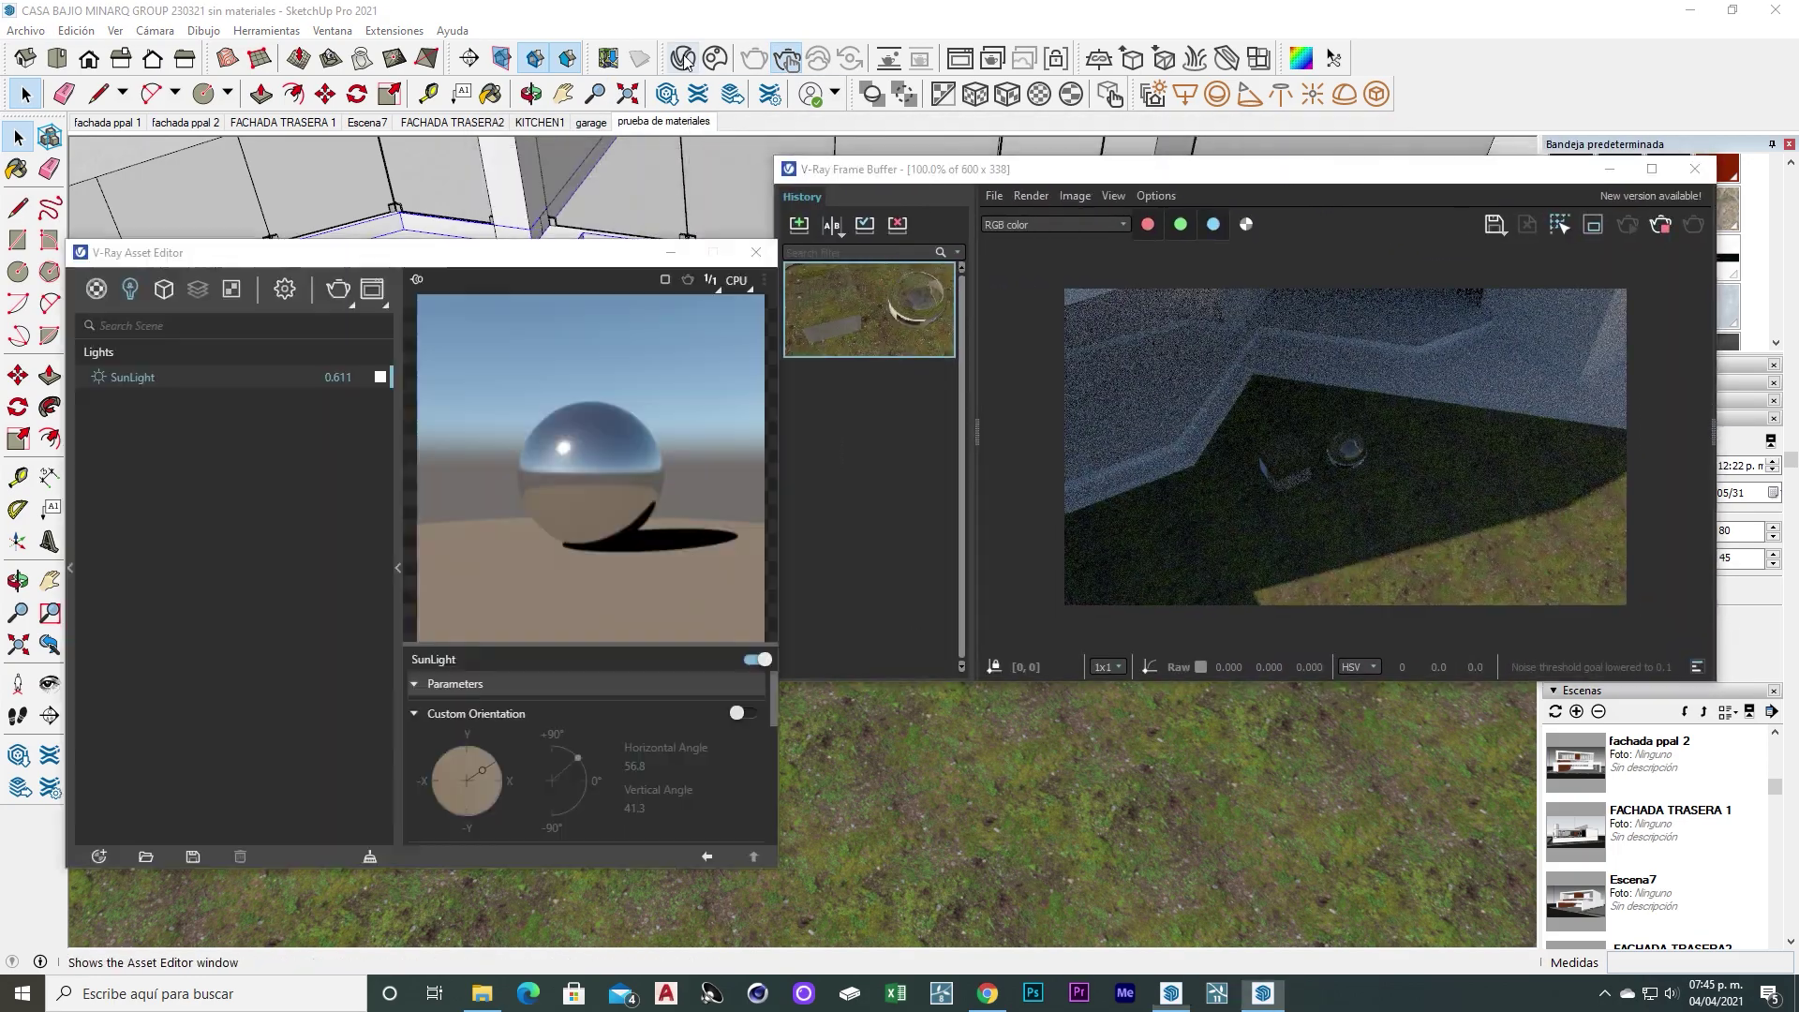
left_click(742, 714)
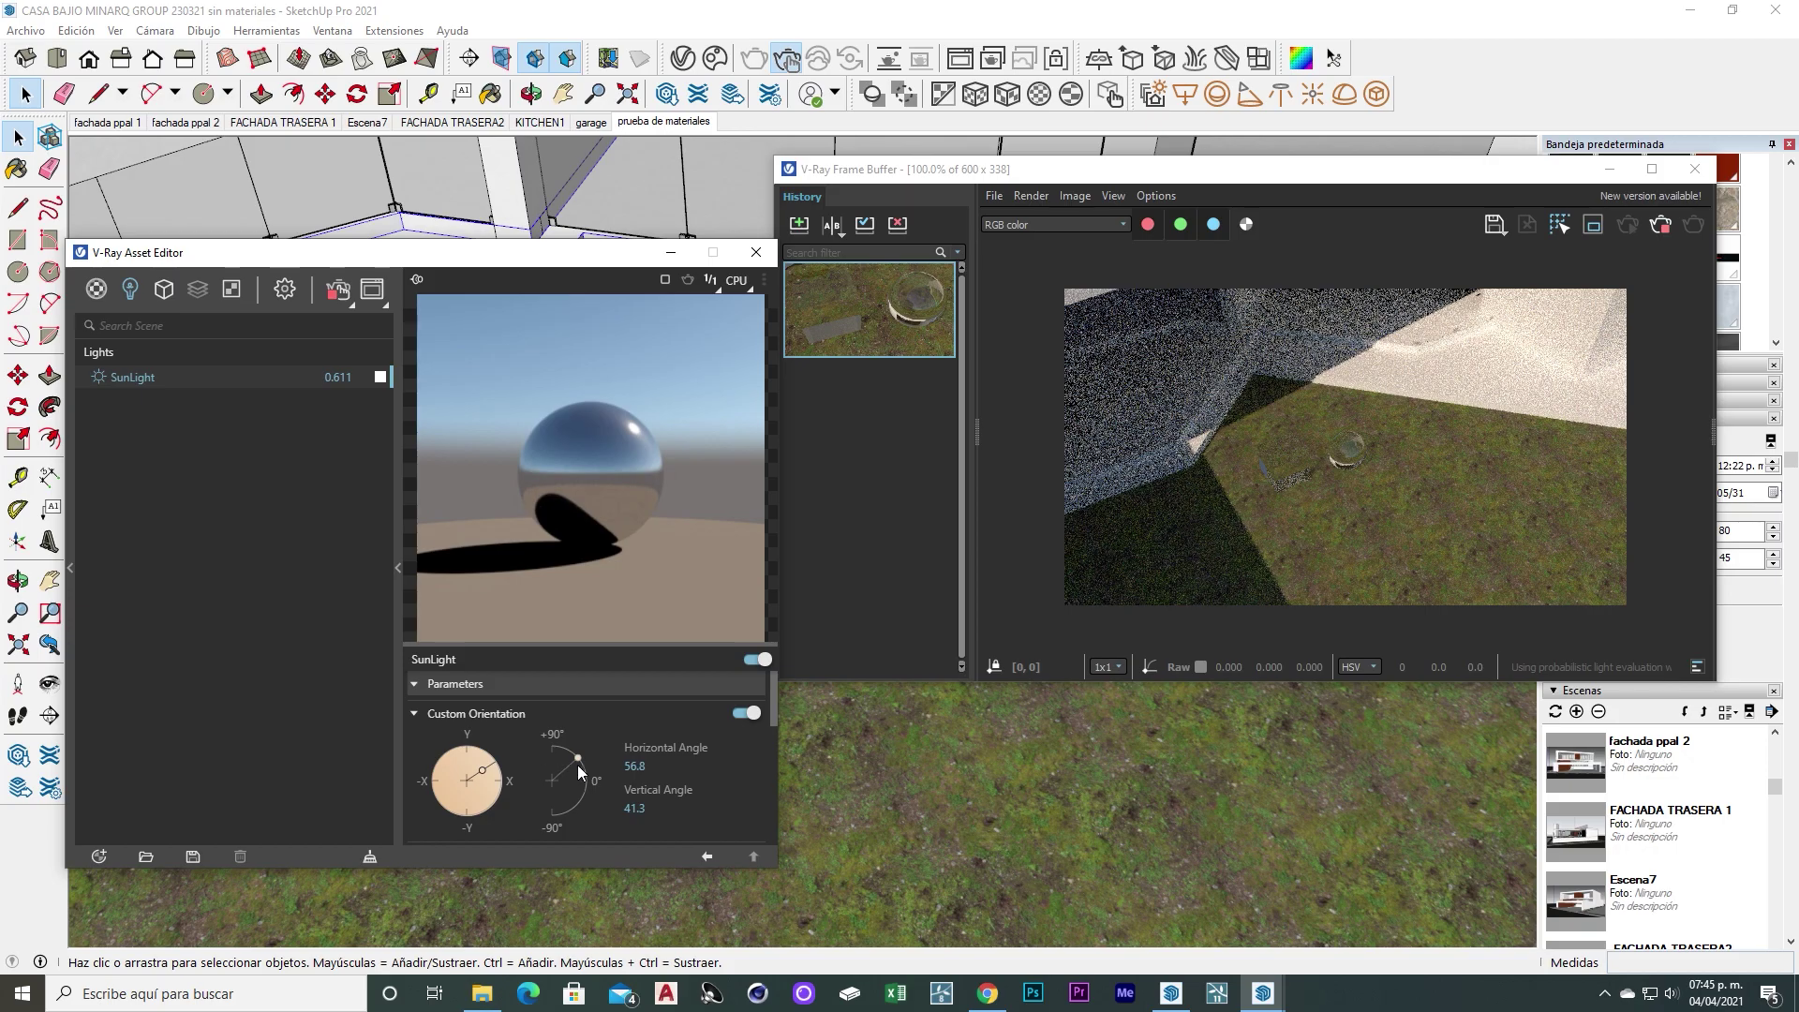
left_click_drag(587, 769, 581, 763)
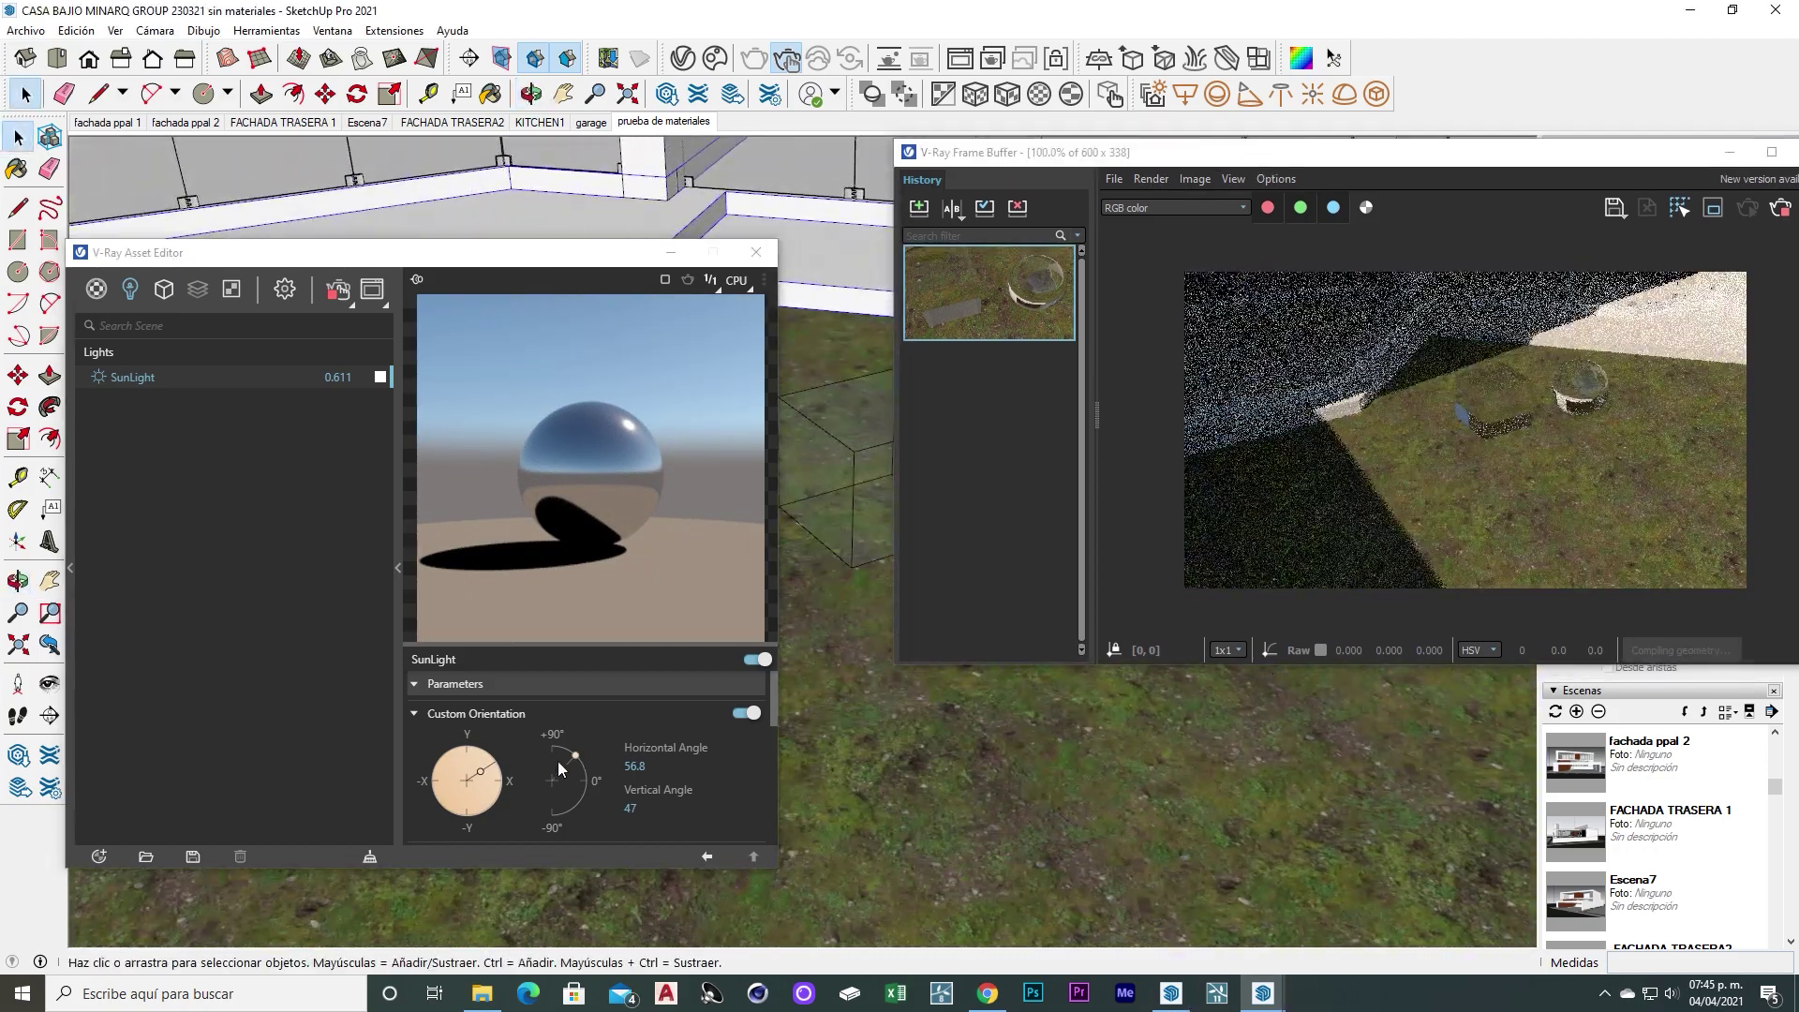
left_click_drag(281, 252, 208, 65)
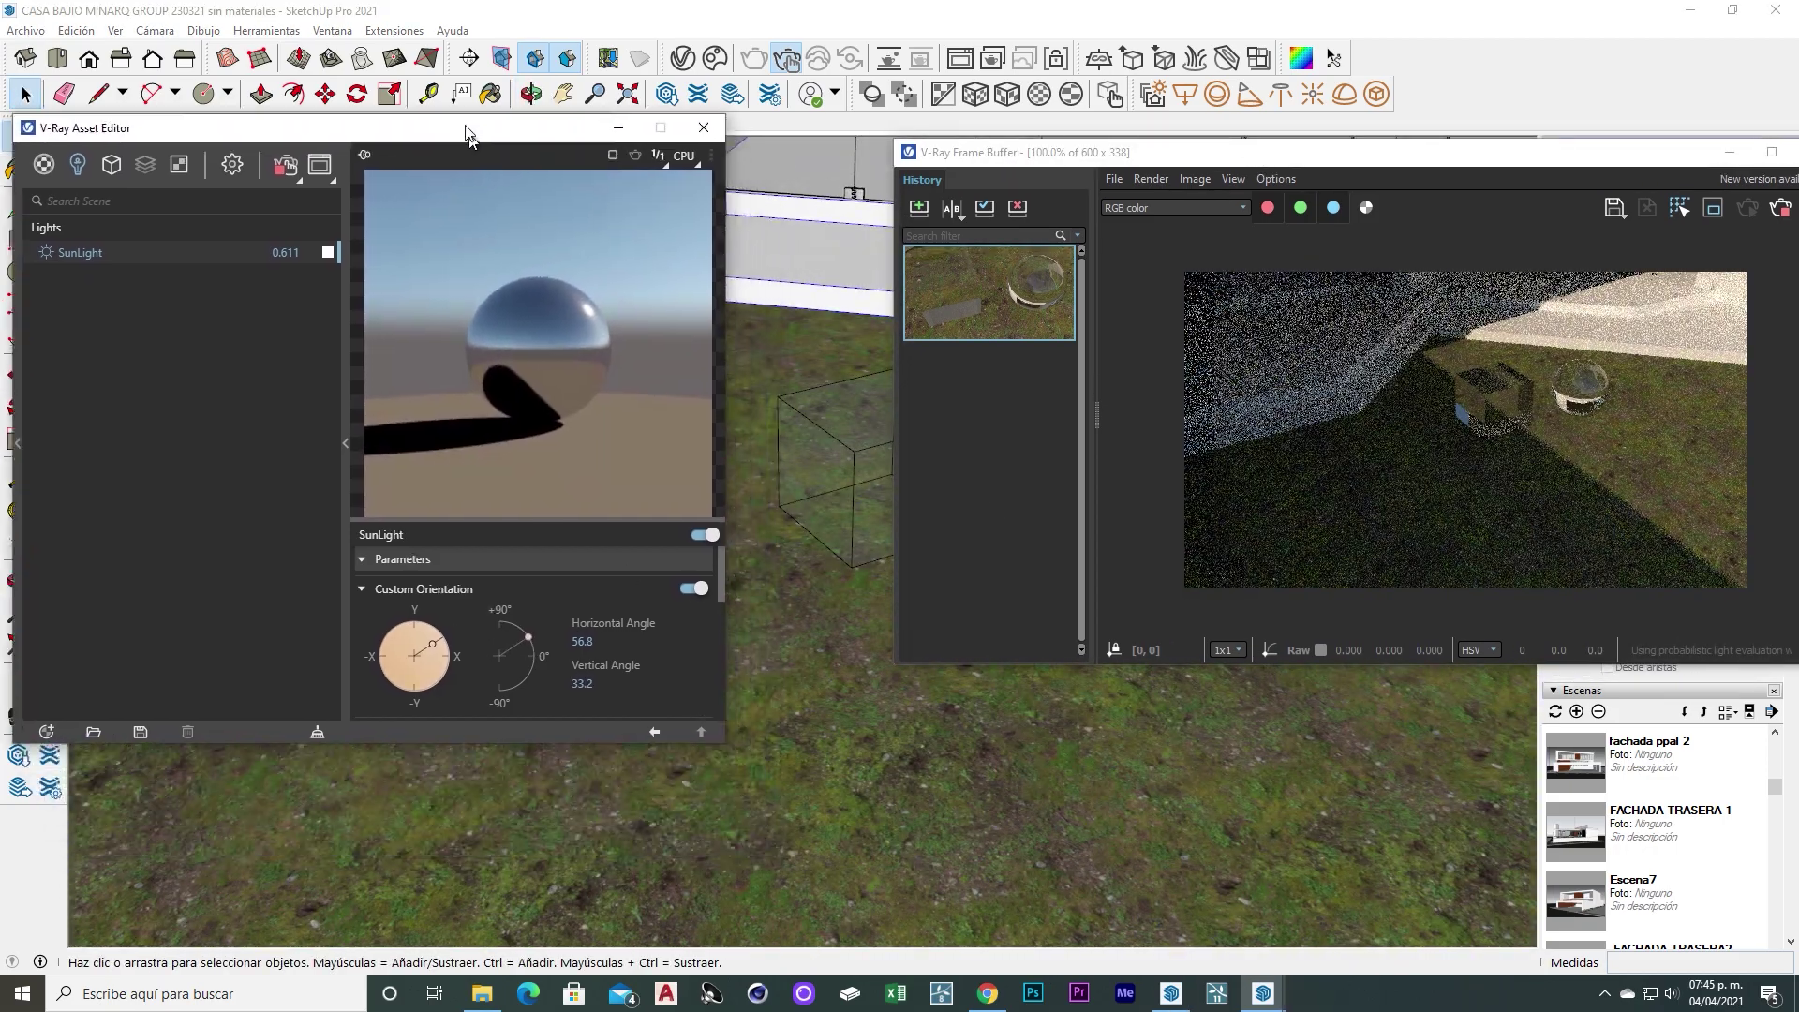
middle_click_drag(994, 740, 914, 790)
left_click_drag(413, 581, 379, 576)
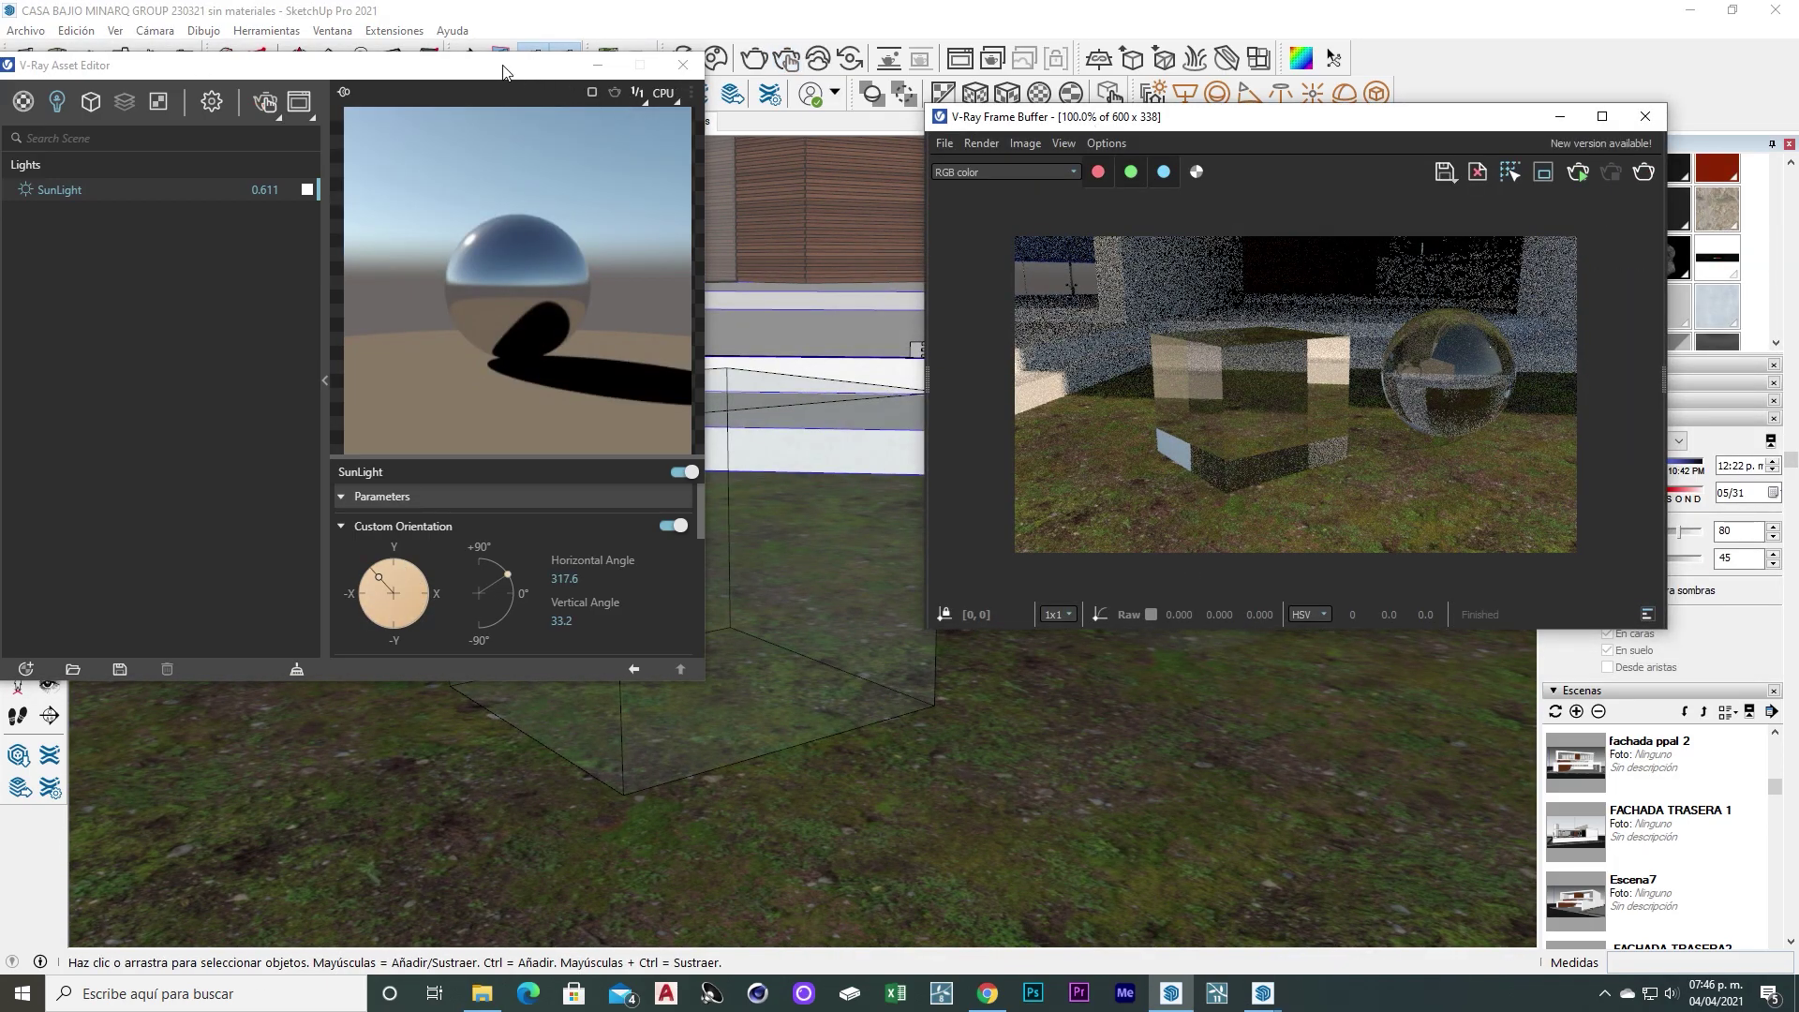
left_click(726, 87)
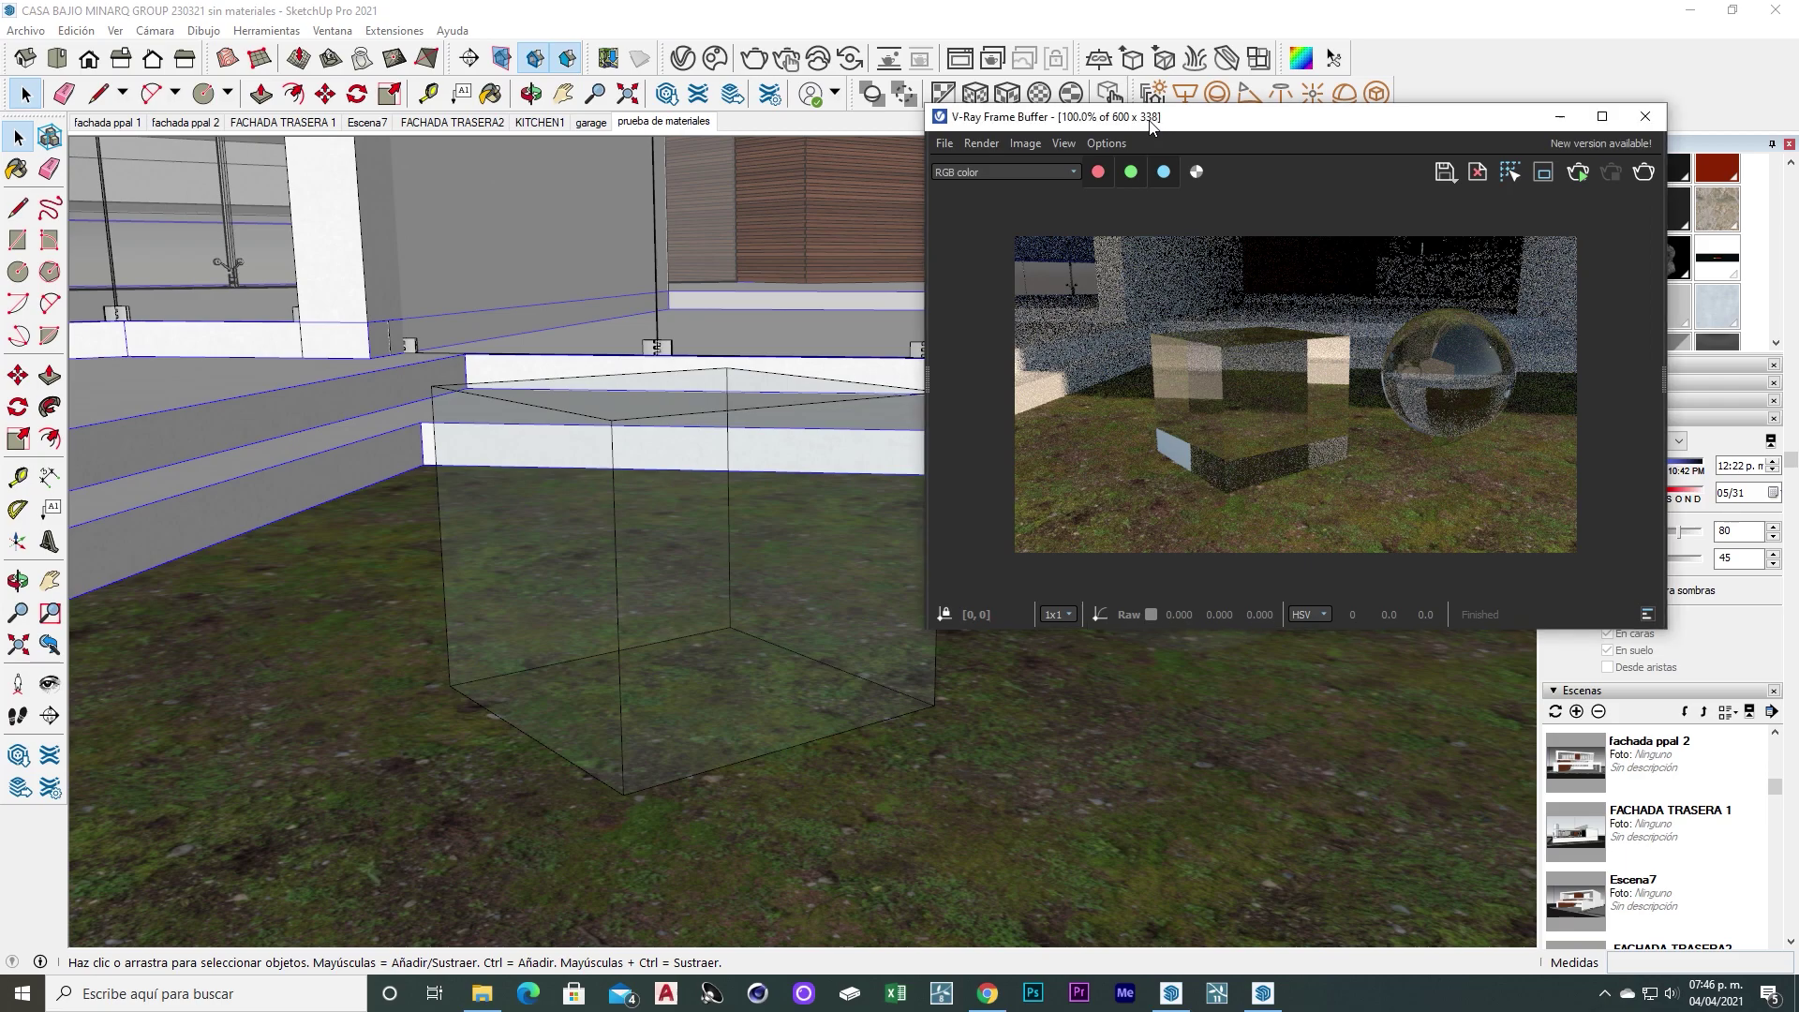
Re-render the glass cube and sphere in the V-Ray Frame Buffer
left_click_drag(1154, 126, 980, 129)
left_click(754, 58)
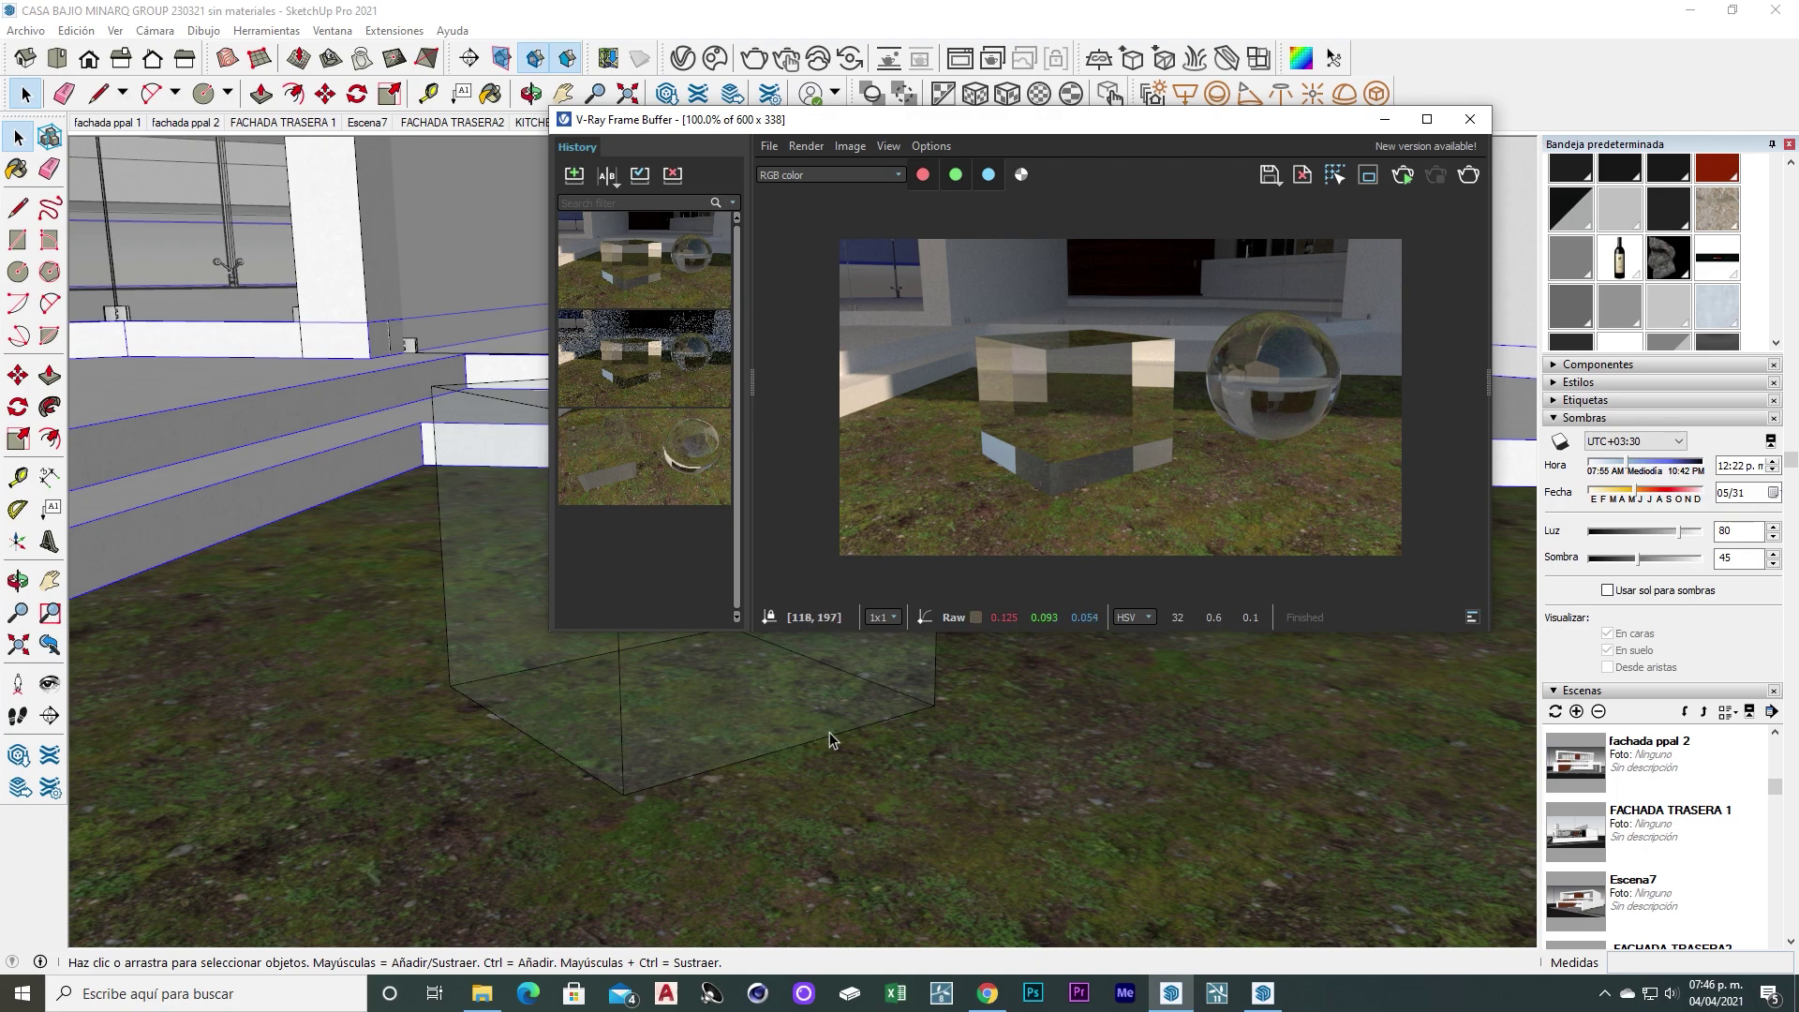
left_click_drag(1250, 129, 1017, 129)
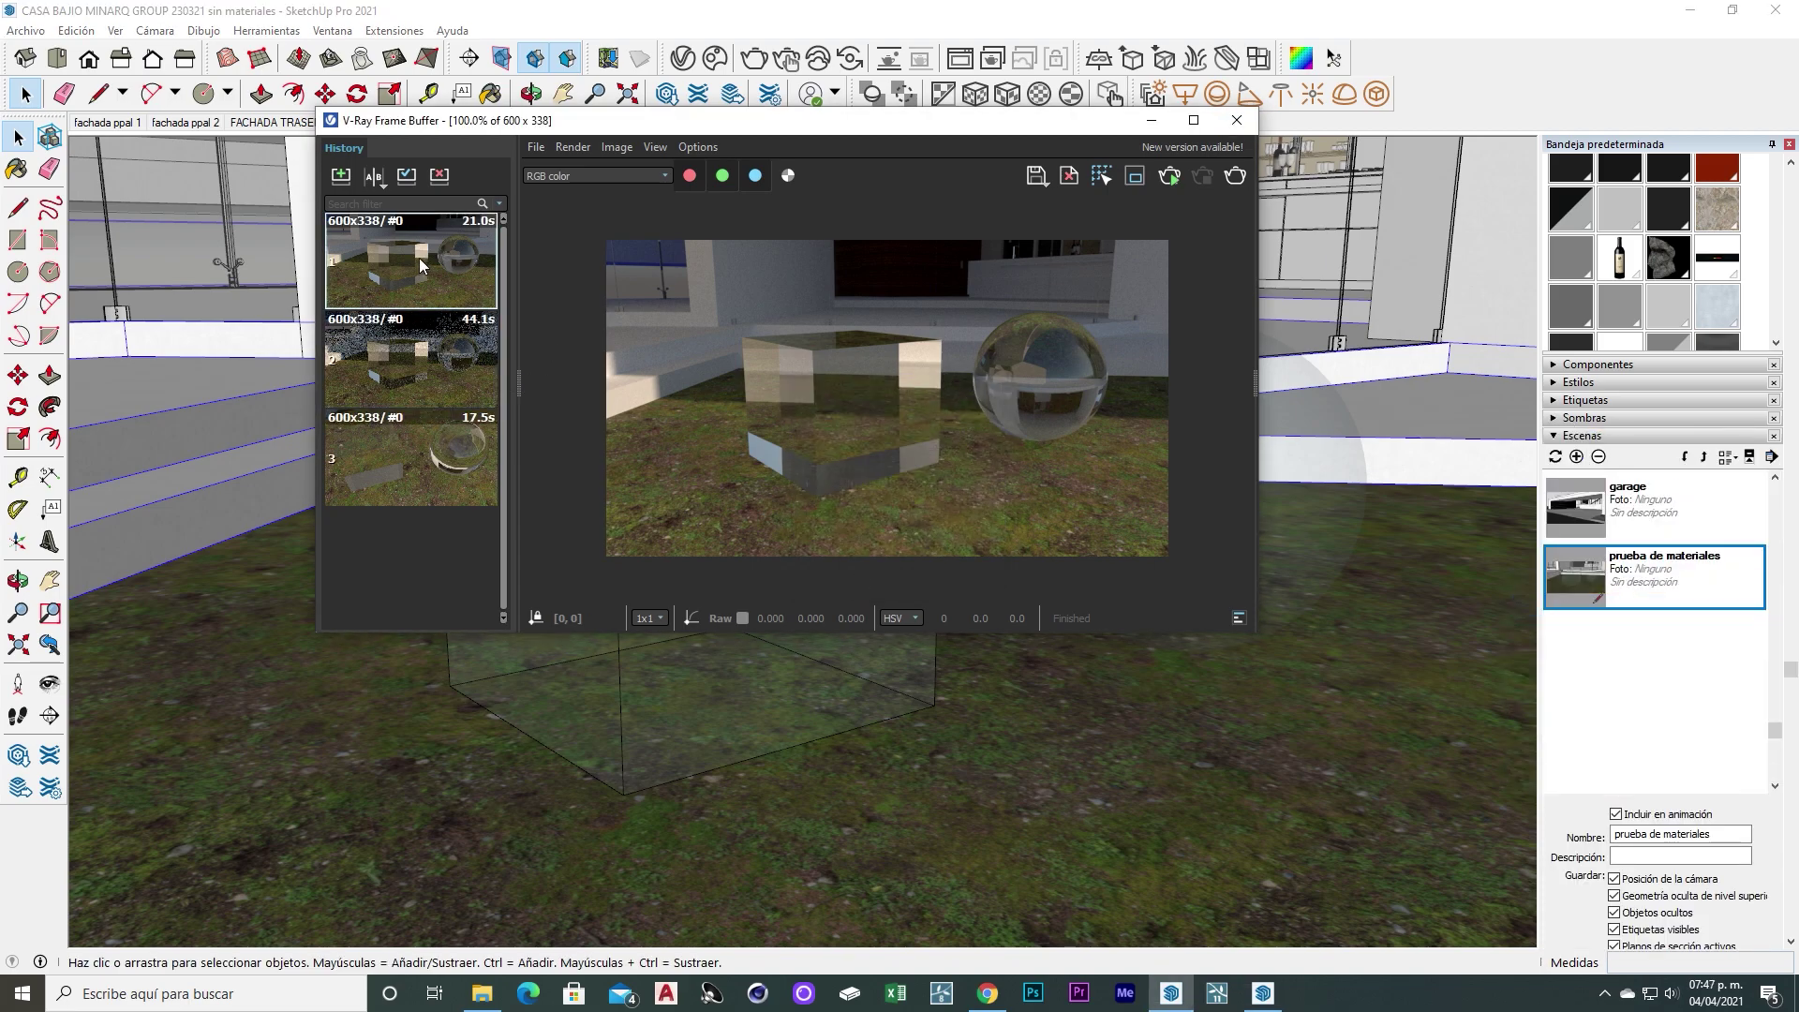
Delete the older renders from the V-Ray history and minimize the frame buffer
left_click(396, 459)
right_click(413, 364)
left_click(474, 532)
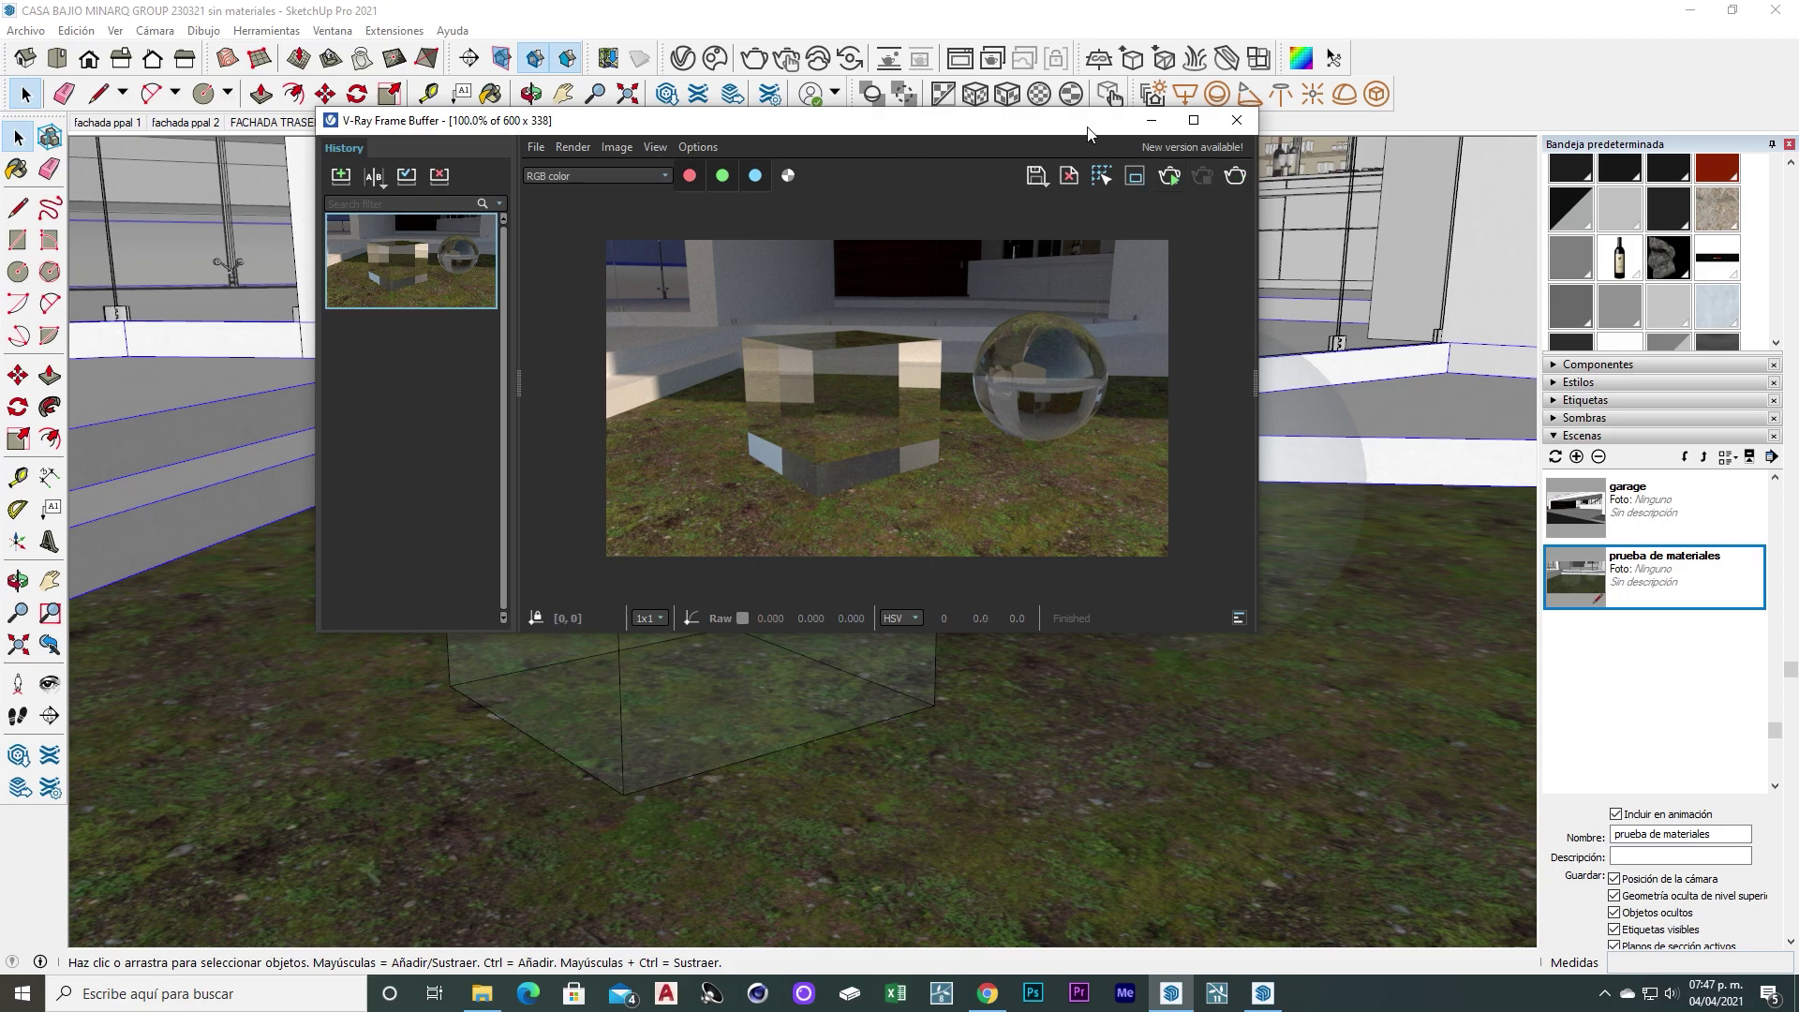
left_click(1152, 120)
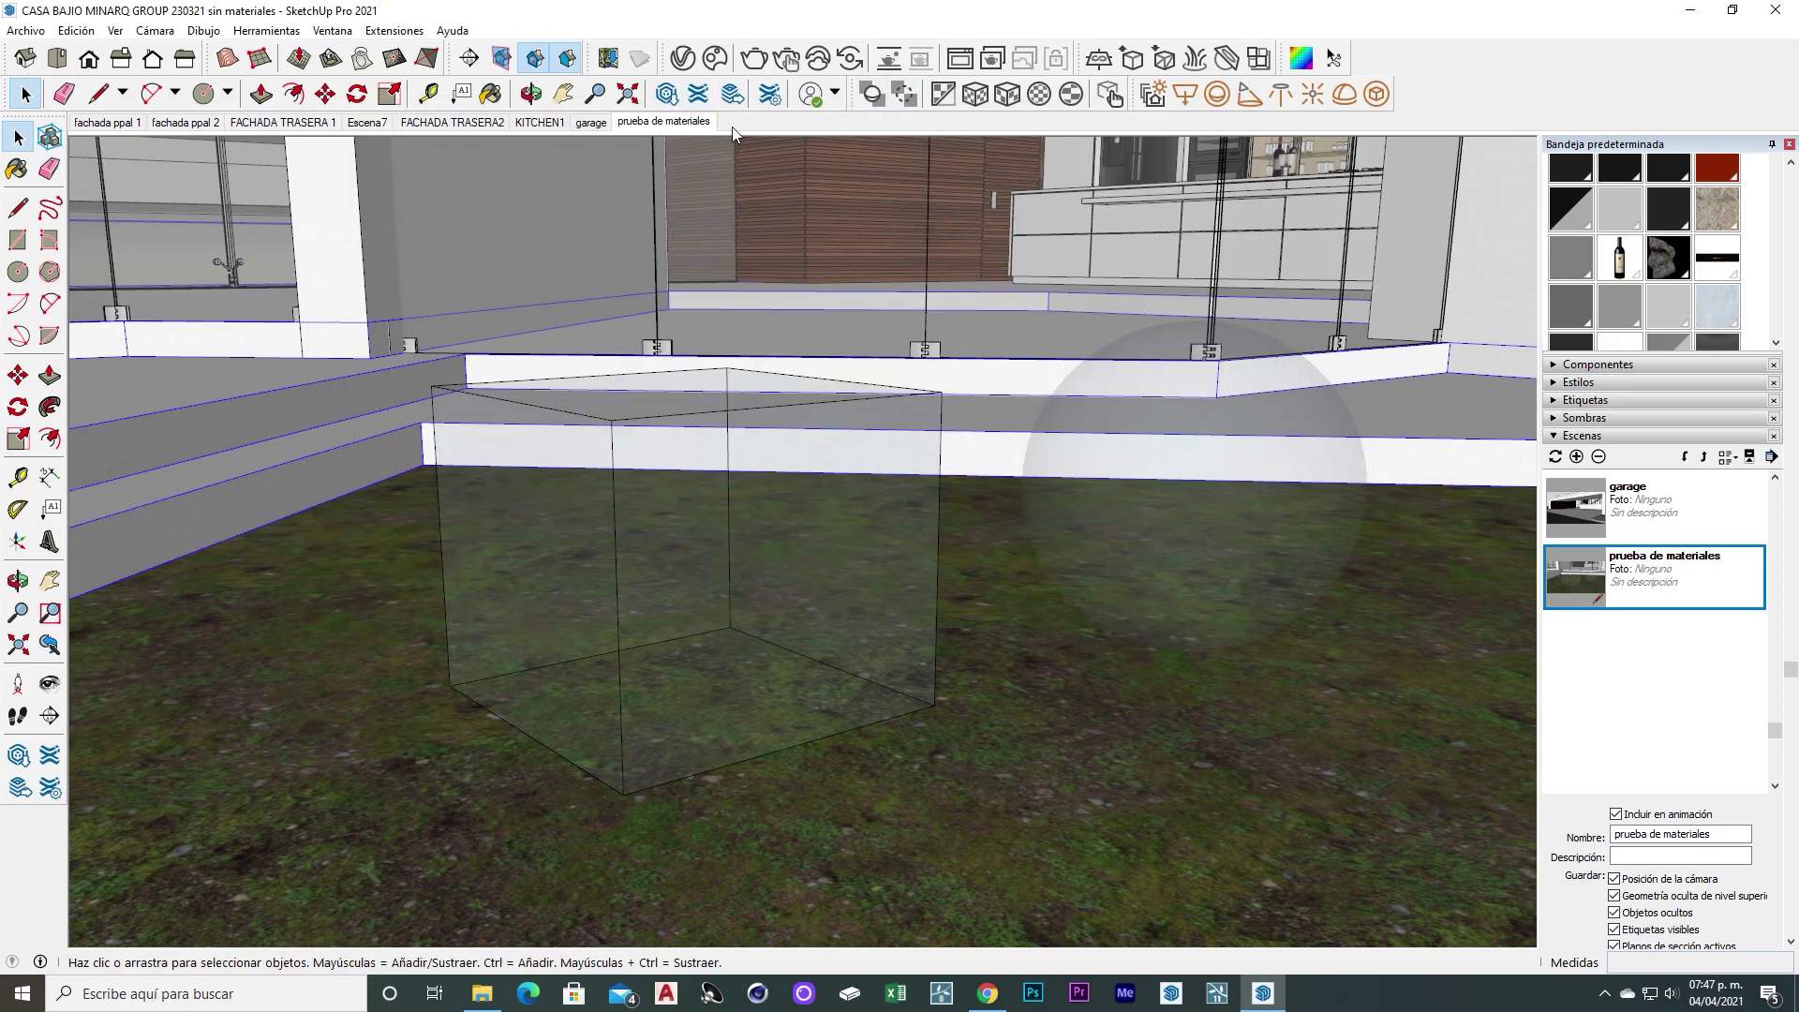
left_click(682, 58)
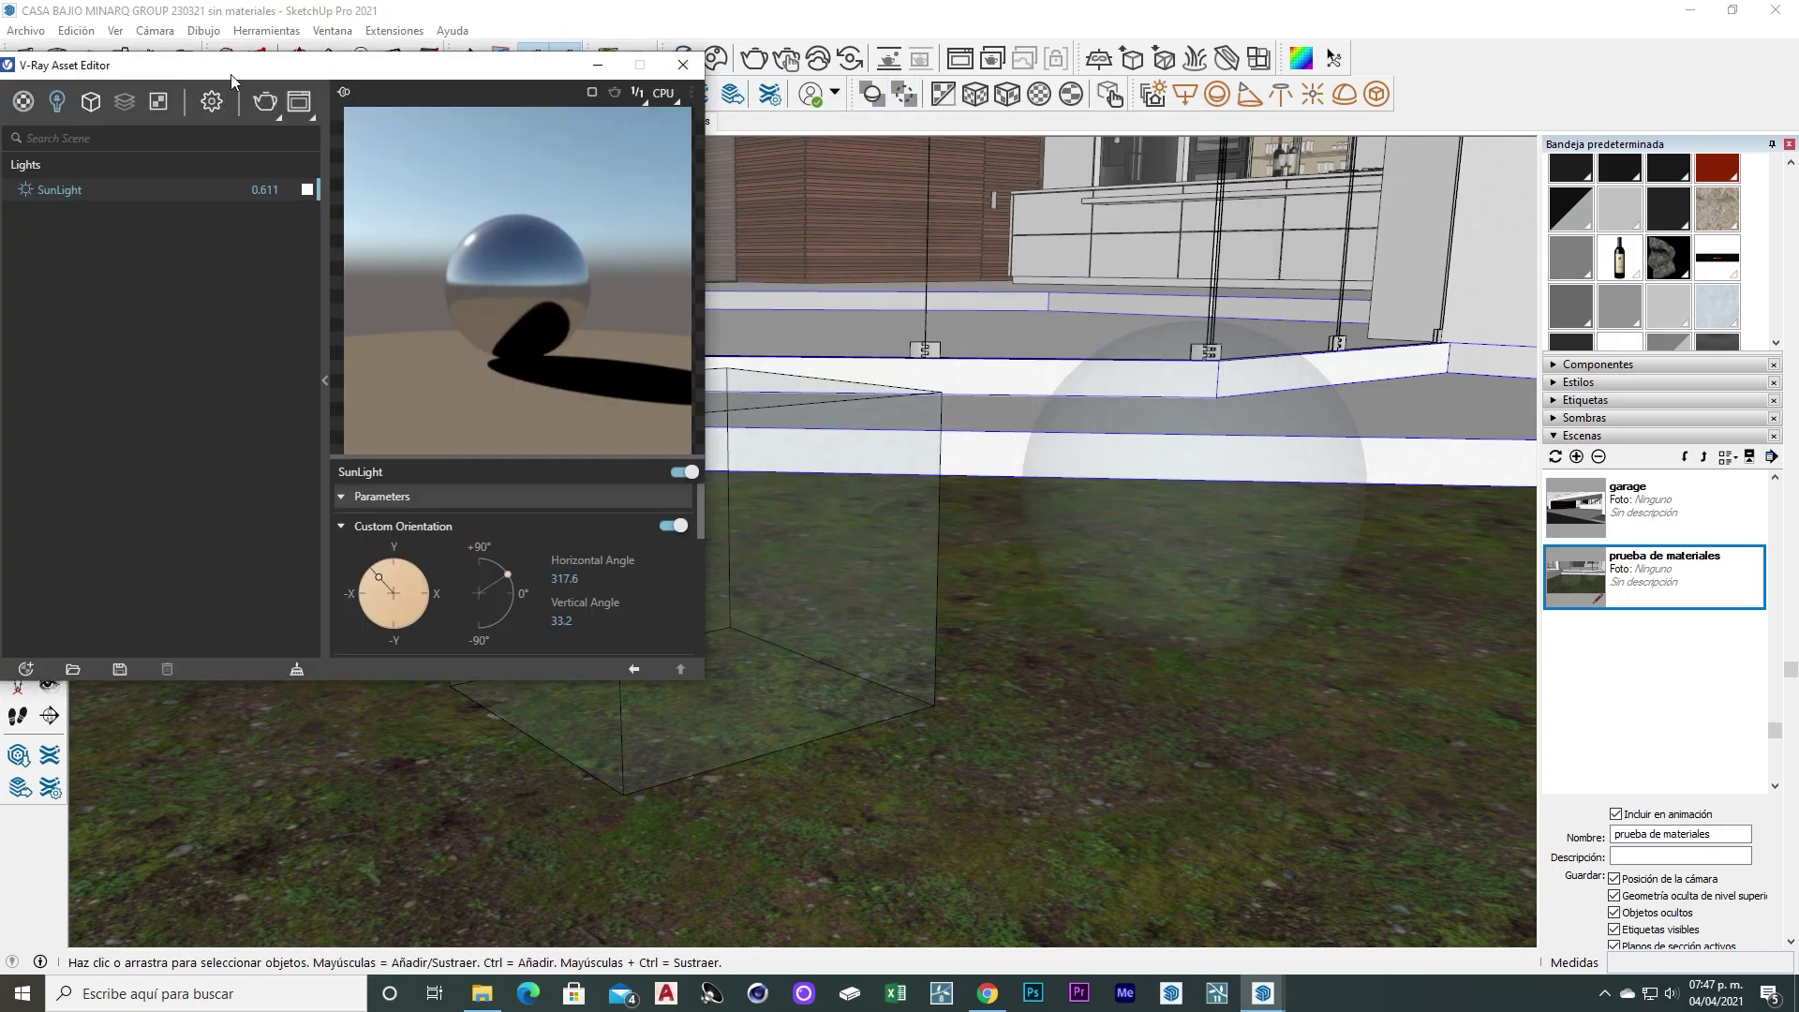
Turn off progressive rendering in the V-Ray render settings and start a render
left_click_drag(231, 80, 553, 138)
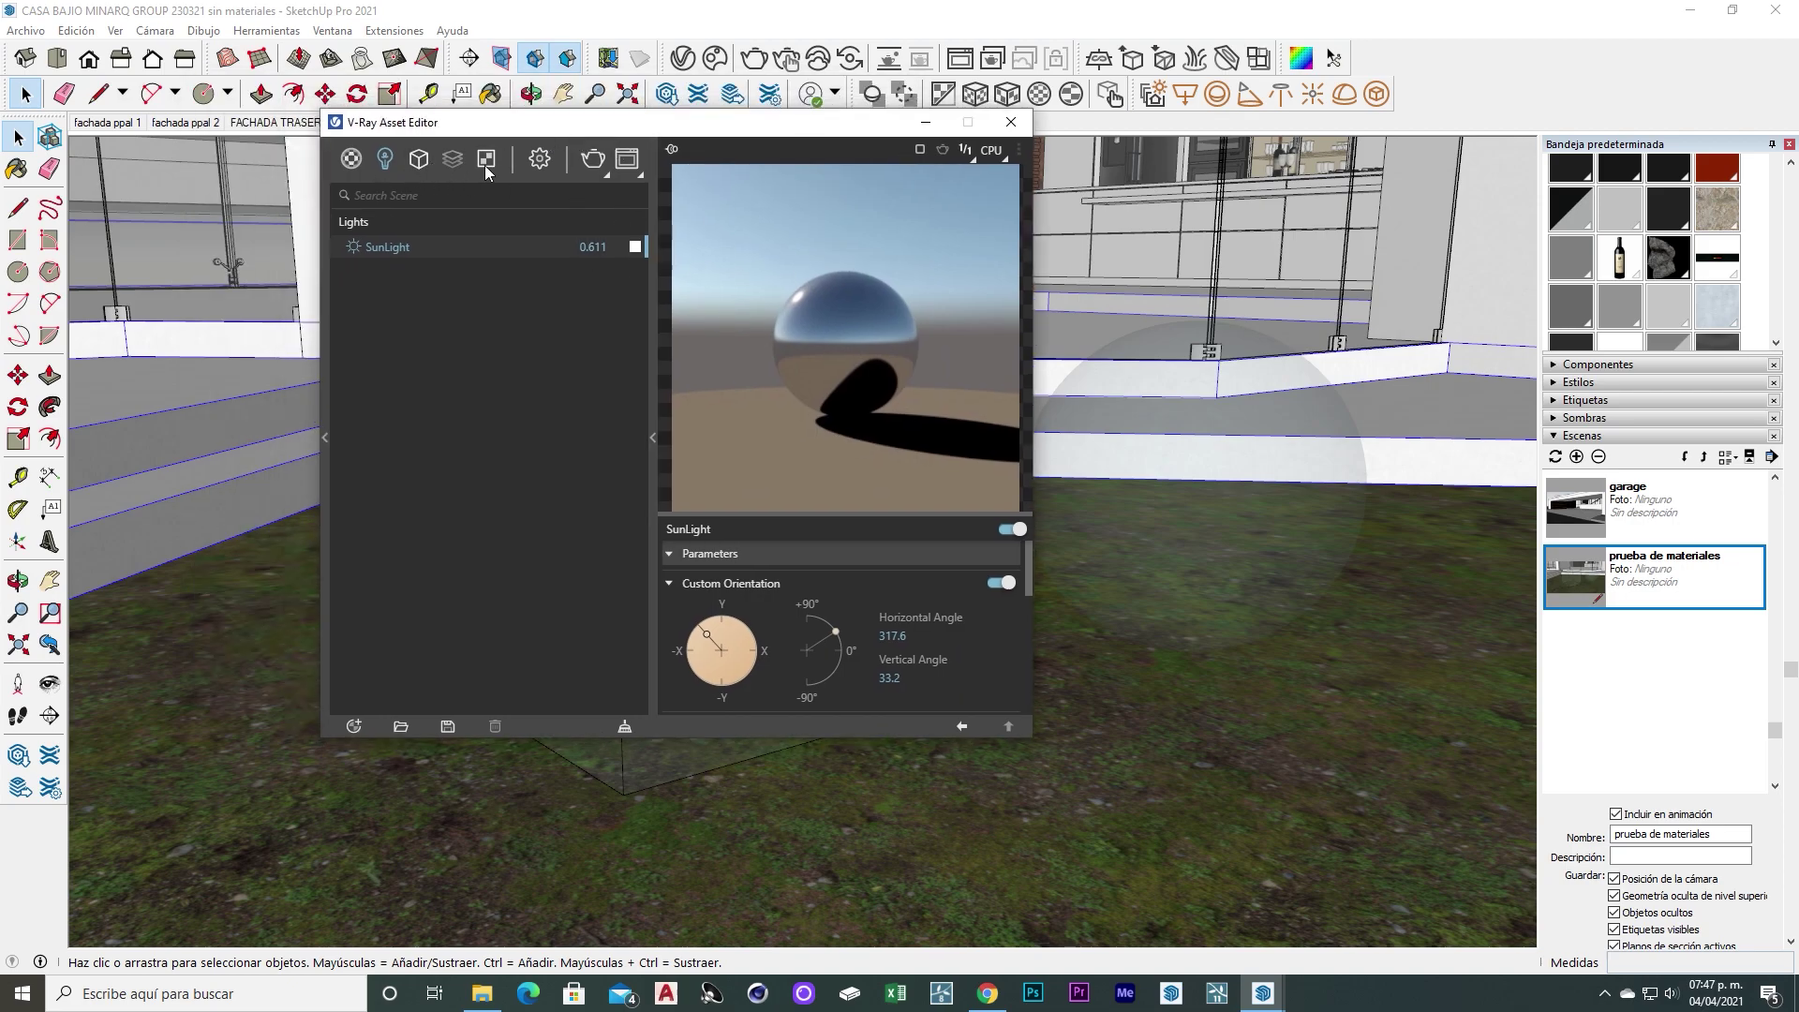
left_click(539, 159)
left_click(623, 276)
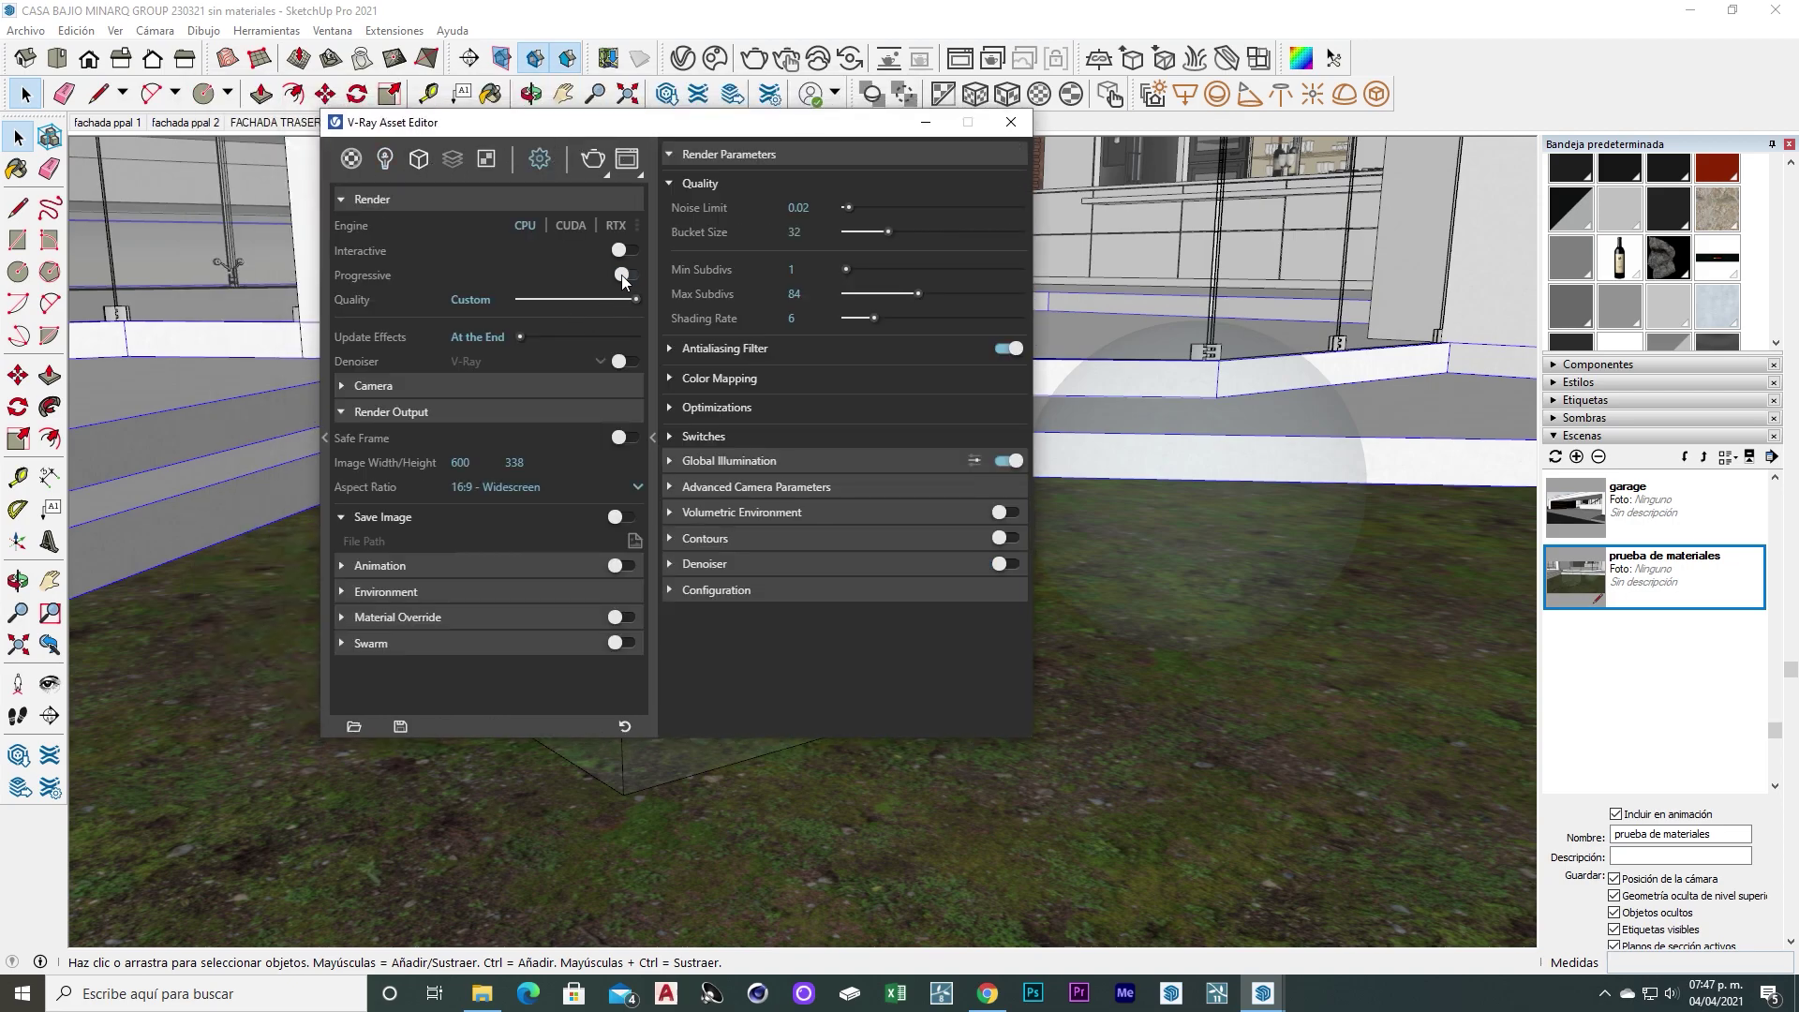
left_click_drag(755, 132, 1430, 165)
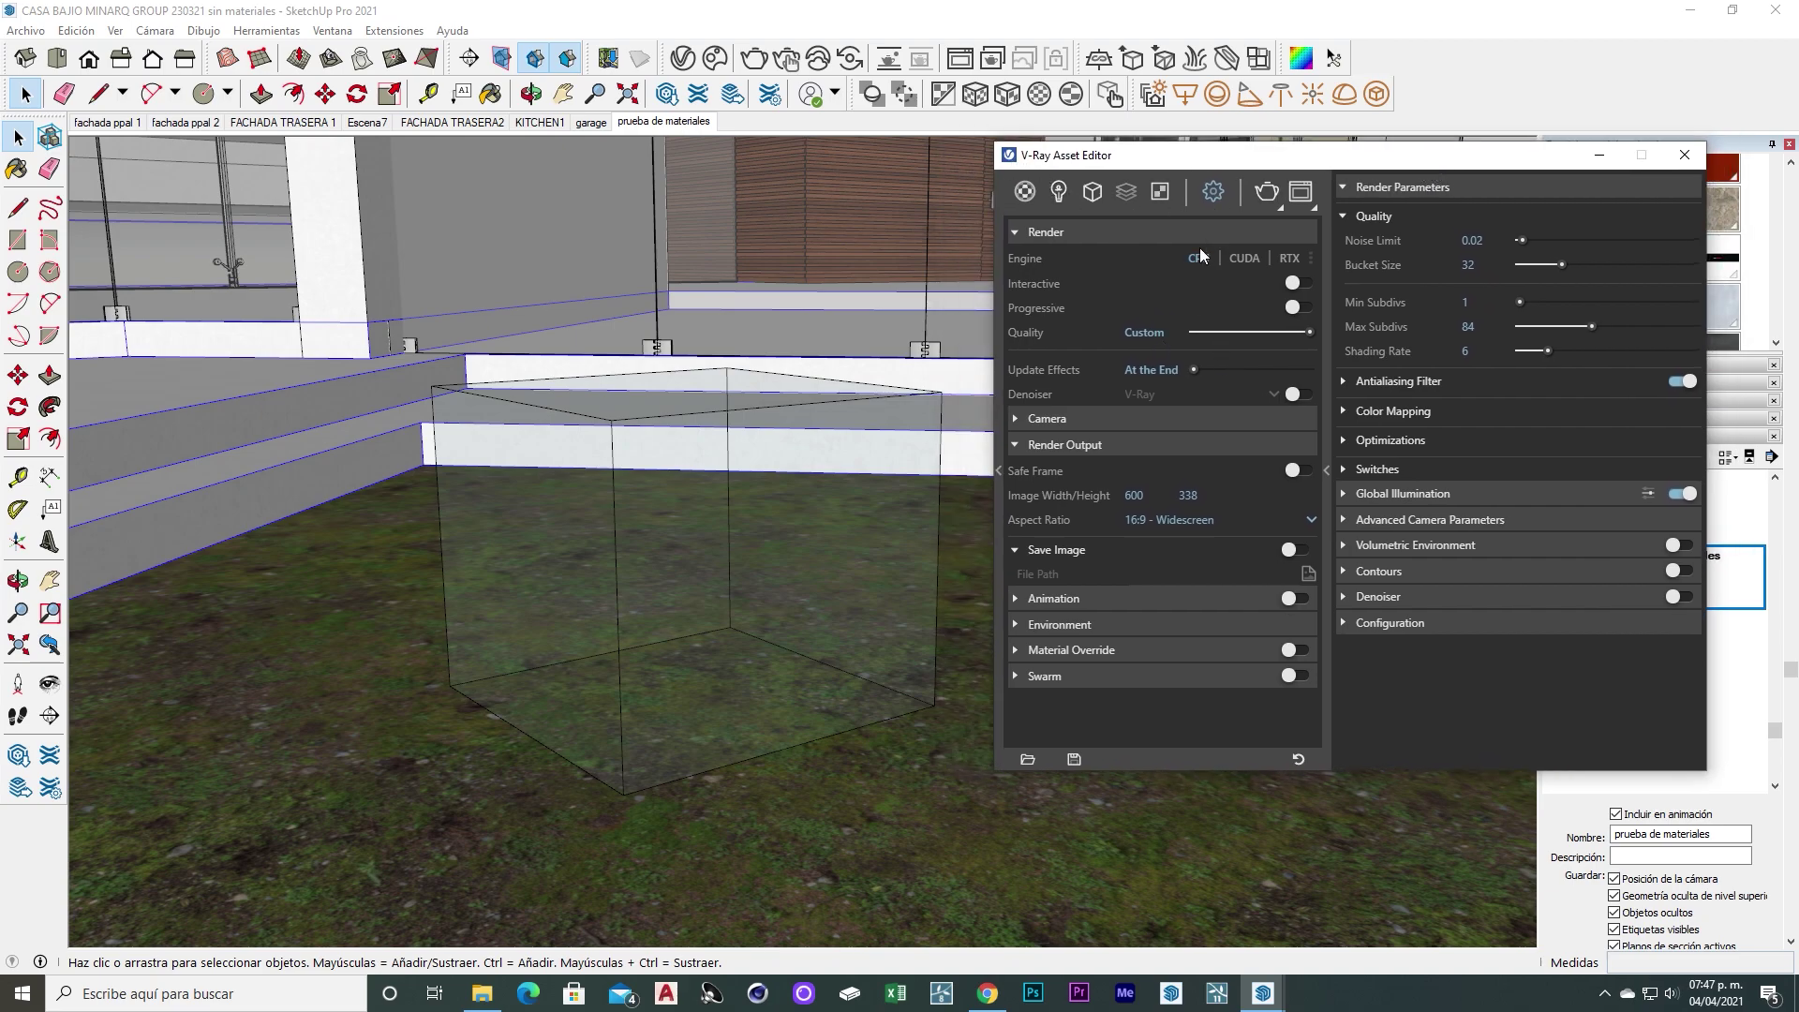
left_click(755, 59)
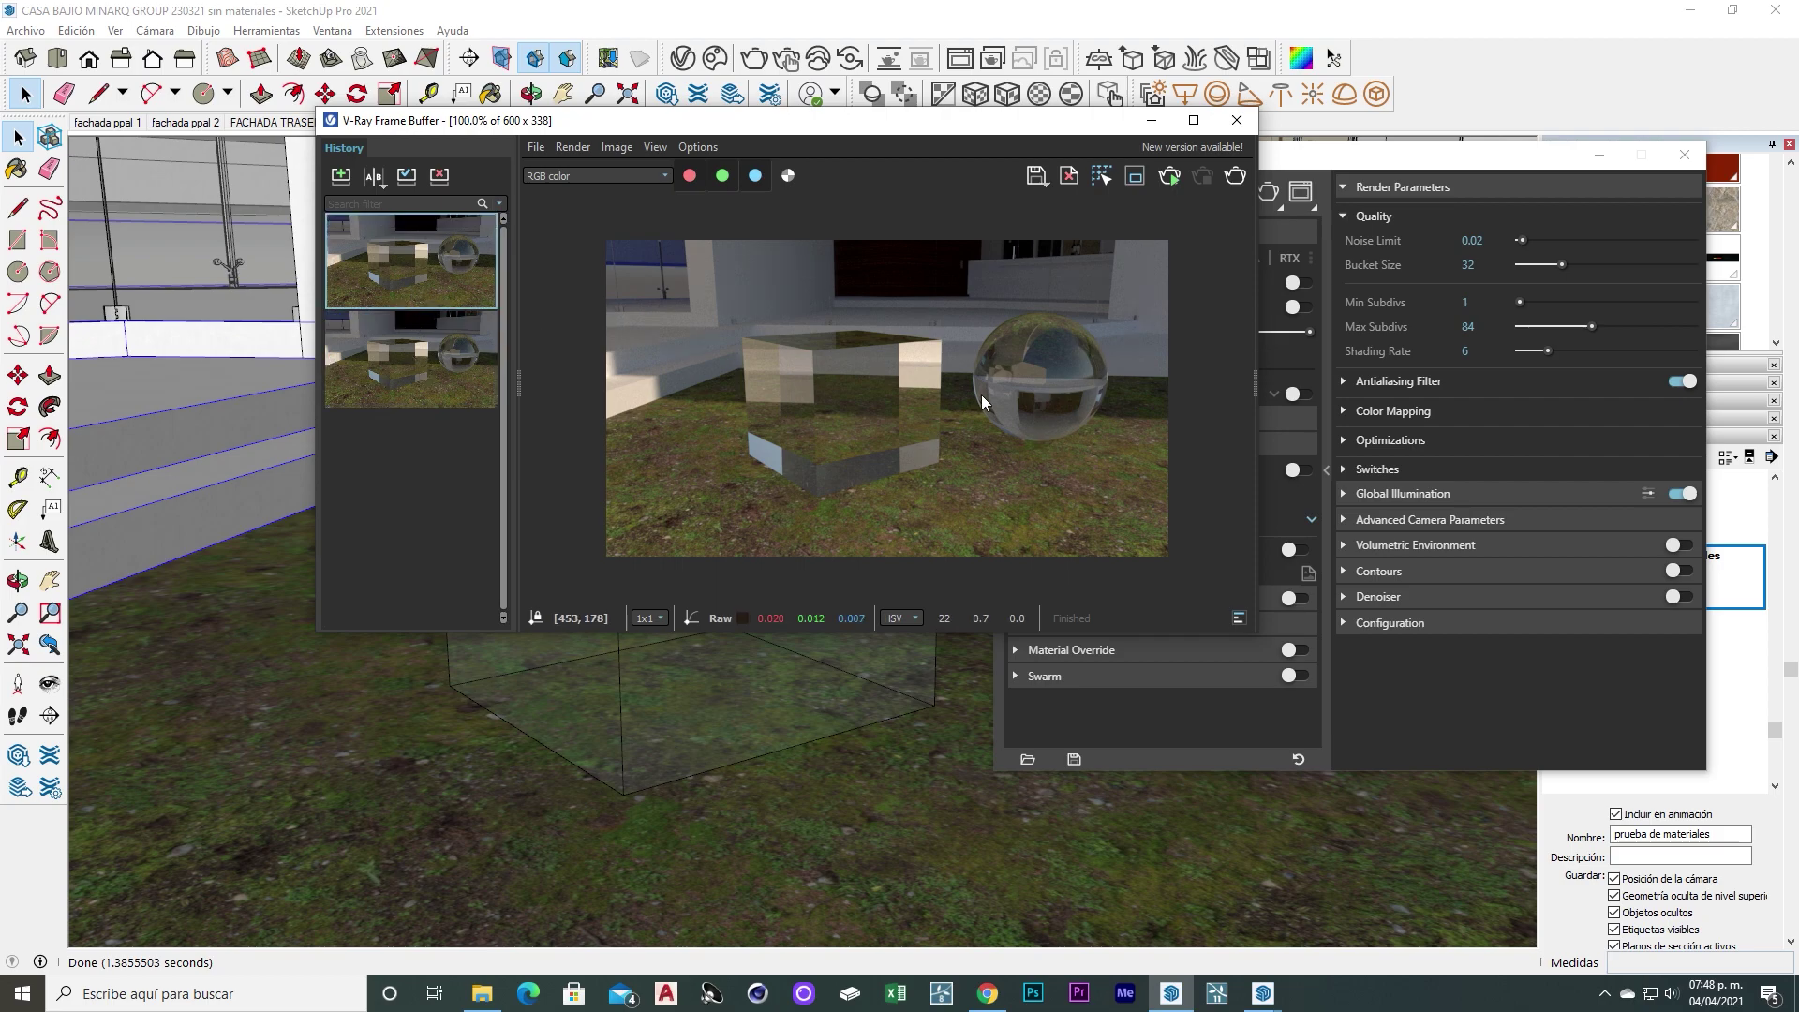
Switch the render engine to CUDA, review the render device list, and render again
left_click(1312, 156)
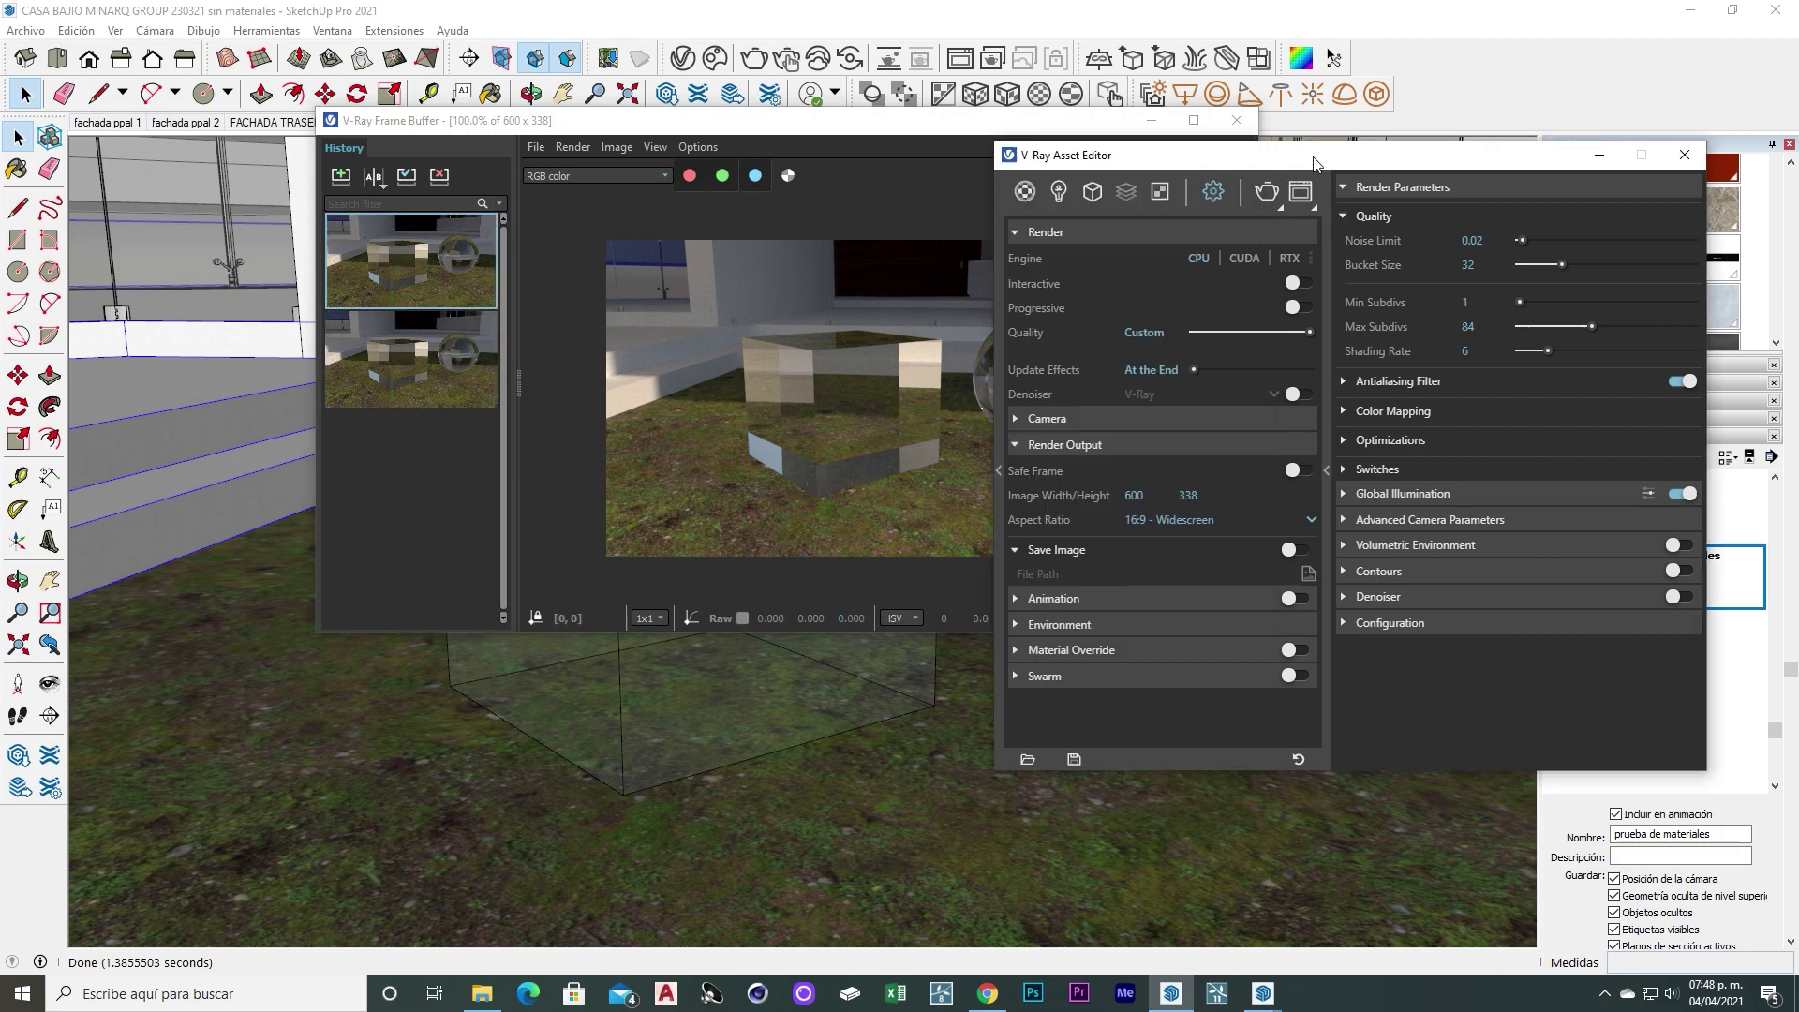
left_click_drag(1171, 156, 894, 122)
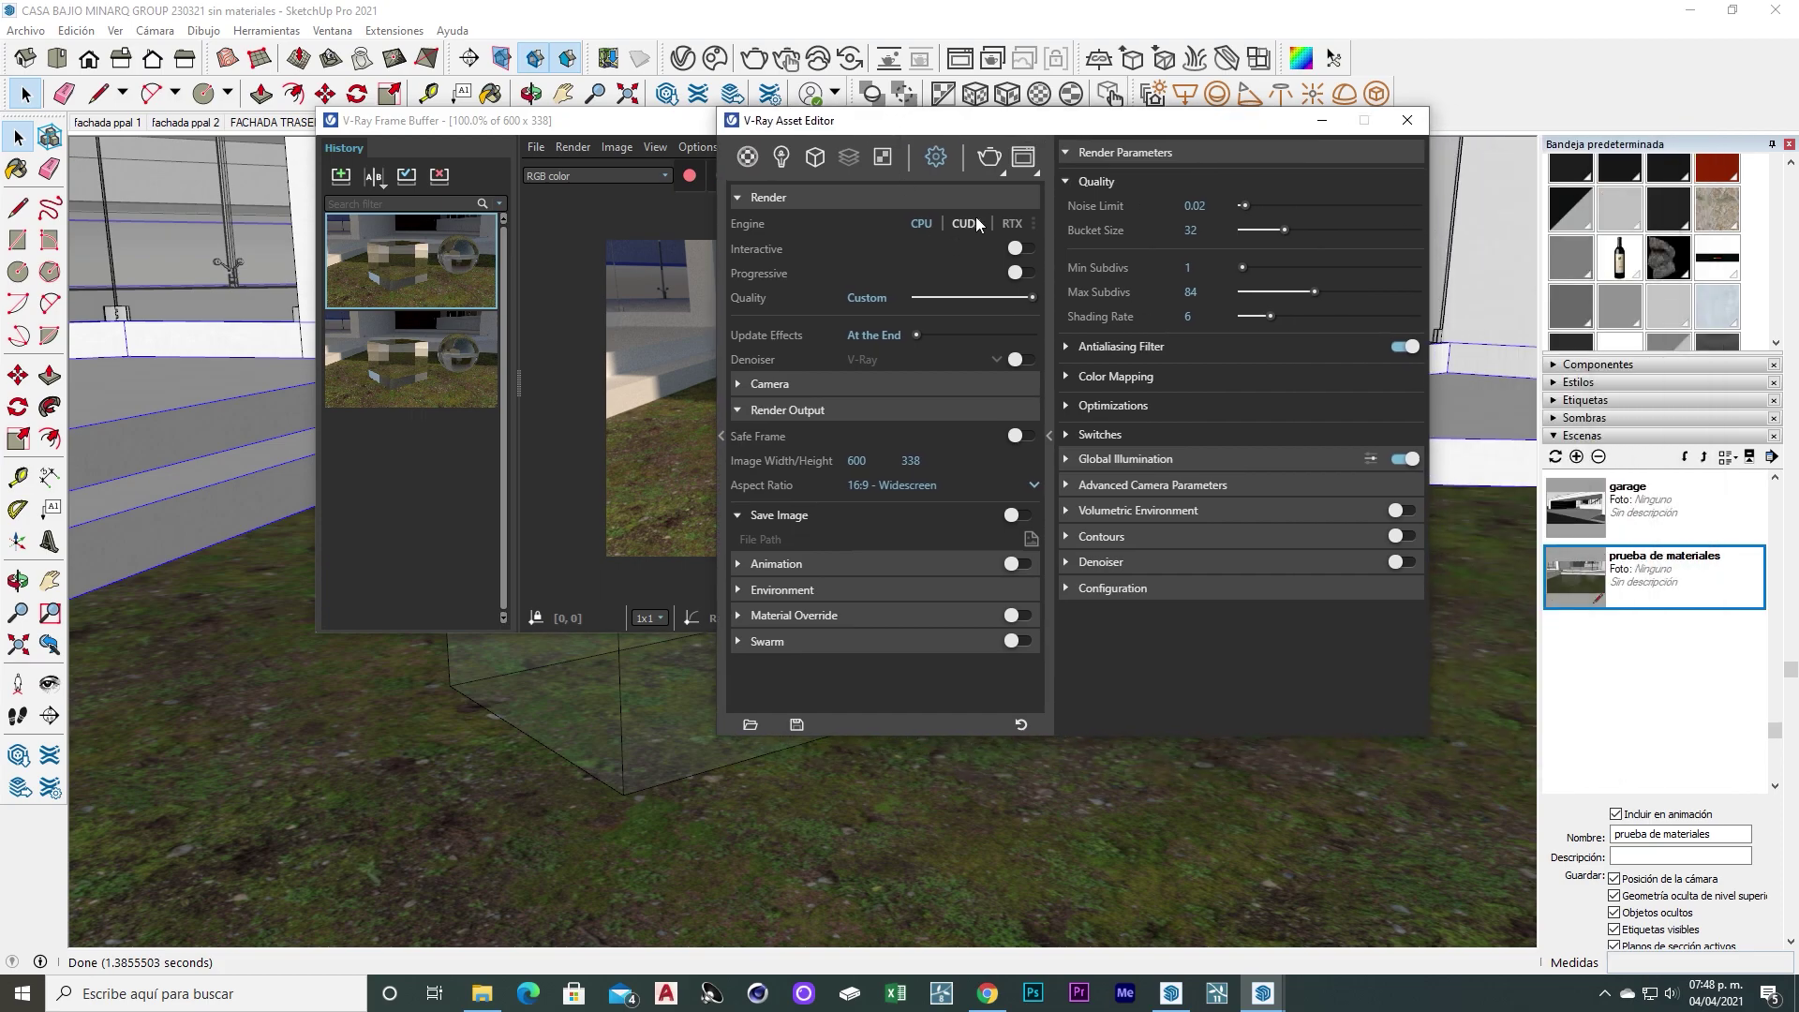
left_click(977, 223)
left_click(1033, 223)
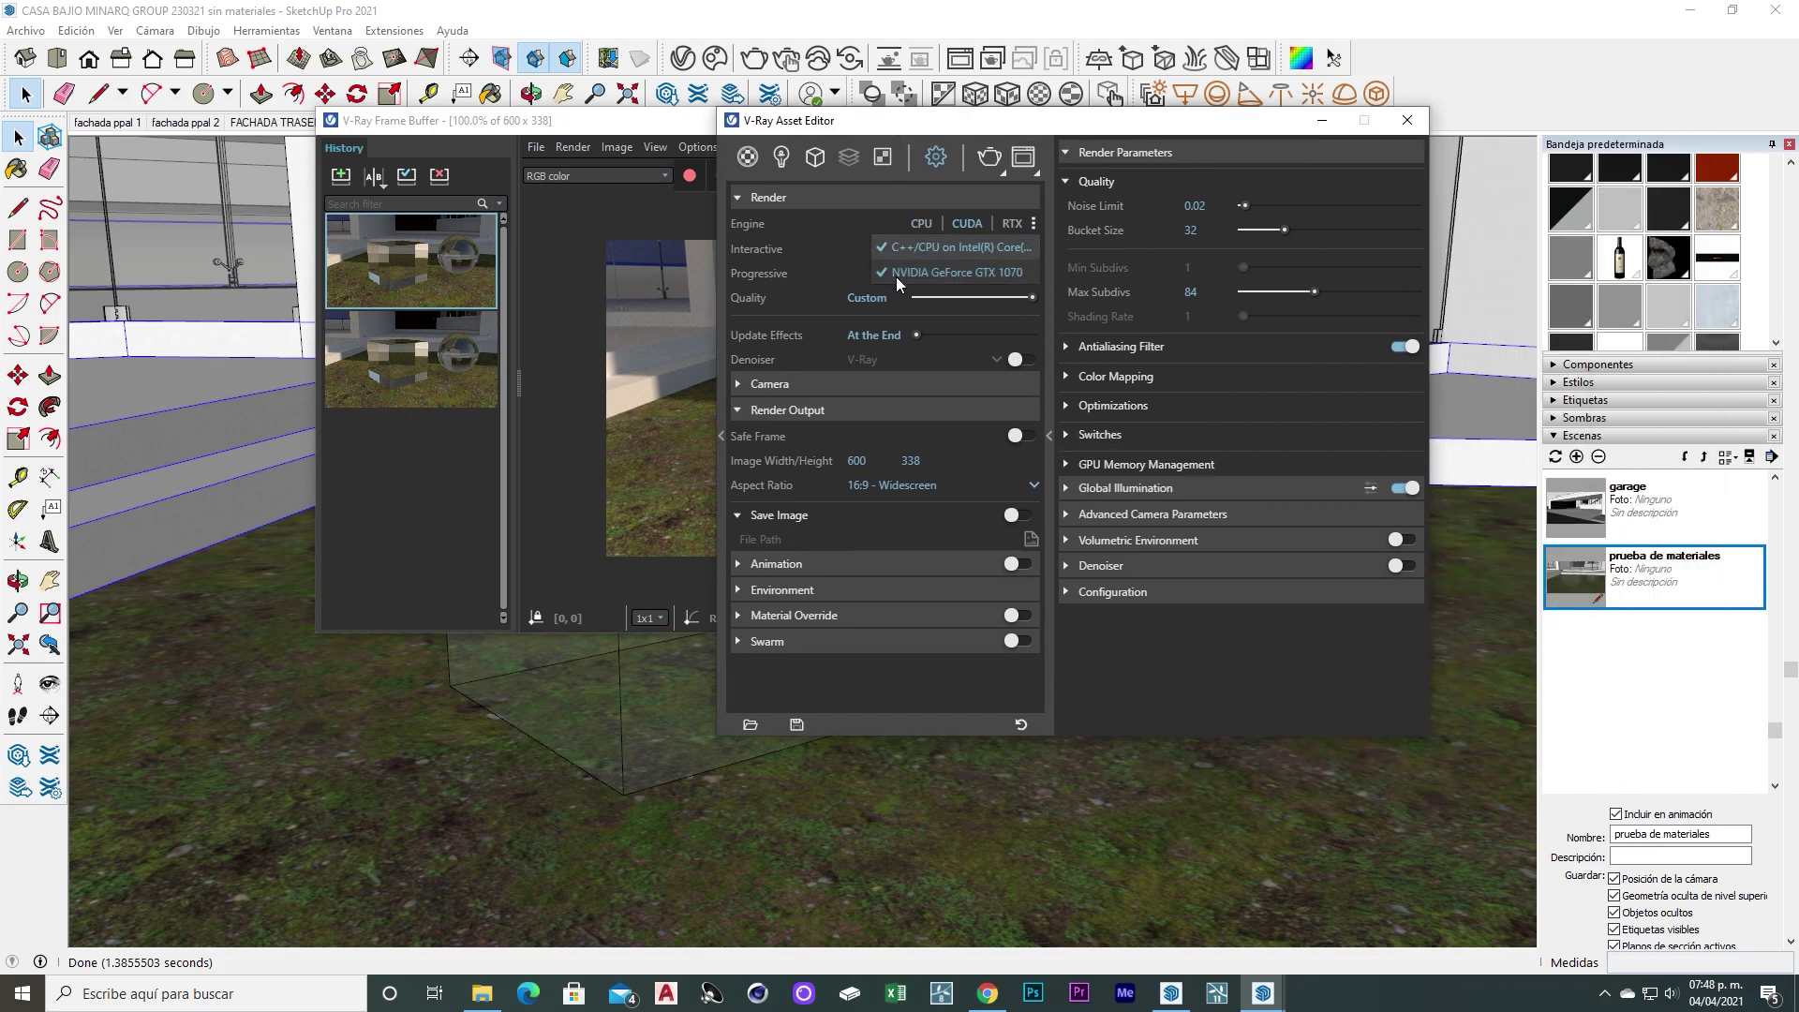
left_click(985, 245)
left_click(839, 234)
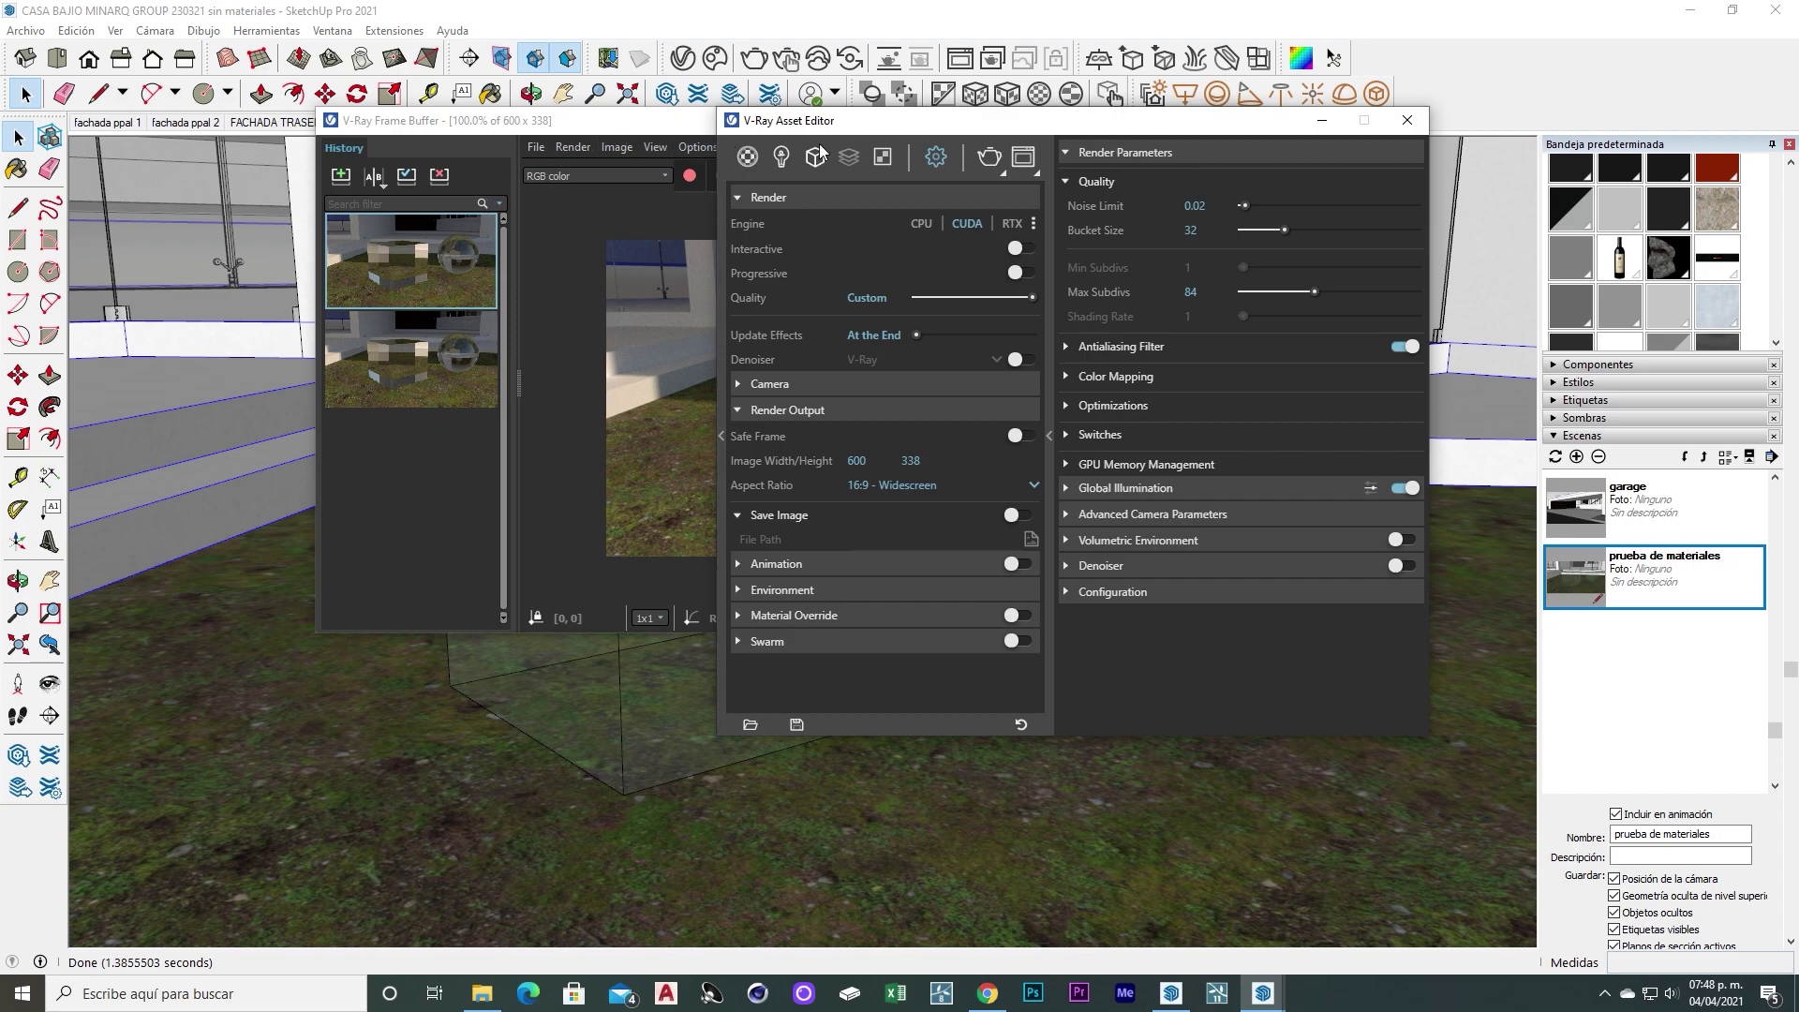
left_click_drag(895, 131, 992, 134)
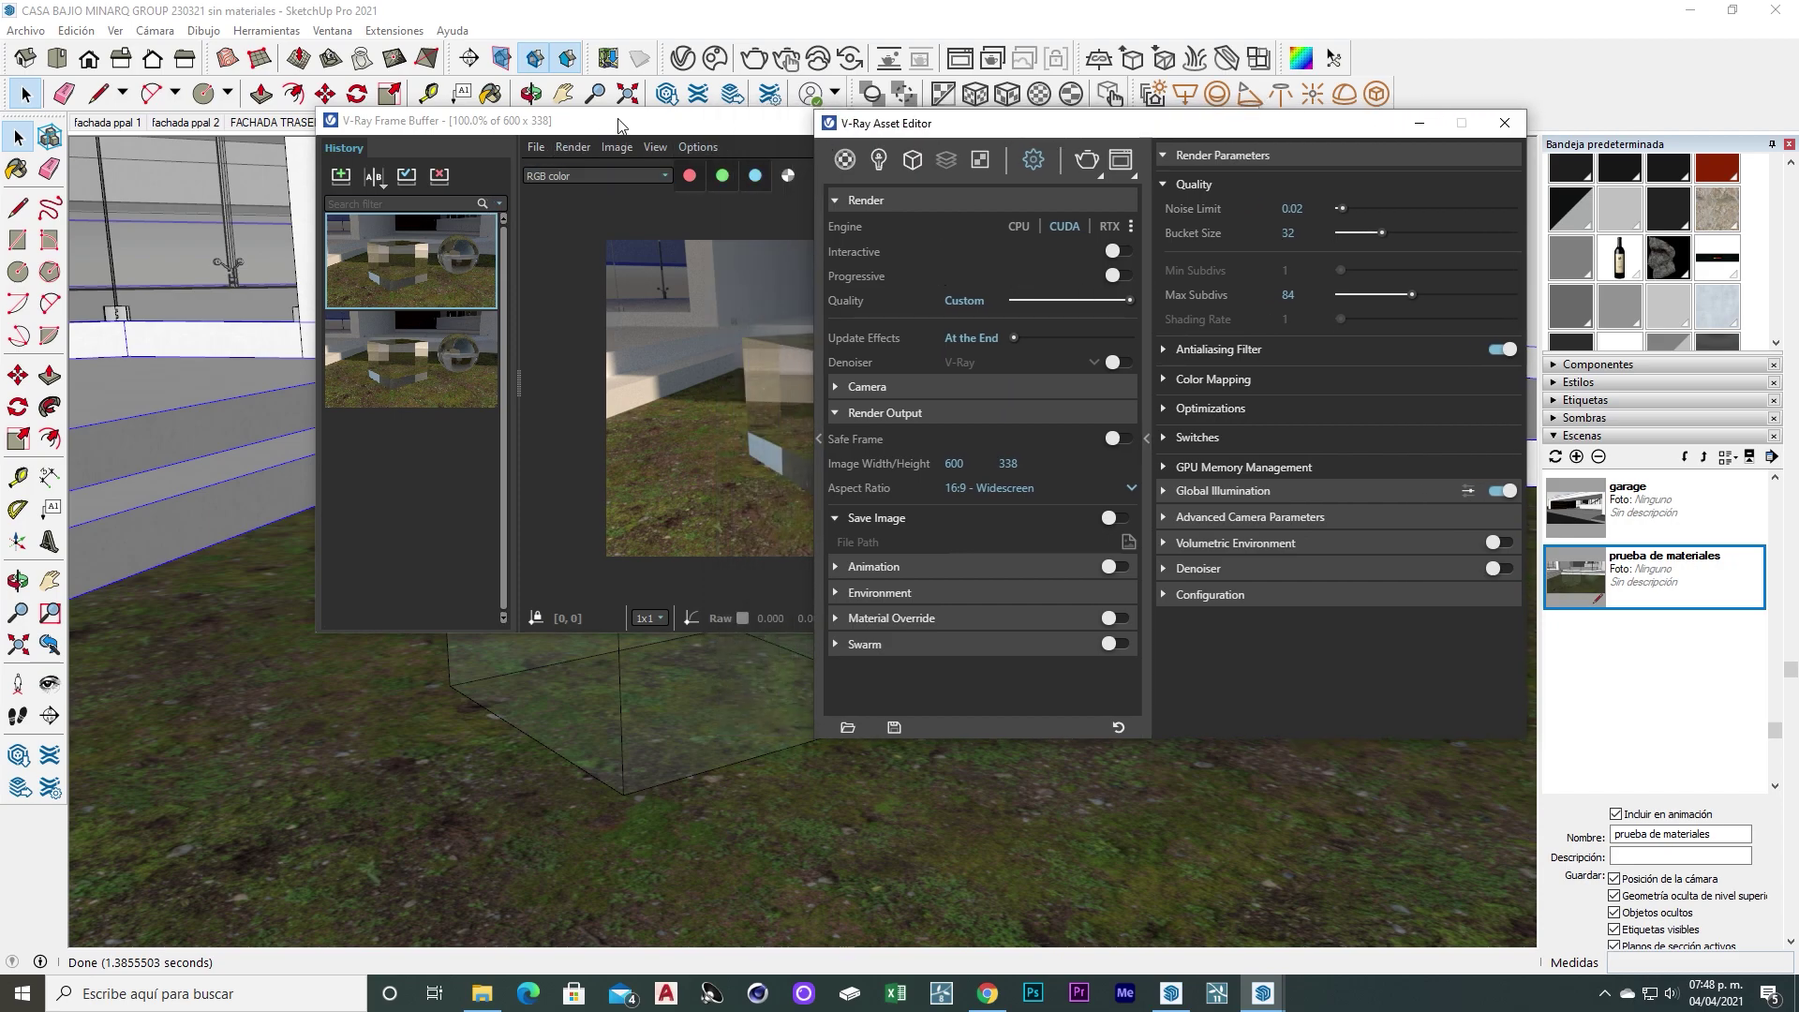
left_click(755, 58)
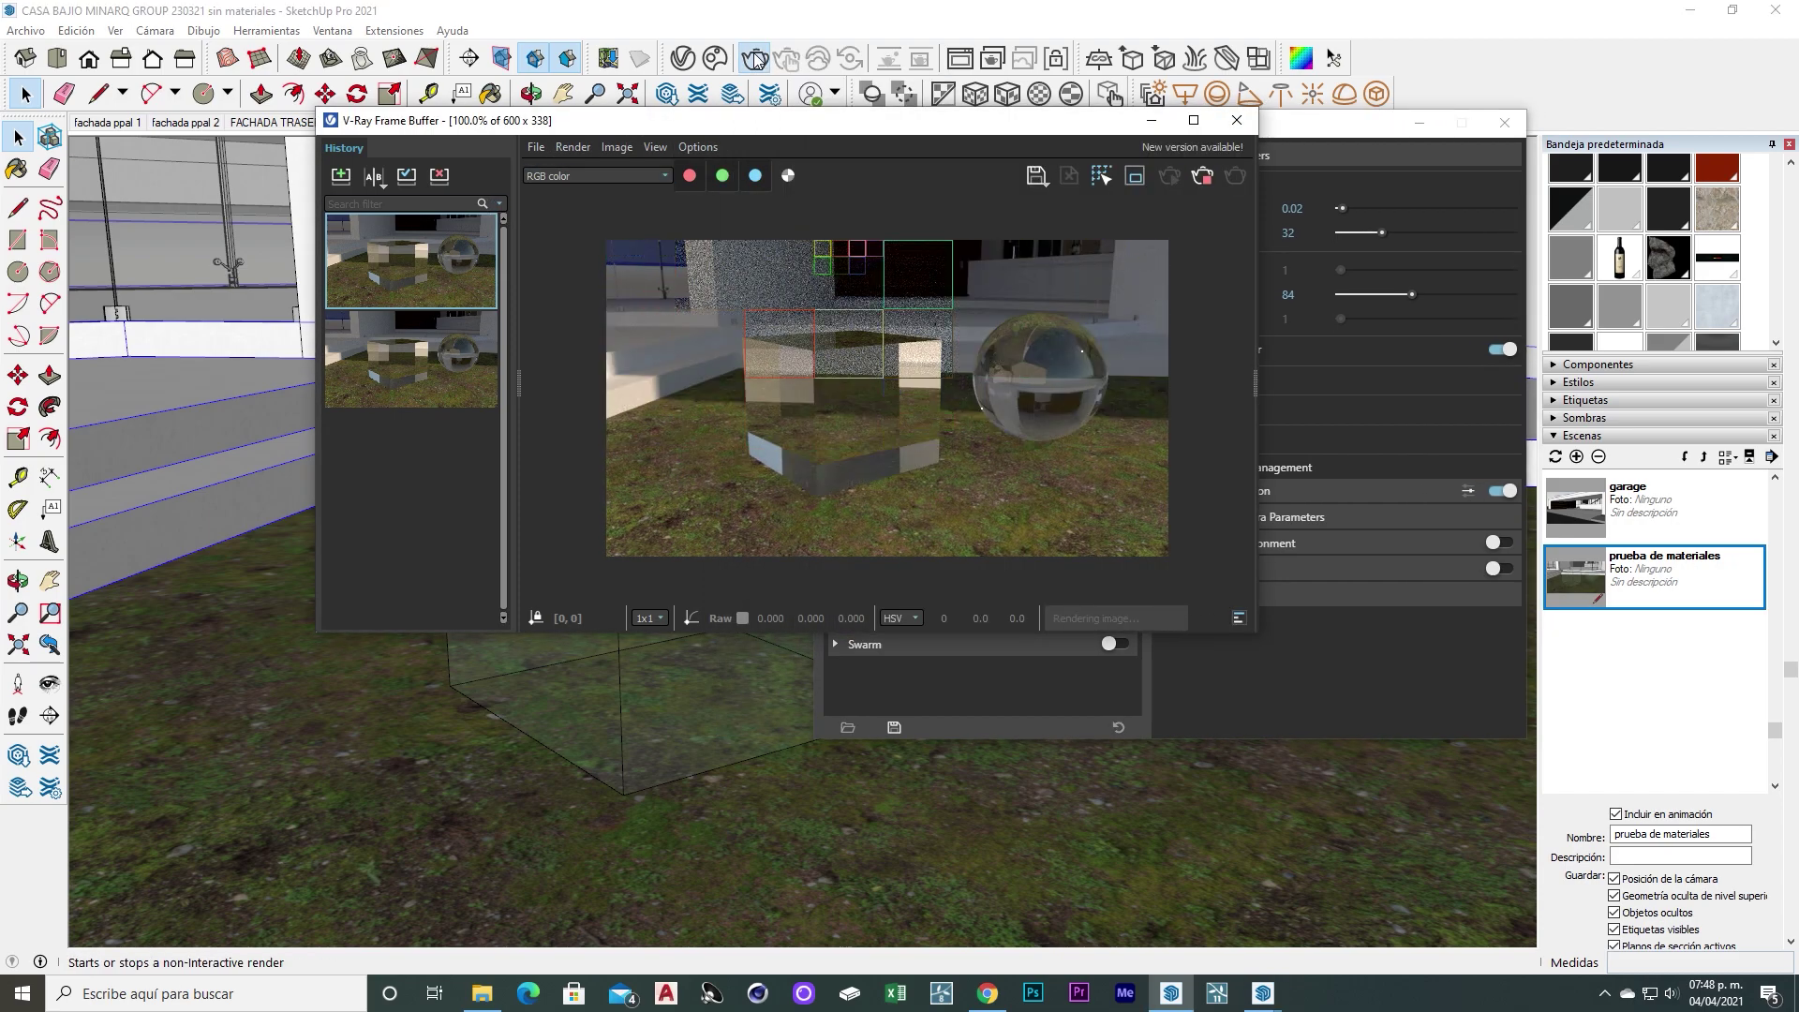
Flip between the latest and previous History renders to compare them, then close the frame buffer
left_click(422, 343)
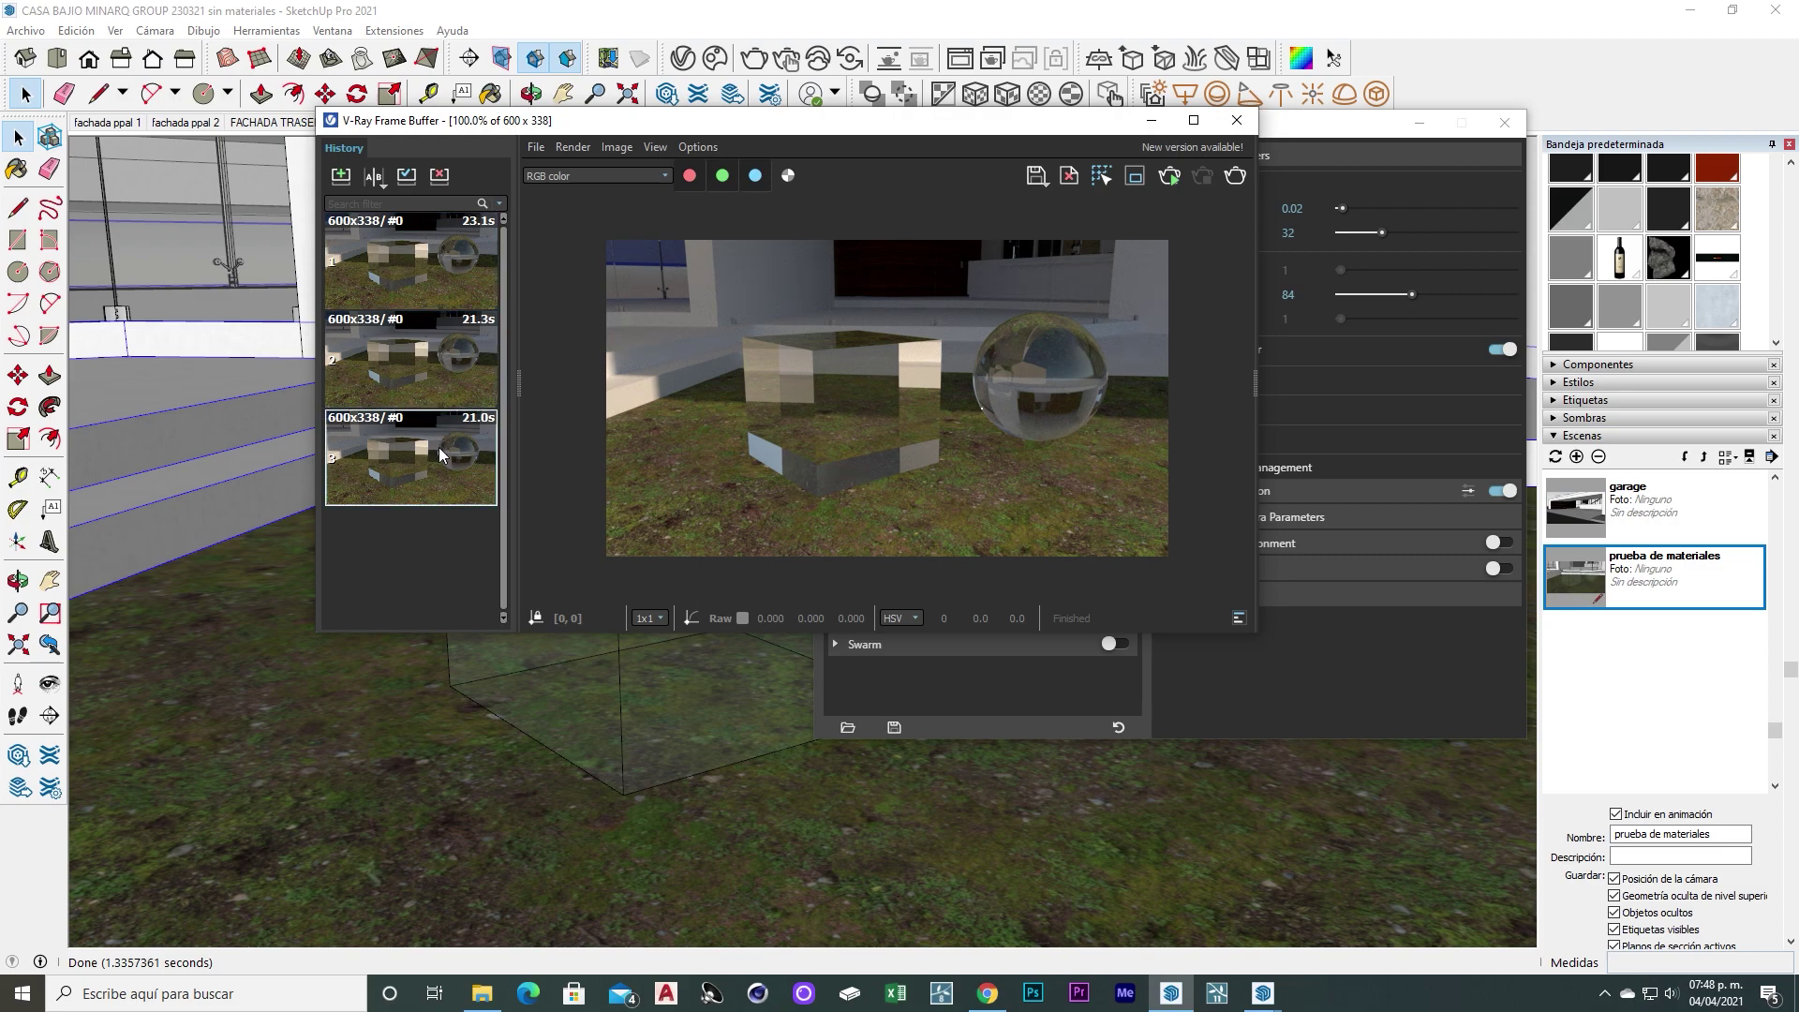
left_click(429, 278)
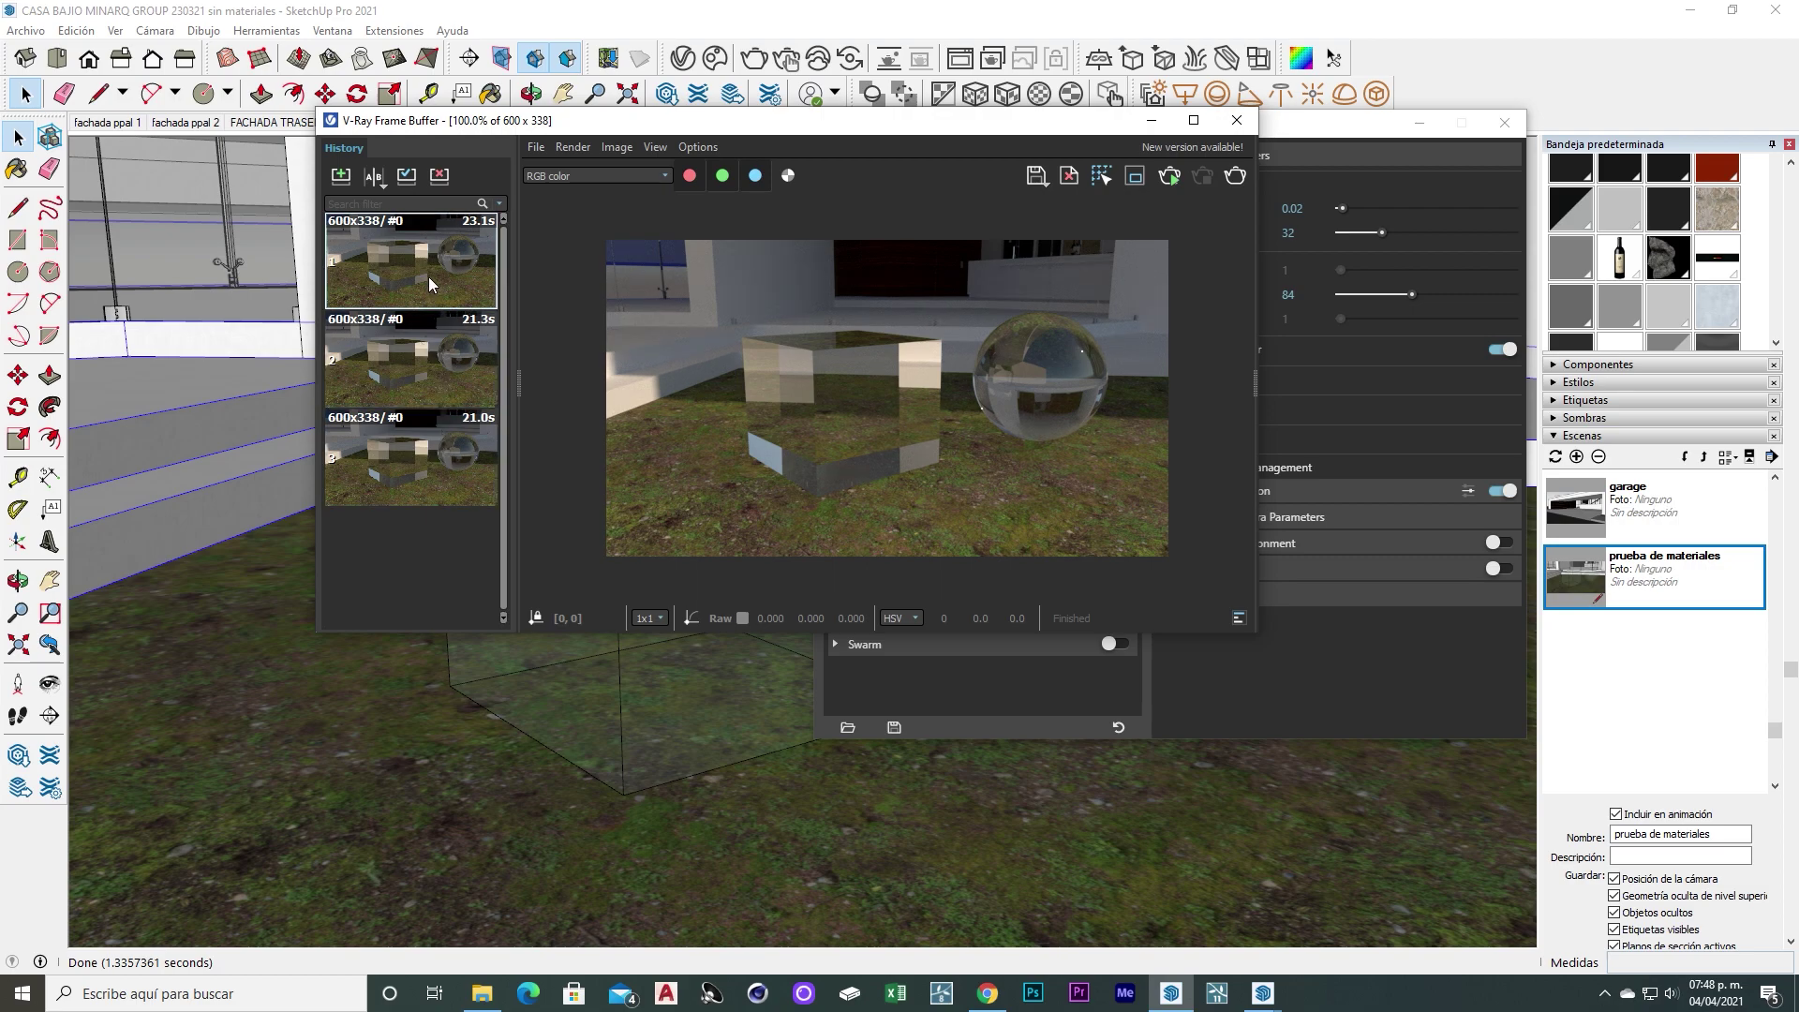
left_click(414, 375)
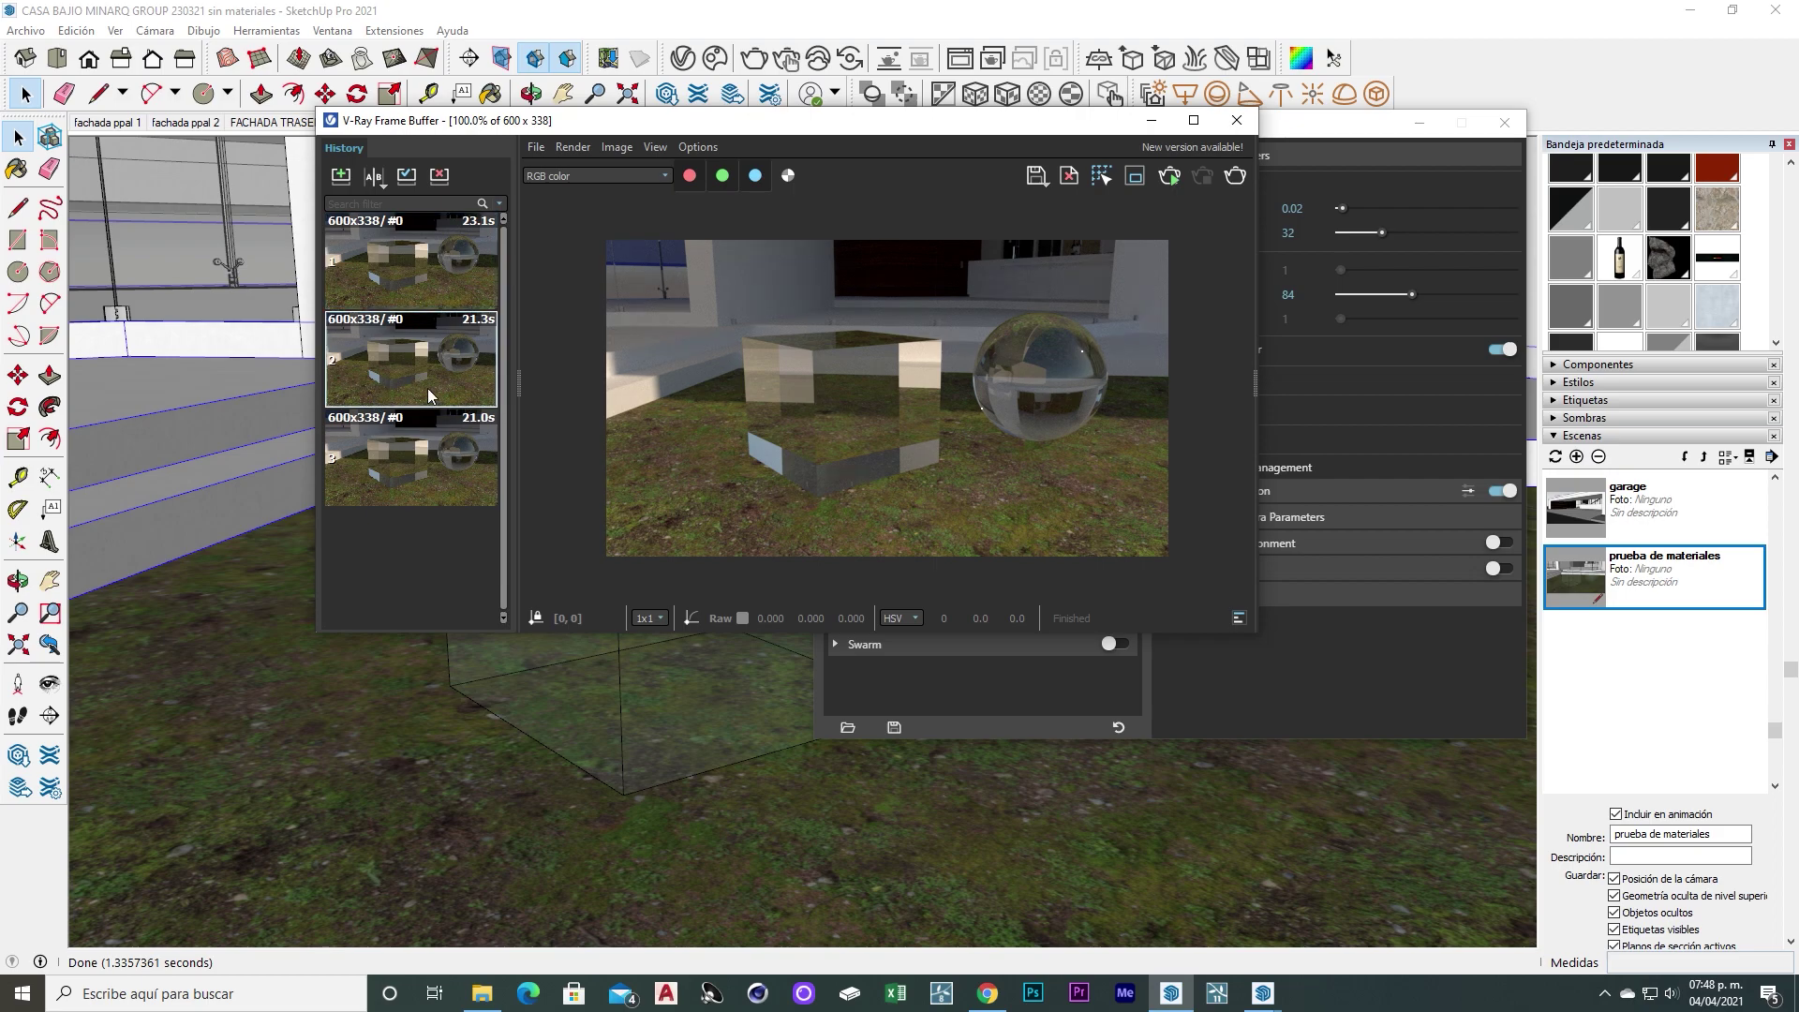
left_click(425, 262)
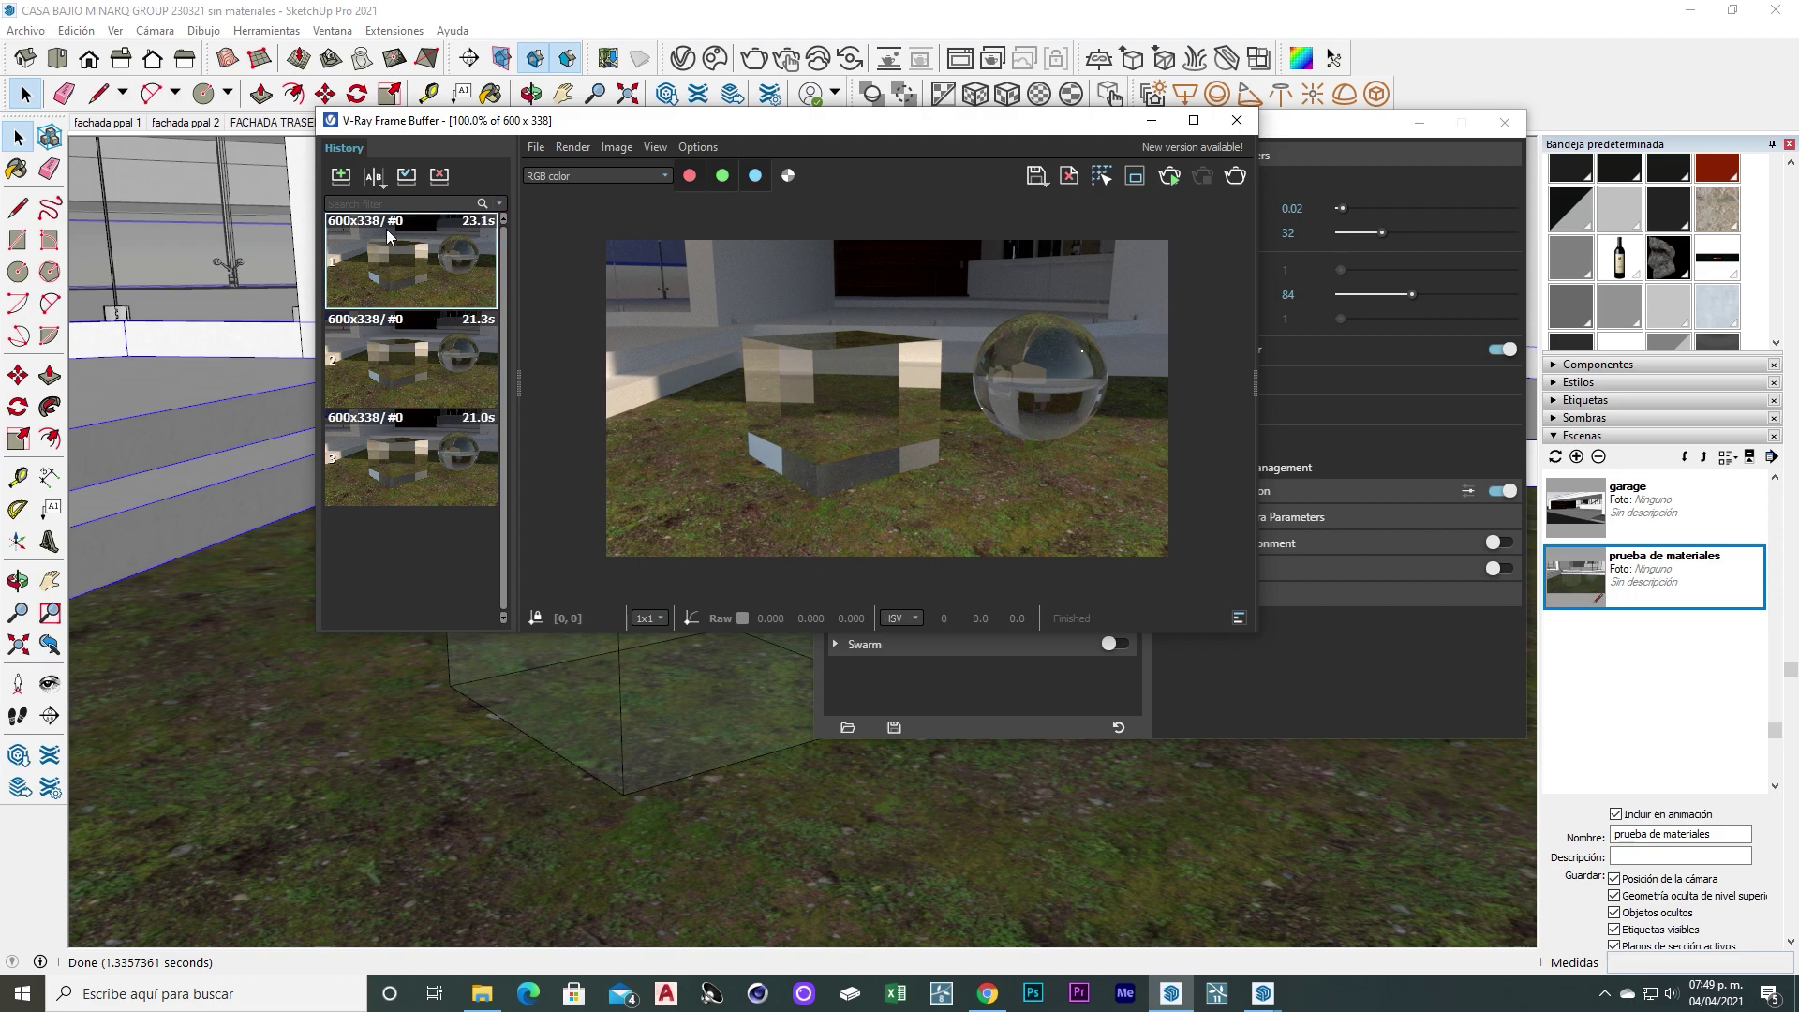
left_click(399, 319)
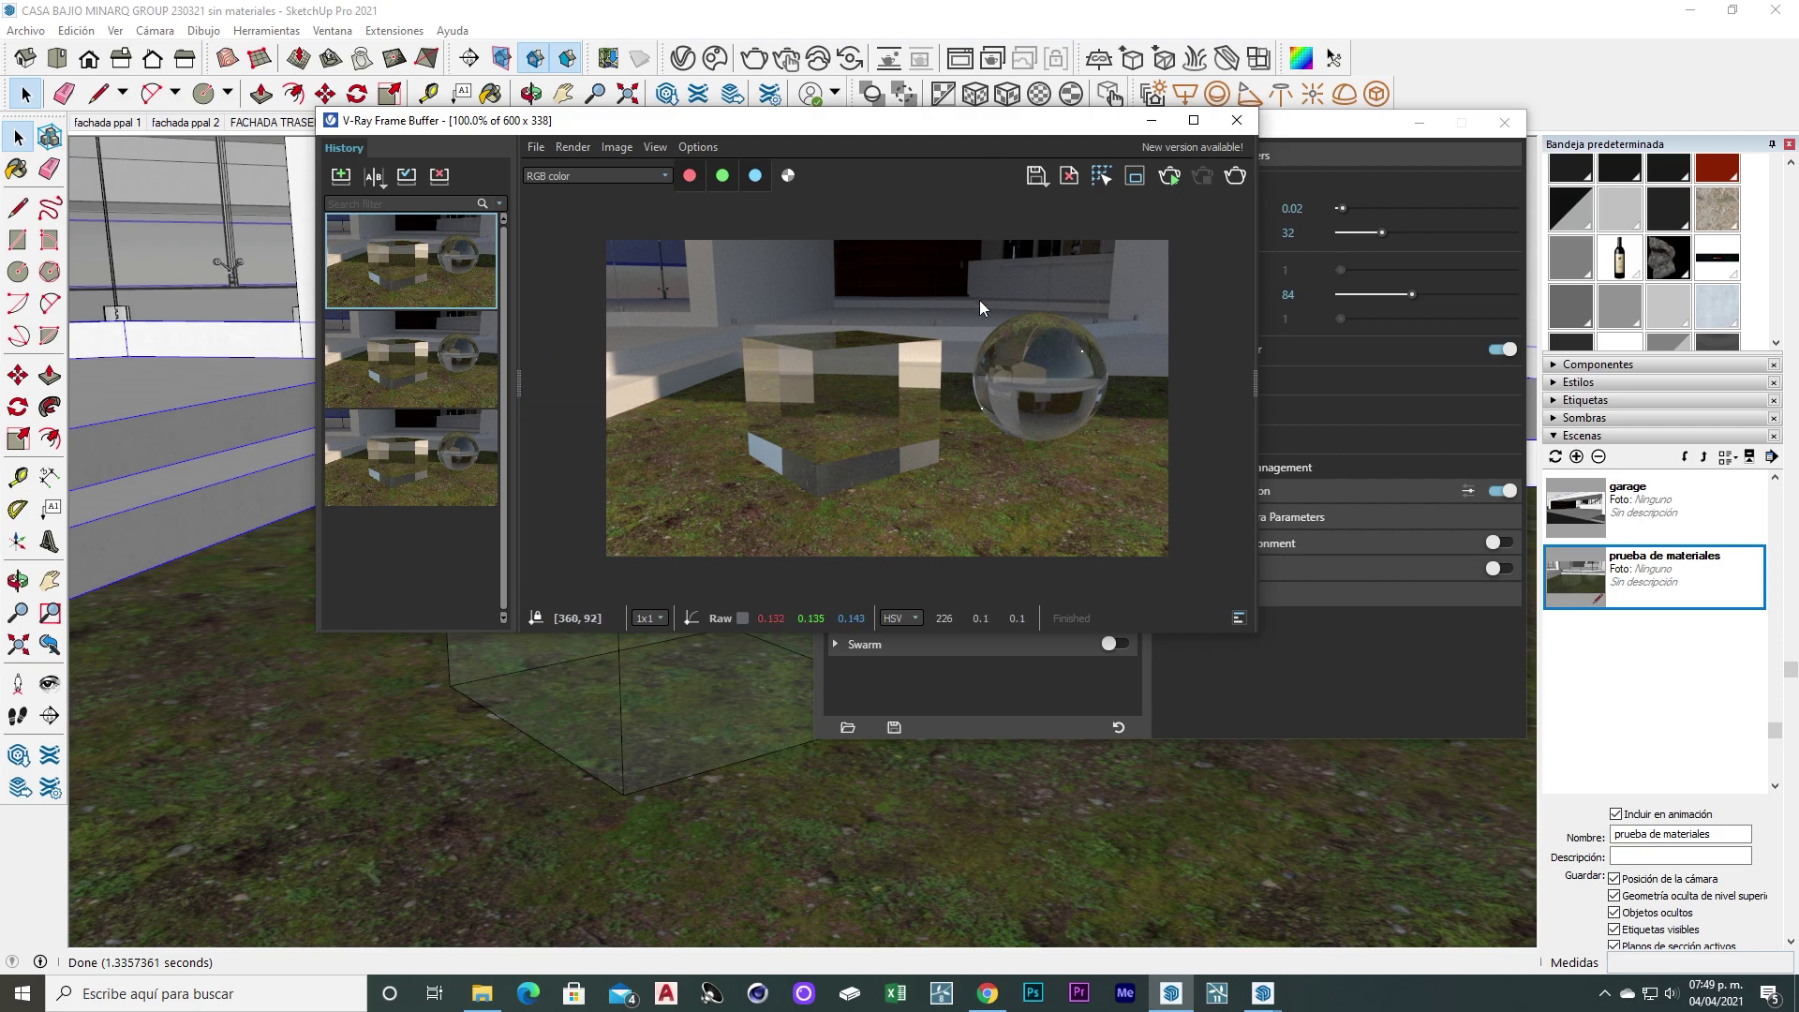
left_click(1235, 129)
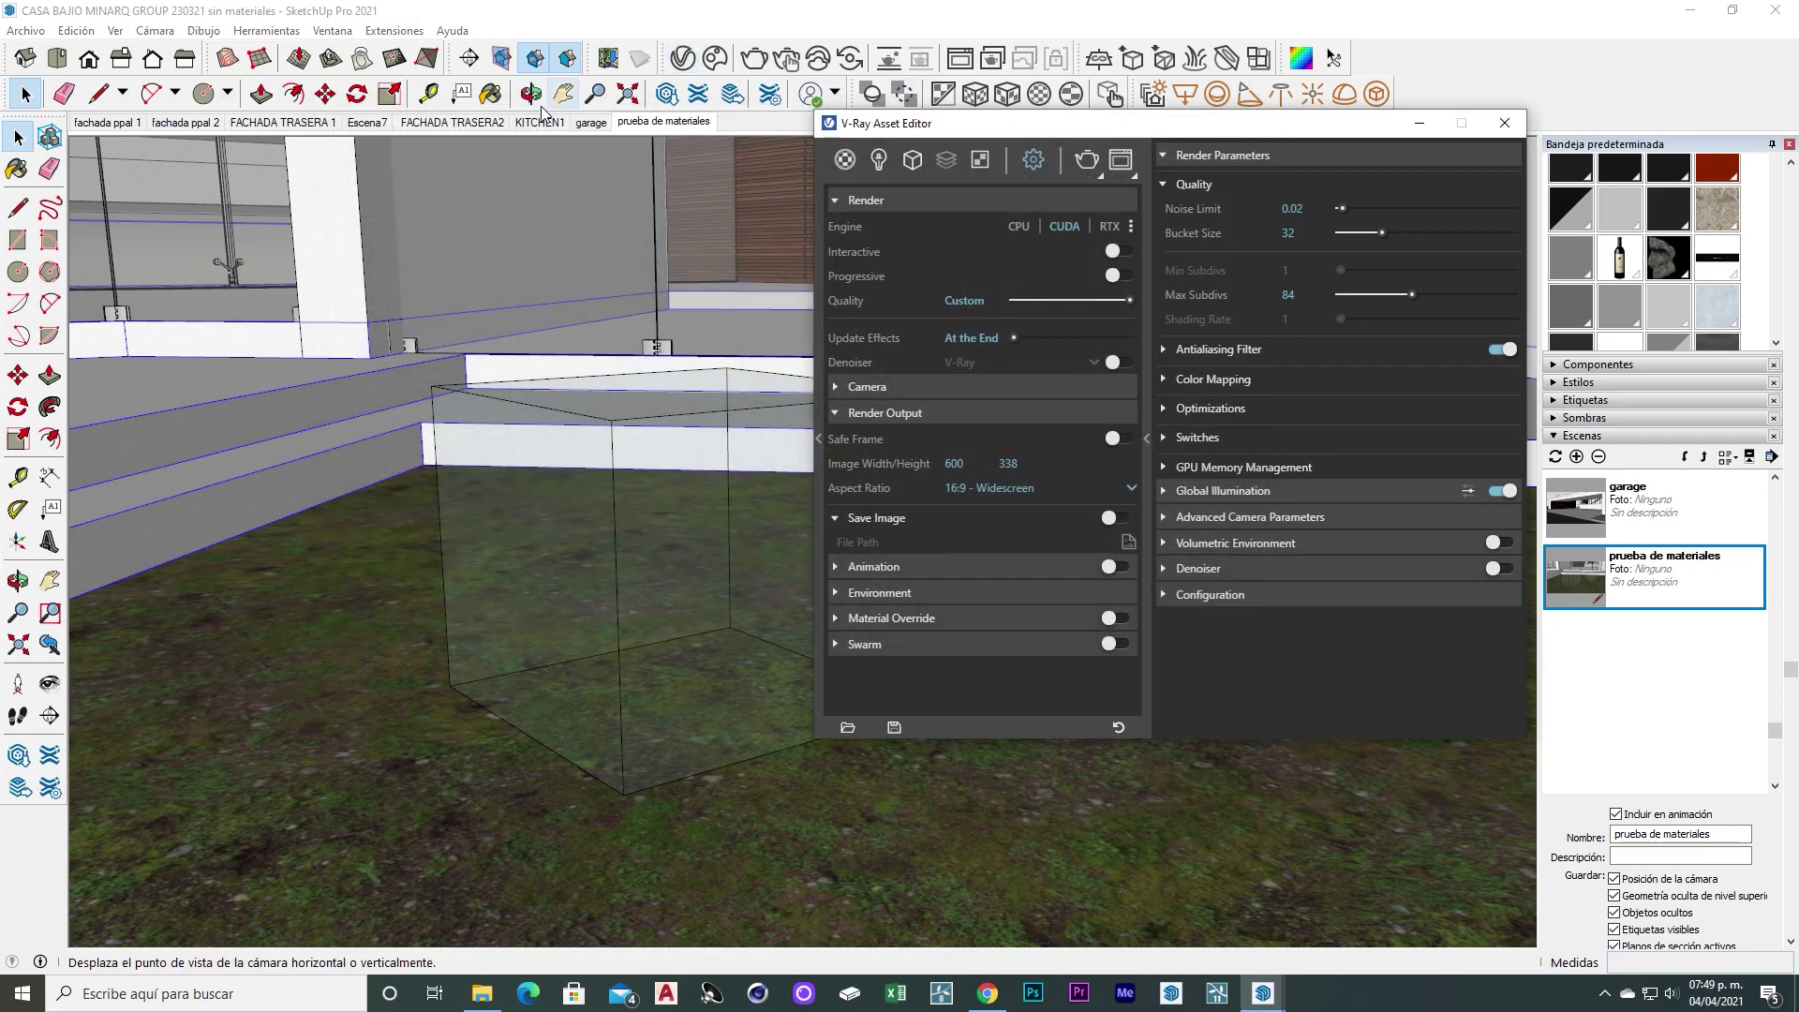
Enter 1280 as the Render Output image width, giving a 1280 × 720 output size
left_click_drag(1012, 131, 456, 83)
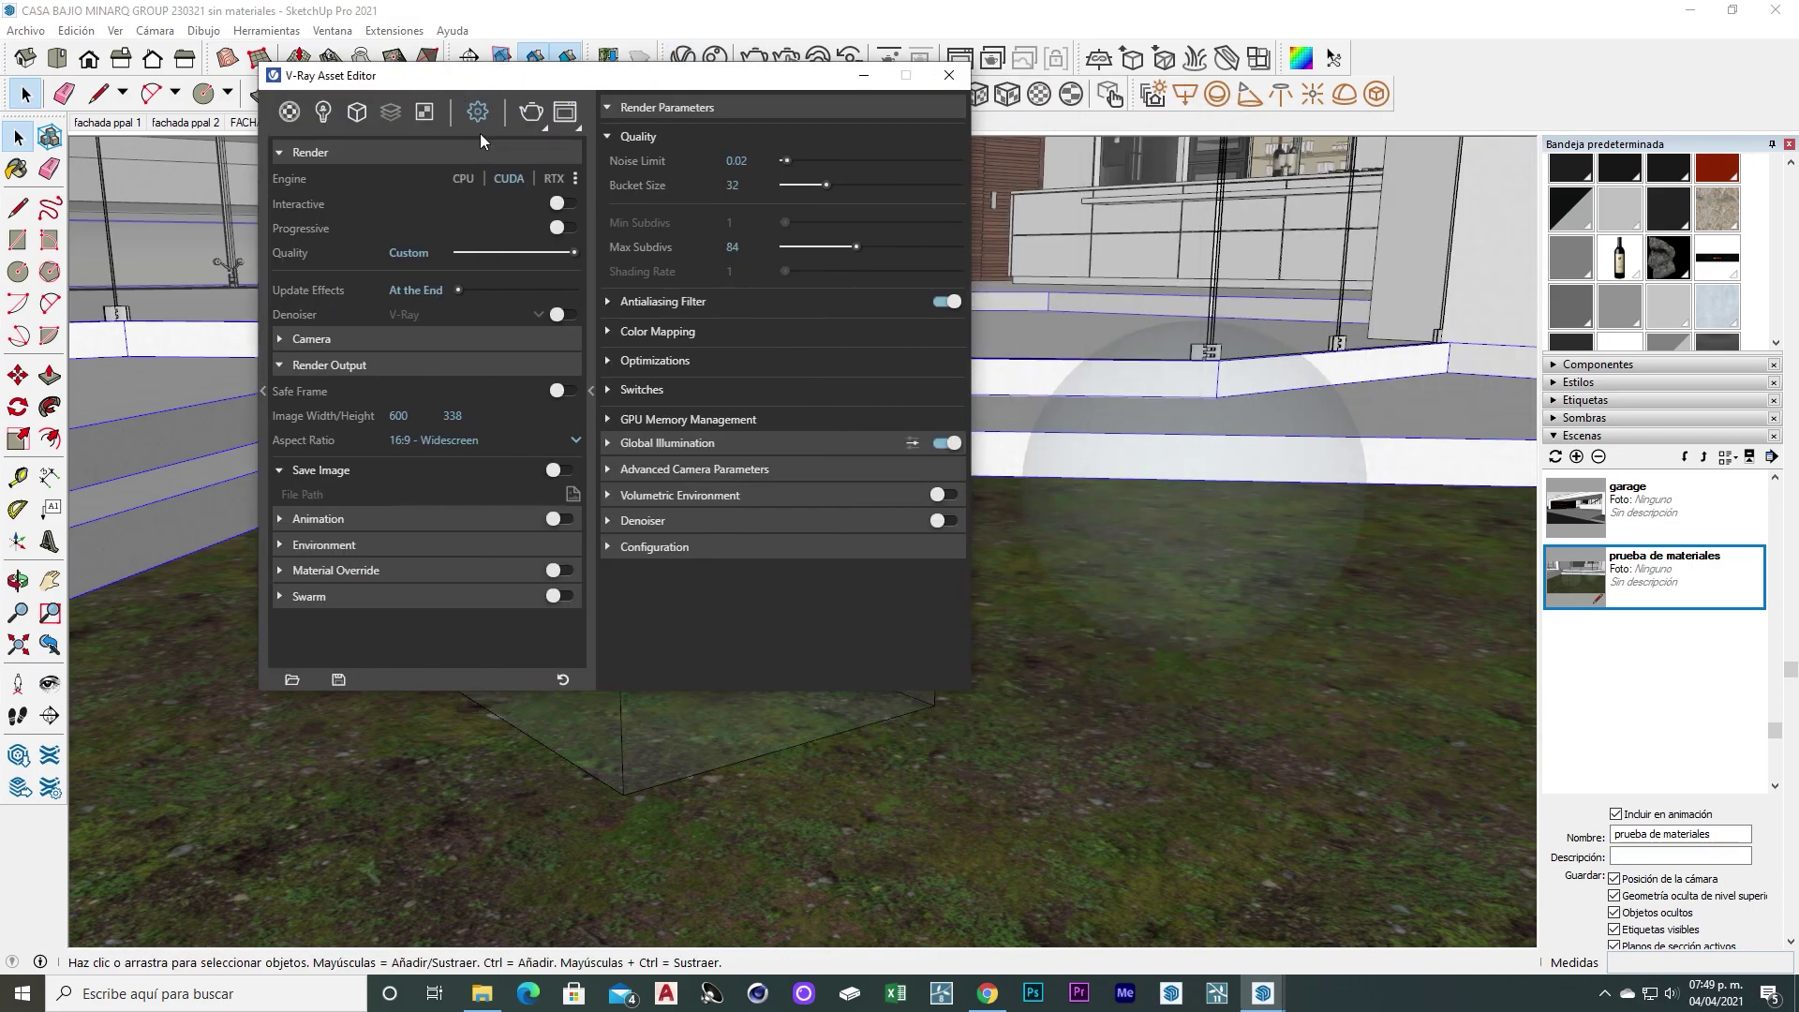
double_click(399, 415)
type("1280")
left_click(952, 75)
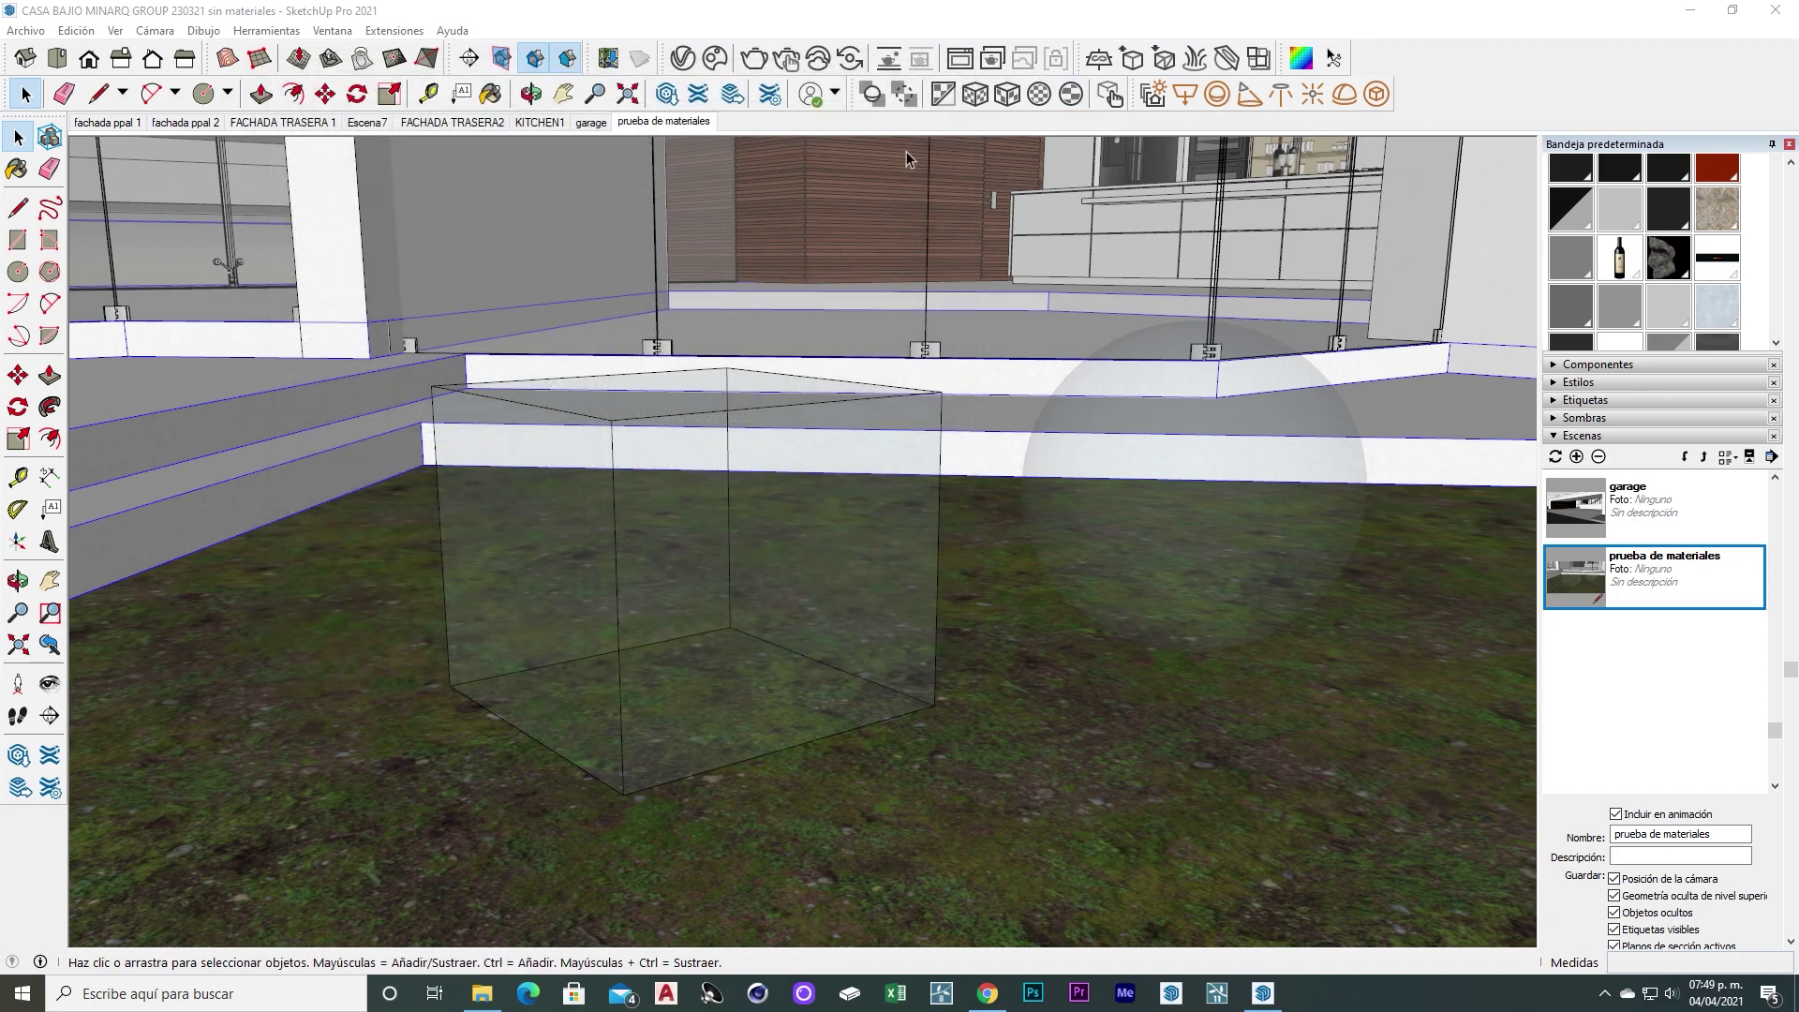
left_click(671, 91)
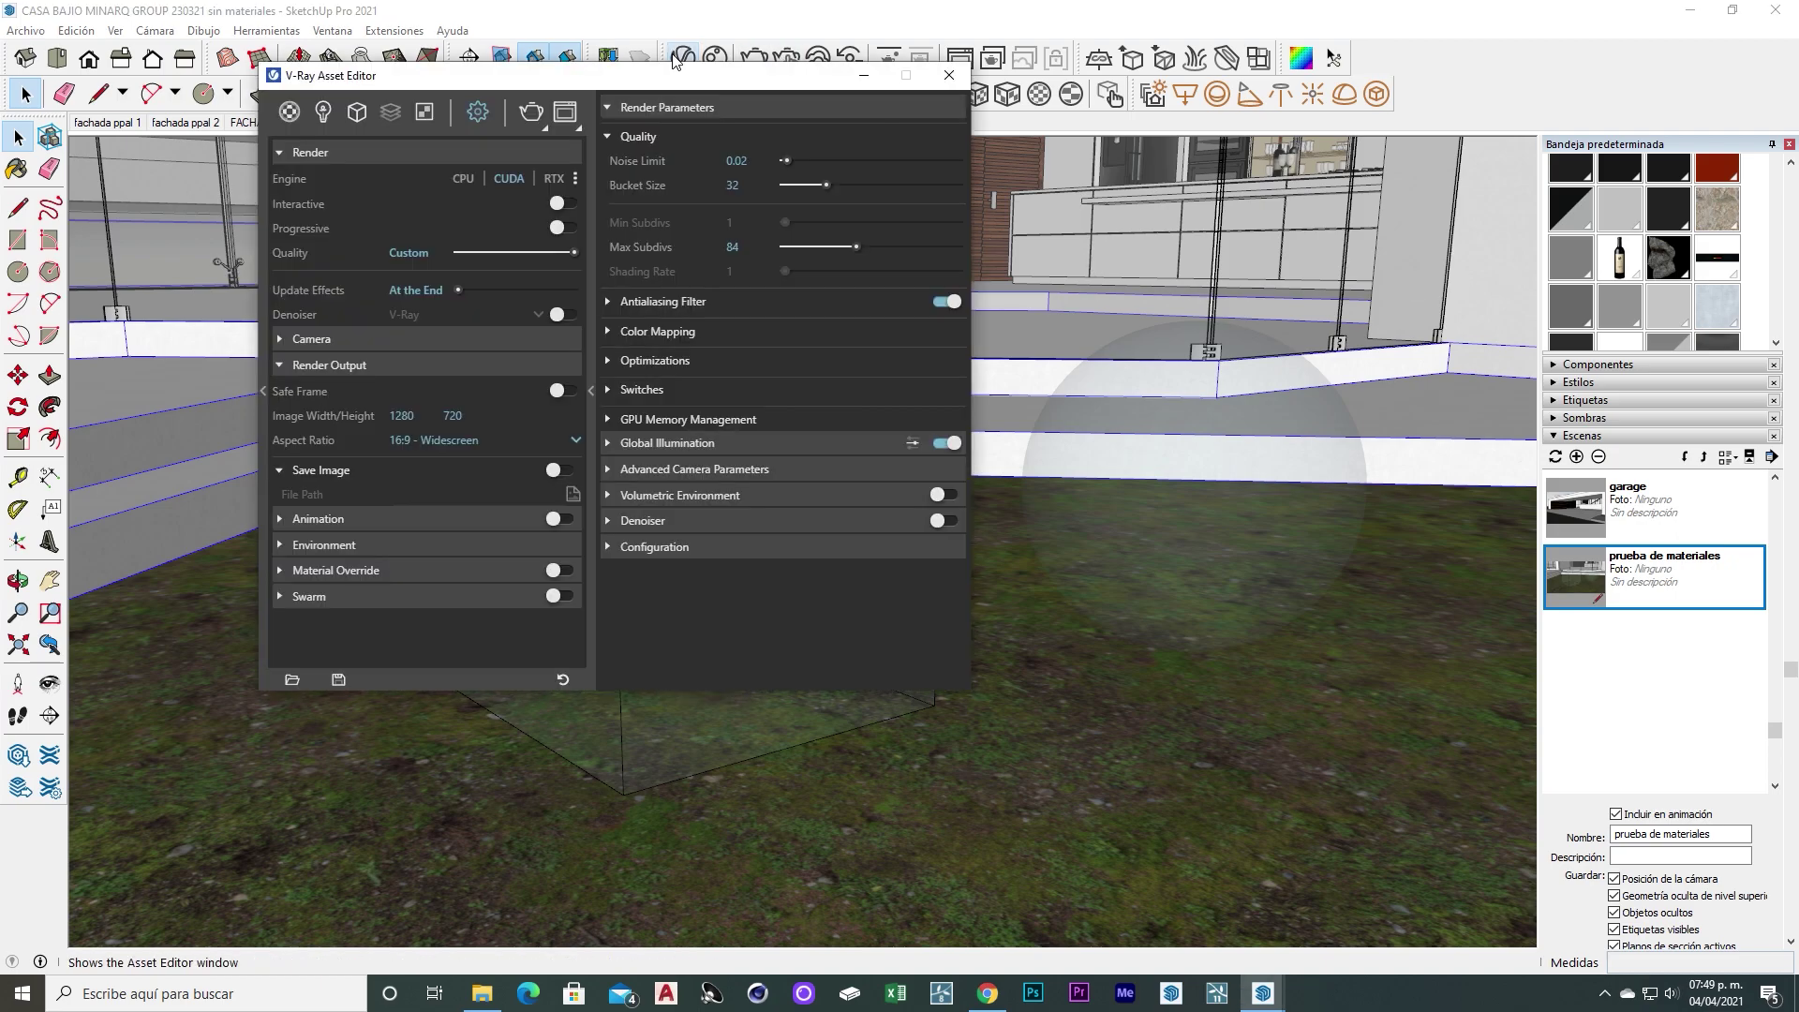
left_click_drag(712, 79, 502, 70)
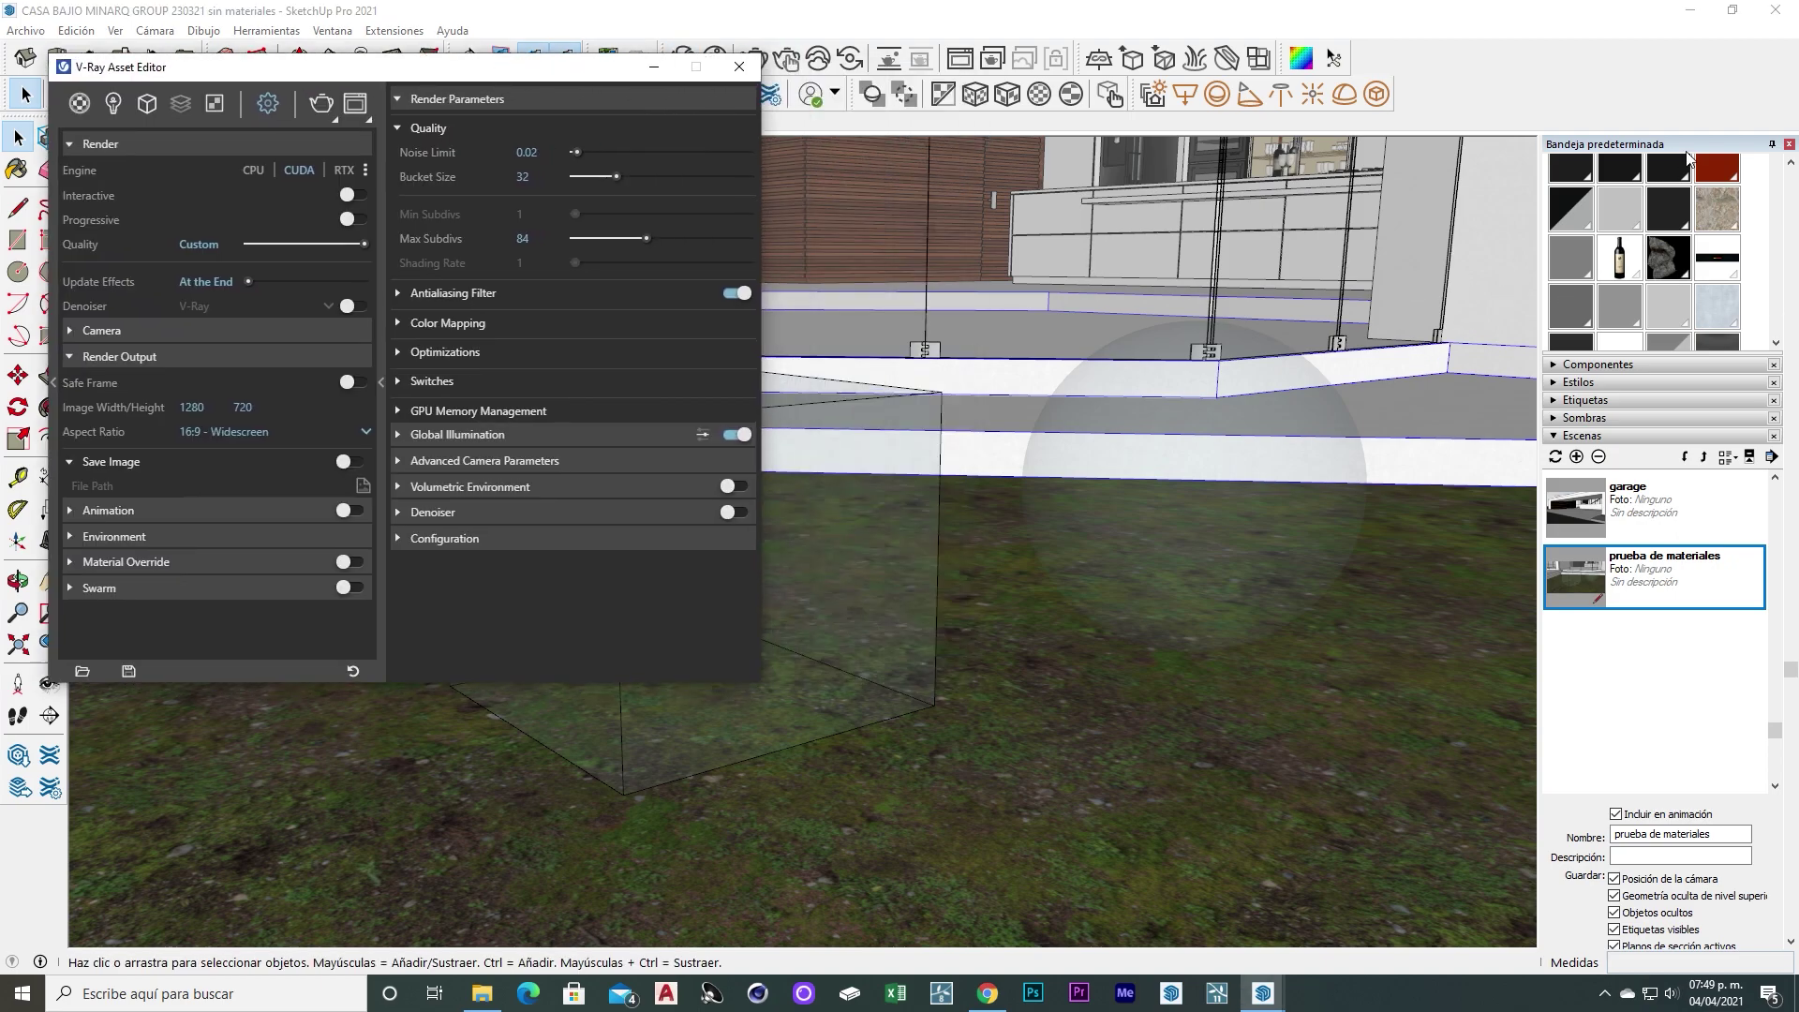
key("b")
Set cristal1's diffuse colour to bright cyan
scroll(524, 551, "down", 1)
scroll(492, 526, "up", 1)
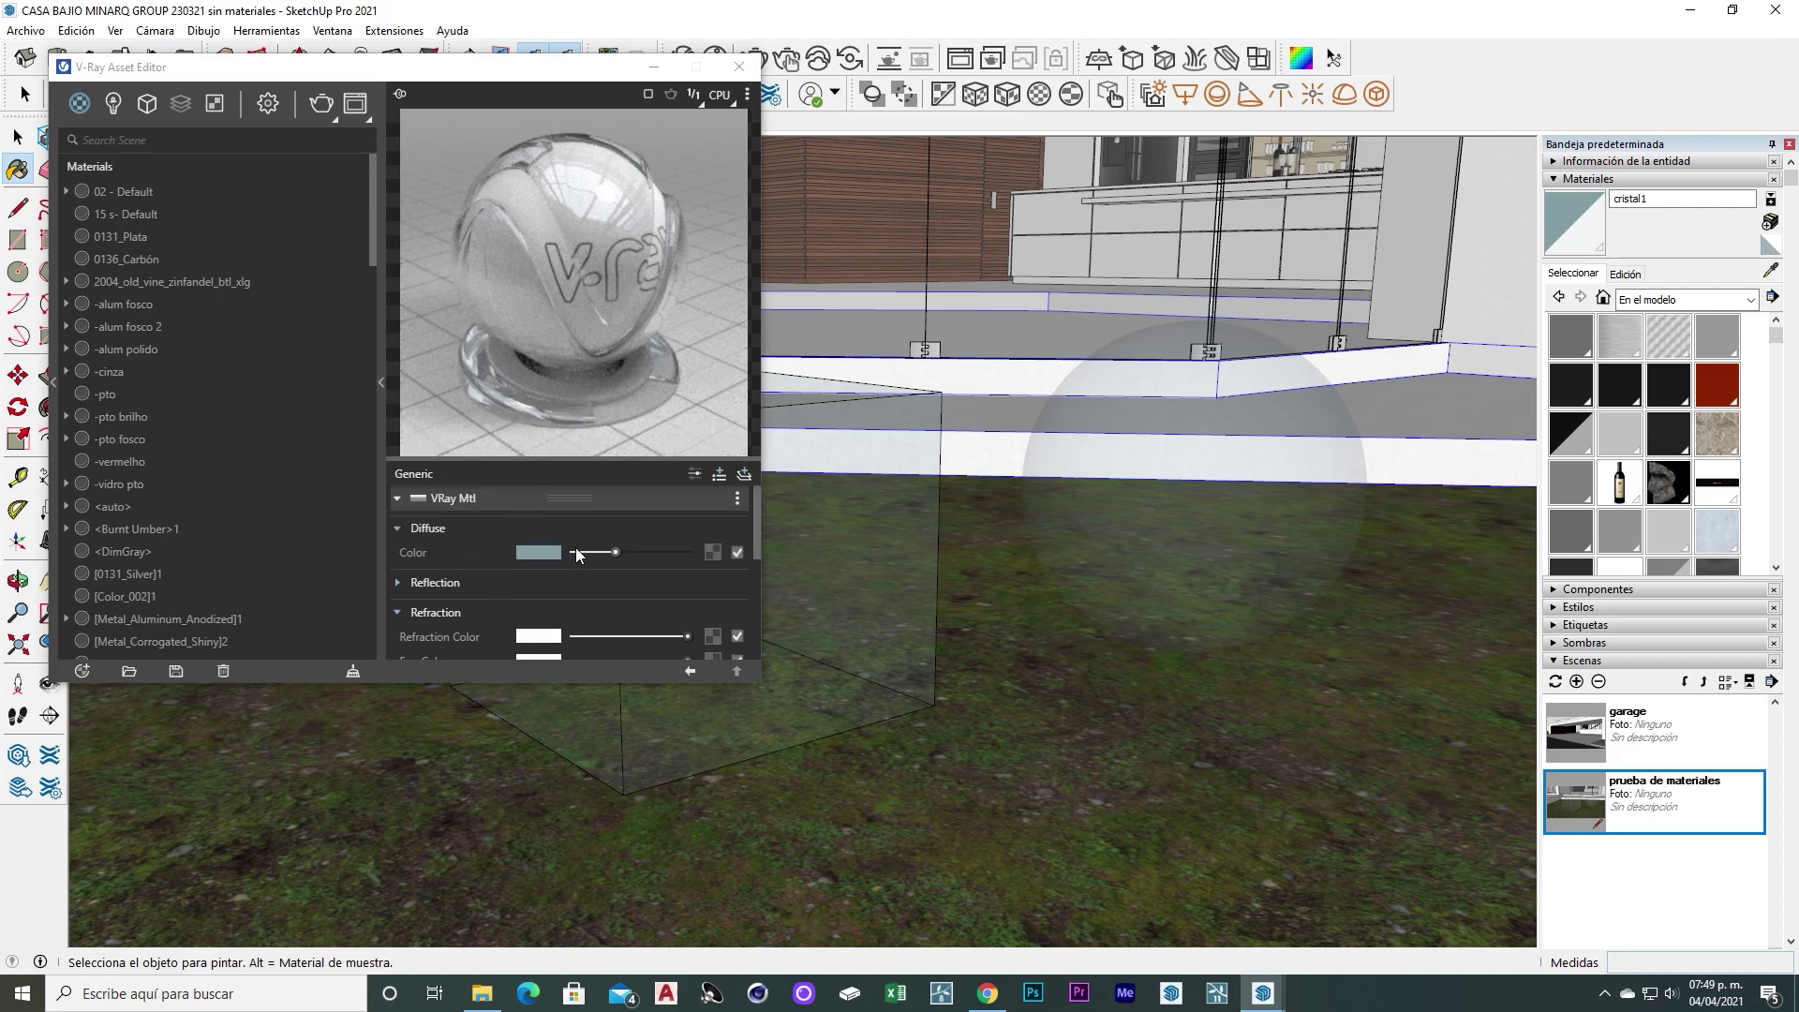
left_click(539, 552)
mouse_move(795, 413)
left_mouse_down()
mouse_move(752, 349)
mouse_move(839, 349)
left_mouse_up()
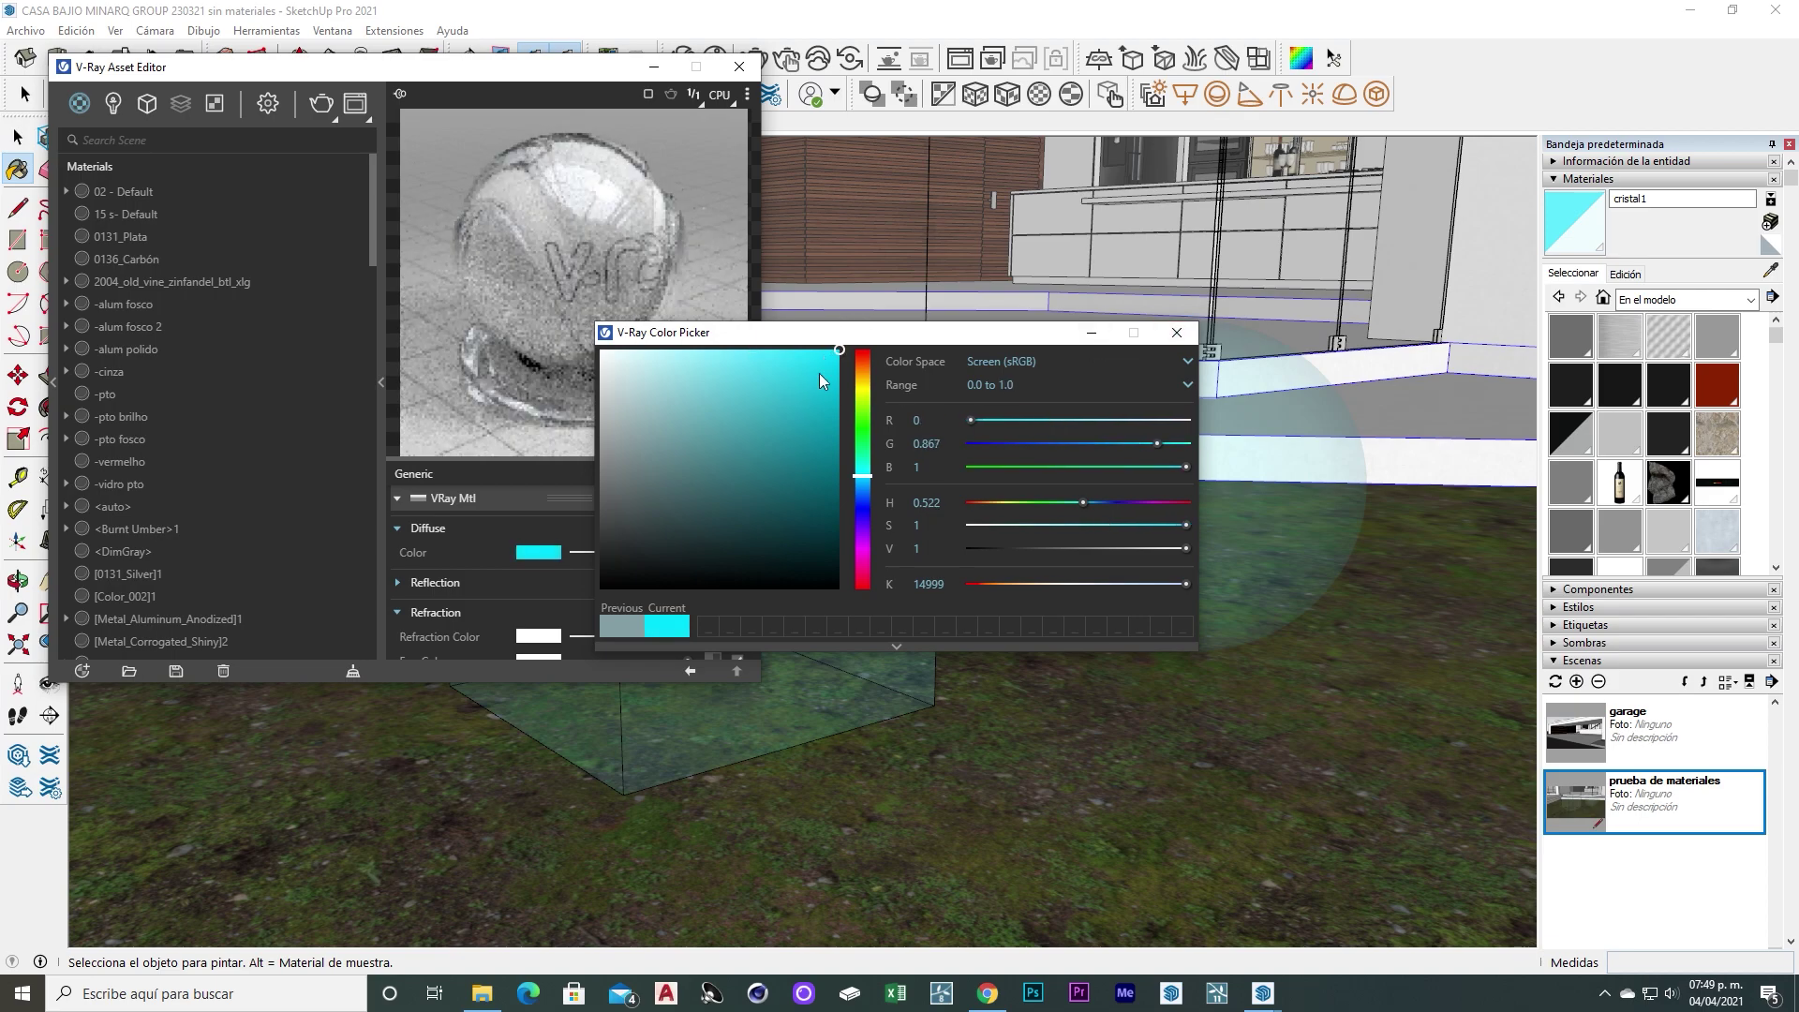
left_click(1176, 332)
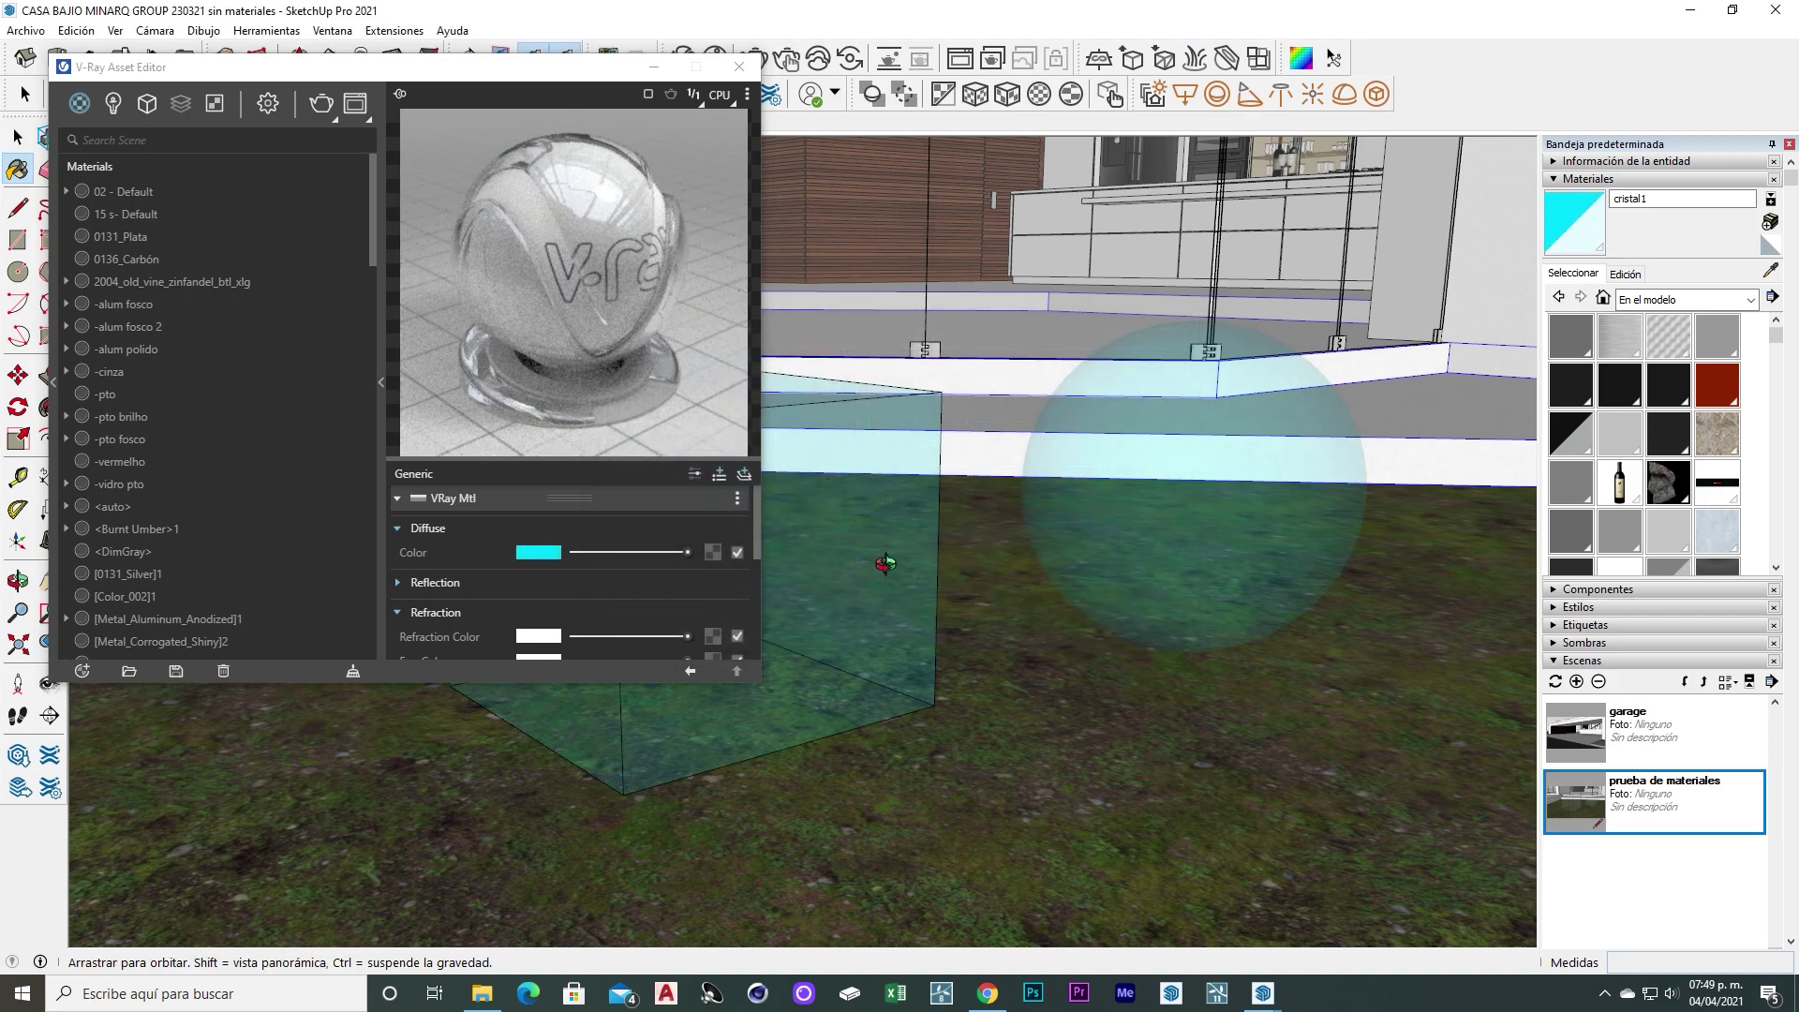
Add a plain colour texture to cristal1's diffuse and tint it pale aqua
middle_click_drag(884, 563, 945, 500)
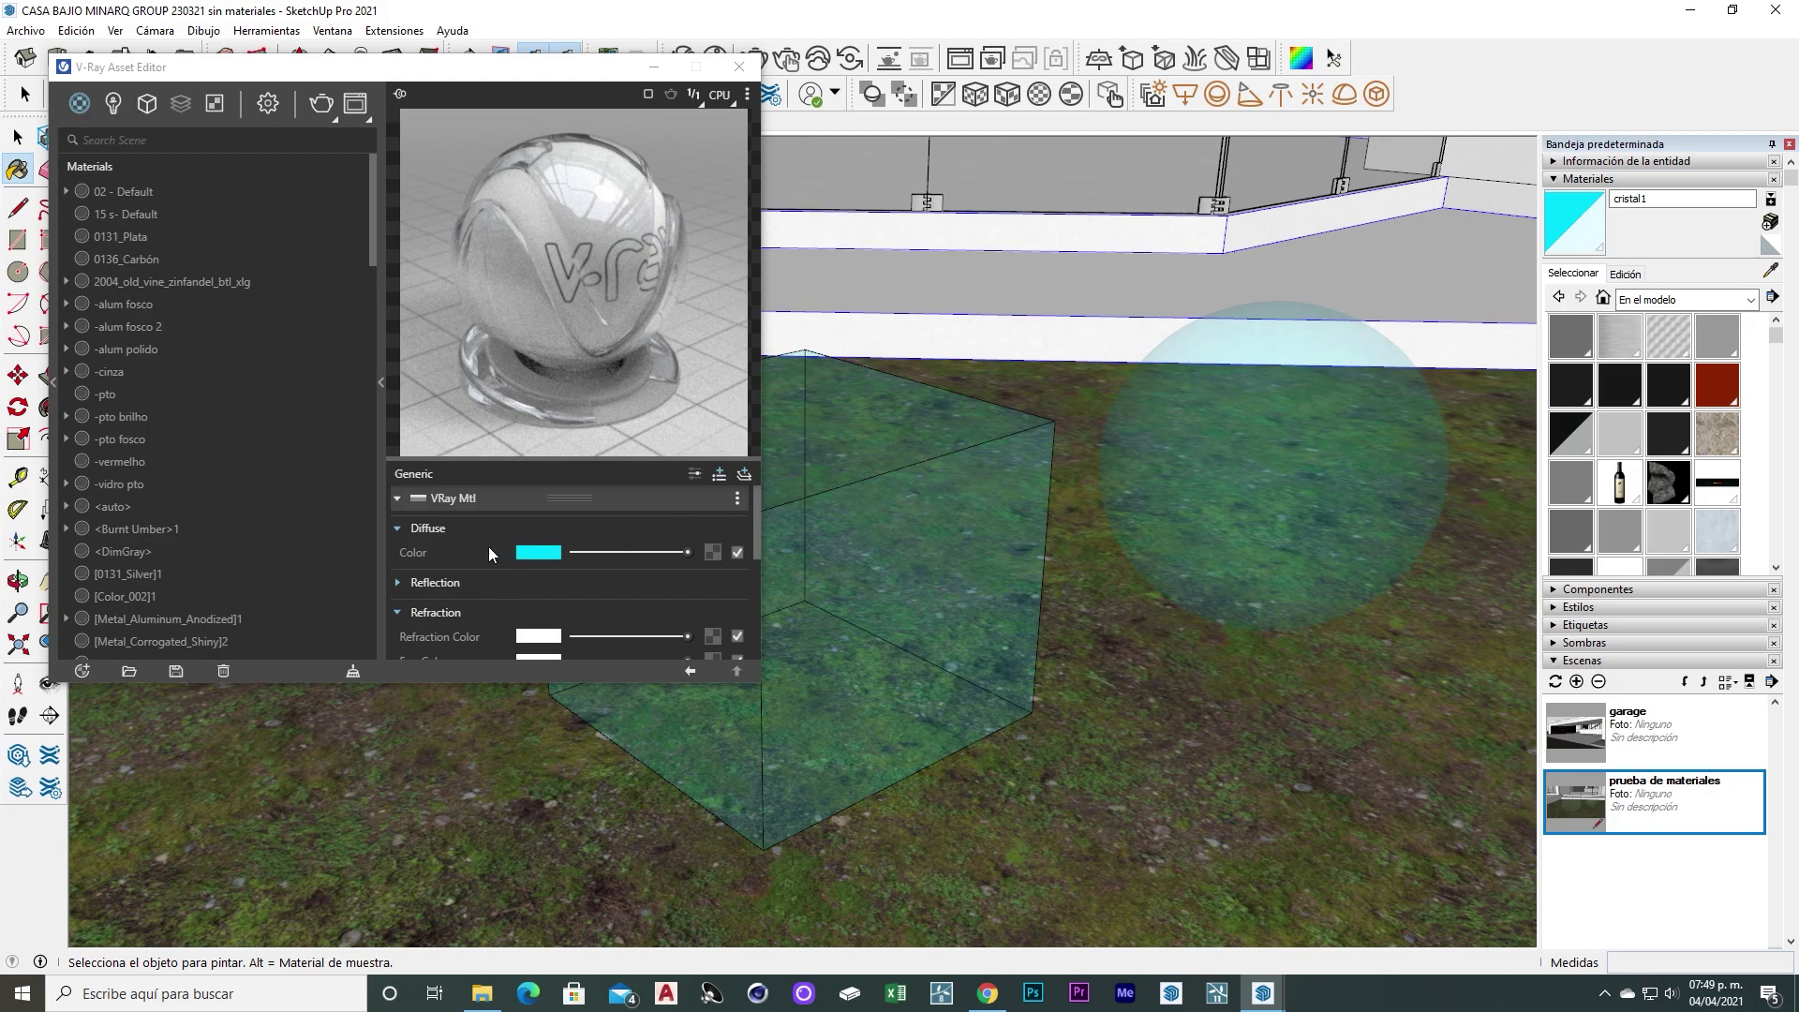
scroll(488, 548, "down", 2)
scroll(501, 518, "up", 2)
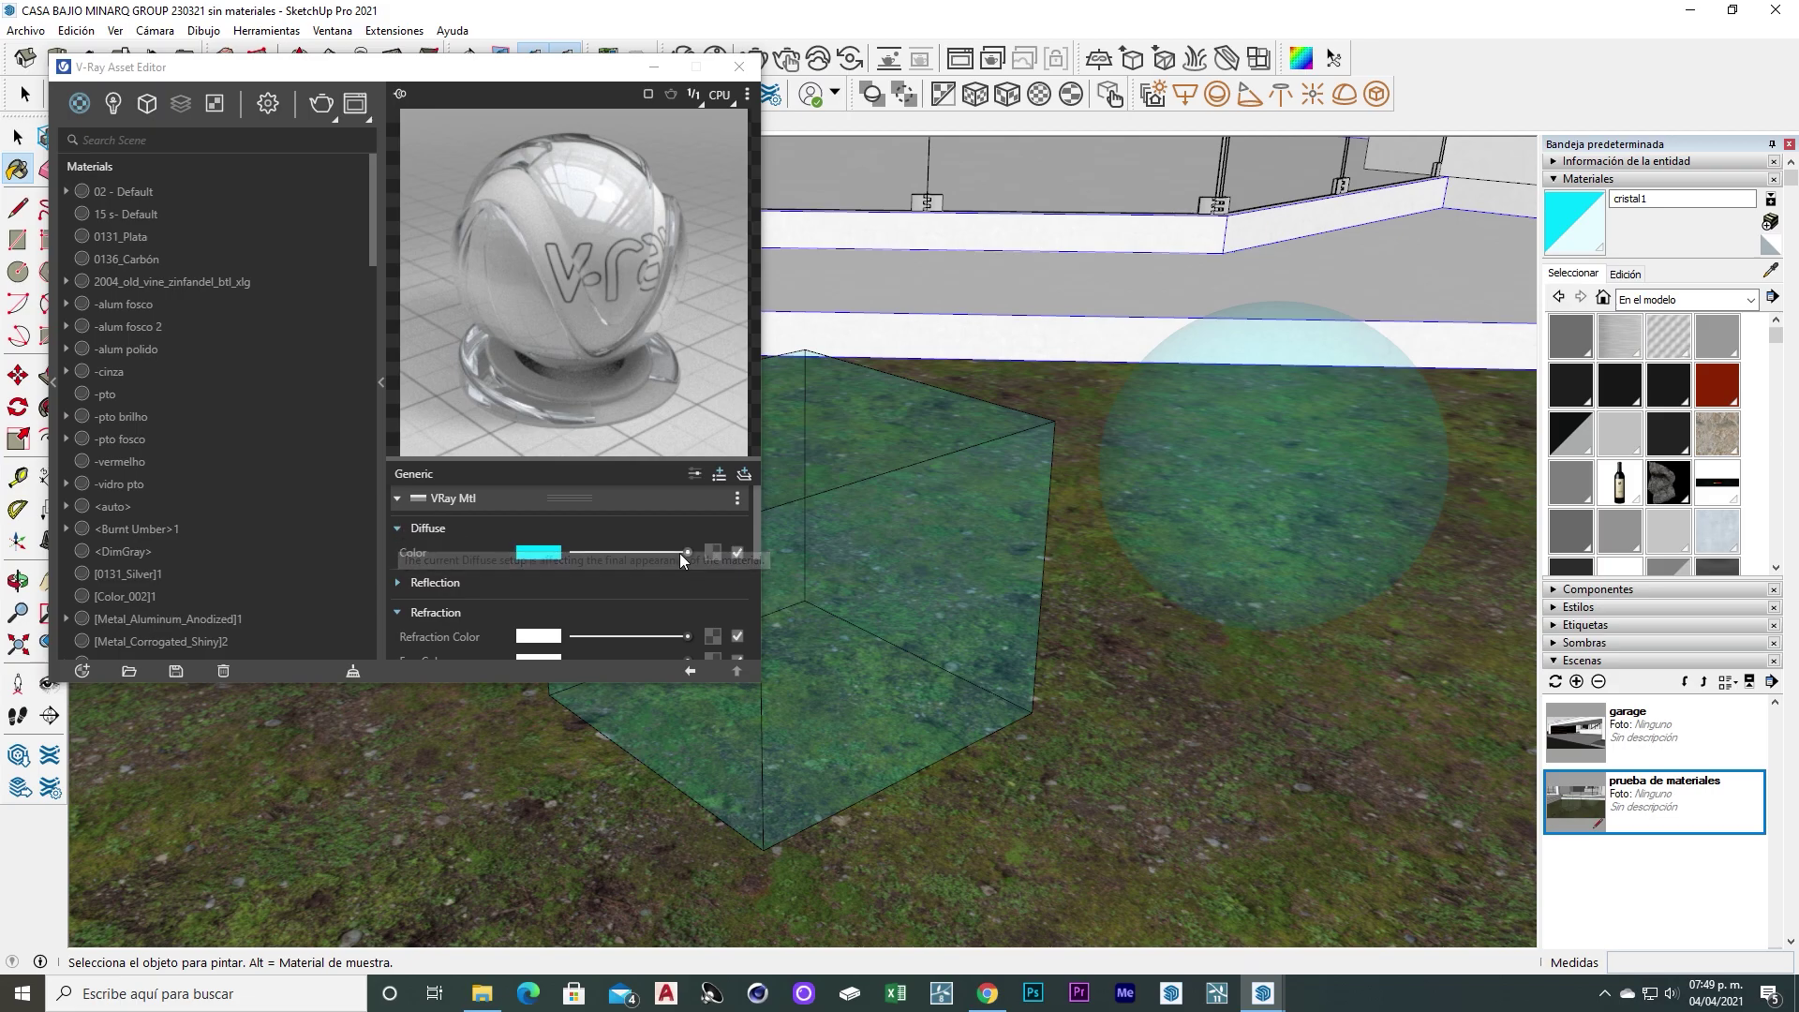
left_click(712, 551)
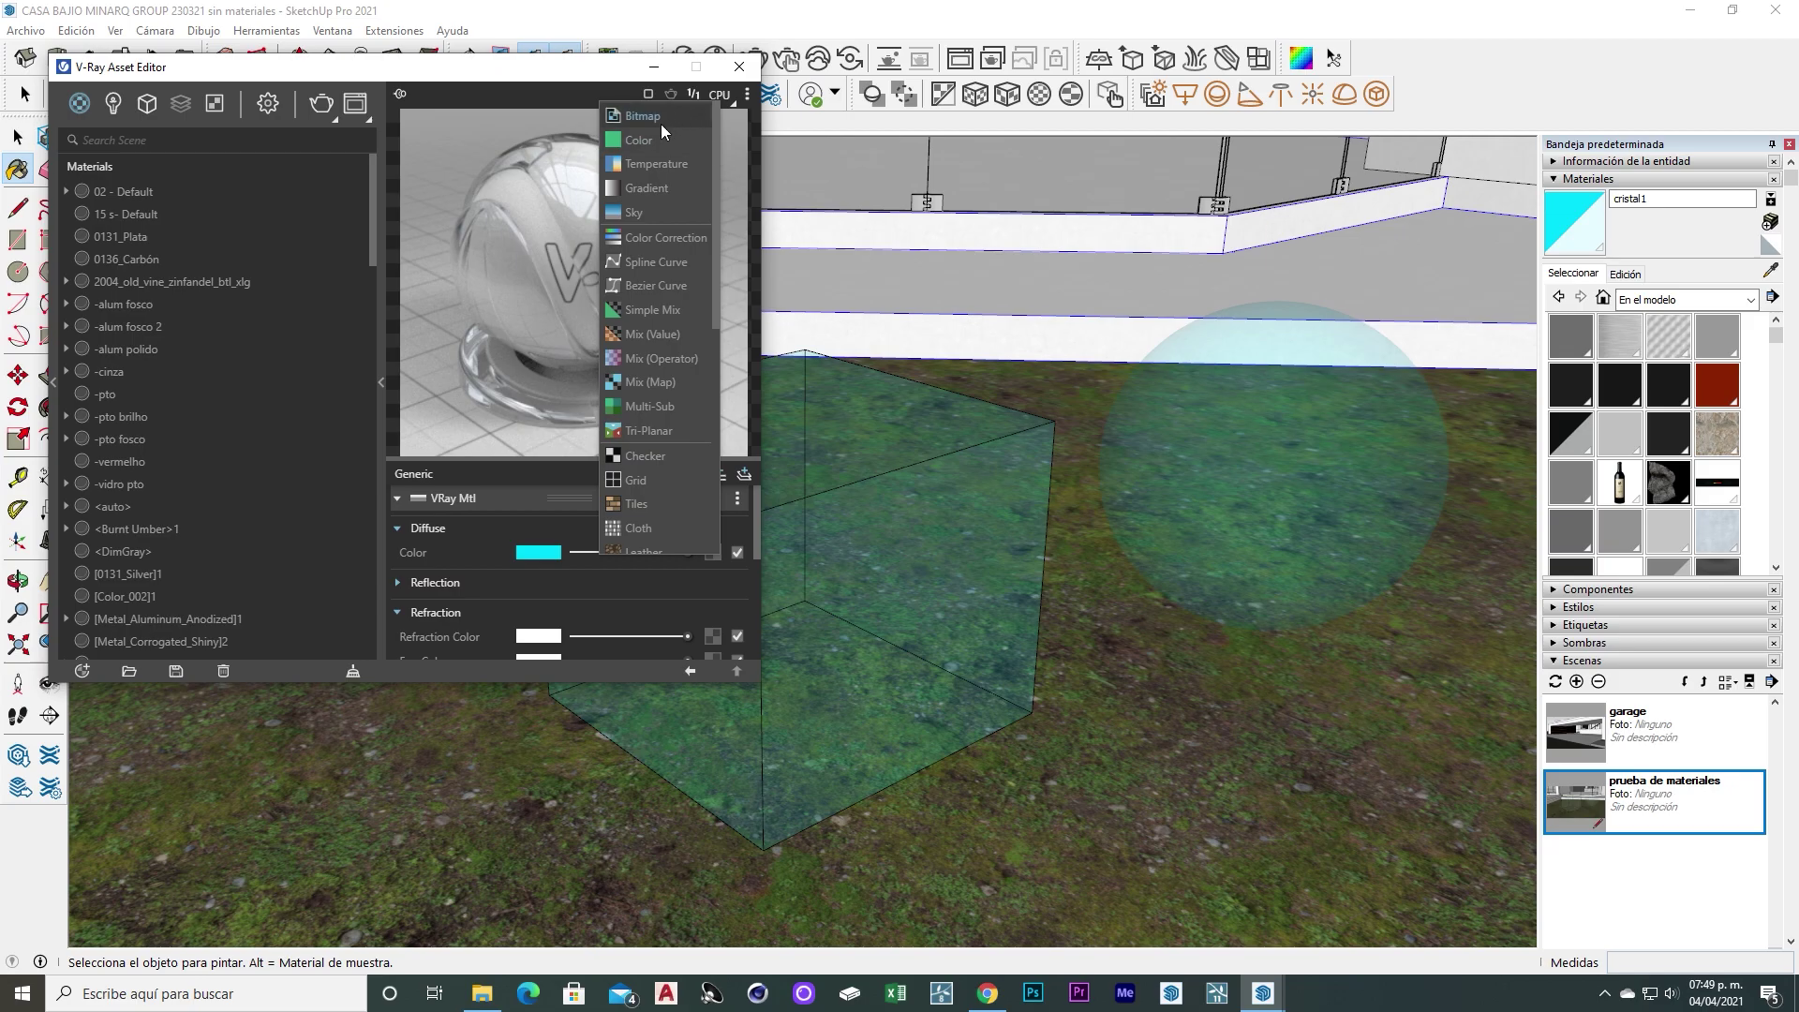
left_click(638, 144)
left_click(530, 524)
left_click(801, 349)
left_click(862, 426)
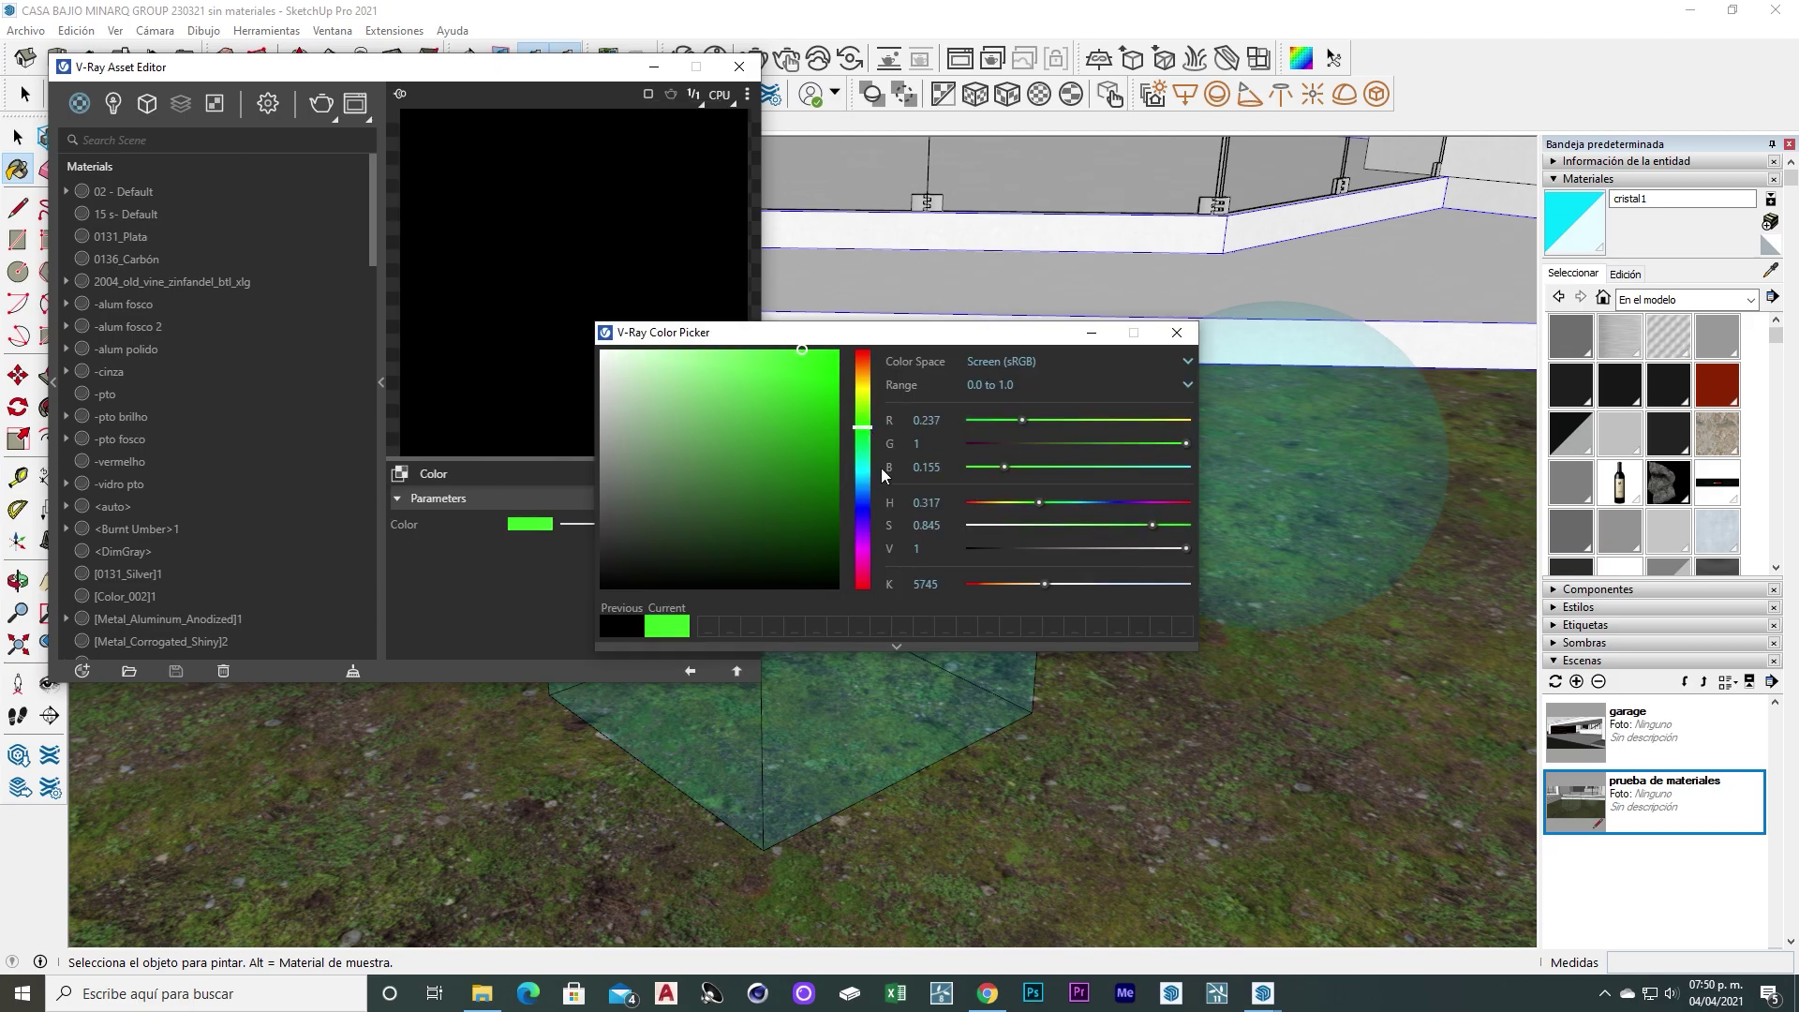
left_click(862, 461)
left_click(750, 349)
left_click(728, 350)
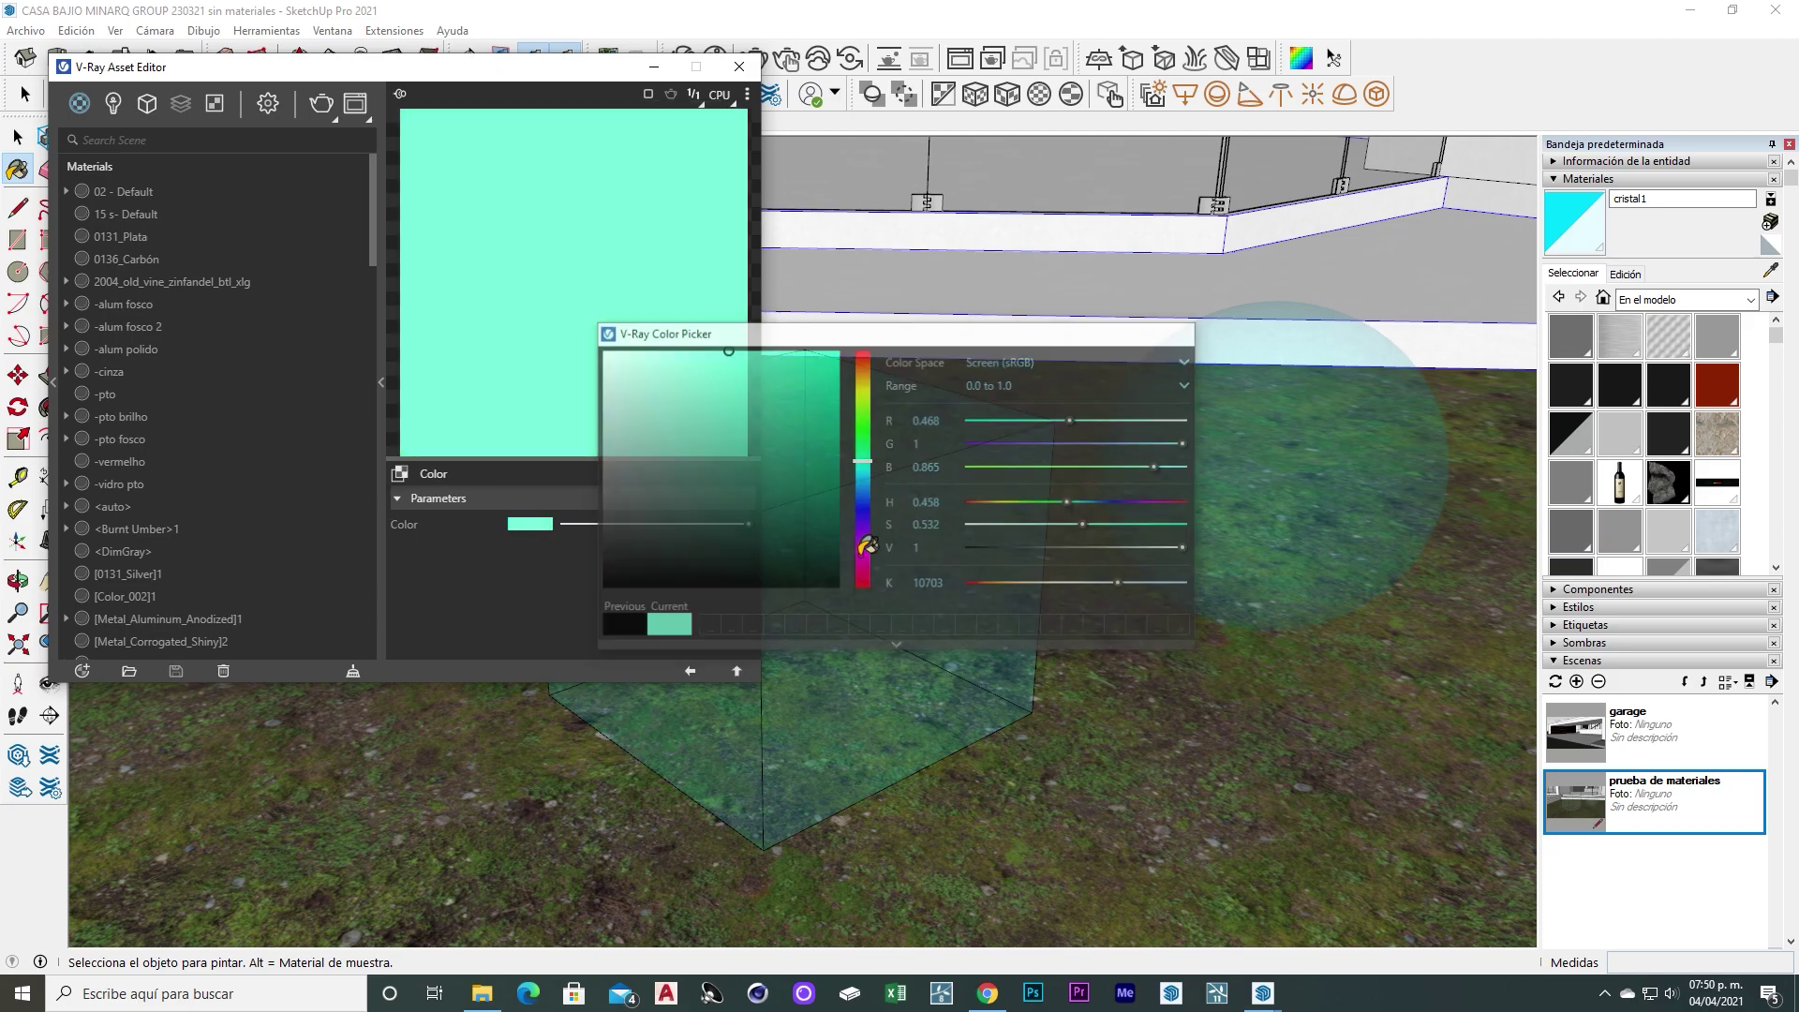
left_click(690, 671)
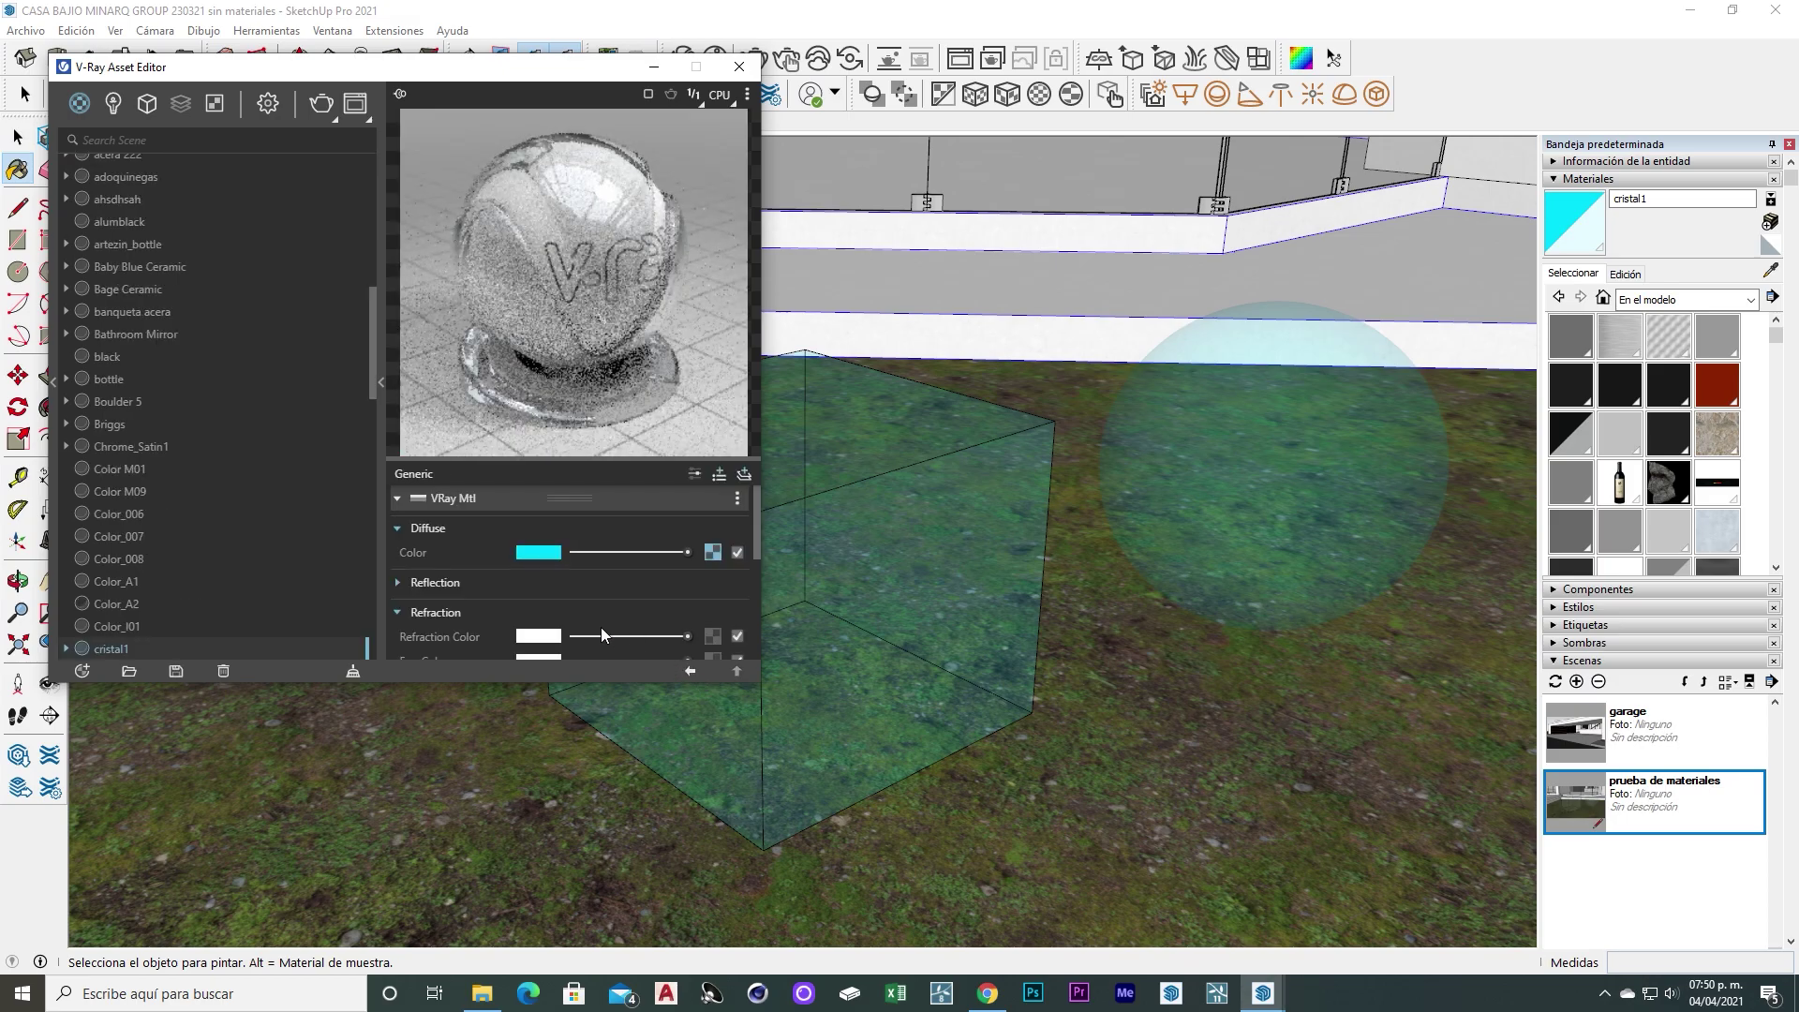
Remove the diffuse colour texture and set the fog colour to mint (R 0.362, G 1, B 0.794)
right_click(712, 555)
left_click(675, 491)
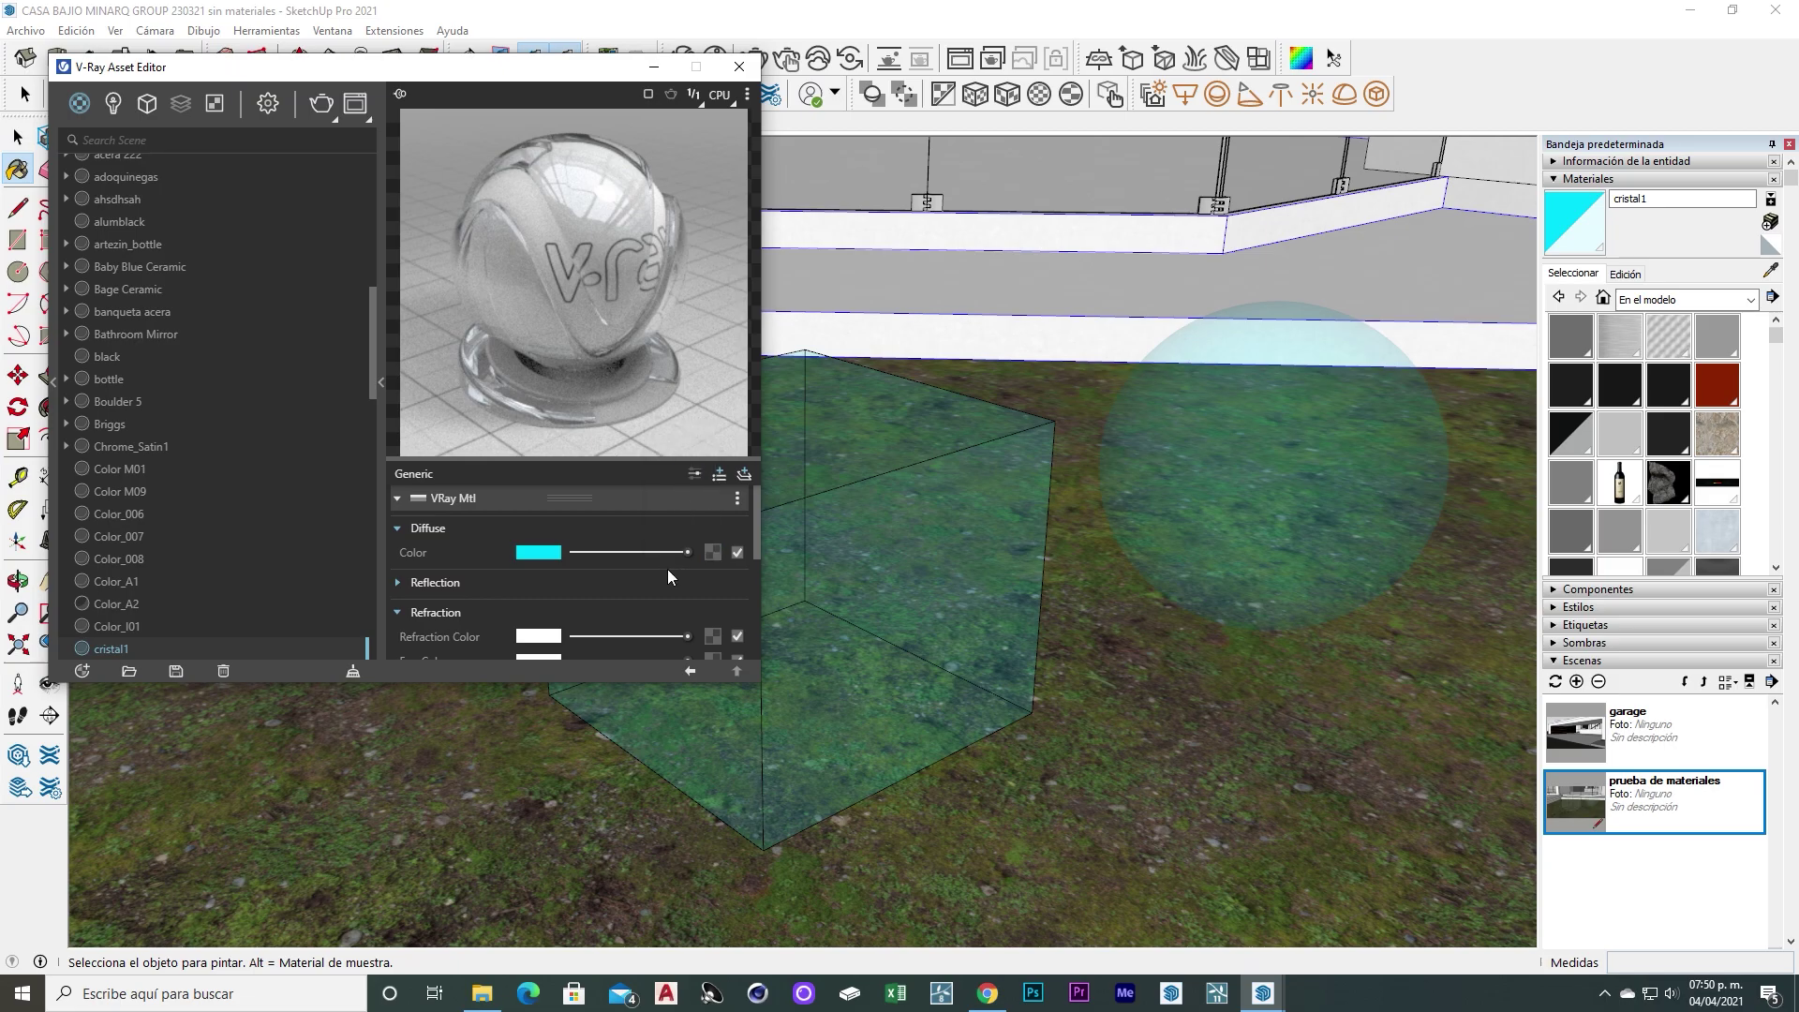
scroll(487, 569, "down", 1)
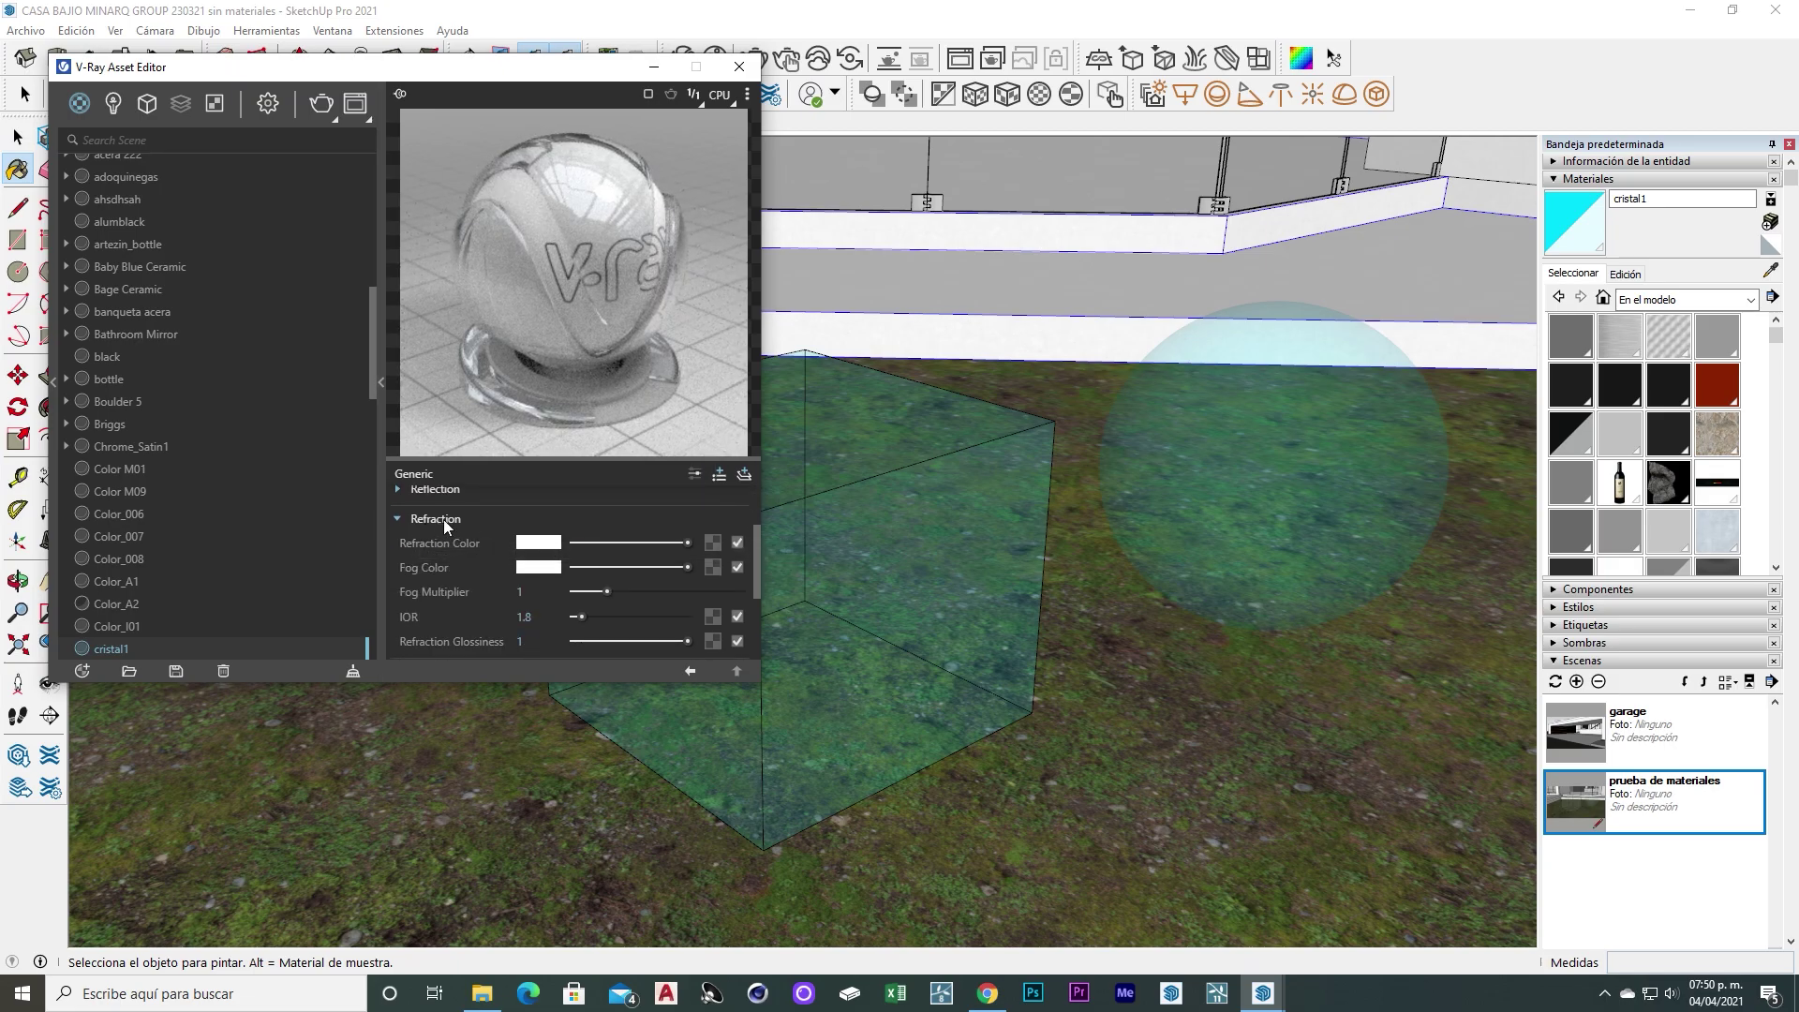
mouse_move(424, 568)
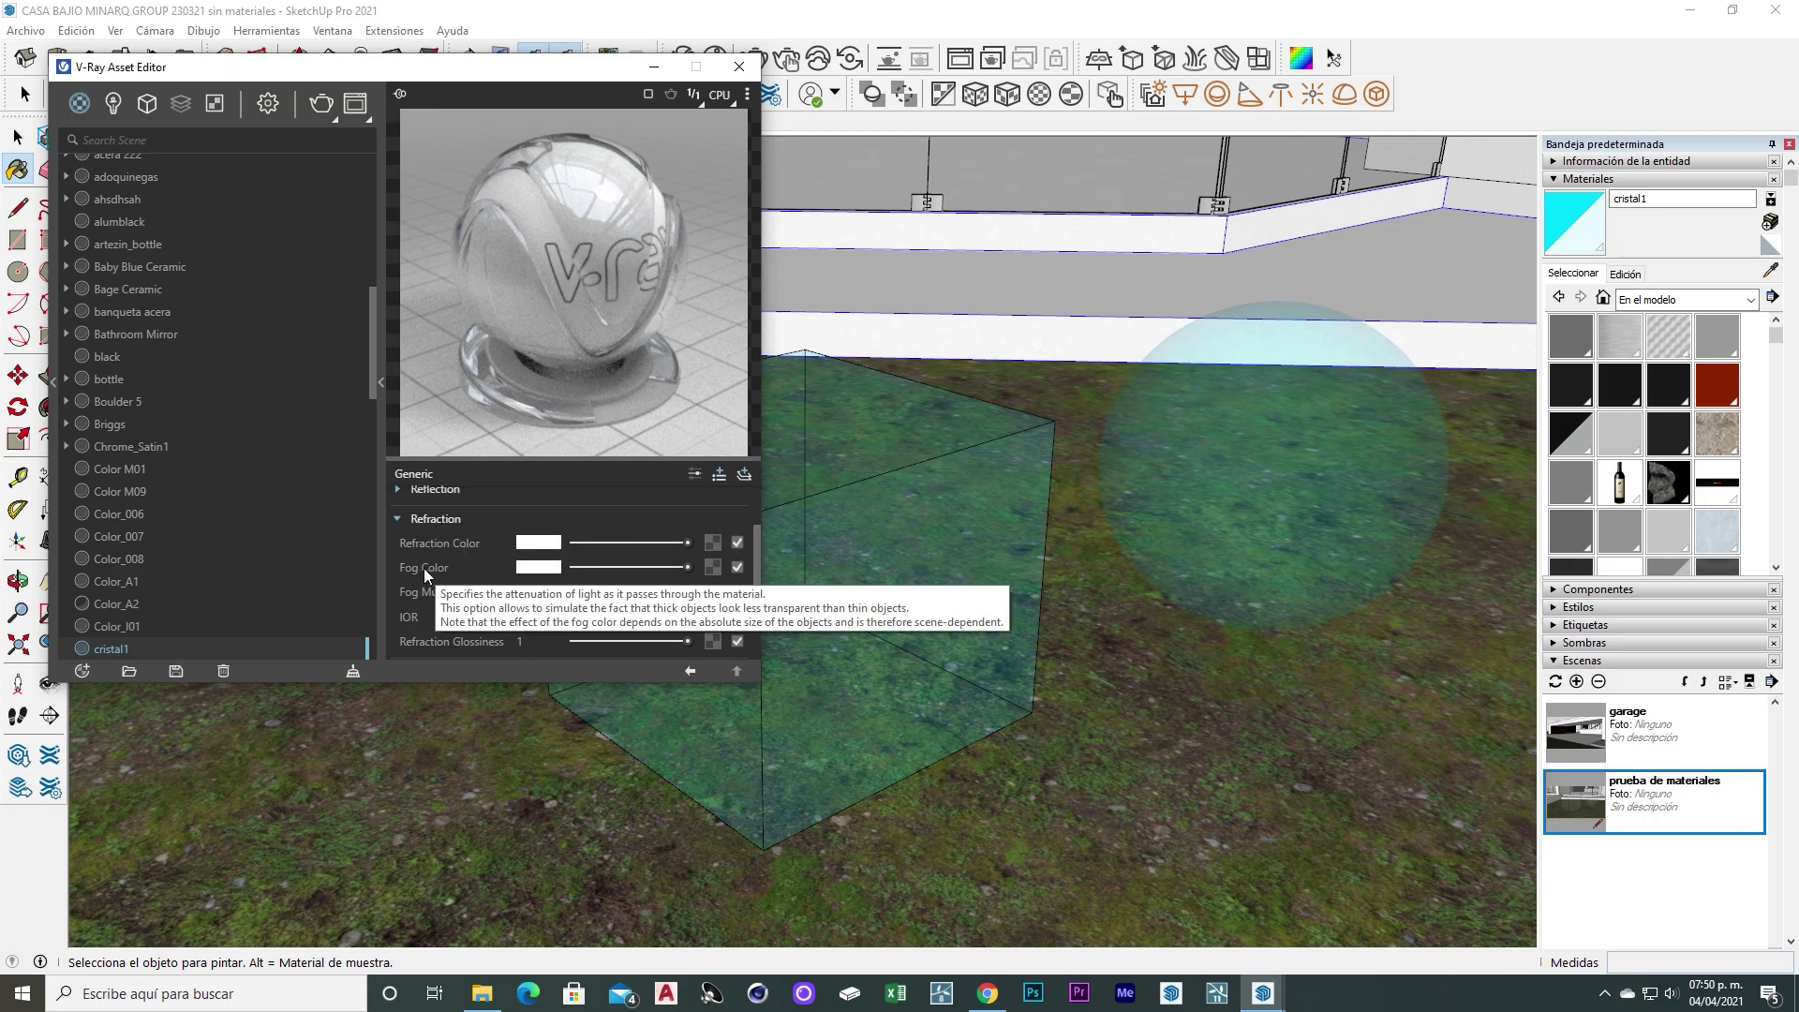
left_click(538, 567)
left_click(860, 462)
left_click(740, 356)
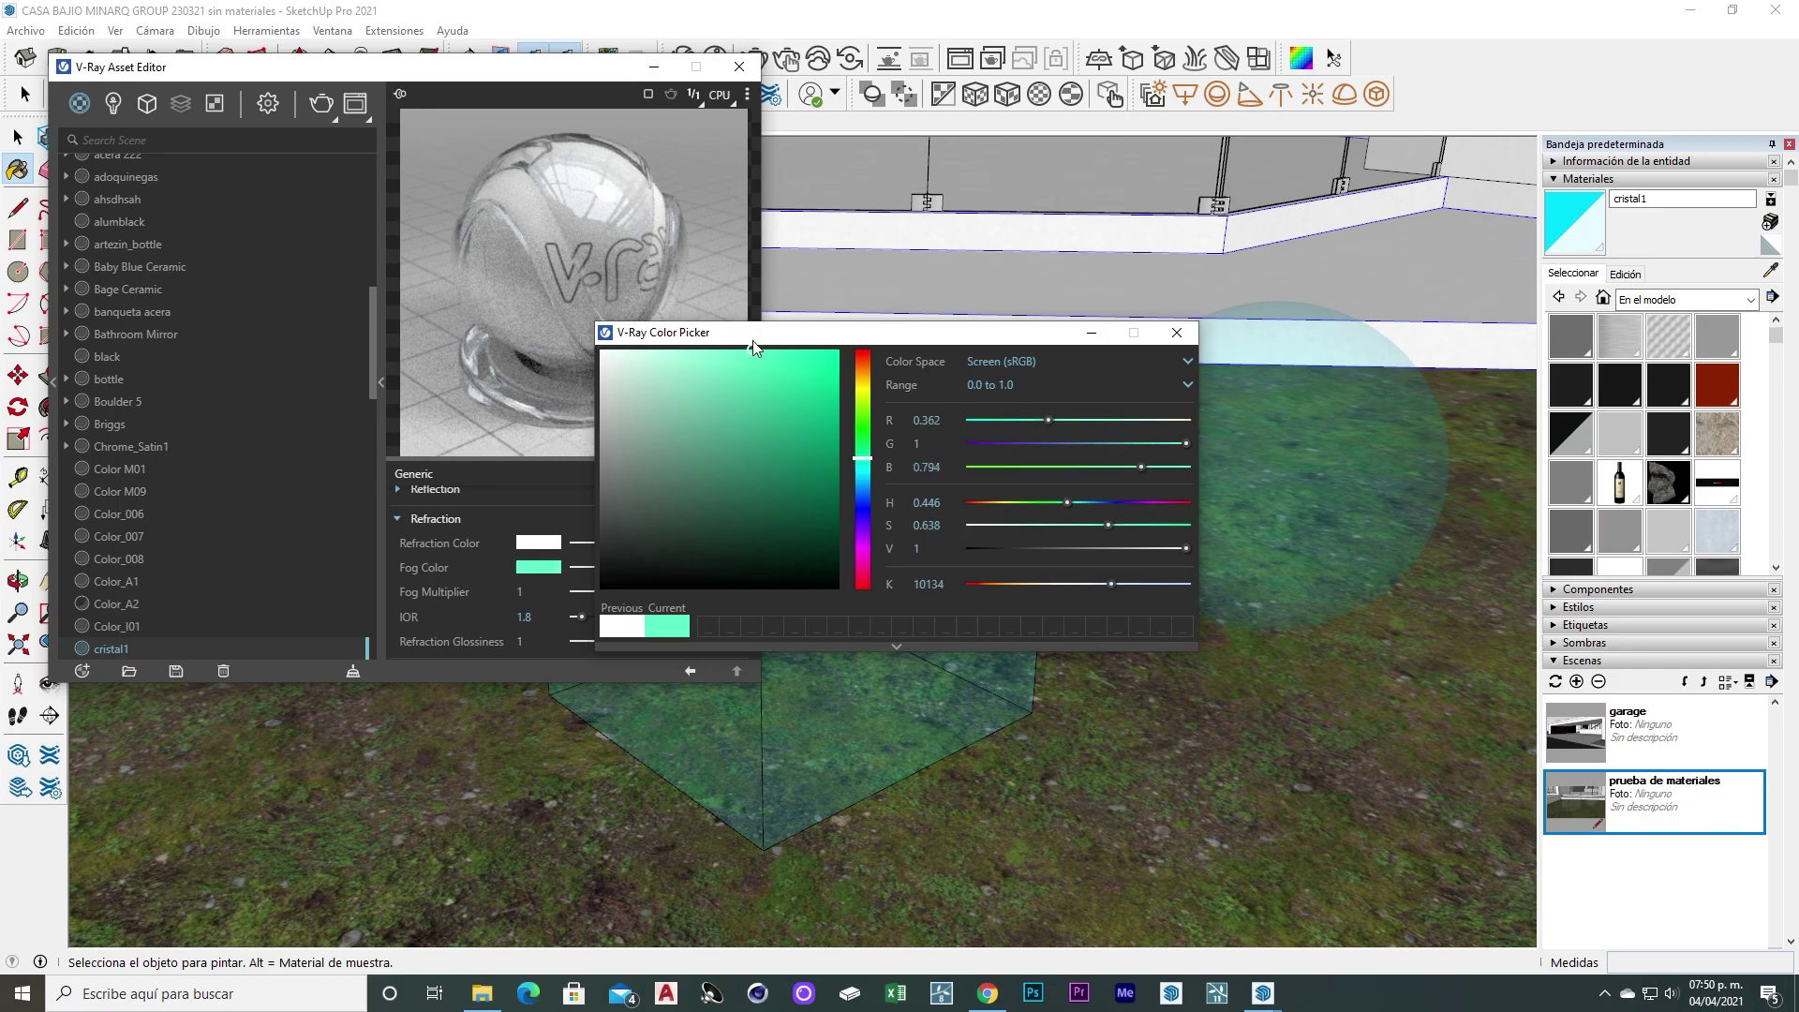
left_click(1177, 332)
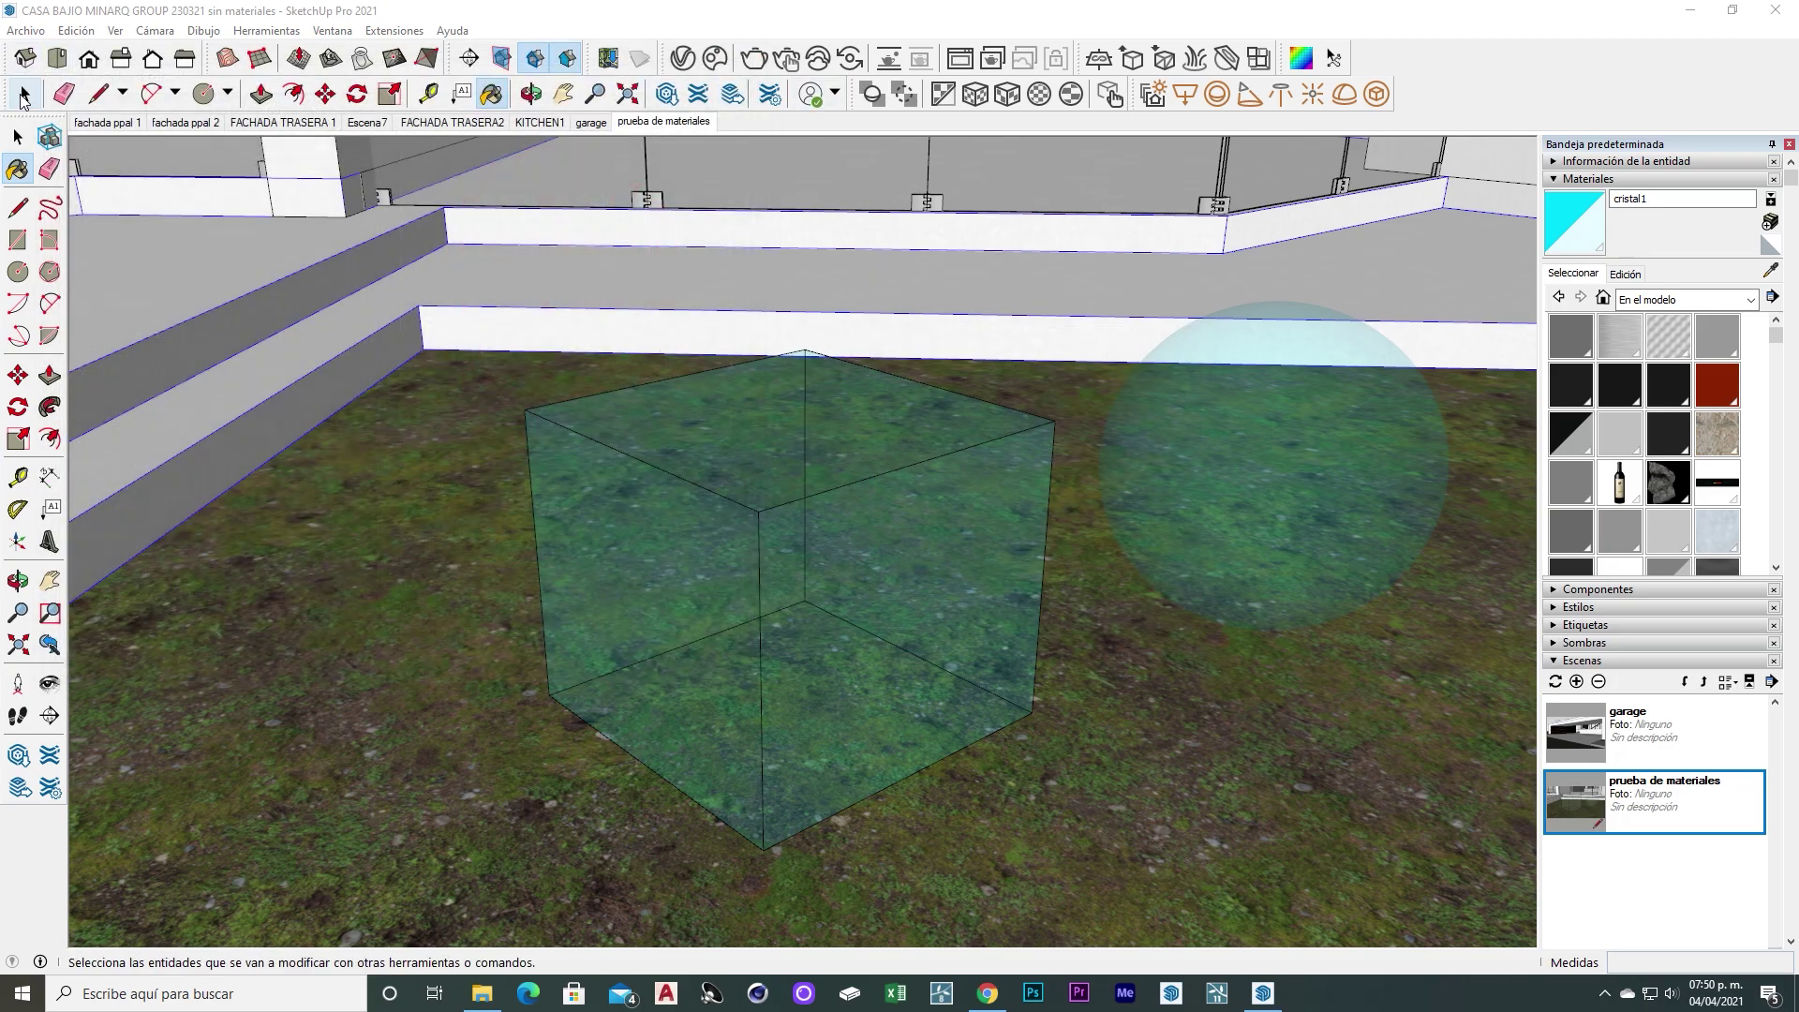
Render the tinted glass cube and sphere at 1280 × 720, then close the frame buffer
left_click(25, 93)
left_click(754, 58)
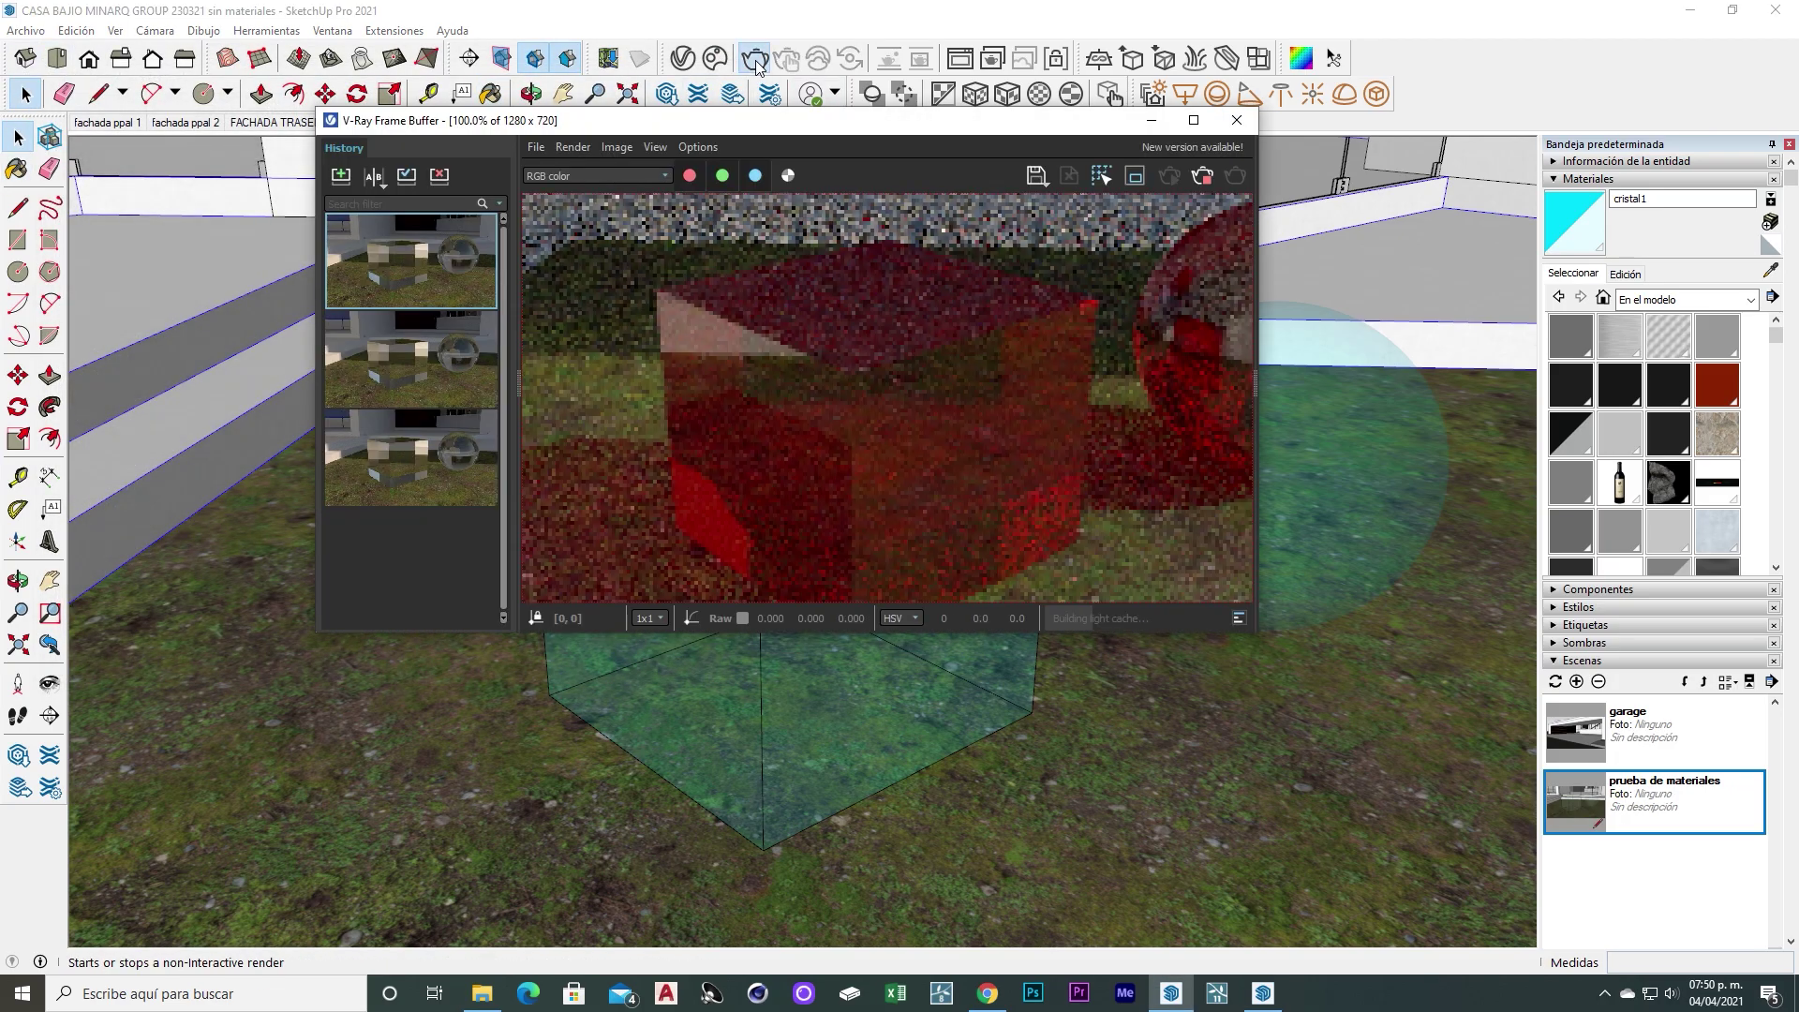
left_click_drag(1015, 131, 874, 89)
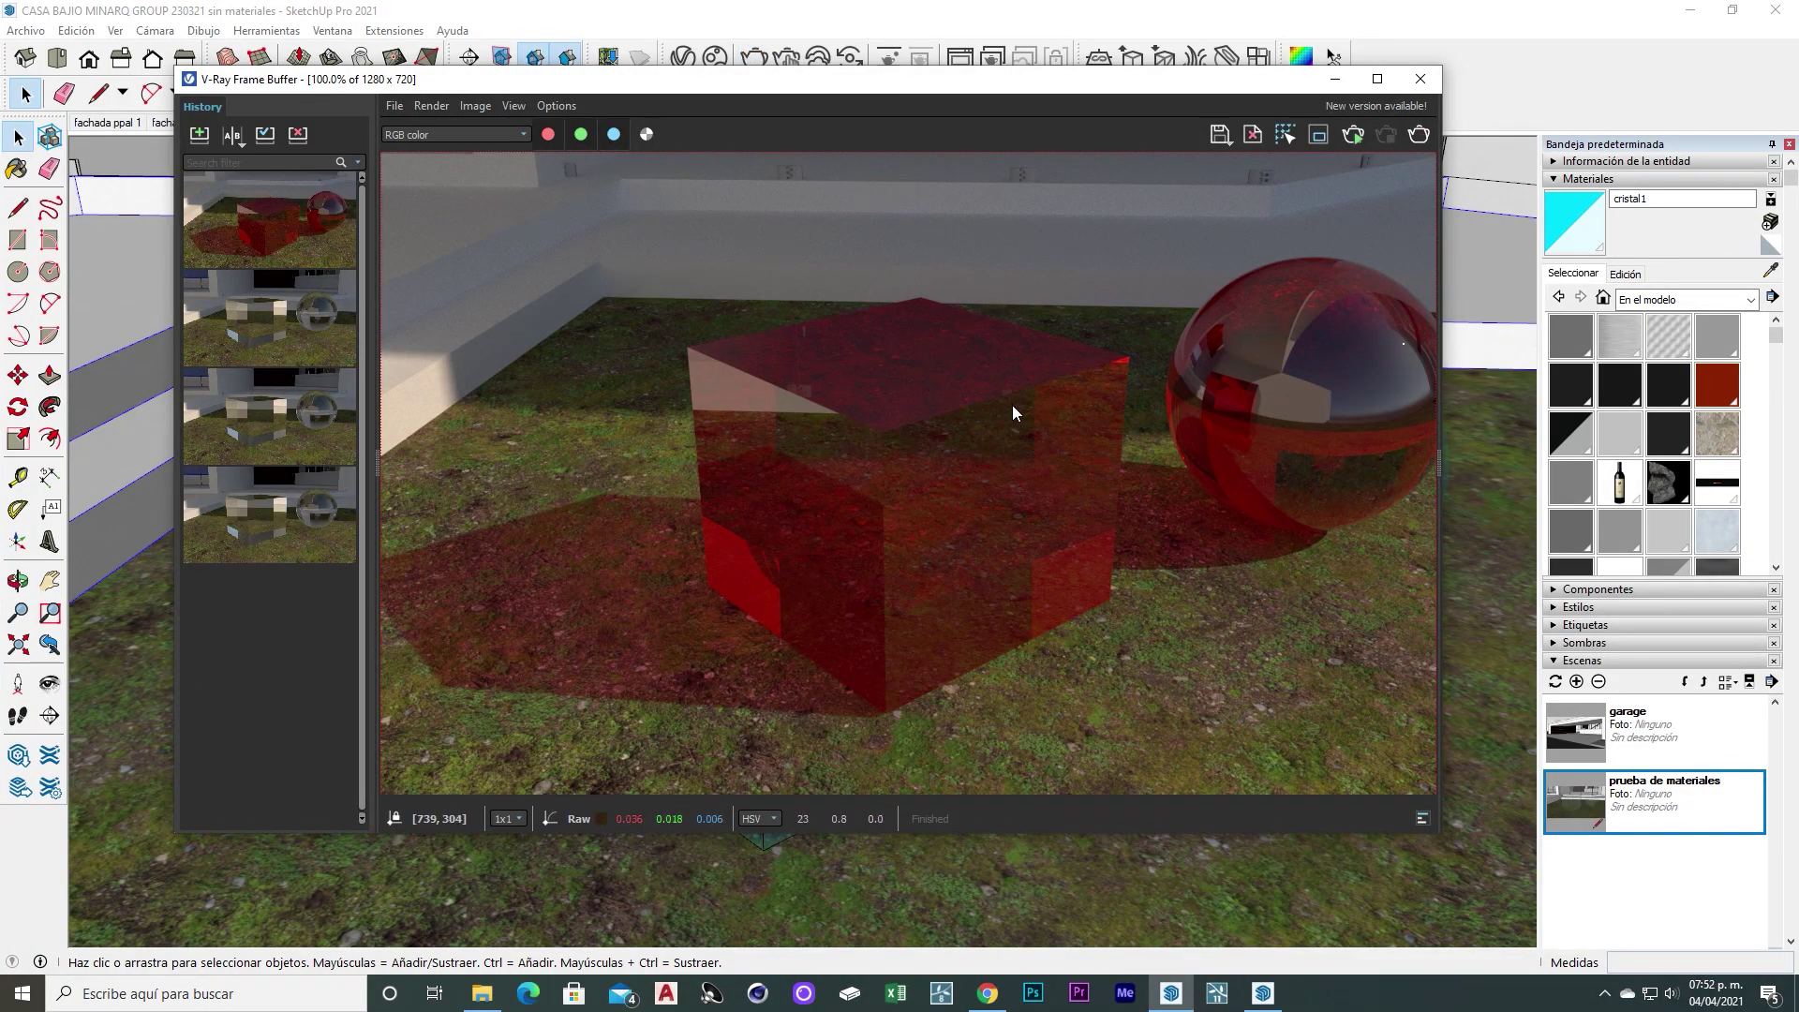
left_click(1417, 79)
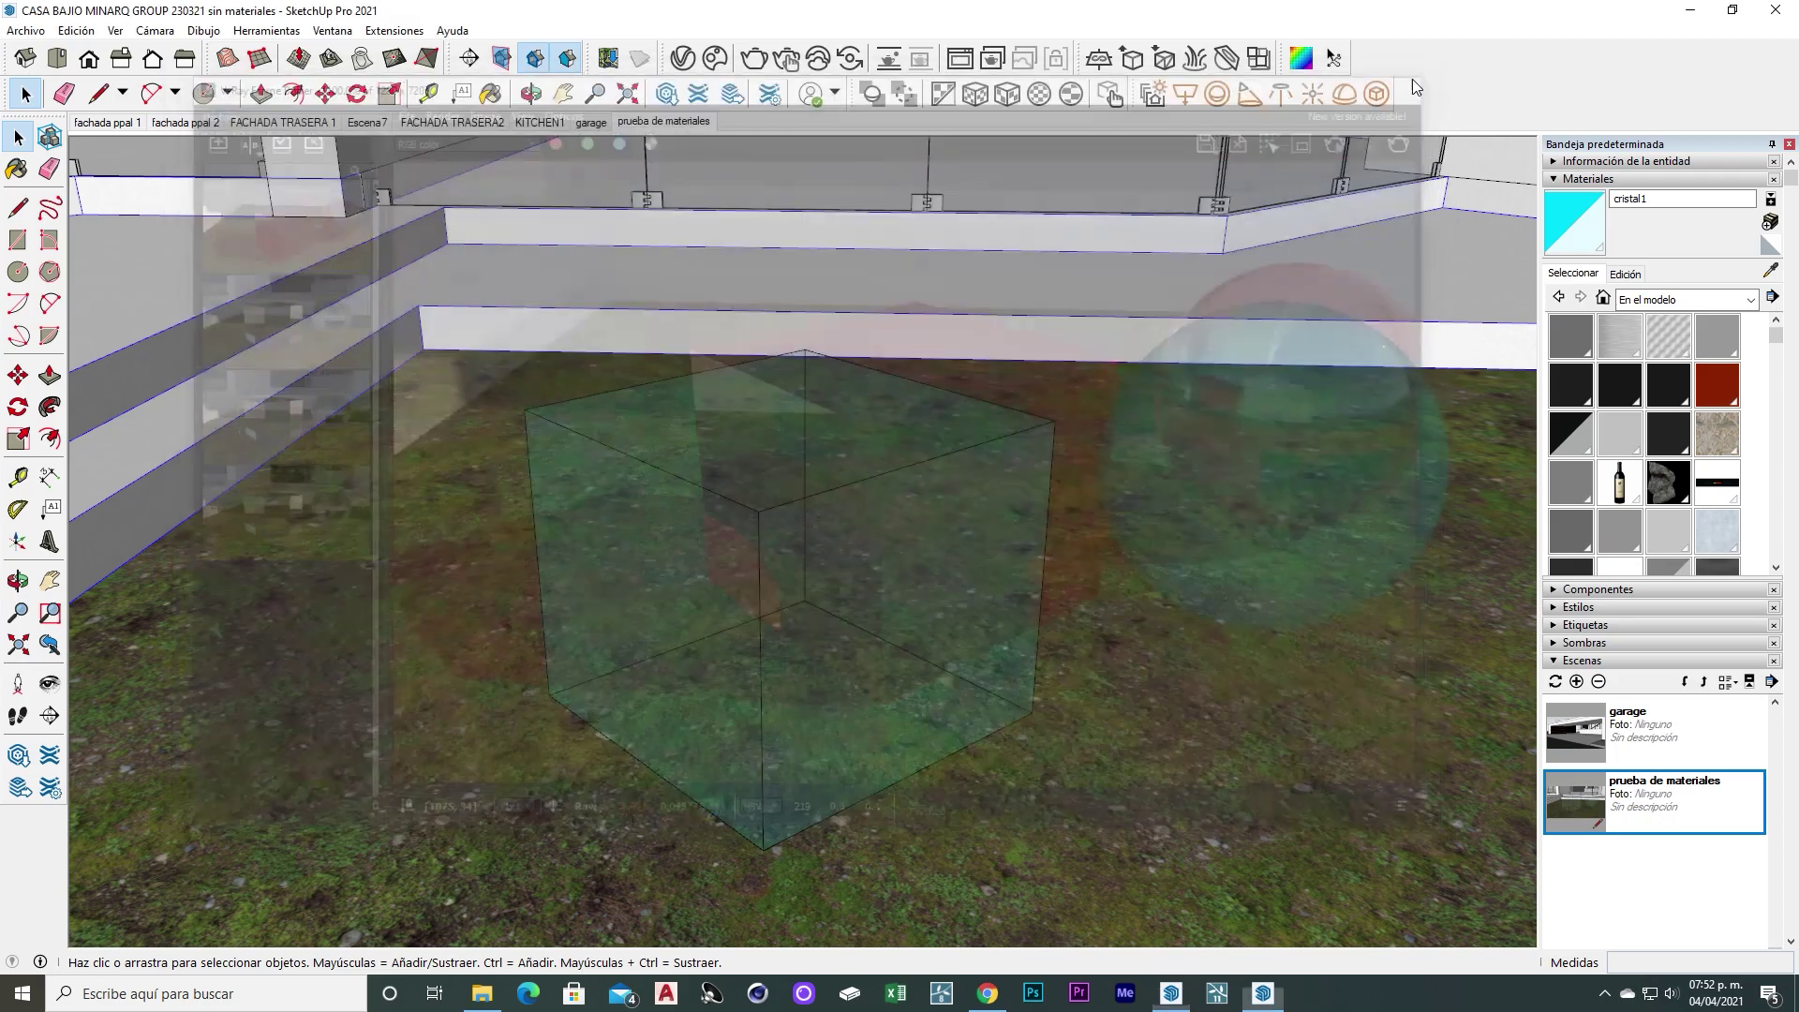
Set cristal1's fog colour to white
key("b")
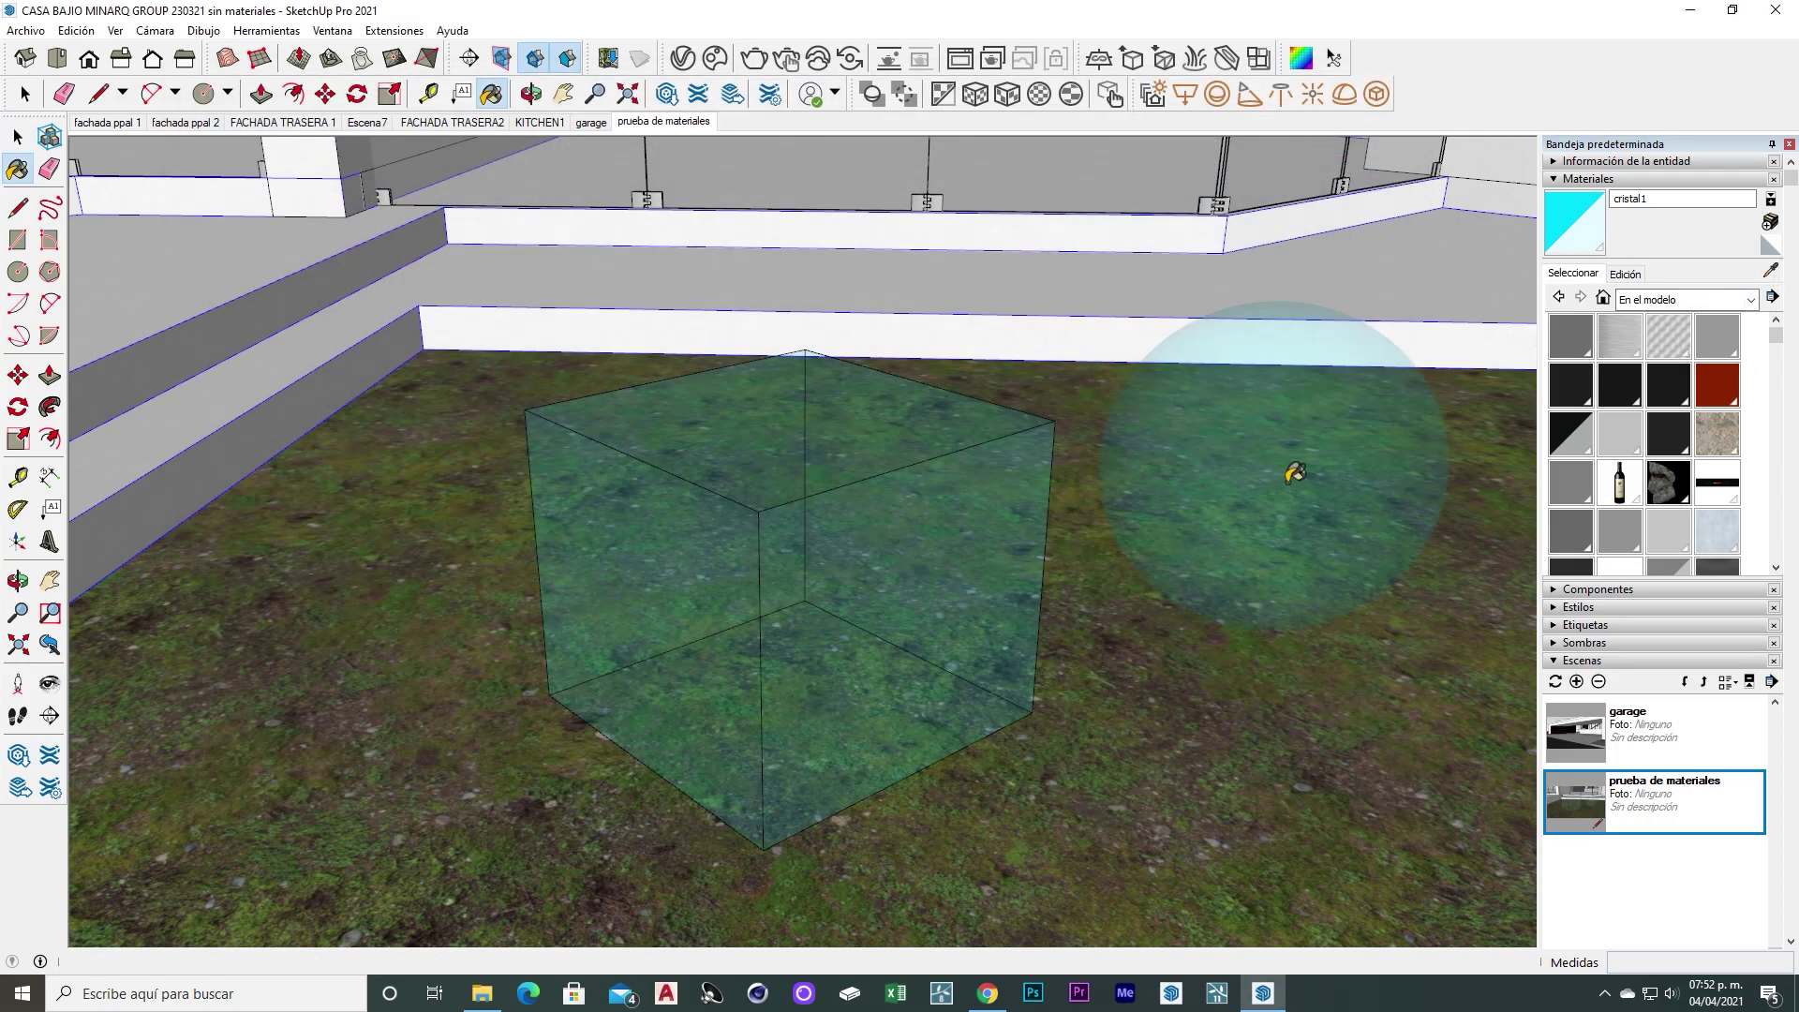
left_click(682, 59)
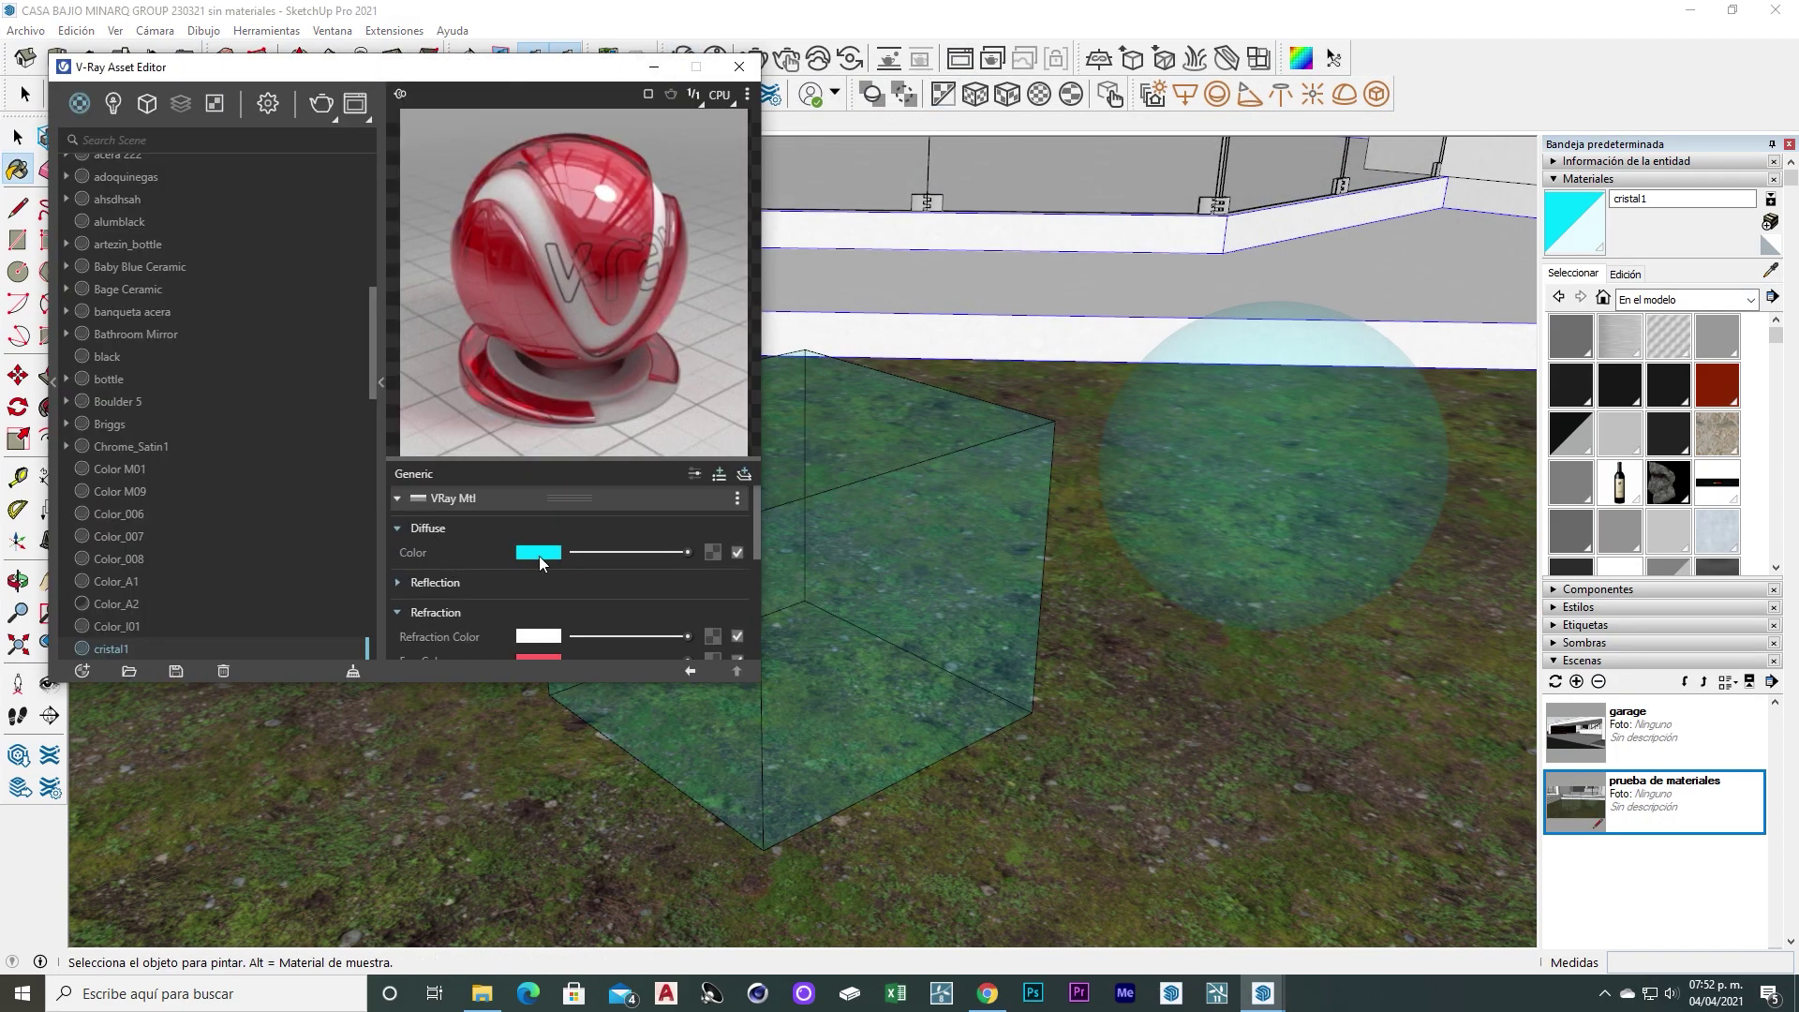
scroll(497, 570, "down", 2)
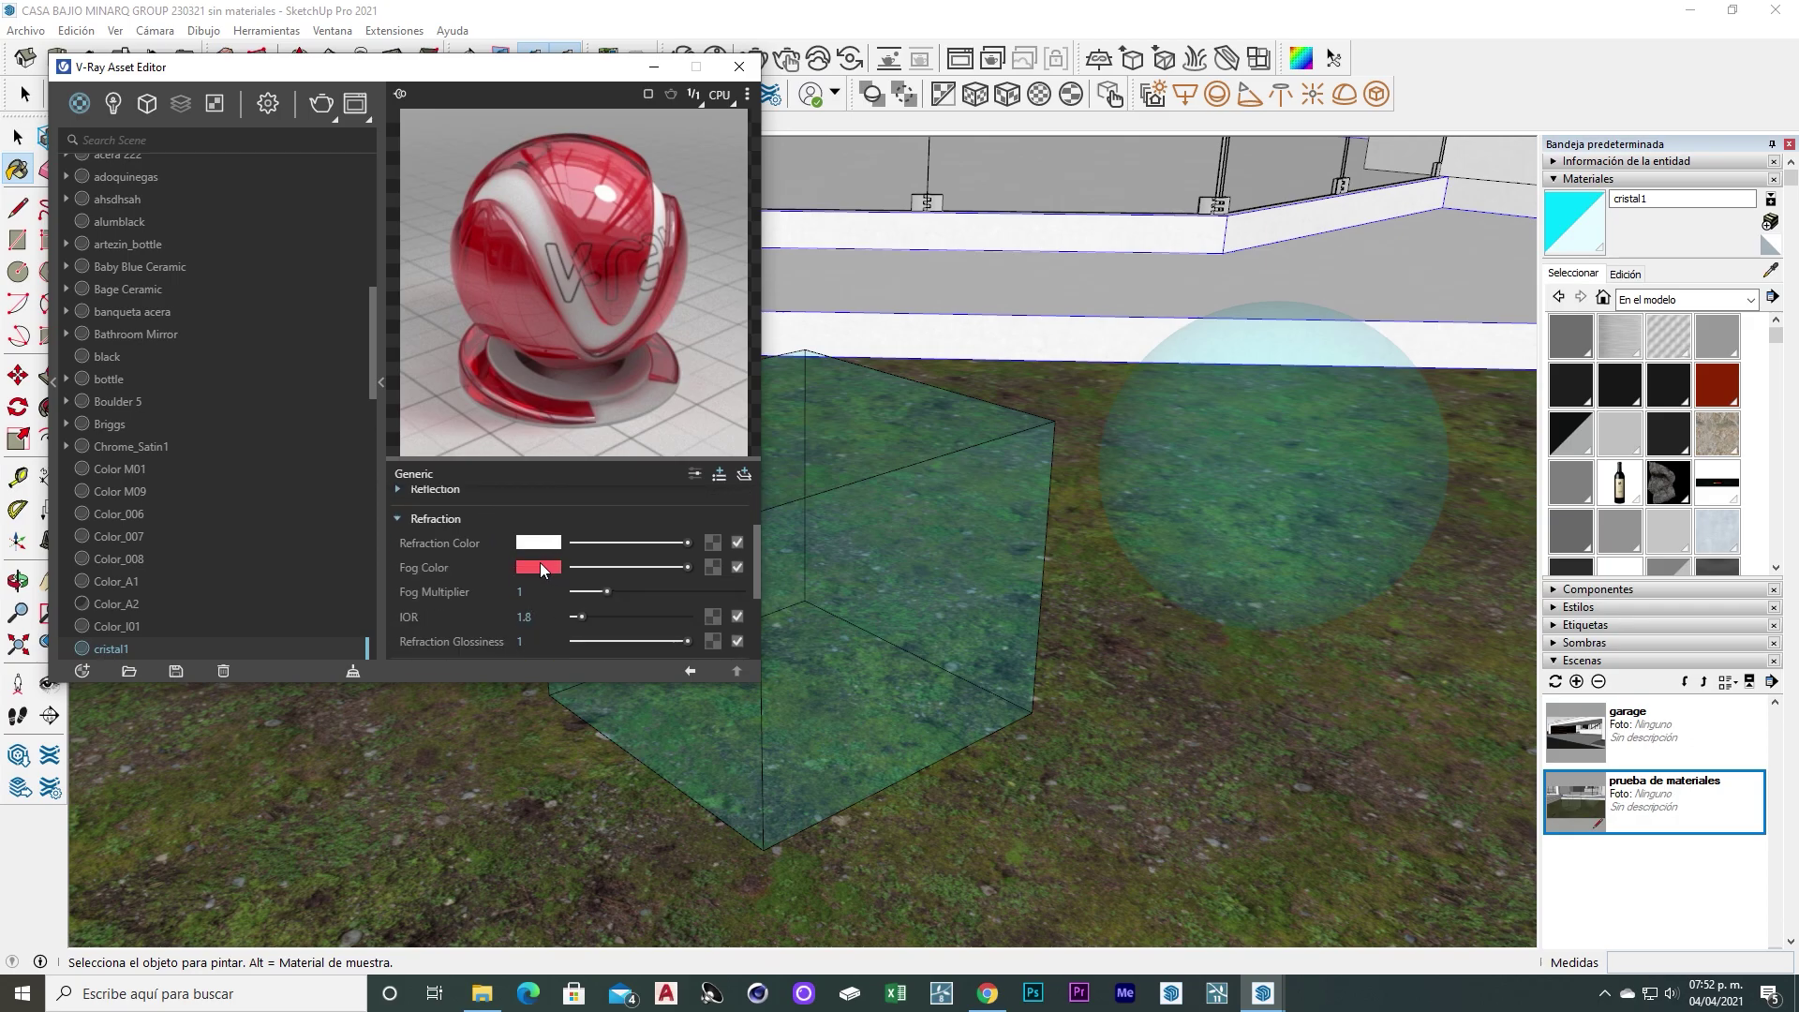
left_click(540, 566)
left_click_drag(656, 403, 570, 300)
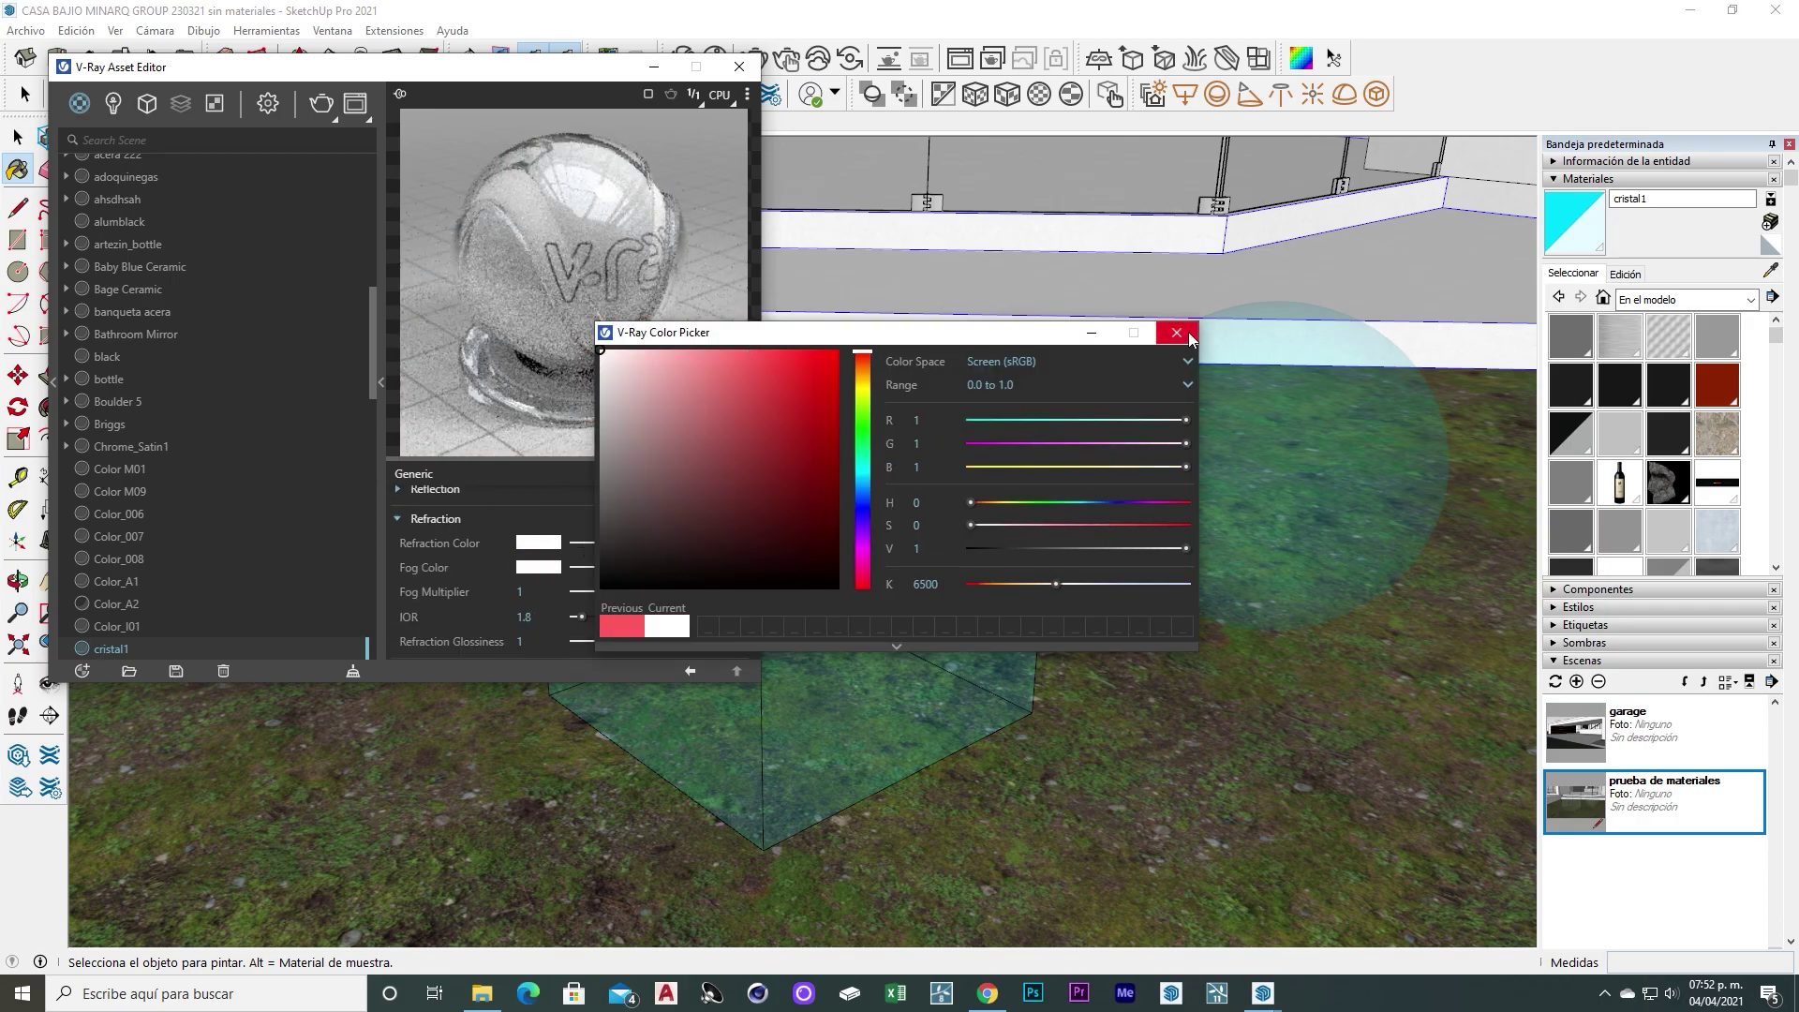
left_click(1177, 332)
scroll(456, 598, "up", 2)
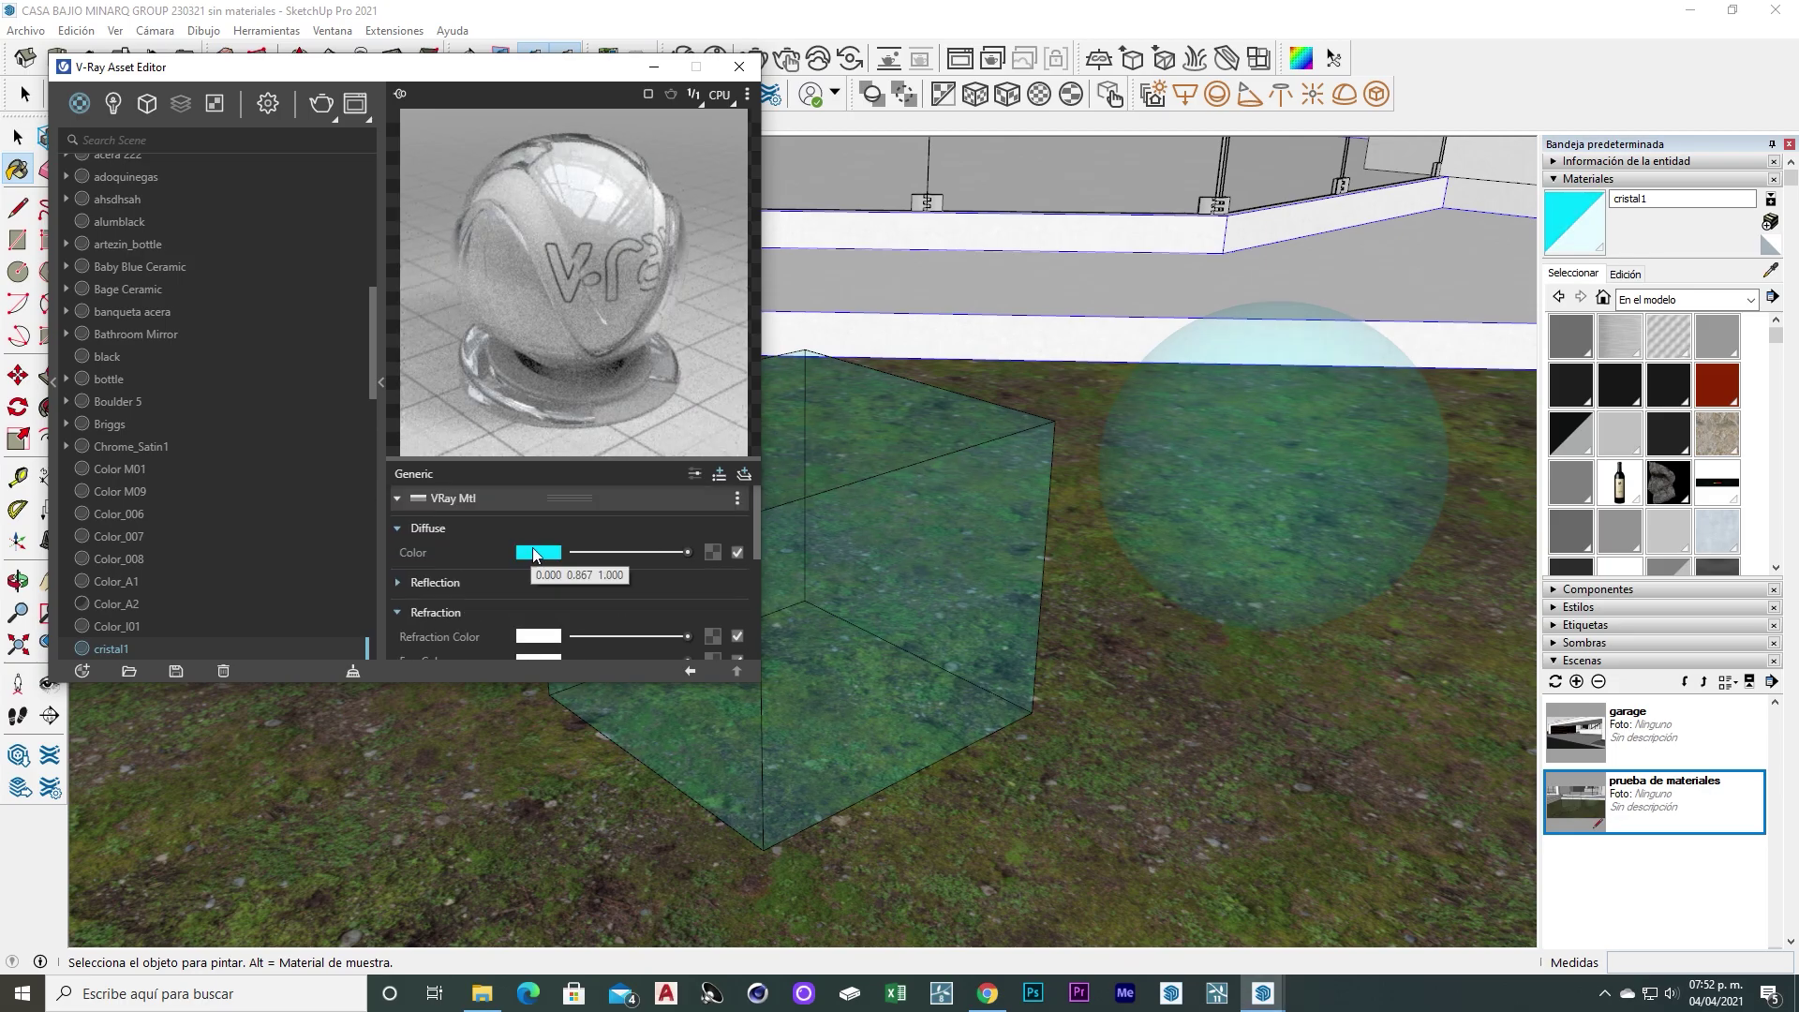
Set cristal1's refraction colour to full white
left_click(539, 637)
scroll(562, 581, "down", 1)
left_click_drag(688, 543, 645, 551)
scroll(508, 577, "up", 1)
scroll(507, 577, "down", 1)
mouse_move(643, 543)
left_mouse_down()
mouse_move(709, 556)
mouse_move(673, 544)
left_mouse_up()
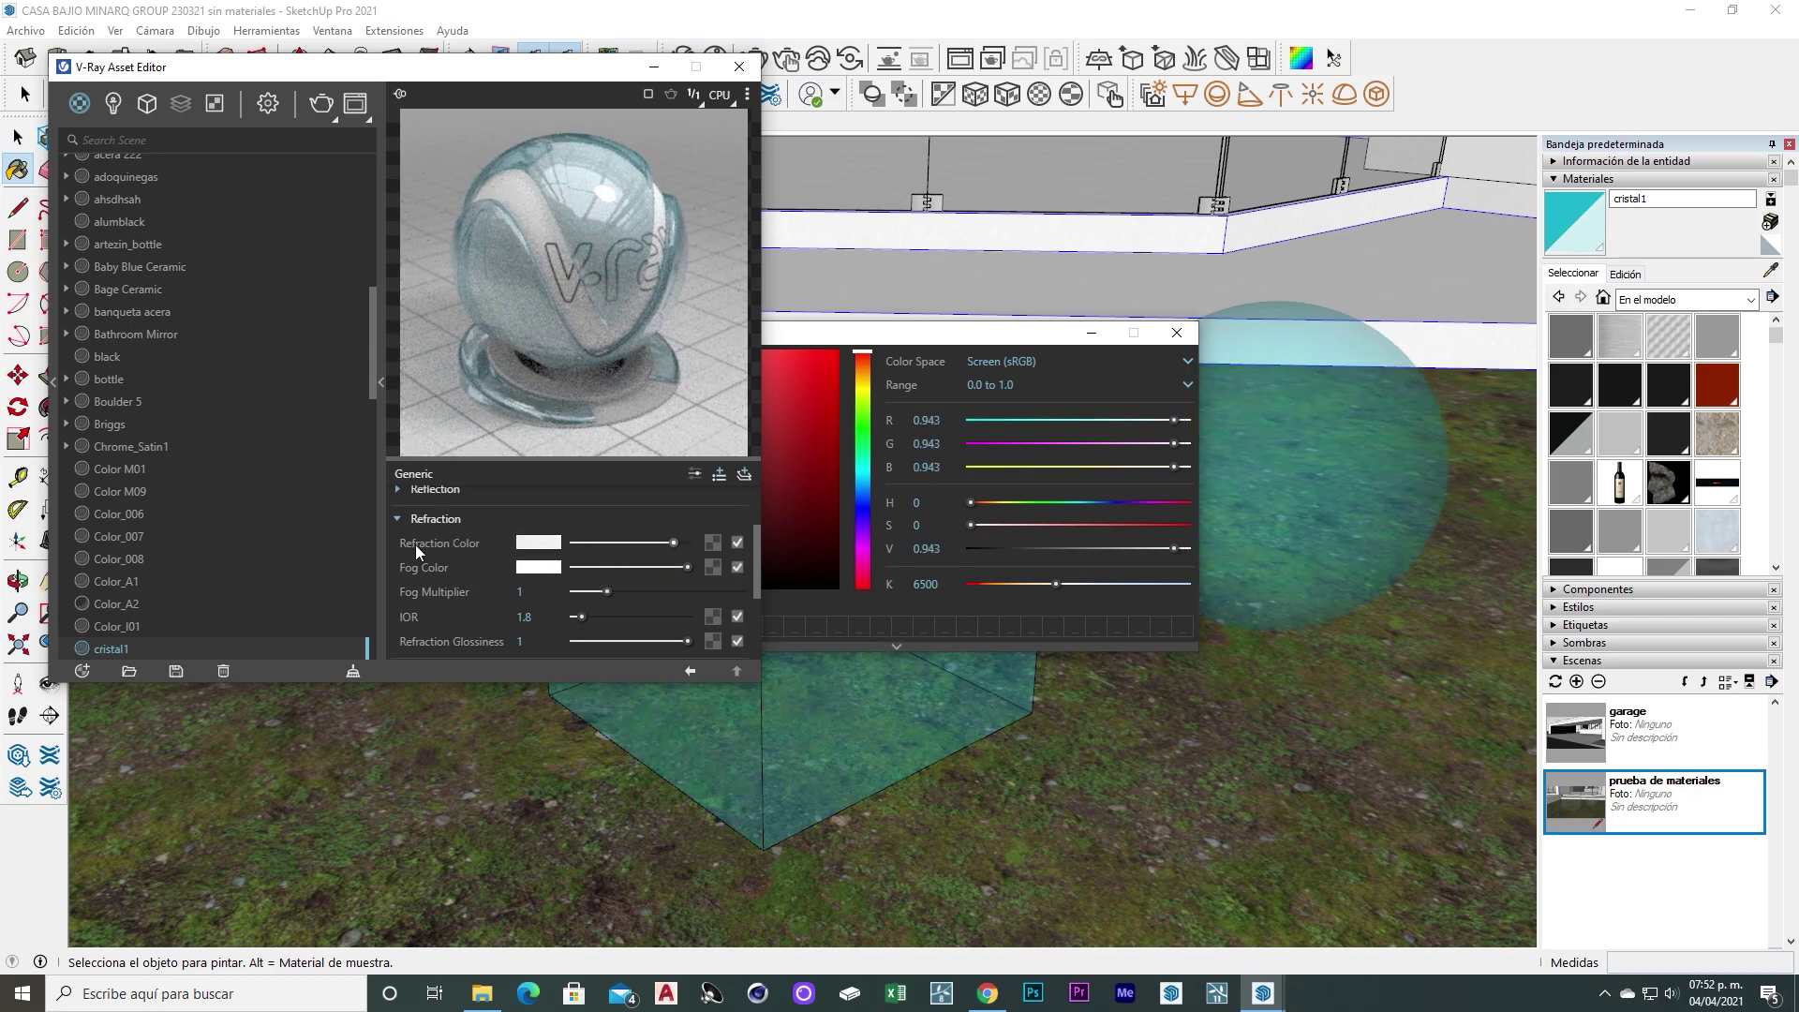
scroll(497, 557, "up", 2)
Change cristal1's diffuse colour from cyan to red
left_click(551, 553)
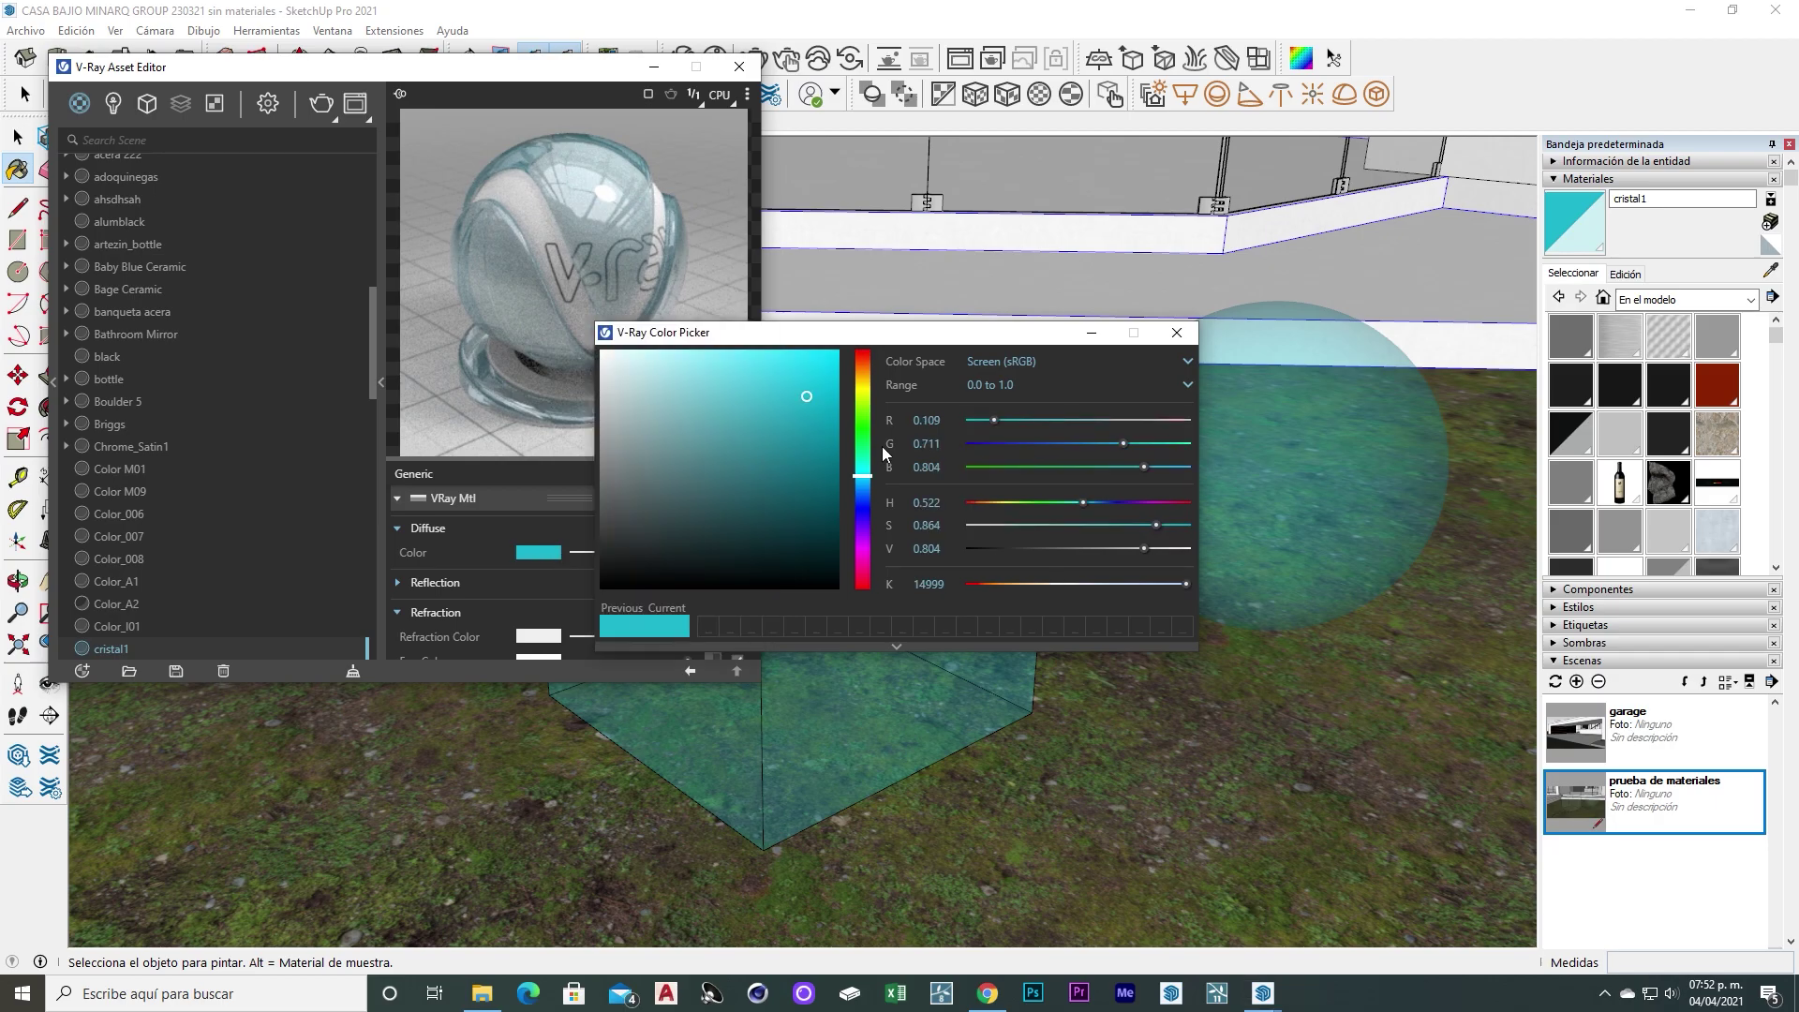
mouse_move(870, 413)
left_mouse_down()
mouse_move(862, 351)
mouse_move(825, 349)
left_mouse_up()
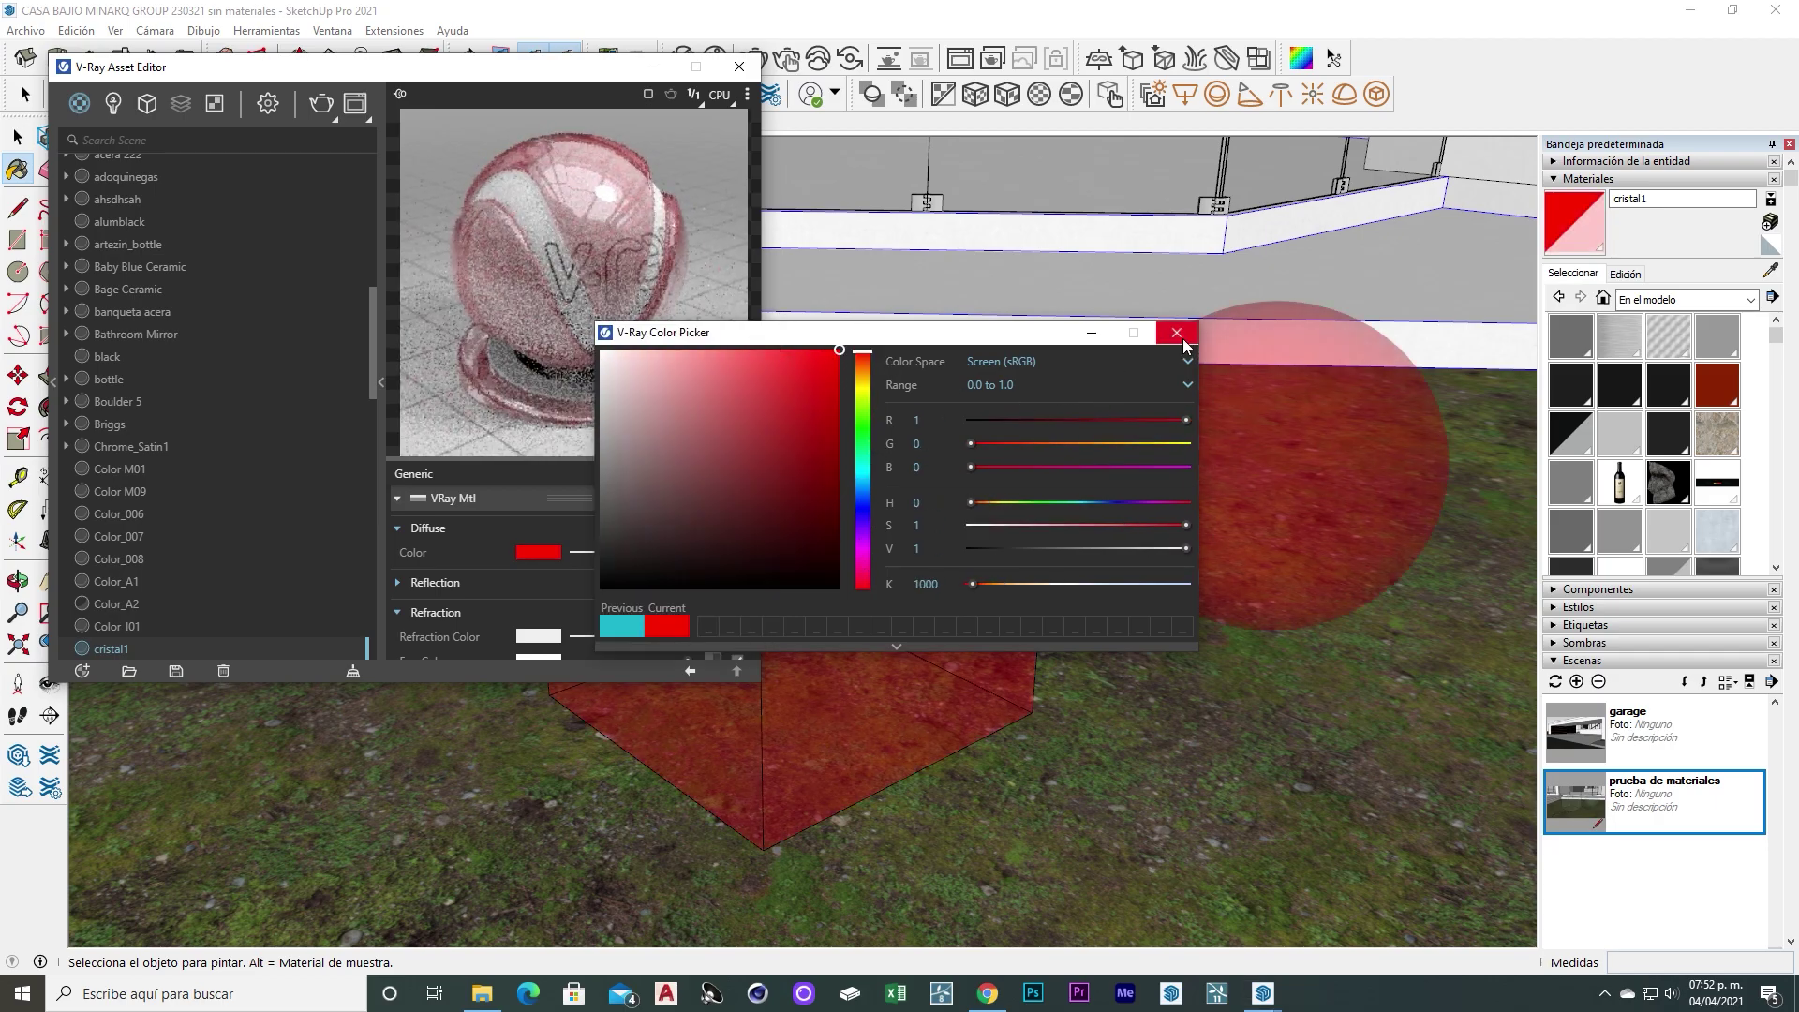
left_click(1176, 332)
left_click(23, 101)
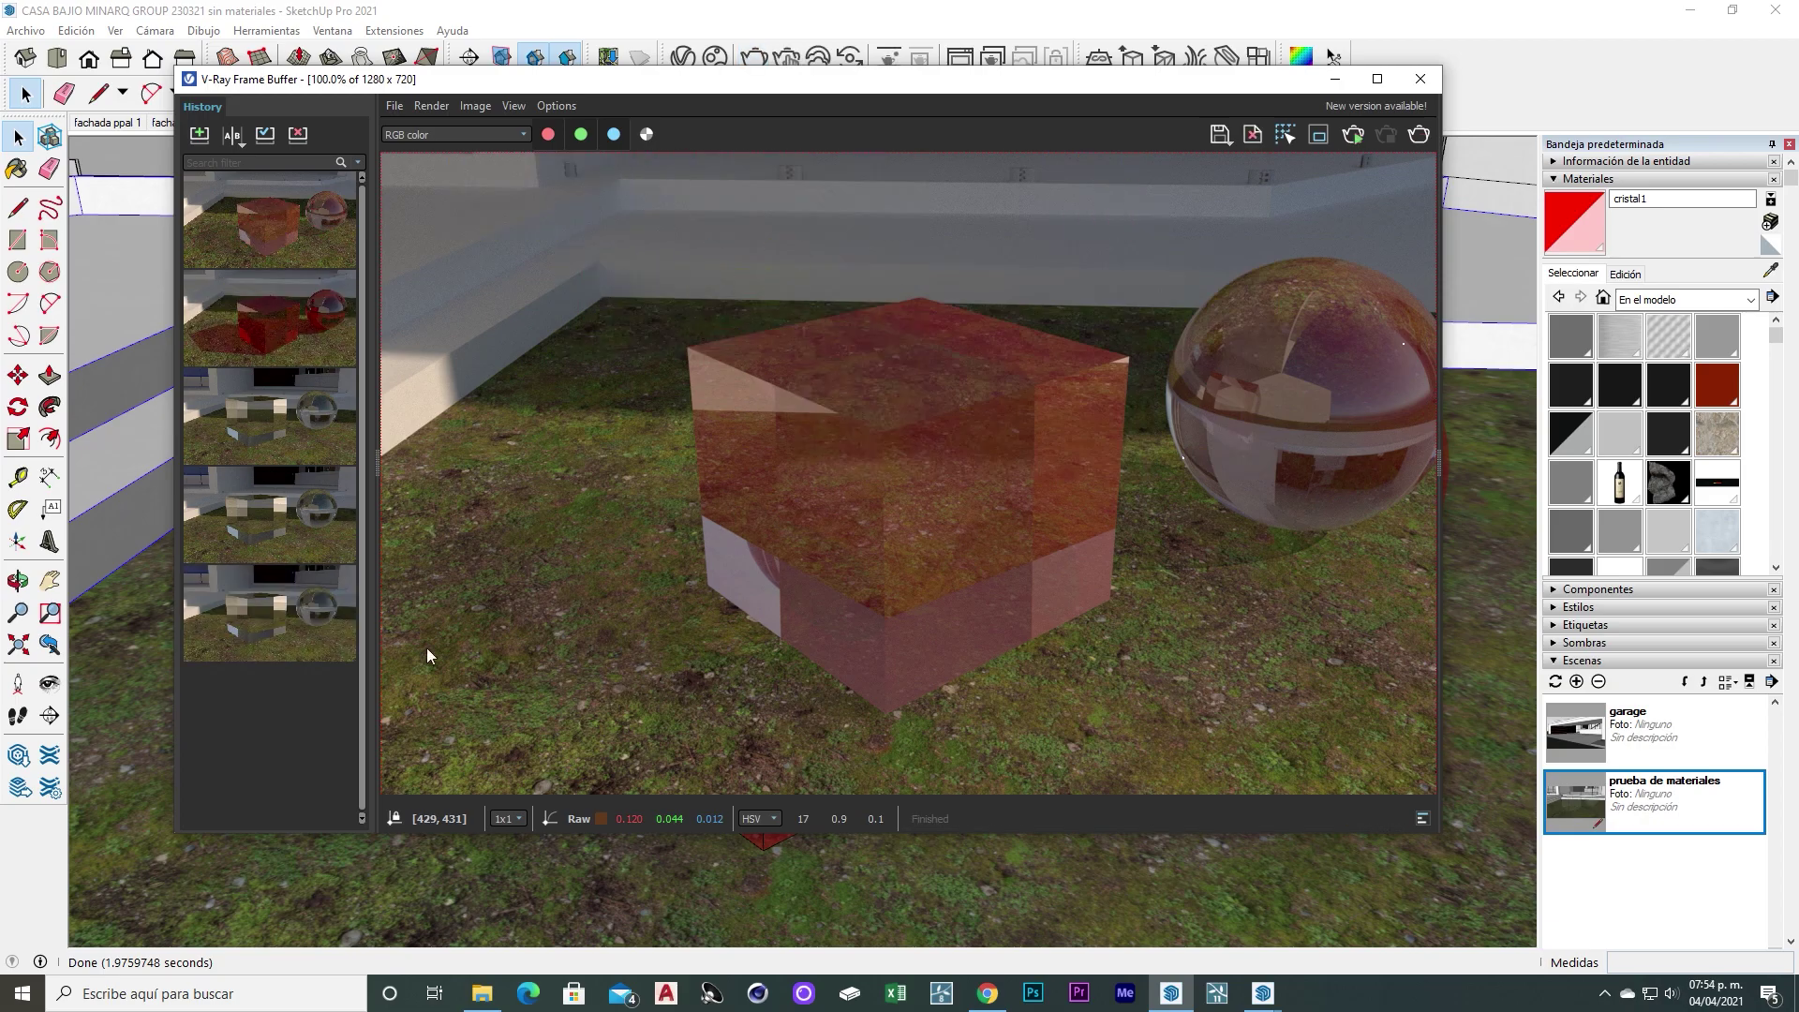
A/B compare the red-glass render with the previous one by sweeping the split line, then close the frame buffer
left_click(232, 138)
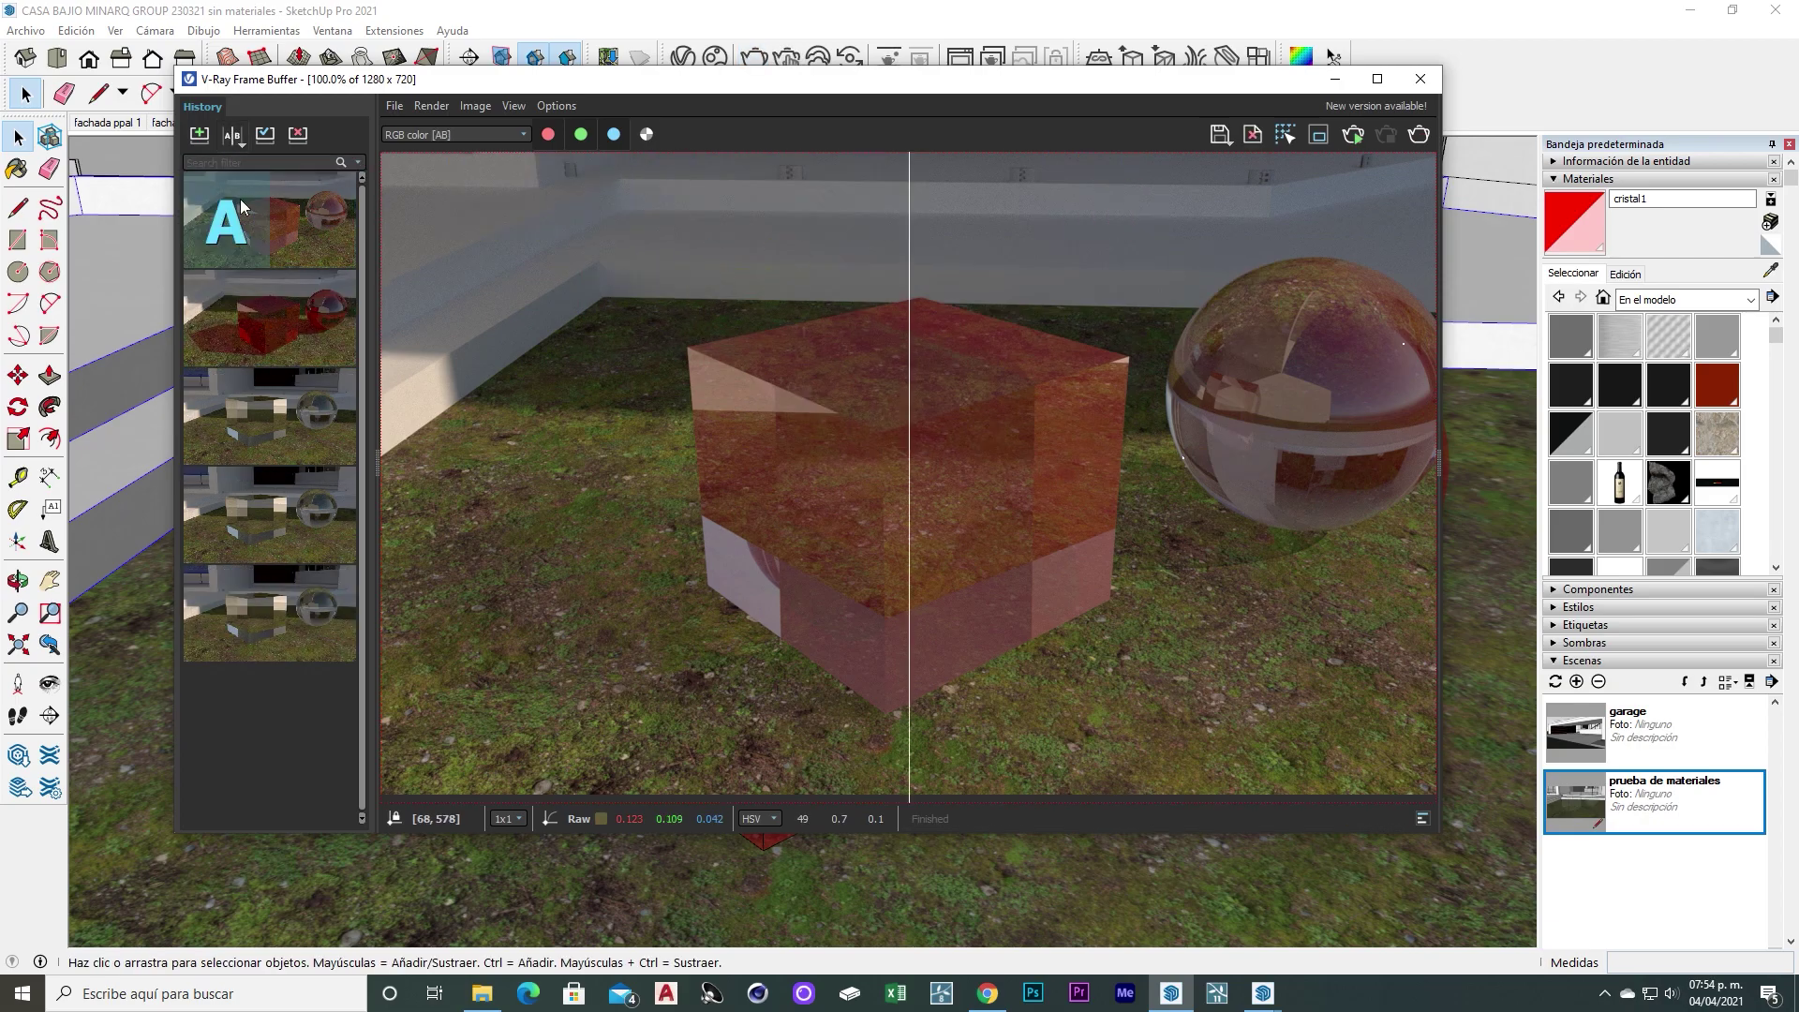
left_click(286, 310)
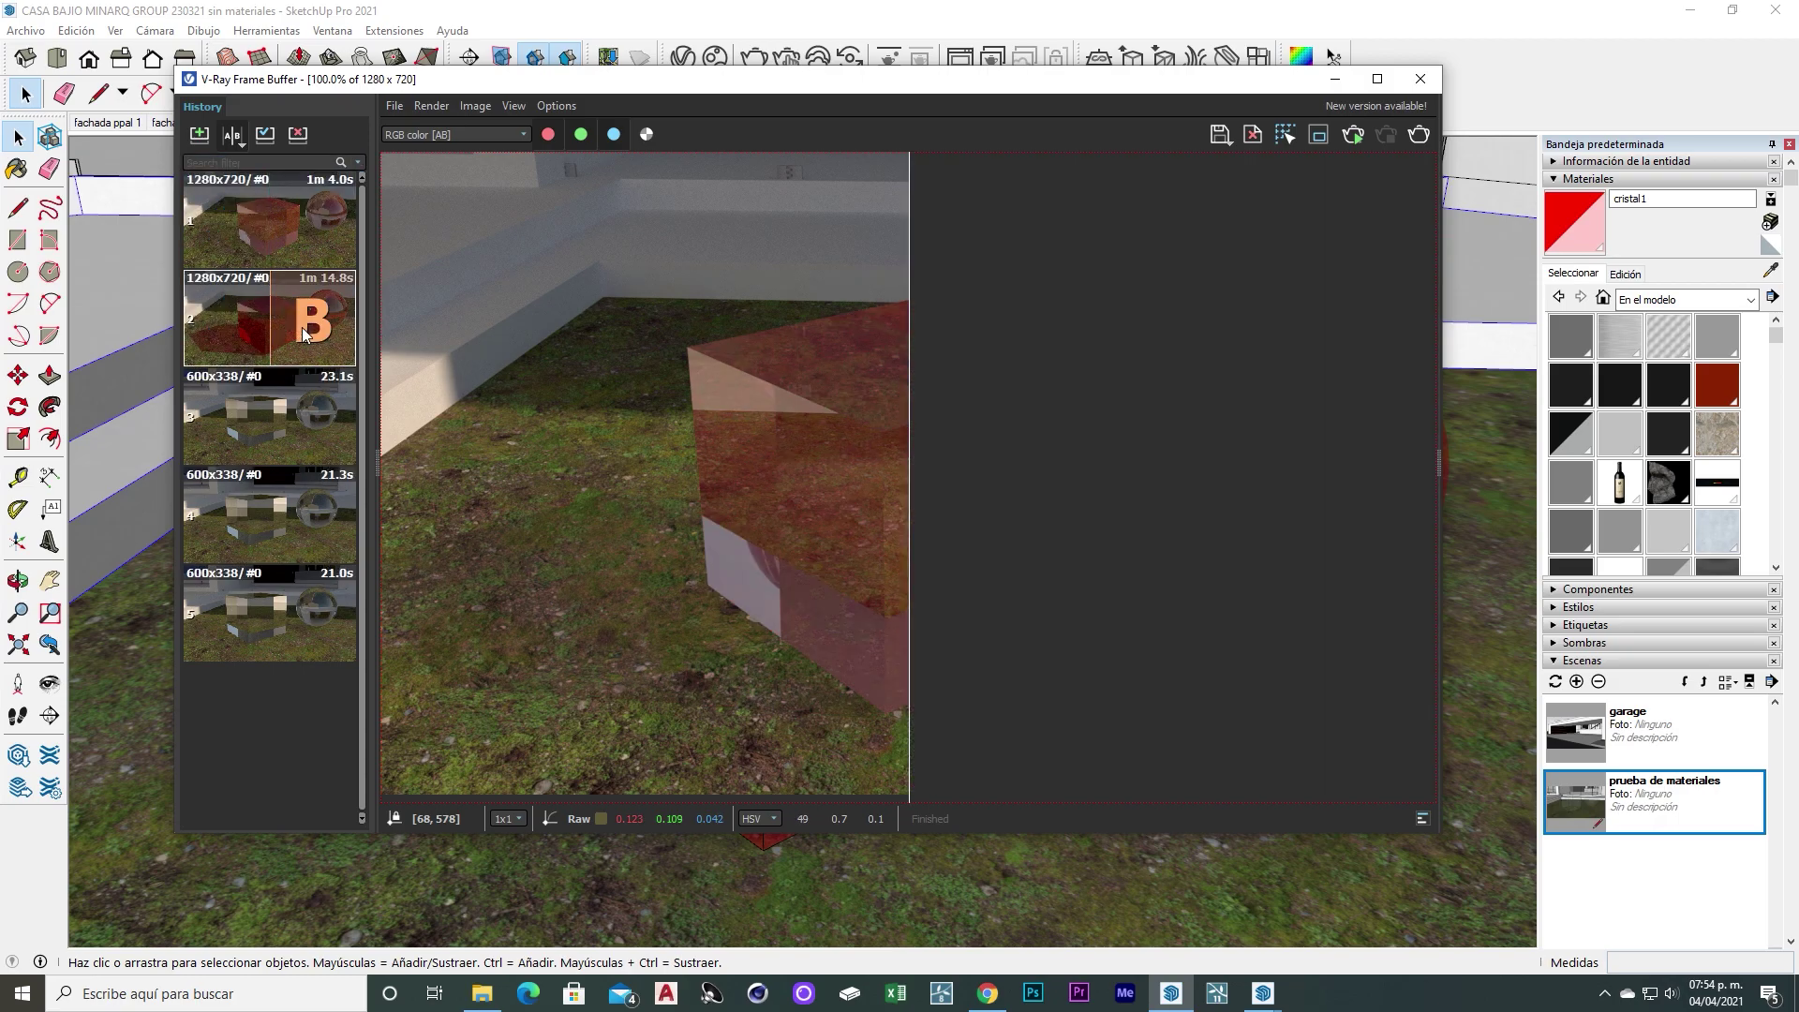
left_click_drag(914, 444, 1477, 564)
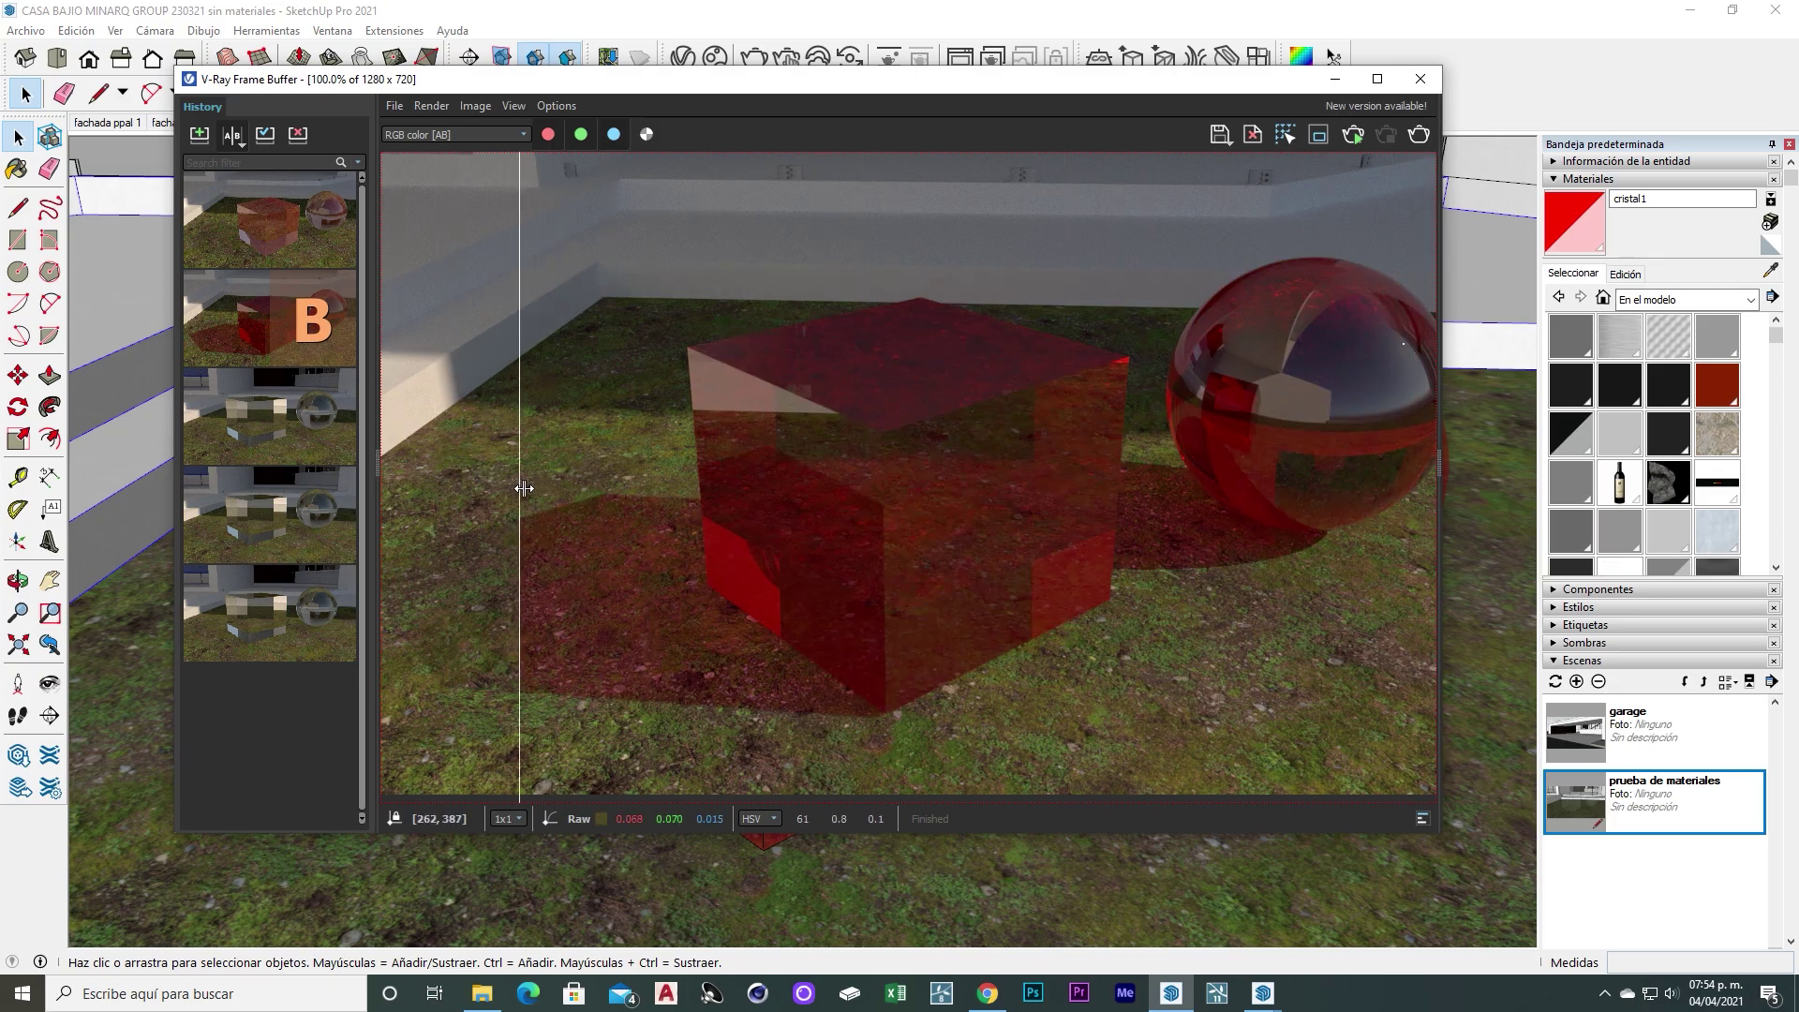
left_click_drag(1477, 563, 1054, 527)
left_click(1420, 83)
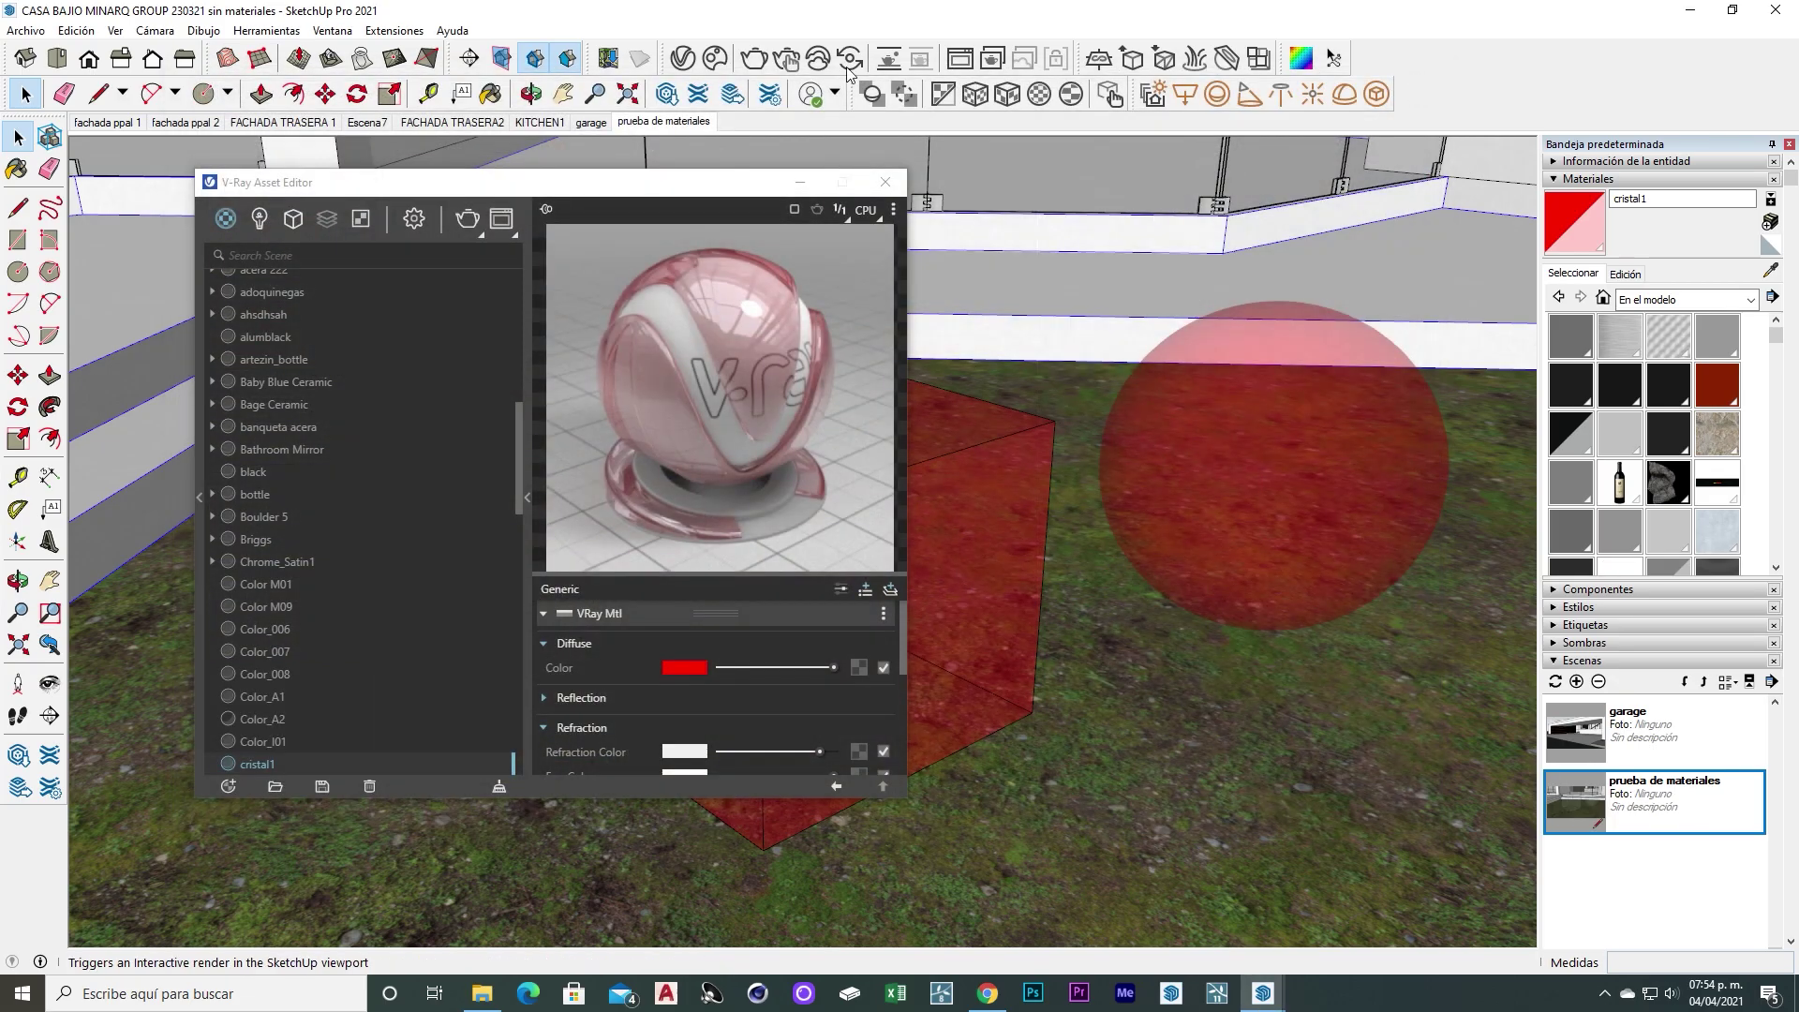
Set cristal1's diffuse colour to a pale mint green
left_click(686, 668)
left_click_drag(666, 445, 581, 319)
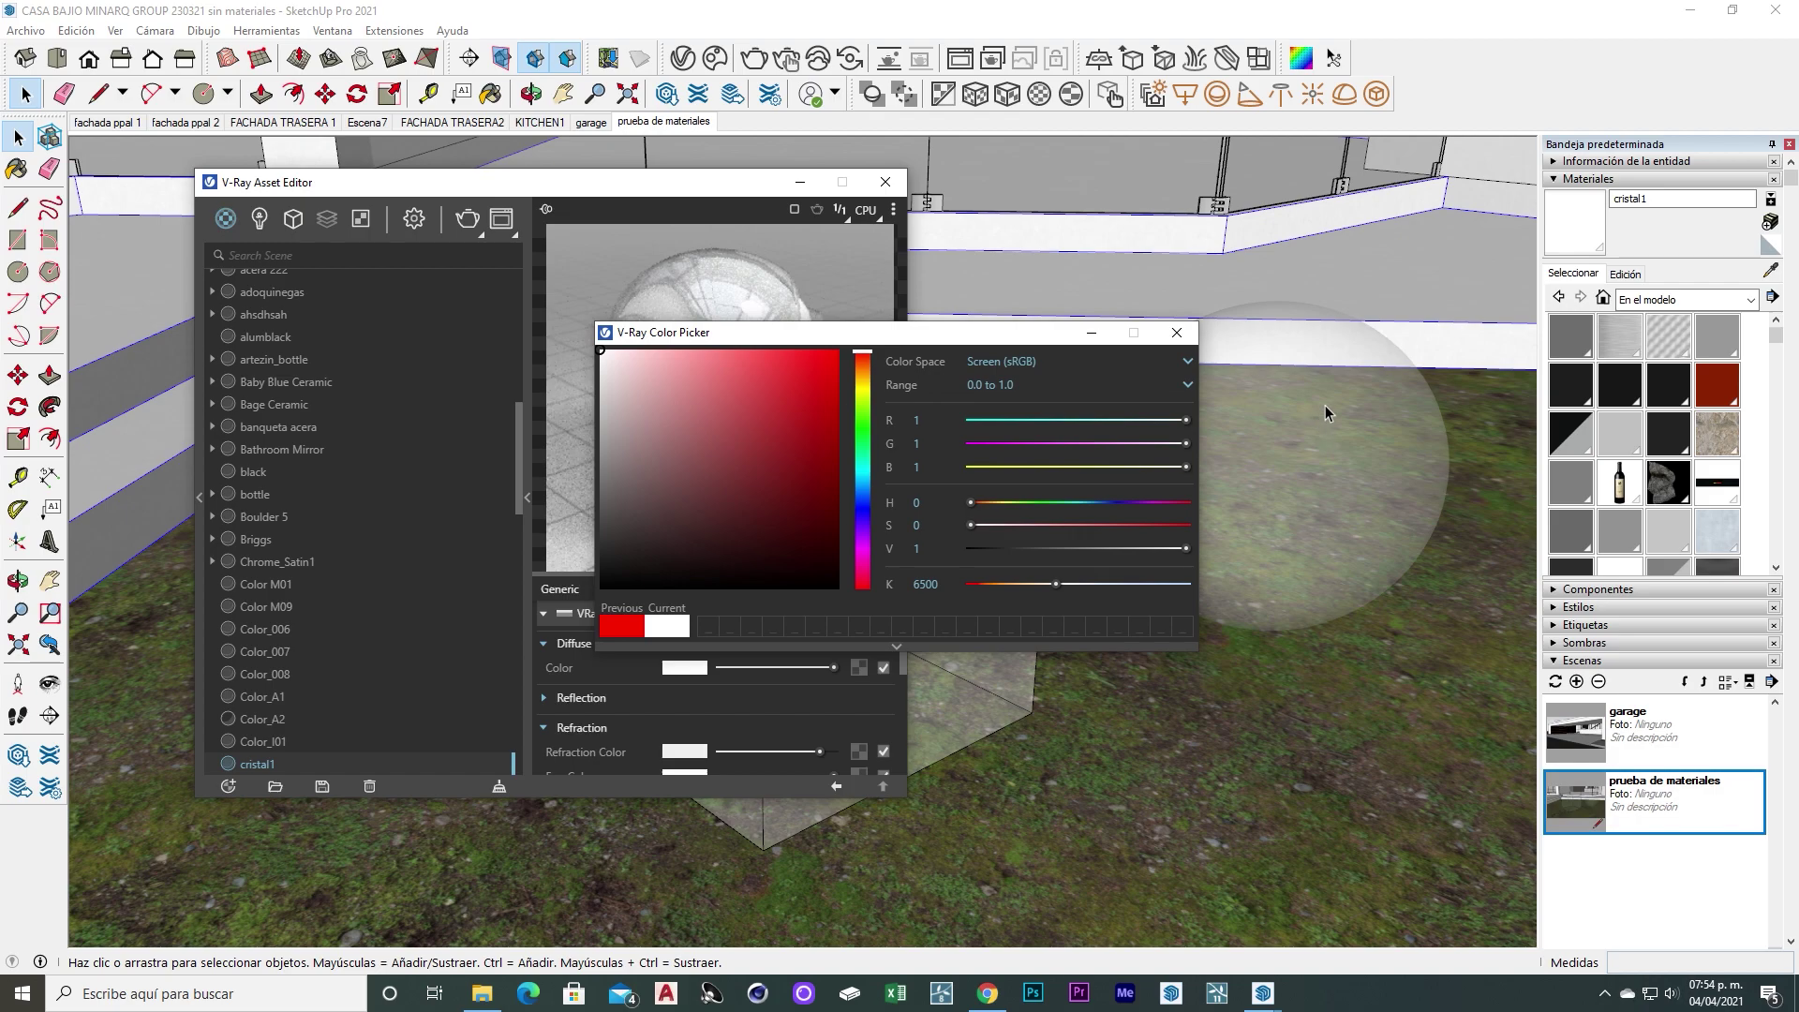
left_click(863, 471)
mouse_move(778, 391)
left_mouse_down()
mouse_move(778, 355)
mouse_move(666, 352)
mouse_move(668, 390)
left_mouse_up()
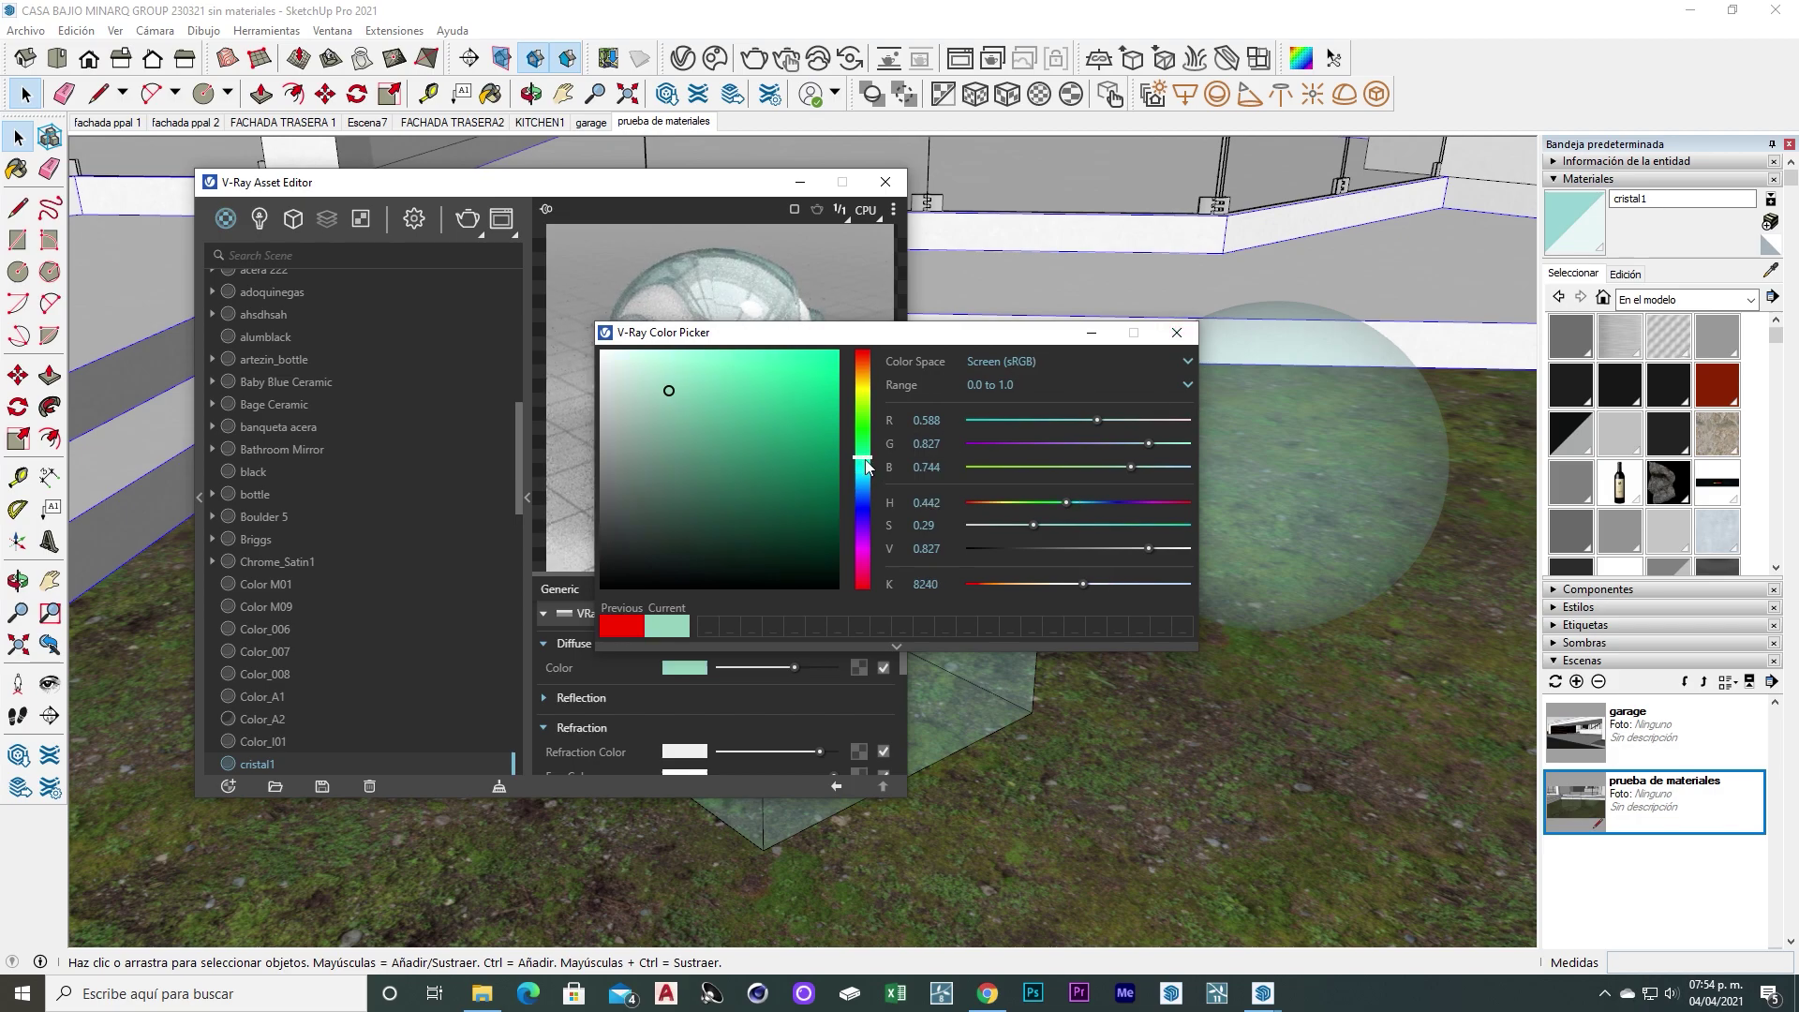
left_click(1177, 332)
scroll(744, 688, "down", 2)
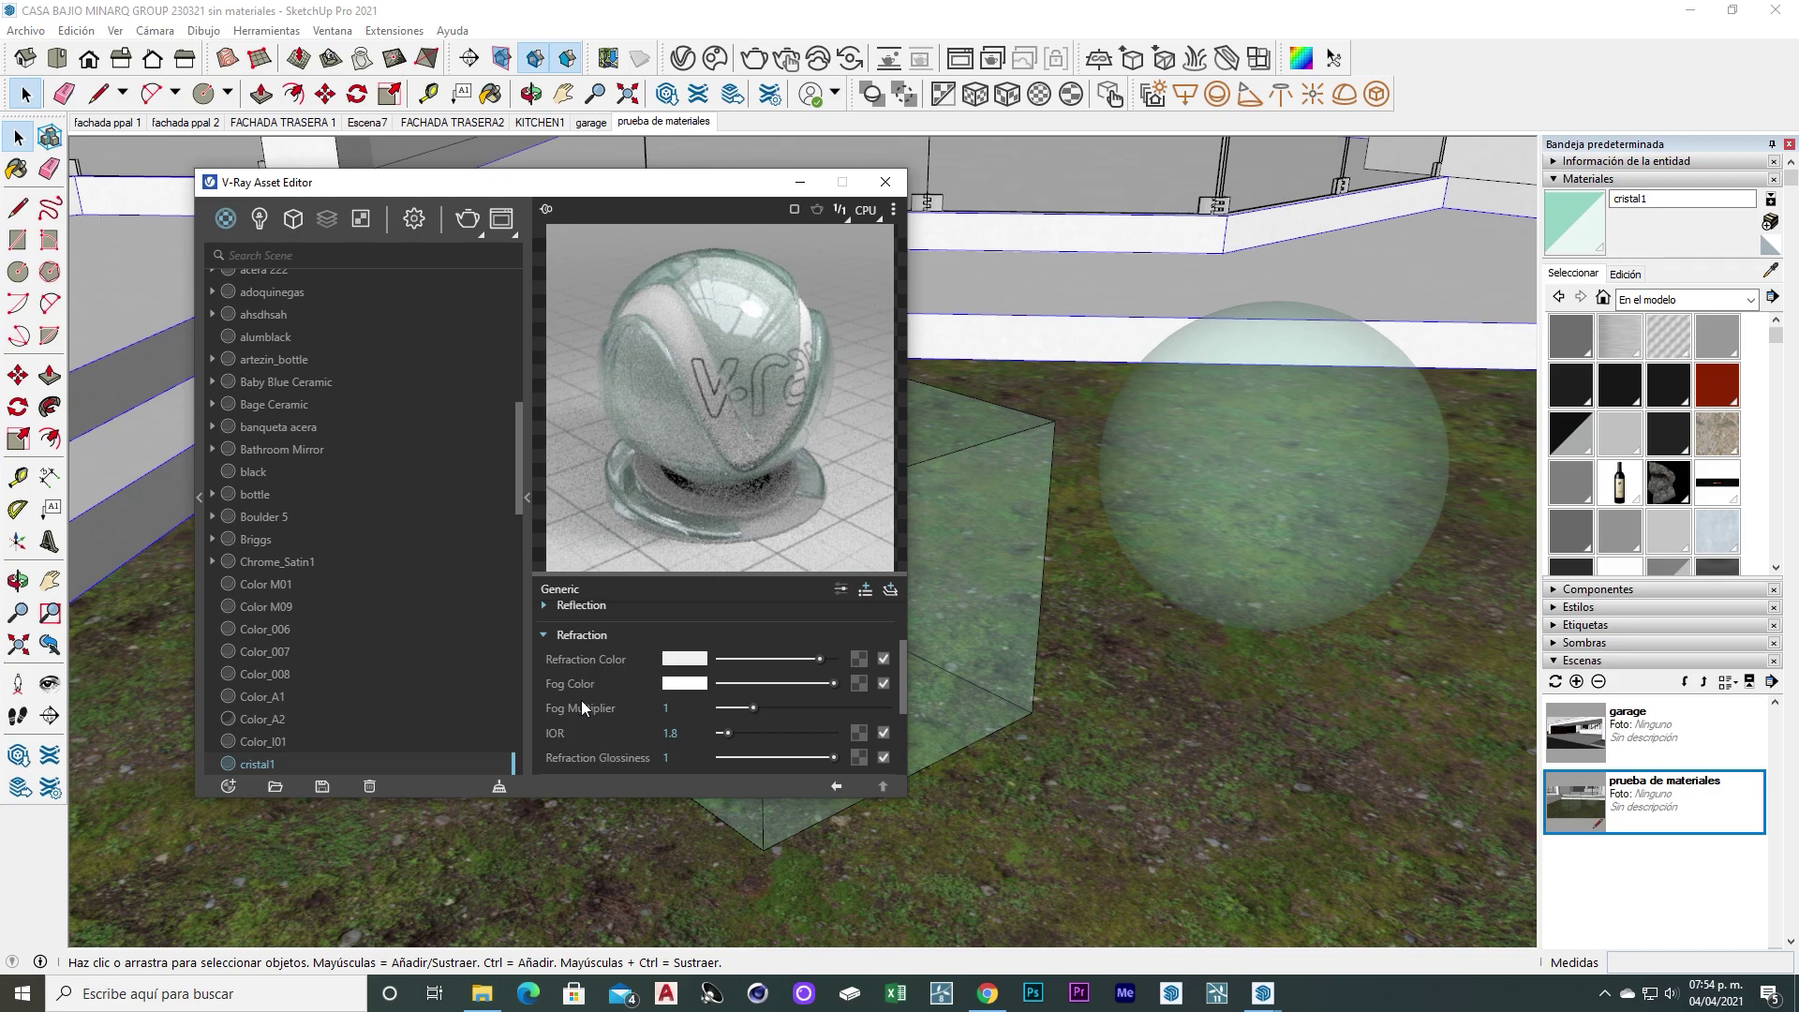
left_click_drag(824, 657, 836, 657)
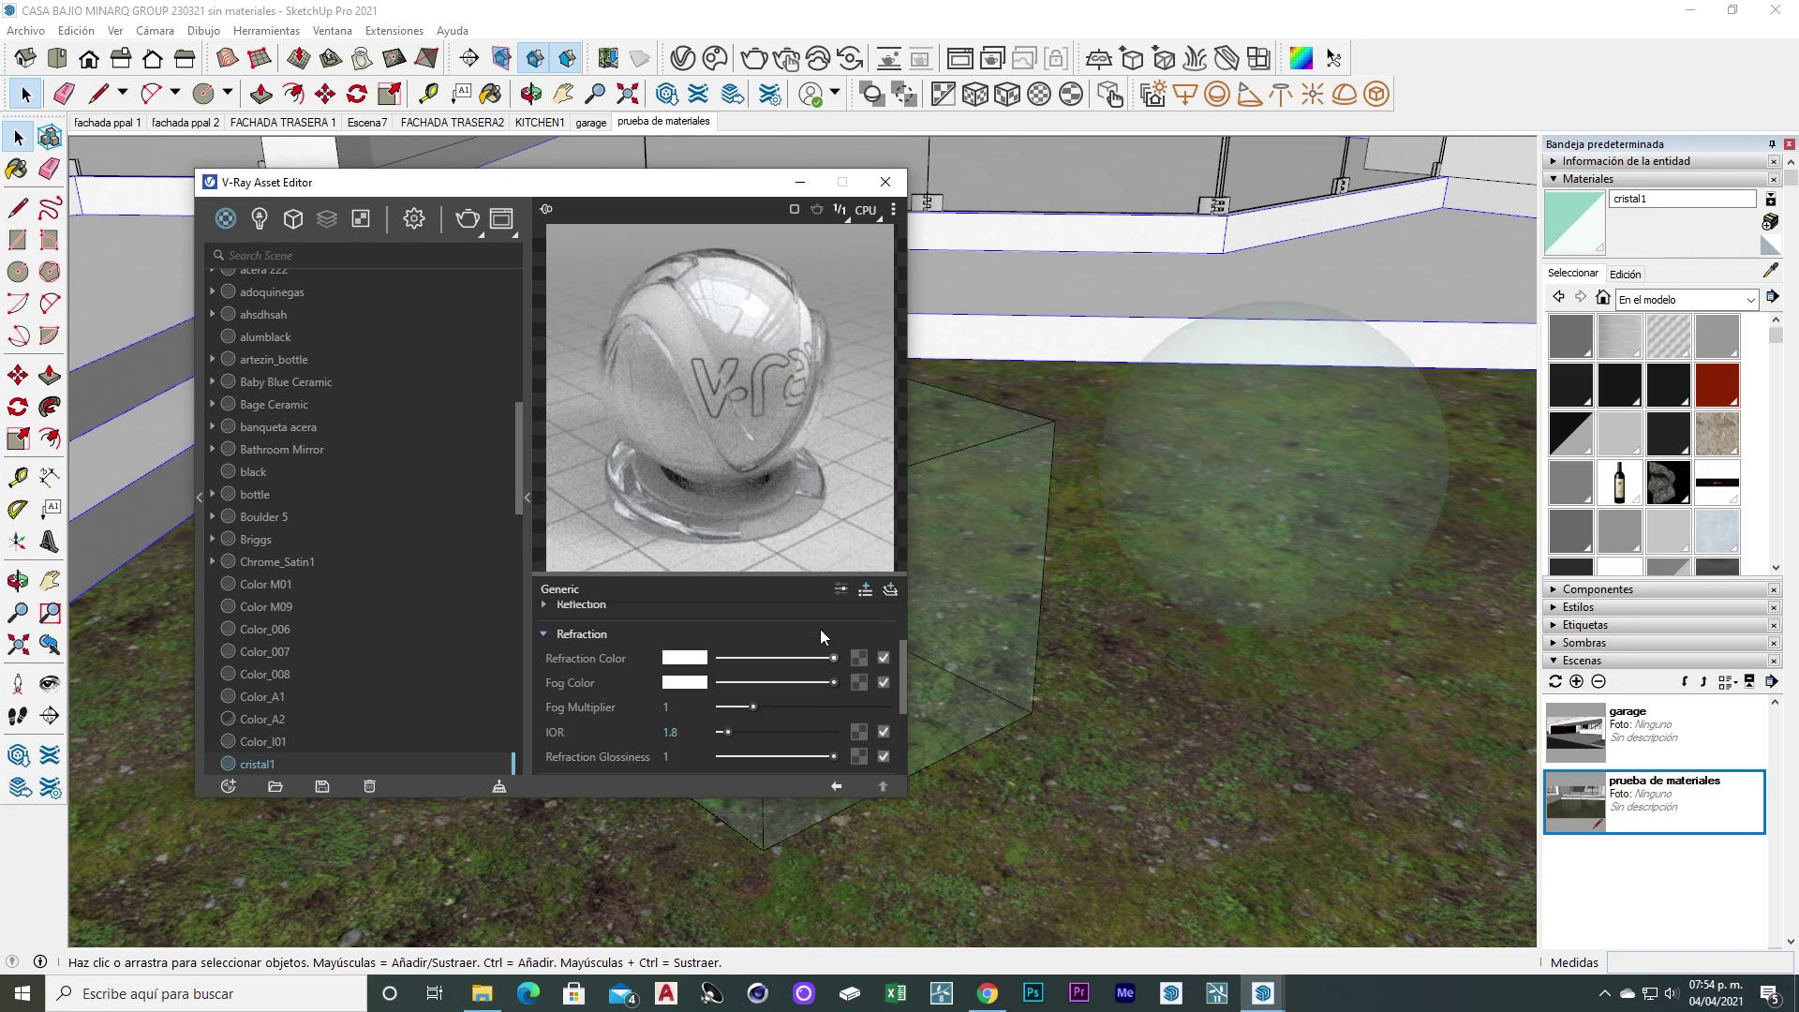
Give cristal1 a faint pale-aqua fog colour (R 0.898, B 0.974) and return to the prueba de materiales scene
left_click(672, 684)
left_click(862, 460)
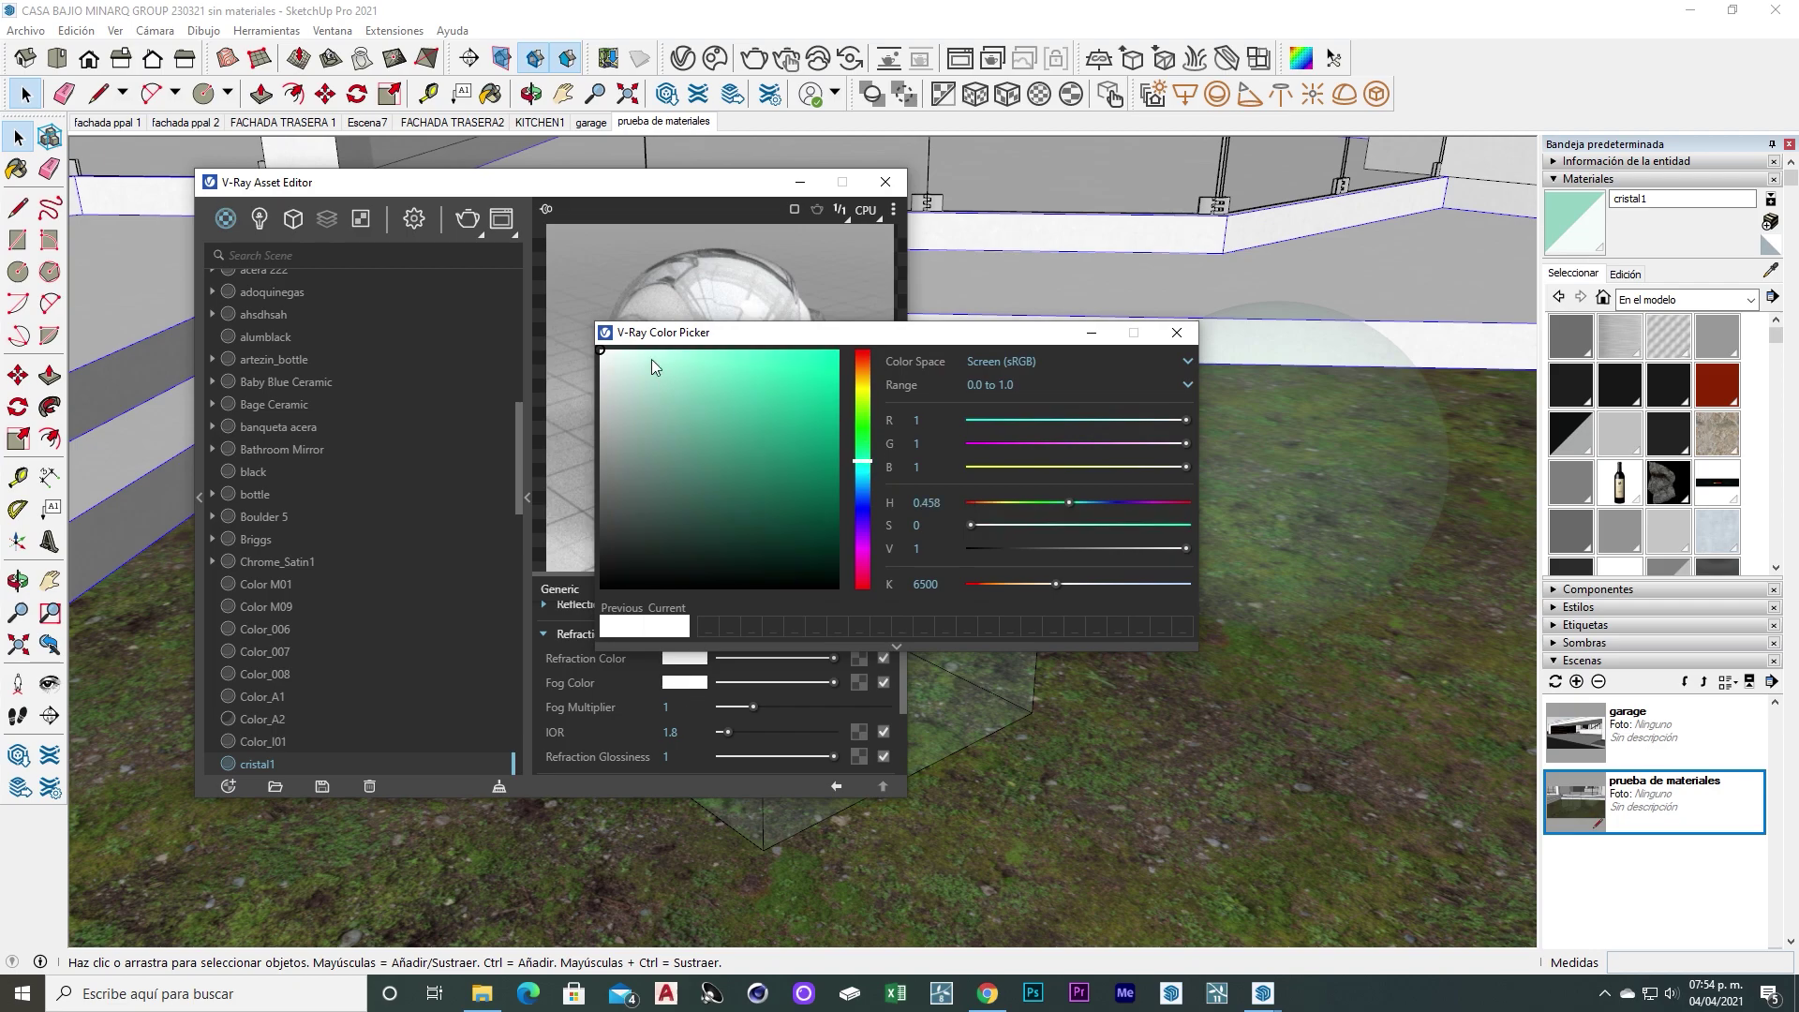
mouse_move(651, 358)
left_mouse_down()
mouse_move(624, 350)
mouse_move(944, 357)
left_mouse_up()
left_click(829, 373)
key("Escape")
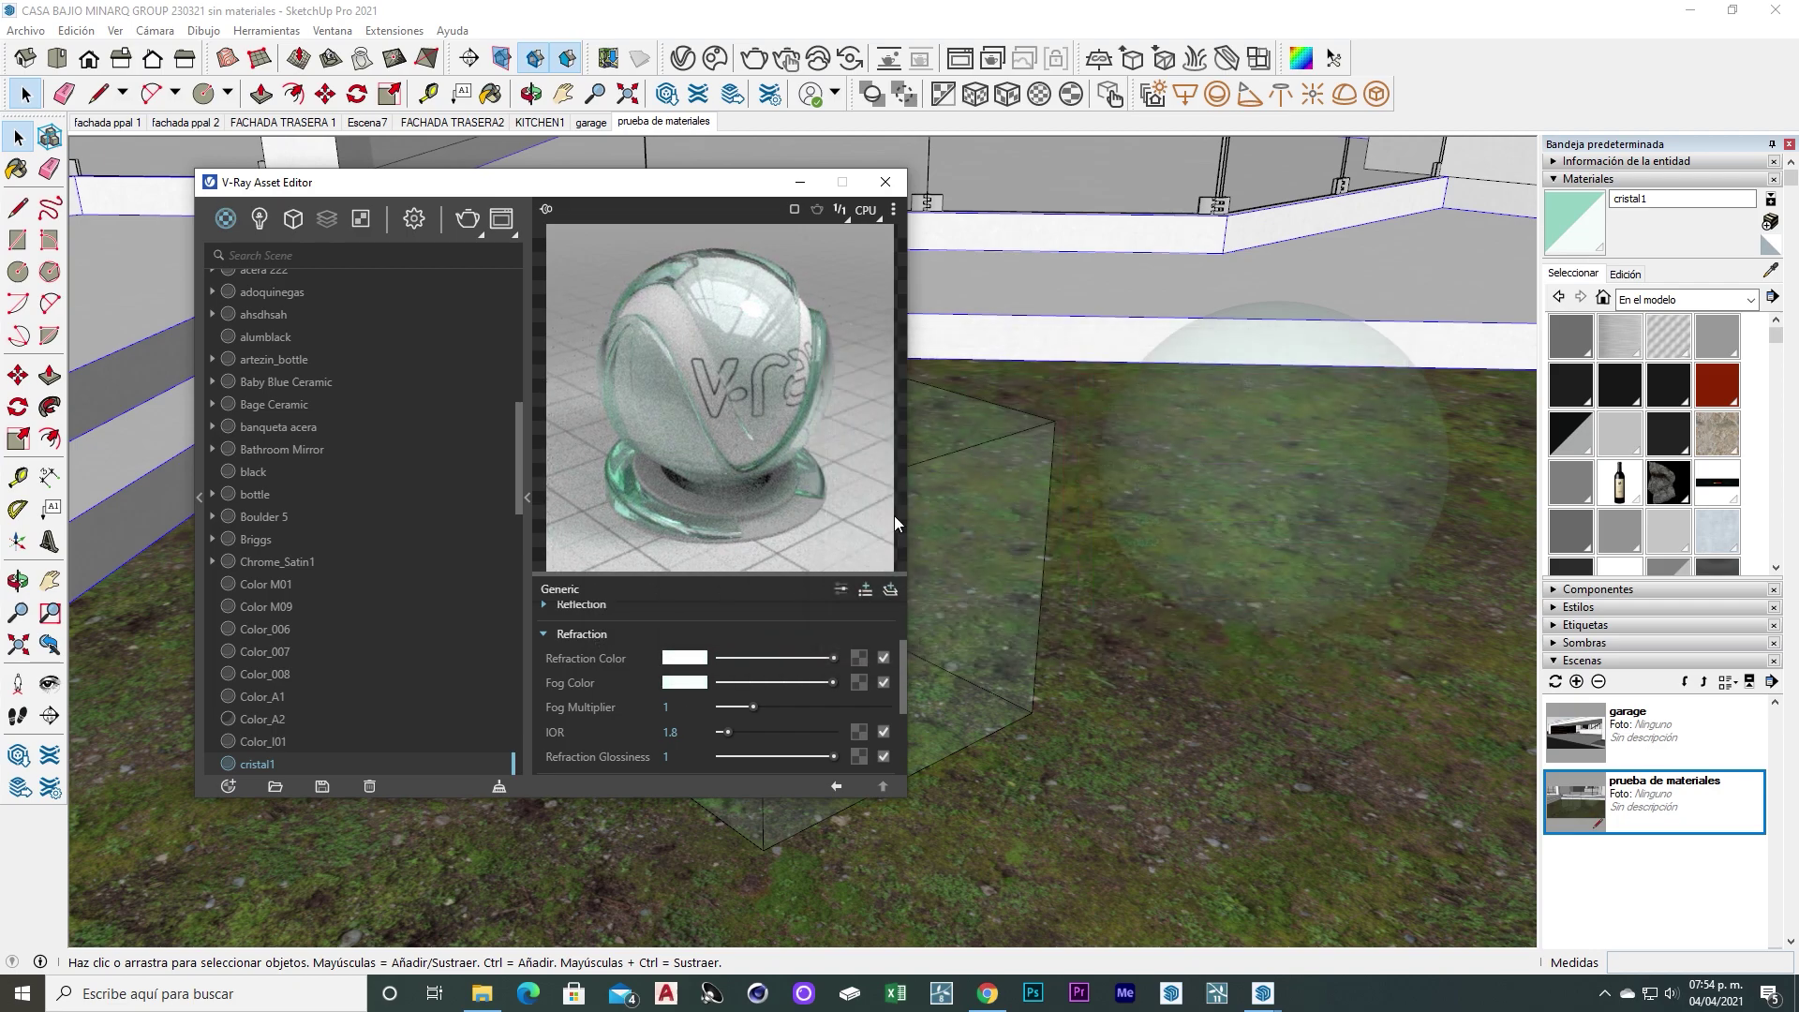
mouse_move(894, 515)
middle_mouse_down()
mouse_move(1031, 544)
mouse_move(885, 283)
middle_mouse_up()
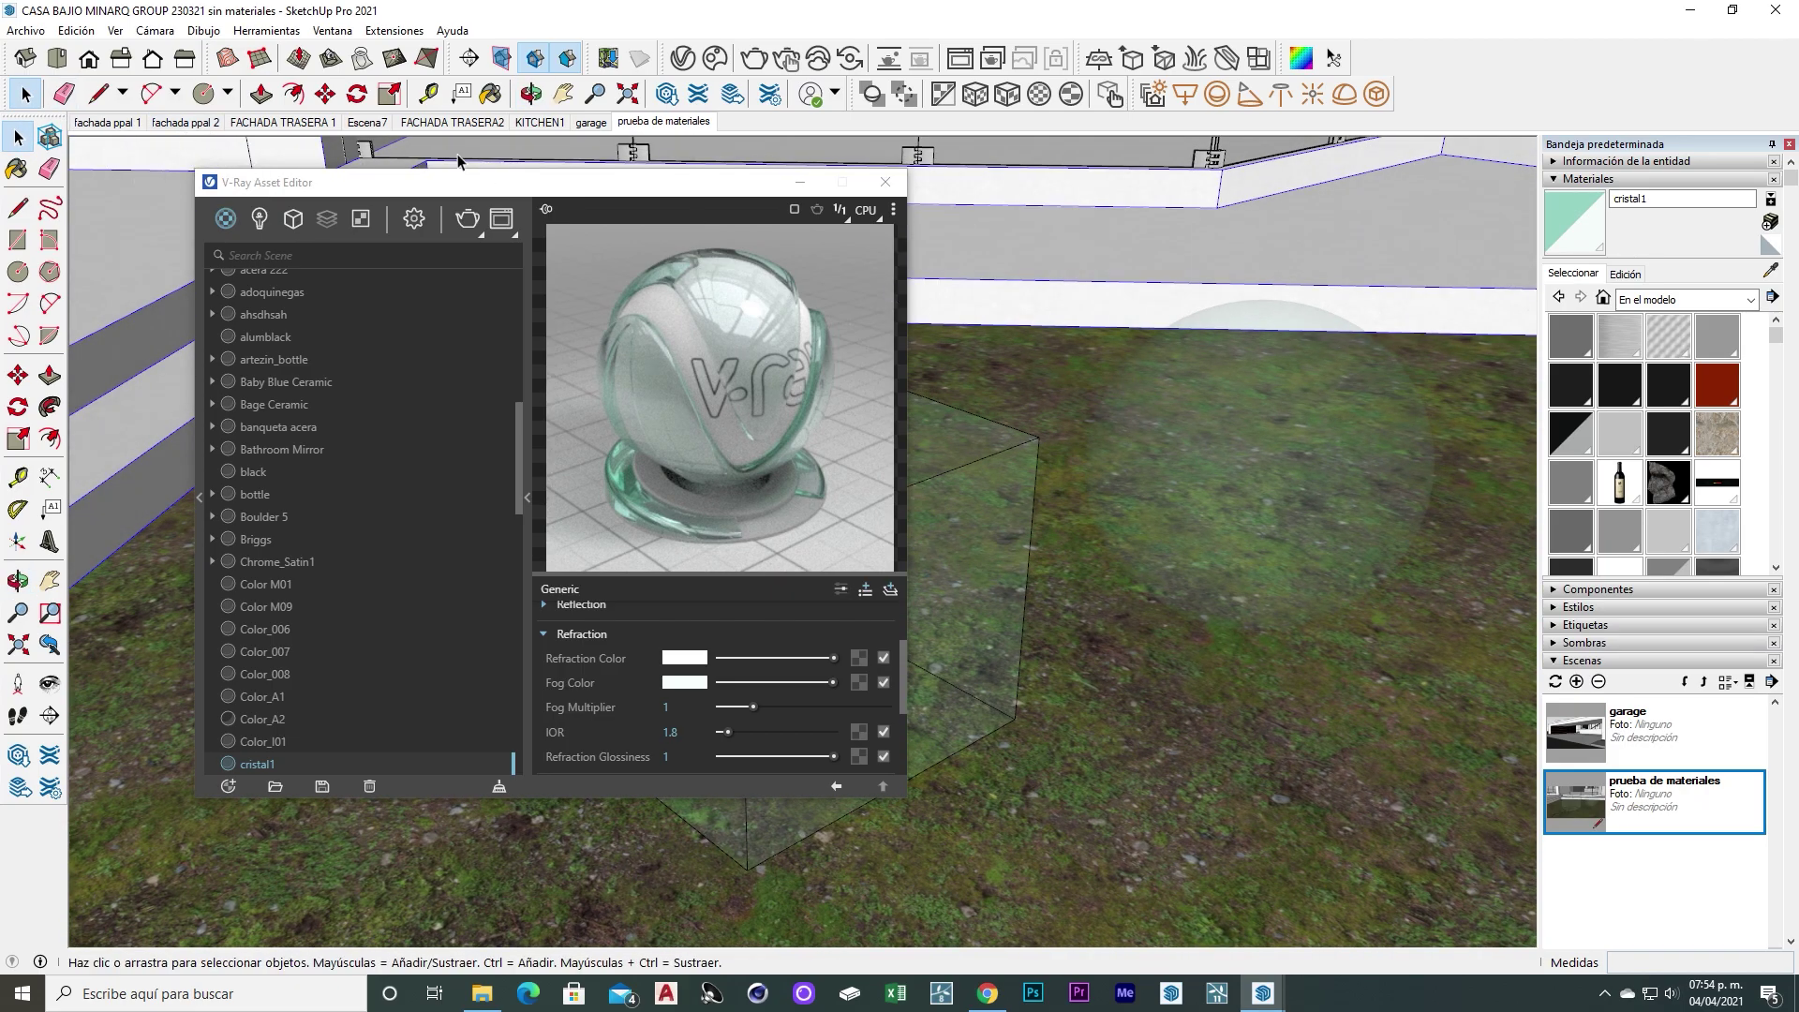
left_click(650, 123)
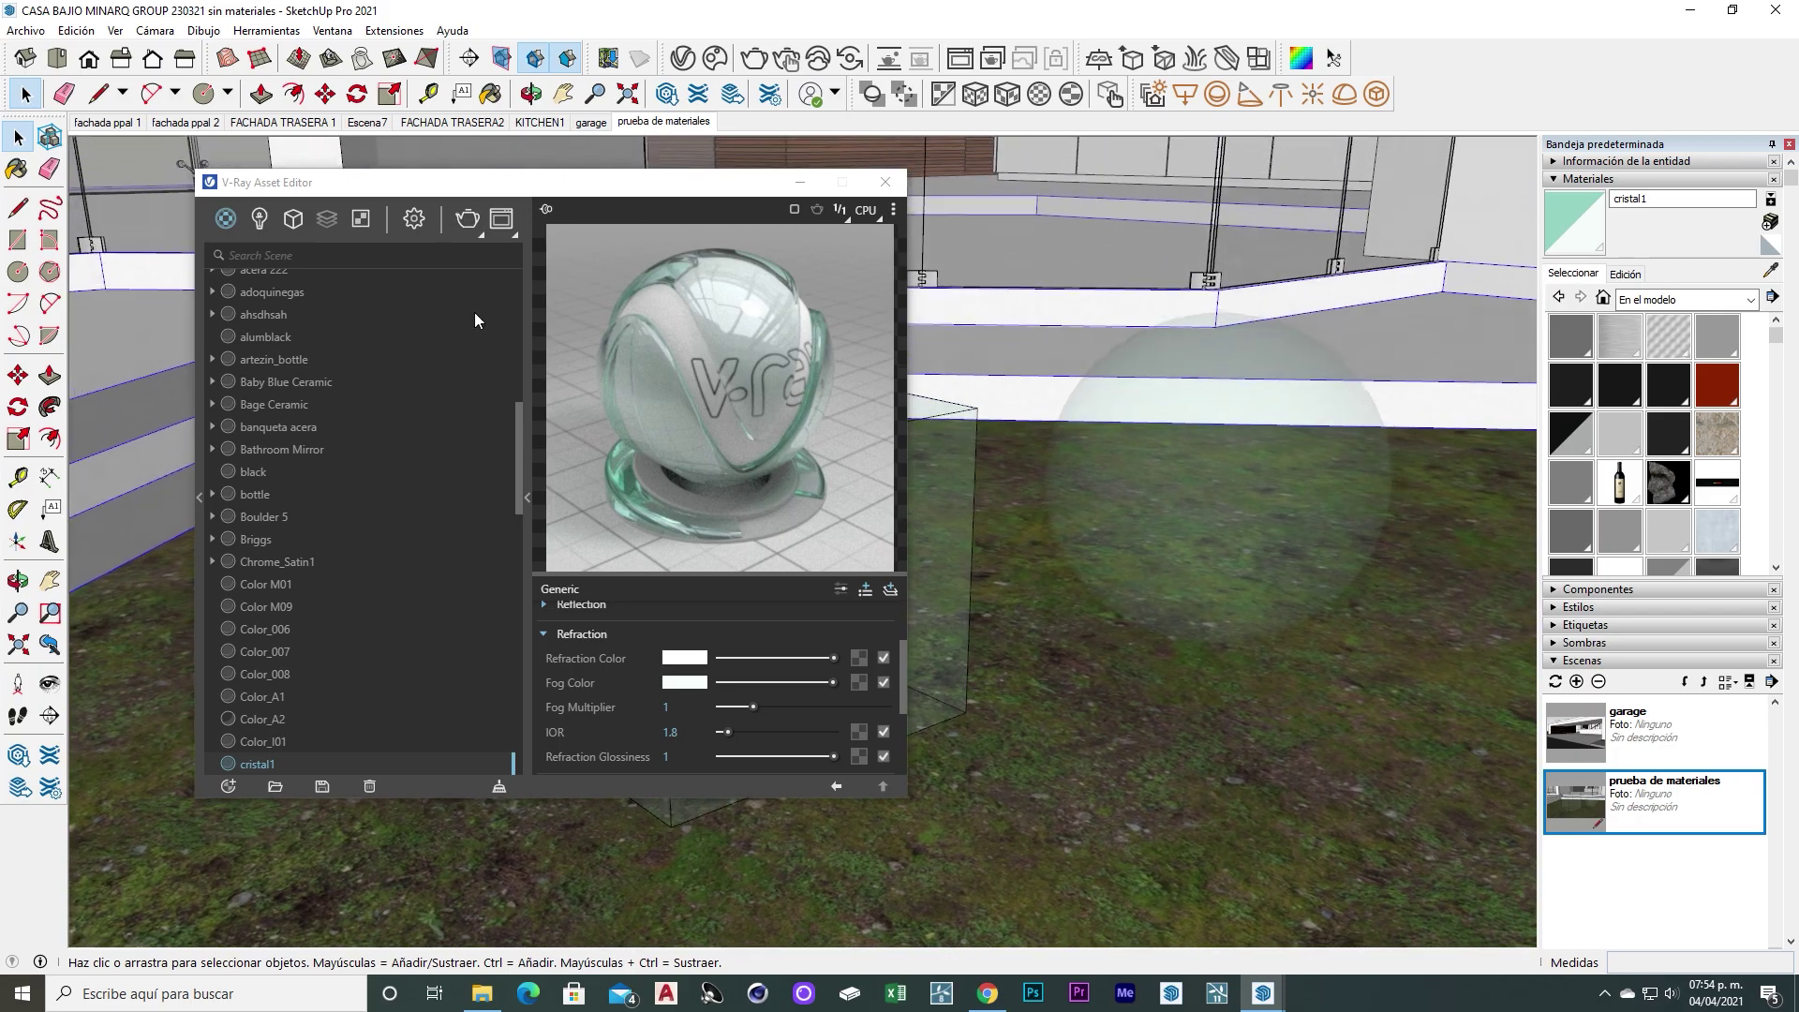
Review cristal1's Reflection and Refraction settings, then move the Asset Editor slightly aside
left_click(555, 628)
left_click(543, 603)
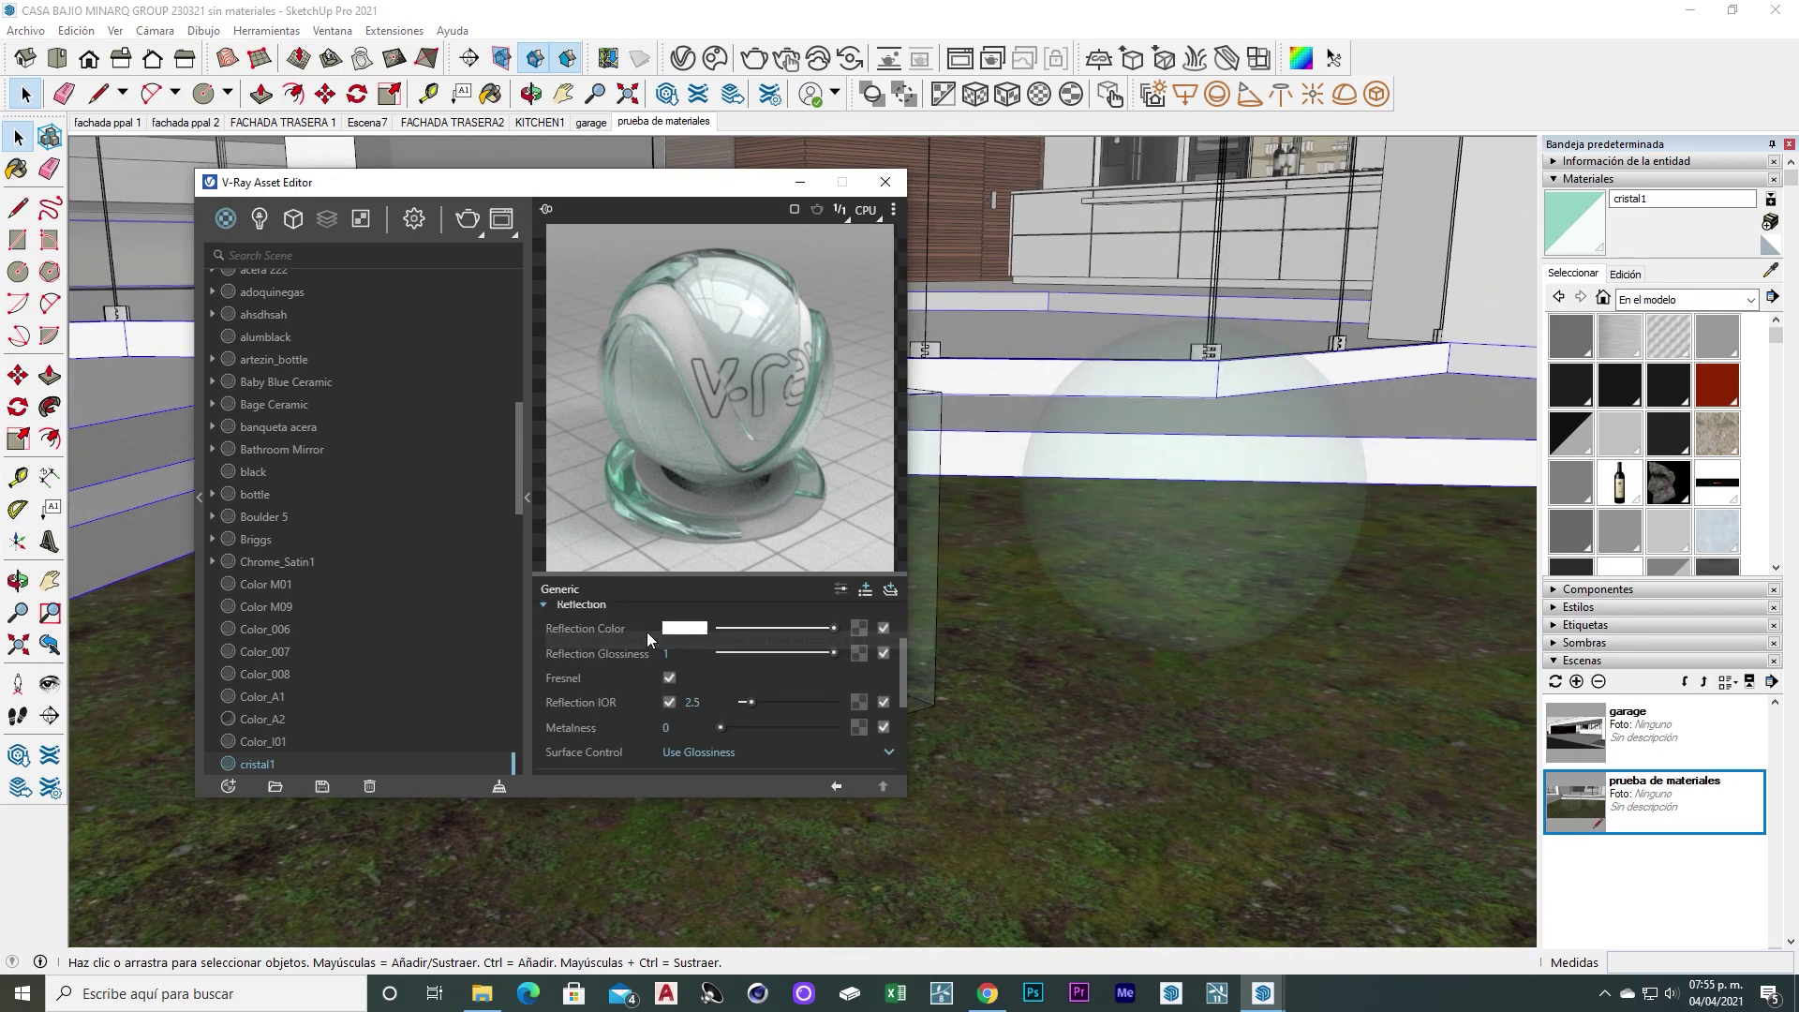
scroll(620, 718, "up", 3)
left_click(620, 718)
scroll(620, 703, "down", 2)
scroll(622, 672, "down", 2)
scroll(620, 690, "down", 2)
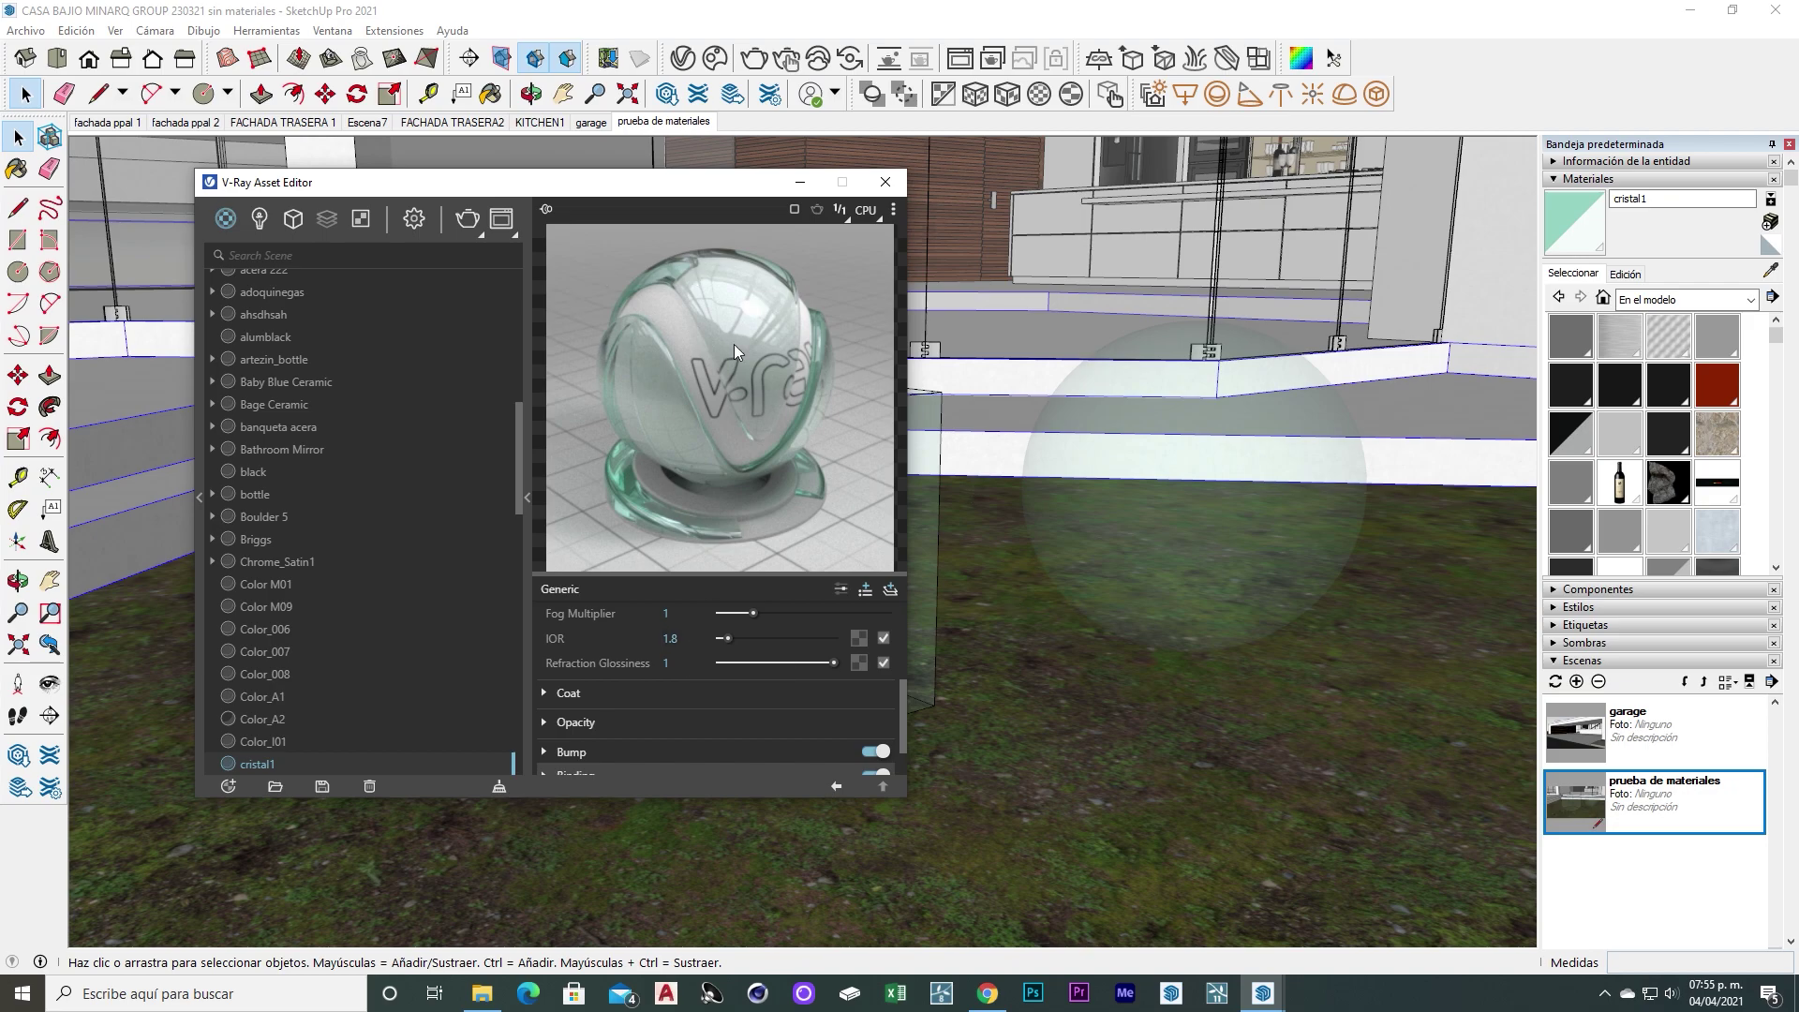
left_click_drag(675, 183, 654, 175)
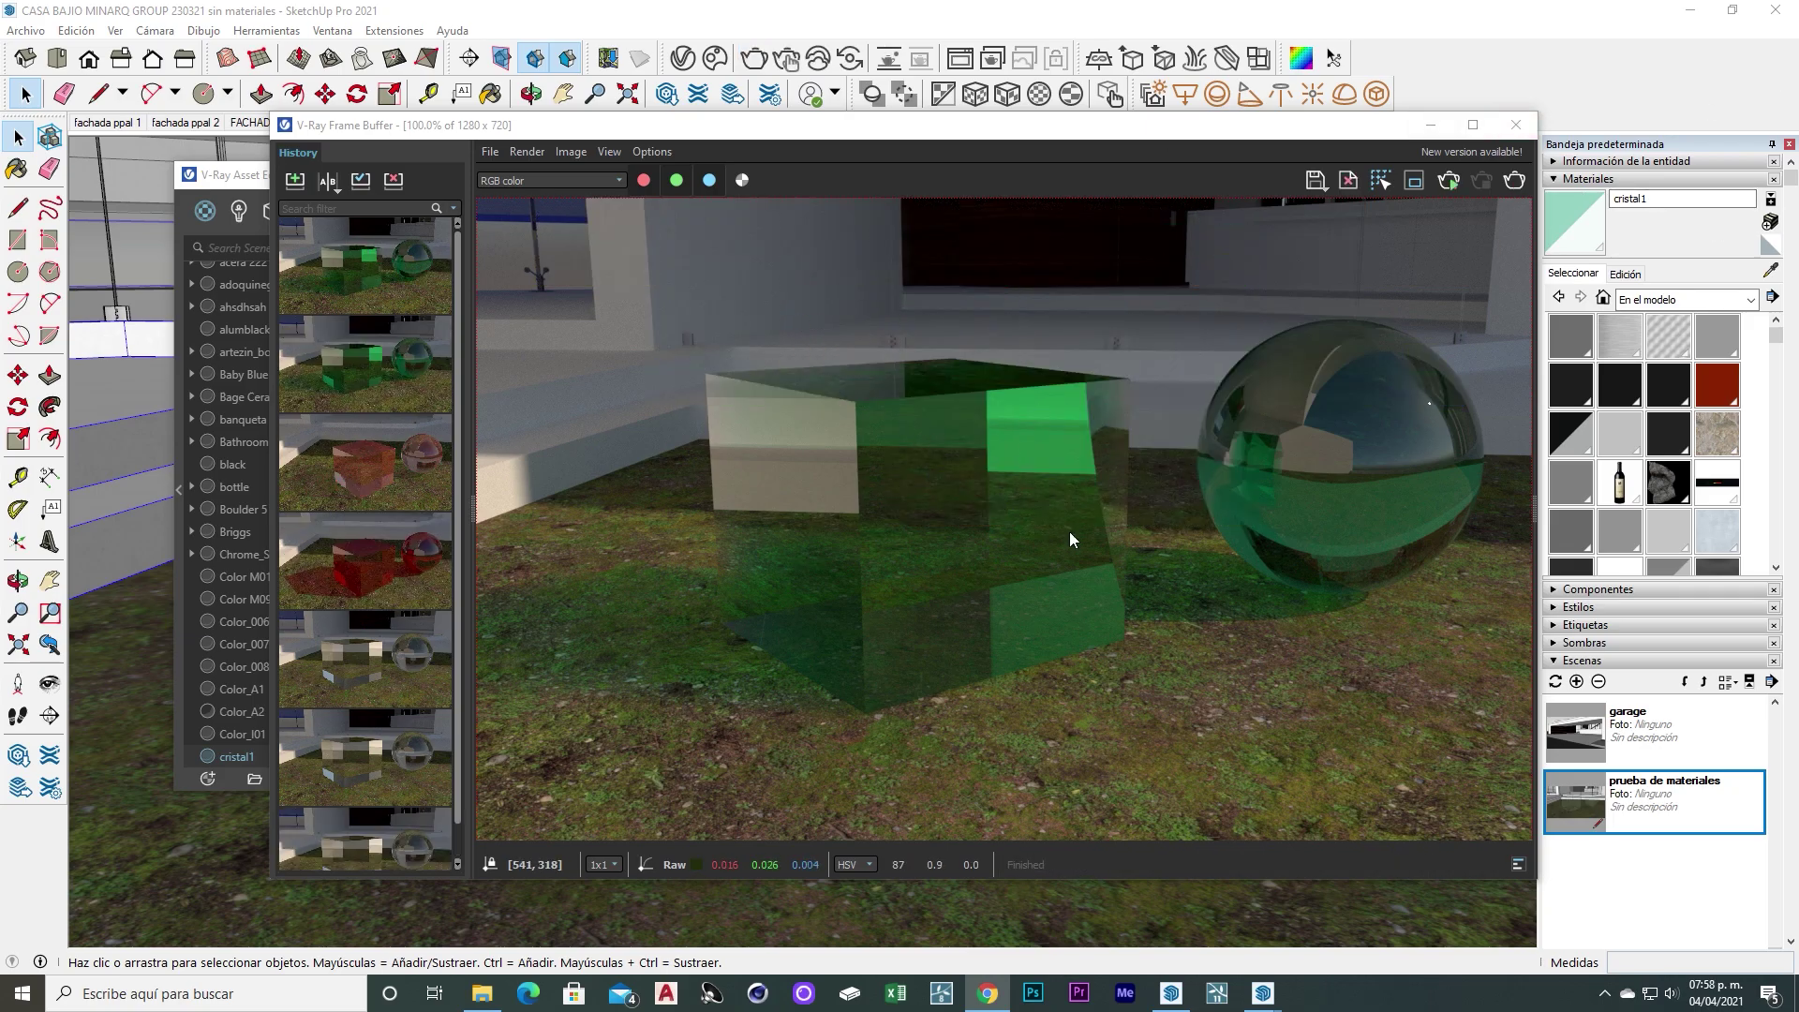
Compare the earlier and latest green-glass renders in History, then return to cristal1's Refraction settings
double_click(397, 377)
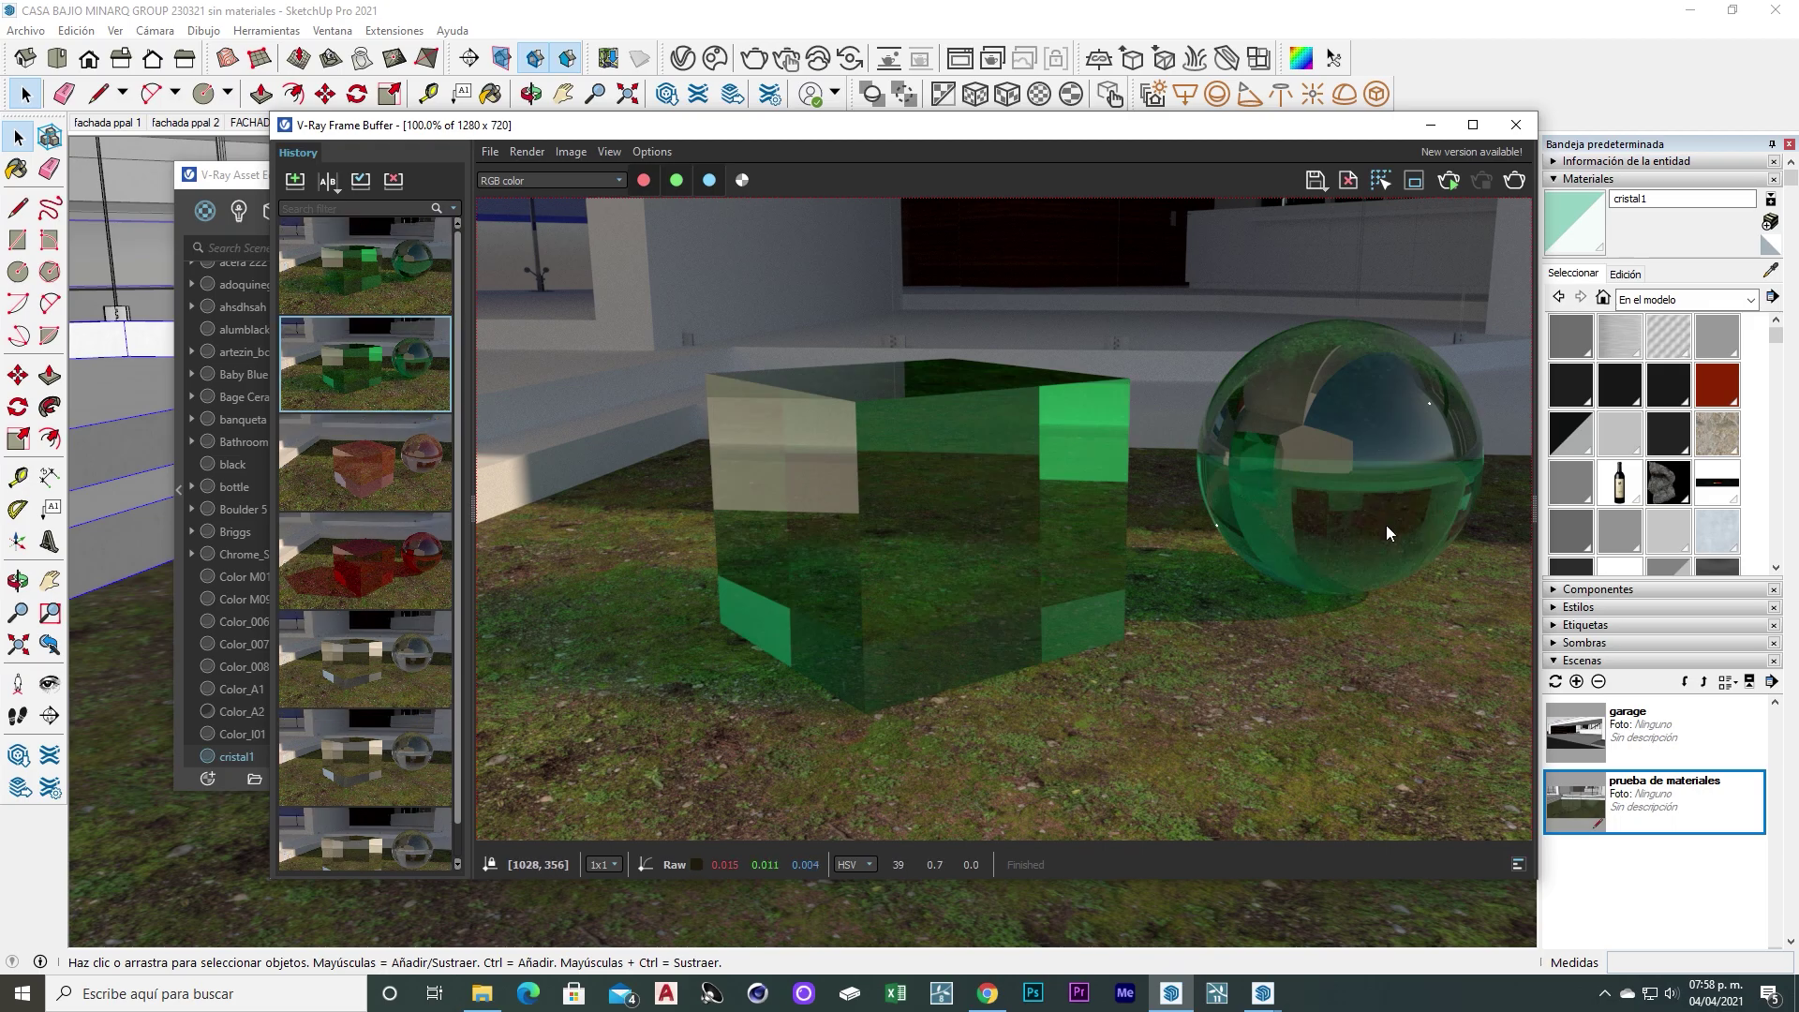
double_click(379, 281)
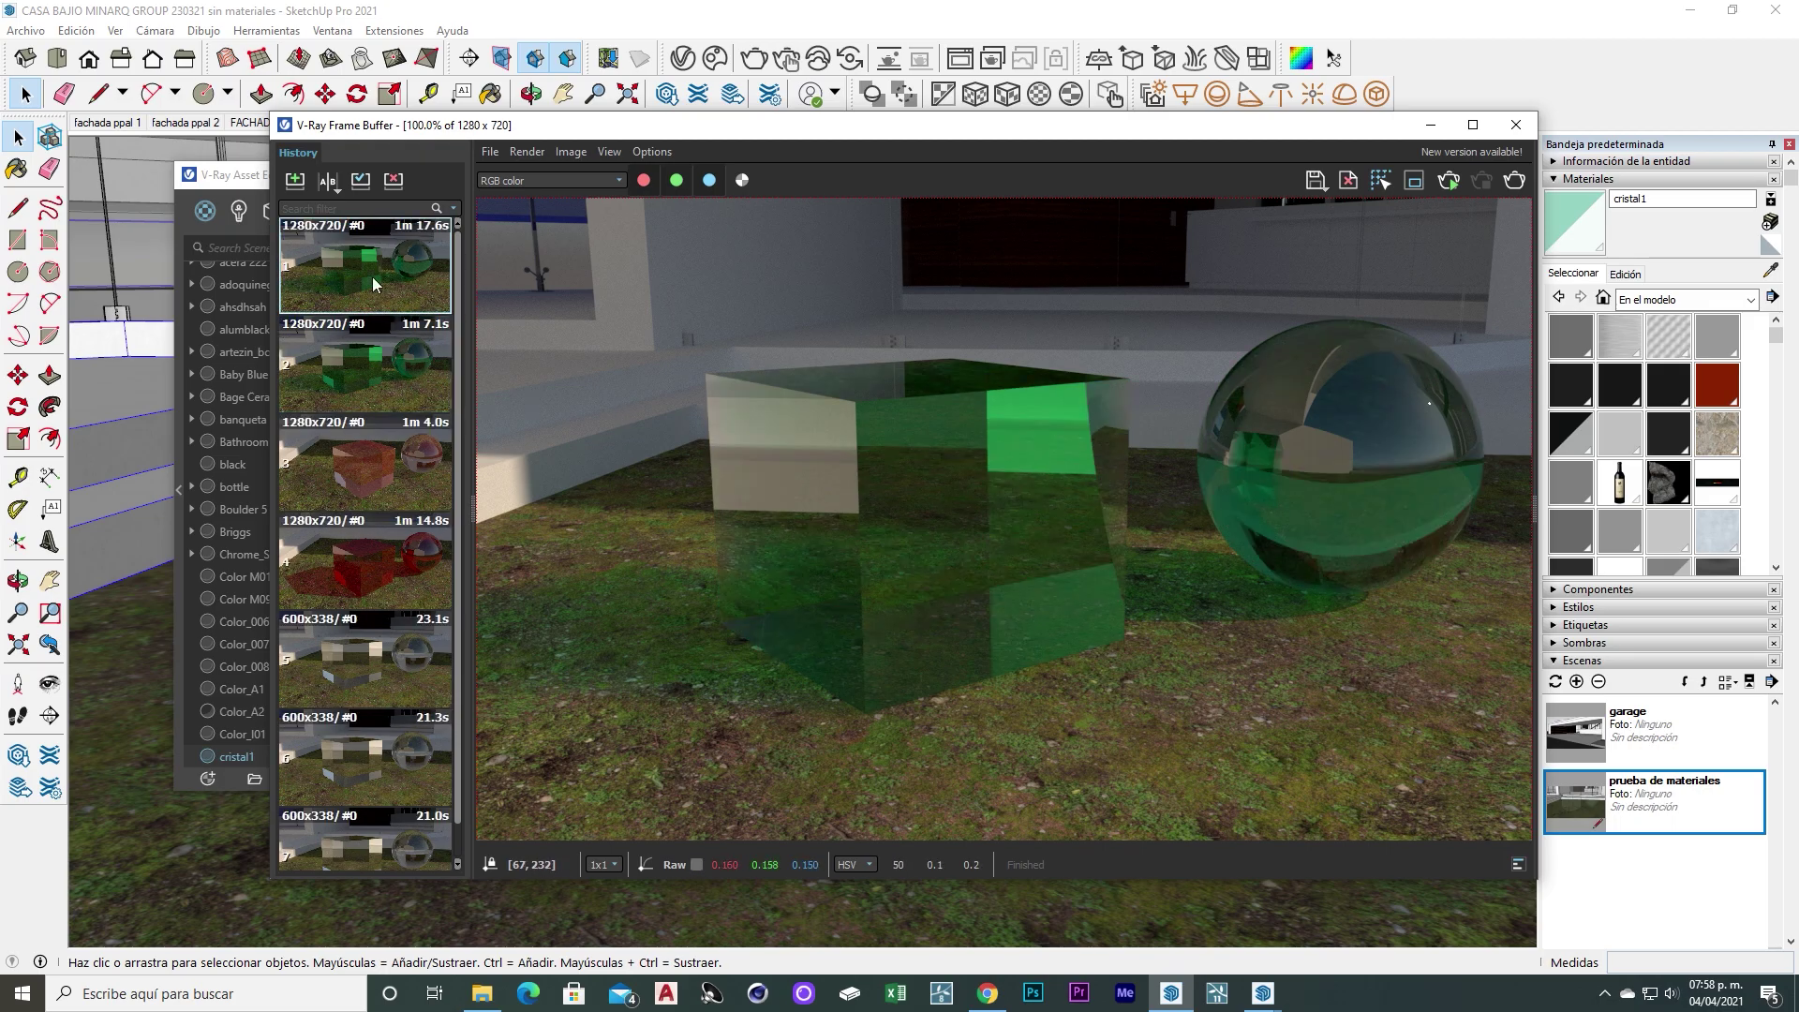
left_click(232, 178)
scroll(581, 628, "up", 2)
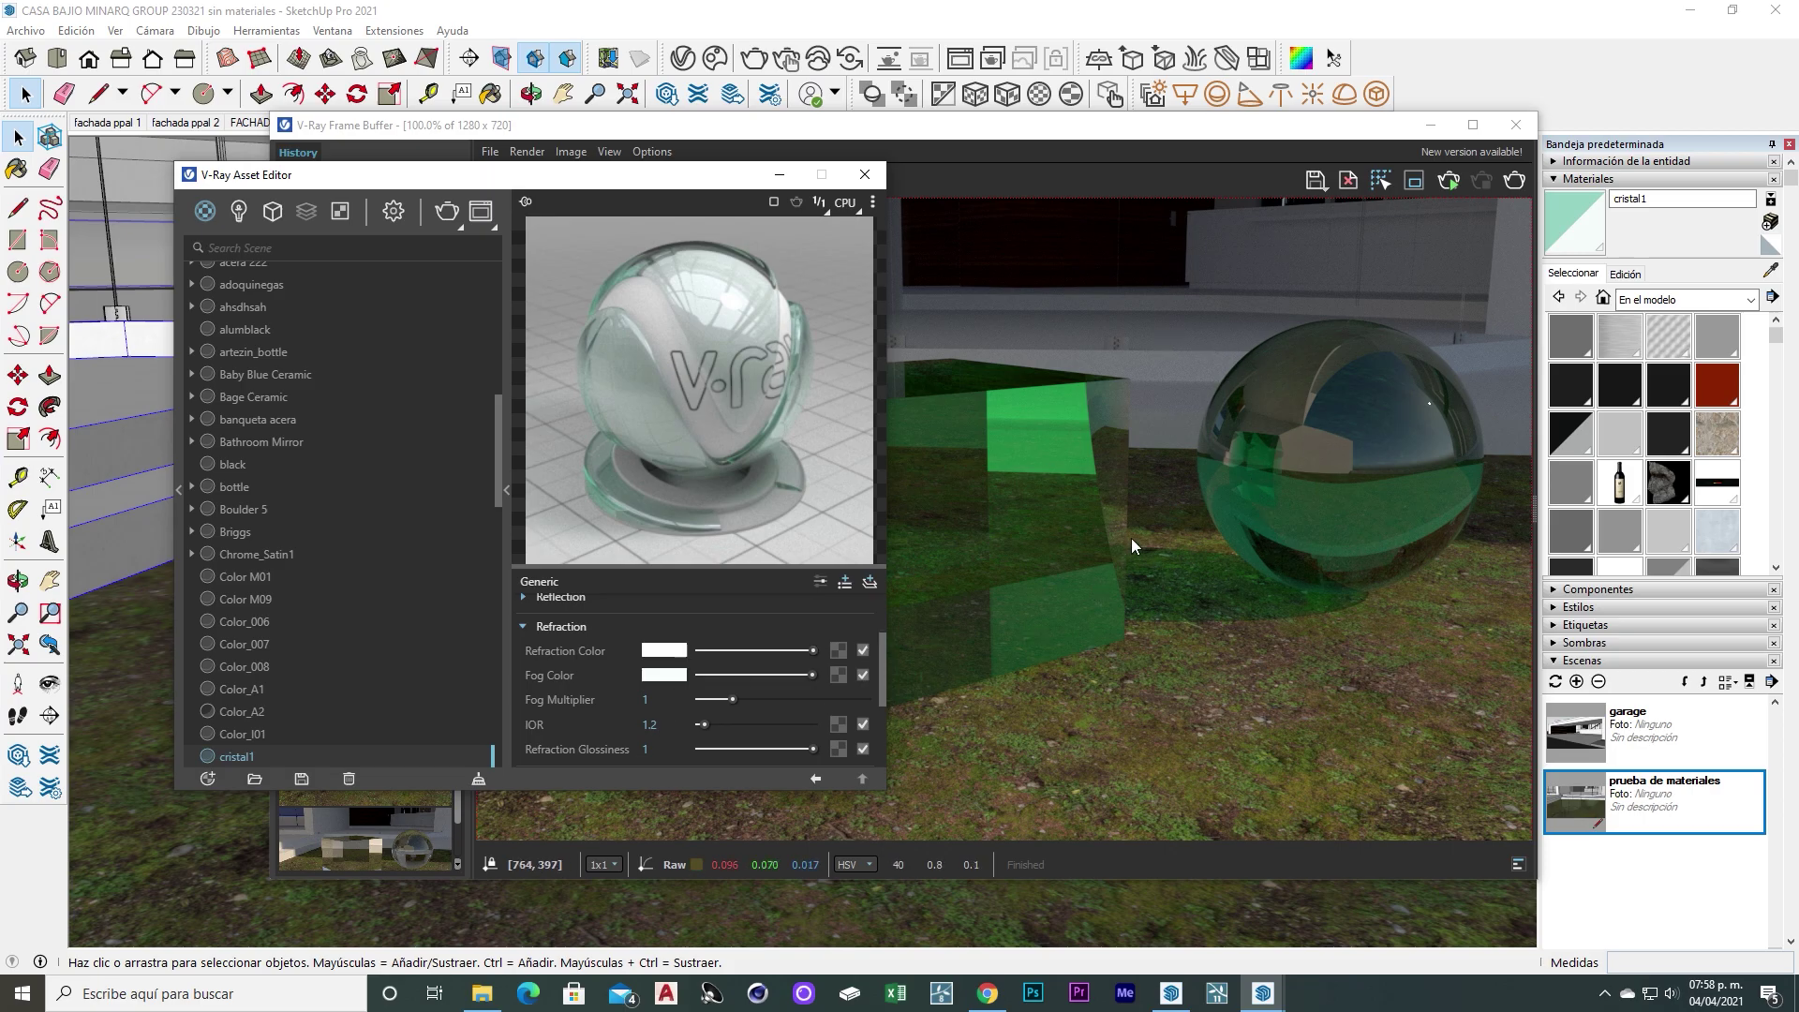
Set cristal1's refraction IOR to 1.2, close both V-Ray windows, and orbit over the cube
left_click(673, 735)
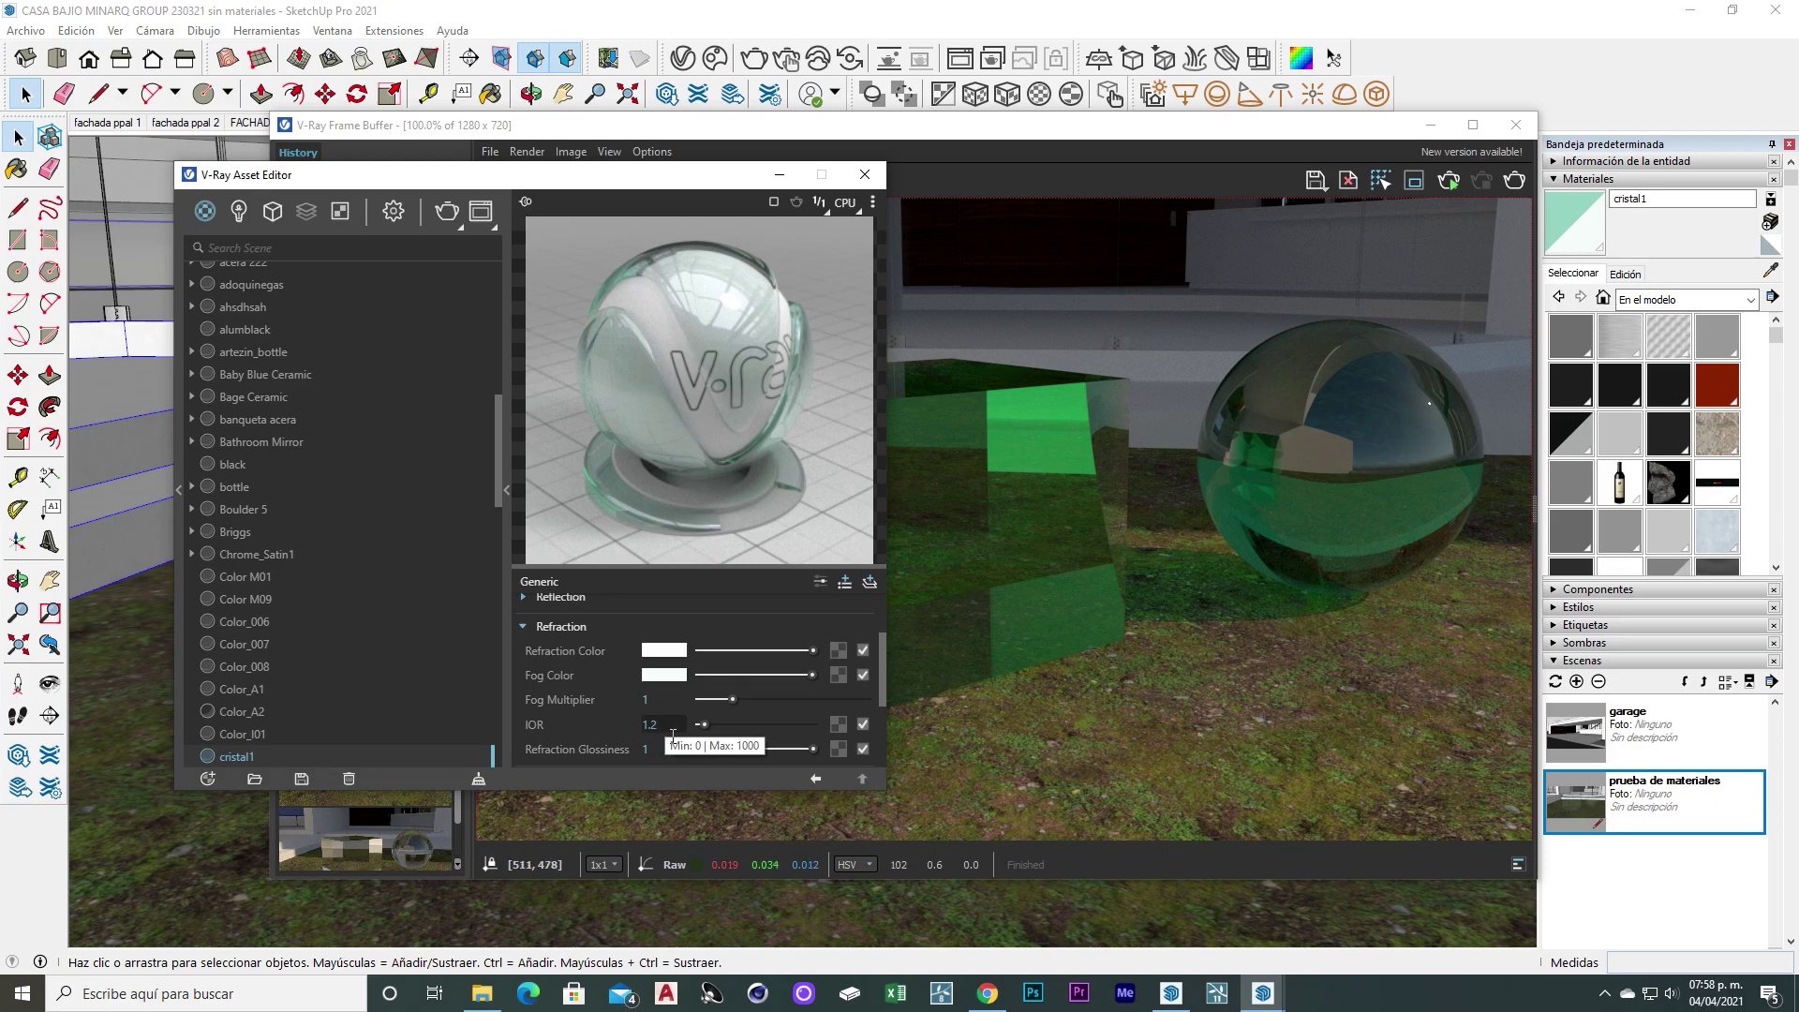
key("Return")
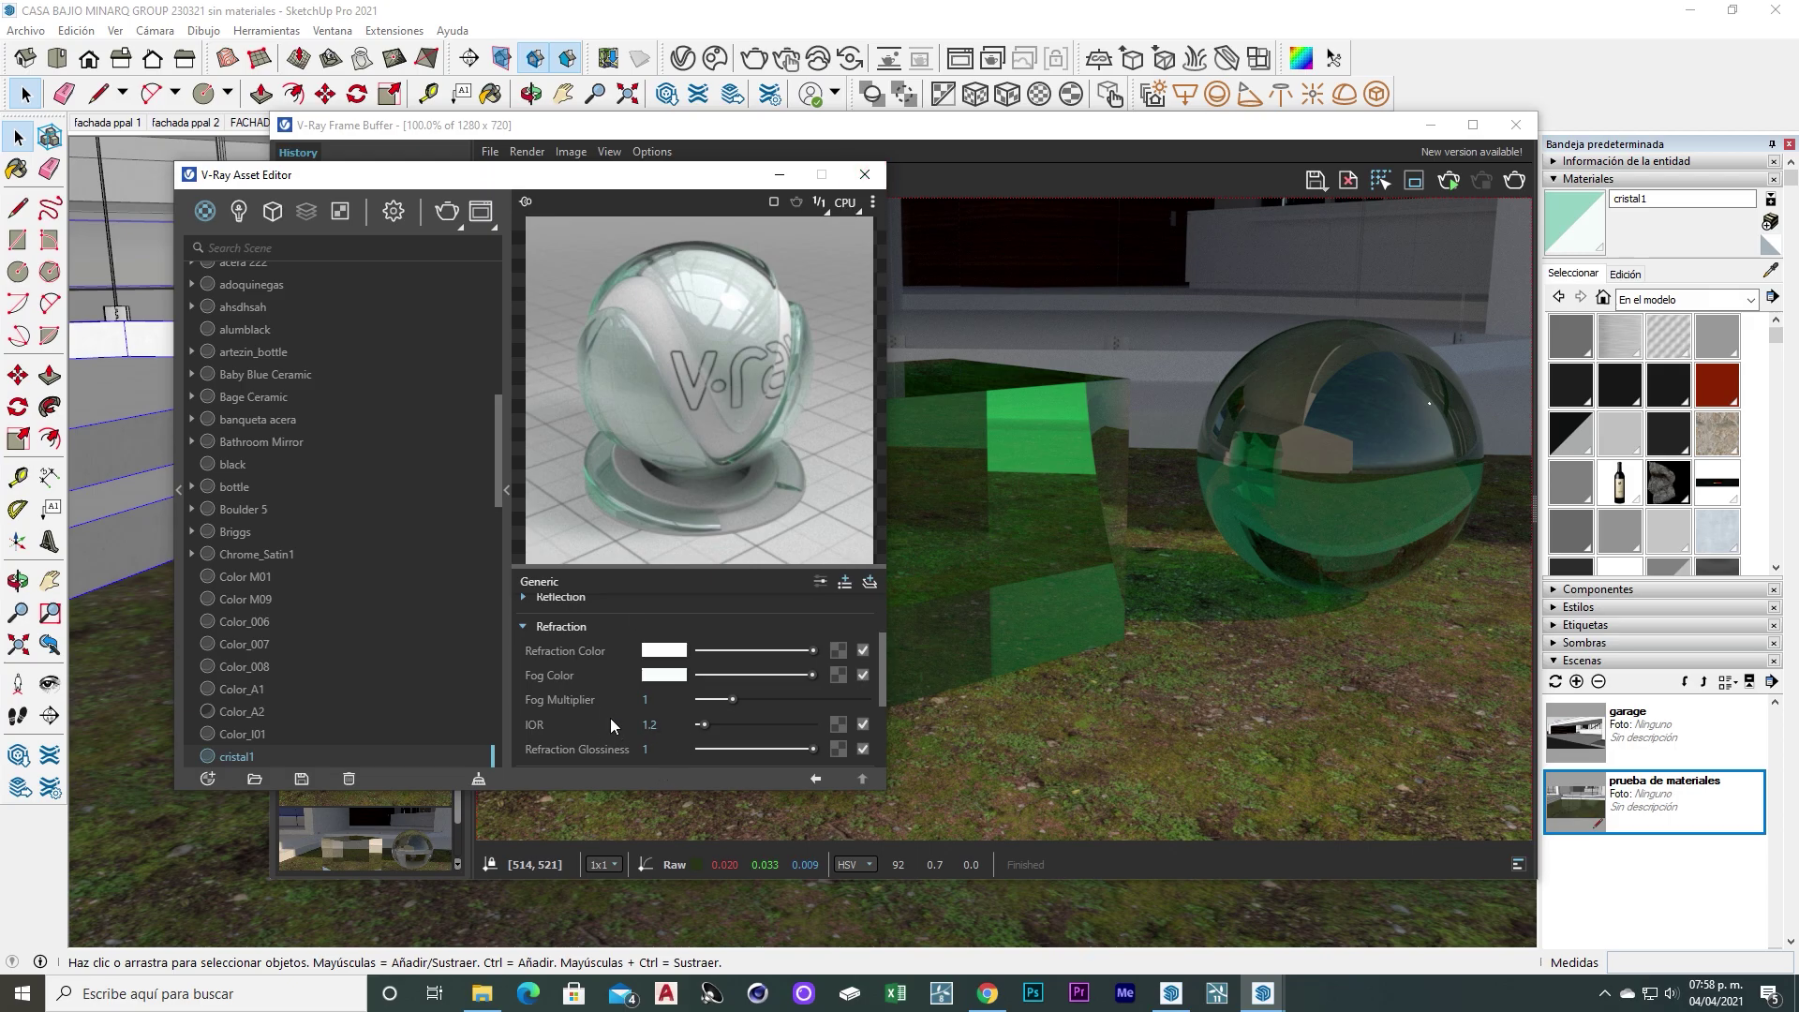
left_click(860, 174)
left_click(1515, 125)
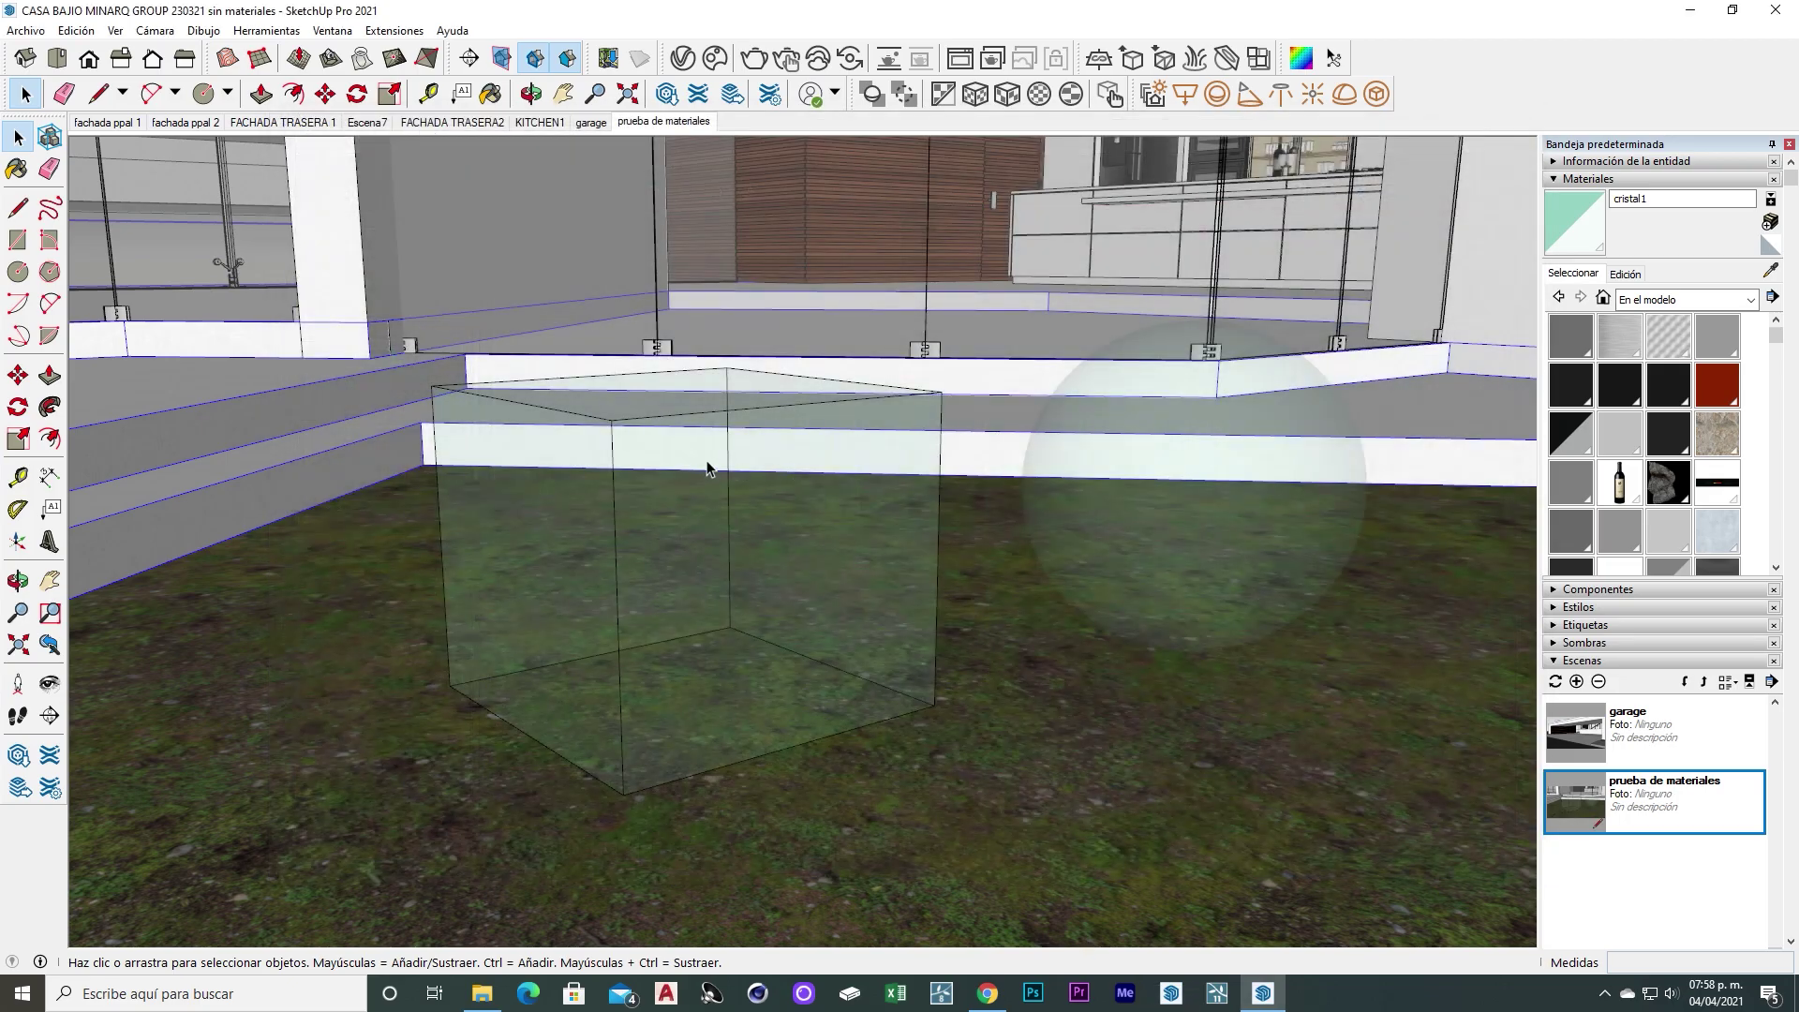
scroll(710, 469, "down", 3)
mouse_move(751, 566)
middle_mouse_down()
mouse_move(824, 631)
mouse_move(774, 585)
middle_mouse_up()
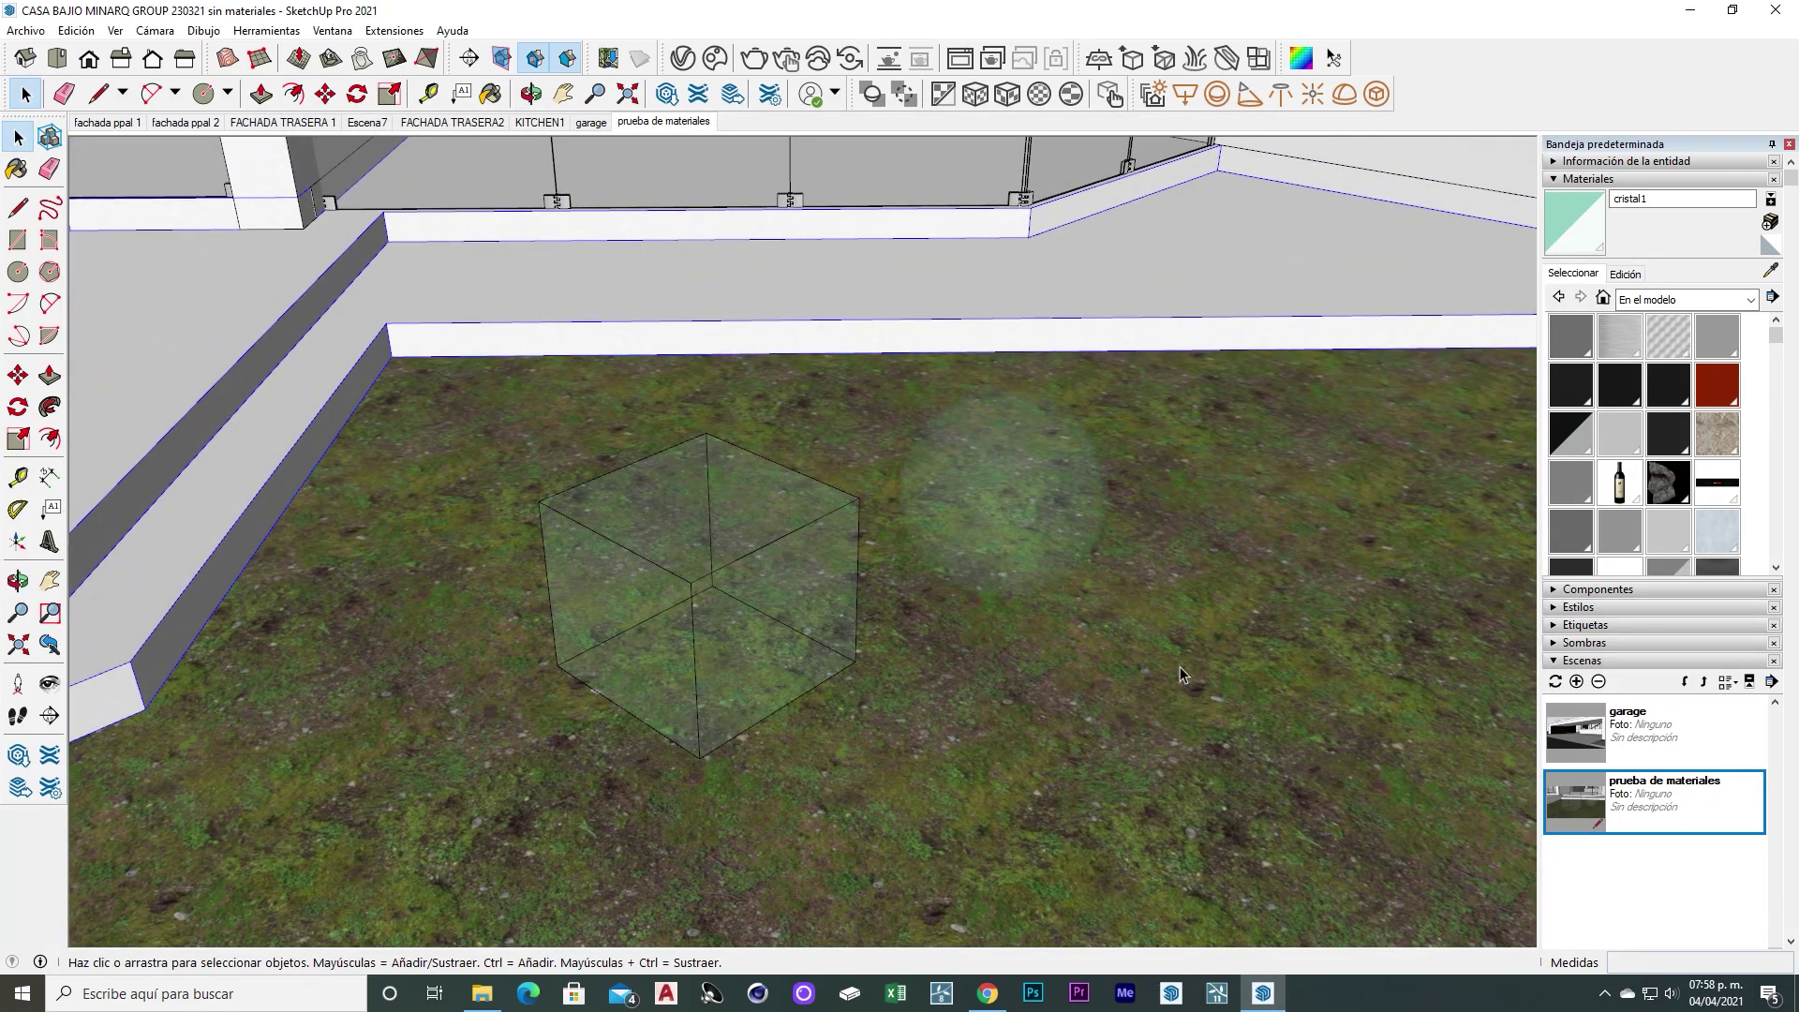
middle_click_drag(1125, 478, 991, 512)
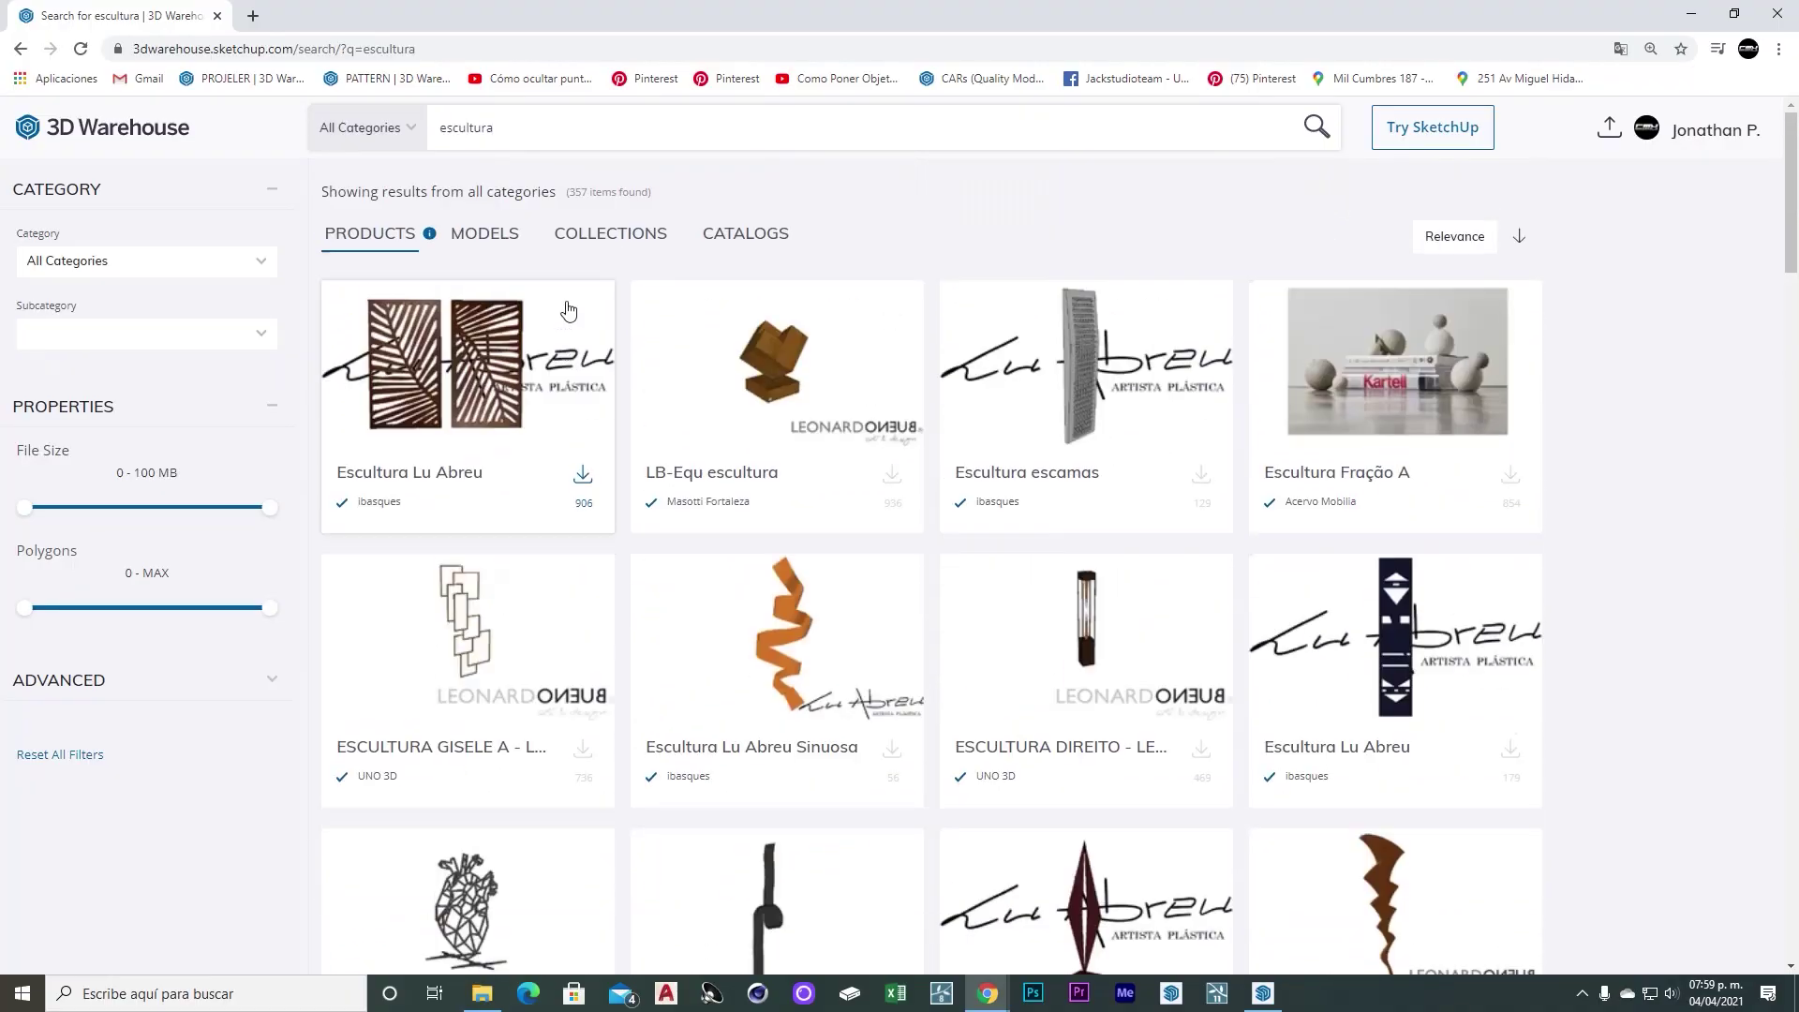
Download Escultura Ninfa1 from the escultura results as a SketchUp 2019 model
scroll(517, 380, "down", 3)
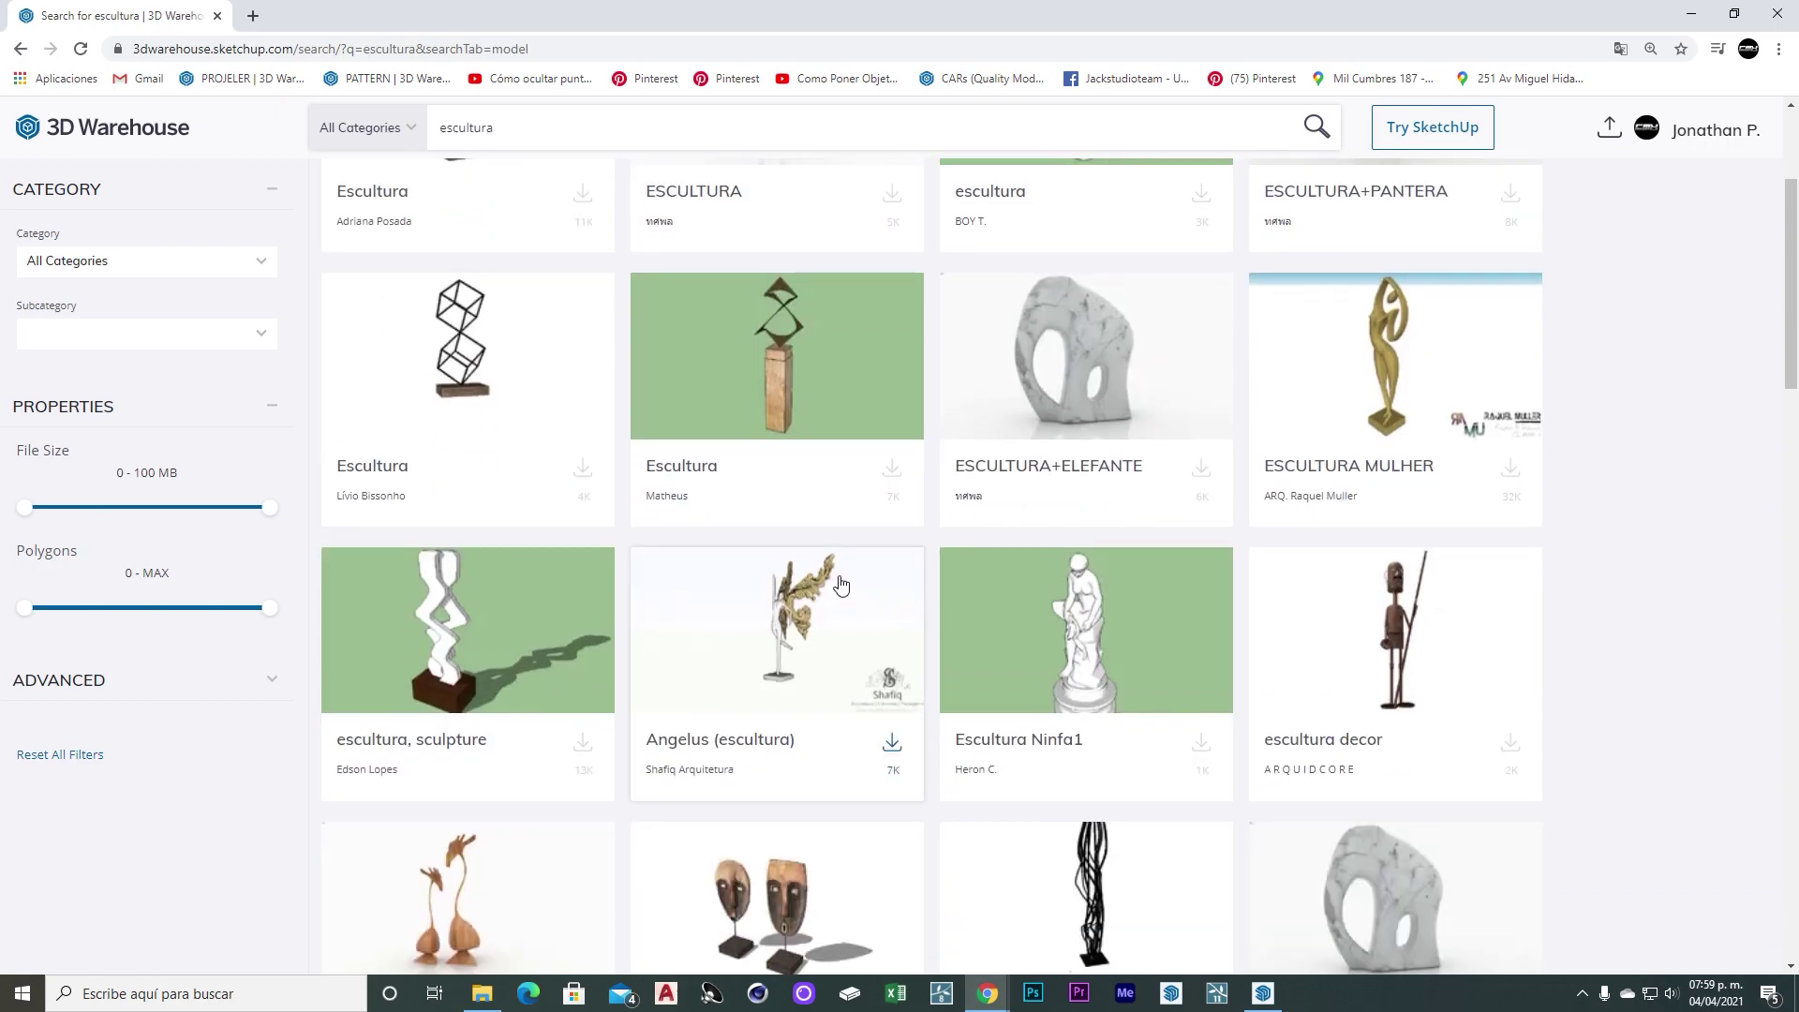
scroll(1068, 515, "up", 3)
scroll(1064, 576, "down", 3)
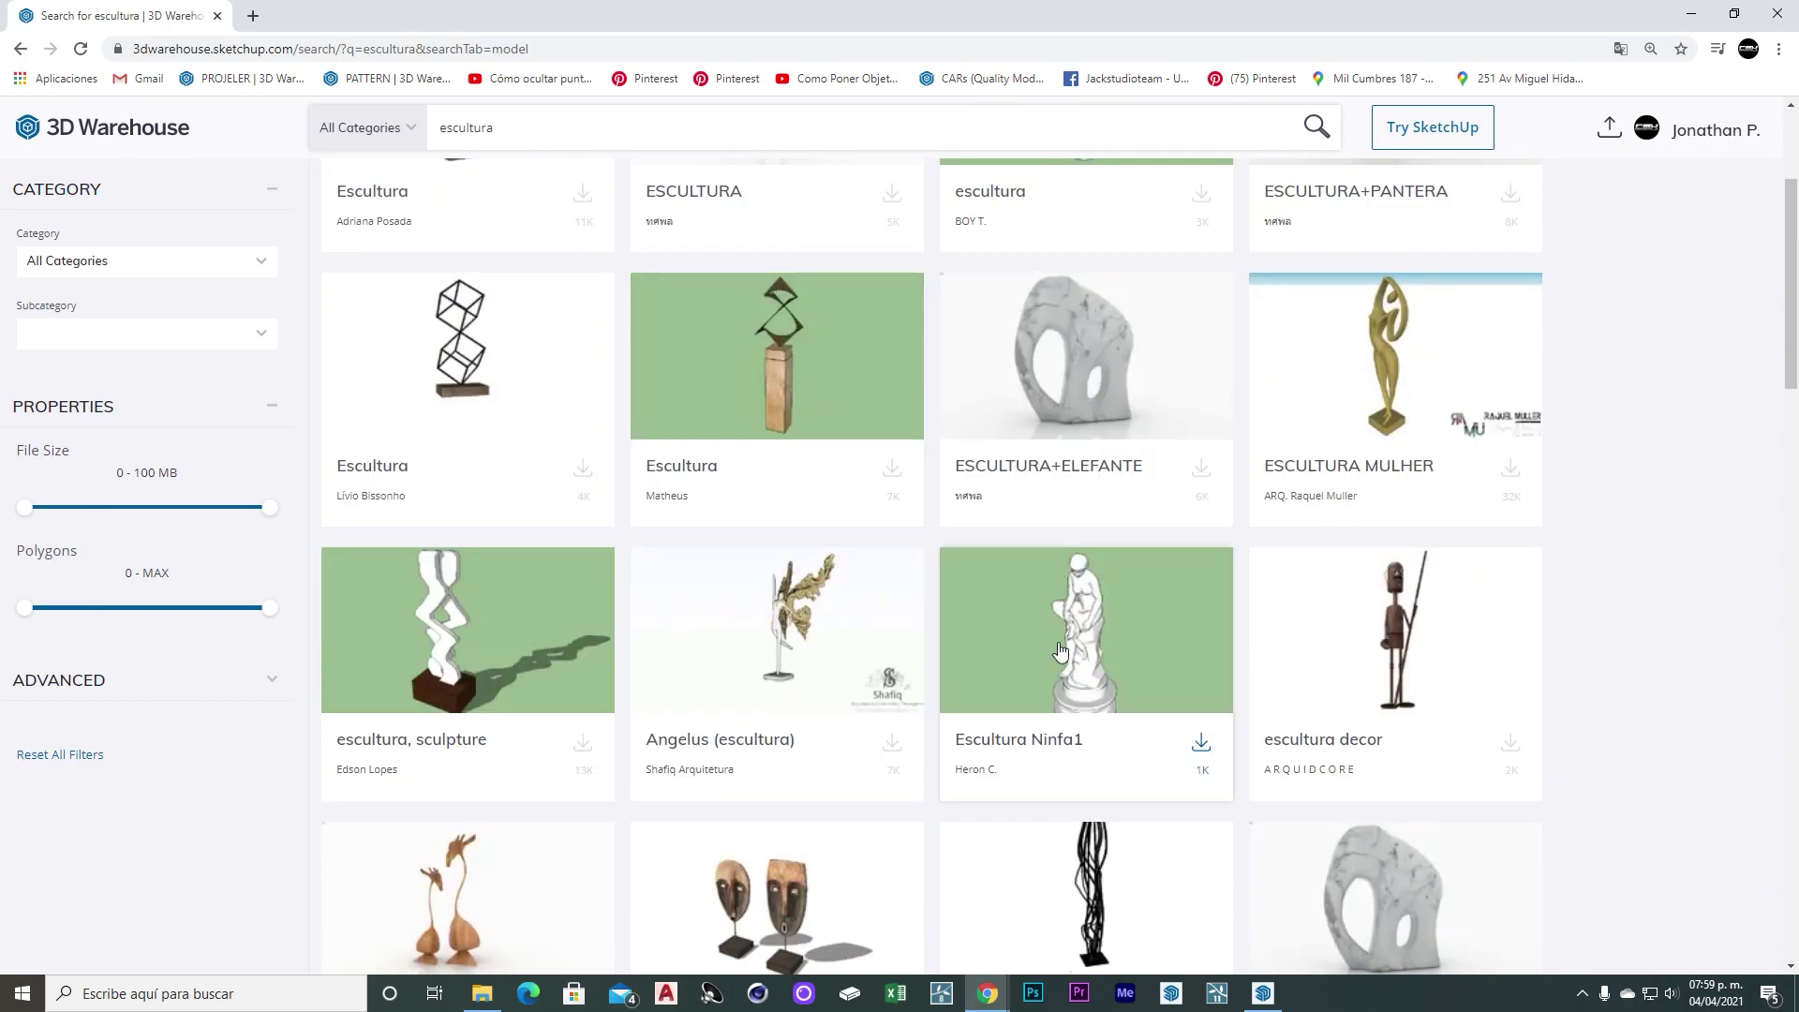
left_click(1079, 679)
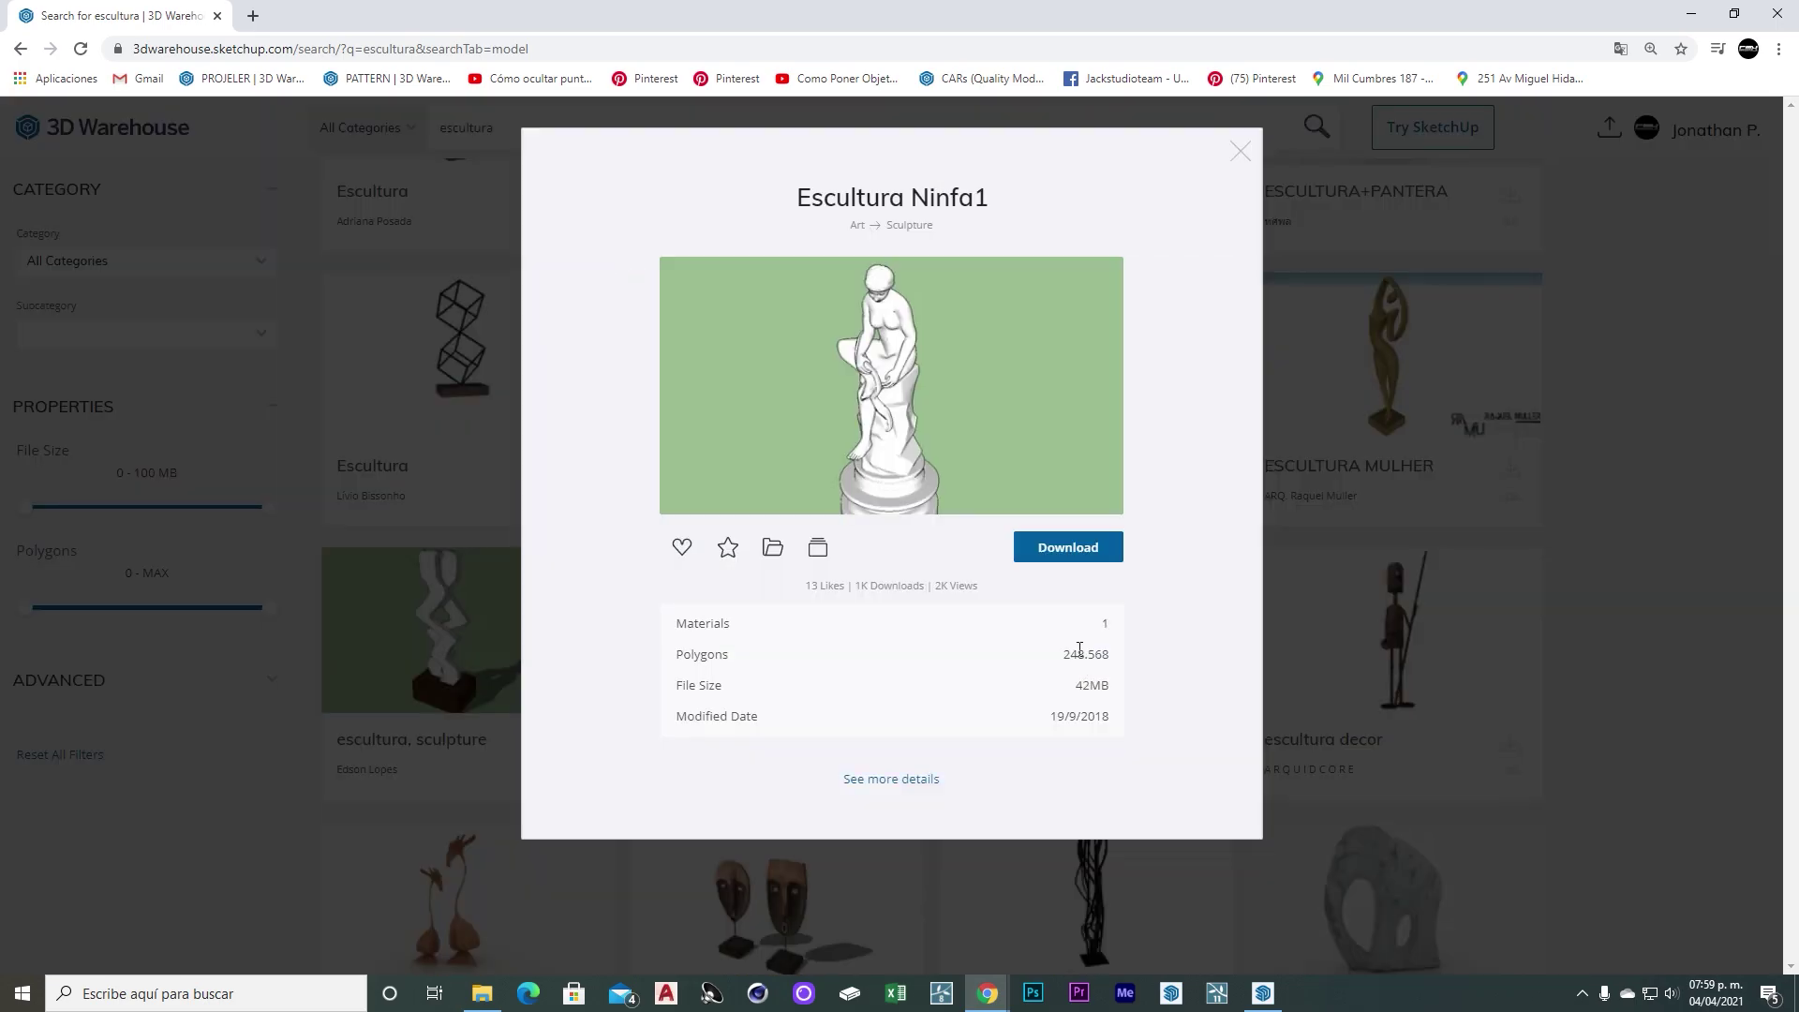
left_click(1092, 553)
left_click(1075, 620)
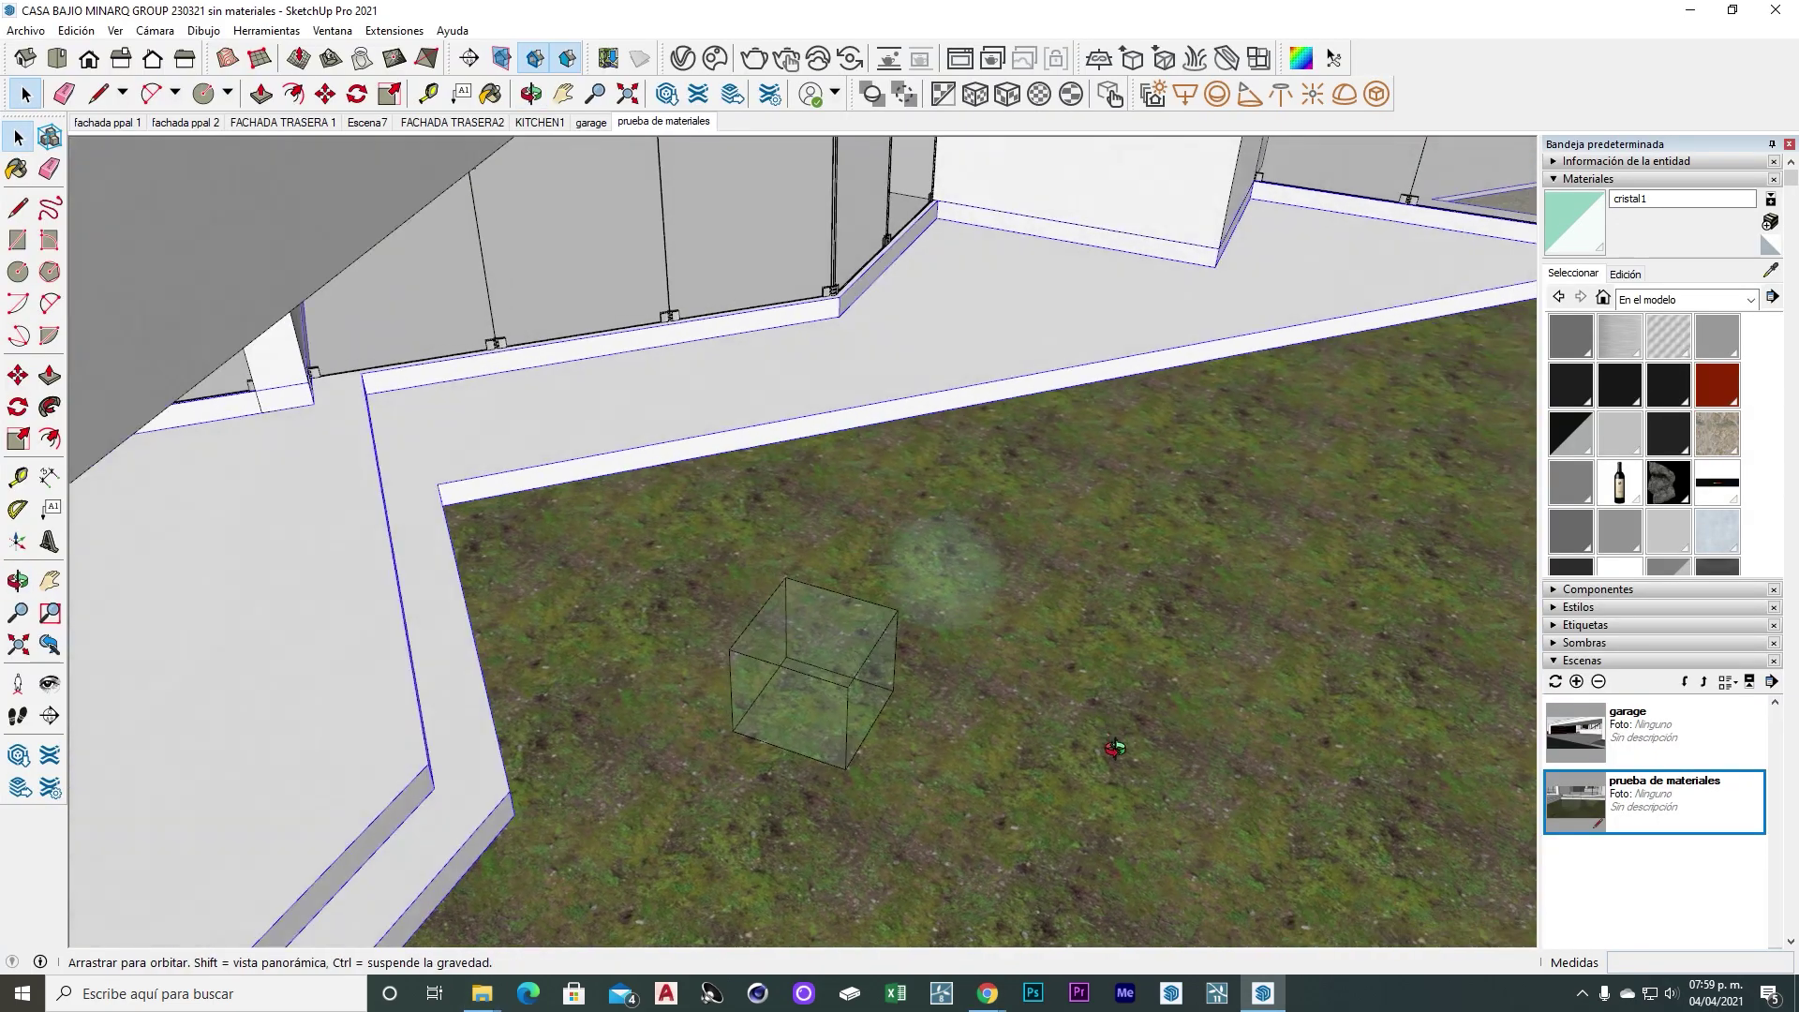
middle_click_drag(1115, 749, 740, 614)
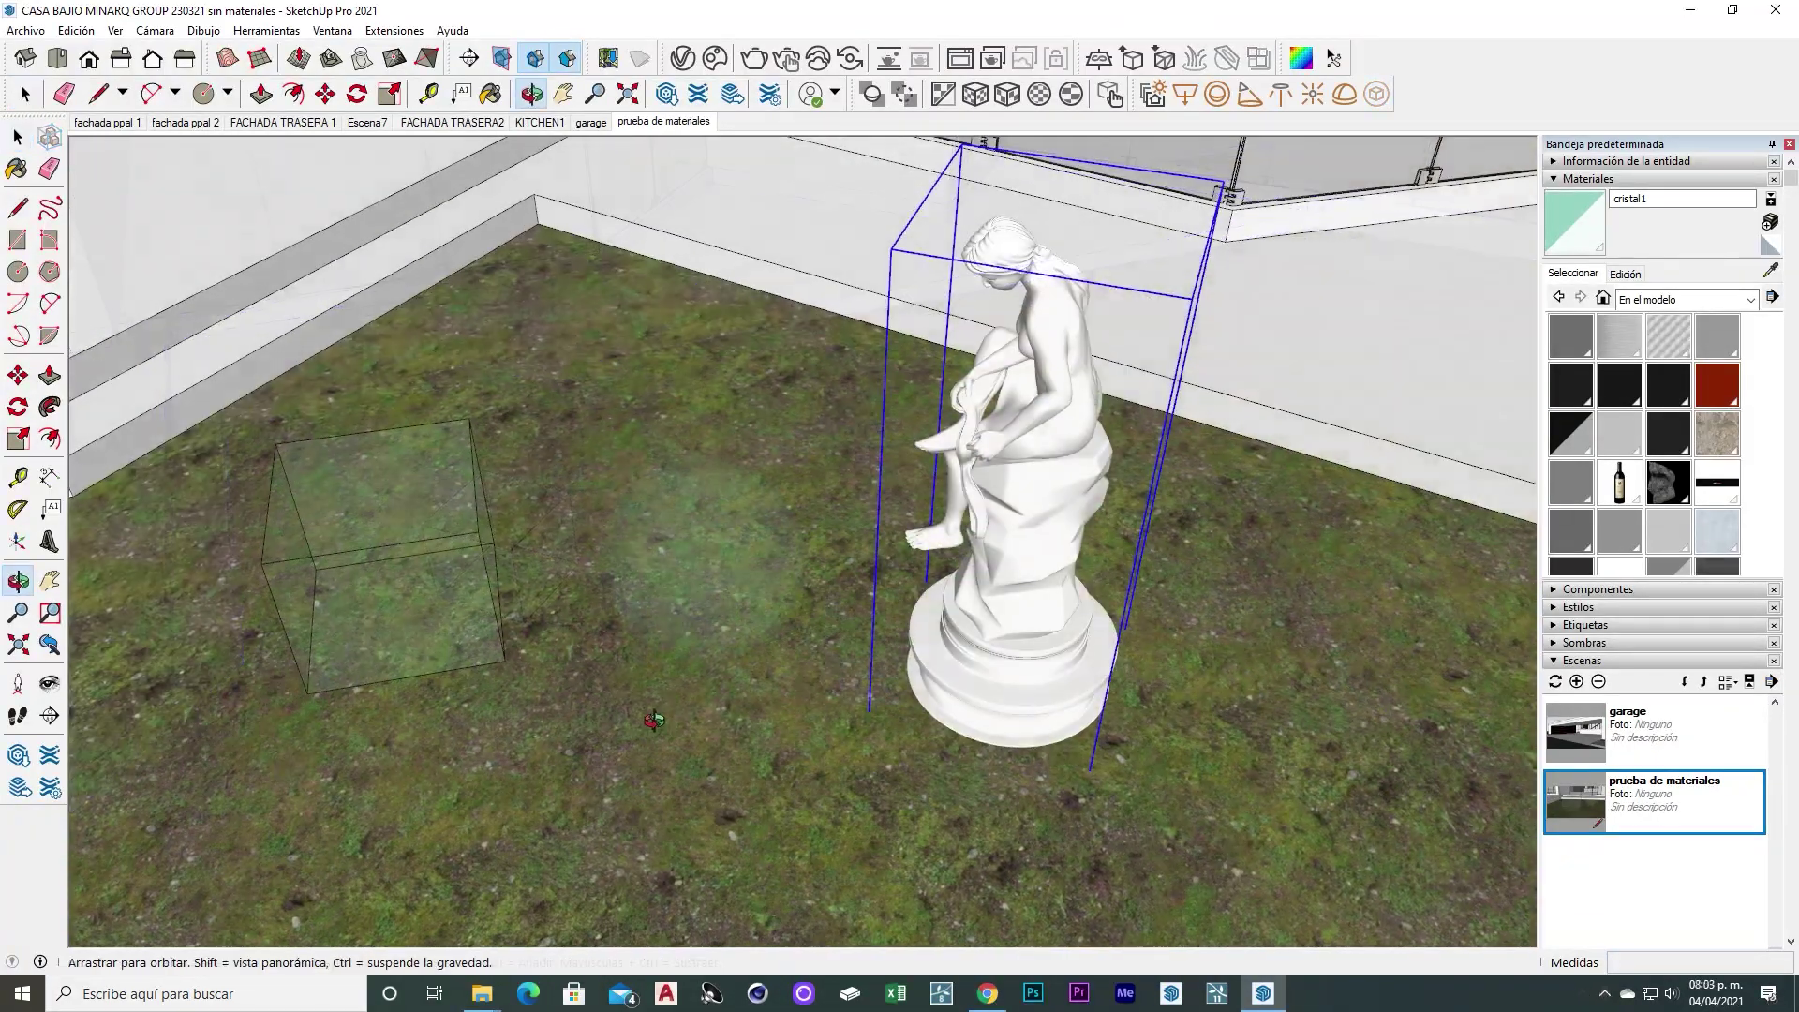
Rotate the placed nymph statue, paint it with cristal1, and start a V-Ray render
mouse_move(712, 693)
middle_mouse_down()
mouse_move(739, 714)
mouse_move(971, 734)
middle_mouse_up()
key("q")
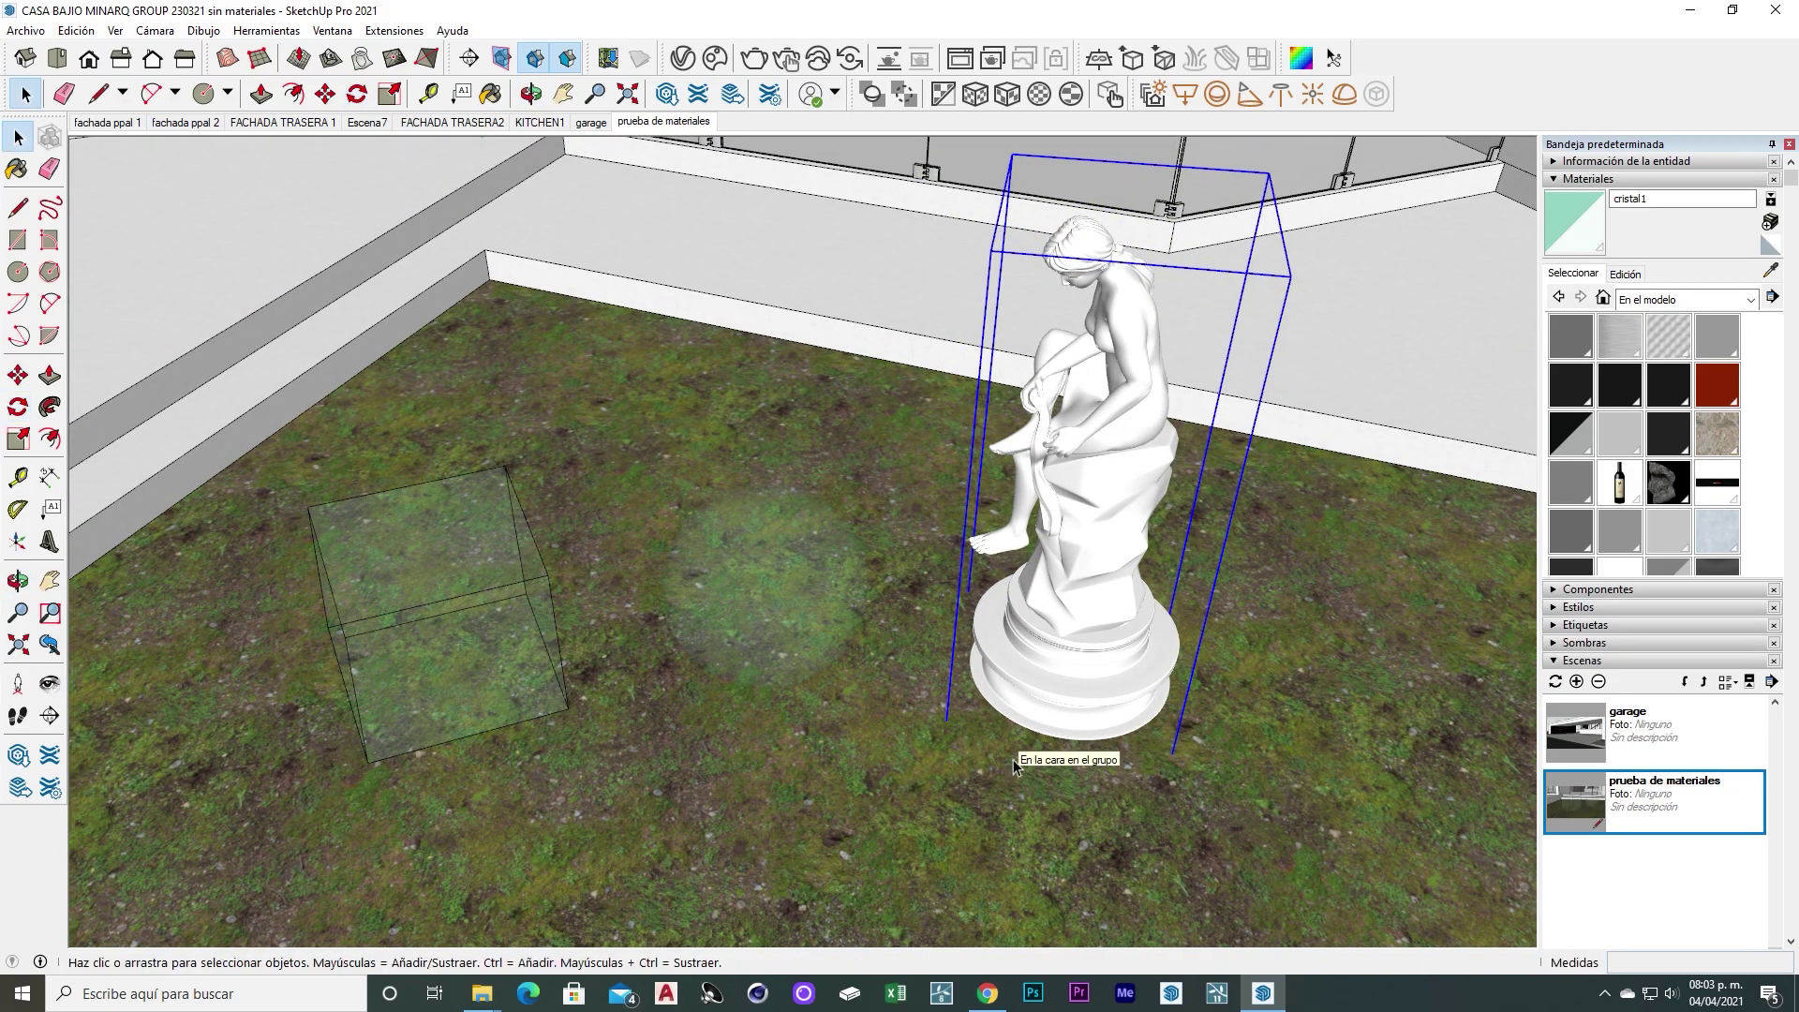
key("b")
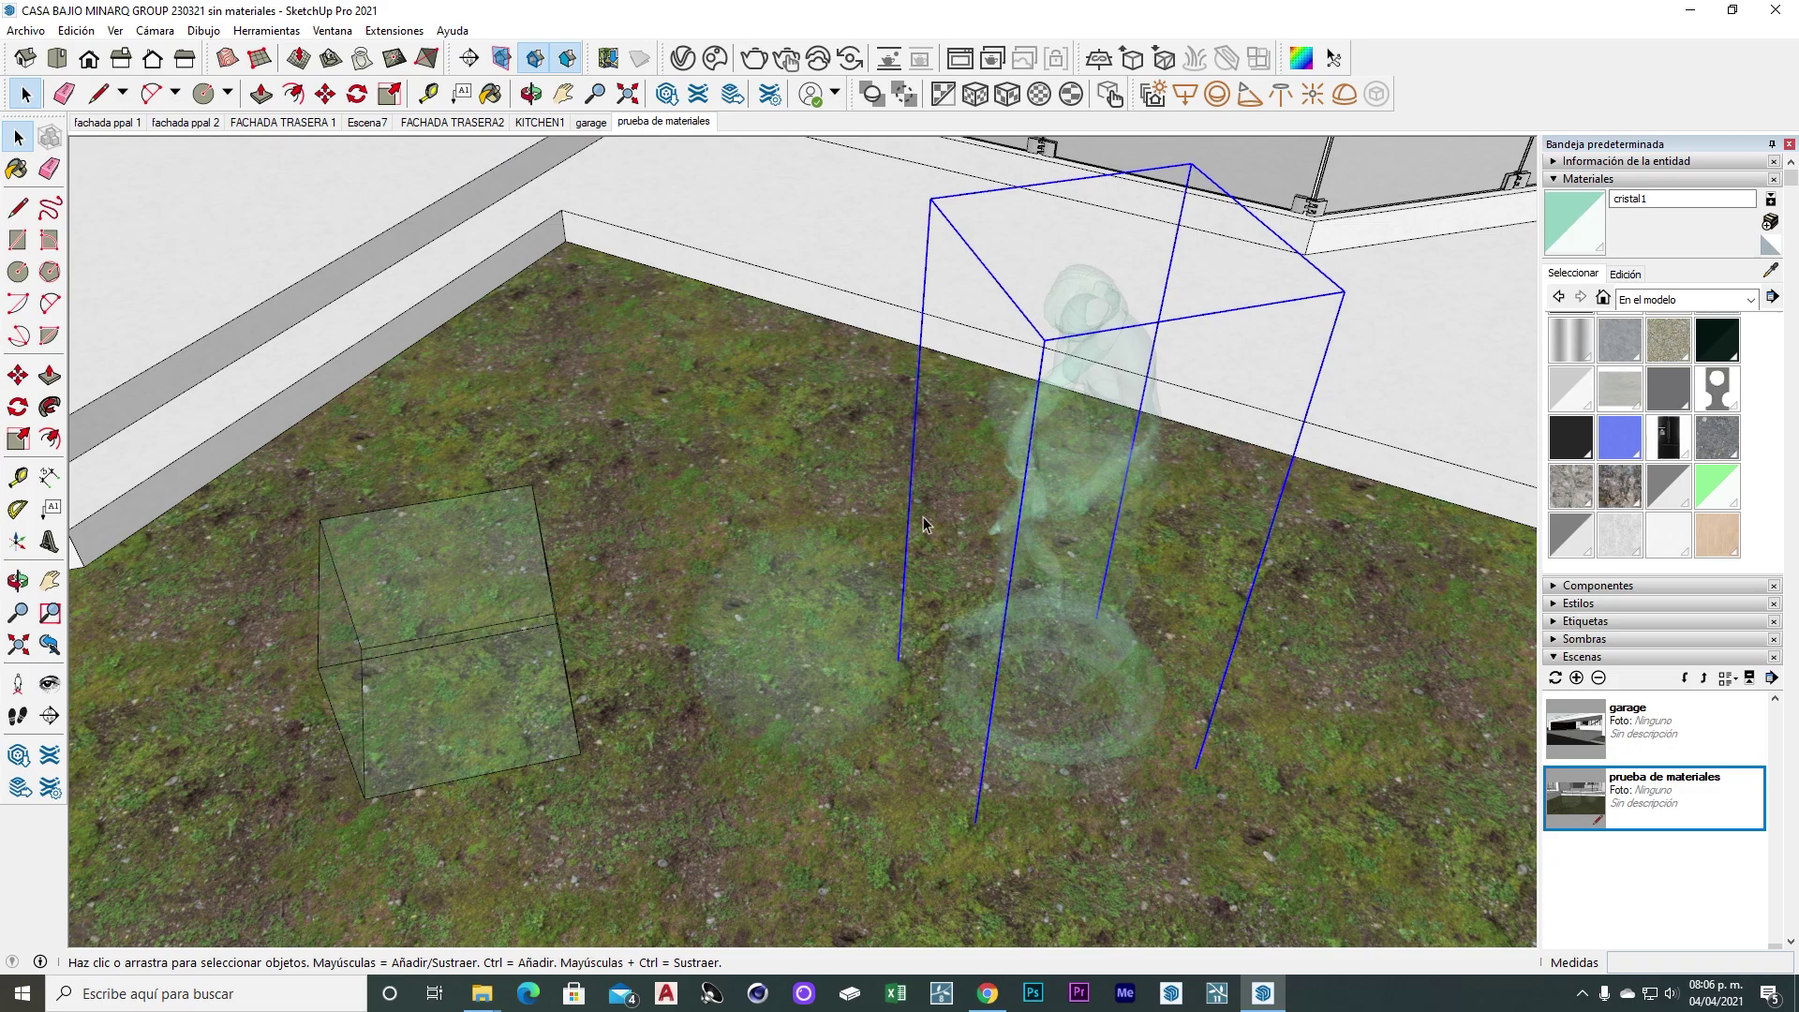
left_click(754, 59)
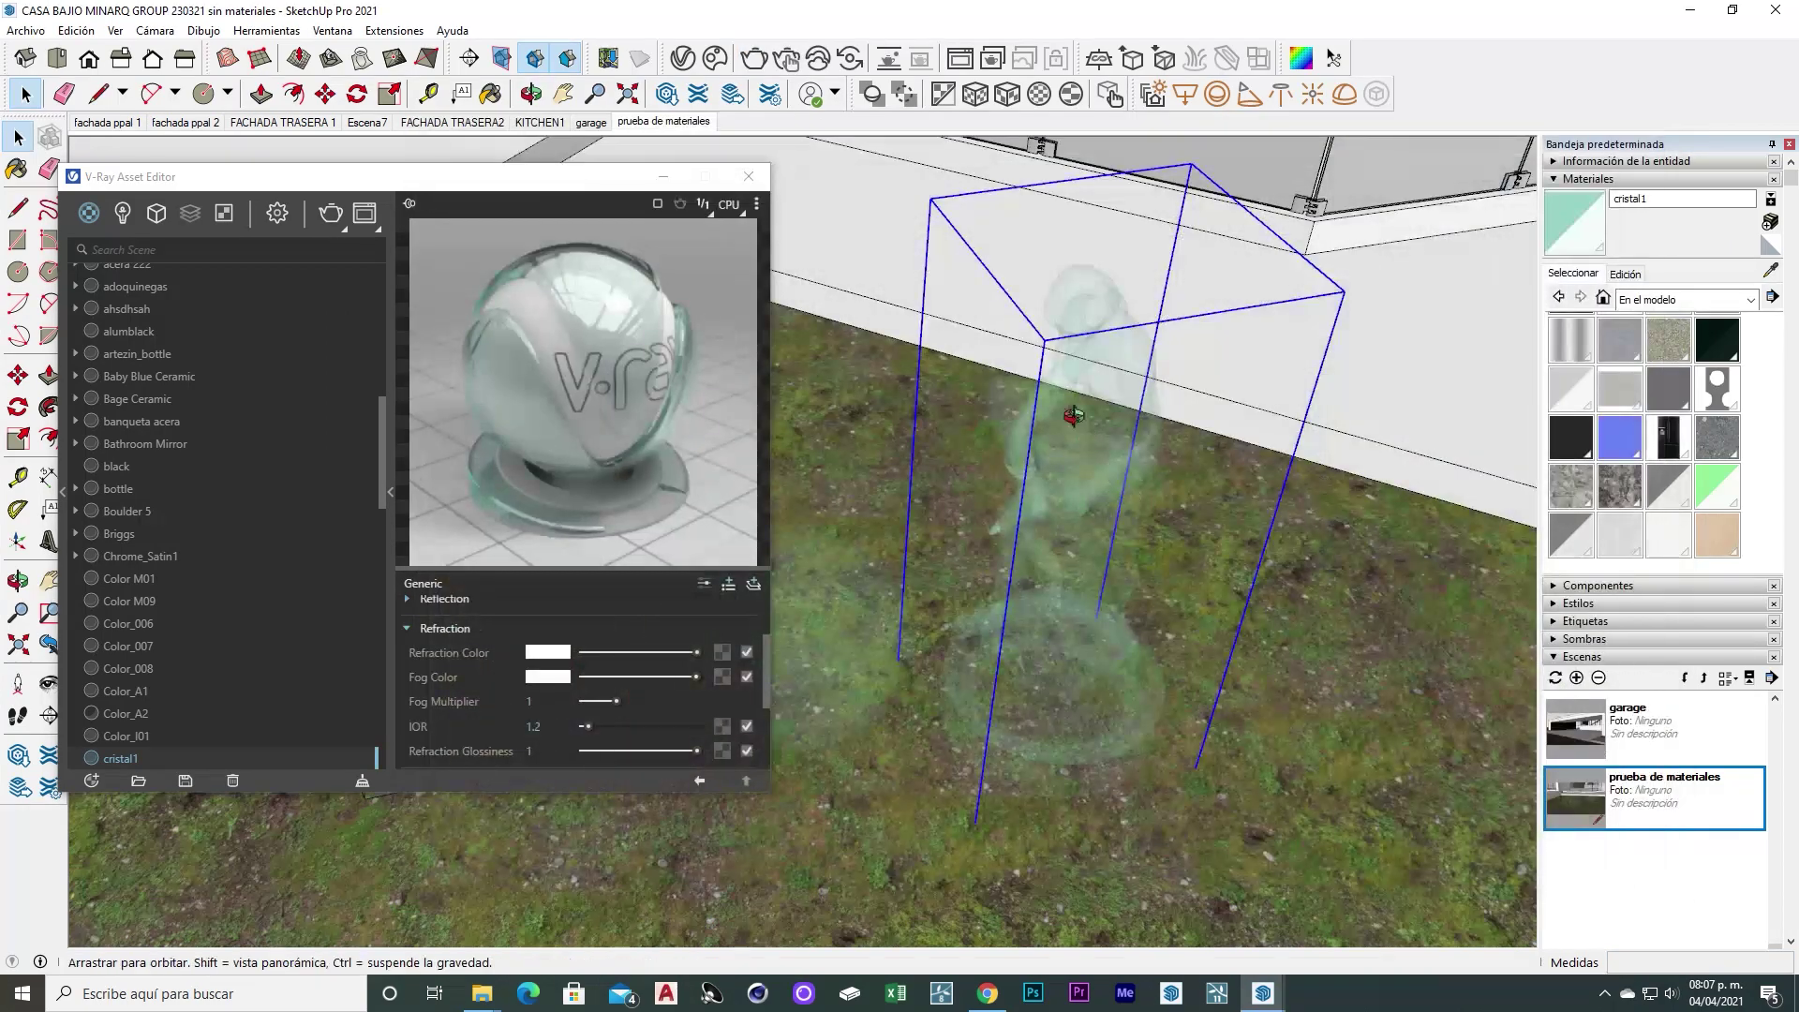
Change cristal1's IOR to 1.6, re-render the statue, cube and sphere, then close the render window
mouse_move(1074, 415)
middle_mouse_down()
mouse_move(1134, 427)
mouse_move(656, 354)
middle_mouse_up()
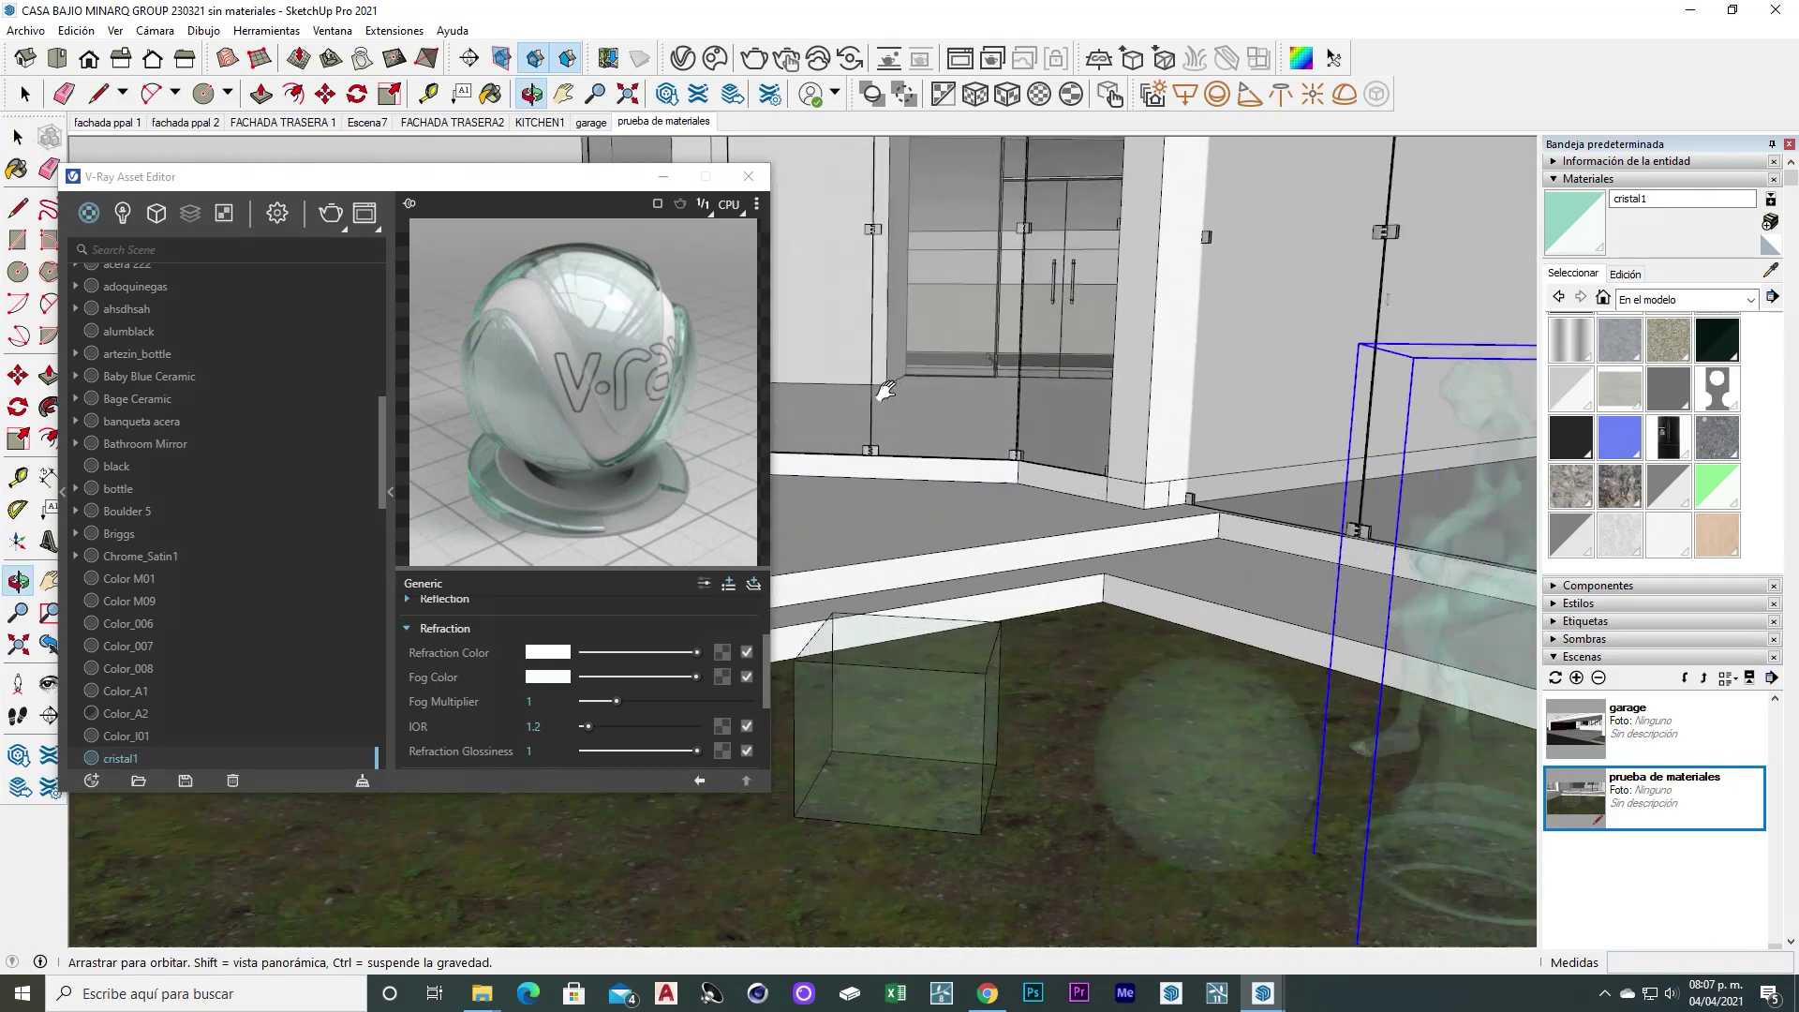
left_click(533, 726)
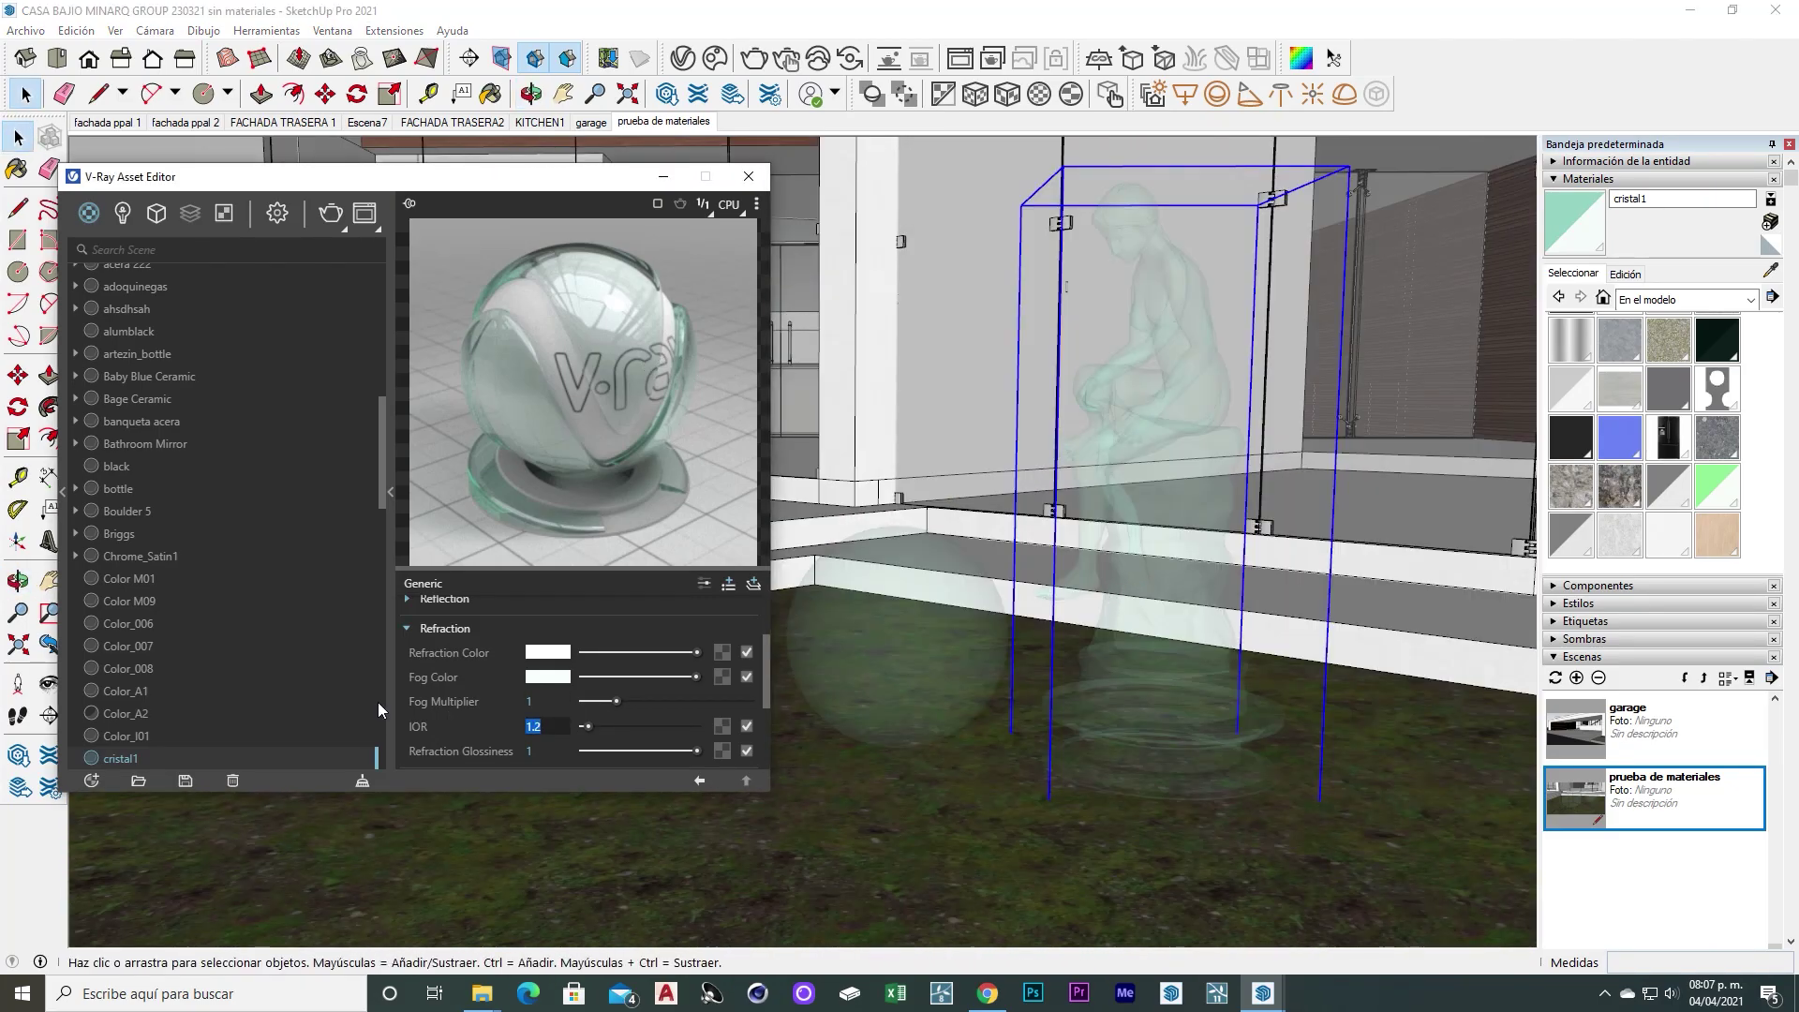
type("1.6")
key("Return")
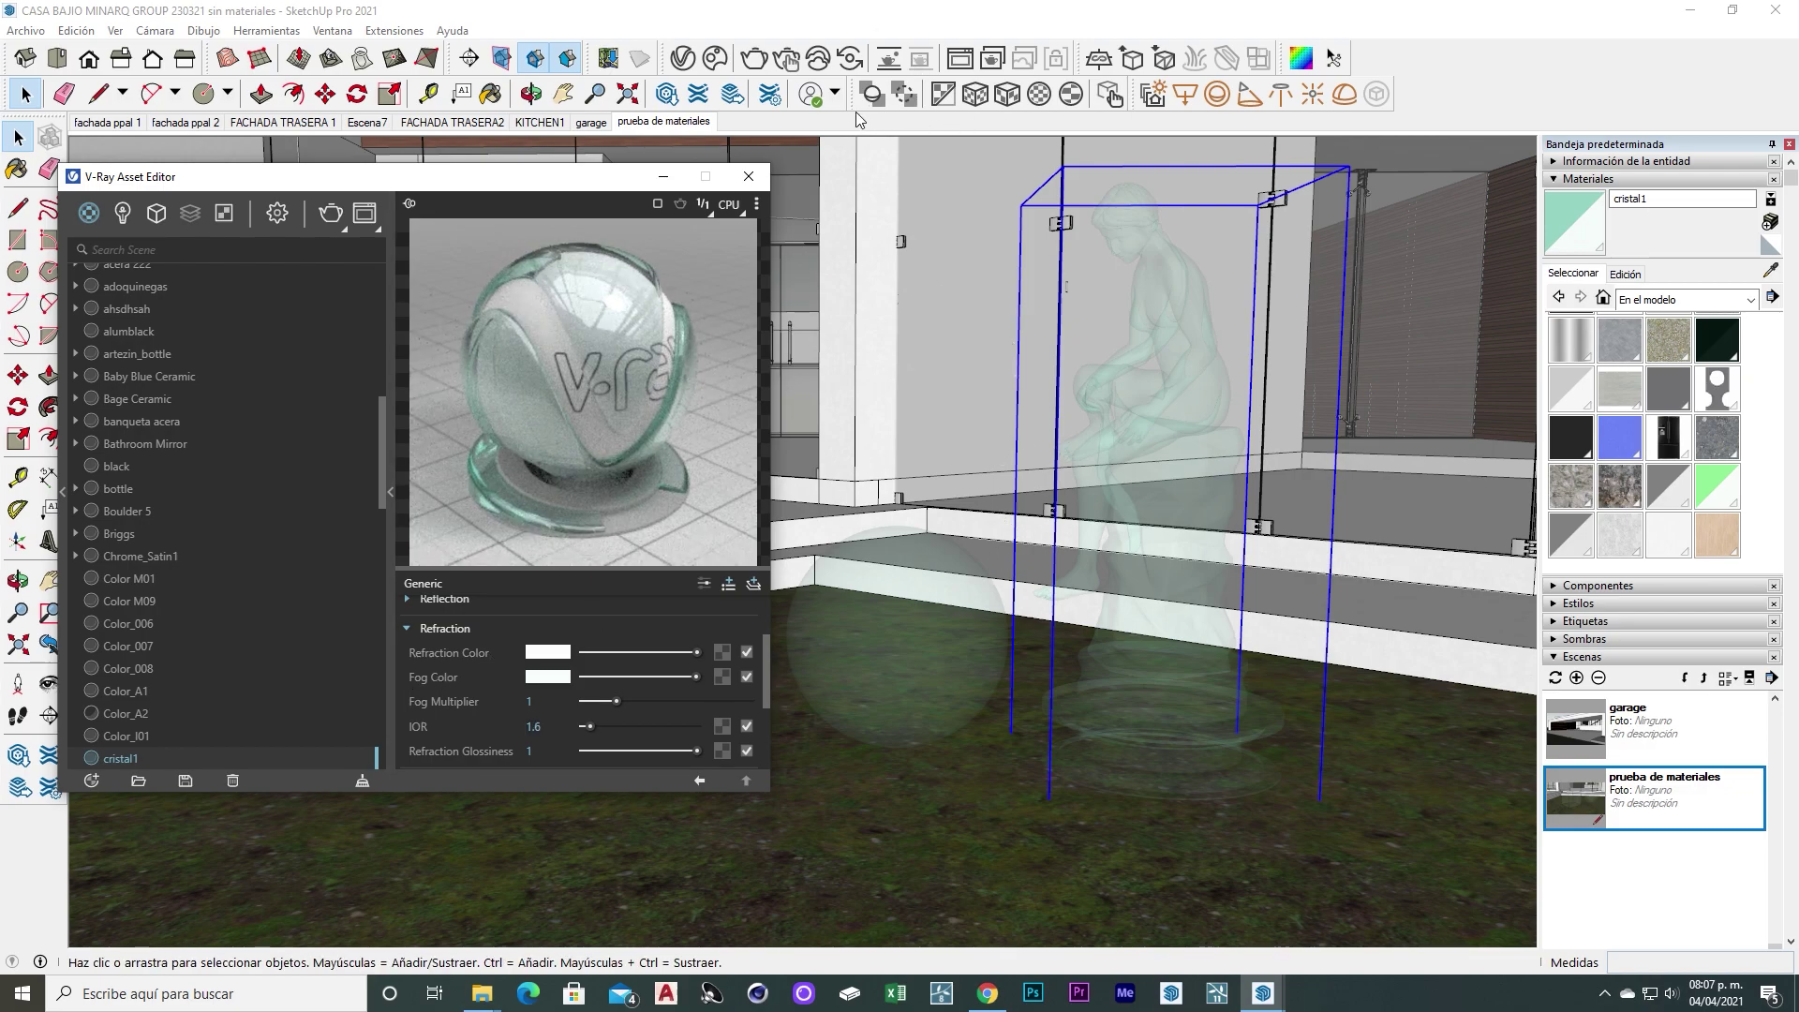
left_click(753, 62)
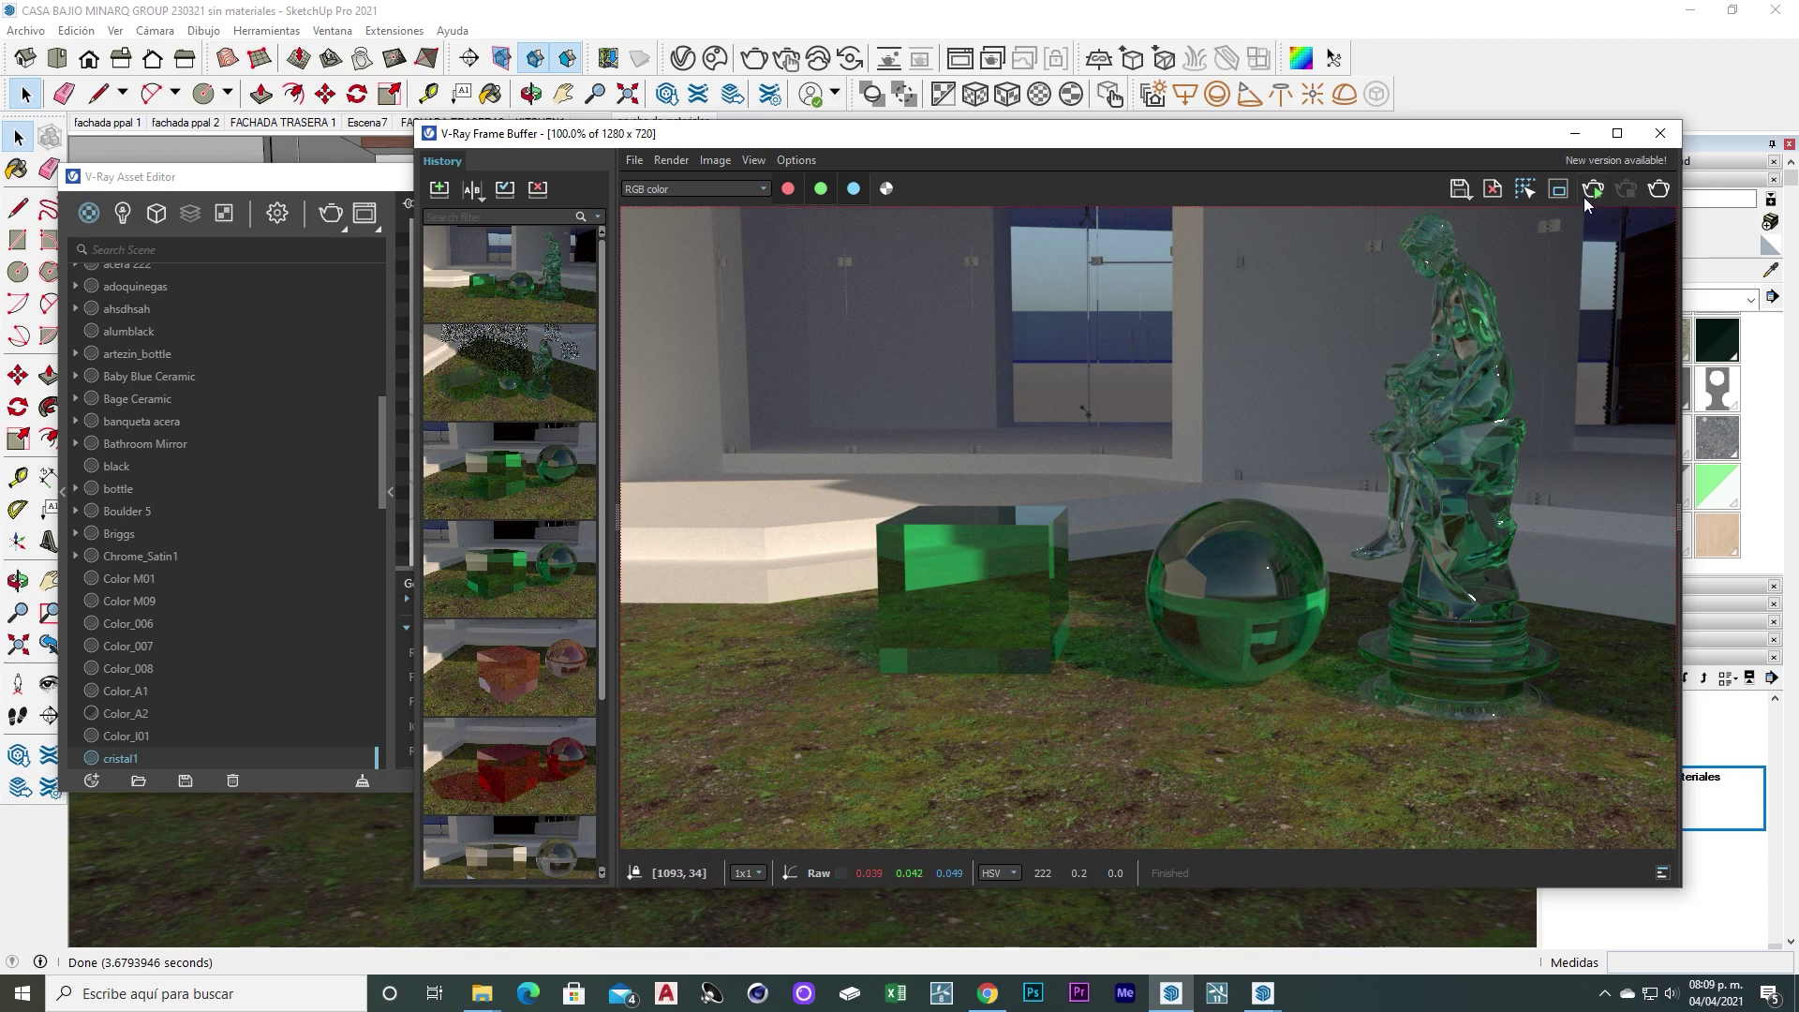
left_click(1660, 134)
scroll(986, 430, "down", 3)
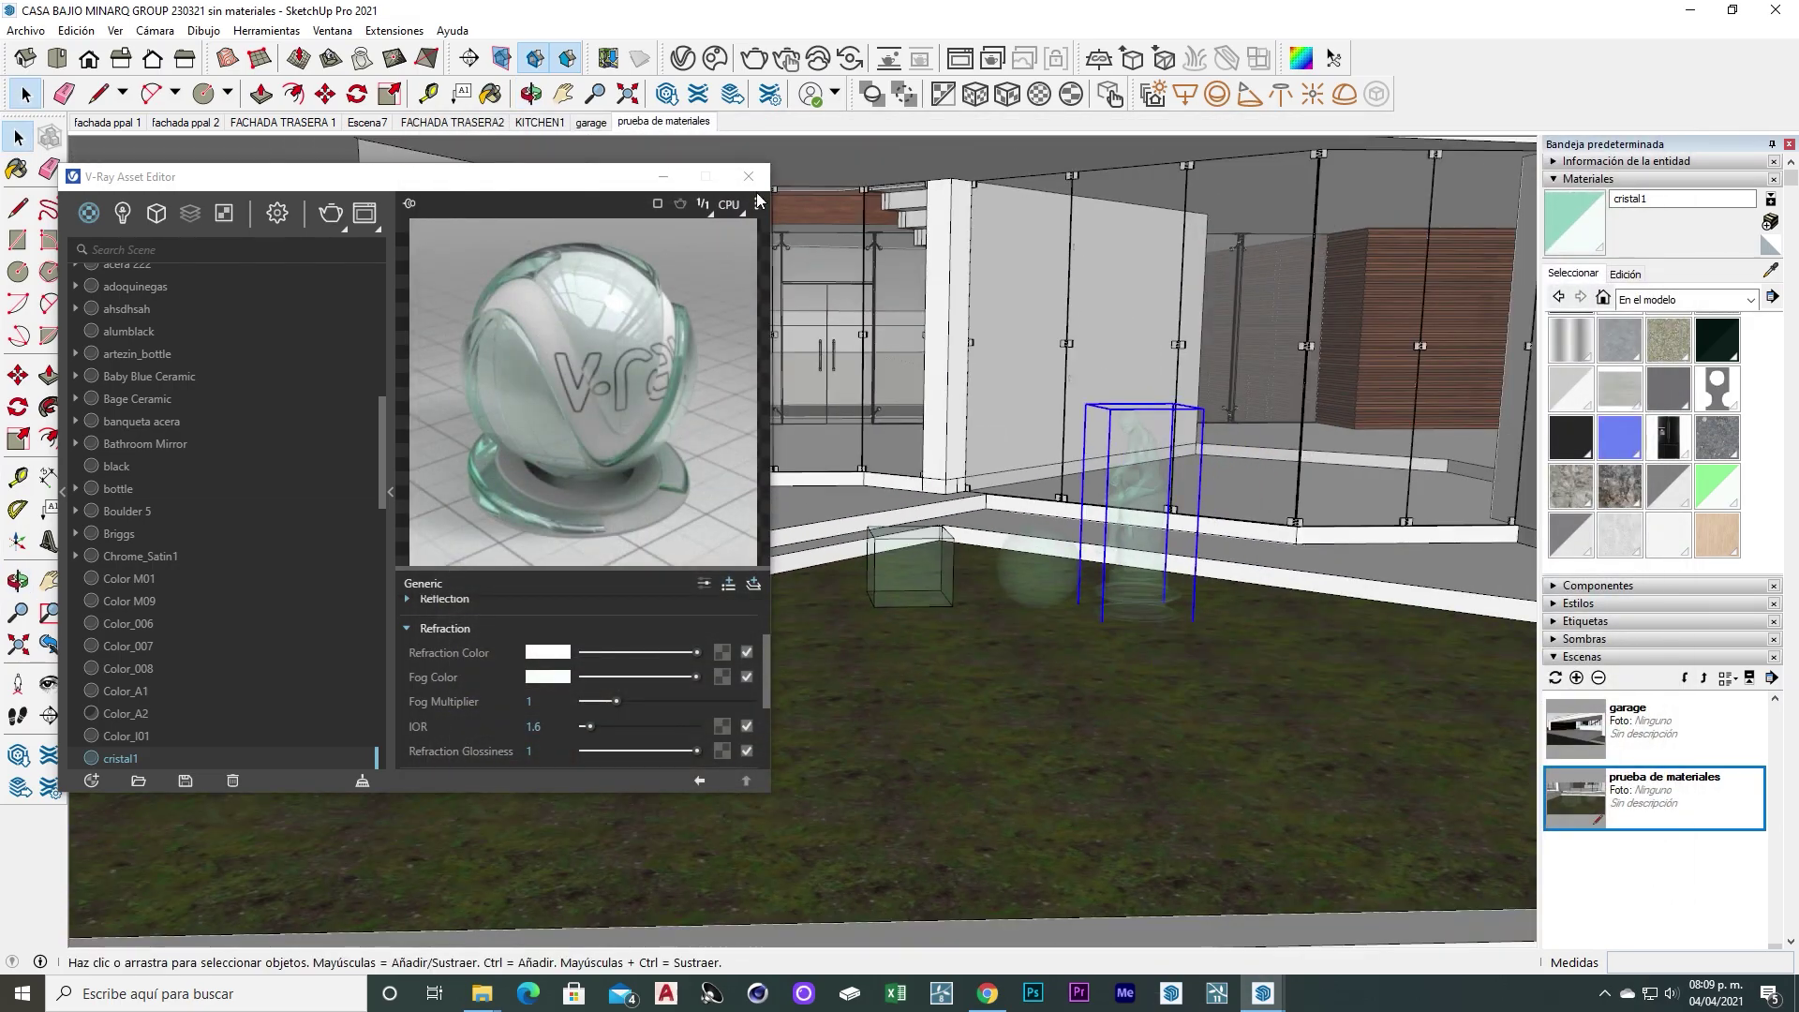
key("b")
scroll(1174, 551, "up", 3)
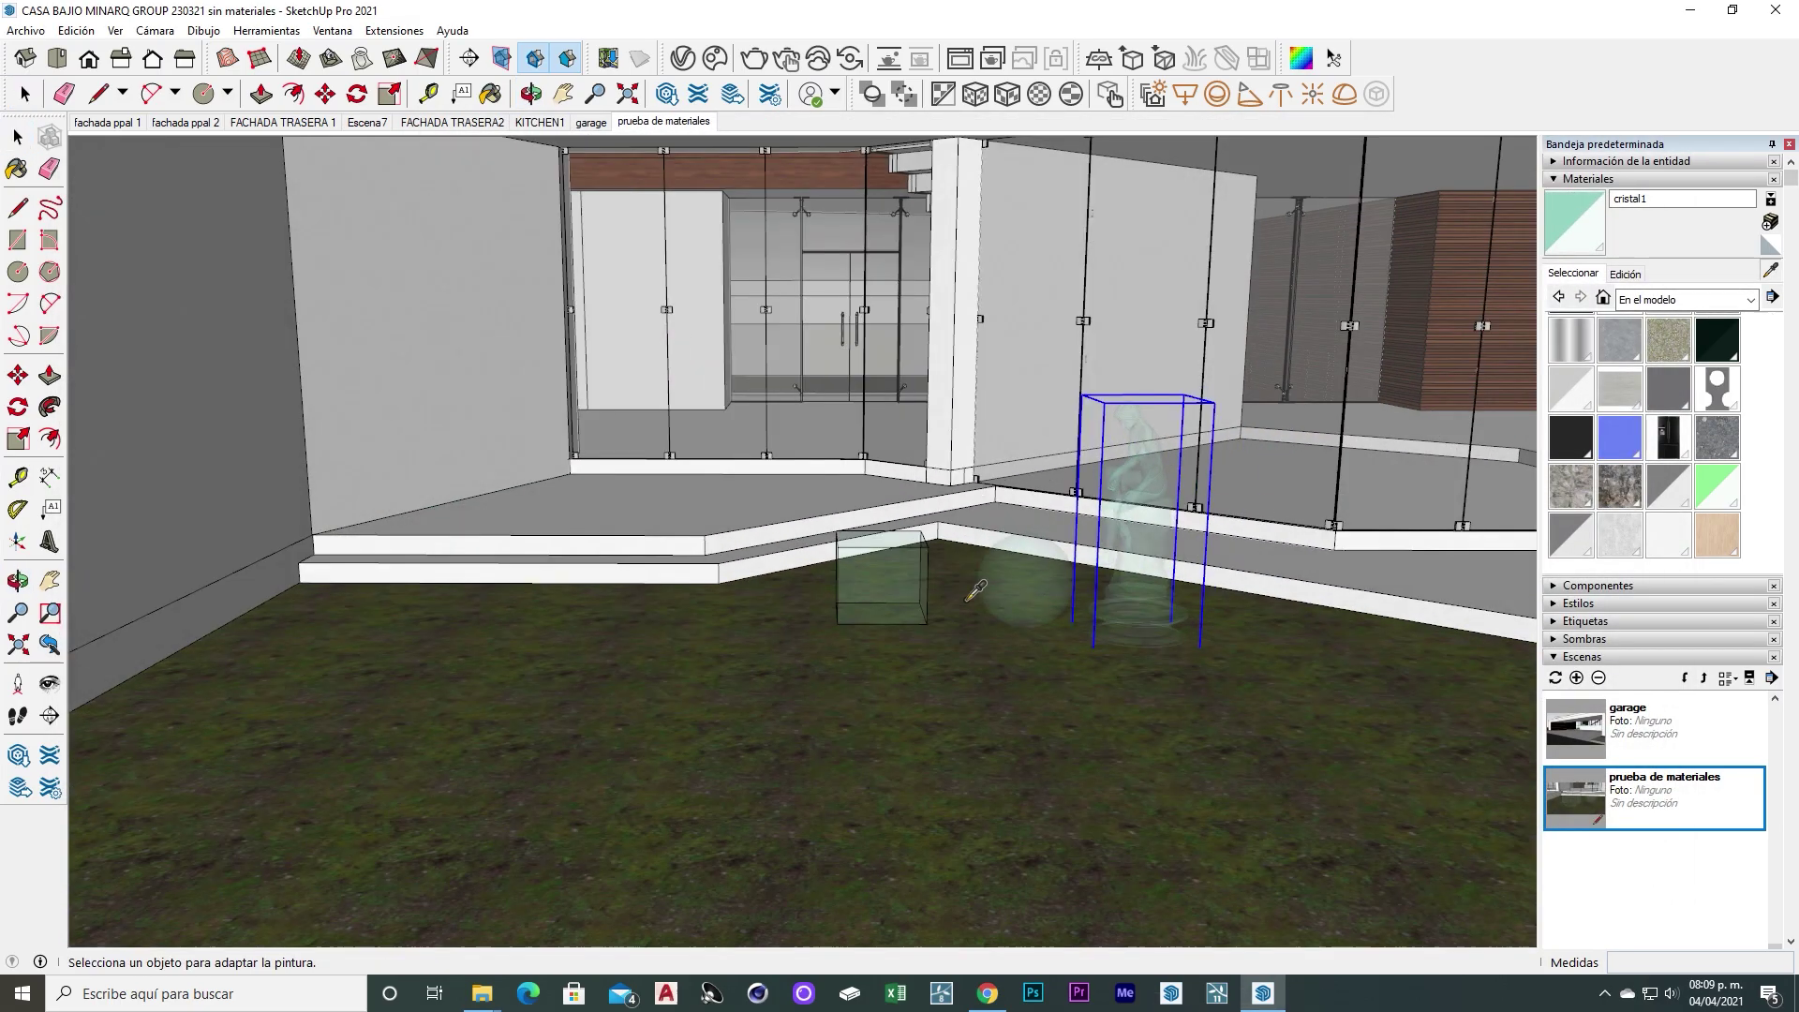
Sample Glass- Clear COLOUR from the house glazing and inspect its V-Ray Reflection settings
middle_click_drag(1175, 551, 1094, 626)
left_click(747, 346, "alt")
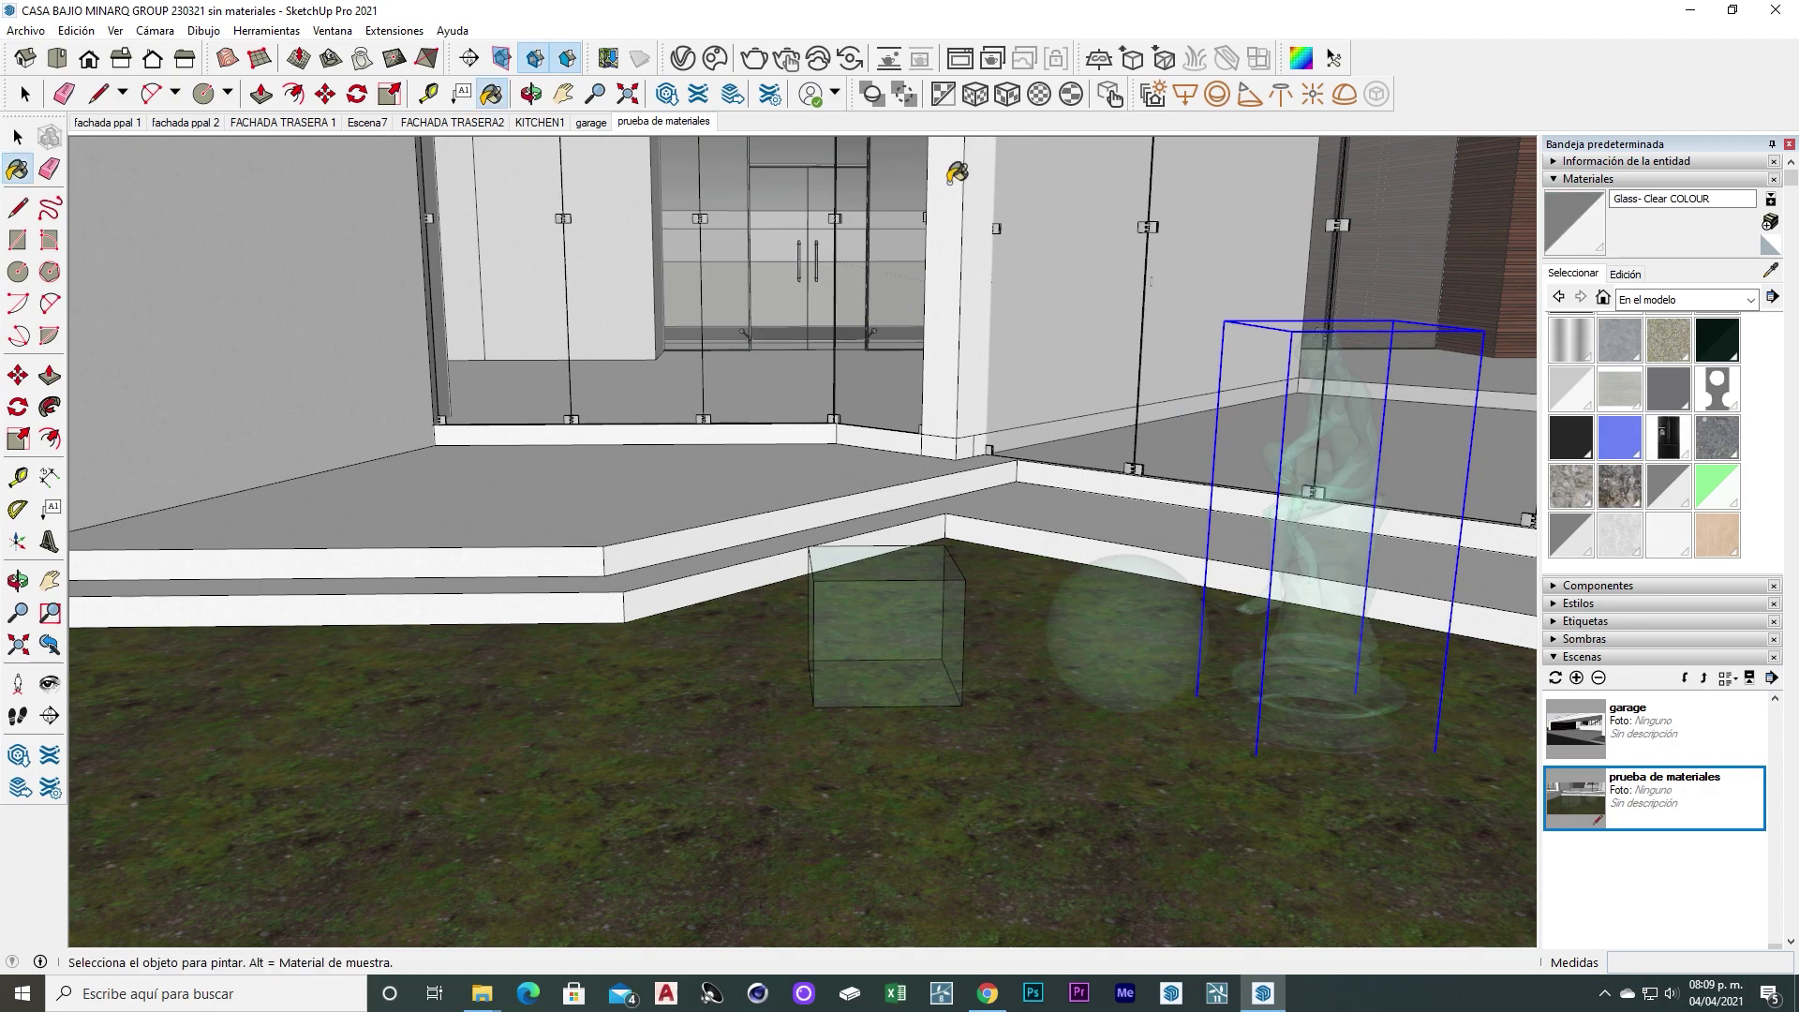
left_click(682, 58)
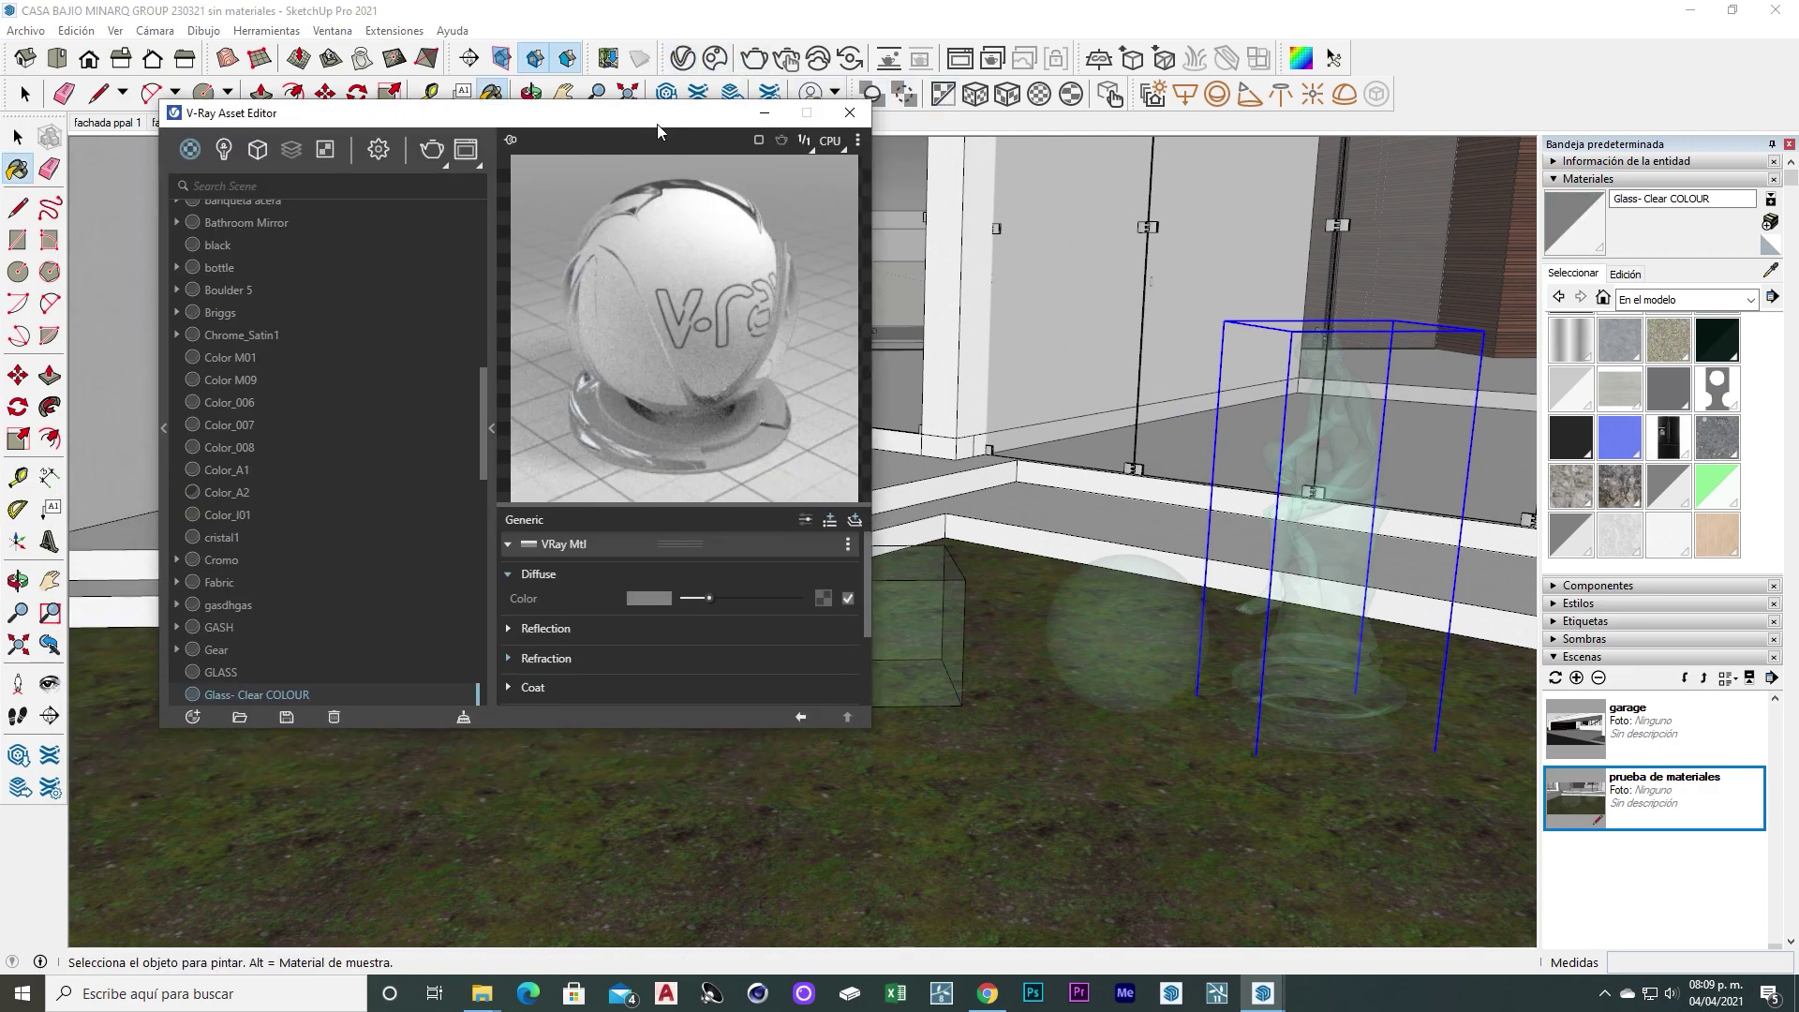
left_click(656, 626)
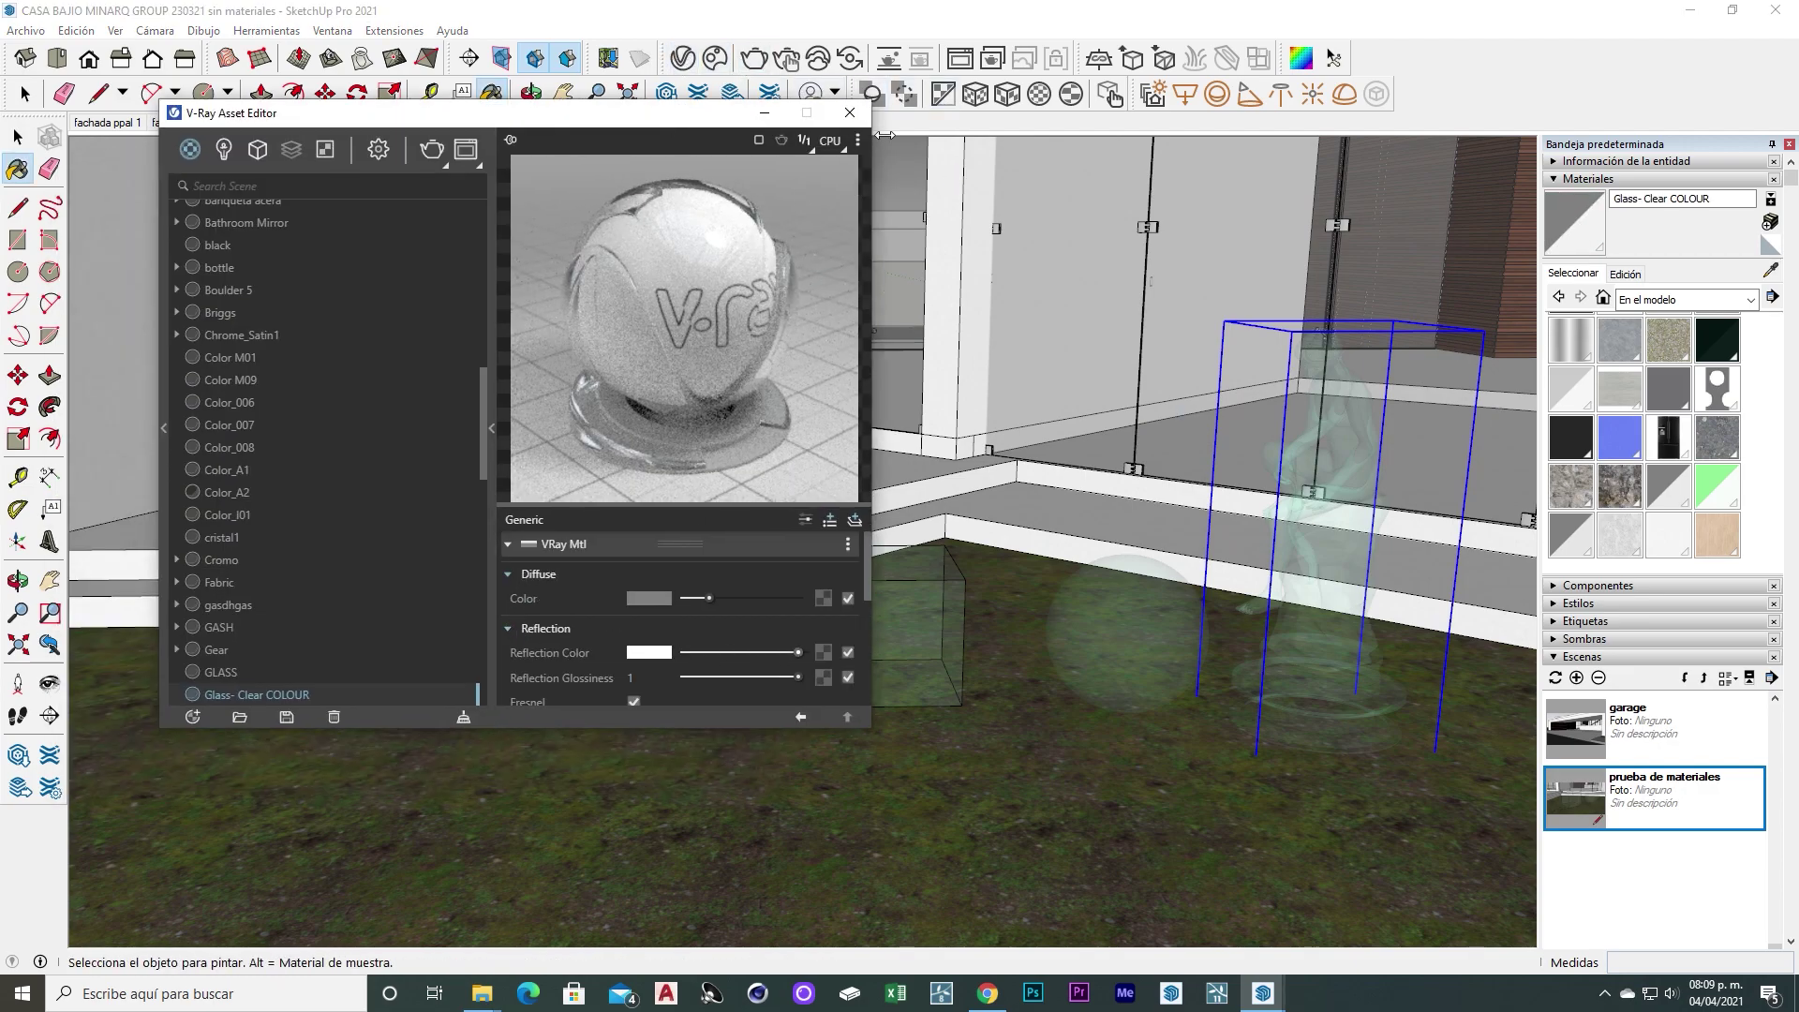
scroll(533, 611, "down", 2)
scroll(543, 605, "down", 3)
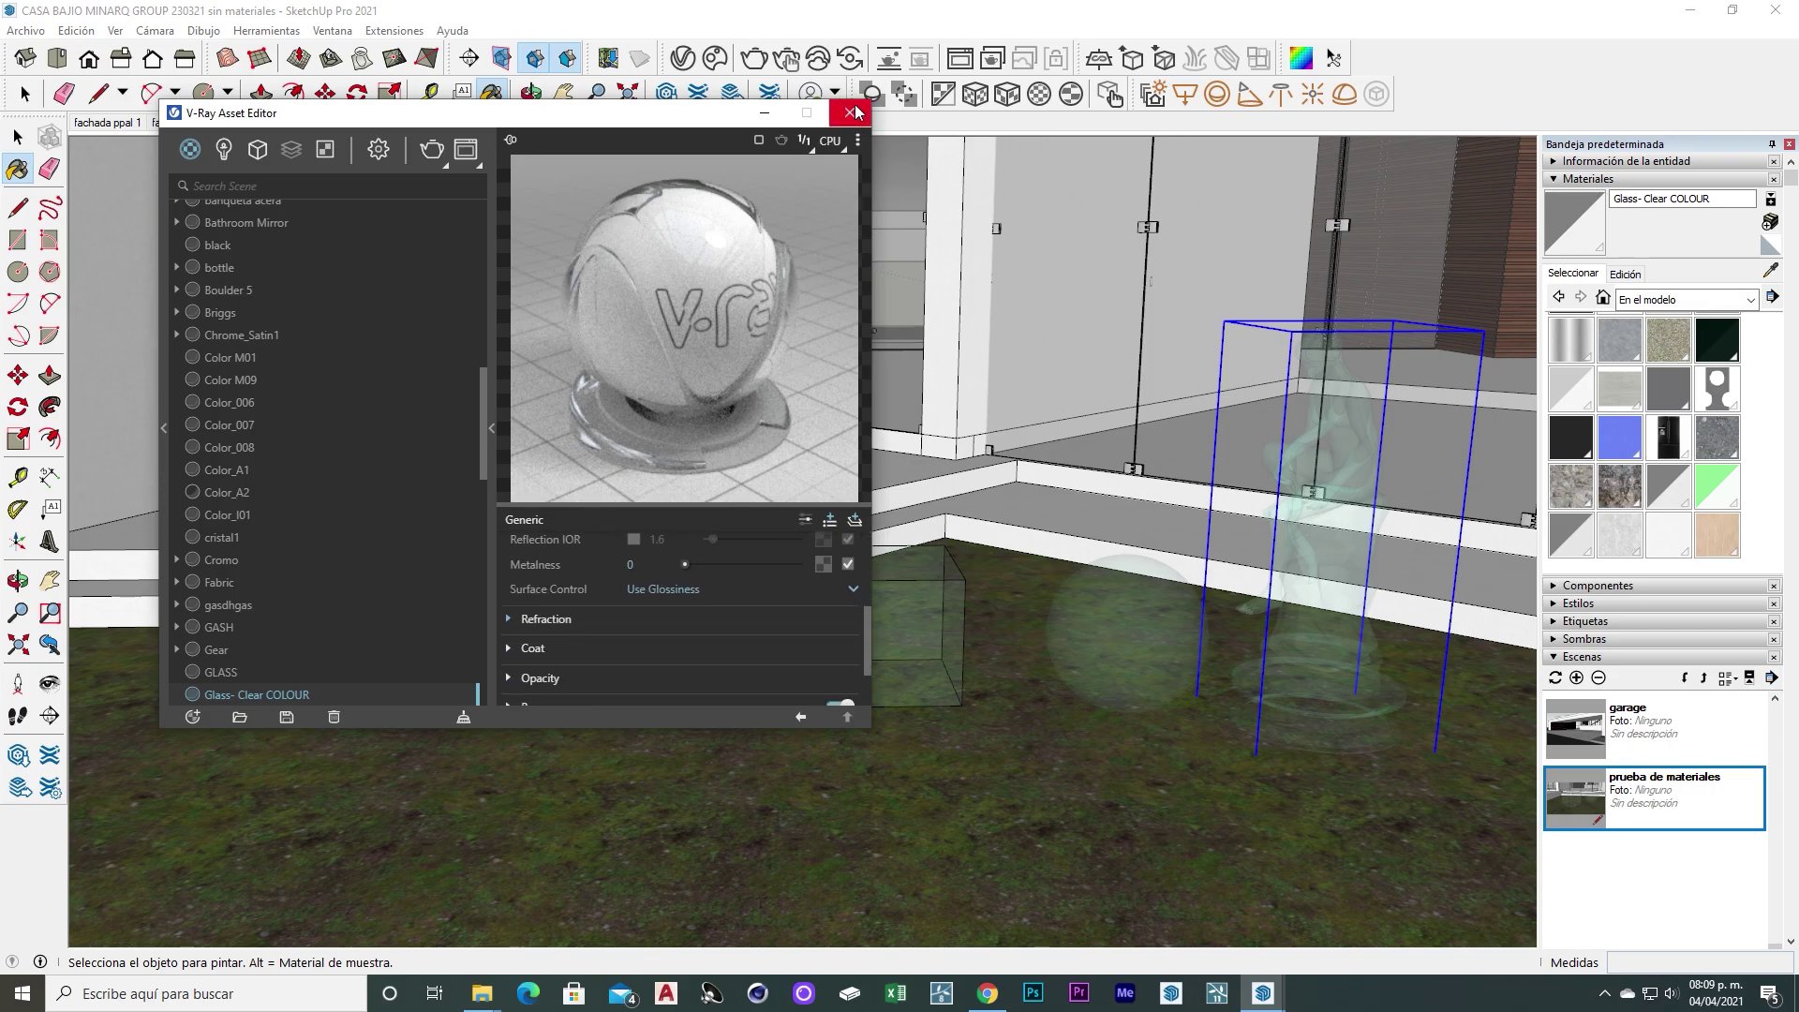
left_click(853, 117)
scroll(1040, 599, "up", 2)
mouse_move(1044, 614)
middle_mouse_down()
mouse_move(889, 635)
mouse_move(466, 348)
mouse_move(962, 455)
middle_mouse_up()
key("space")
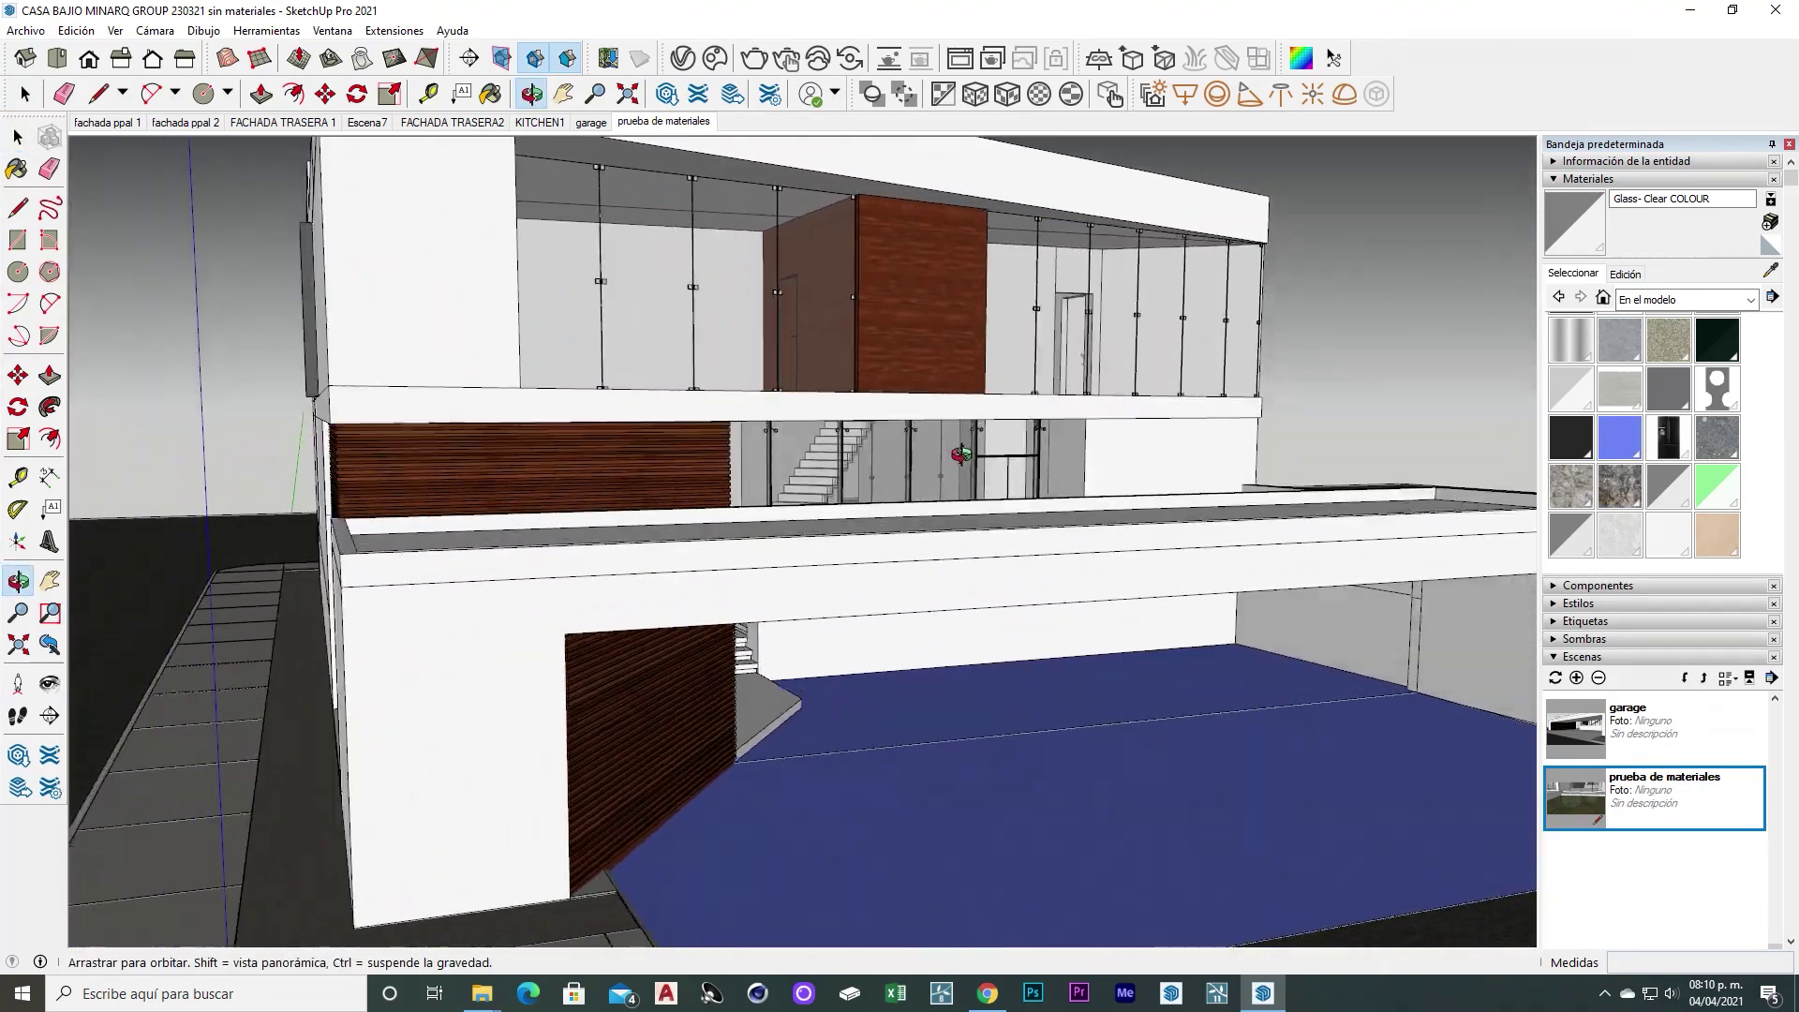
Orbit and zoom out from the glass floor to a wide courtyard view
middle_click_drag(962, 455, 844, 422)
scroll(703, 413, "up", 3)
scroll(519, 288, "up", 2)
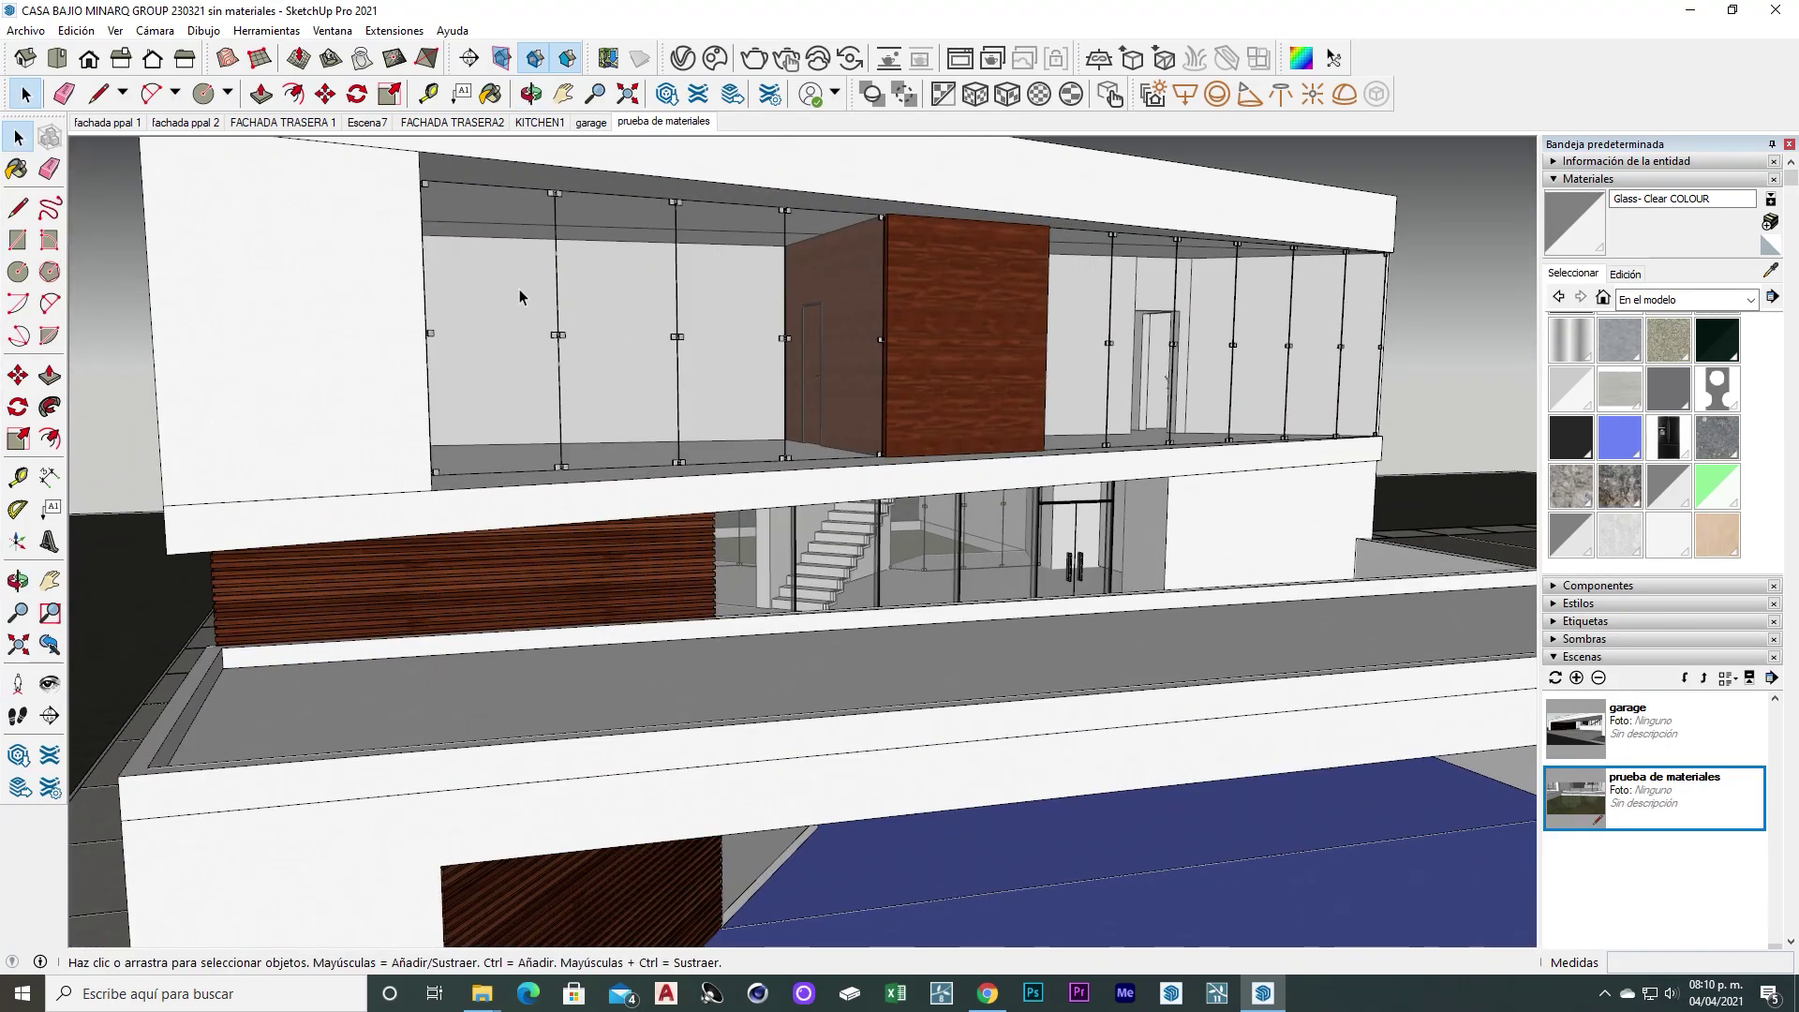
scroll(562, 328, "up", 3)
mouse_move(1312, 582)
middle_mouse_down()
mouse_move(441, 578)
mouse_move(1257, 675)
mouse_move(656, 646)
mouse_move(811, 607)
middle_mouse_up()
scroll(656, 647, "up", 3)
scroll(811, 607, "up", 2)
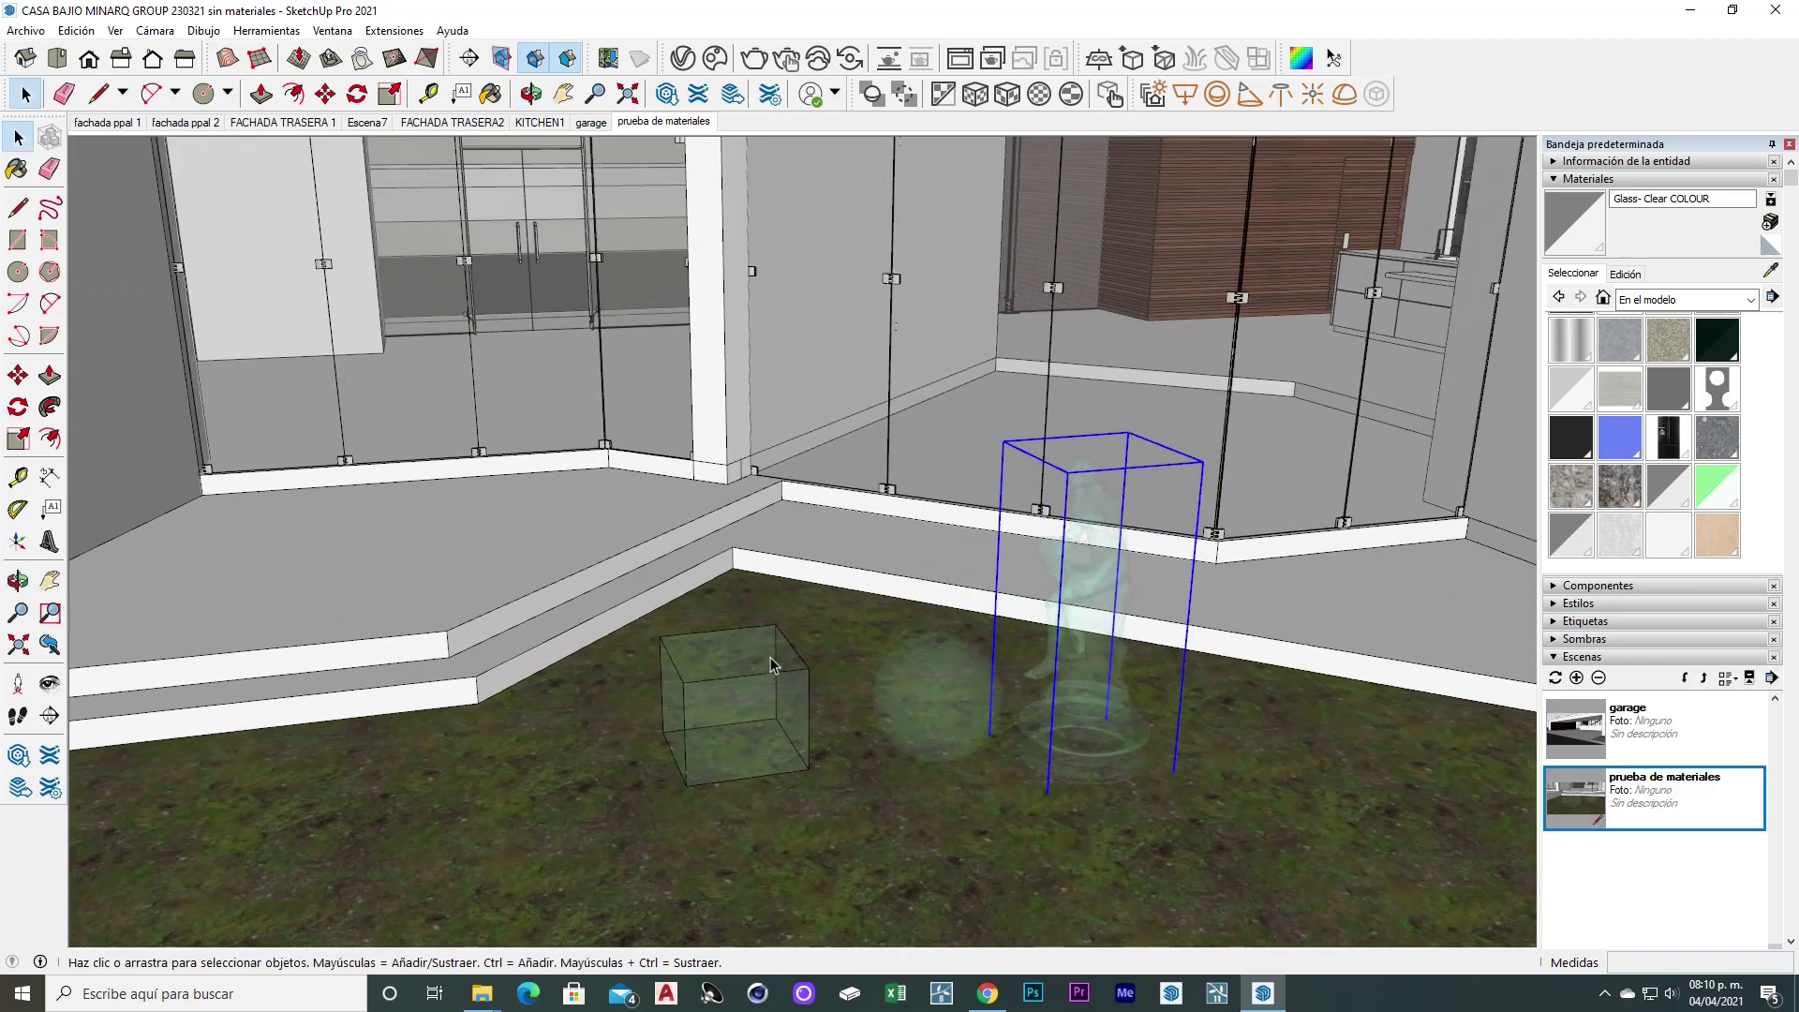
scroll(937, 543, "up", 1)
scroll(1064, 478, "up", 2)
key("space")
Inspect the SunLight parameters under the V-Ray Asset Editor's Lights tab
left_click(668, 91)
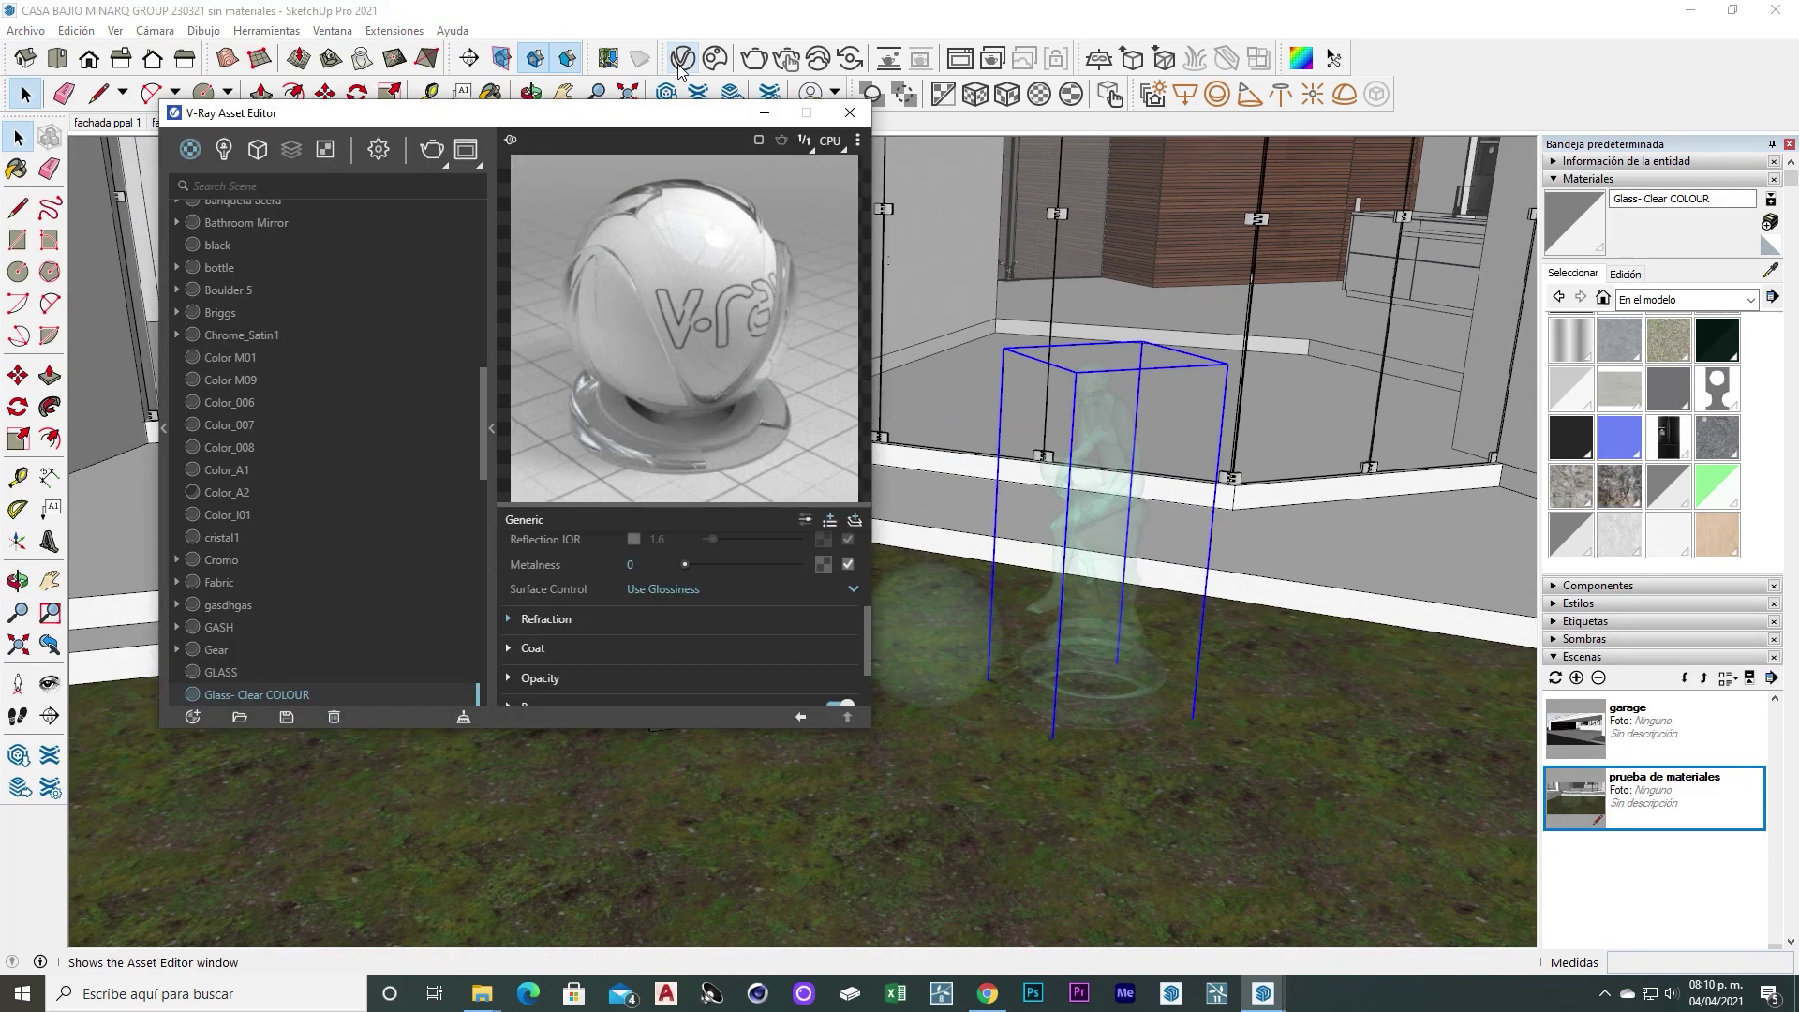
left_click(225, 150)
left_click(237, 241)
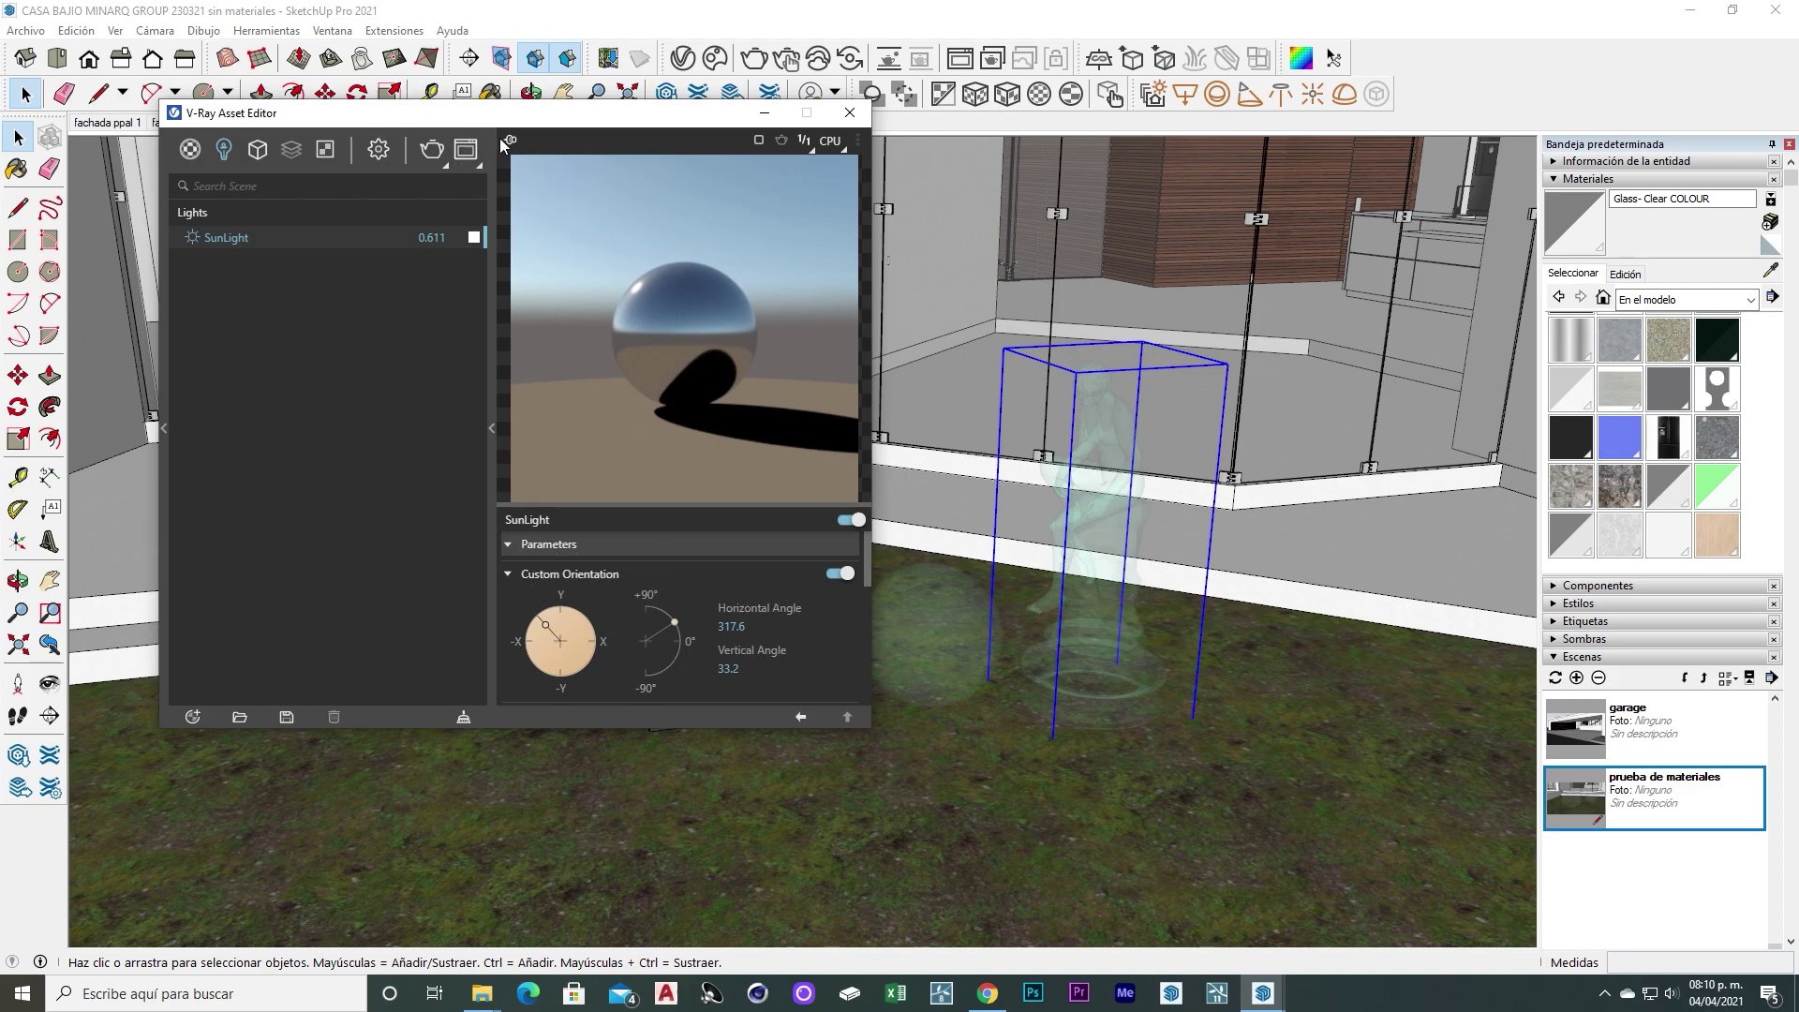
left_click_drag(518, 121, 623, 117)
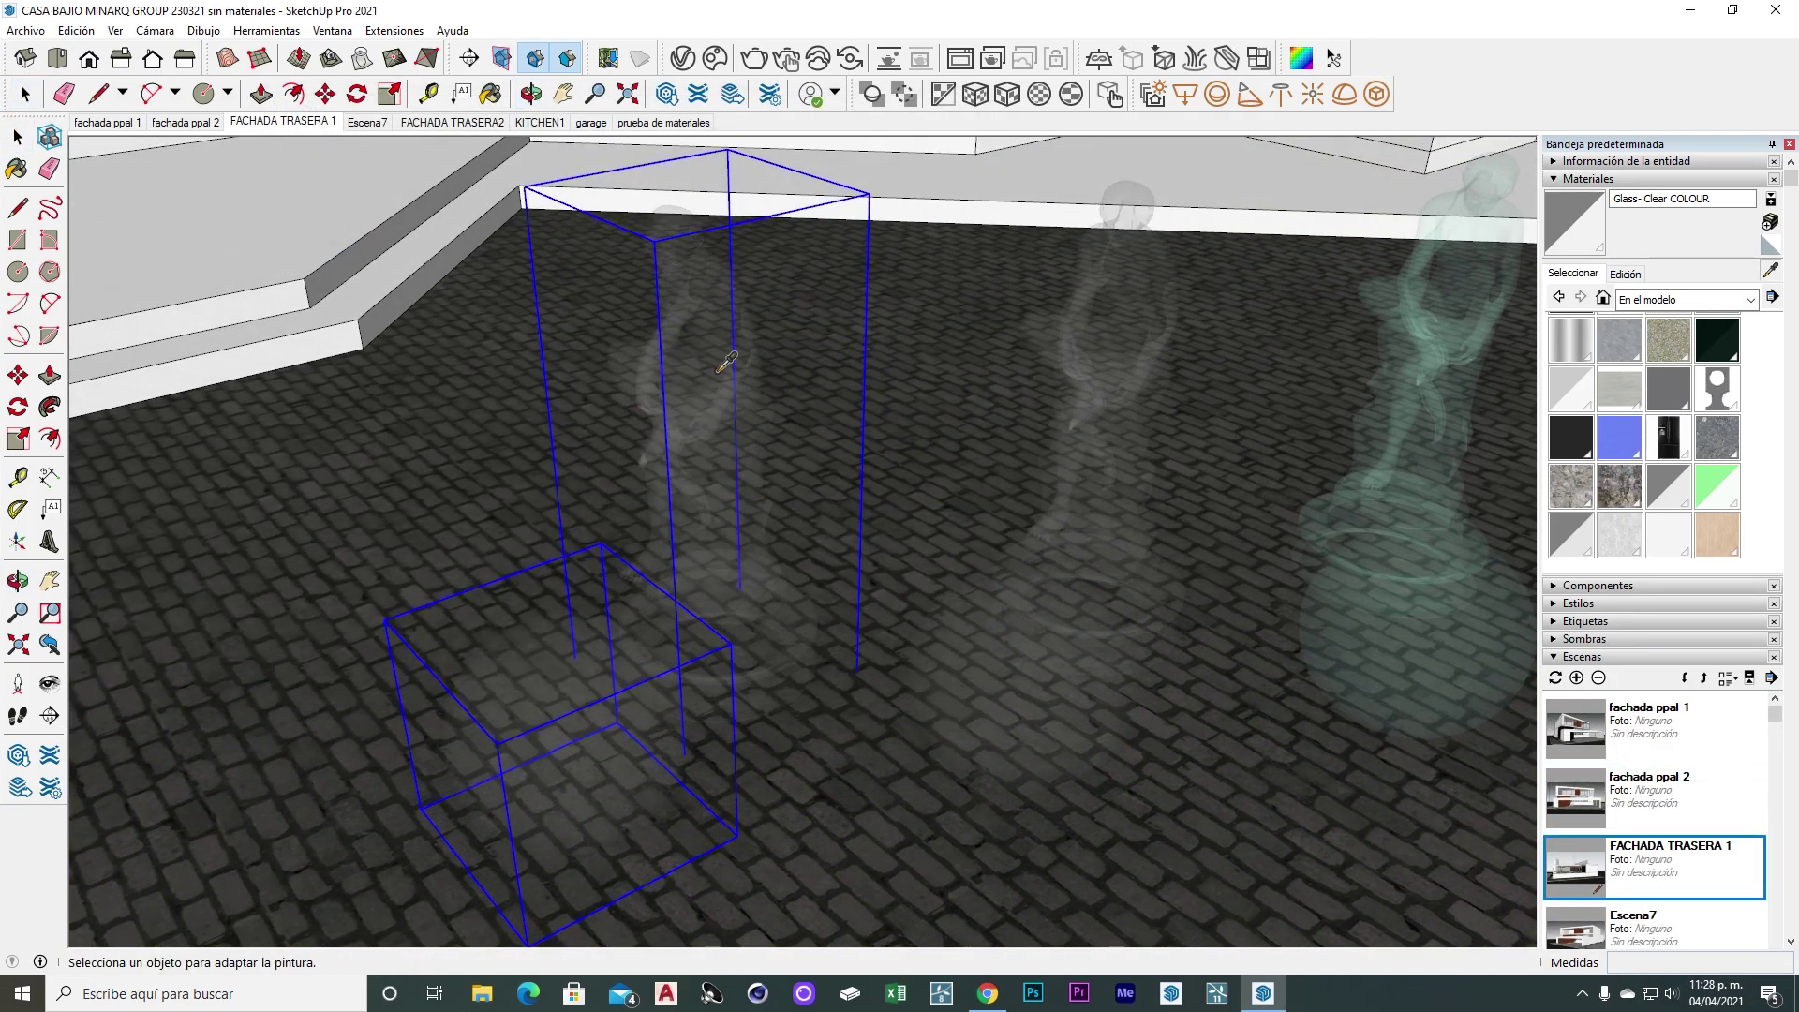
key("b")
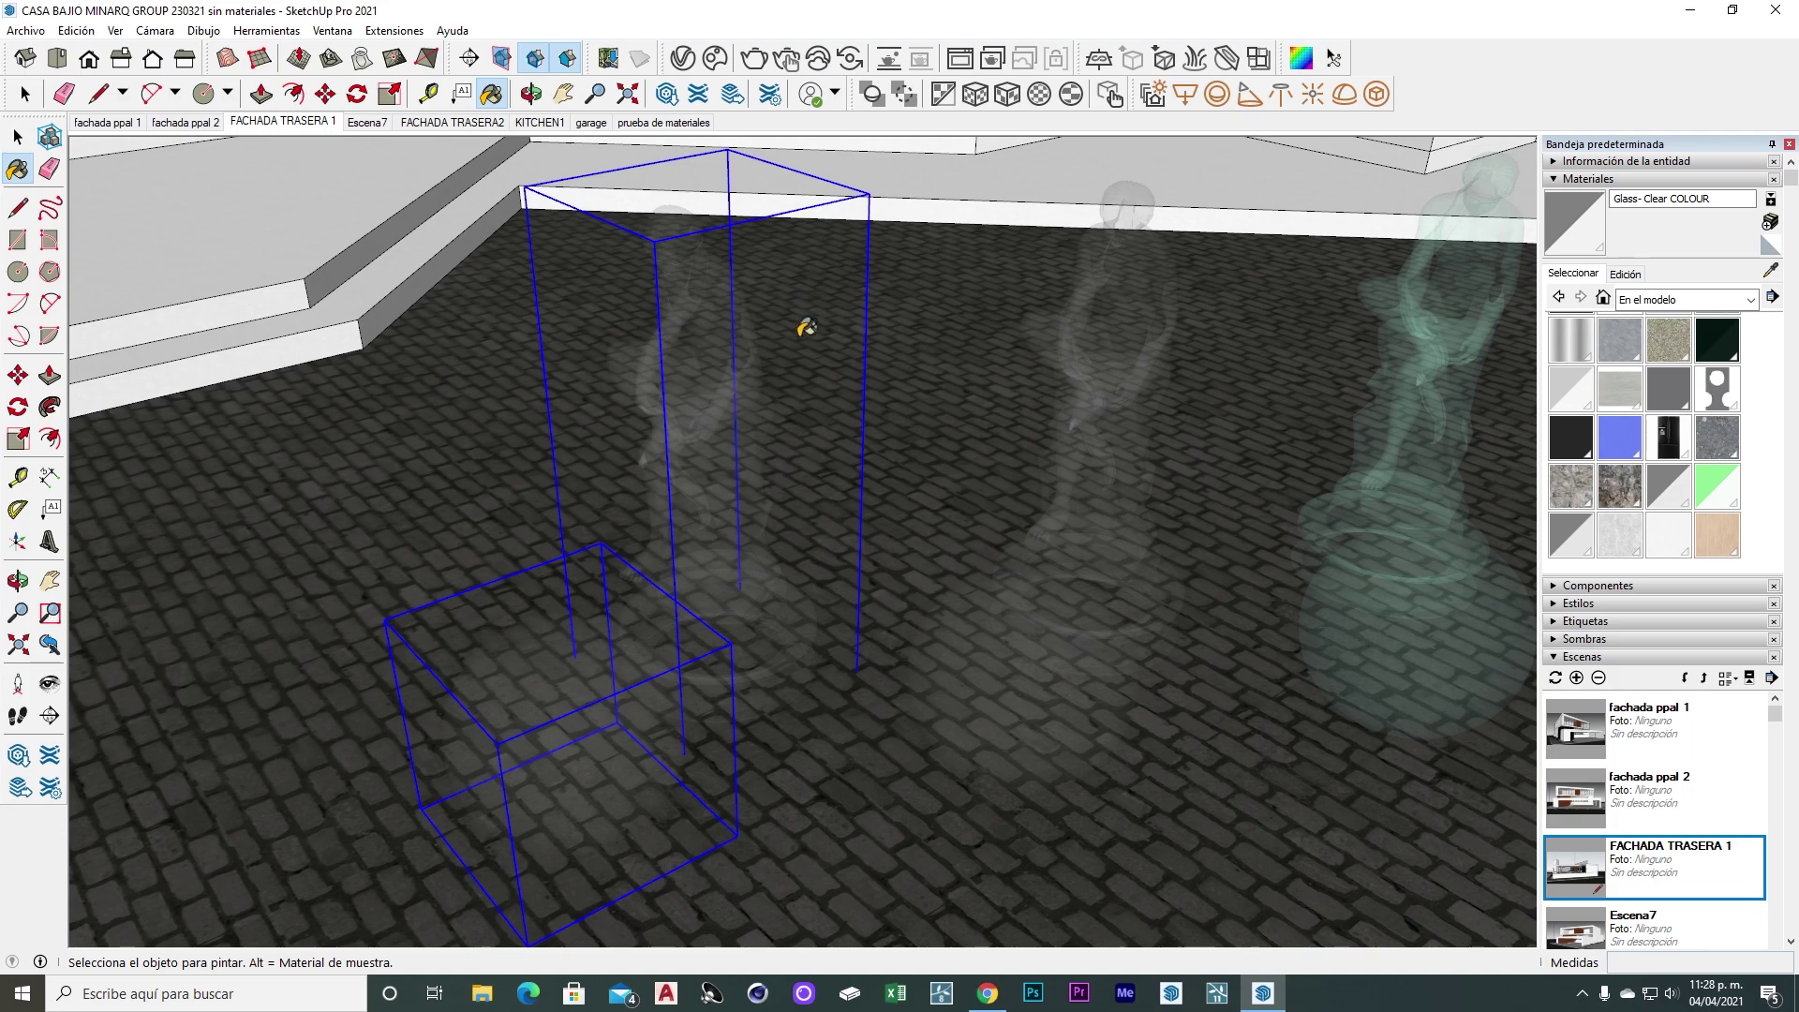
Create a new material named FROSTED
key("space")
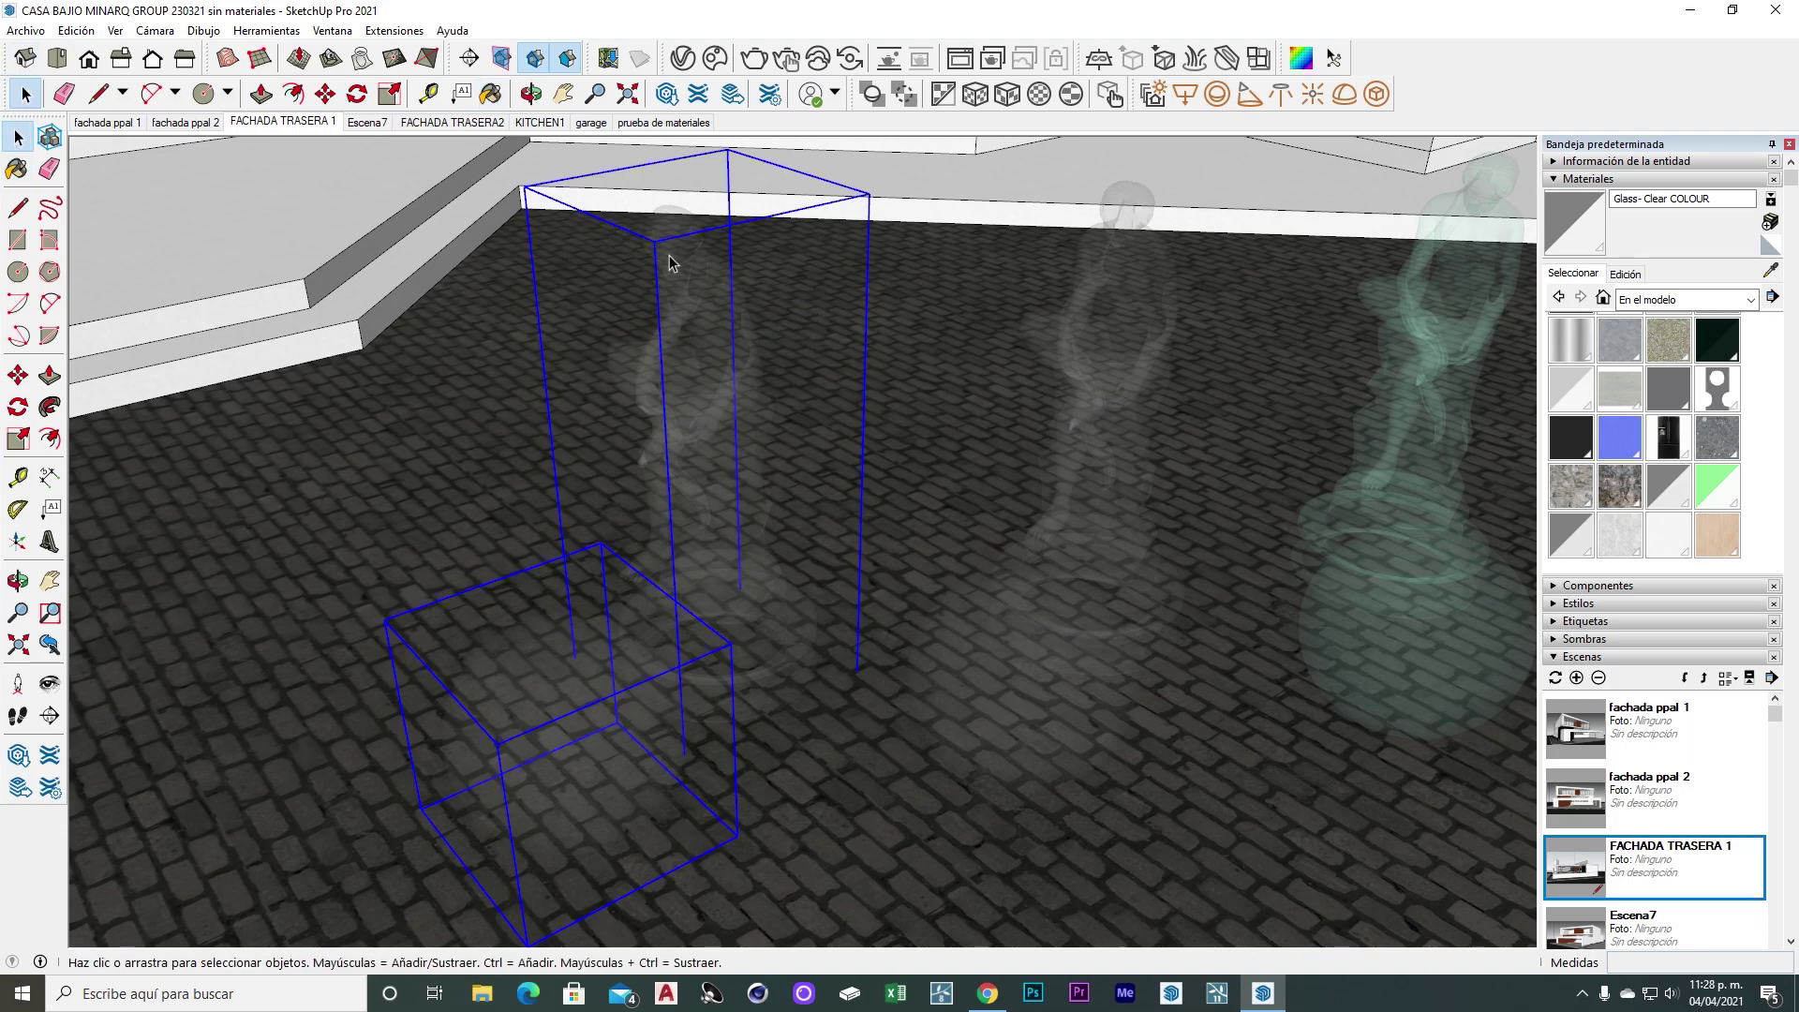
left_click(1771, 222)
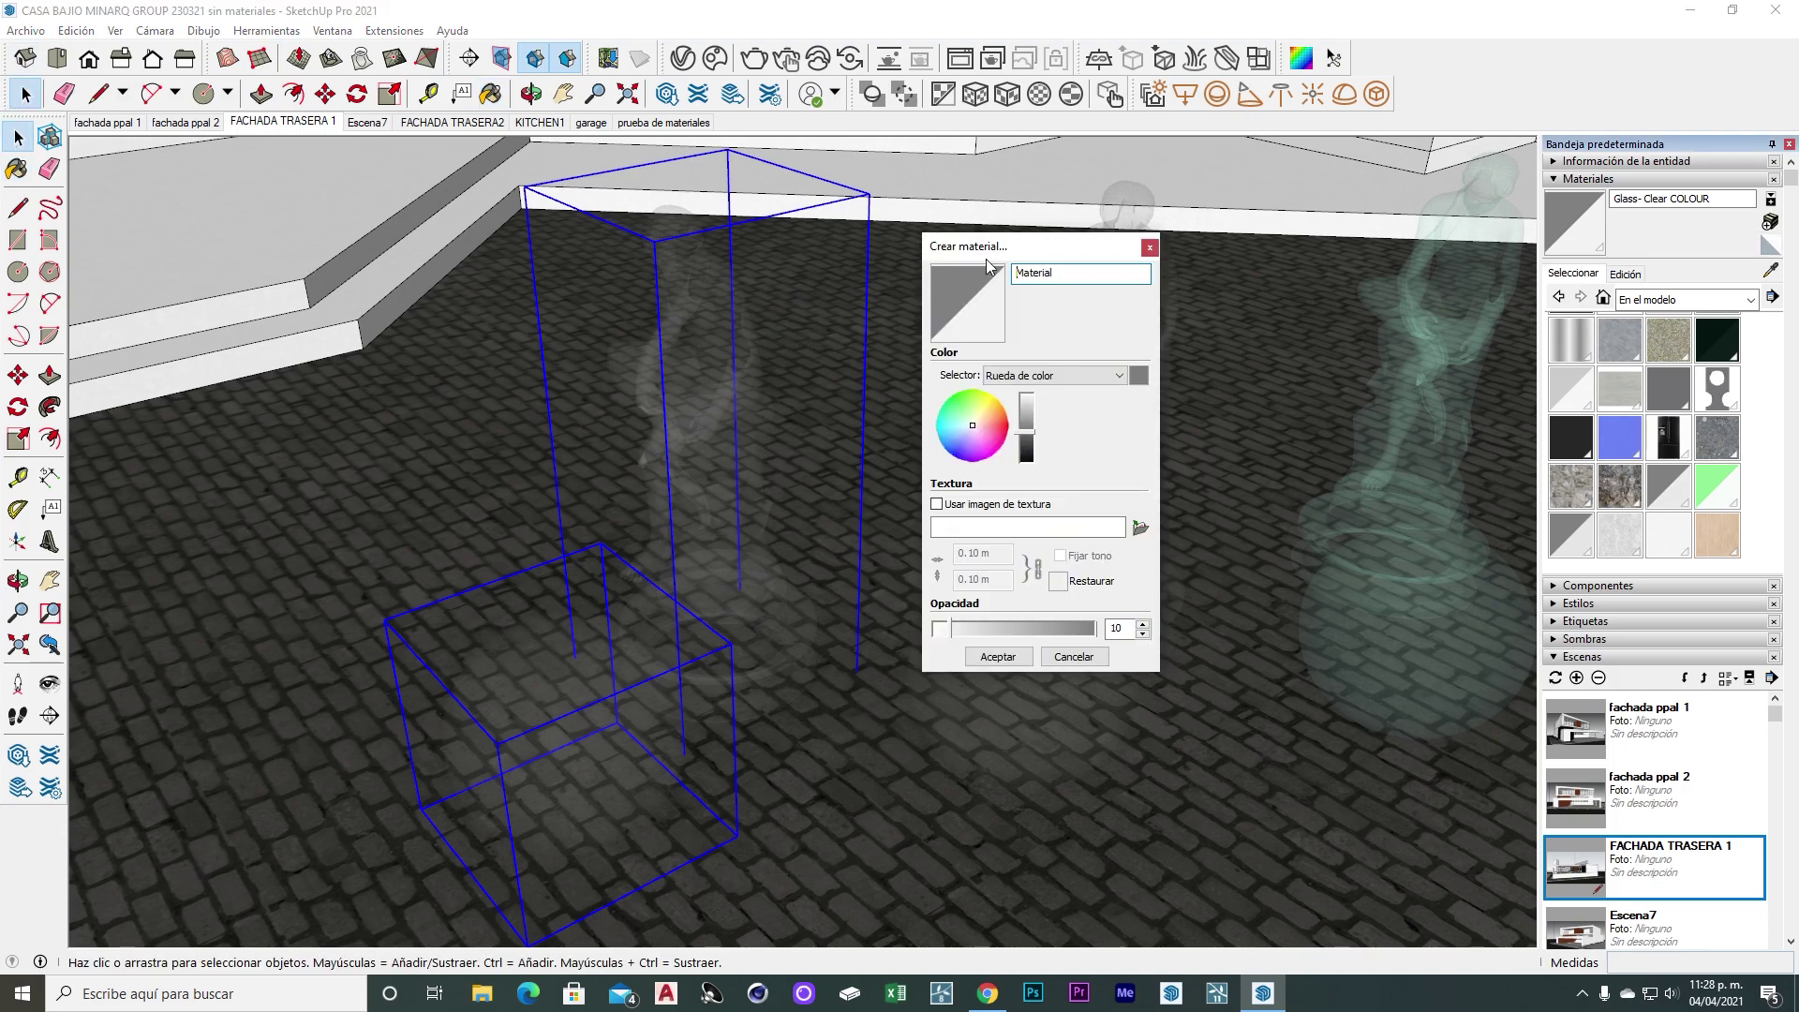
left_click_drag(1018, 278, 952, 262)
type("FROSTED")
left_click(999, 656)
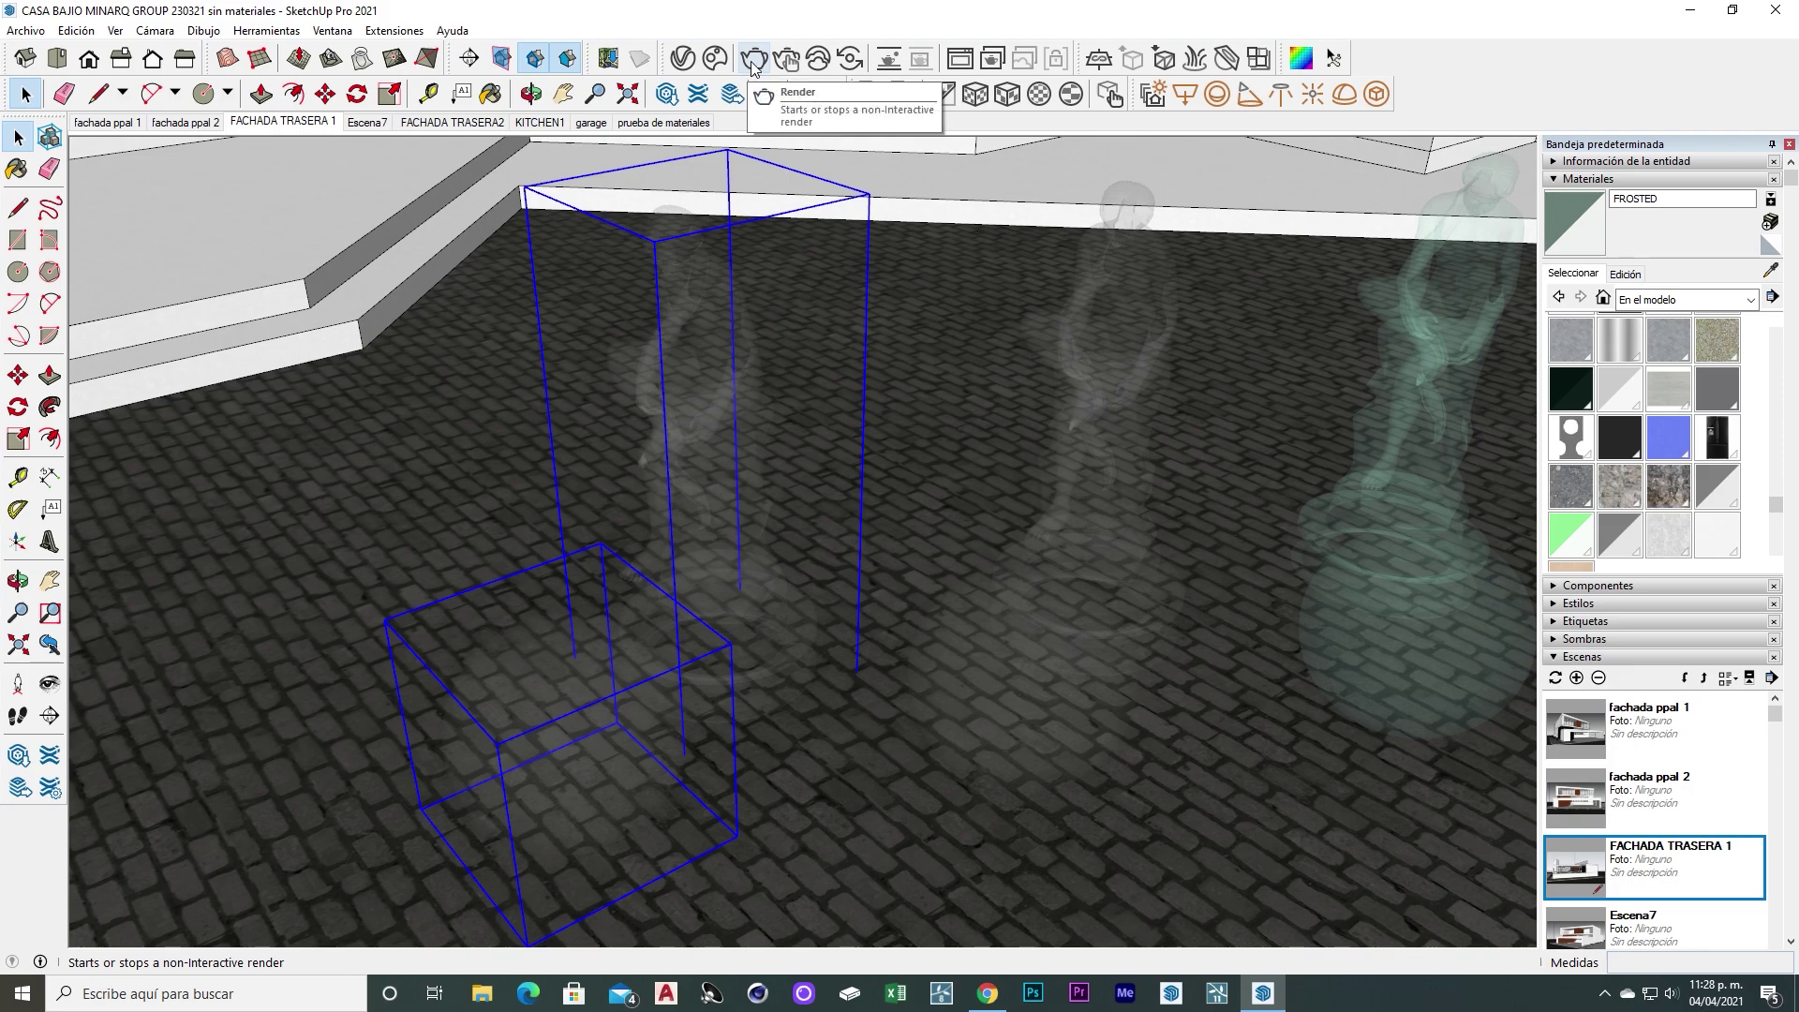
Deselect the tall box so only the small box remains selected
middle_click_drag(689, 412, 676, 427)
left_click(598, 704)
key("b")
key("space")
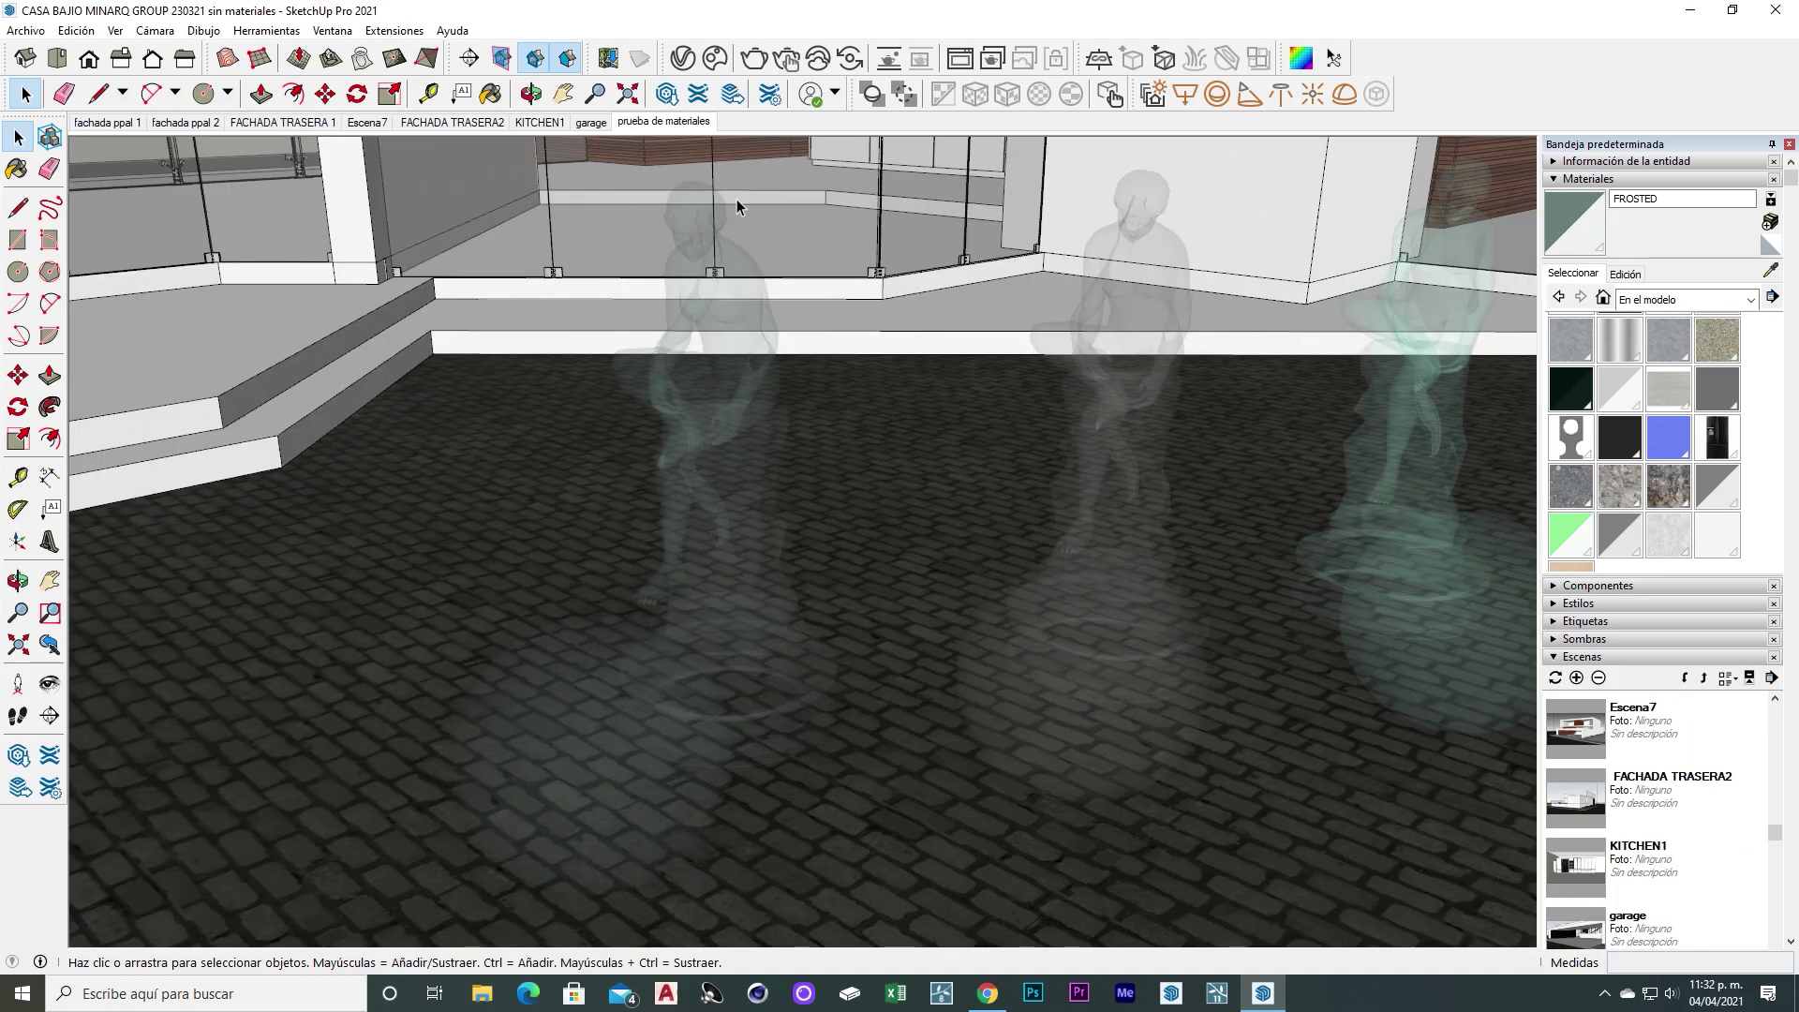
left_click(682, 58)
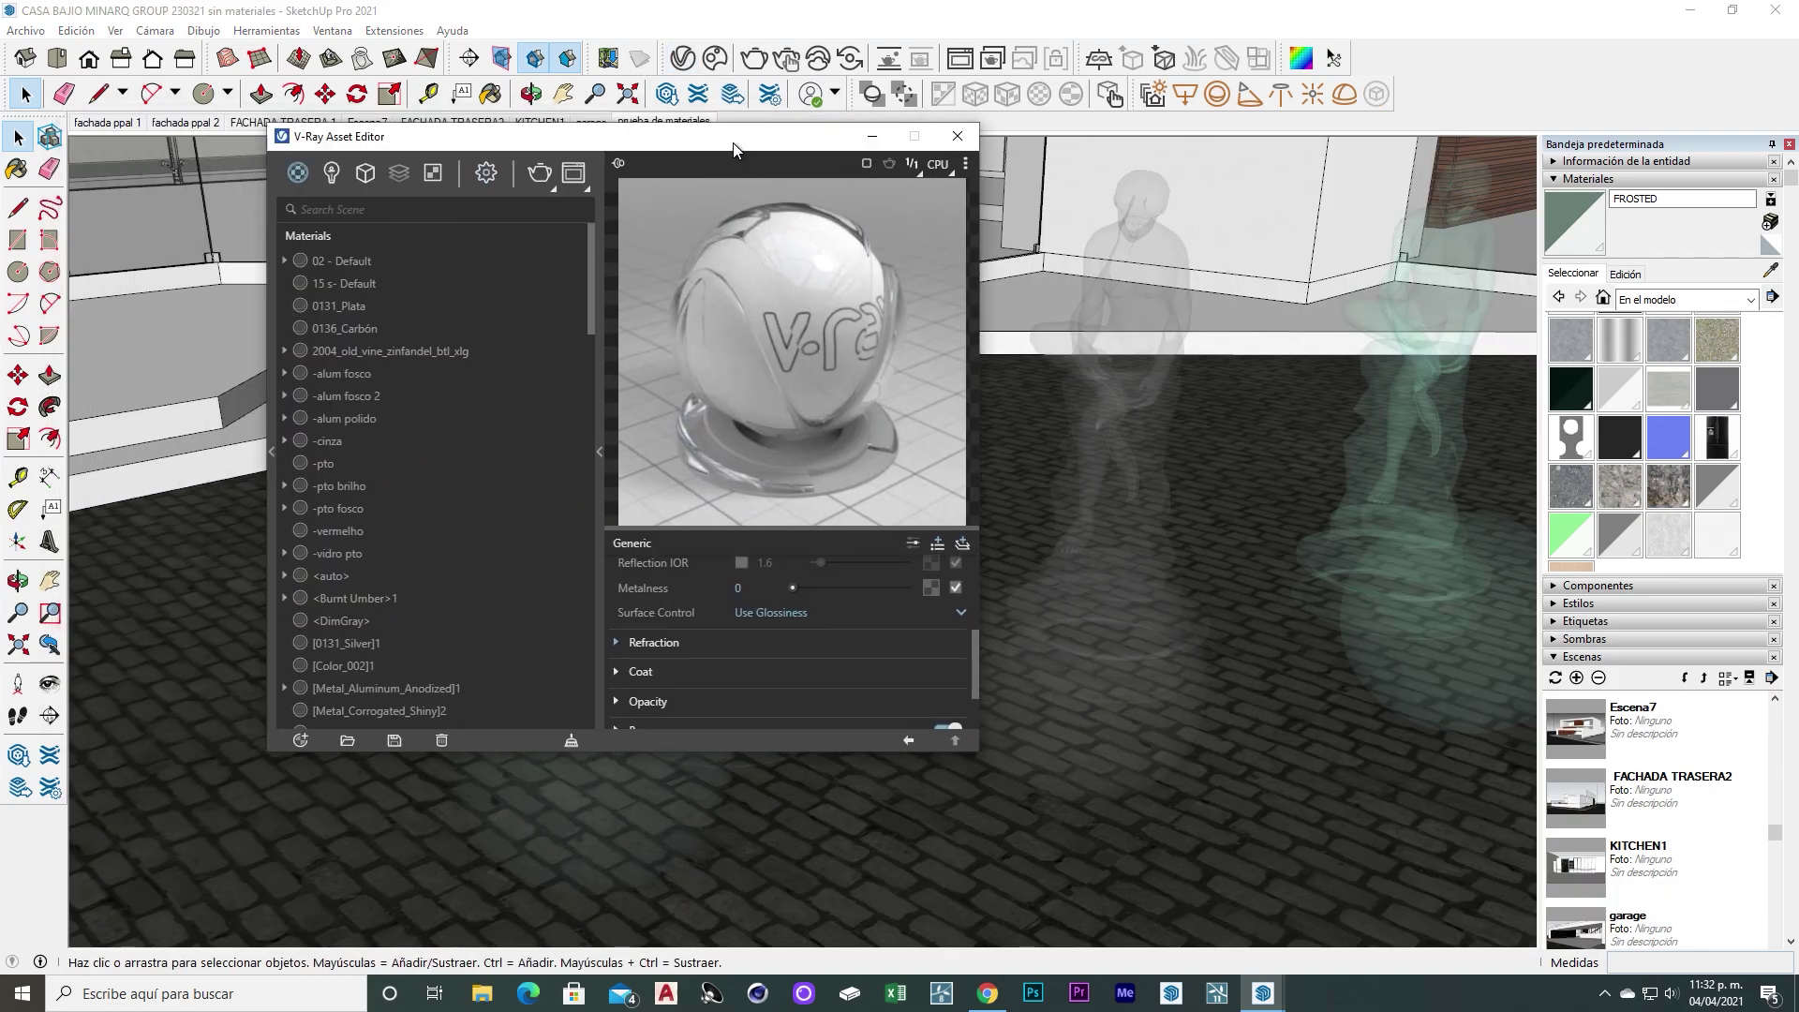
Pick FROSTED in the Asset Editor and lower its reflection glossiness to 0.8
left_click_drag(733, 142, 712, 142)
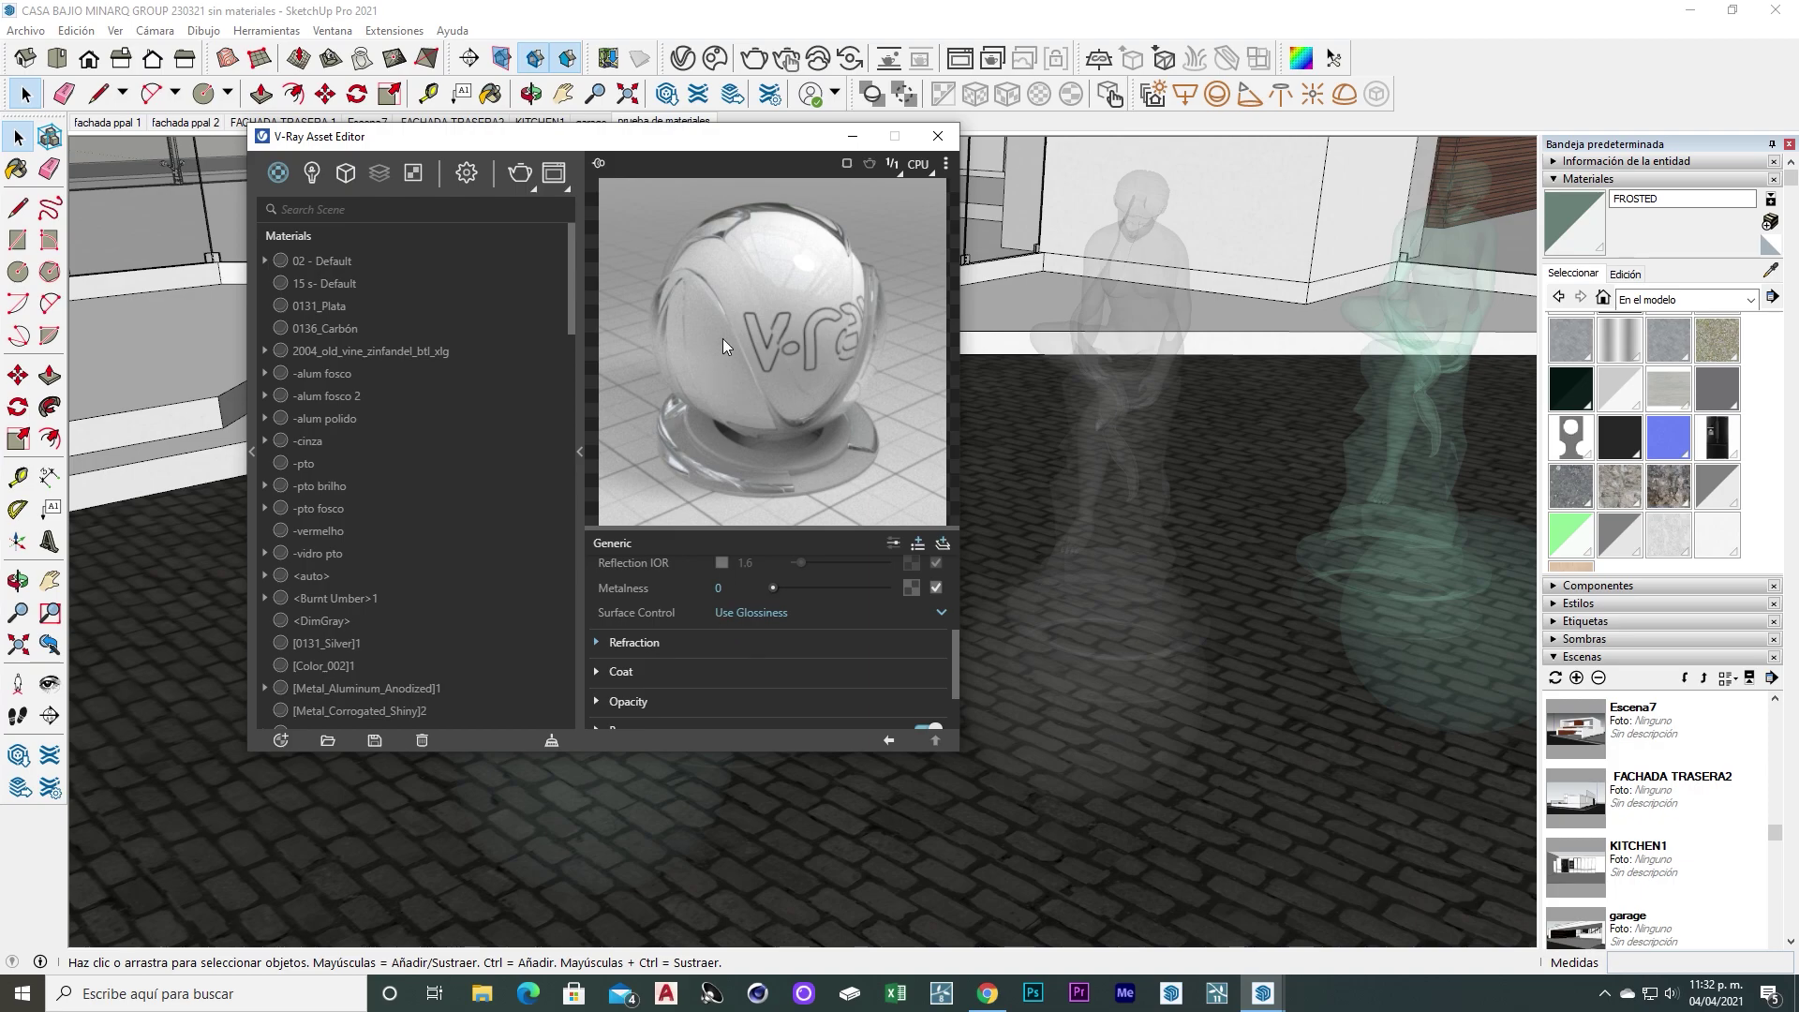
left_click(1768, 271)
mouse_move(739, 147)
left_mouse_down()
mouse_move(448, 120)
mouse_move(480, 112)
left_mouse_up()
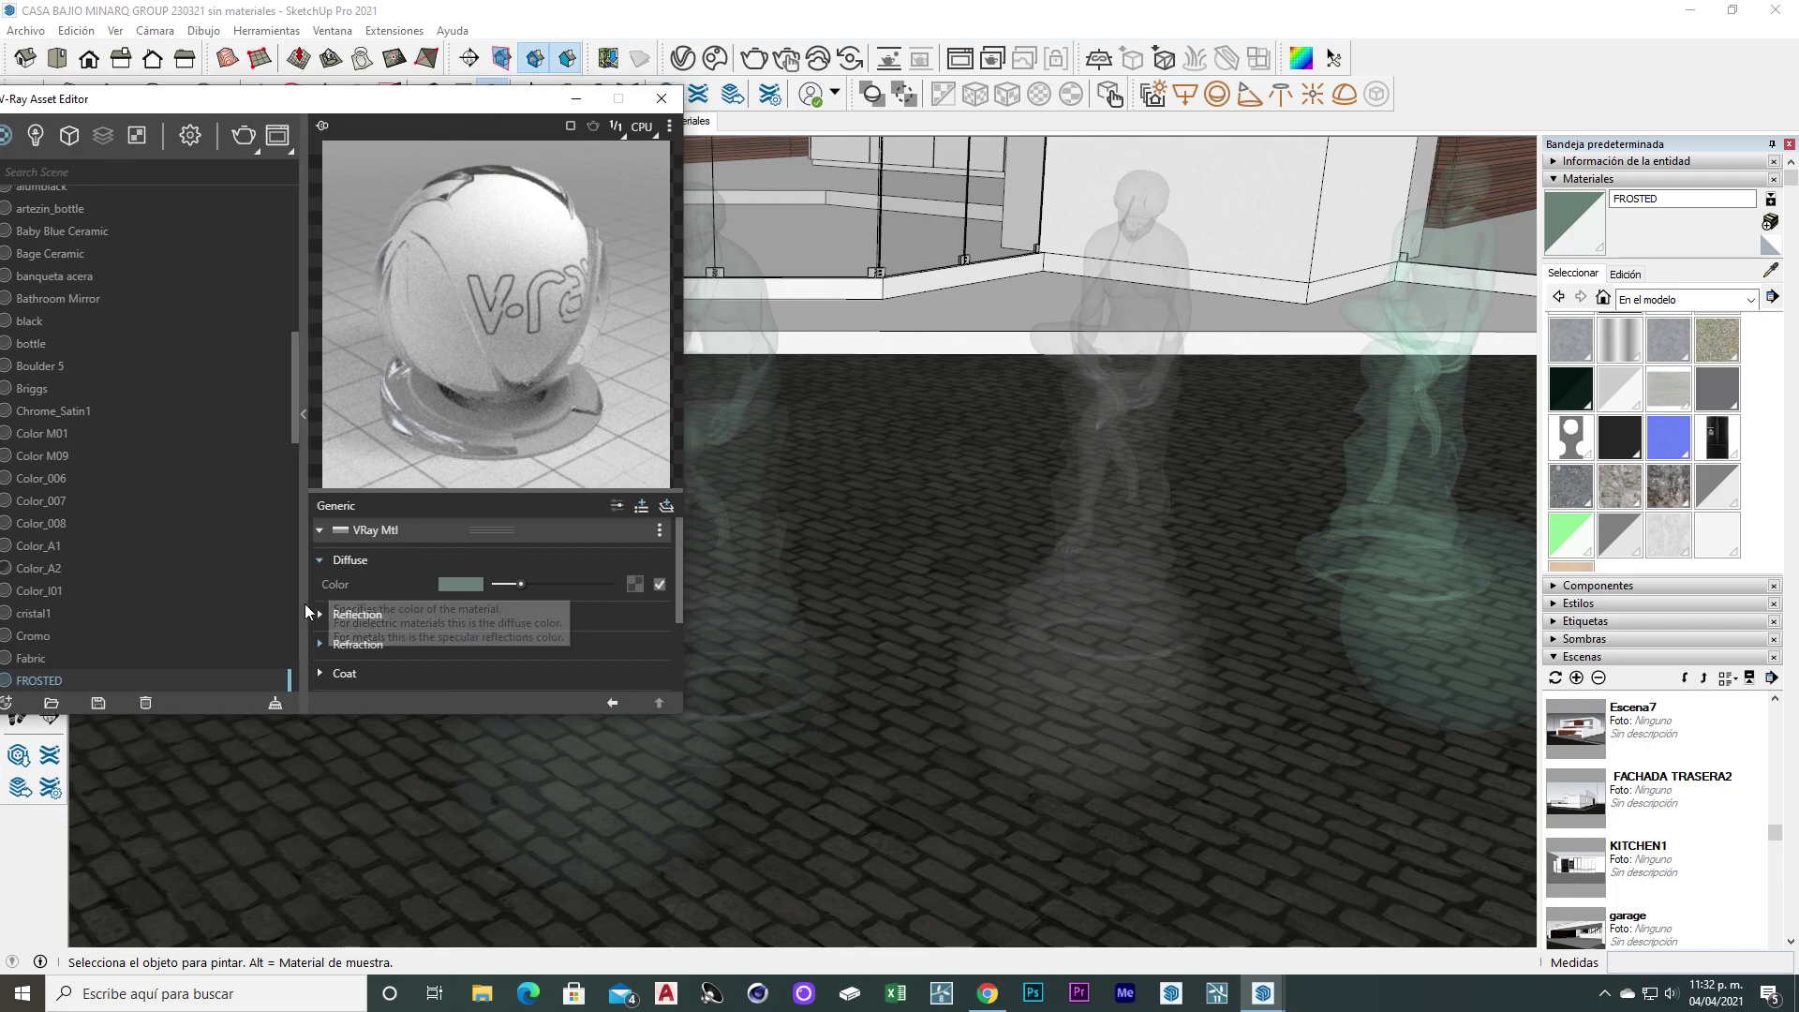
left_click(323, 614)
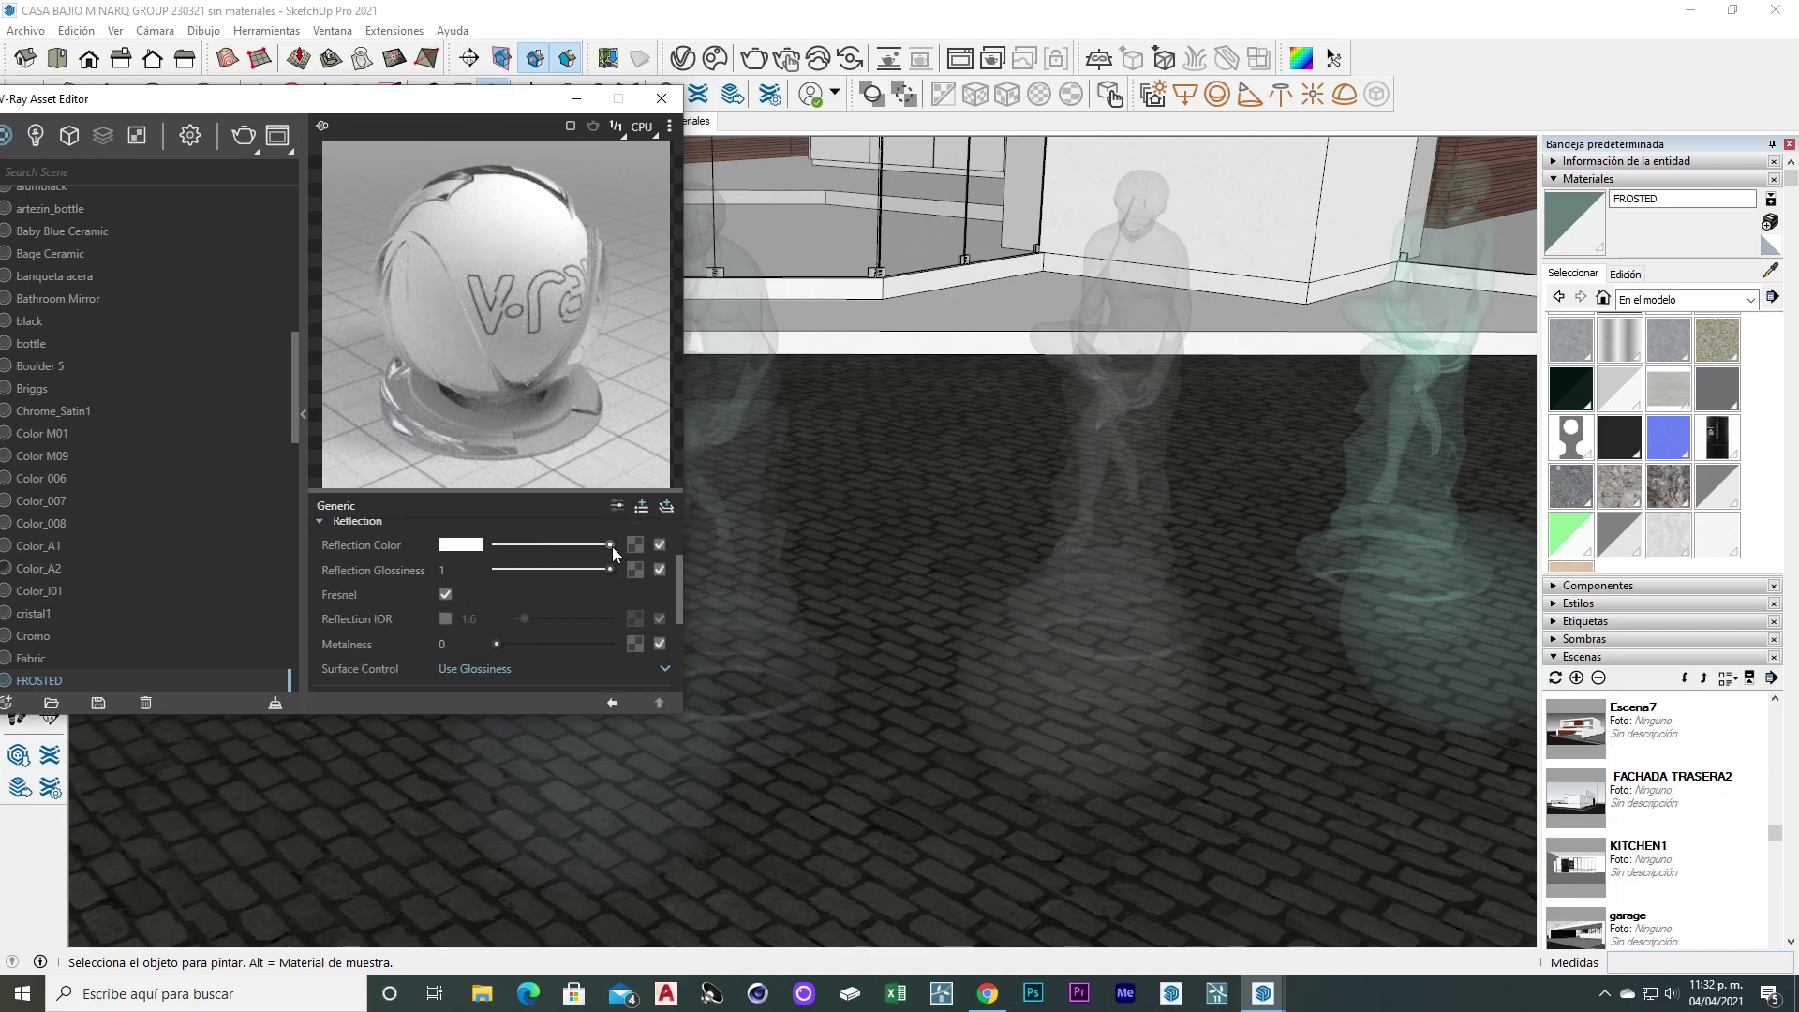
scroll(408, 570, "up", 2)
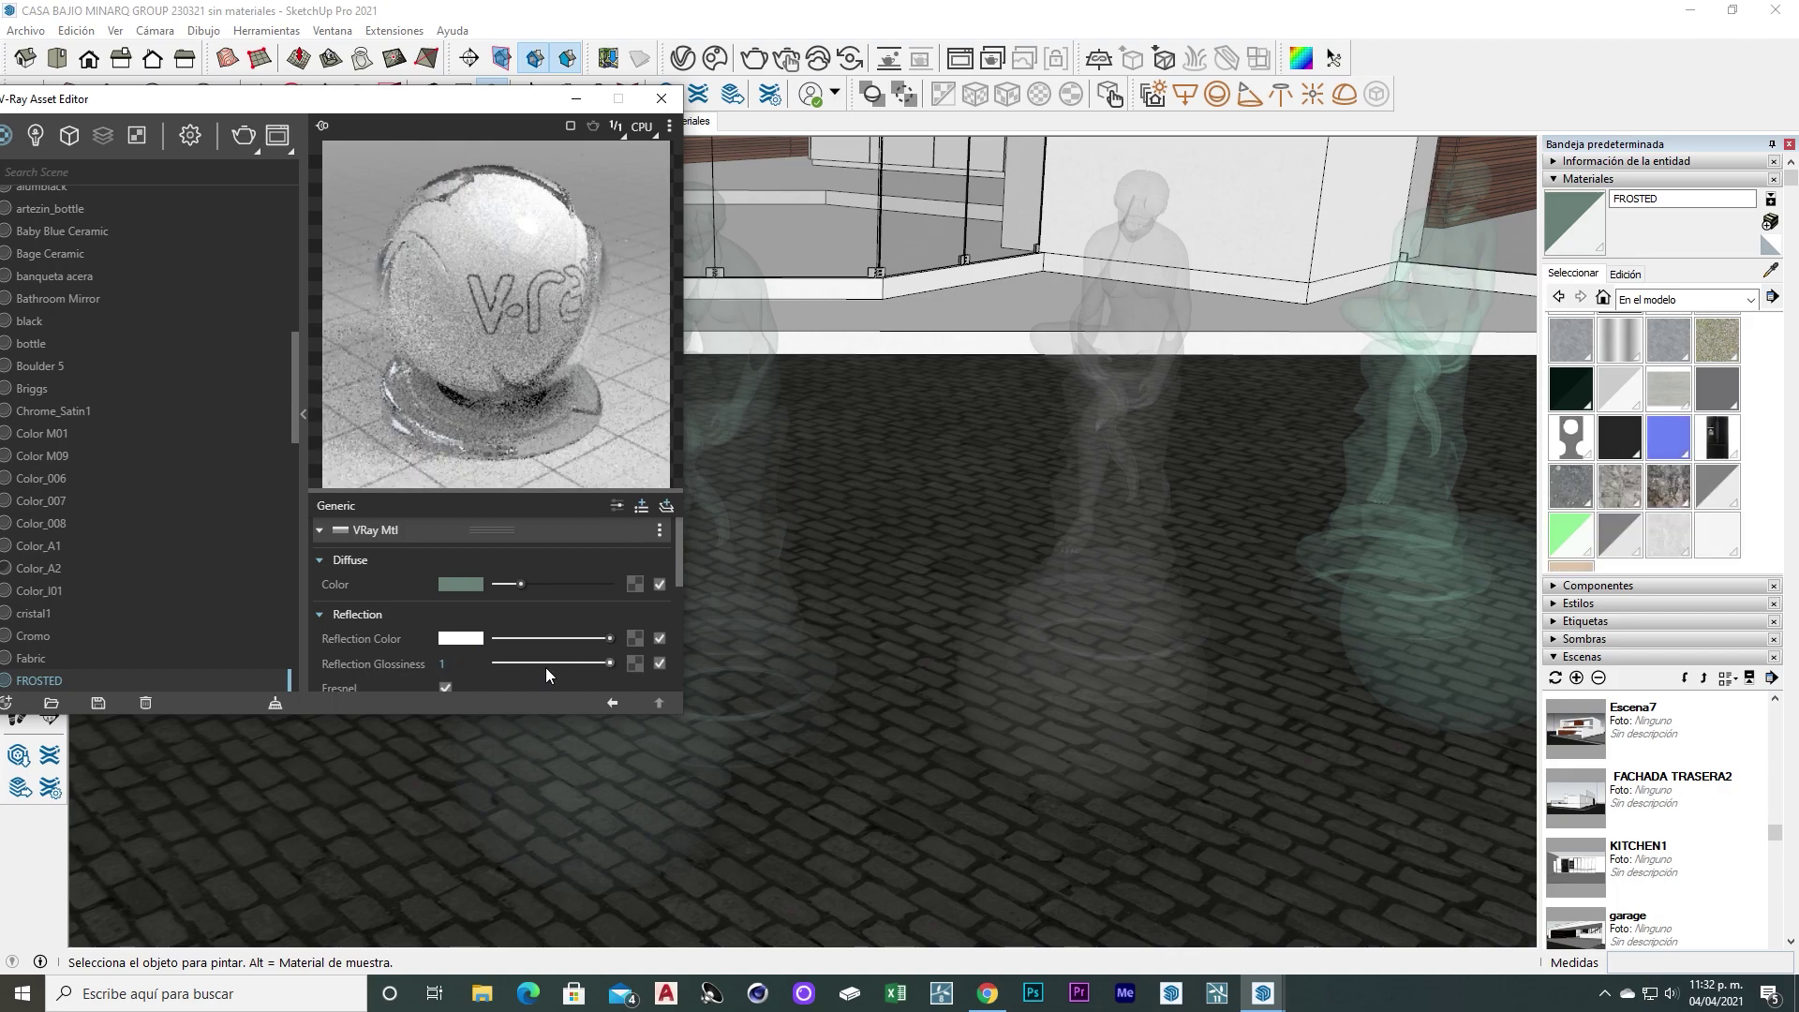
left_click(584, 663)
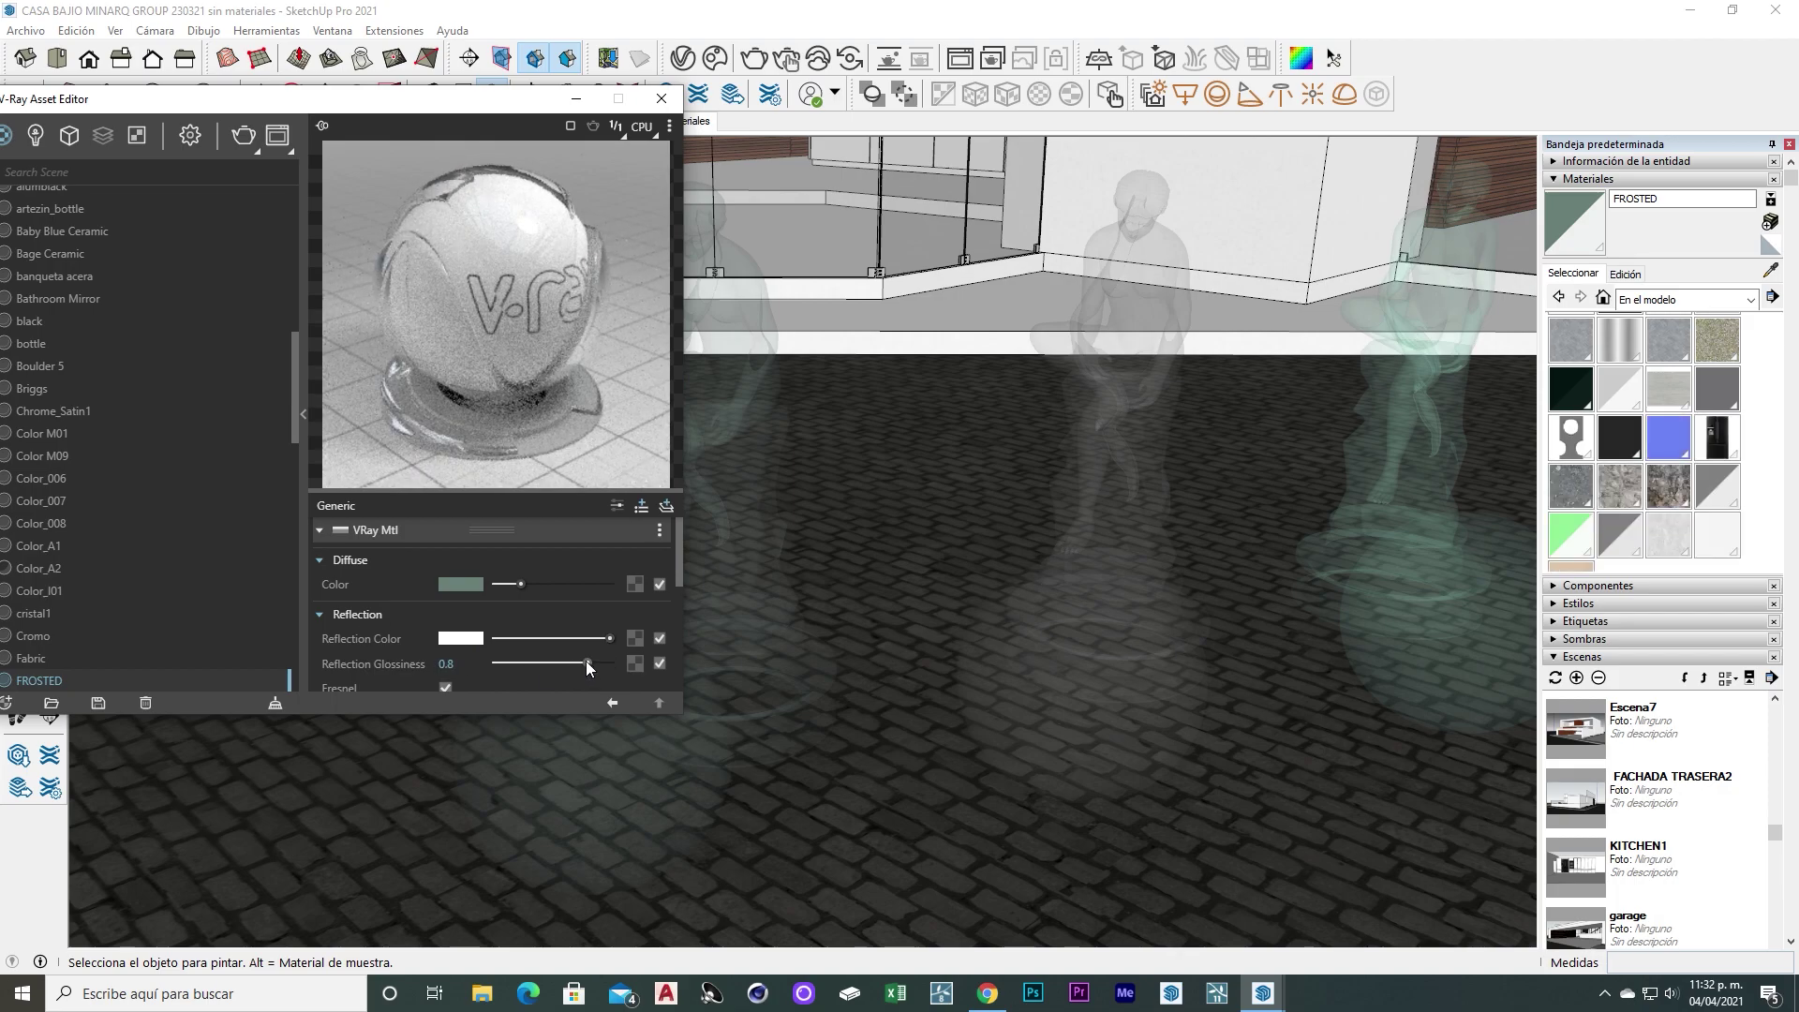
Adjust FROSTED's refraction colour, settling on a lighter tone from the colour picker
left_click(324, 615)
left_click(323, 643)
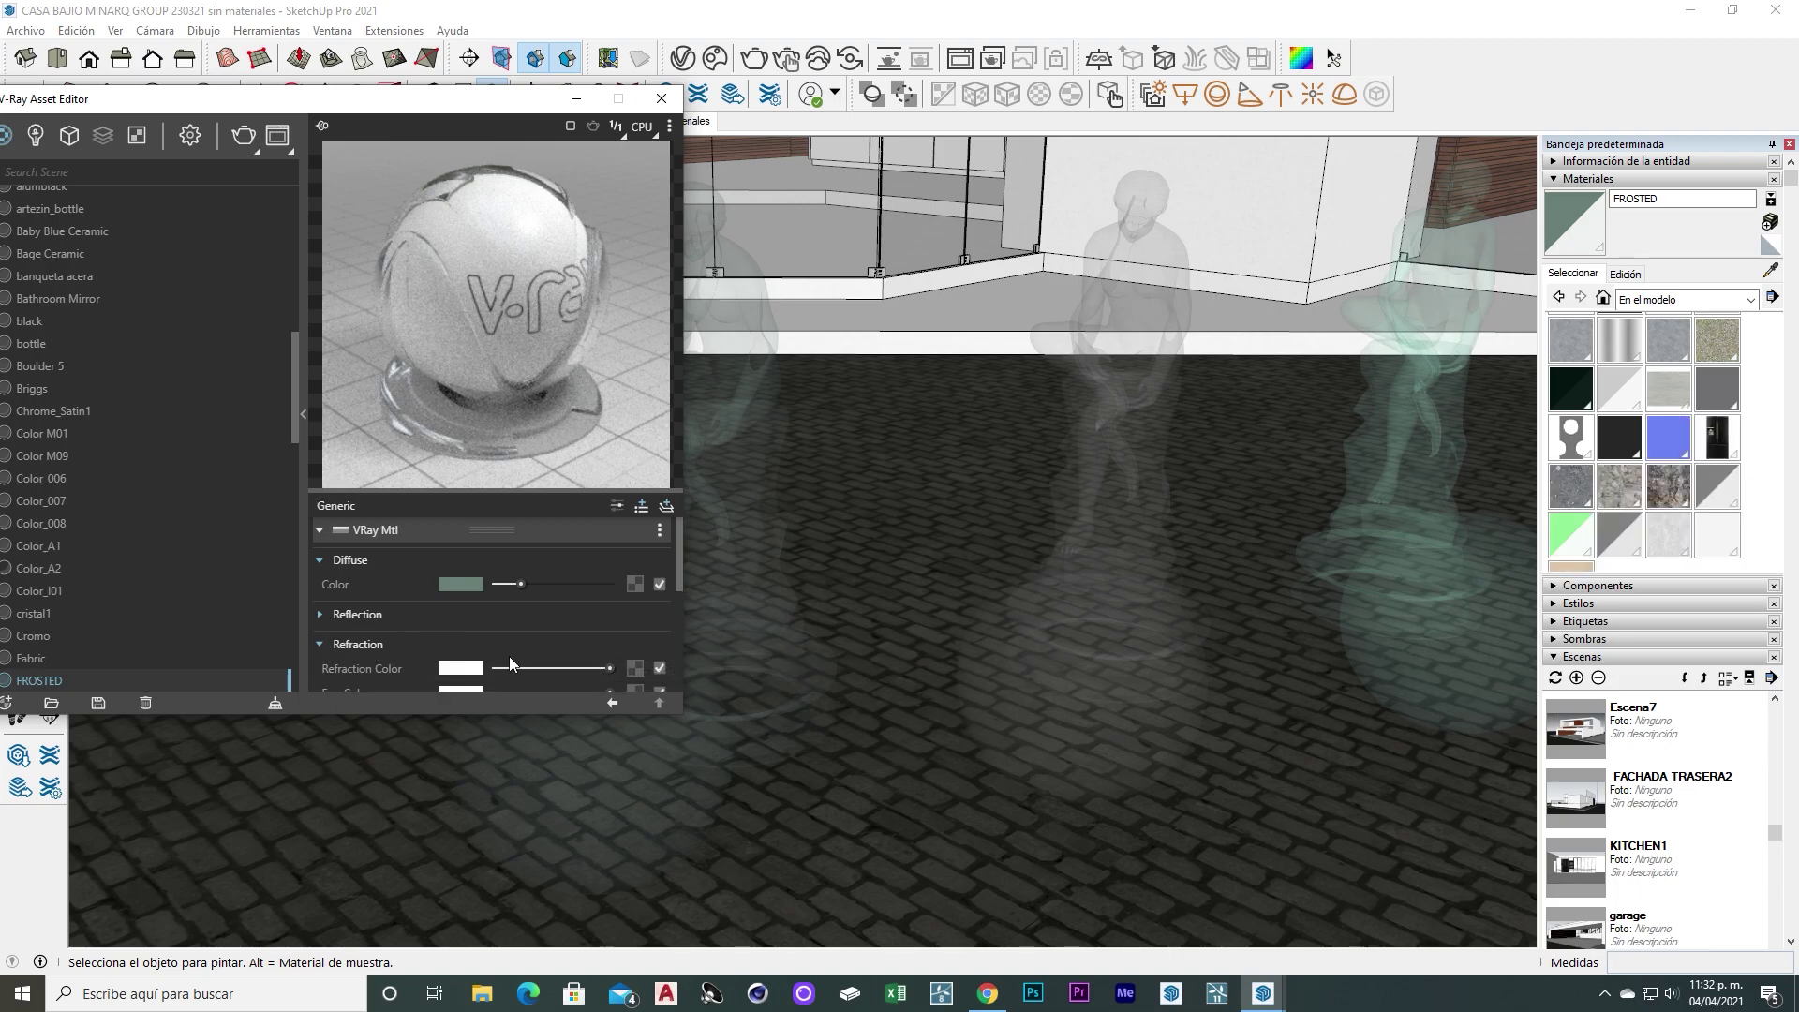
scroll(476, 623, "down", 2)
left_click(583, 573)
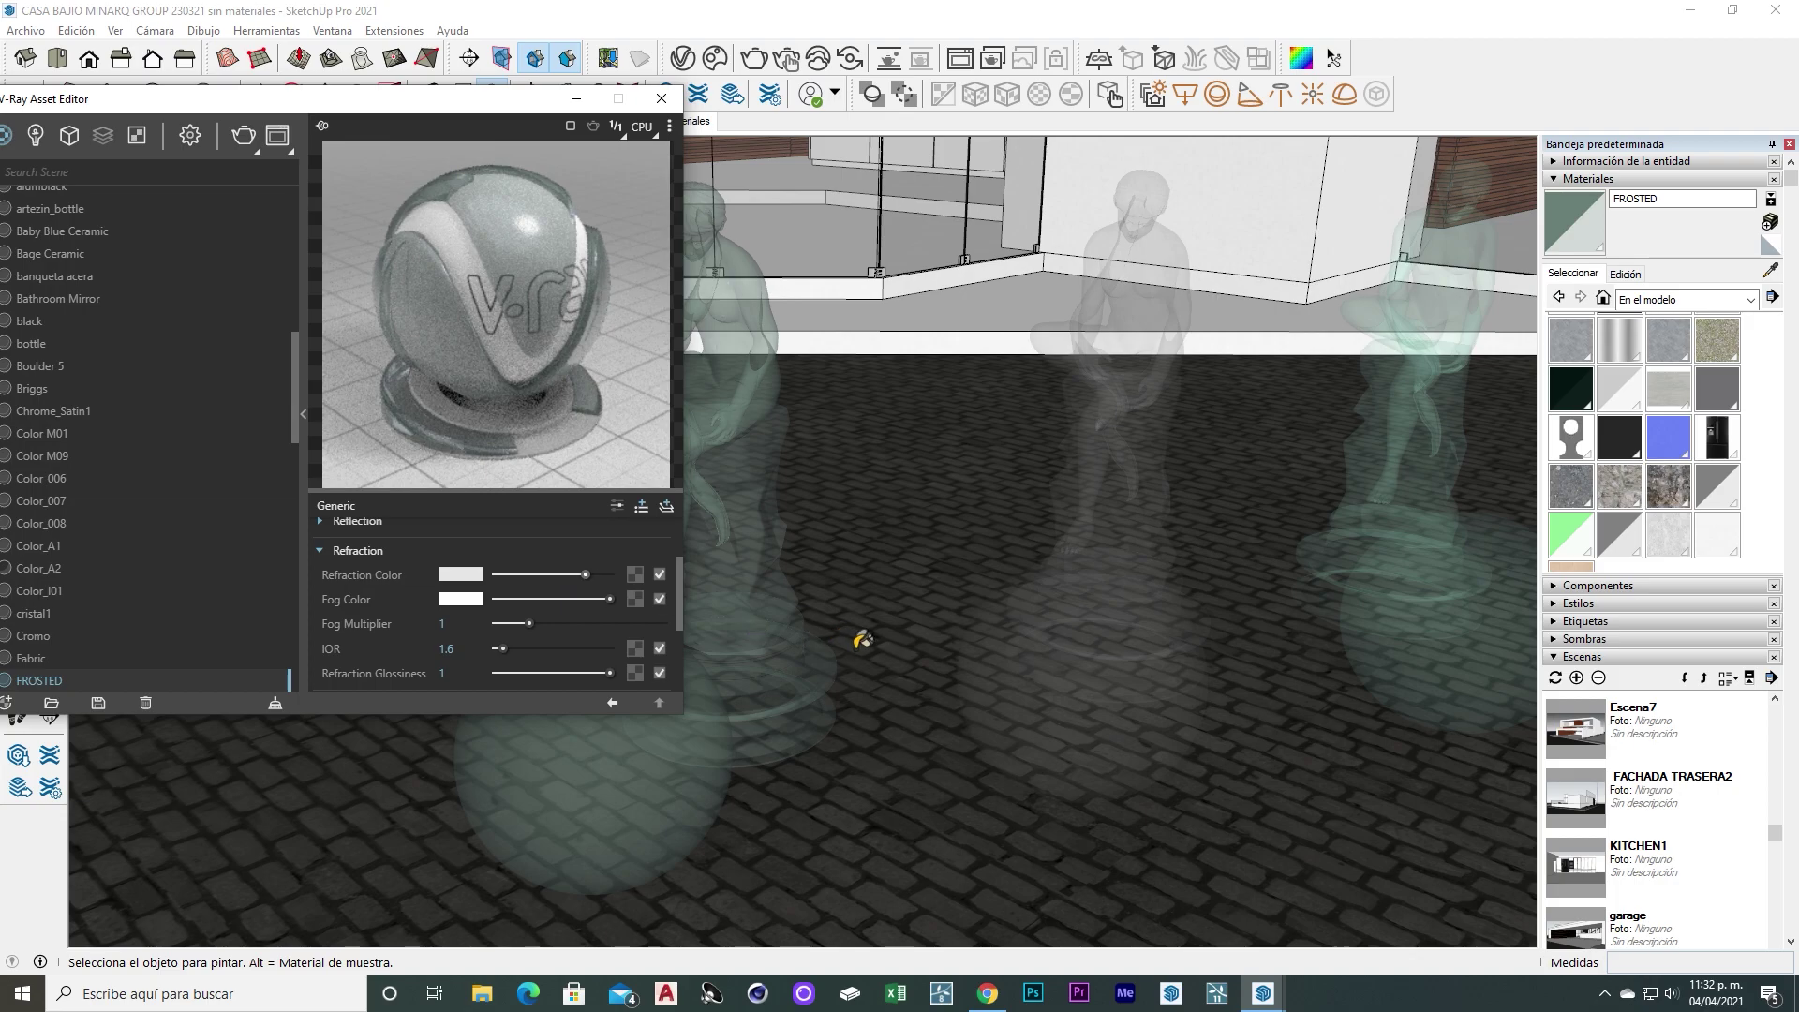
middle_click_drag(855, 634, 769, 619)
left_click(537, 575)
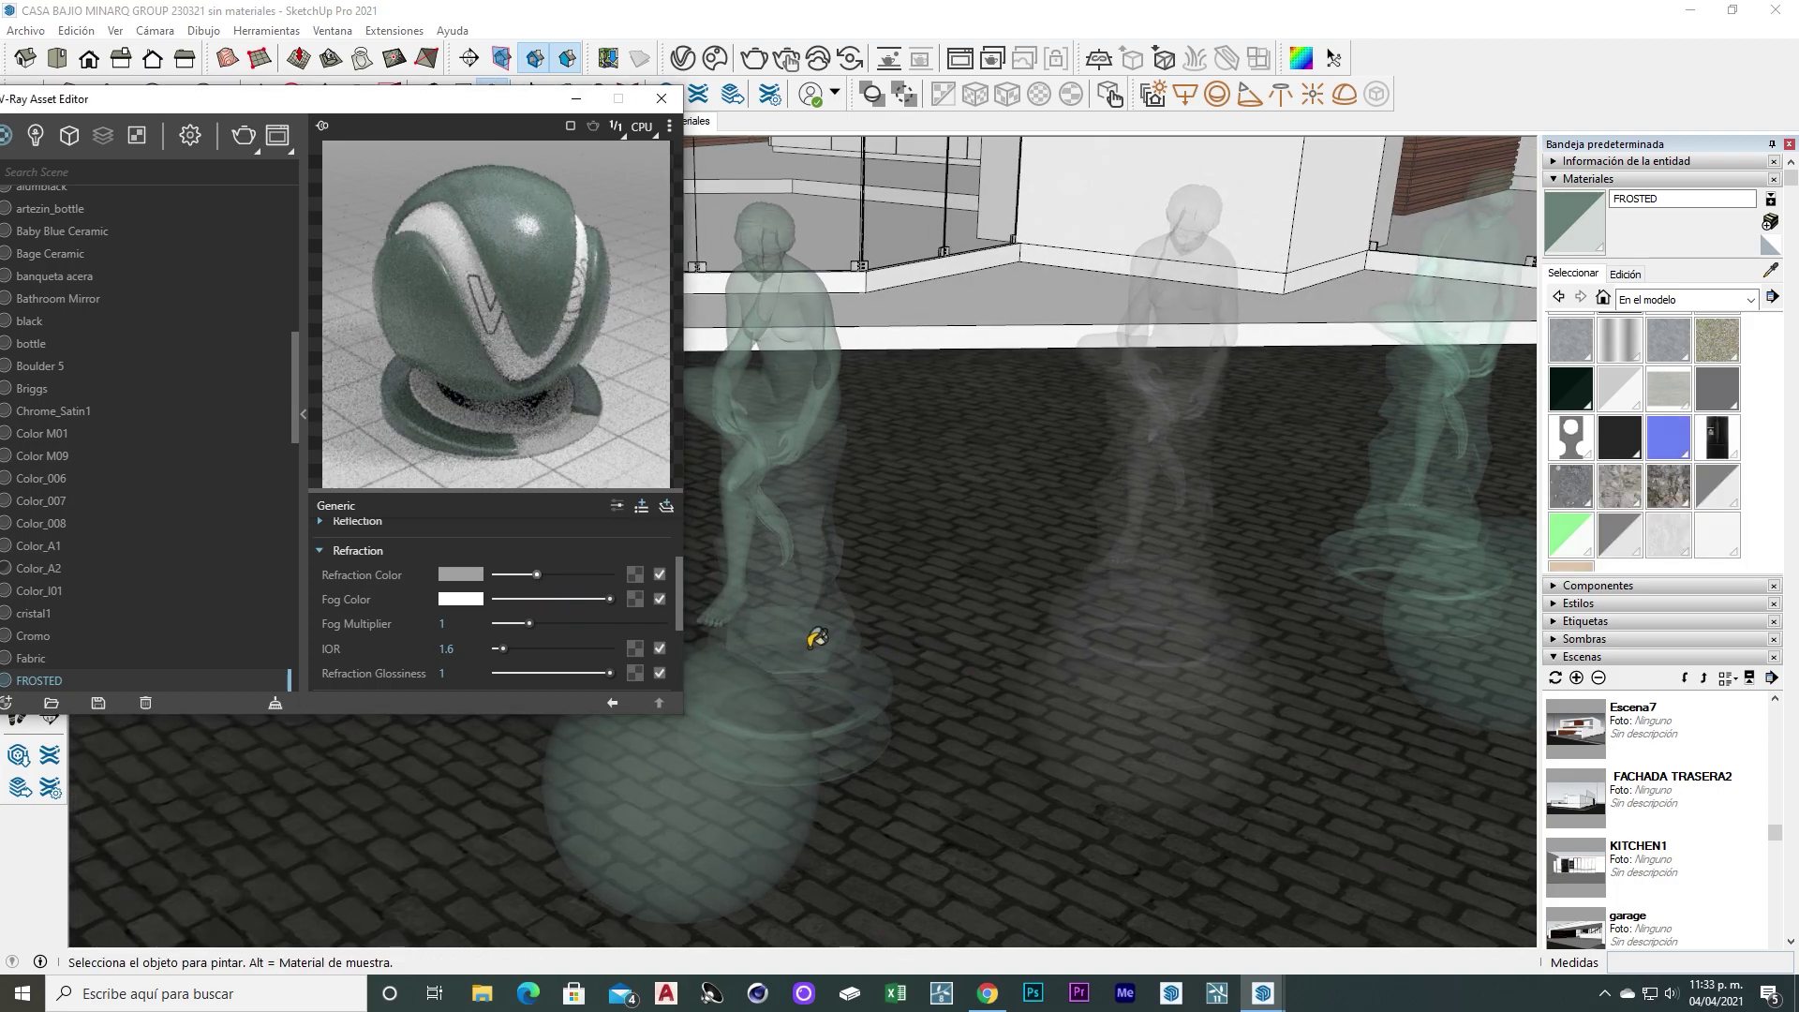
left_click(453, 579)
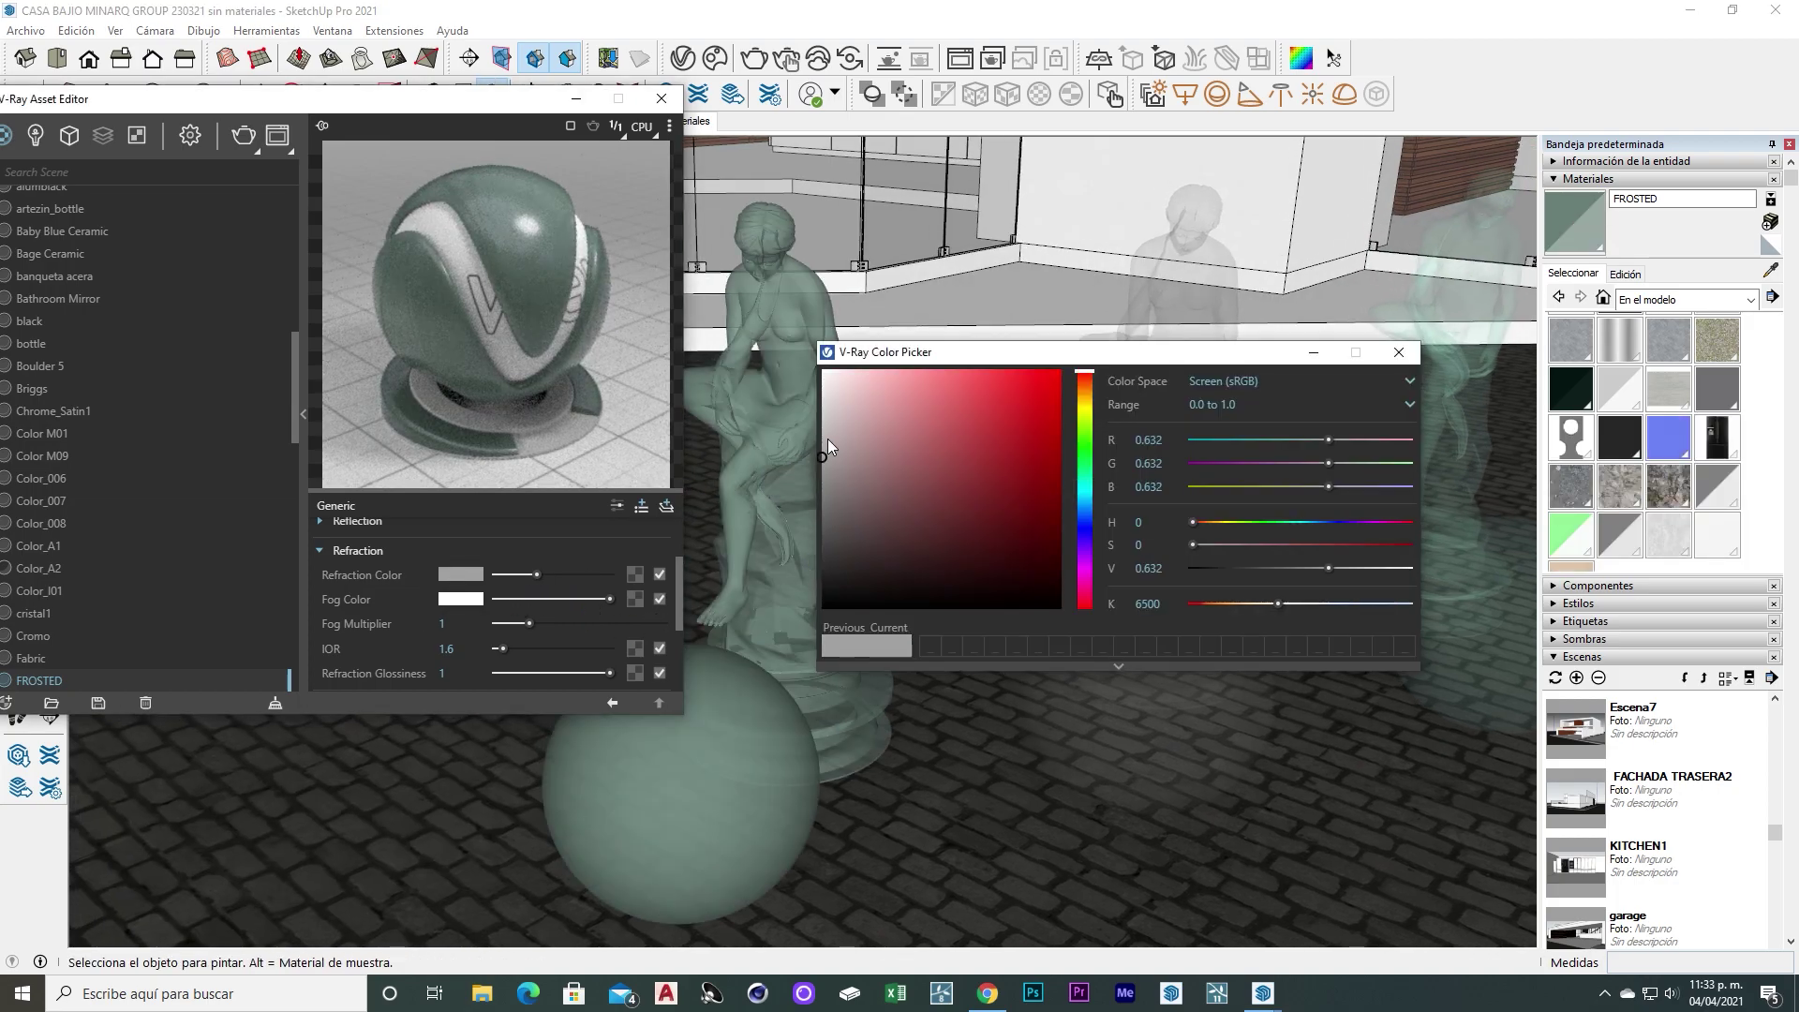
left_click_drag(829, 447, 824, 389)
left_click(1399, 351)
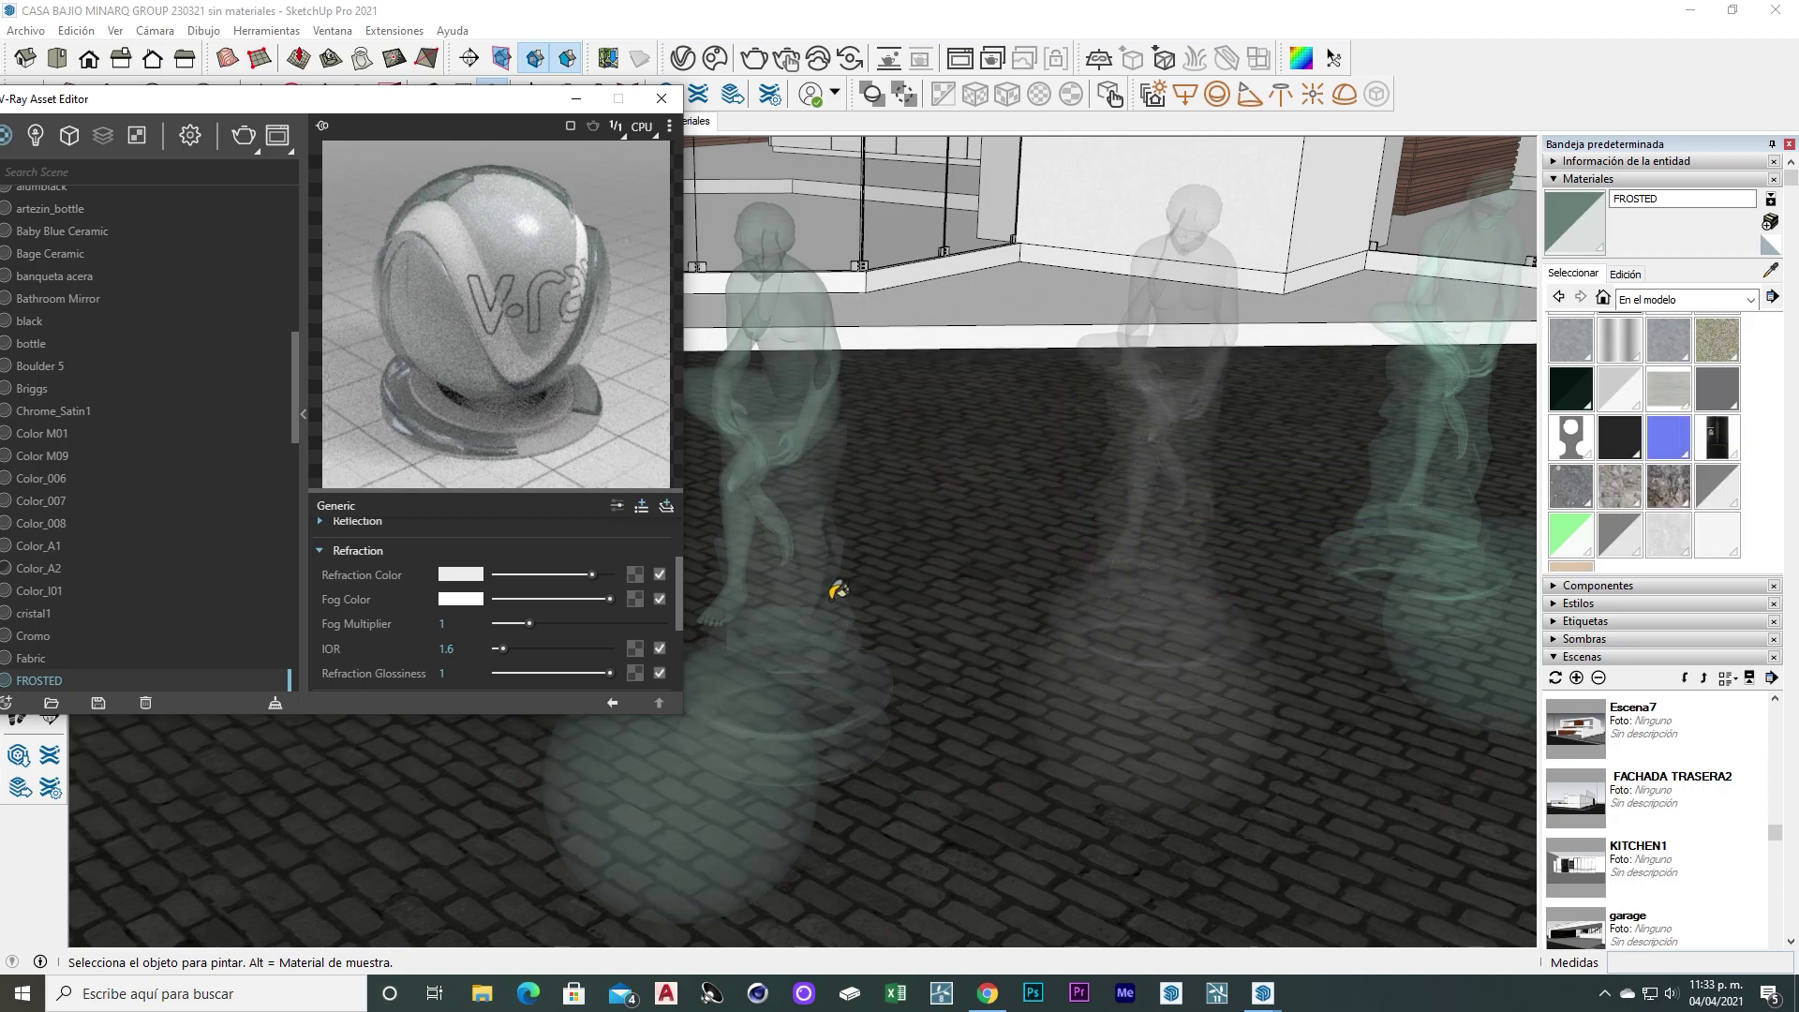
middle_click_drag(837, 589, 867, 623)
key("space")
Set FROSTED's reflection glossiness to 0.5
scroll(311, 648, "up", 5)
double_click(446, 664)
type("0.5")
key("Return")
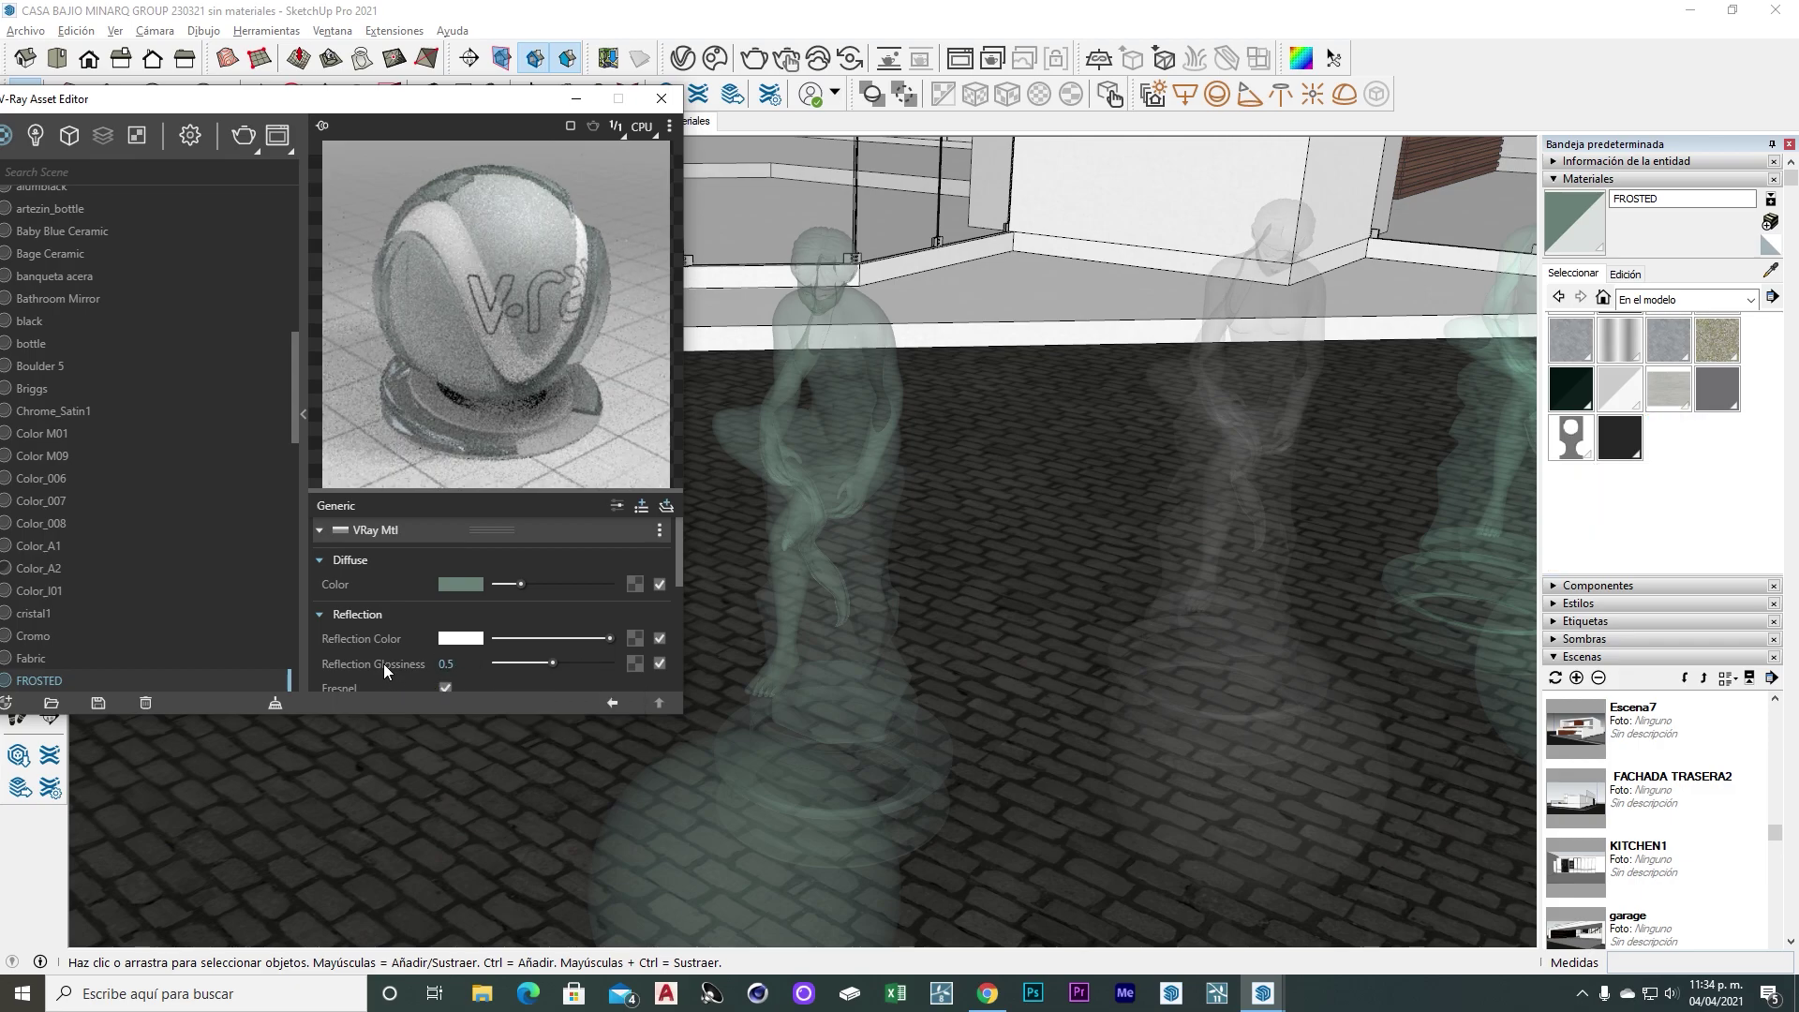
Preview FROSTED in the Subsurface Scattering scene and start a render of the view
left_click(669, 127)
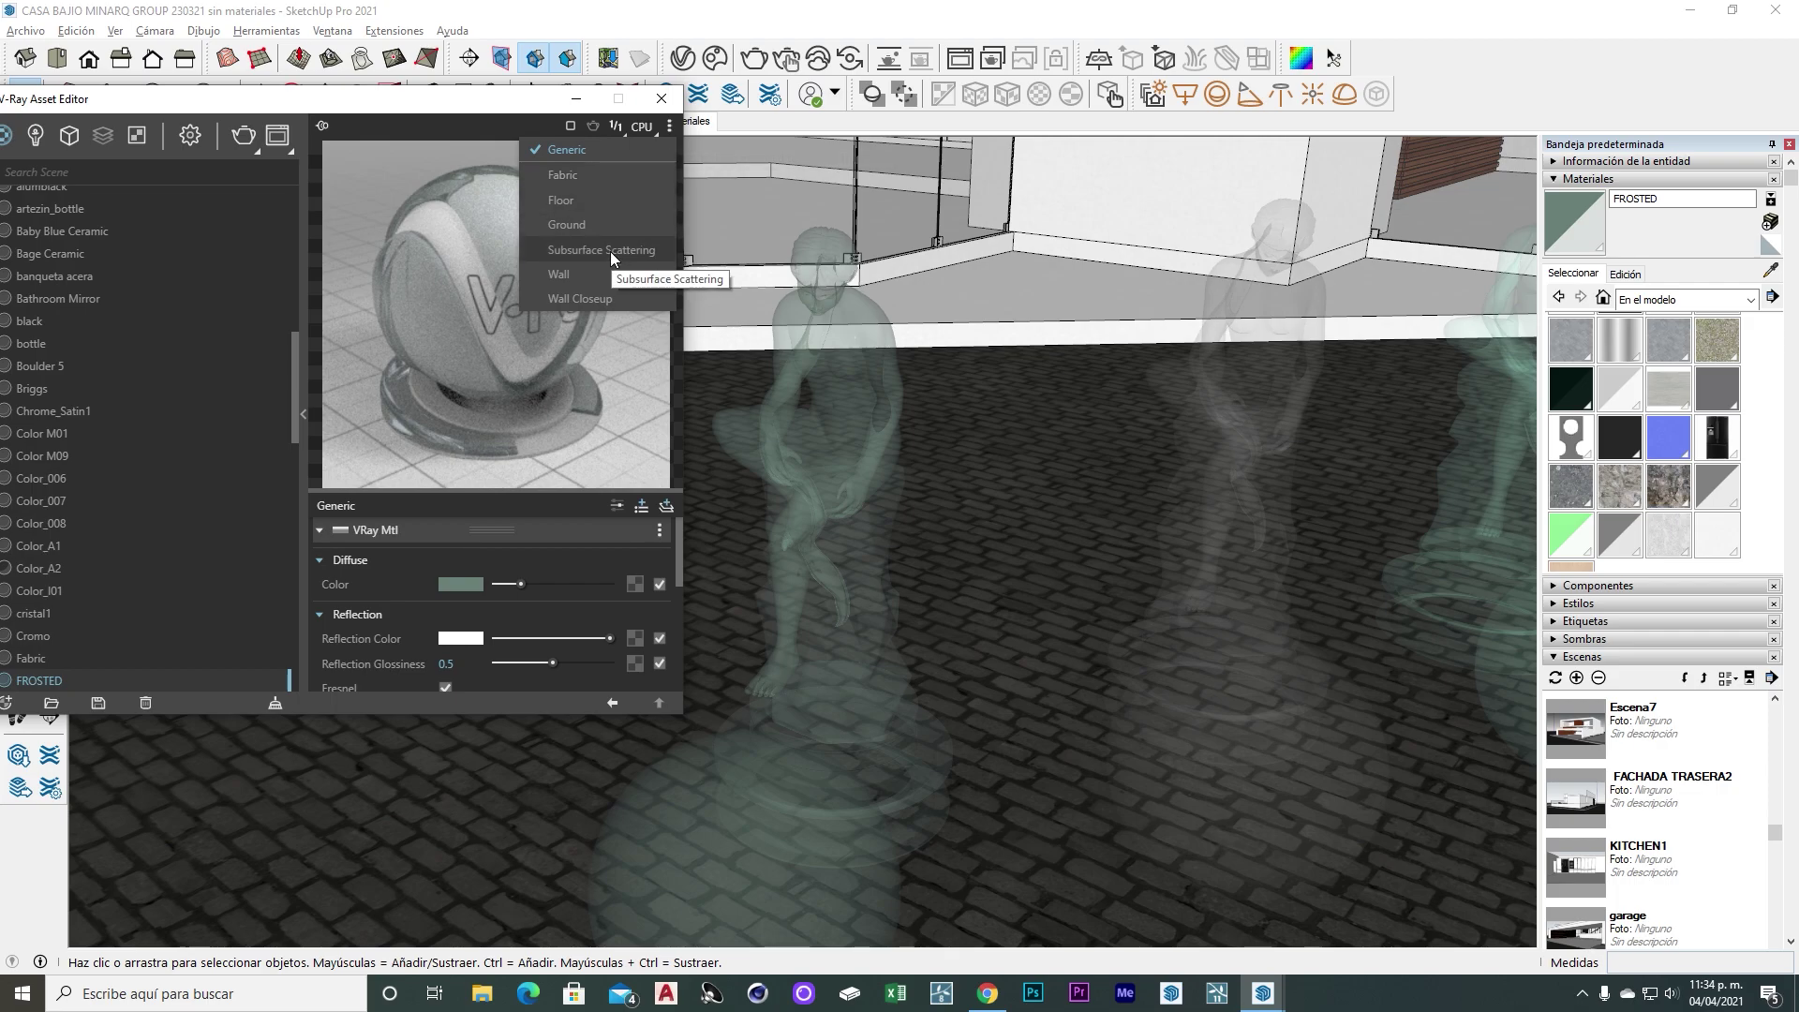
left_click(610, 251)
mouse_move(1180, 656)
middle_mouse_down()
mouse_move(1102, 662)
mouse_move(1125, 703)
mouse_move(1156, 674)
middle_mouse_up()
left_click(757, 62)
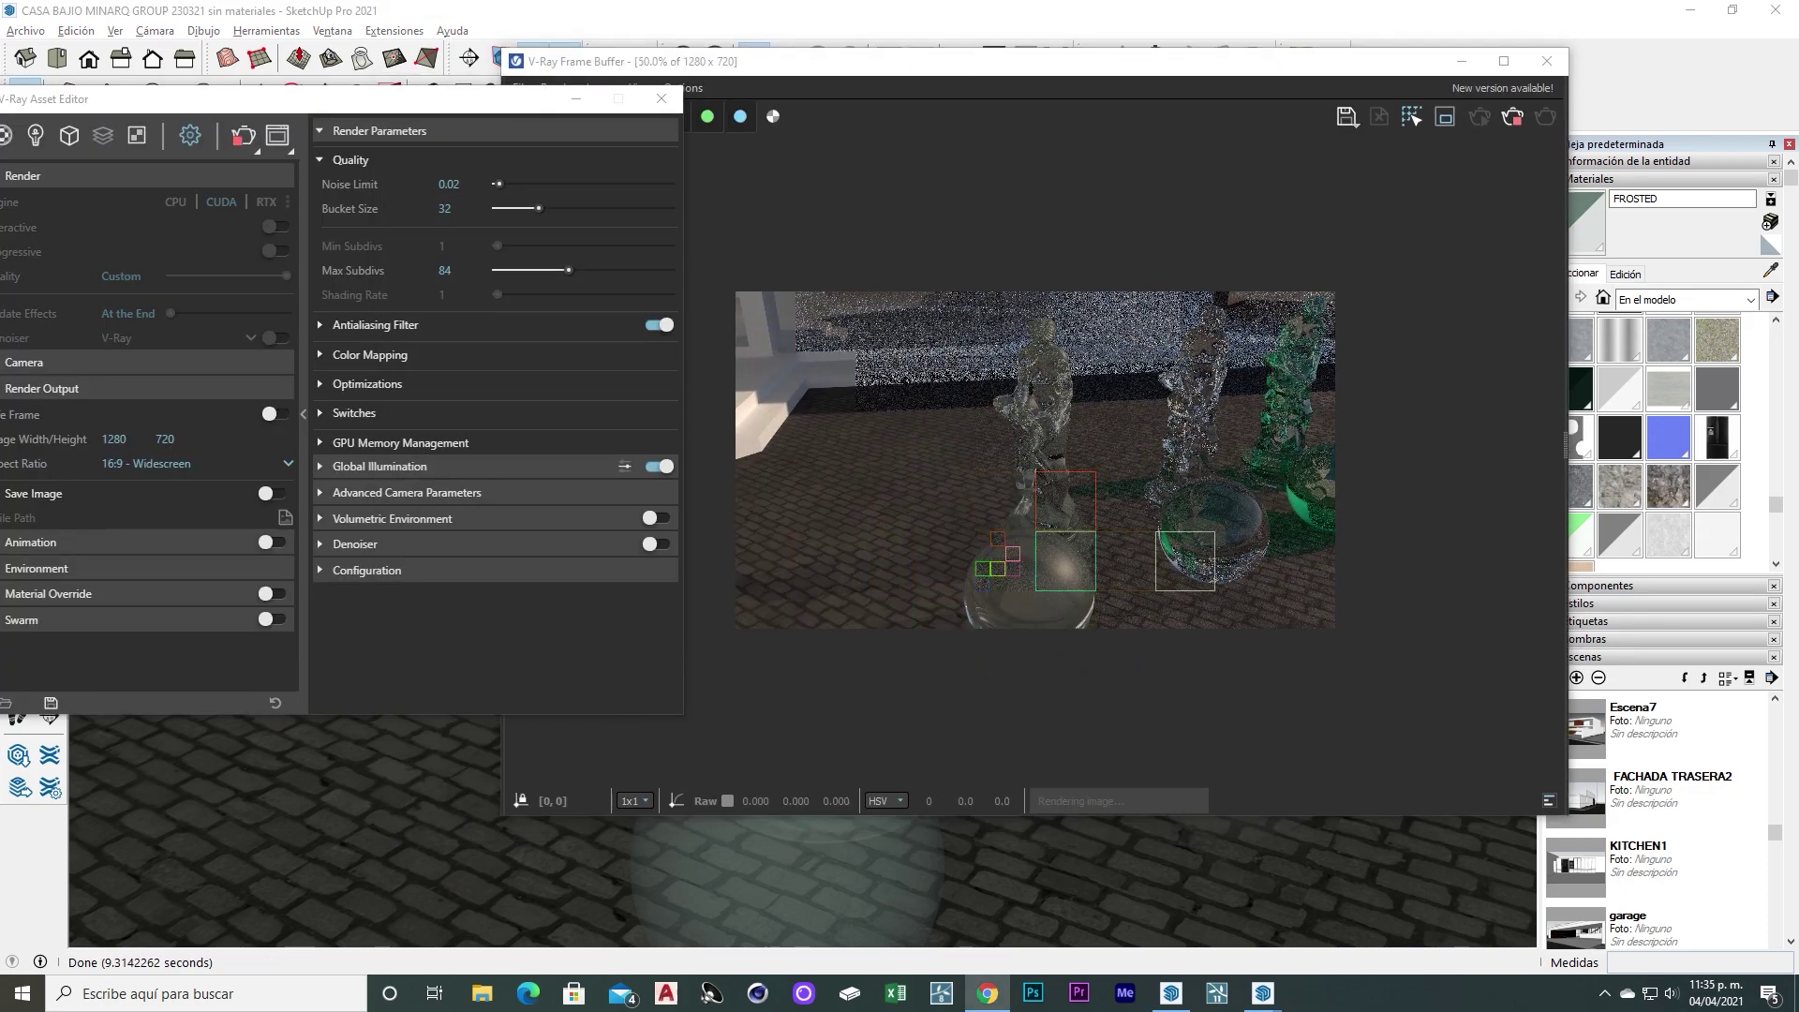
View the 1280x720 render at 100%, then reposition the Asset Editor and return to its materials list
double_click(1183, 604)
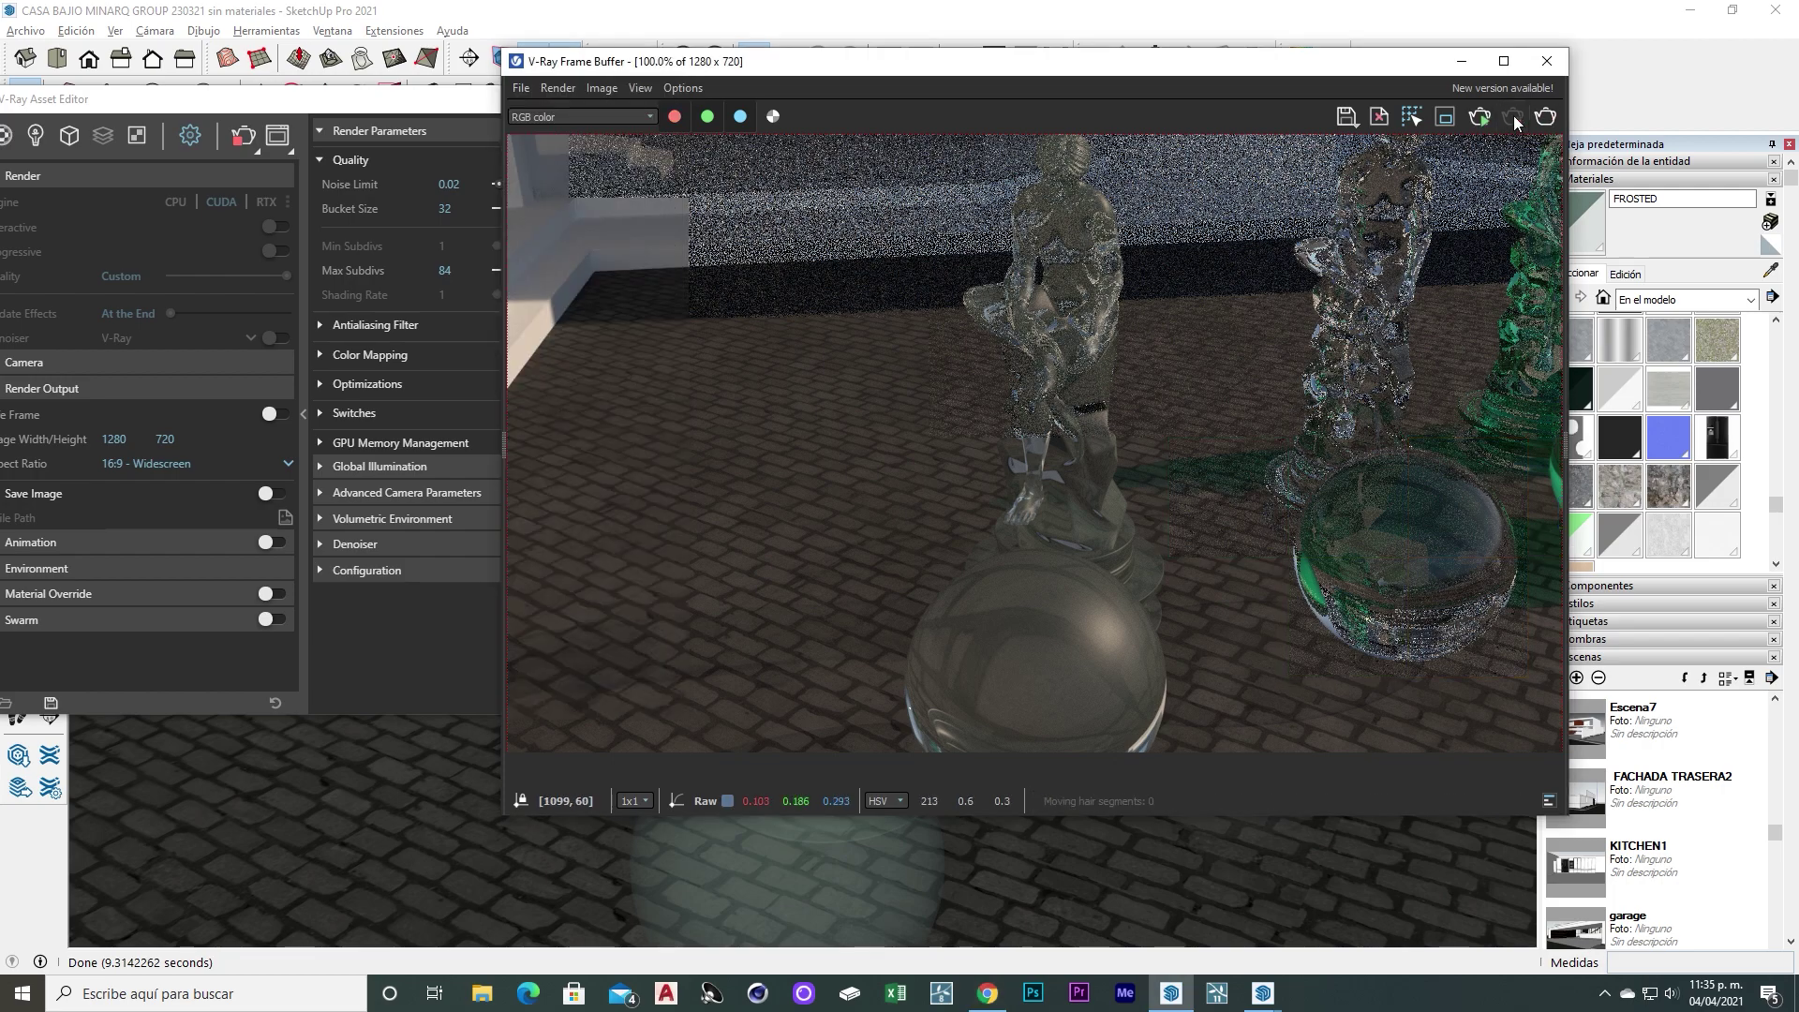
left_click(399, 113)
left_click_drag(398, 113, 506, 164)
left_click(109, 186)
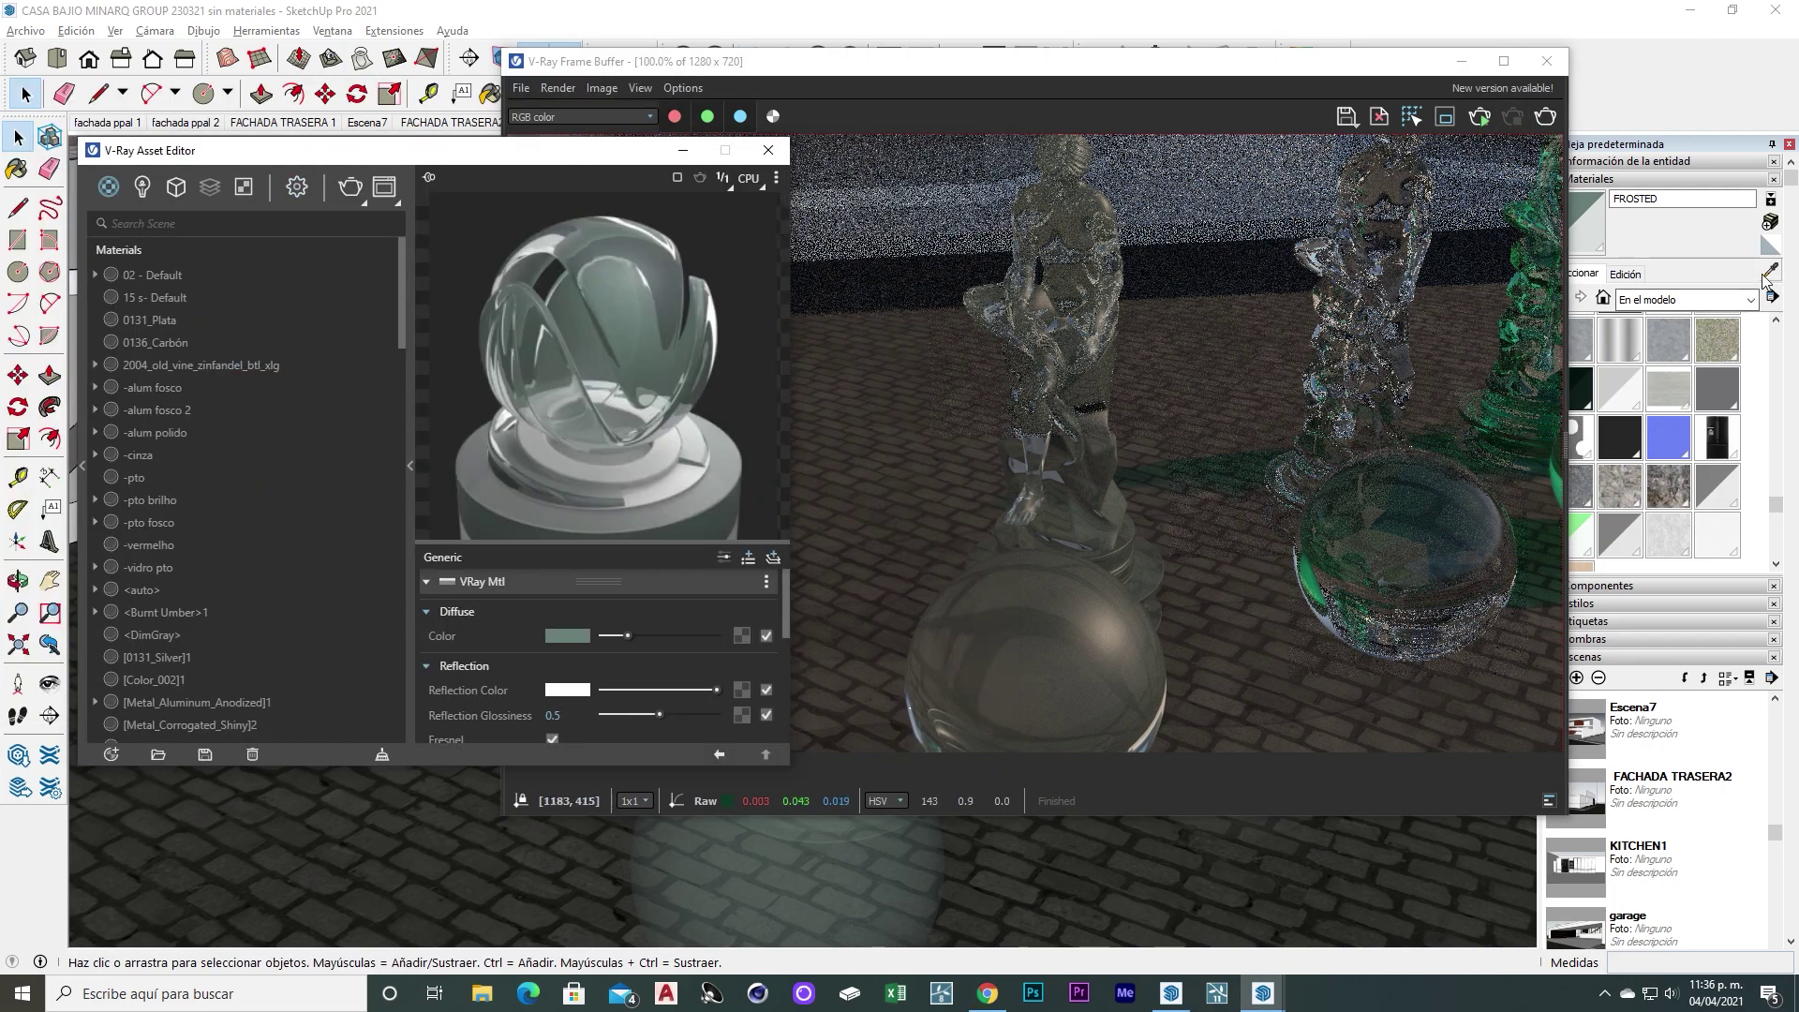
Lower FROSTED's refraction glossiness for frosting and slightly brighten its refraction colour
left_click(428, 666)
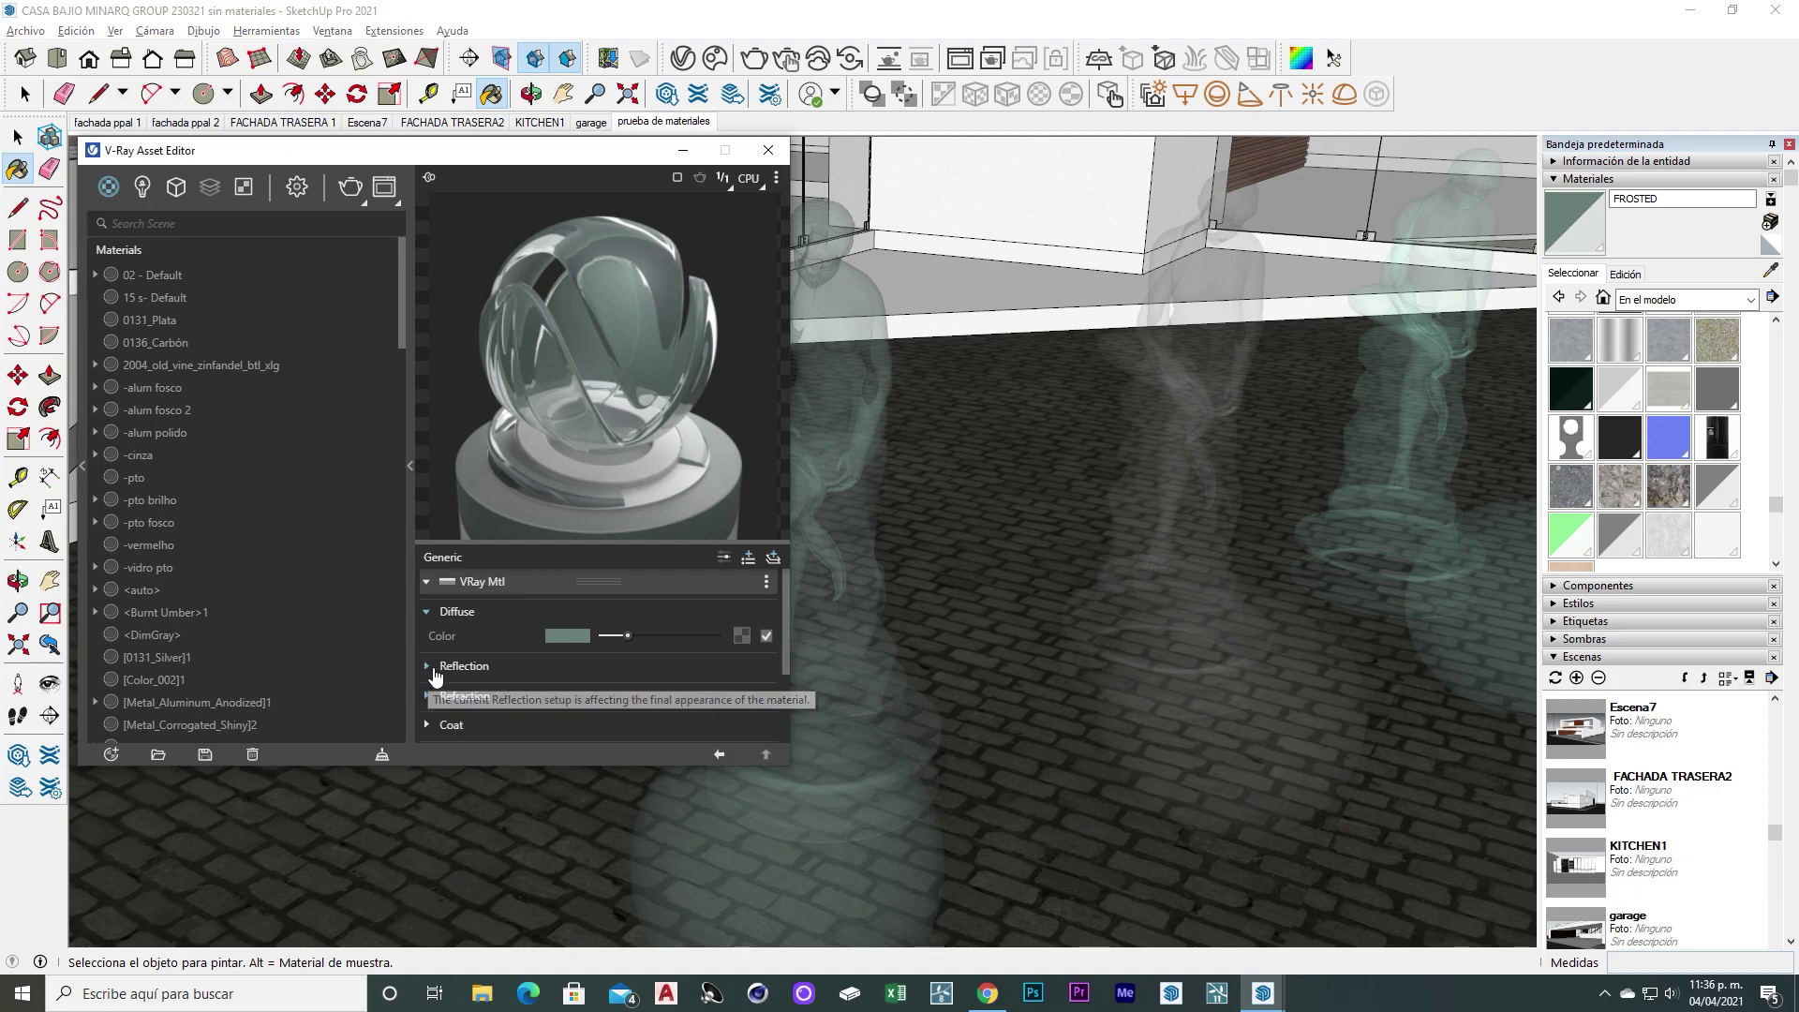
scroll(435, 668, "down", 2)
left_click(429, 604)
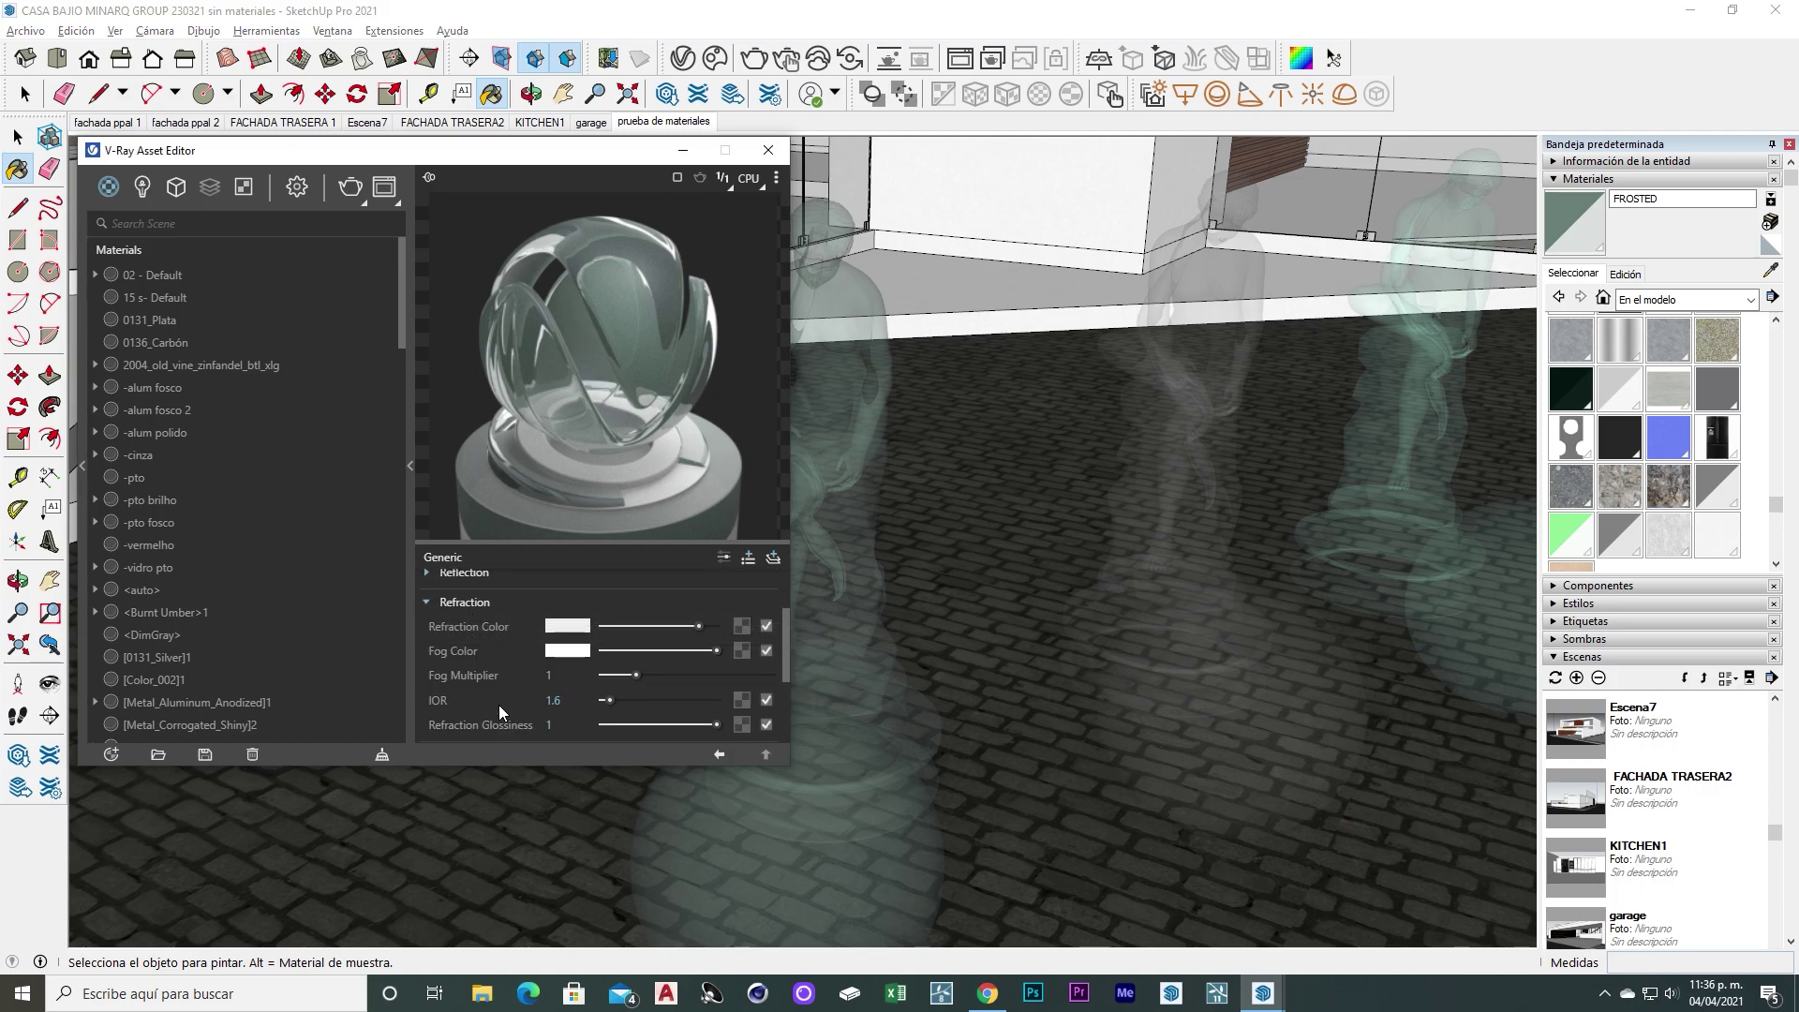
scroll(478, 611, "down", 2)
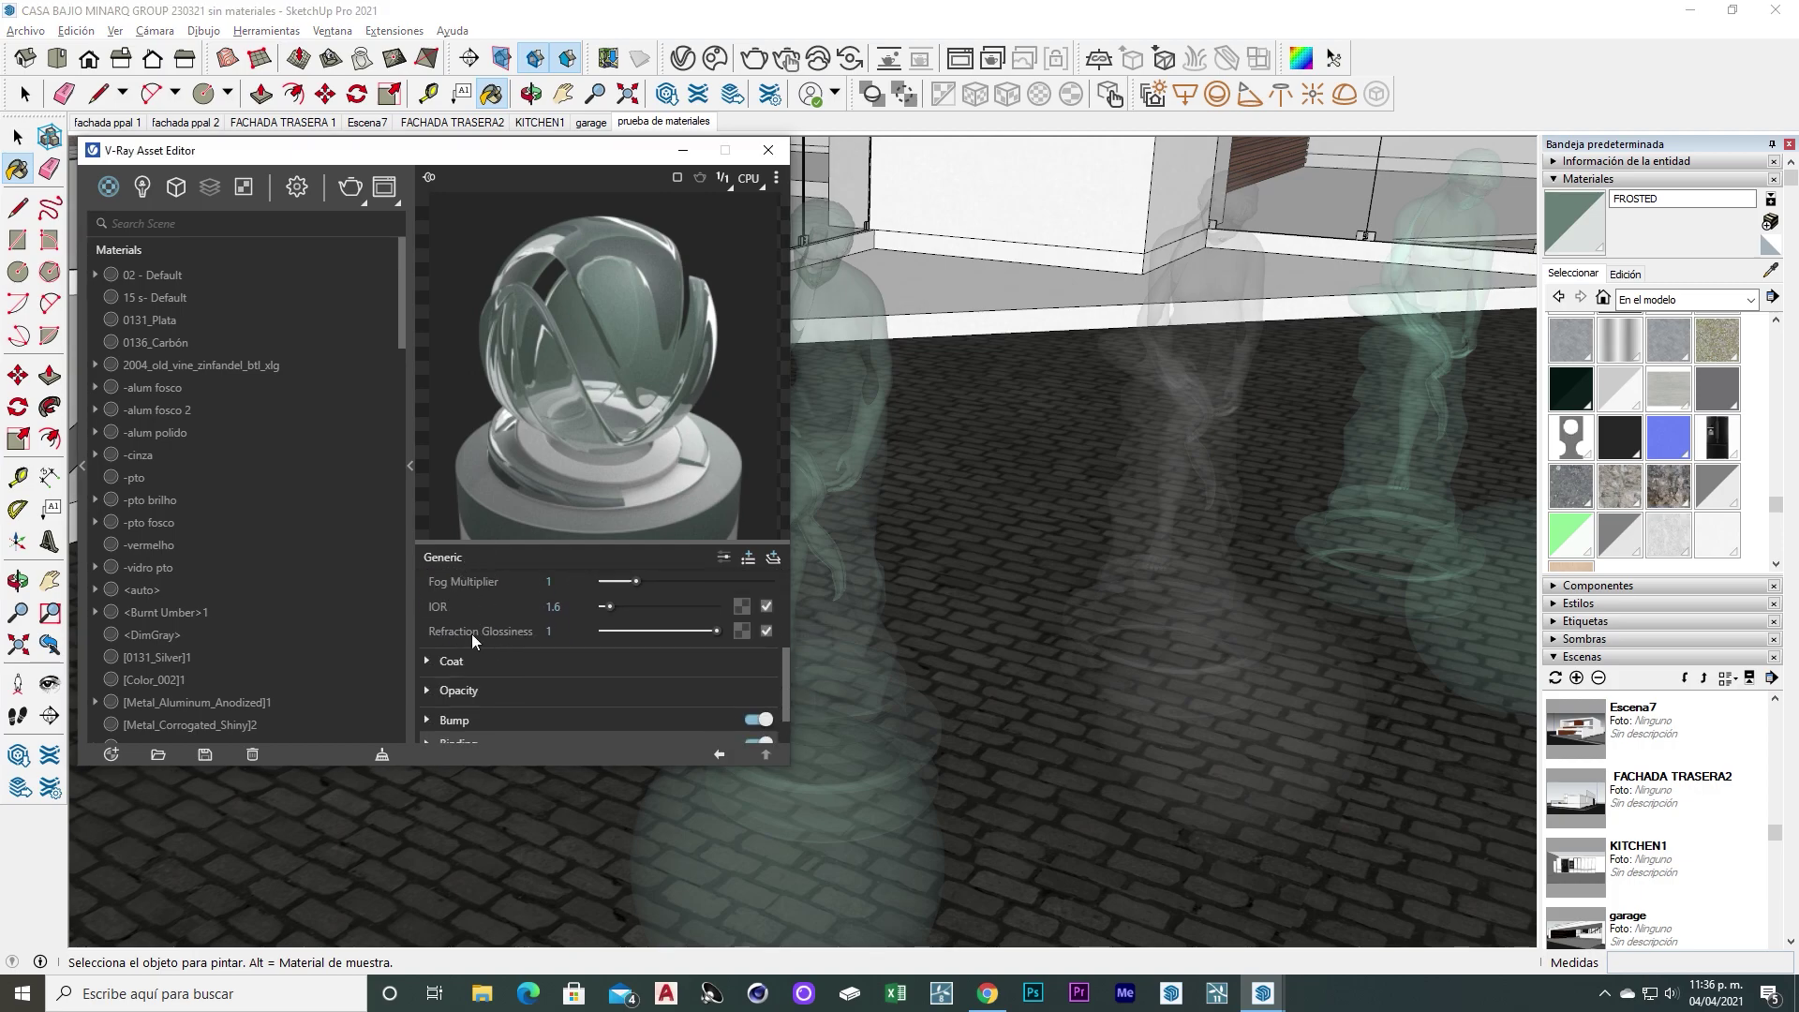
left_click(661, 632)
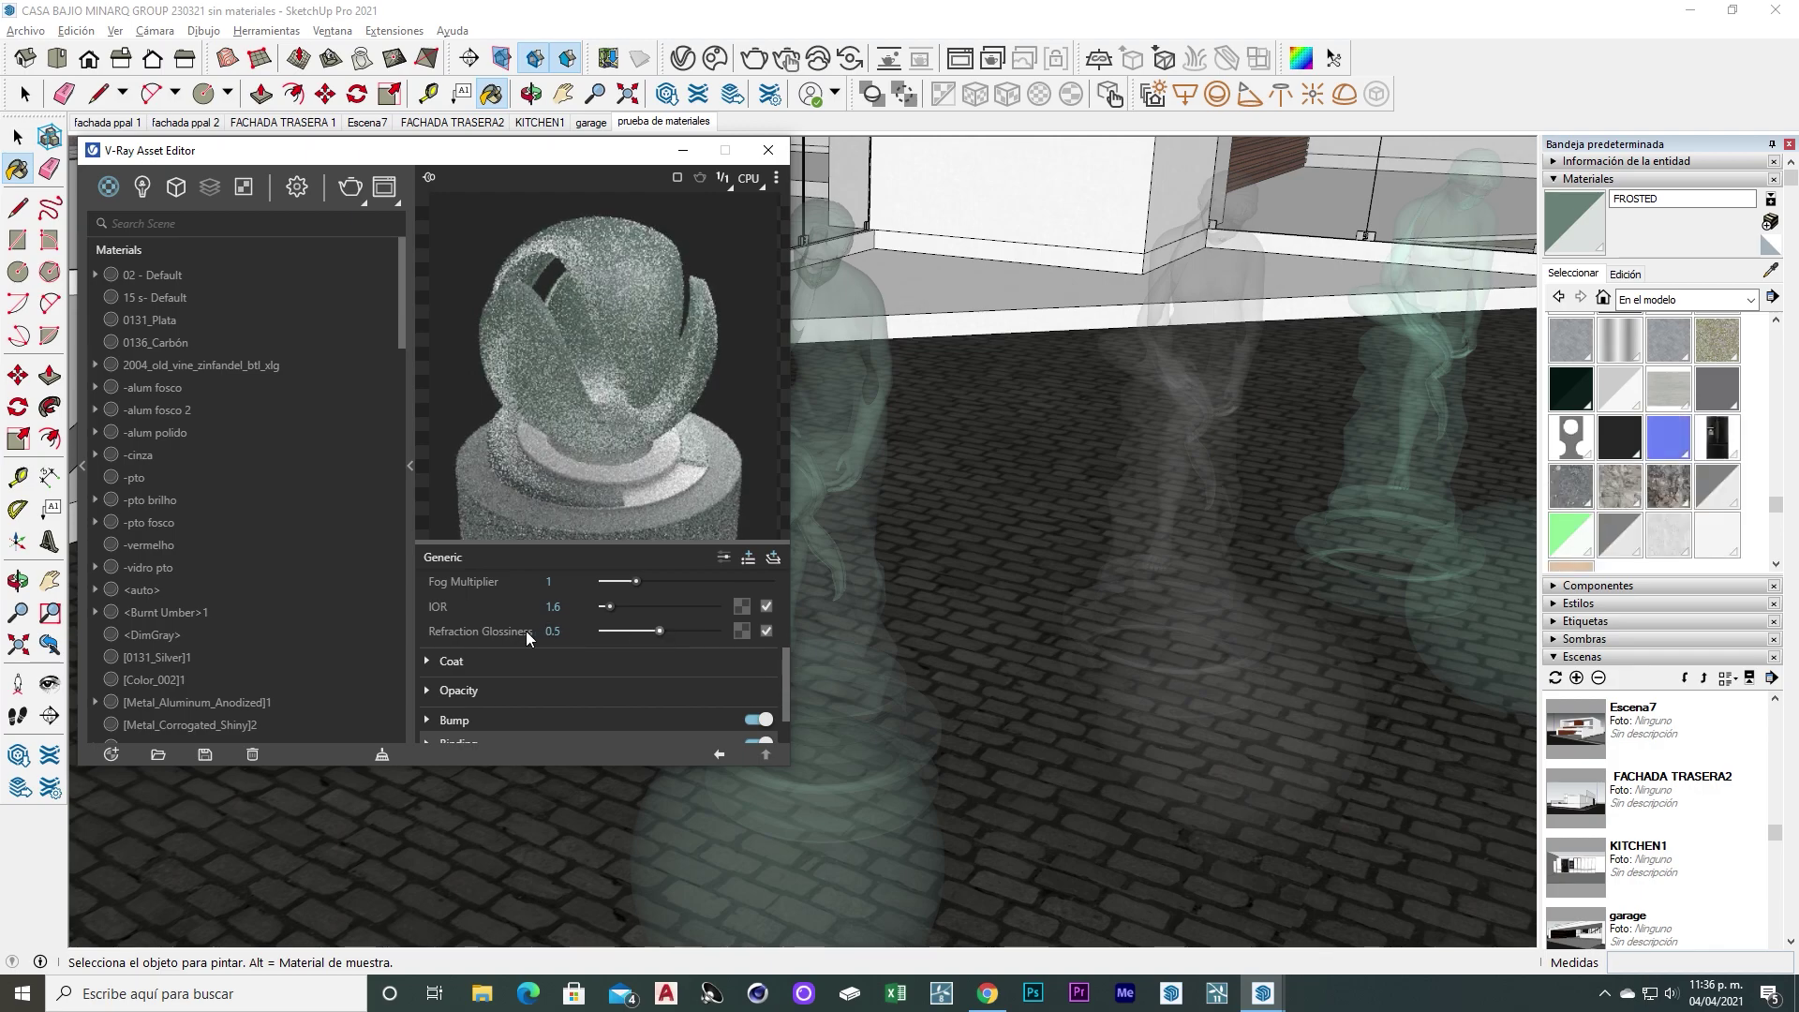
scroll(526, 632, "up", 1)
scroll(526, 631, "up", 1)
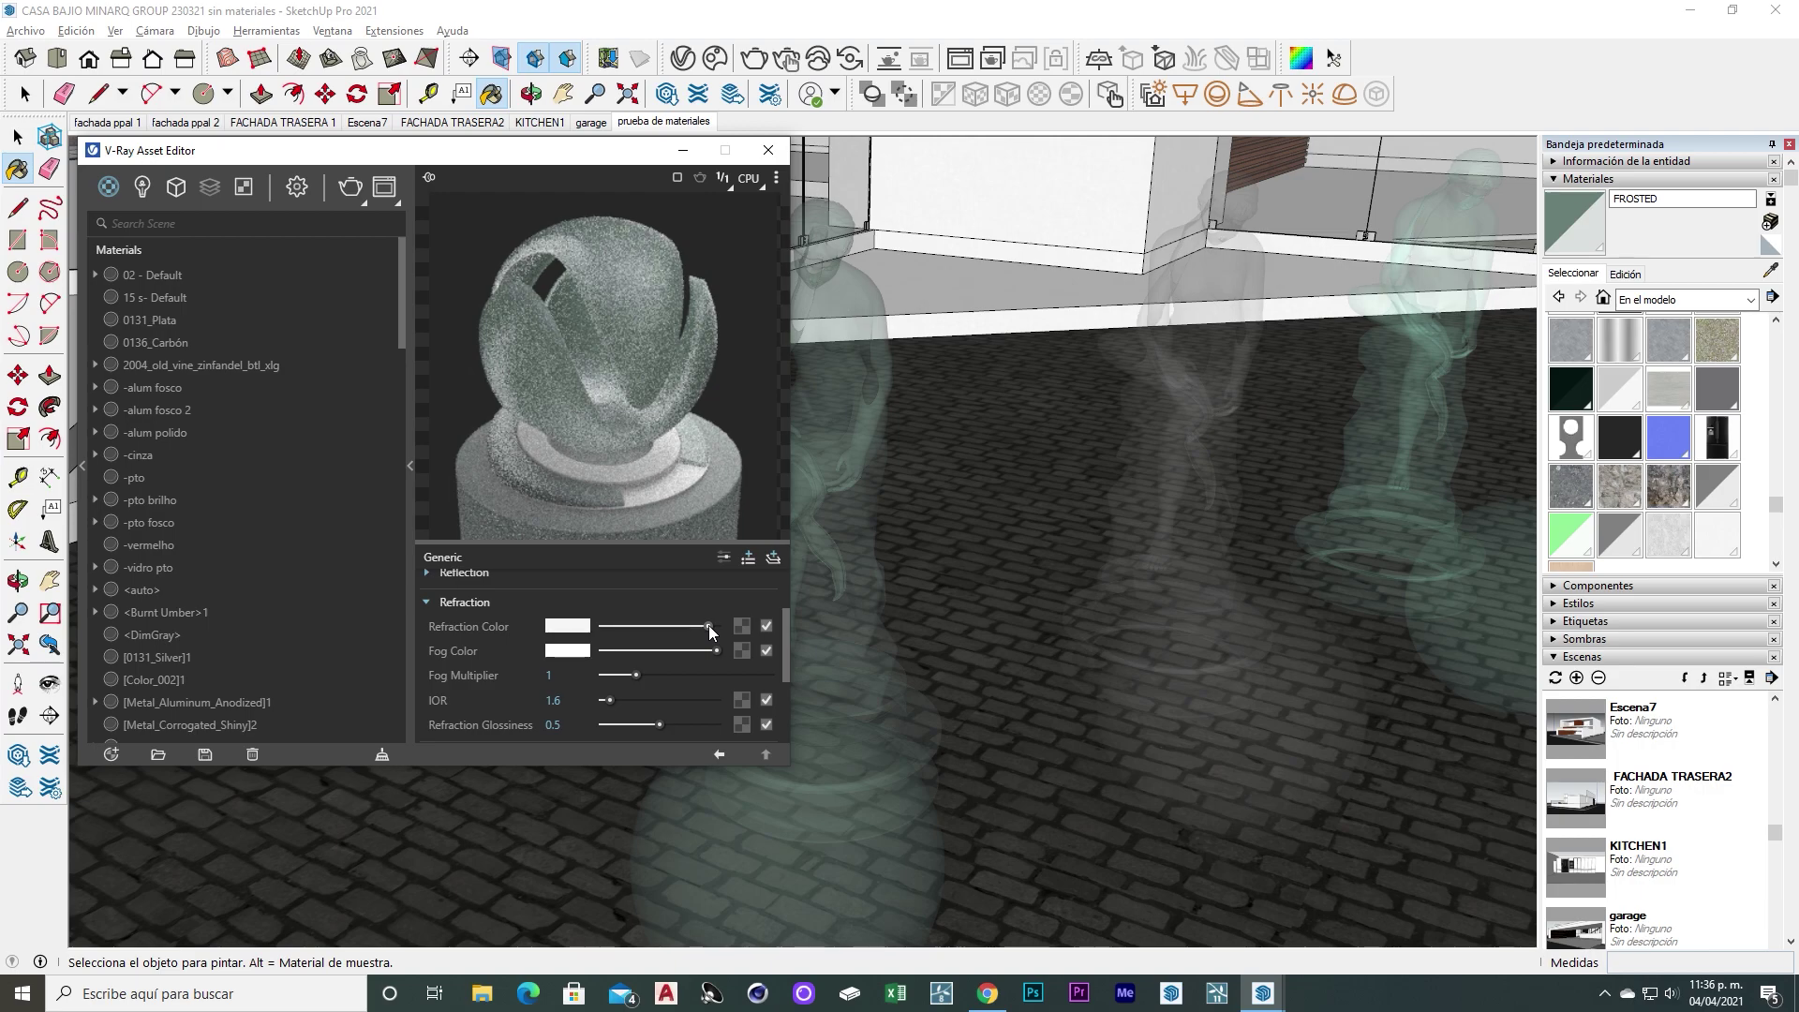
left_click(708, 626)
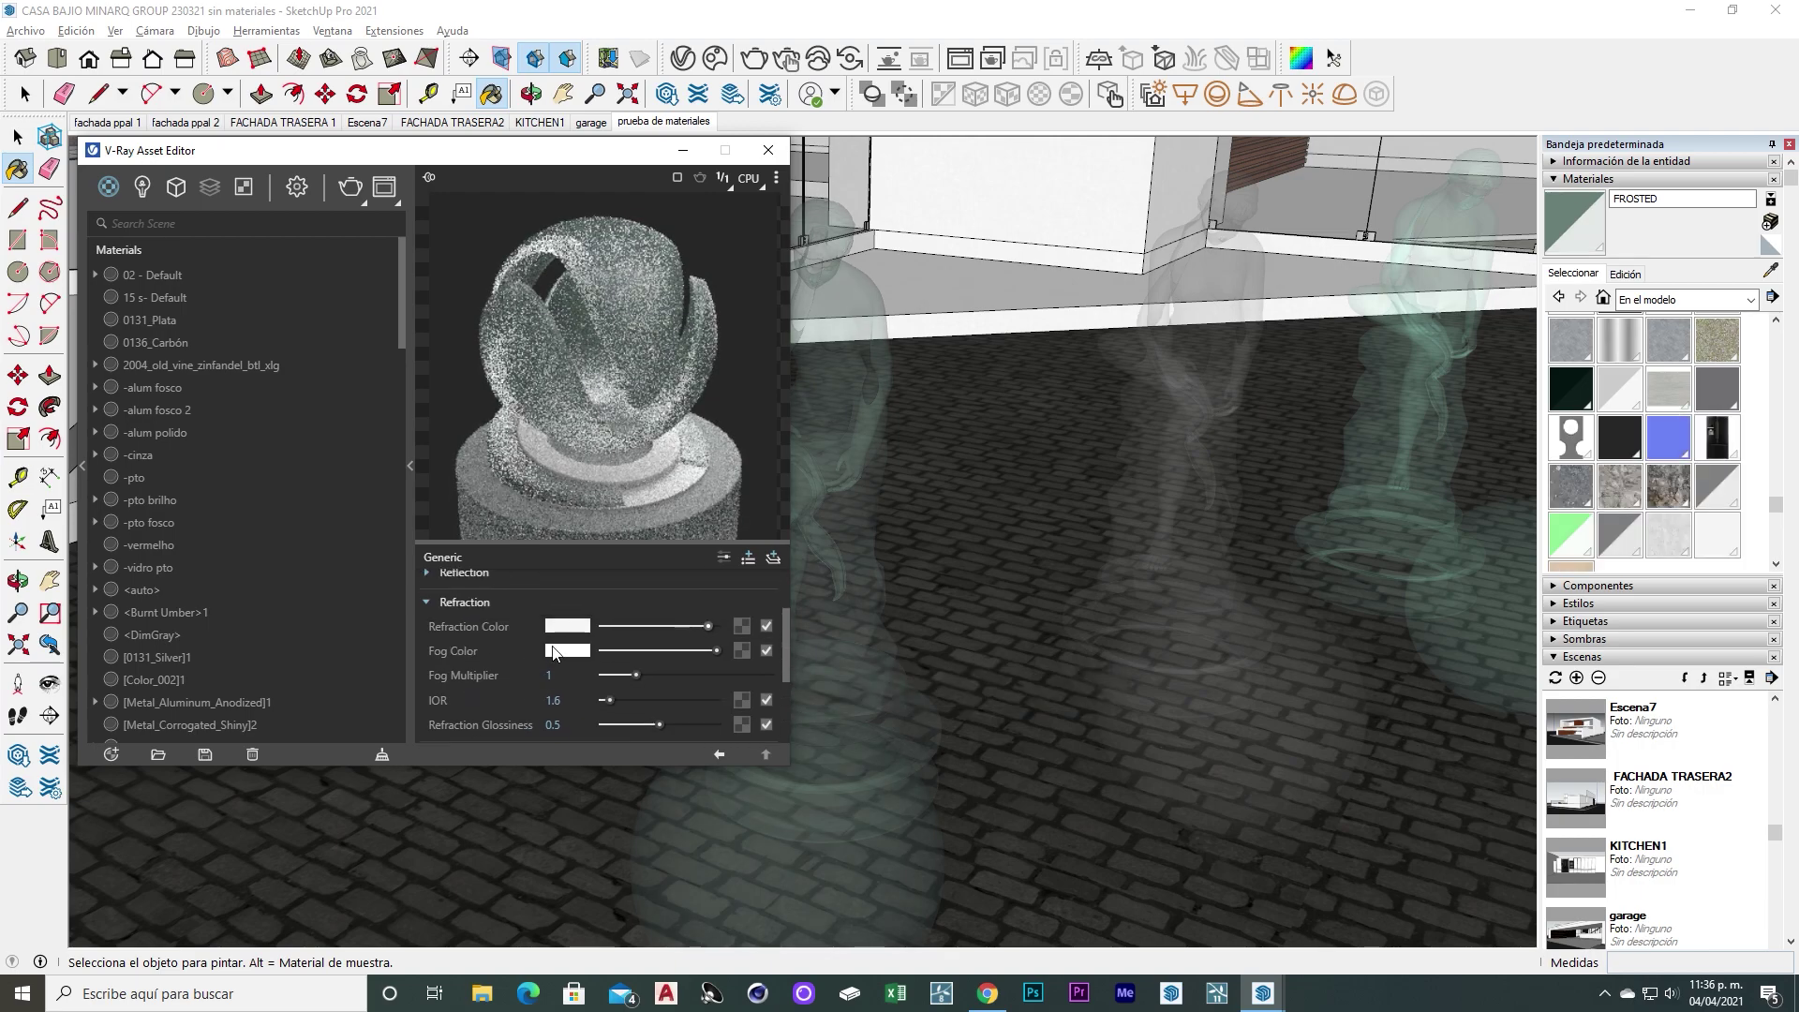
scroll(487, 642, "up", 2)
left_click(452, 679)
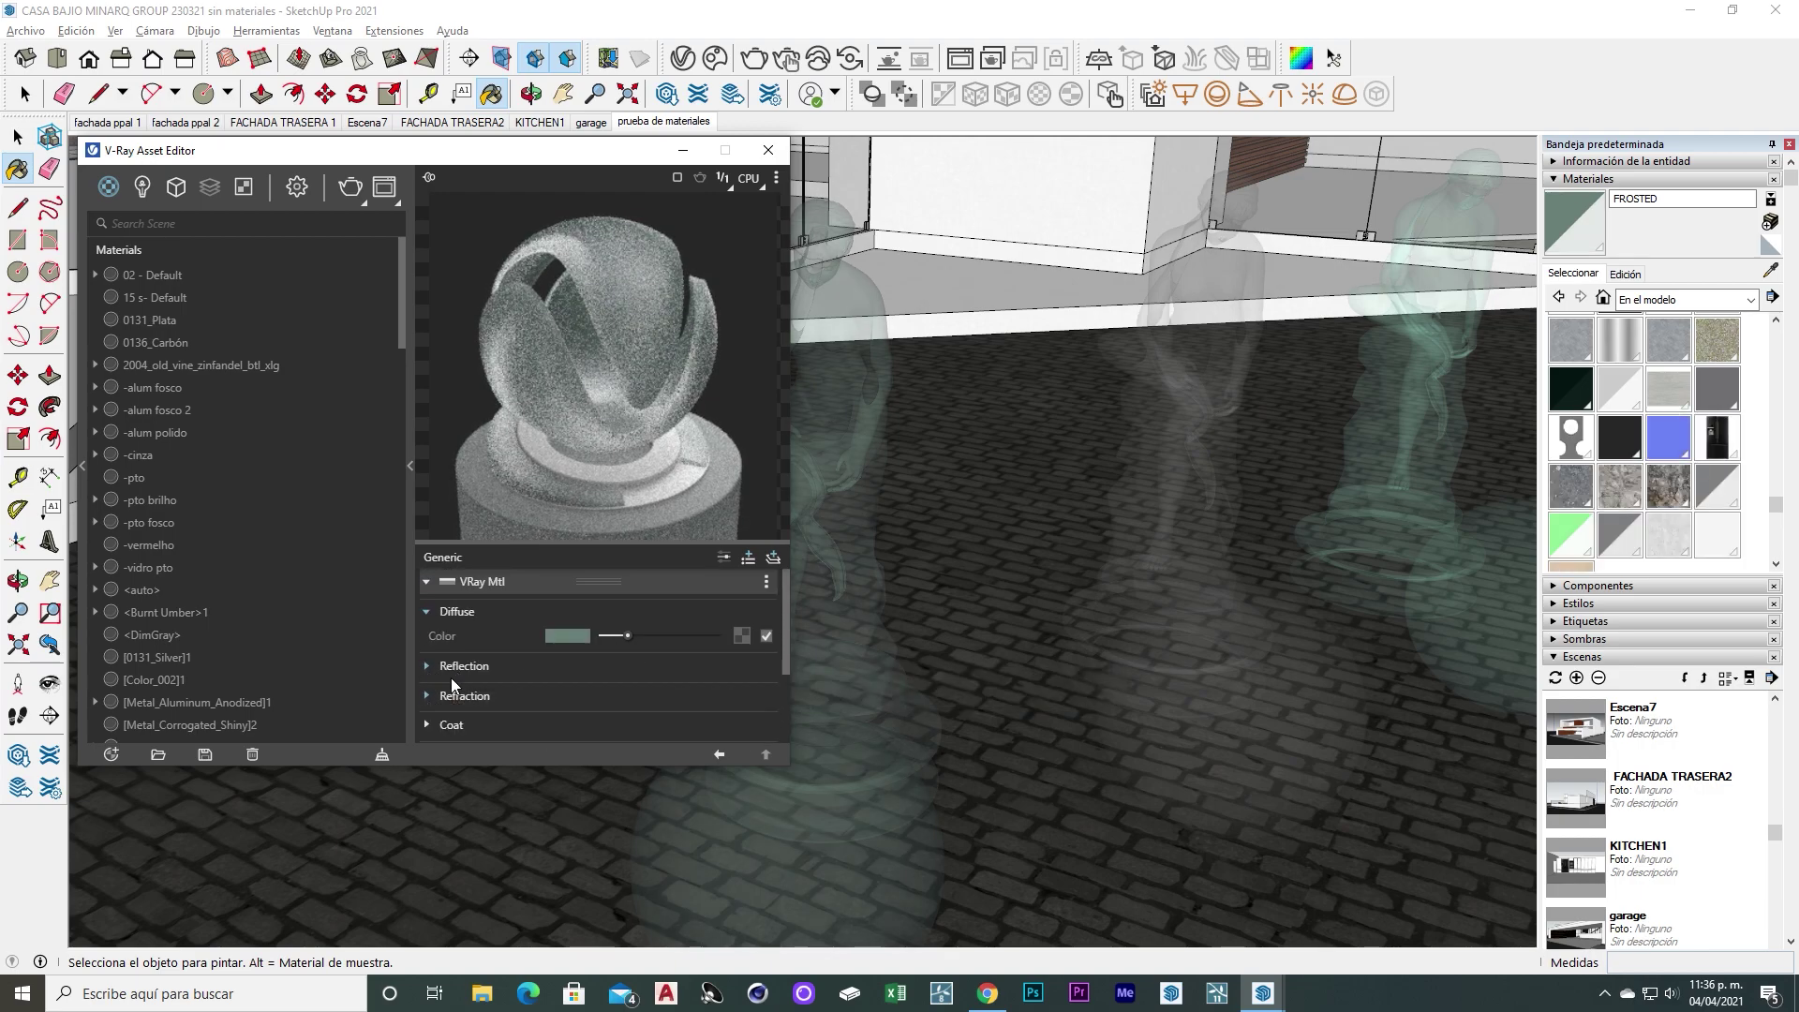
Set FROSTED's refraction glossiness to exactly 0.6
left_click(427, 698)
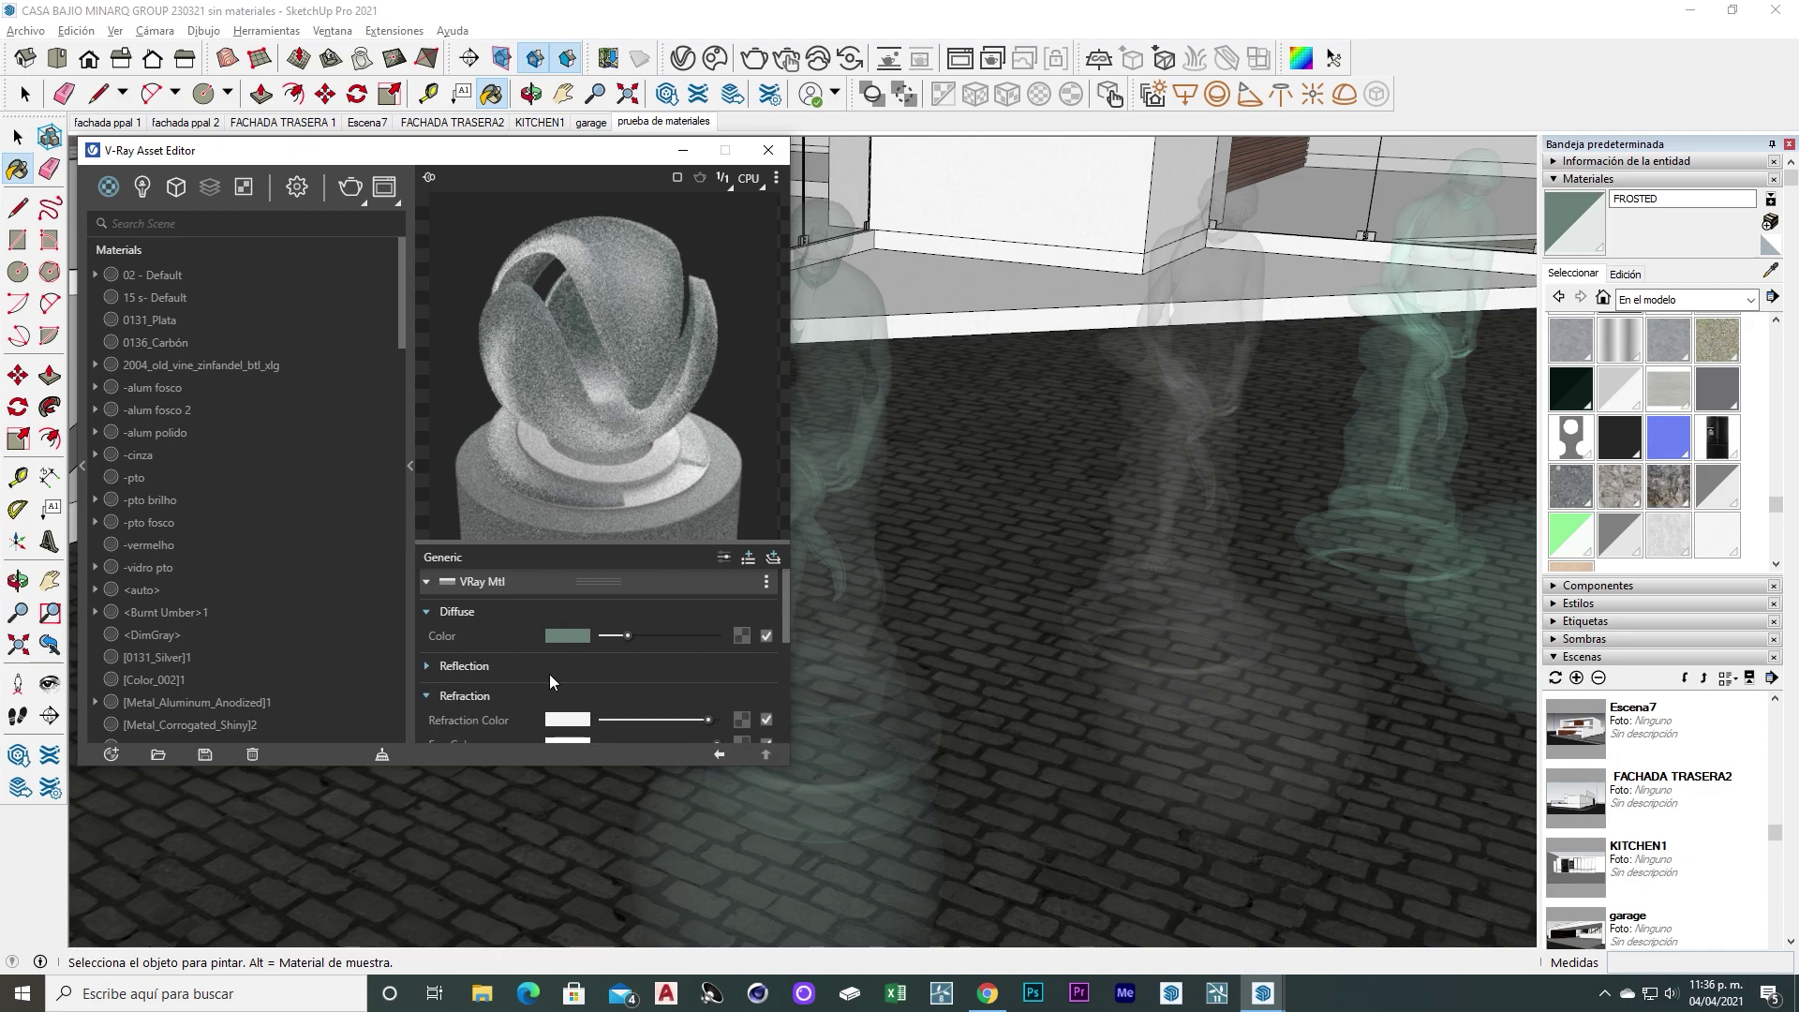
scroll(549, 673, "down", 3)
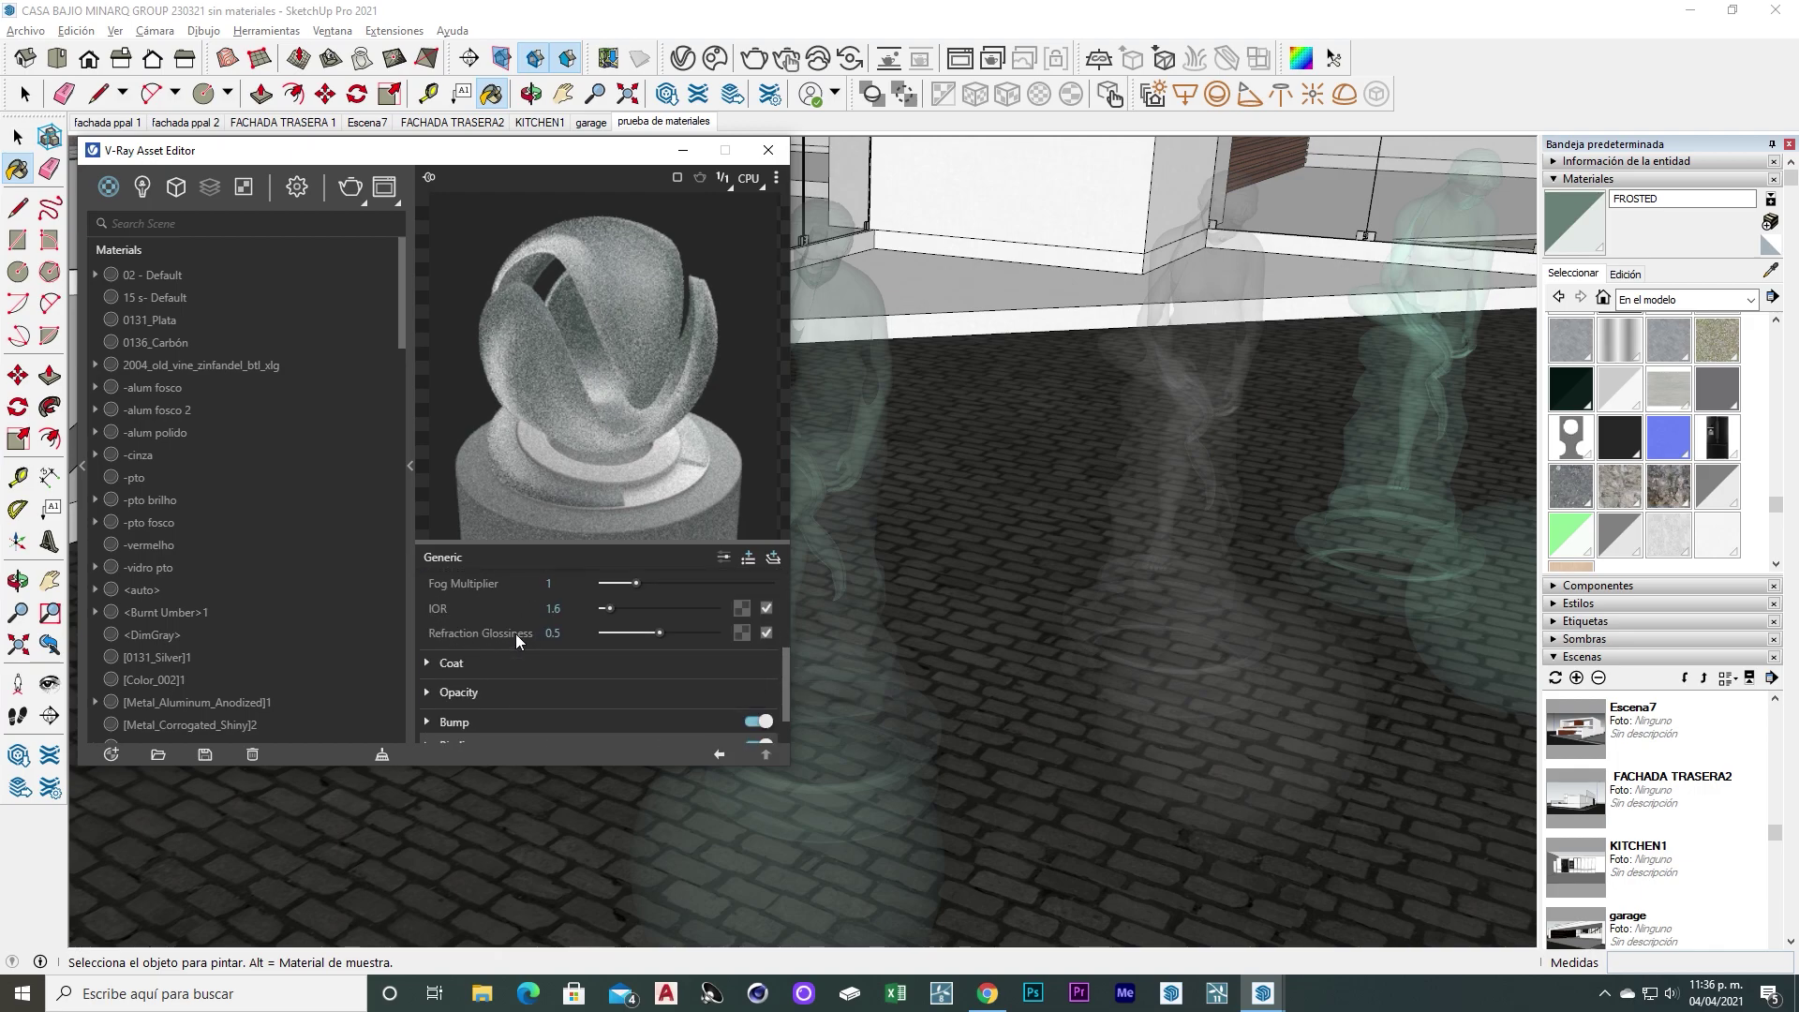
scroll(516, 633, "up", 3)
scroll(506, 695, "down", 3)
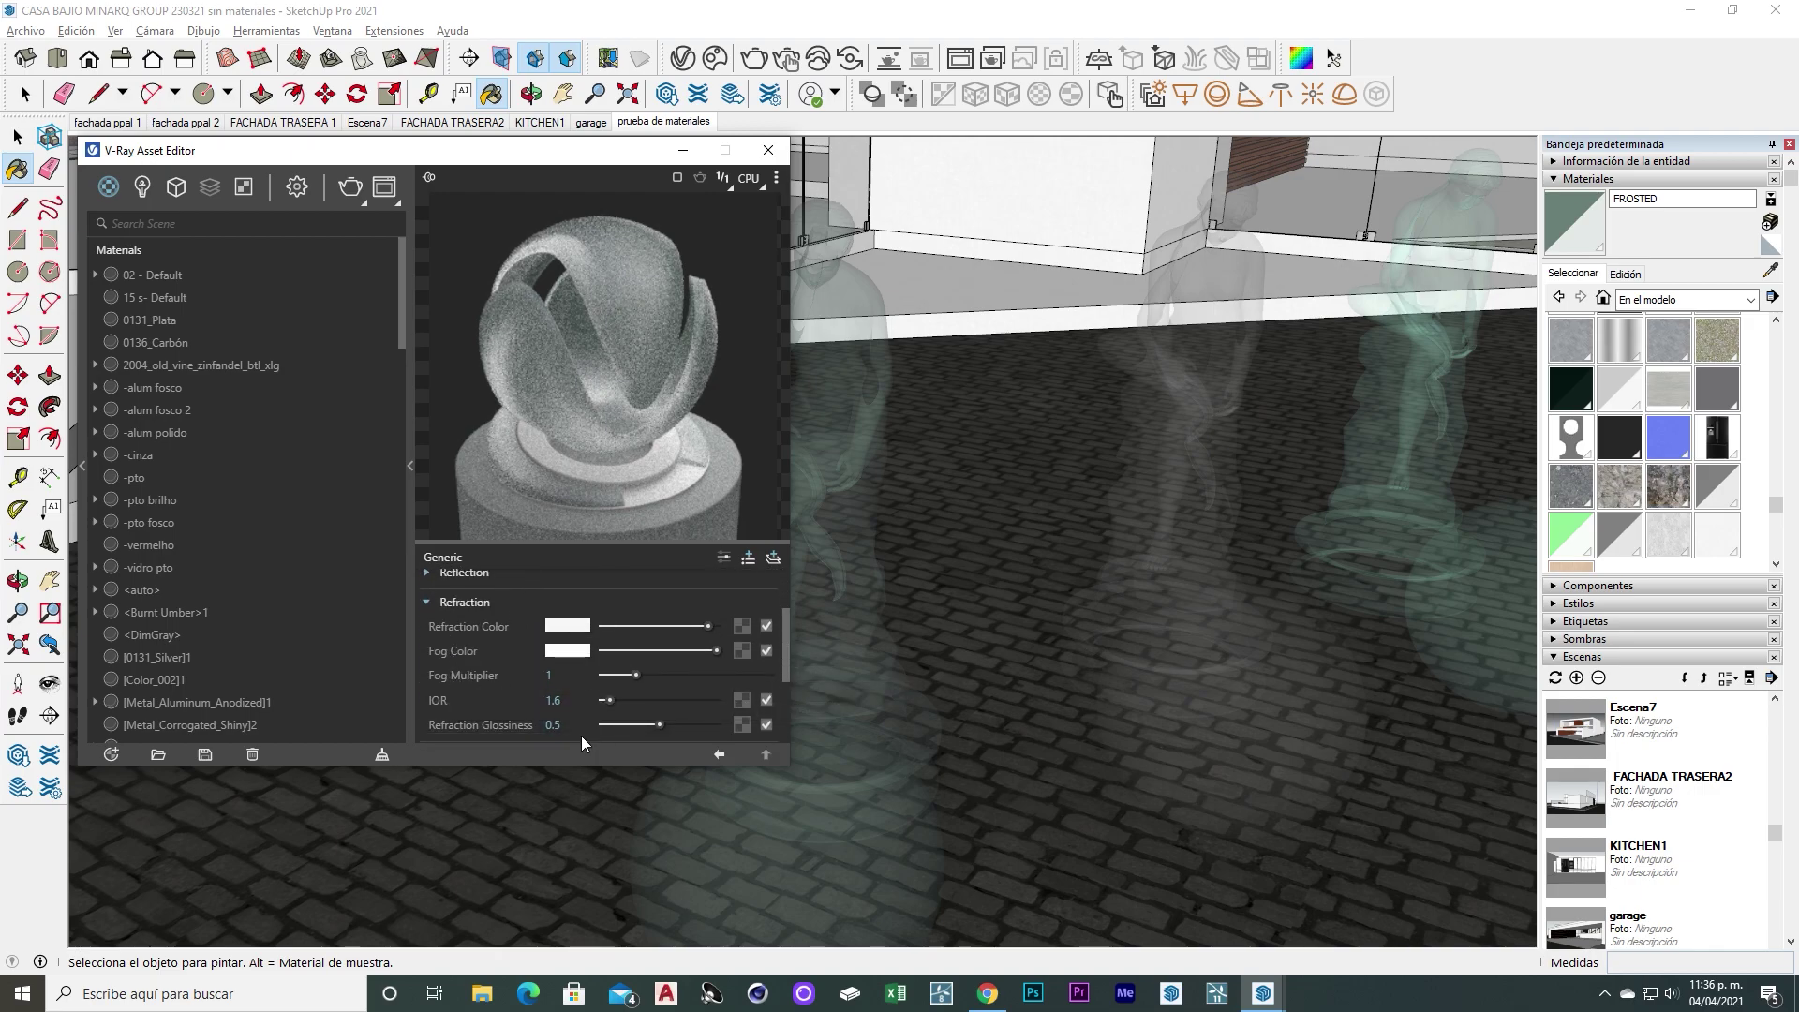
type(".6")
key("Return")
Raise FROSTED's reflection glossiness from 0.5 to 0.8 and close the V-Ray Asset Editor
scroll(472, 683, "up", 3)
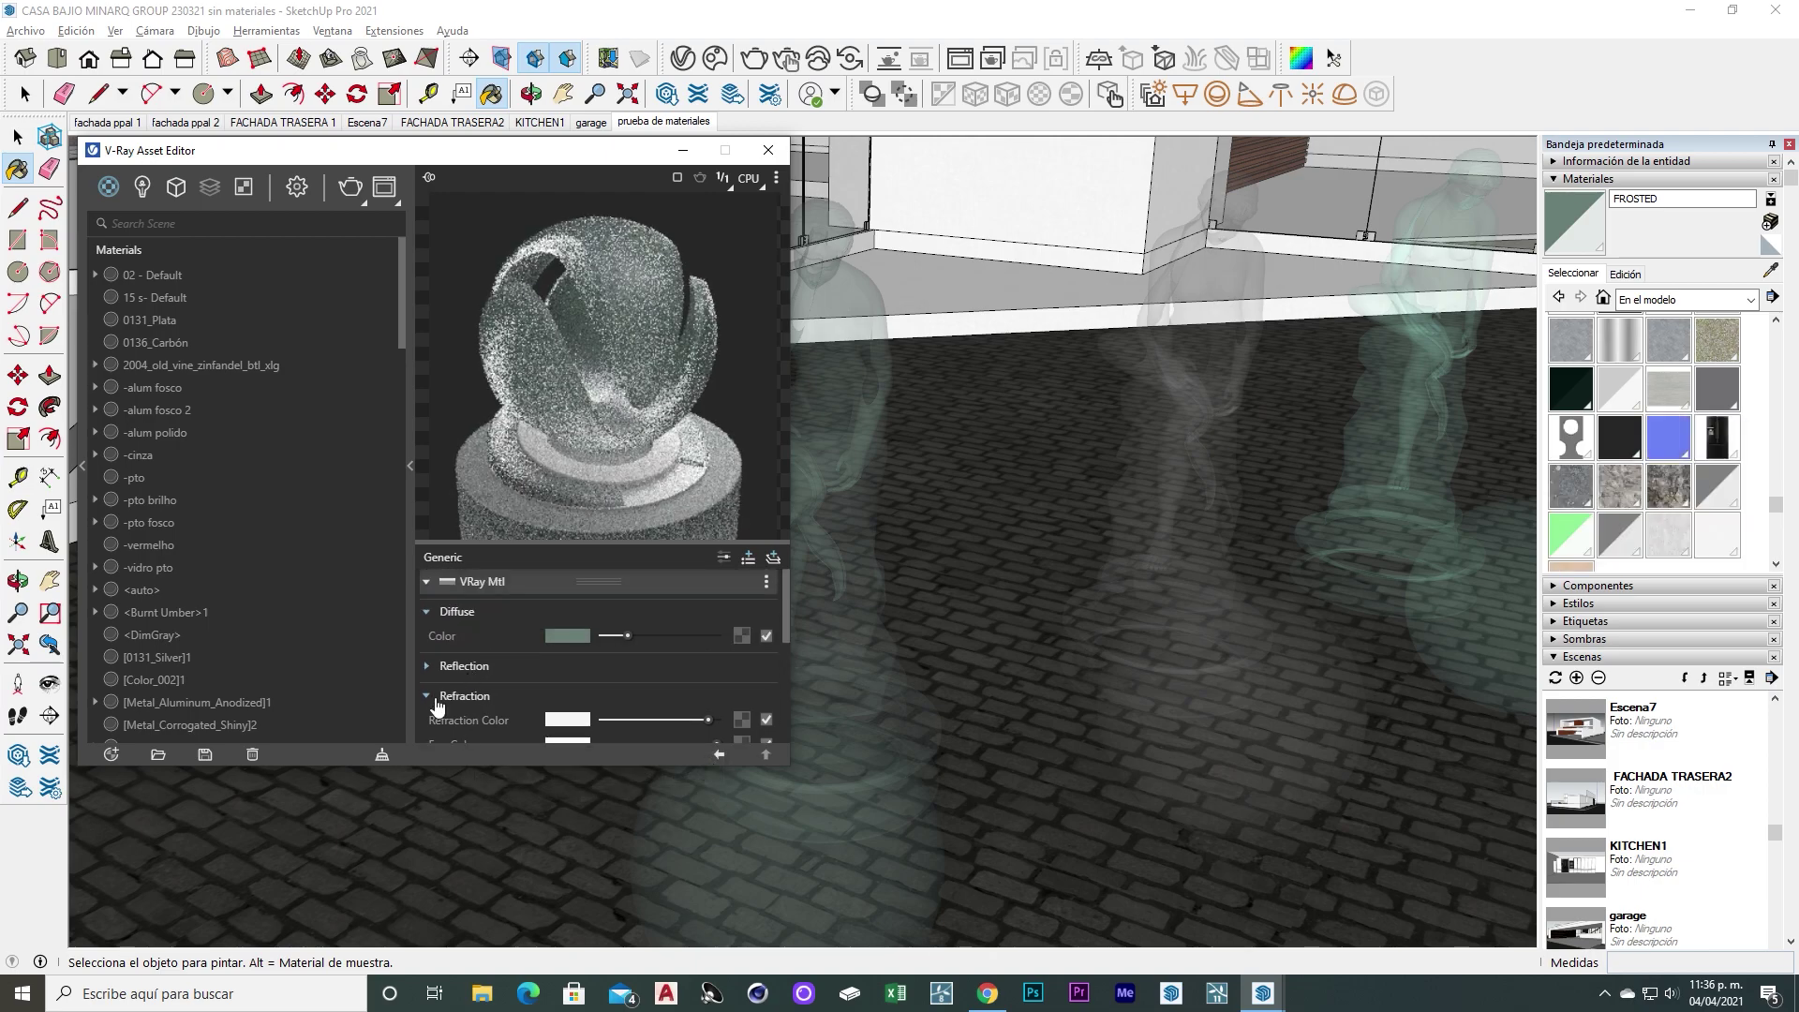
left_click(469, 667)
left_click_drag(682, 716, 695, 716)
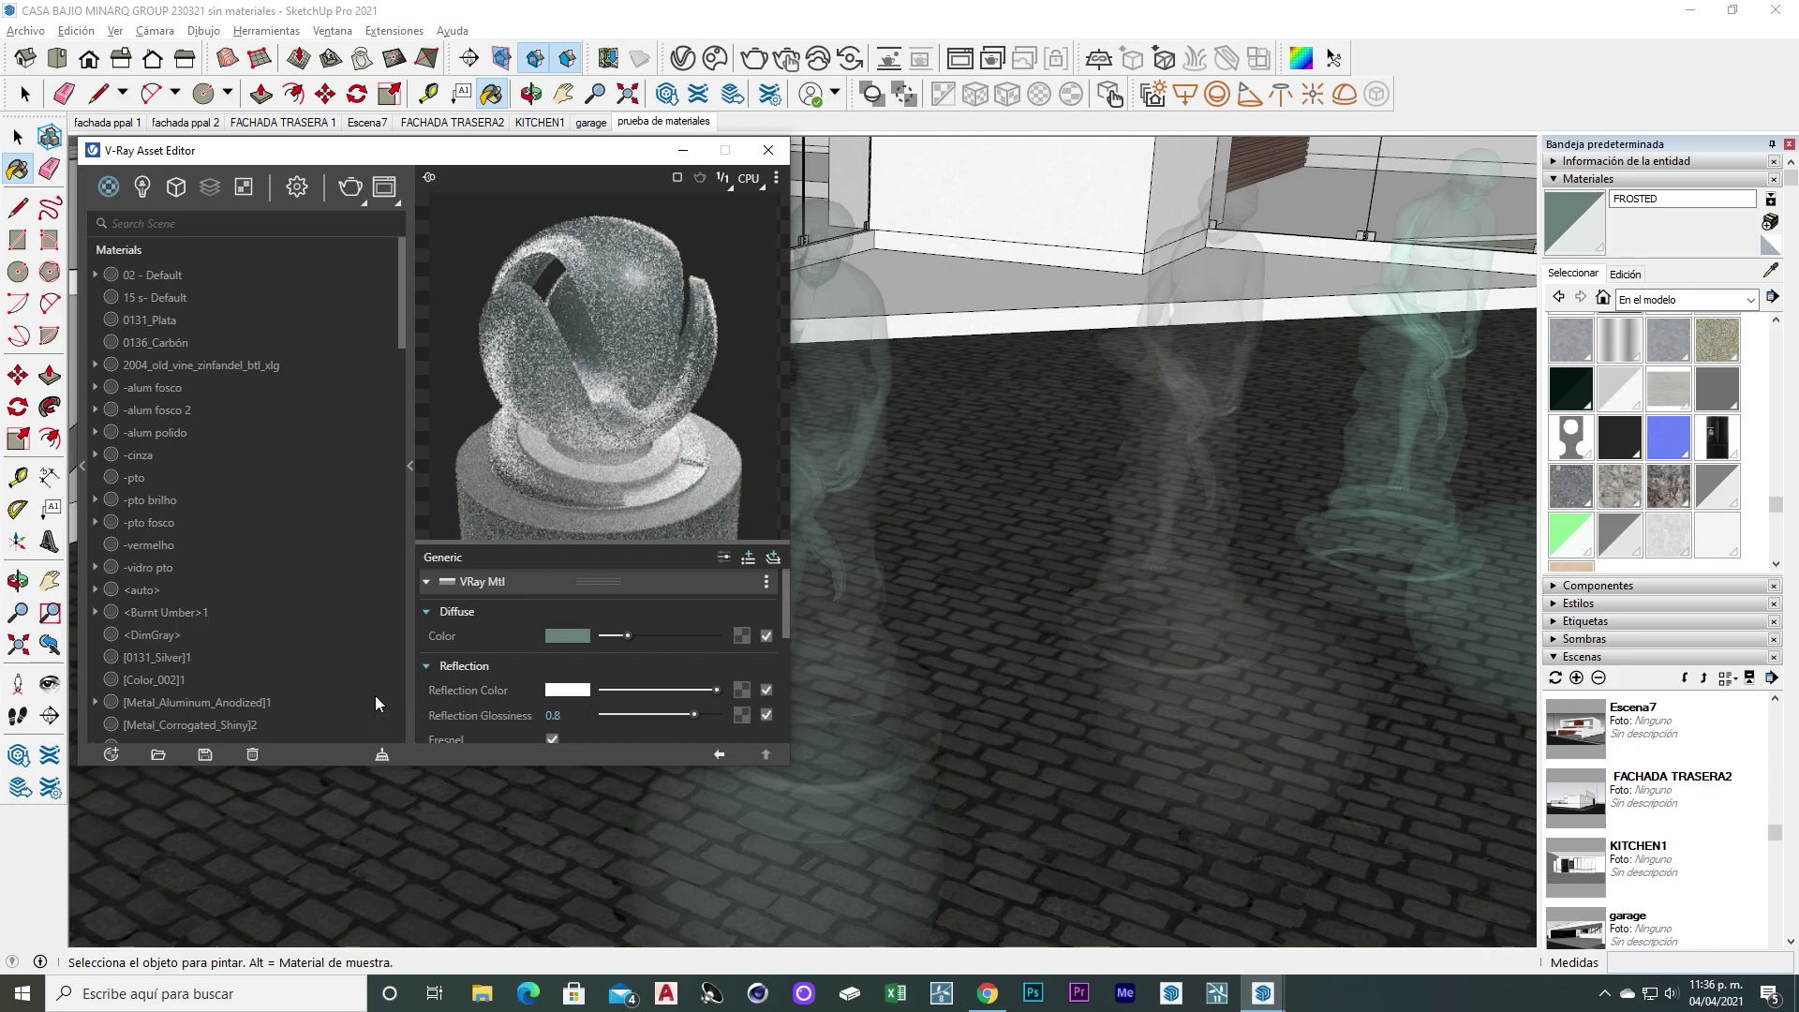
left_click(767, 151)
left_click(25, 93)
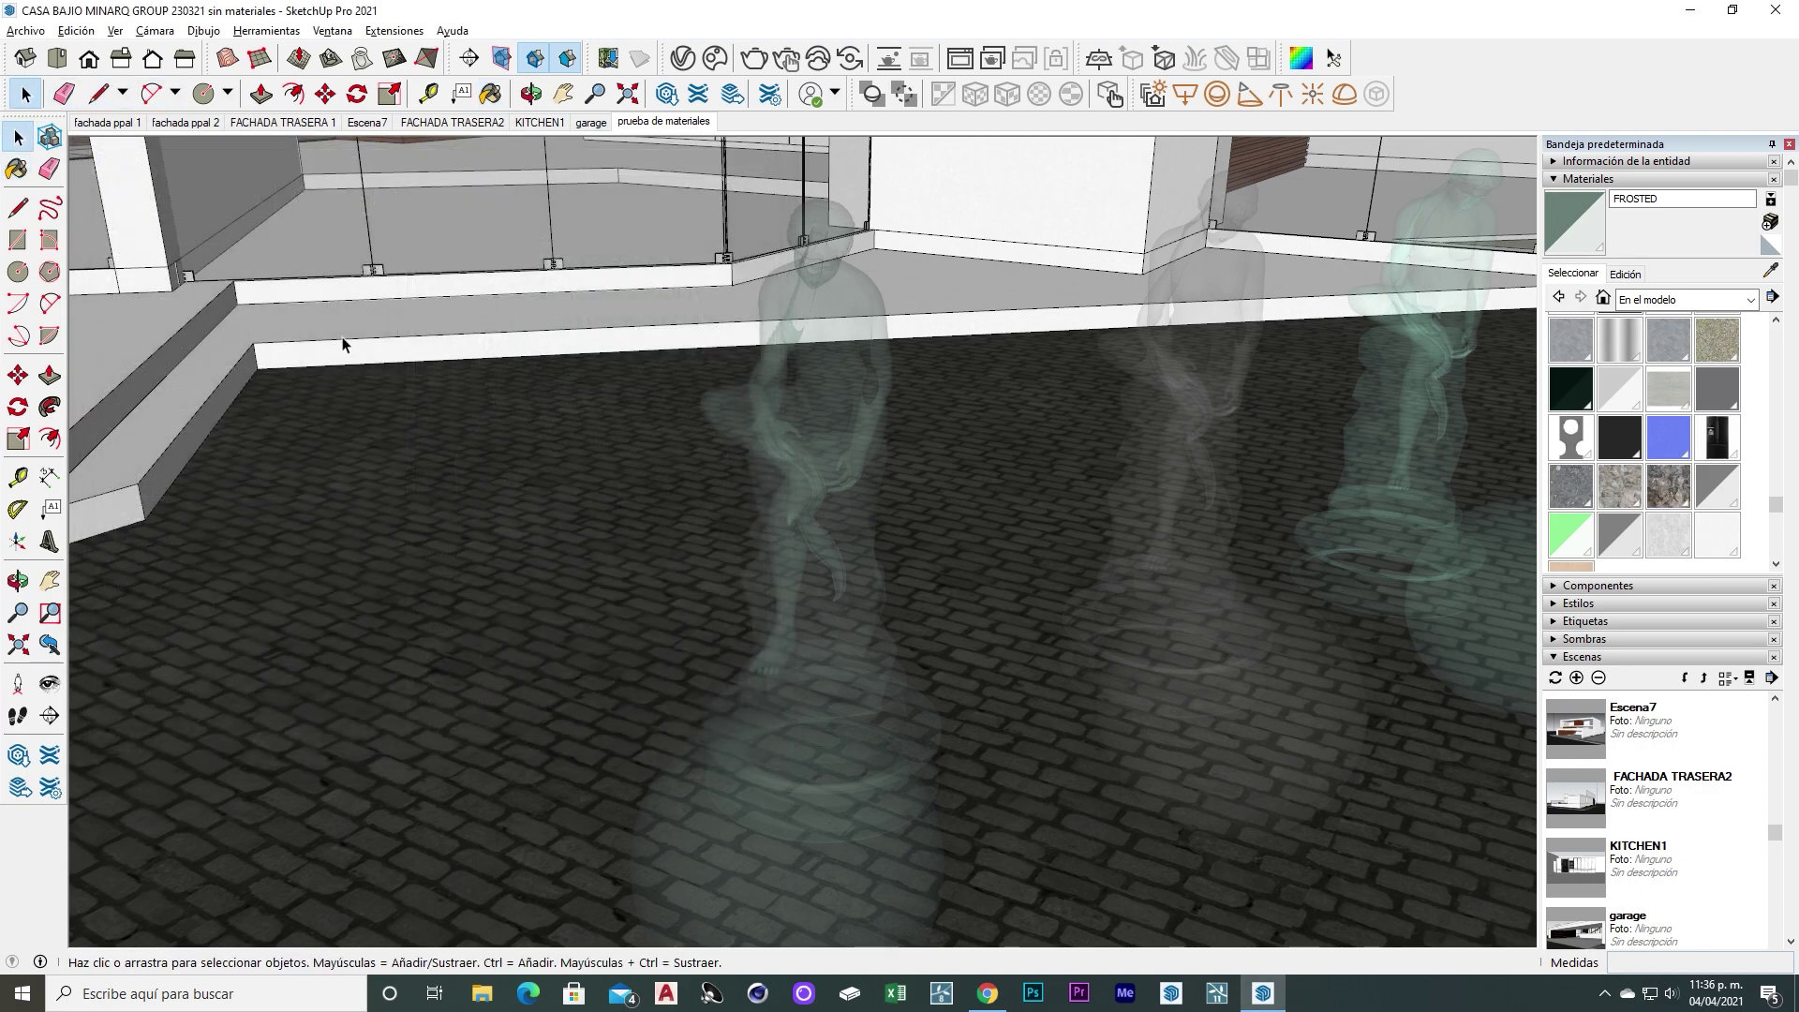
Start a fresh V-Ray render with the updated material and move the Frame Buffer further left
left_click(754, 60)
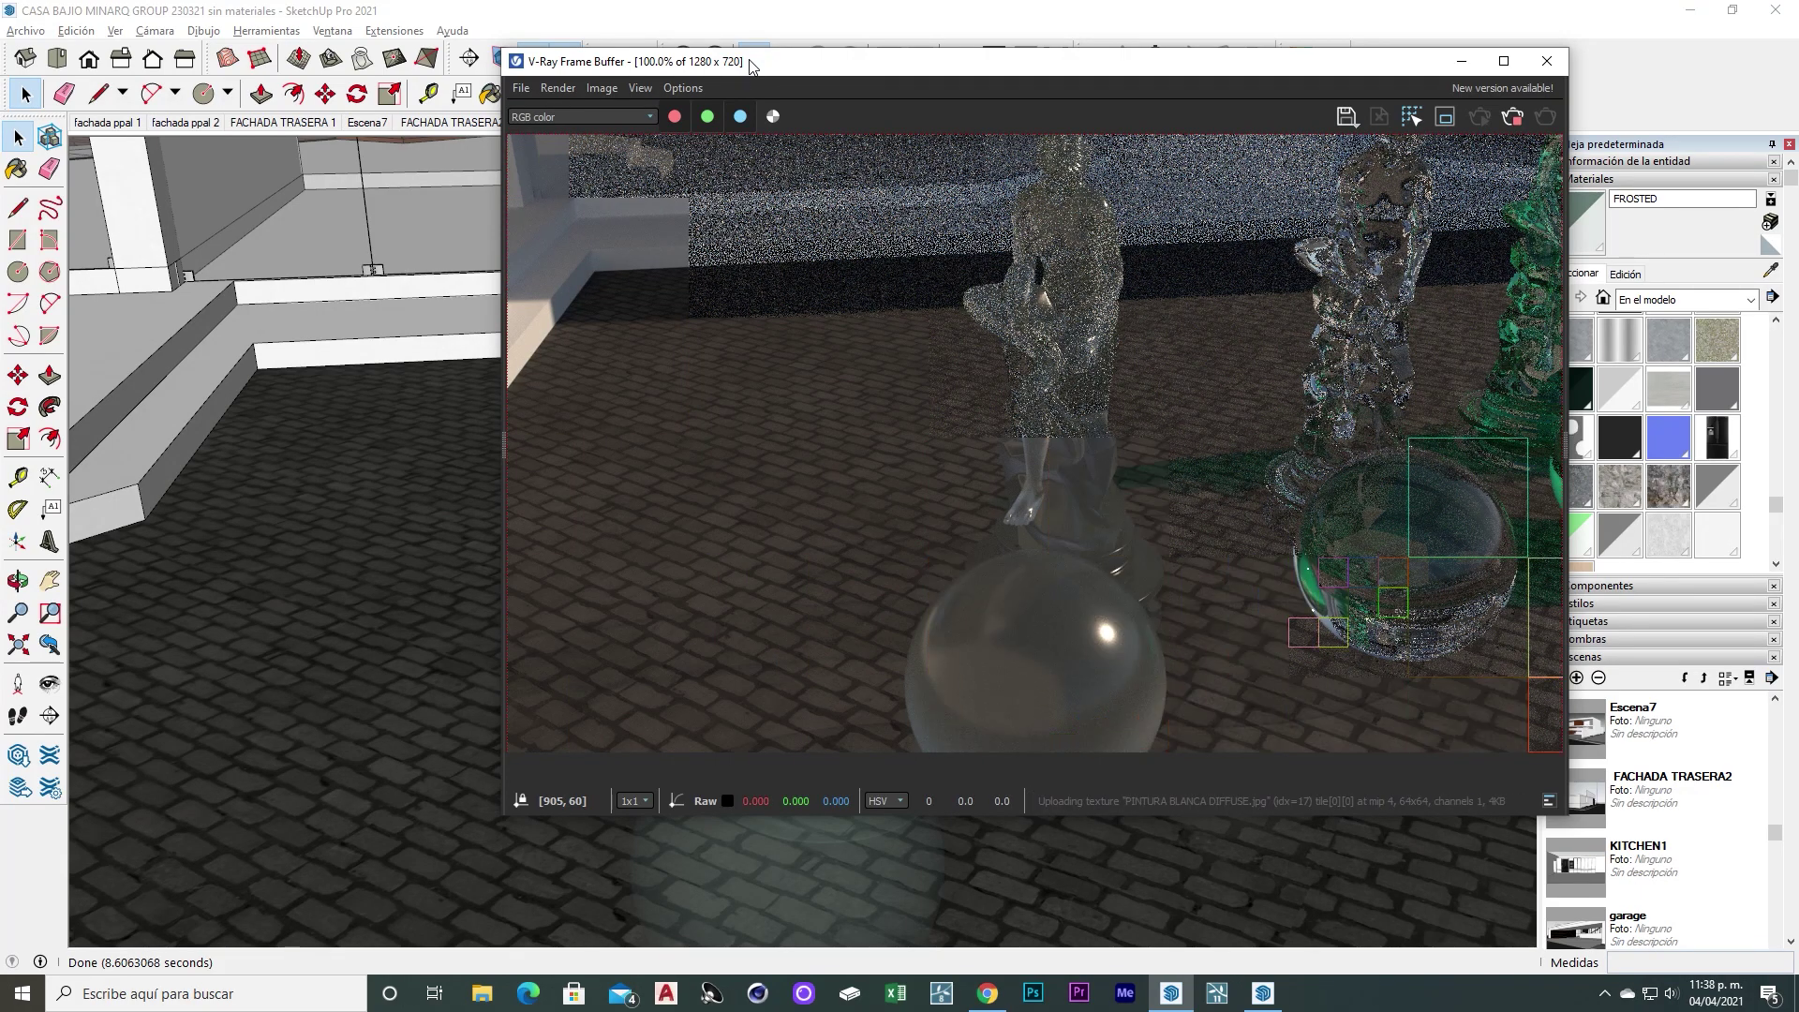
left_click_drag(750, 66, 658, 61)
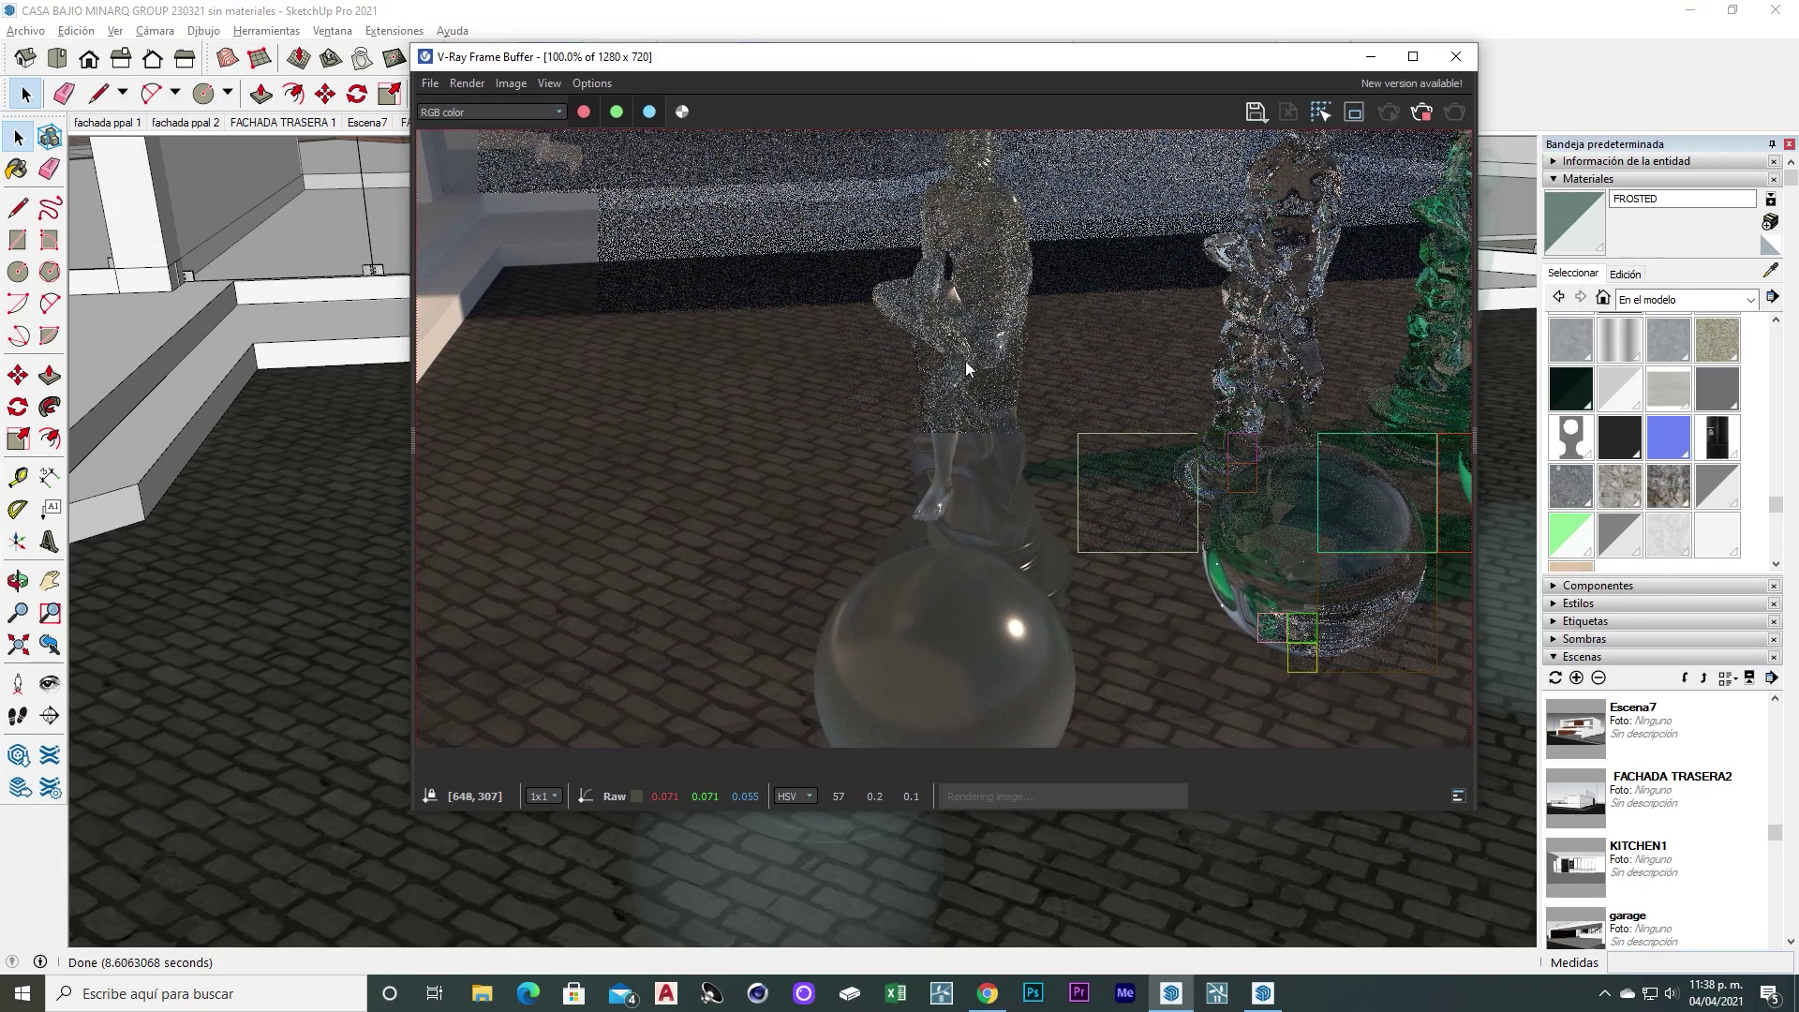